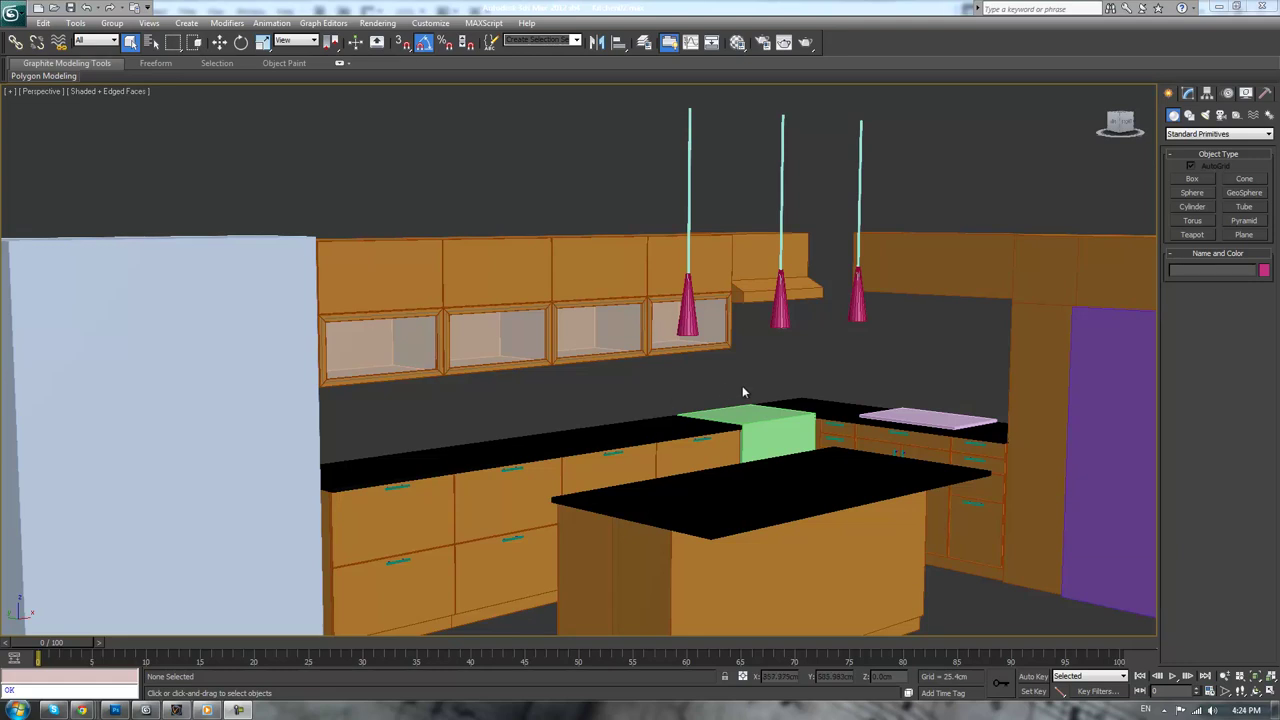
- Examine the kitchen model's wall cabinets, pendant lamps, counters and island from several angles
middle_click_drag(743, 387, 753, 421)
scroll(720, 411, "up", 3)
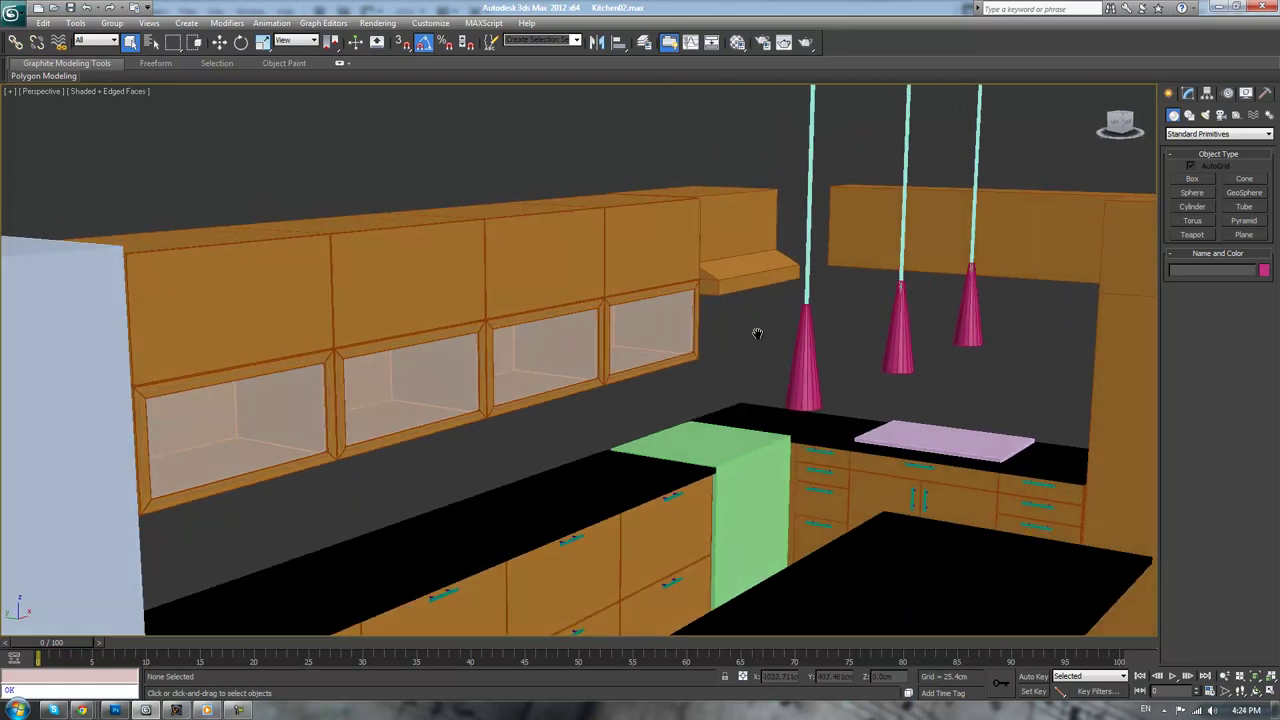
middle_click_drag(757, 333, 703, 408)
scroll(780, 378, "up", 3)
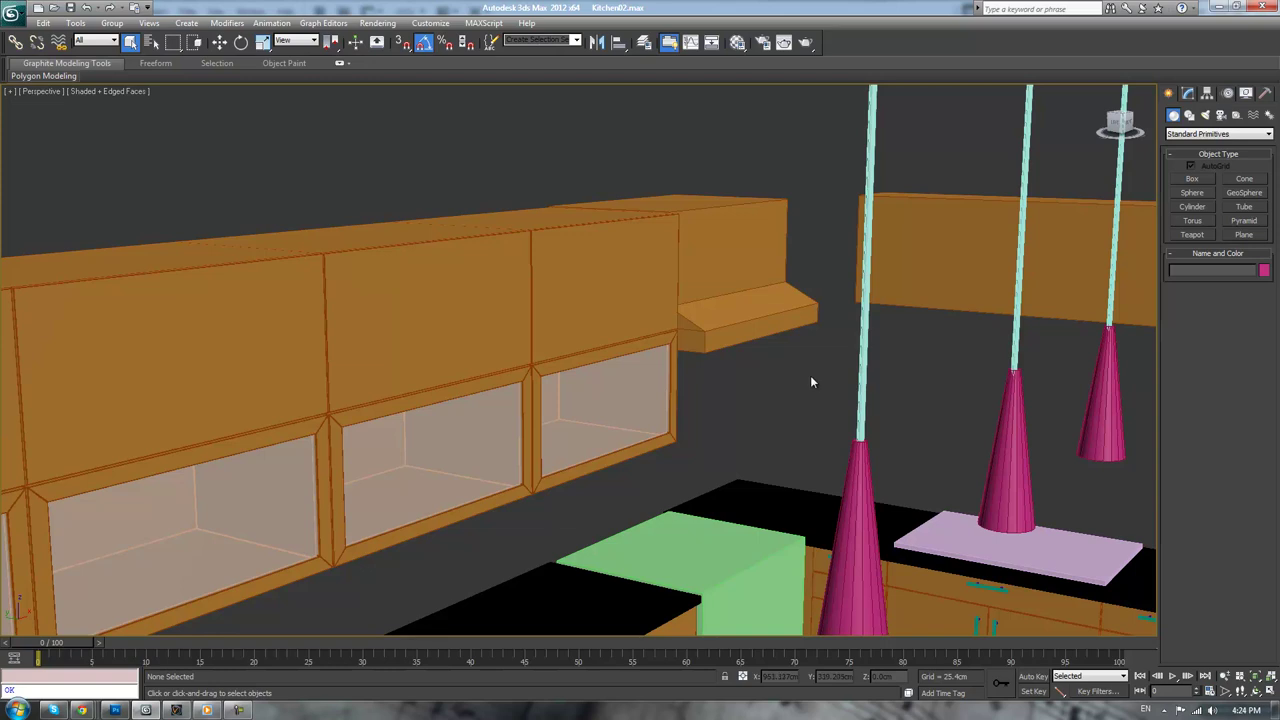
scroll(911, 379, "down", 2)
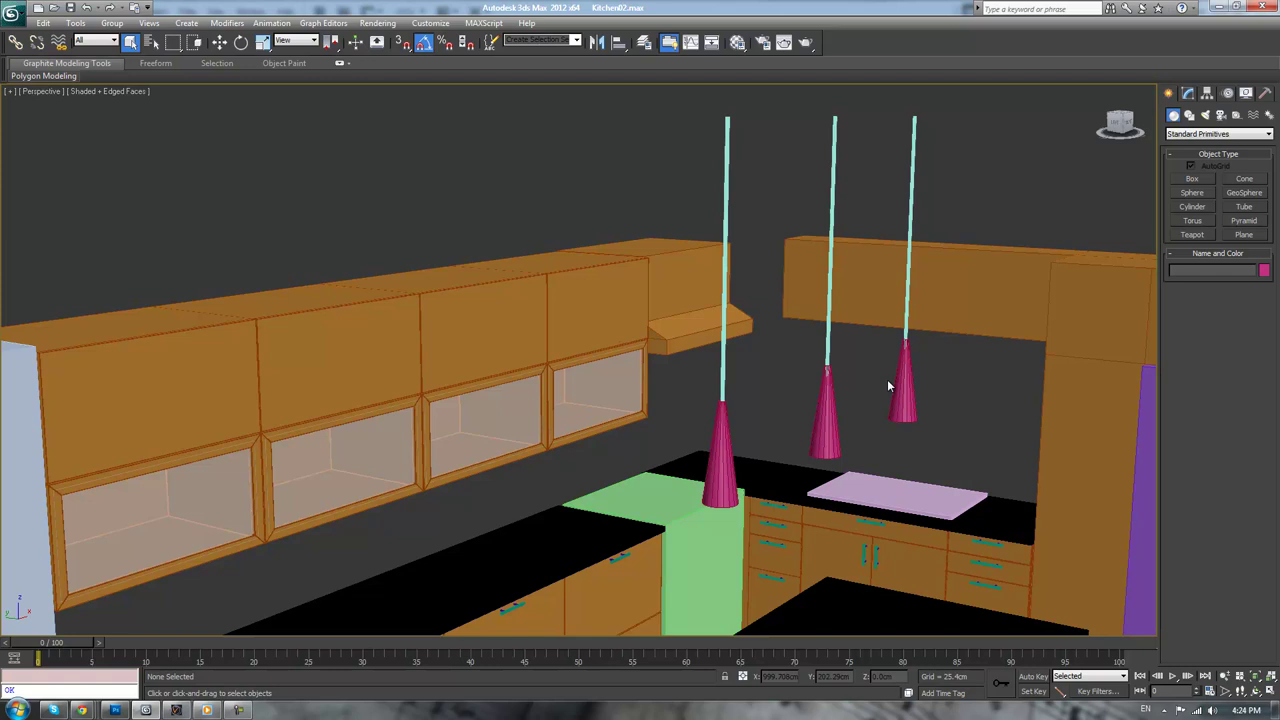
scroll(773, 427, "down", 5)
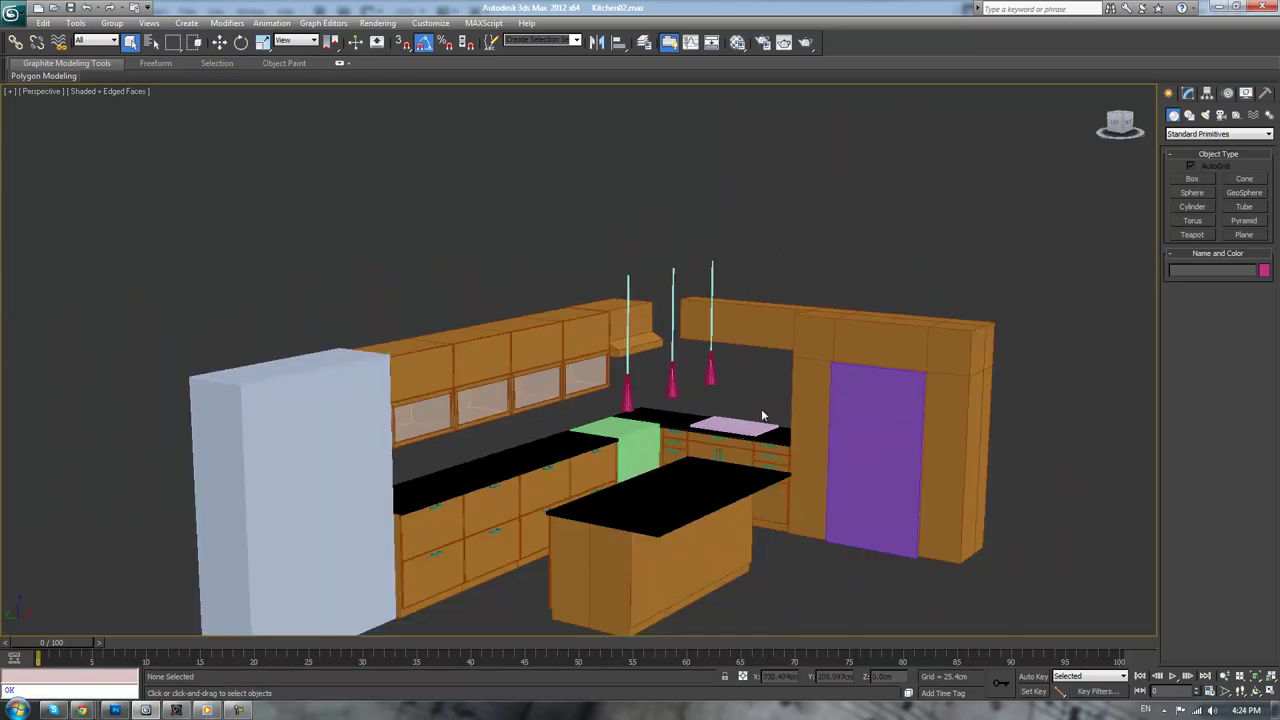
middle_click_drag(727, 411, 731, 411, "alt")
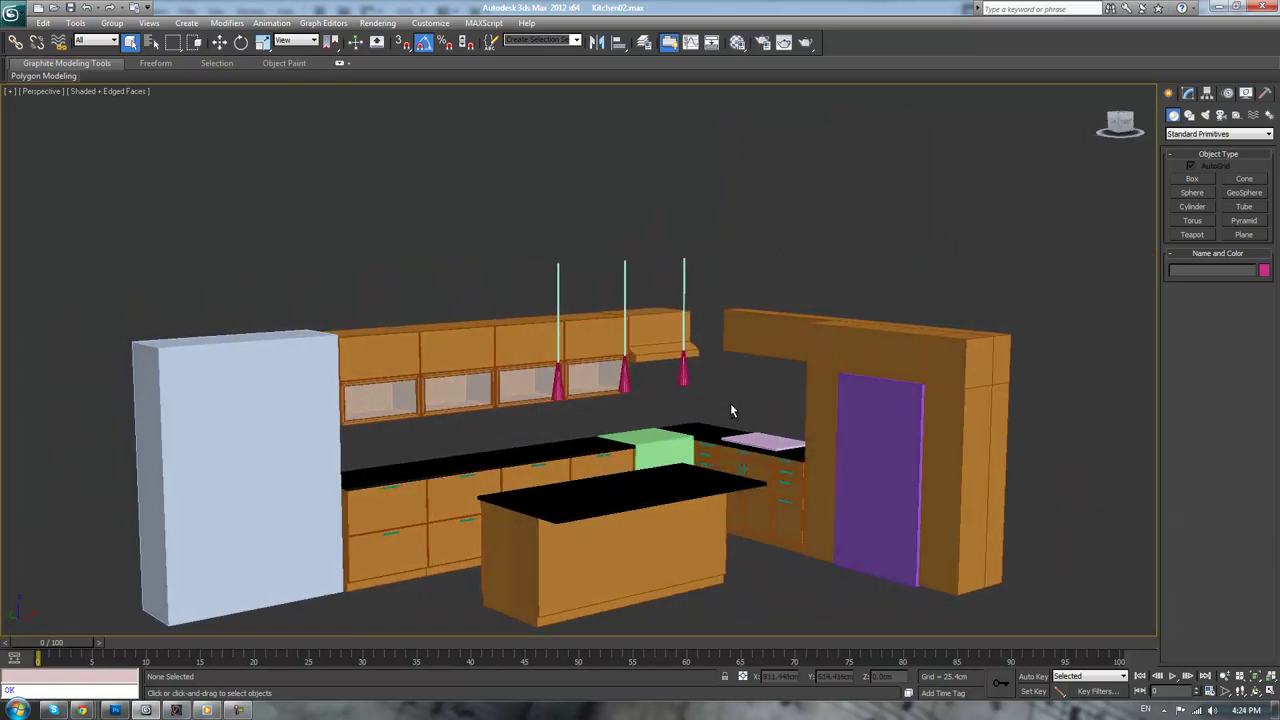
- Delete the tall light-blue box standing at the end of the long cabinet run
left_click(271, 449)
middle_click_drag(355, 236, 515, 286)
scroll(520, 298, "up", 3)
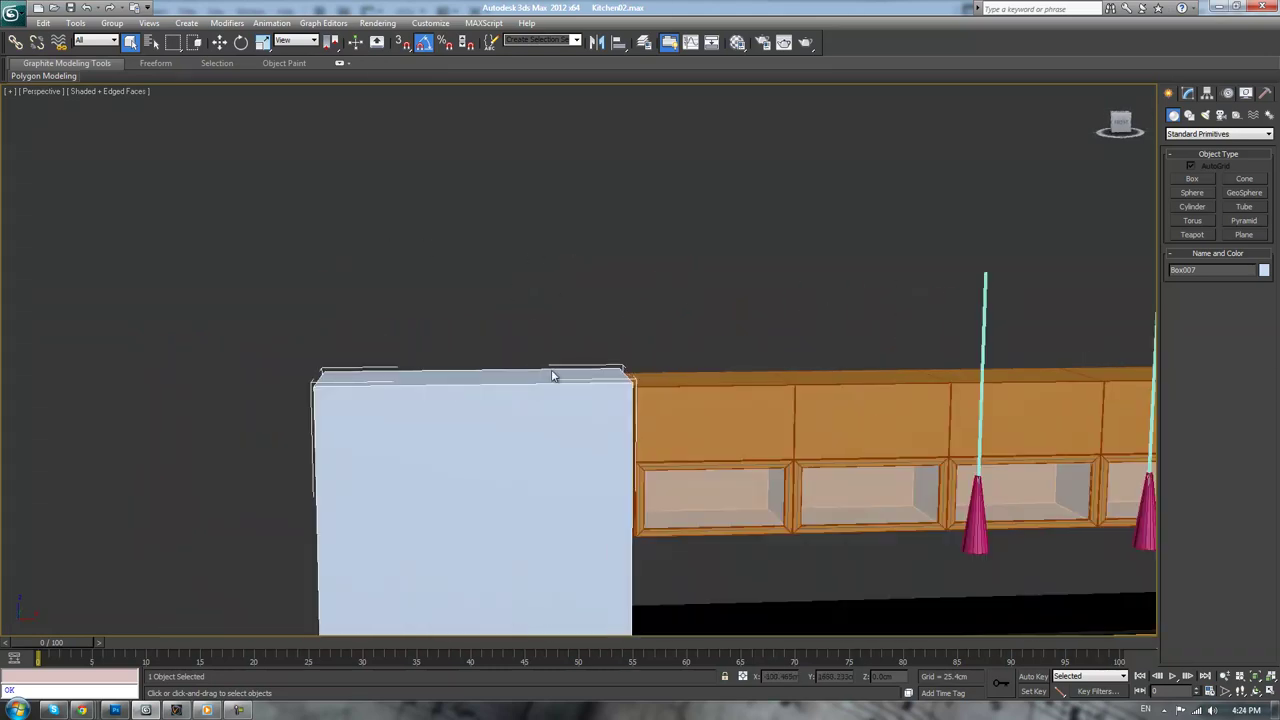
scroll(554, 371, "down", 3)
middle_click_drag(604, 341, 651, 305)
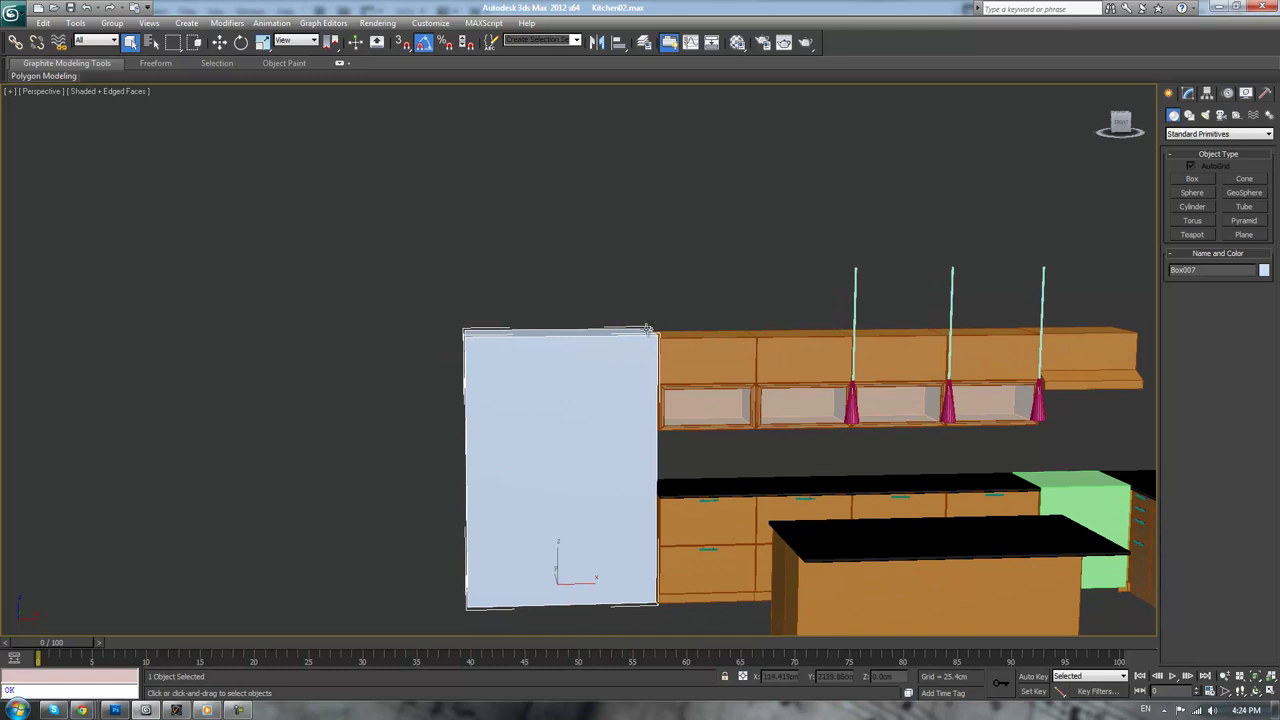
key("Delete")
- Copy the upper door element of the end wall cabinet outward beside the run, cloning it to a new object
left_click(697, 350)
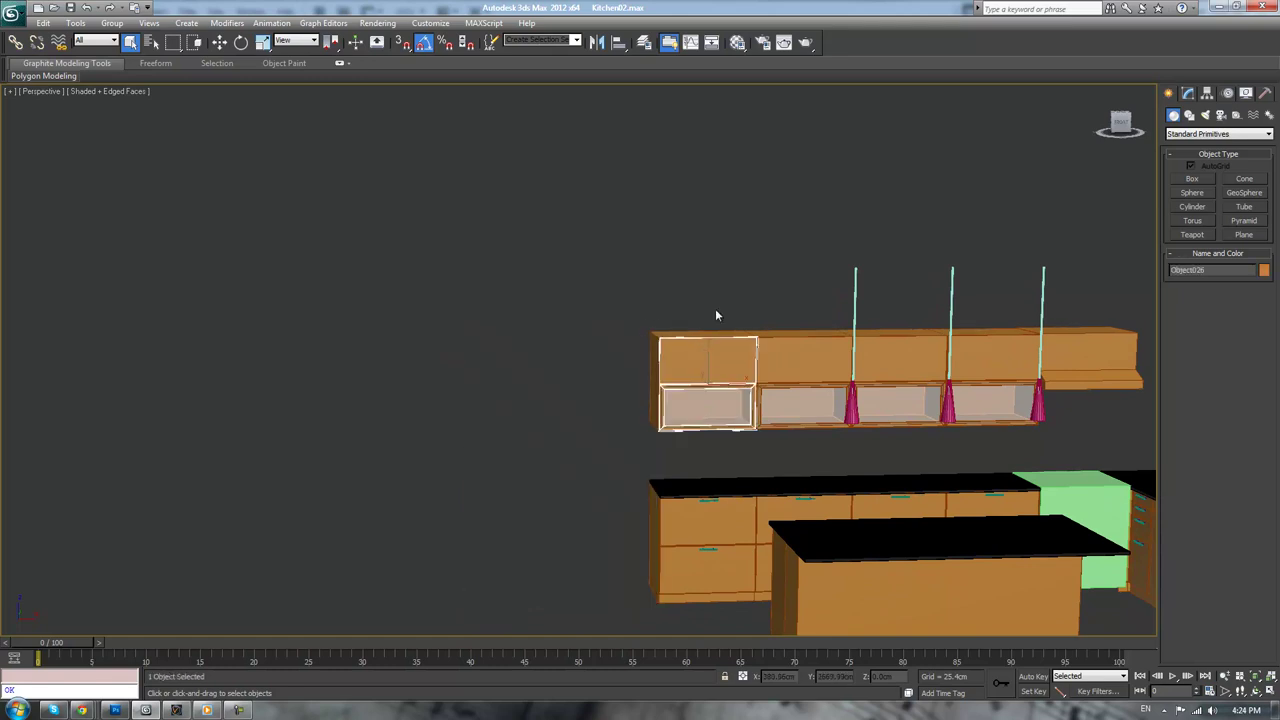
scroll(715, 310, "up", 2)
left_click(1188, 92)
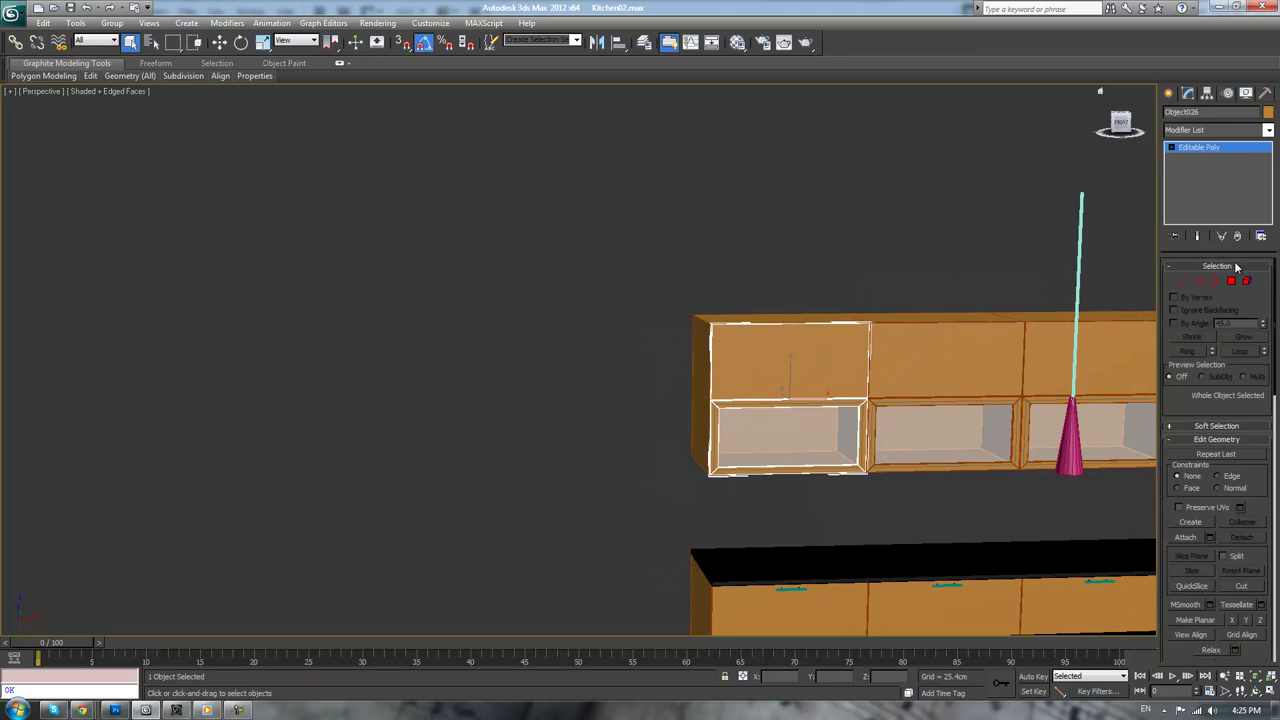
left_click(1246, 282)
left_click(828, 382)
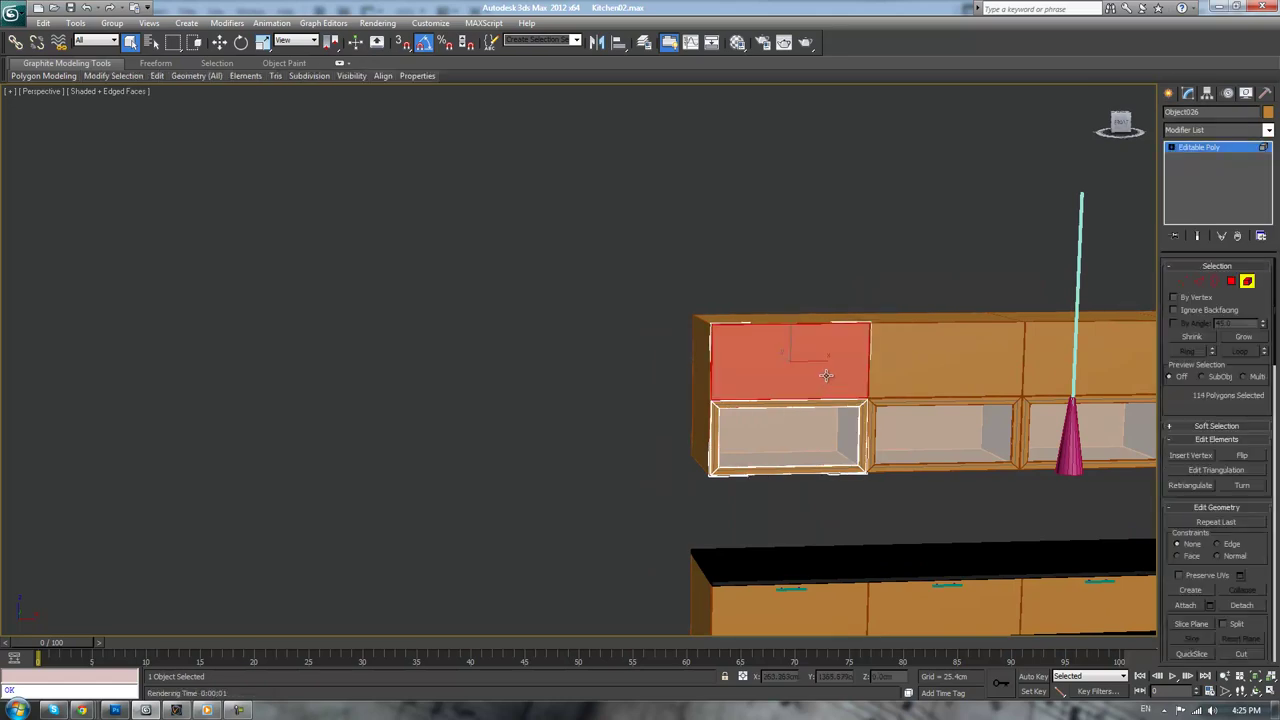
key("w")
scroll(936, 400, "up", 2)
left_click_drag(970, 379, 691, 379, "shift")
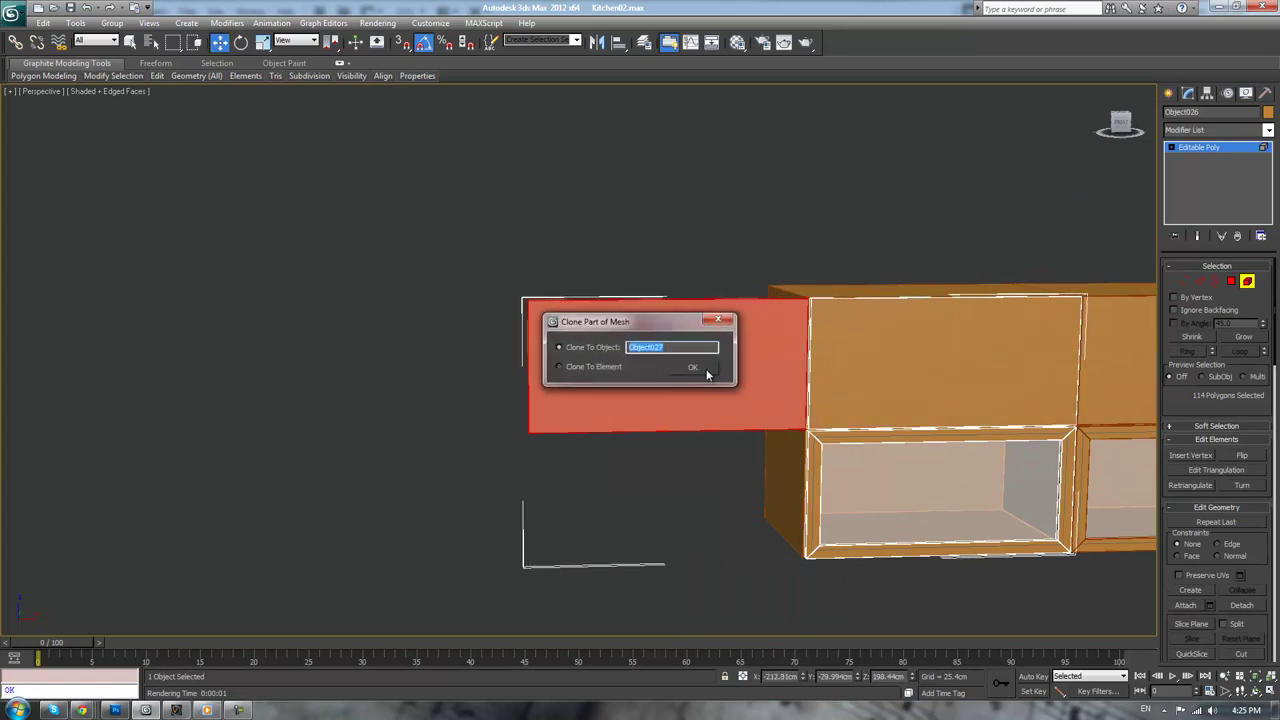
left_click(708, 368)
- In the front view, shift the cloned door slightly along X to tighten its gap with the neighbouring cabinet door
key("f")
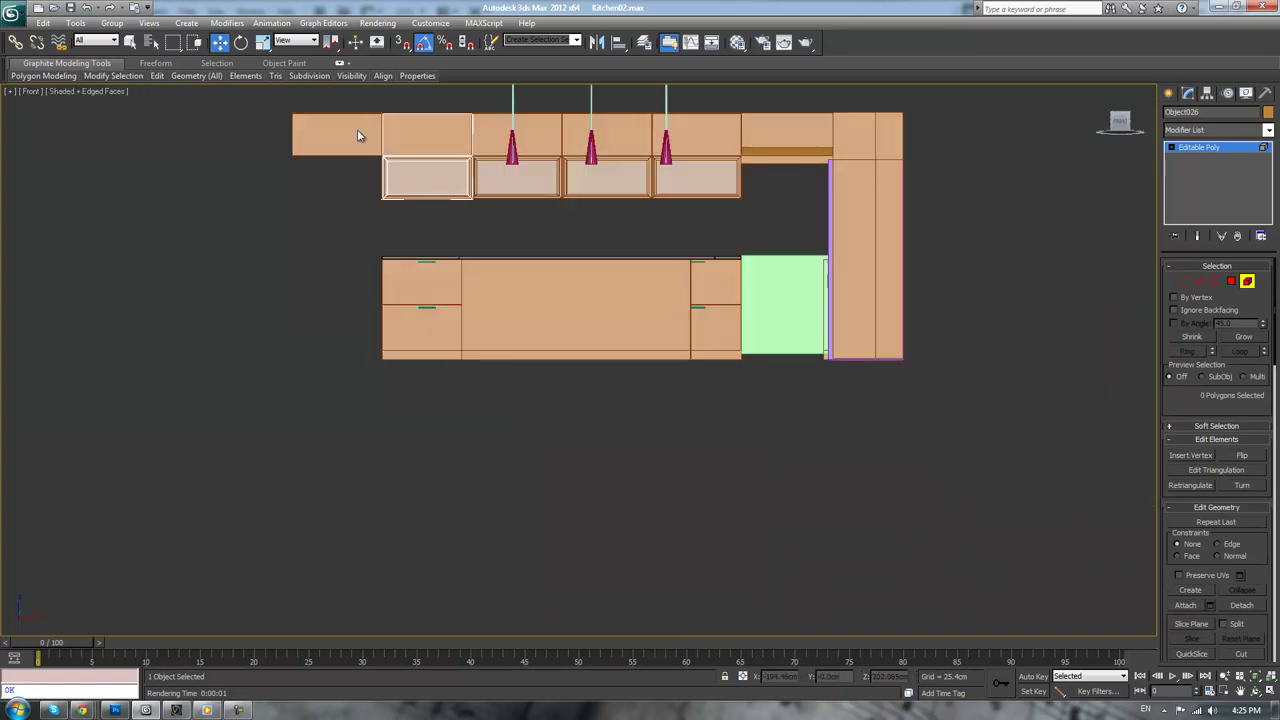
left_click(1201, 148)
left_click(322, 159)
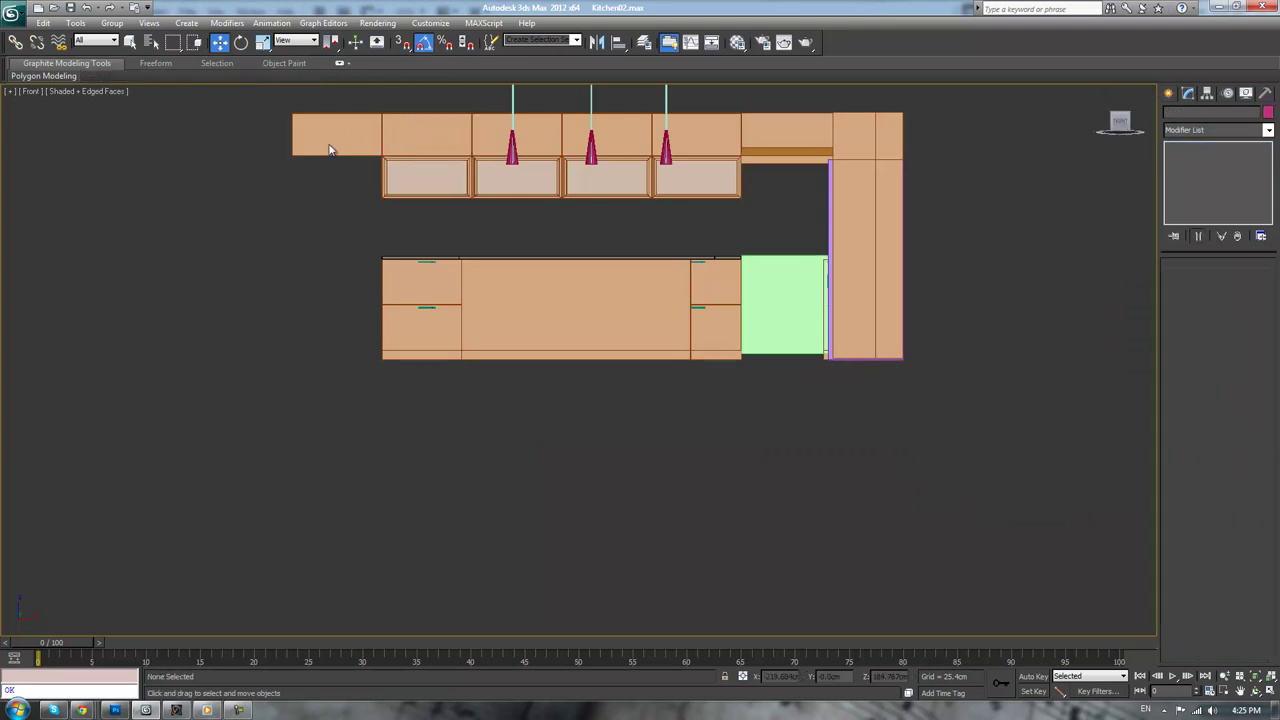
middle_click_drag(342, 186, 373, 269)
scroll(373, 269, "up", 3)
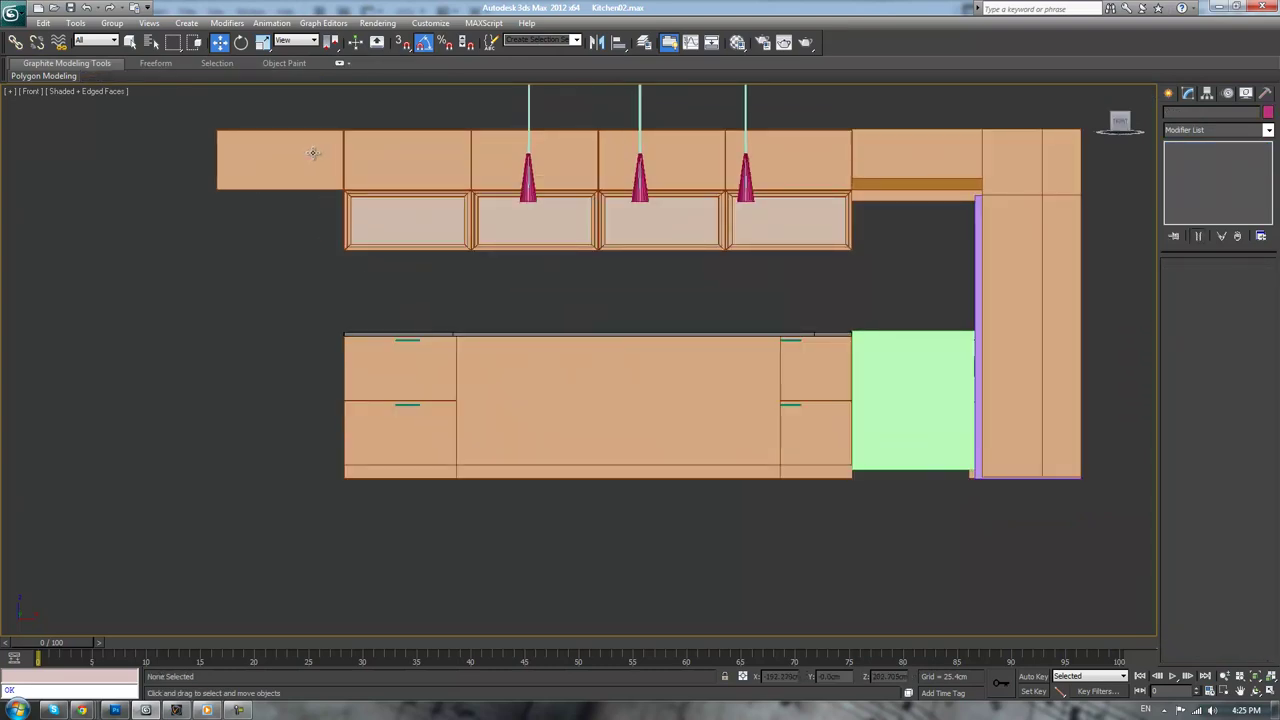
left_click(313, 153)
key("z")
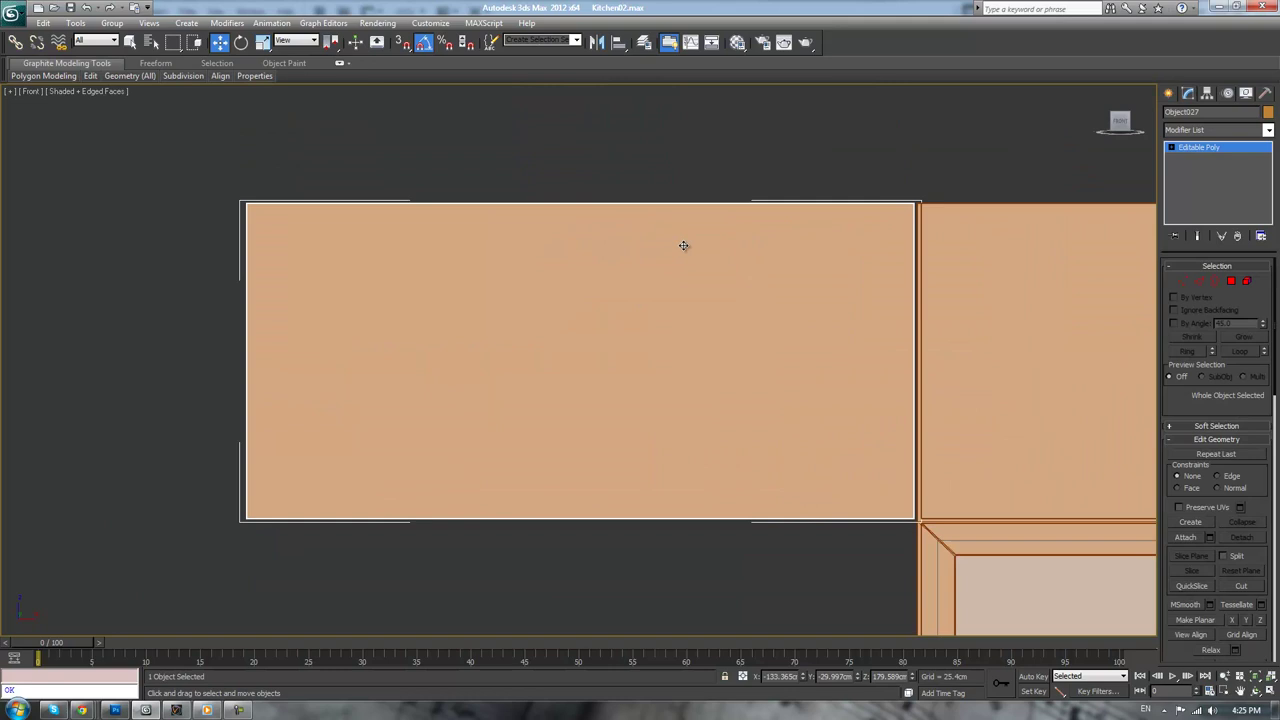
middle_click_drag(760, 286, 673, 281)
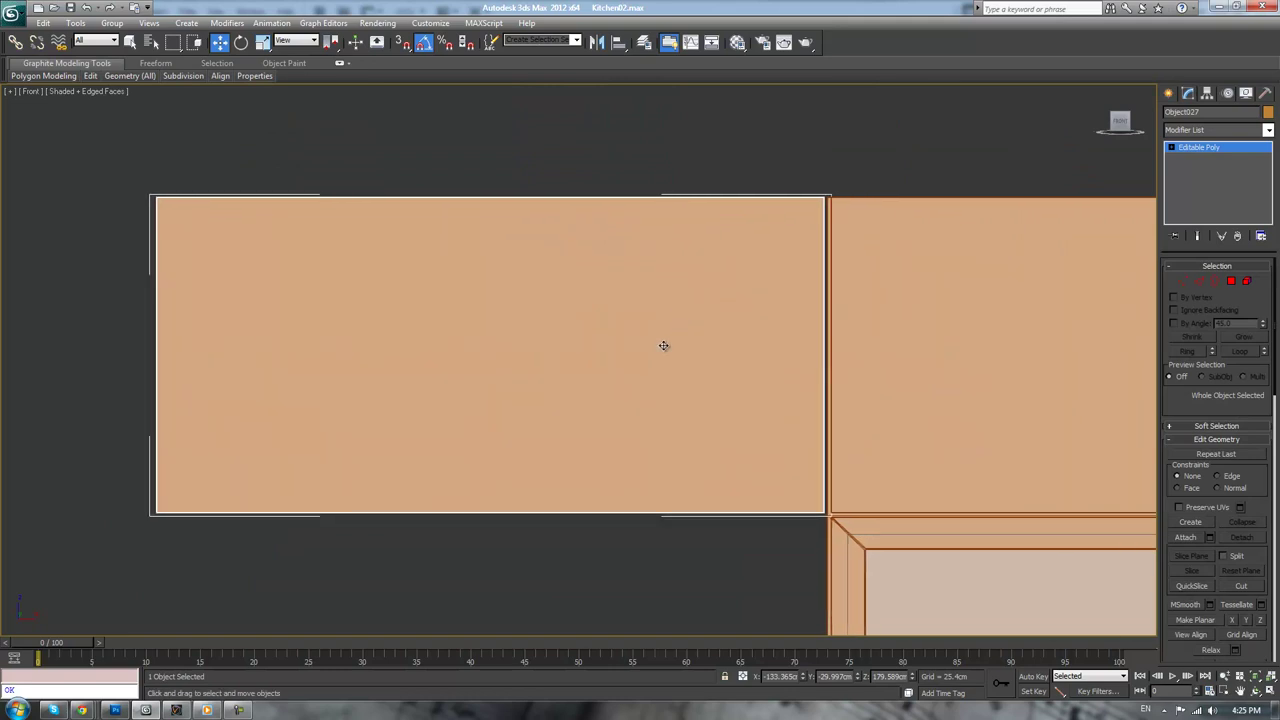
scroll(585, 362, "down", 5)
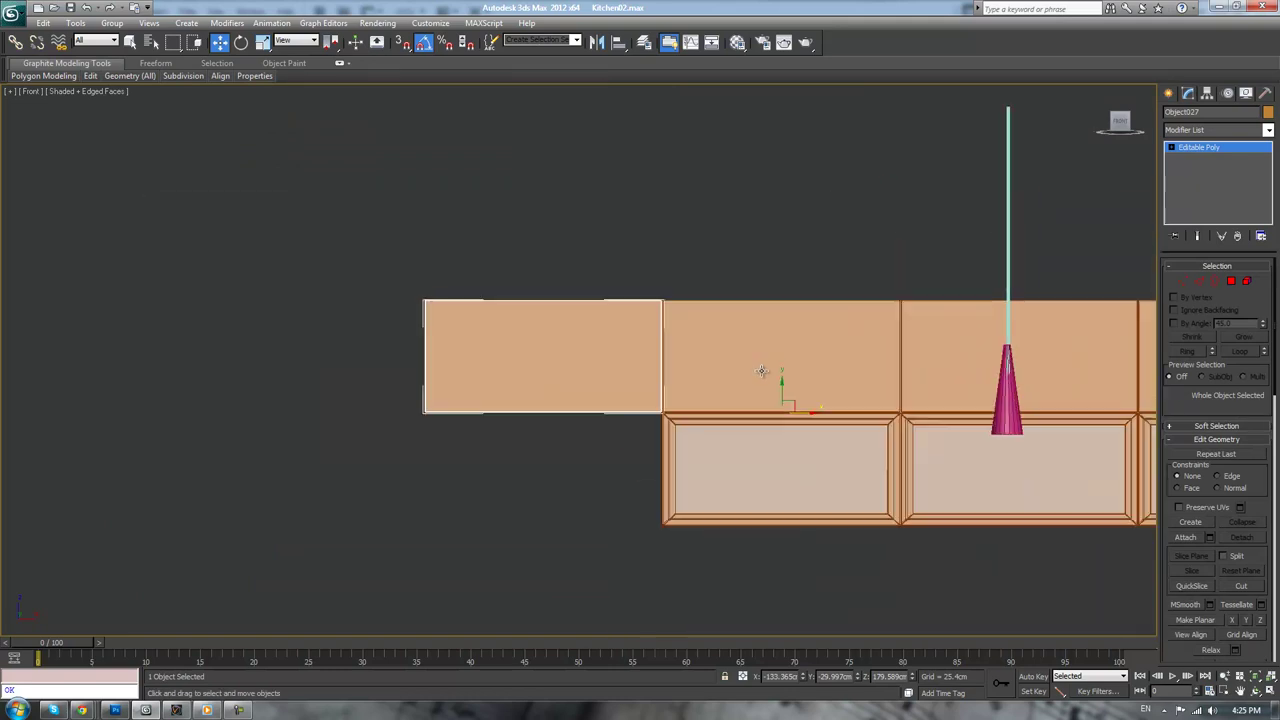
scroll(762, 371, "up", 5)
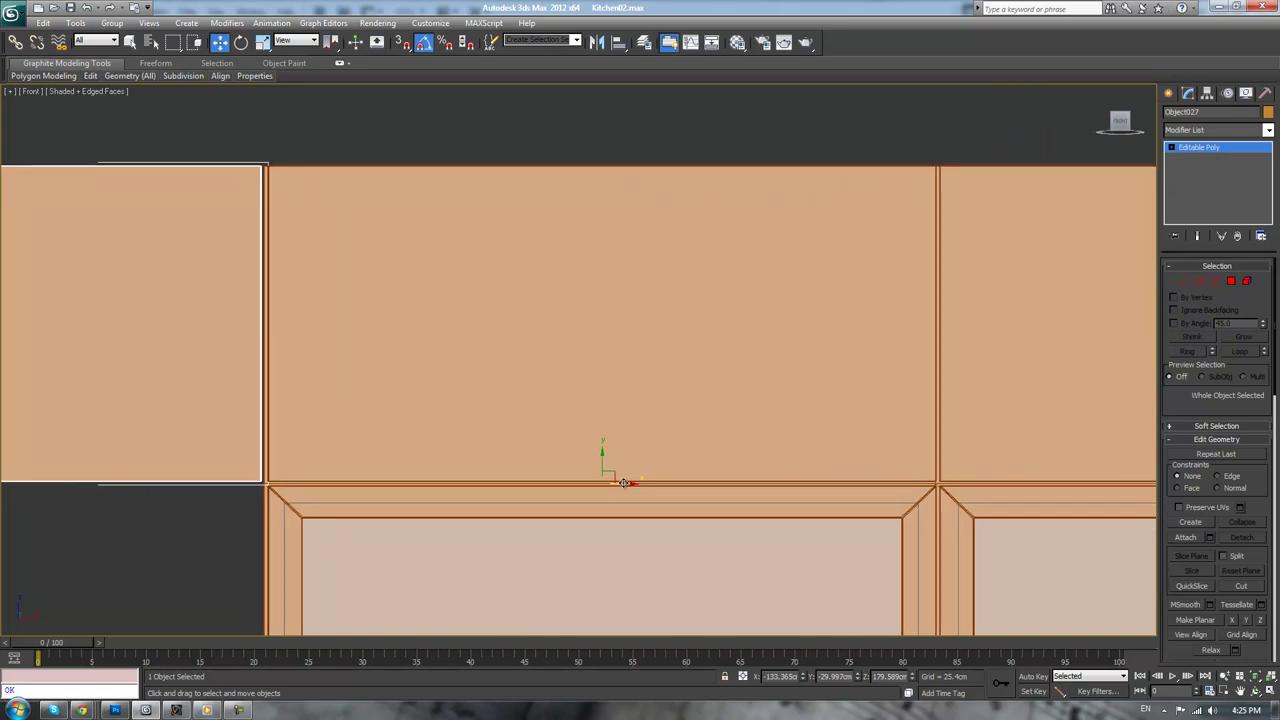
mouse_move(623, 483)
left_mouse_down()
mouse_move(591, 476)
mouse_move(621, 473)
left_mouse_up()
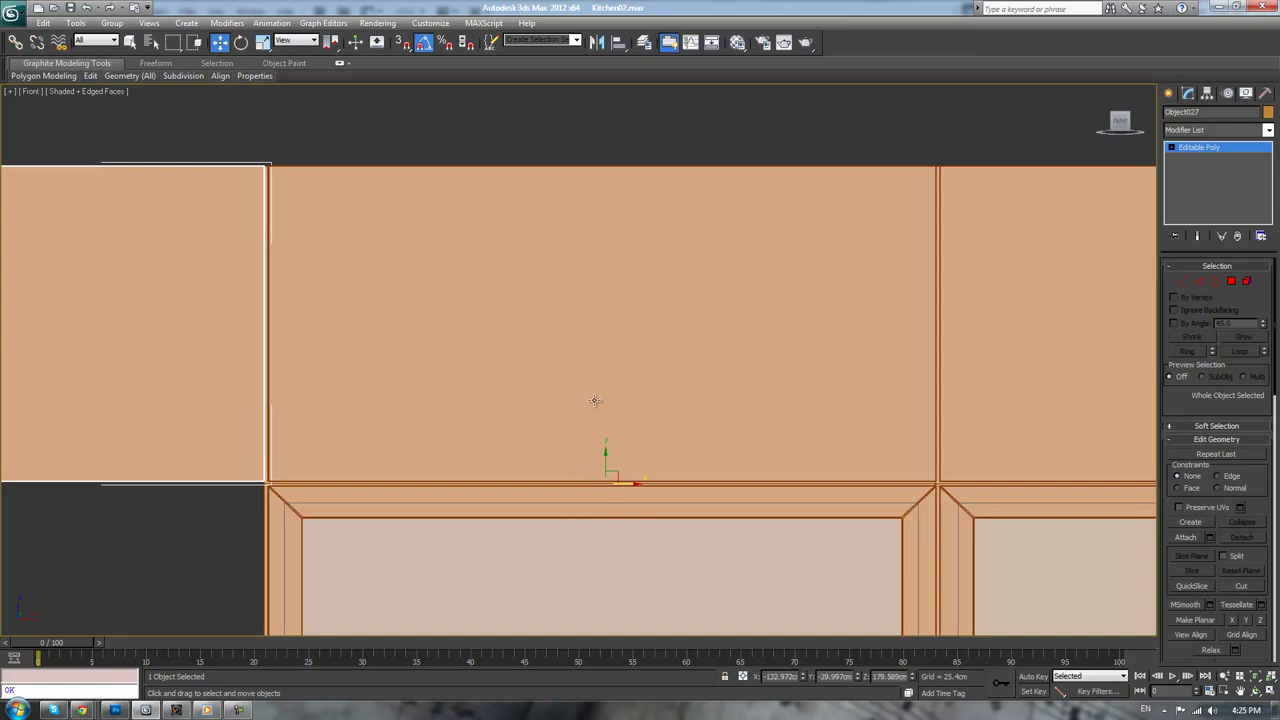
left_click(459, 131)
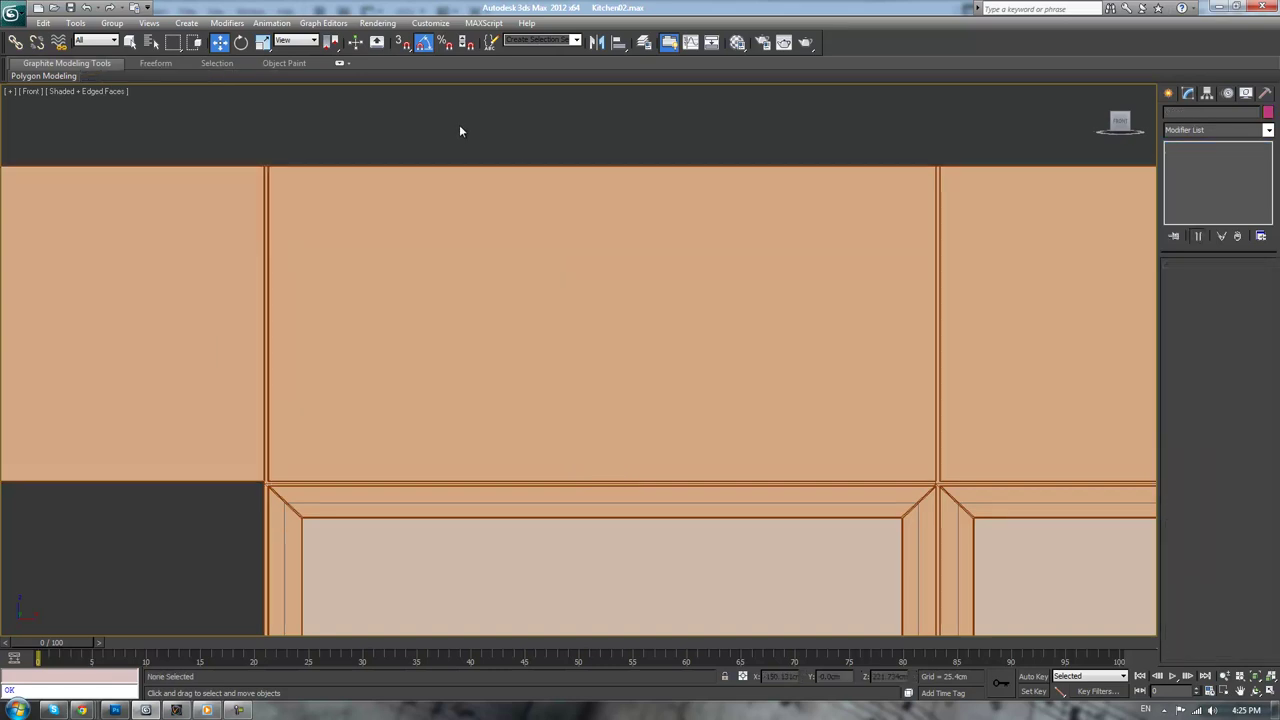
- Widen the cloned door by moving its outer end vertices away from the cabinet run along X
key("p")
scroll(490, 278, "down", 3)
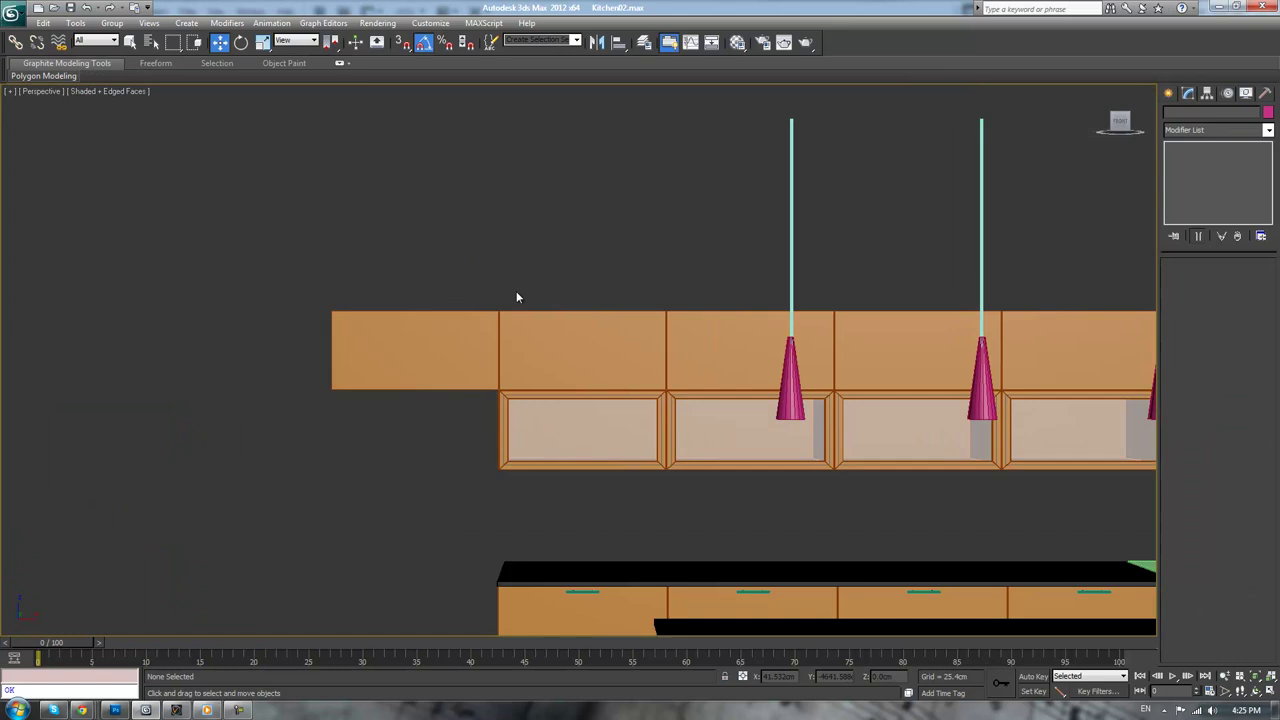
middle_click_drag(517, 297, 646, 314)
scroll(506, 366, "up", 3)
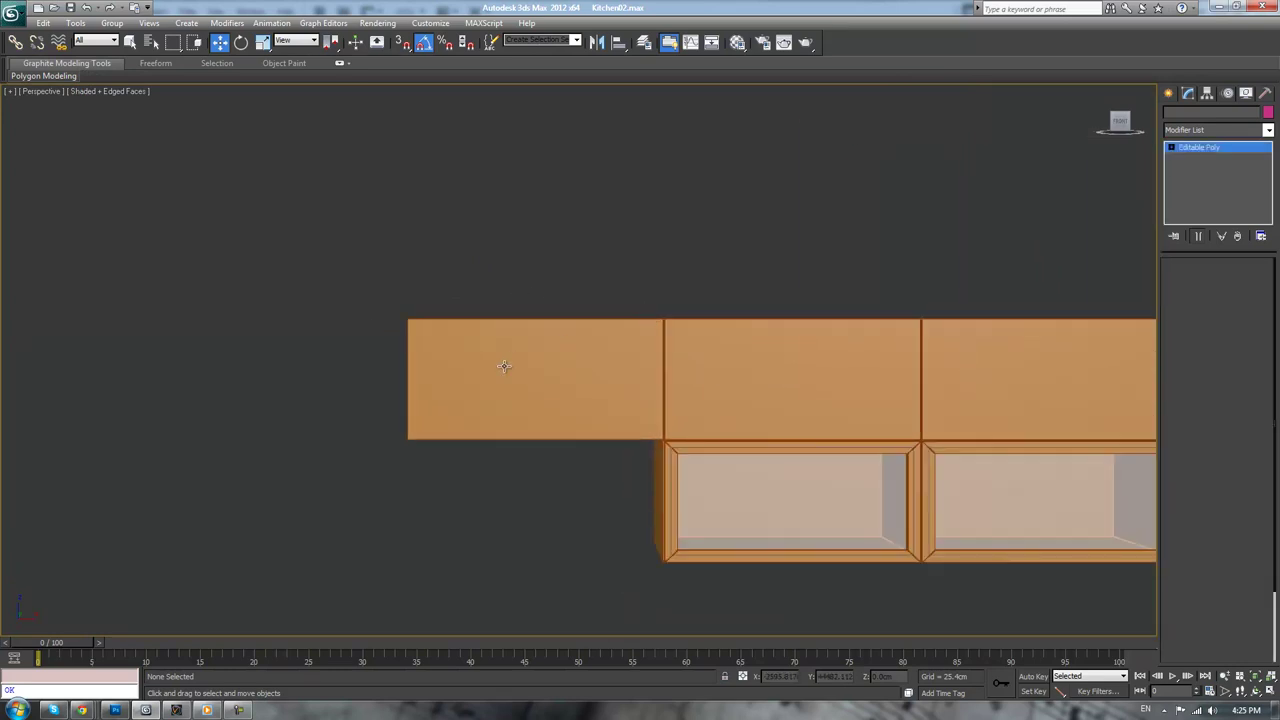
left_click(506, 366)
key("1")
left_click_drag(313, 246, 443, 480)
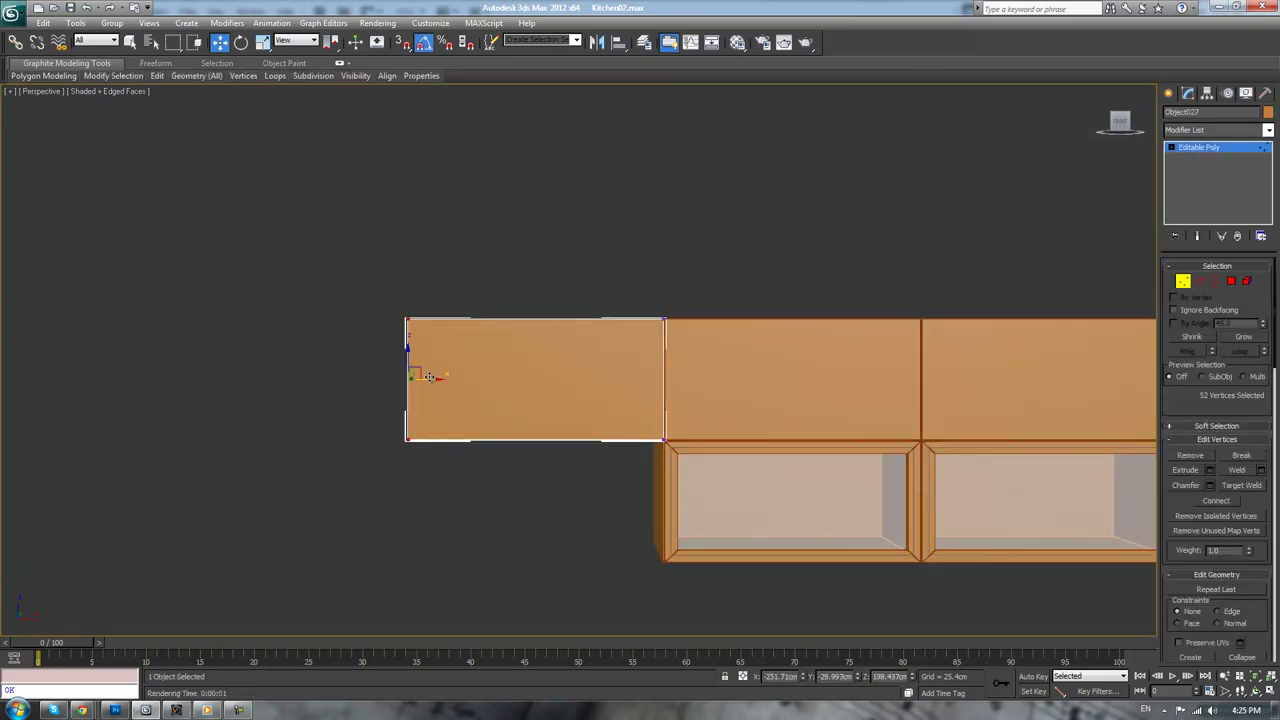
left_click_drag(430, 377, 378, 376)
left_click(1204, 147)
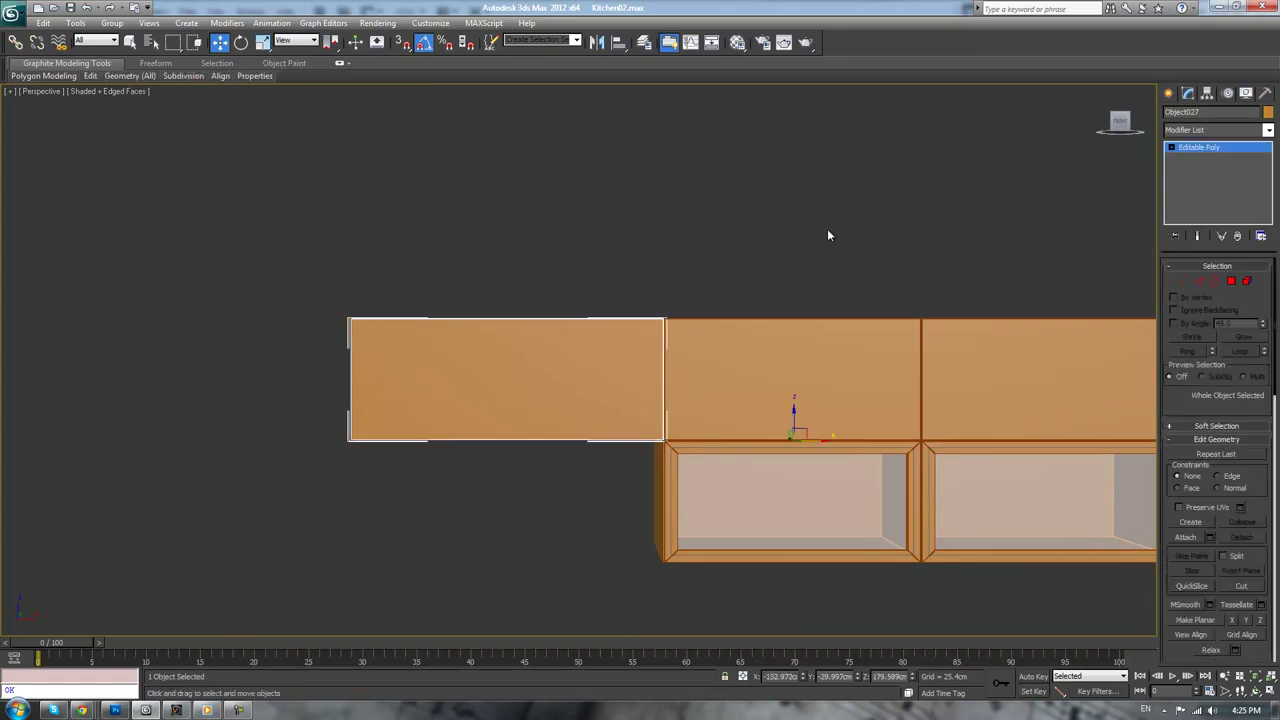
left_click(827, 229)
- Examine the end of the wall cabinet body behind the cloned door
middle_click_drag(827, 229, 815, 270)
left_click(742, 261)
scroll(742, 261, "down", 4)
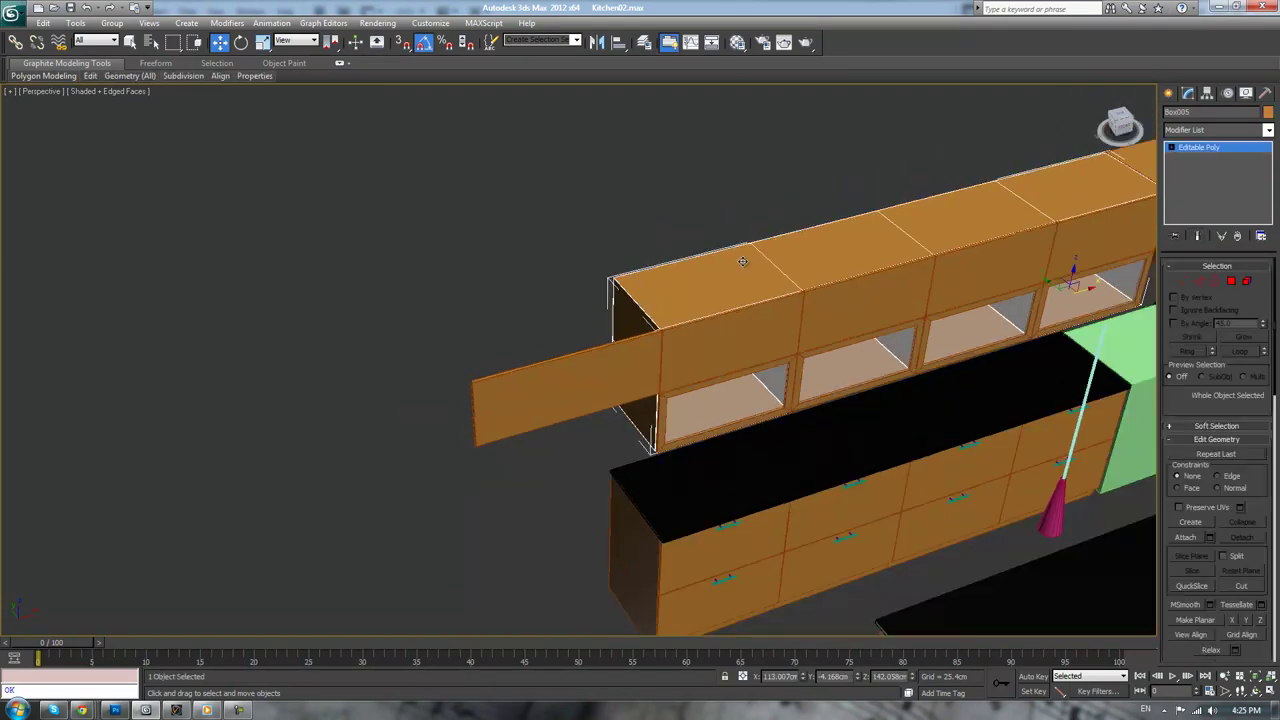
scroll(840, 261, "up", 3)
scroll(824, 260, "up", 5)
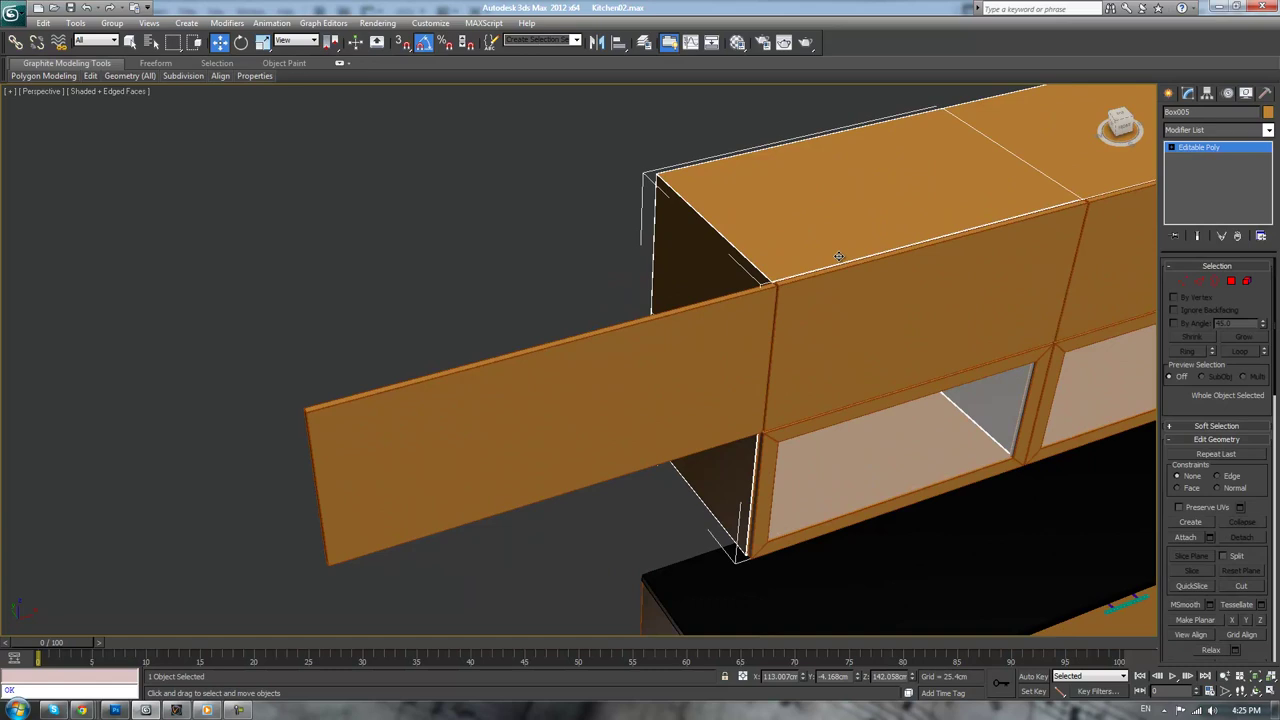
scroll(838, 256, "up", 3)
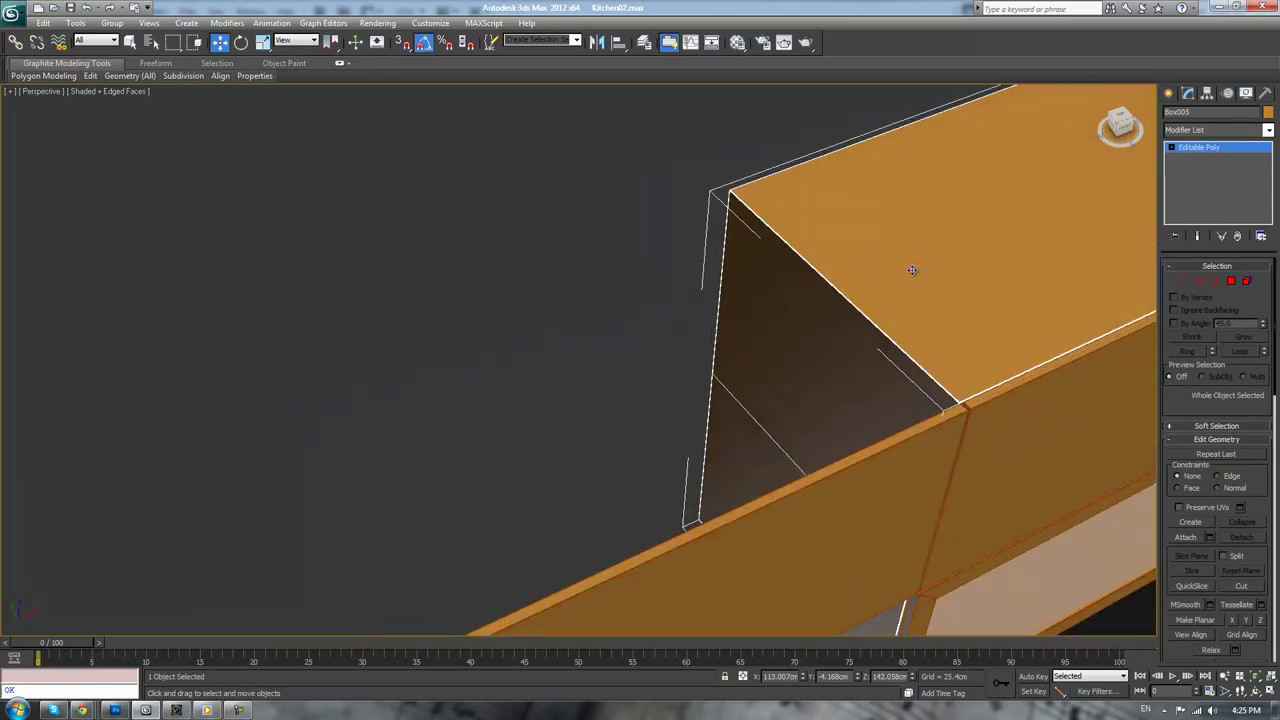
scroll(912, 270, "up", 3)
middle_click_drag(912, 270, 545, 282)
scroll(544, 282, "down", 6)
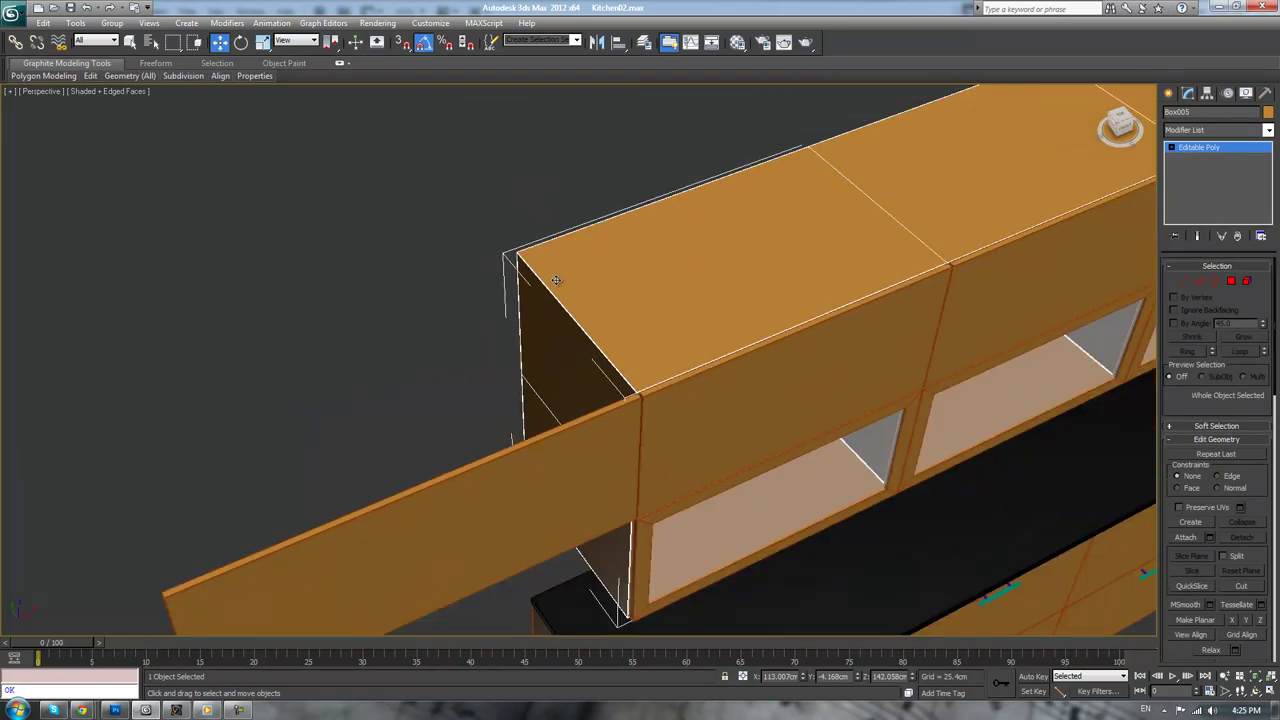
middle_click_drag(614, 233, 594, 214, "alt")
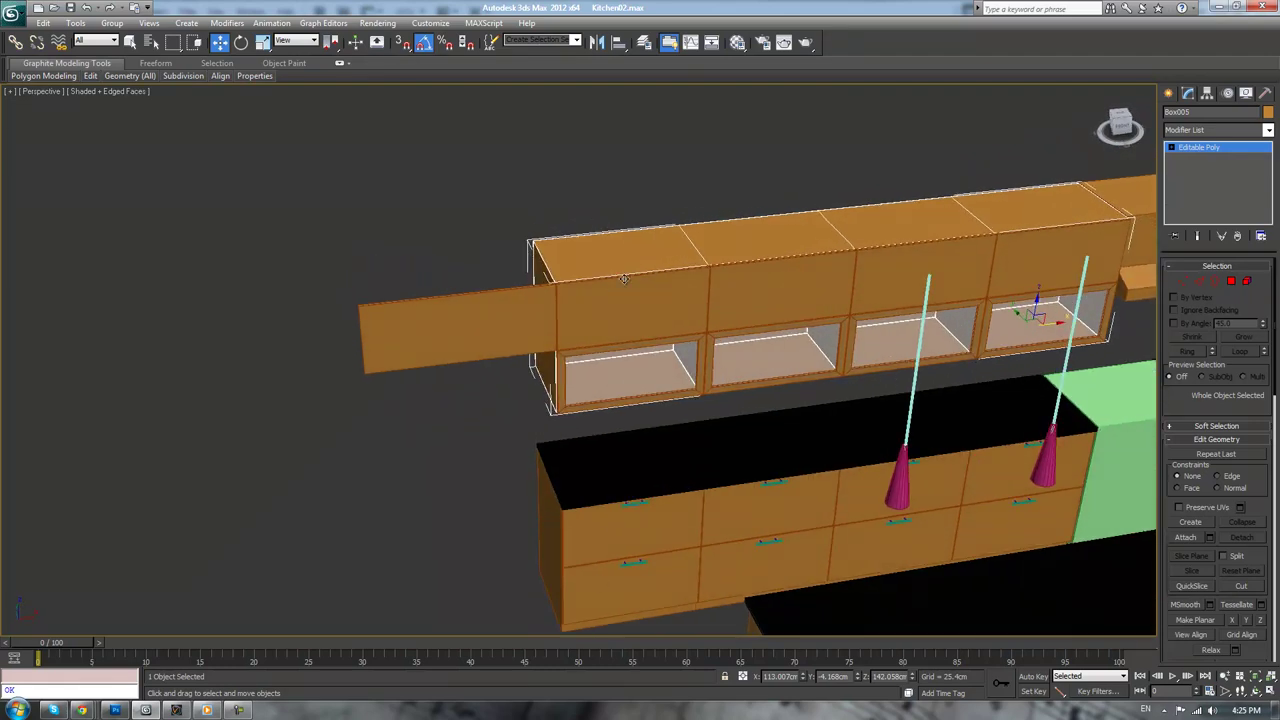
left_click(1231, 281)
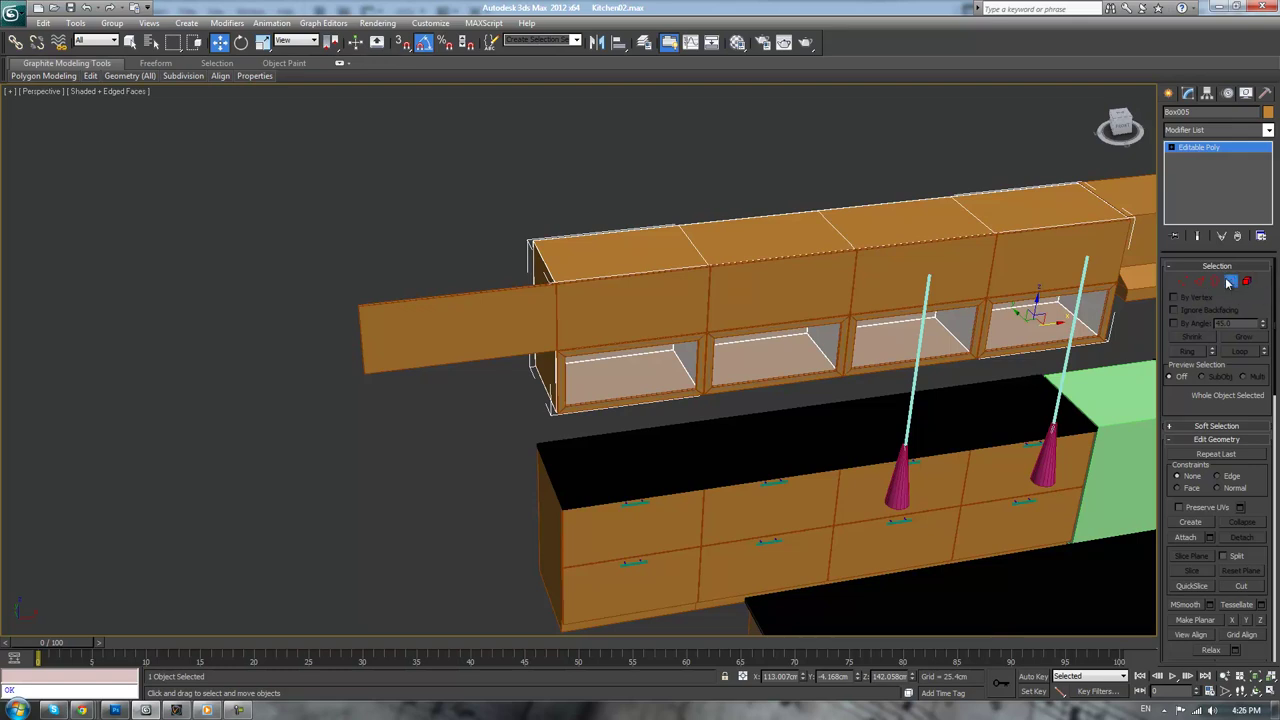
middle_click_drag(497, 184, 520, 230, "alt")
left_click(477, 196)
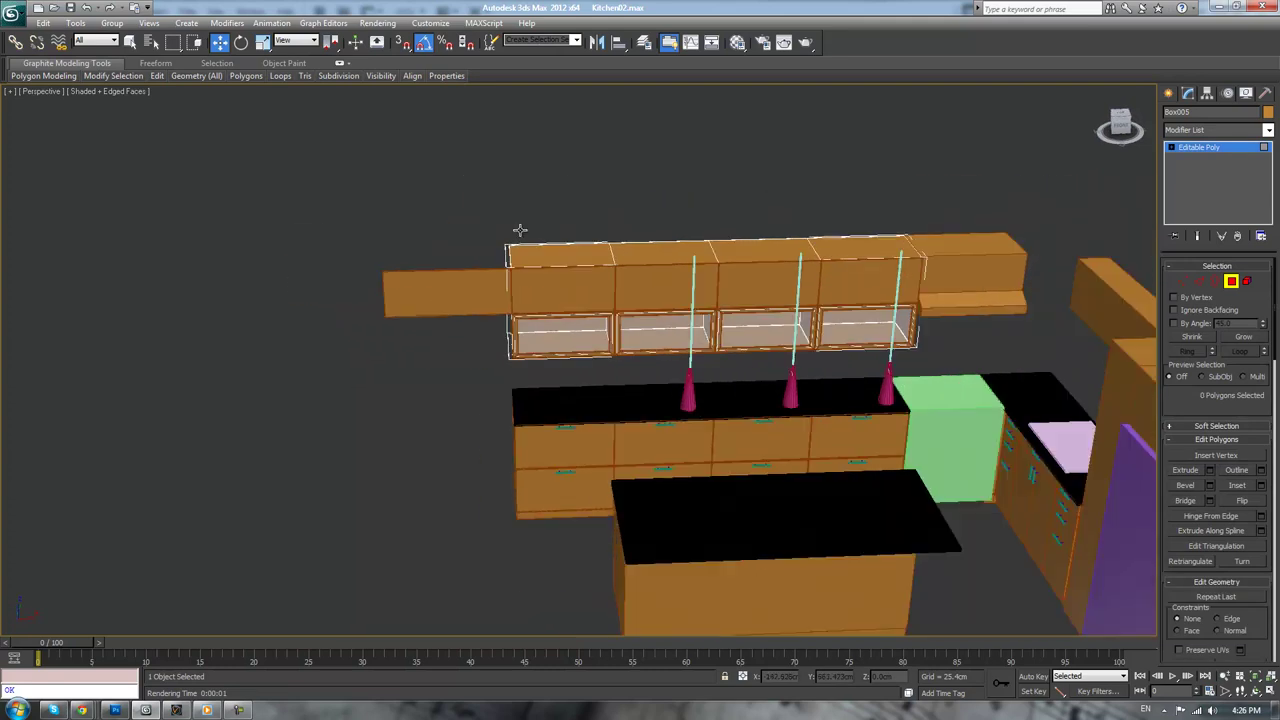
left_click(424, 428)
middle_click_drag(424, 428, 502, 435, "alt")
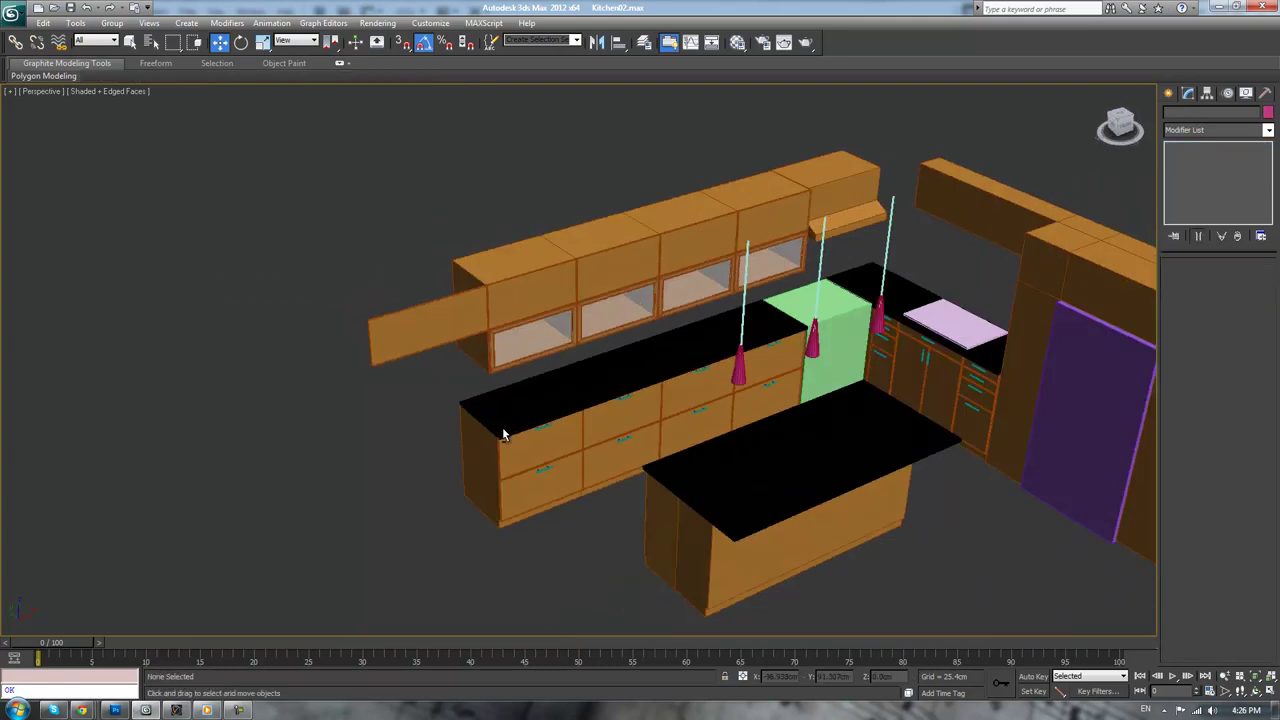
left_click(485, 436)
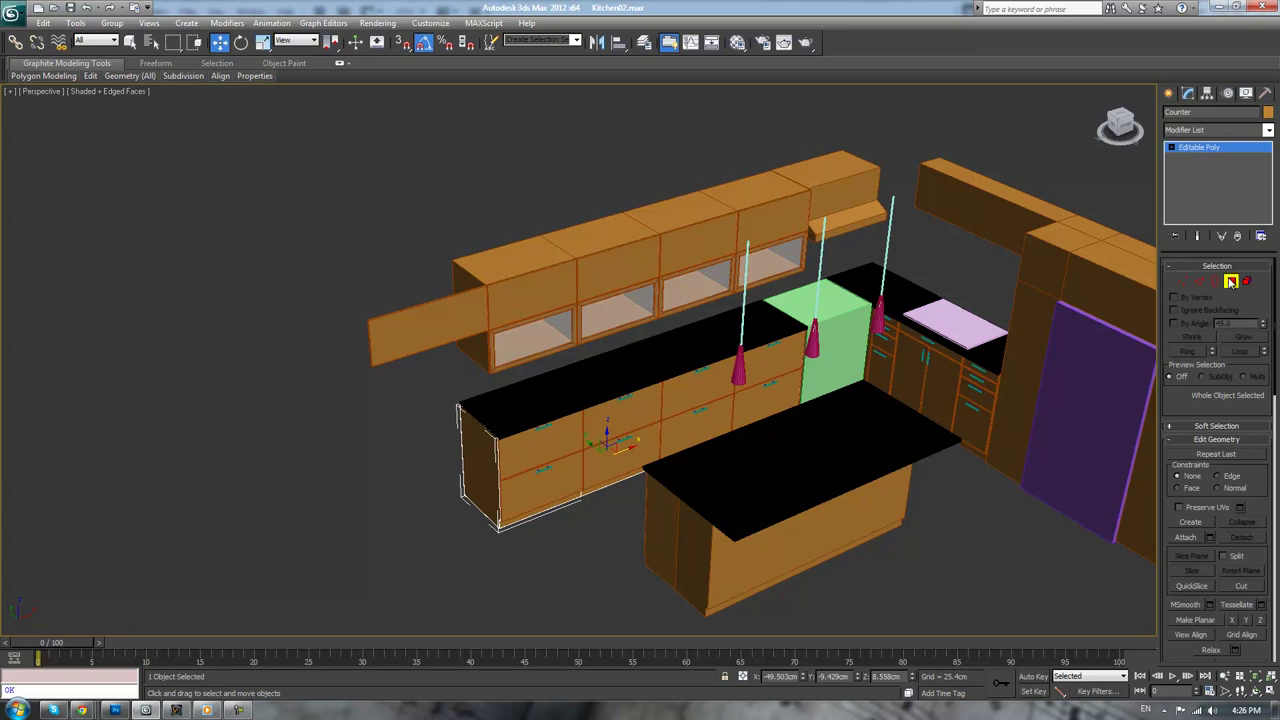
left_click(1232, 282)
middle_click_drag(614, 605, 460, 456, "alt")
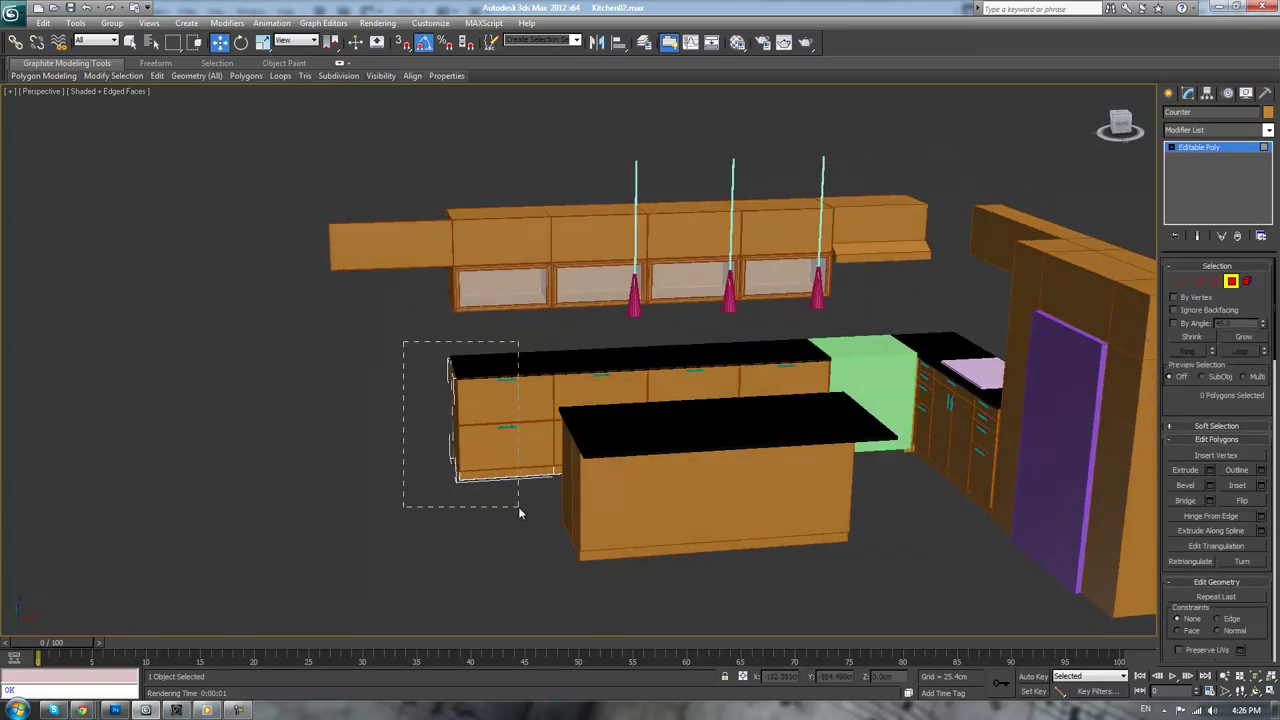
left_click_drag(518, 512, 520, 512)
middle_click_drag(535, 473, 612, 398, "alt")
scroll(604, 406, "up", 5)
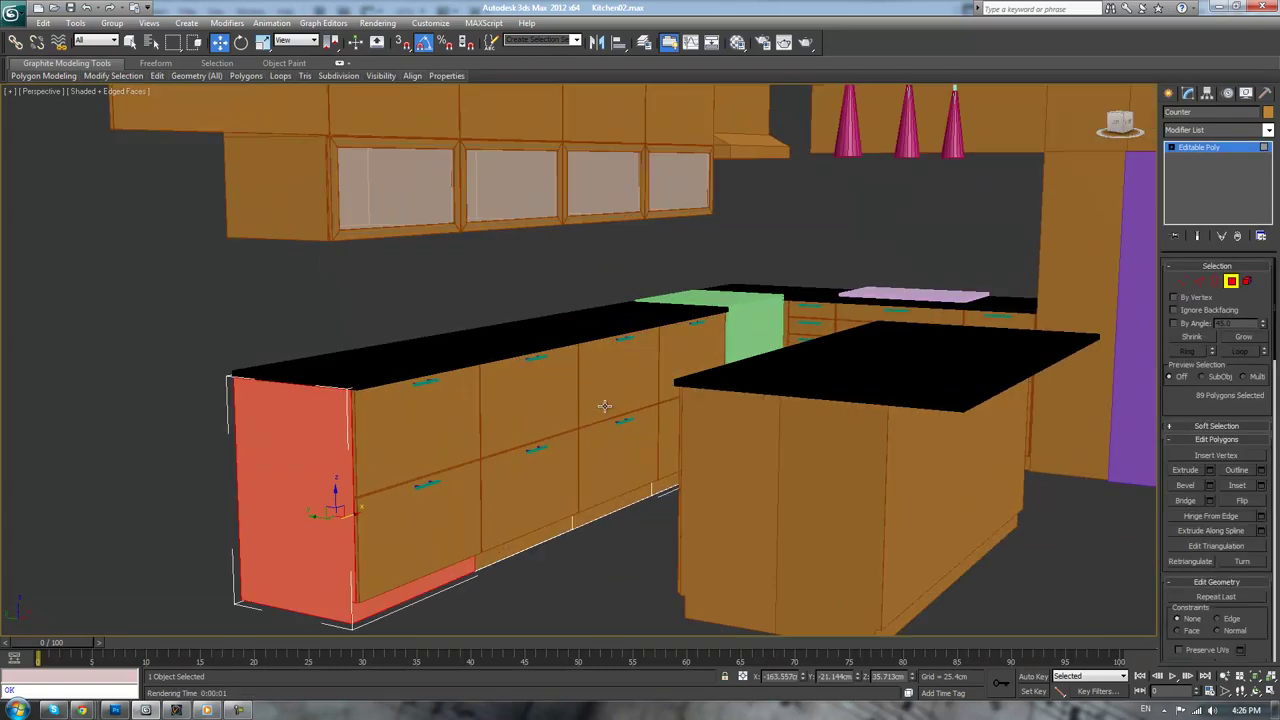
middle_click_drag(561, 441, 760, 219, "alt")
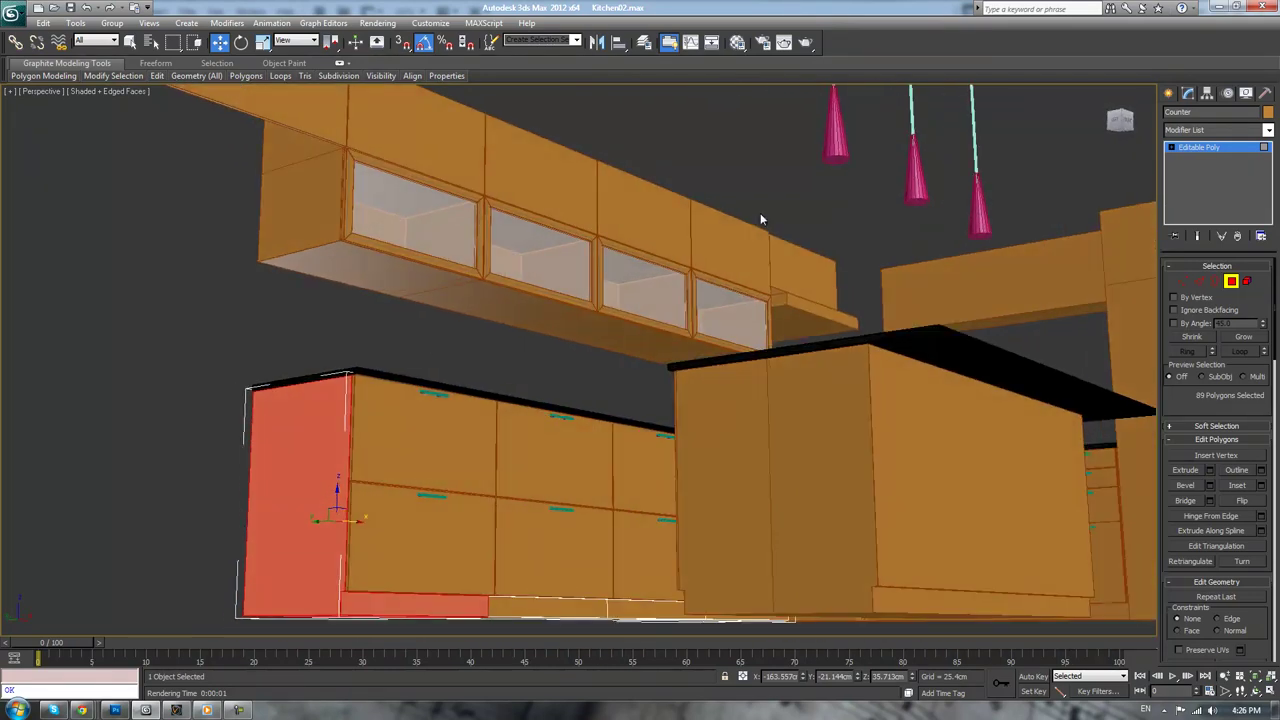
left_click(1203, 148)
left_click(612, 122)
middle_click_drag(612, 122, 300, 378, "alt")
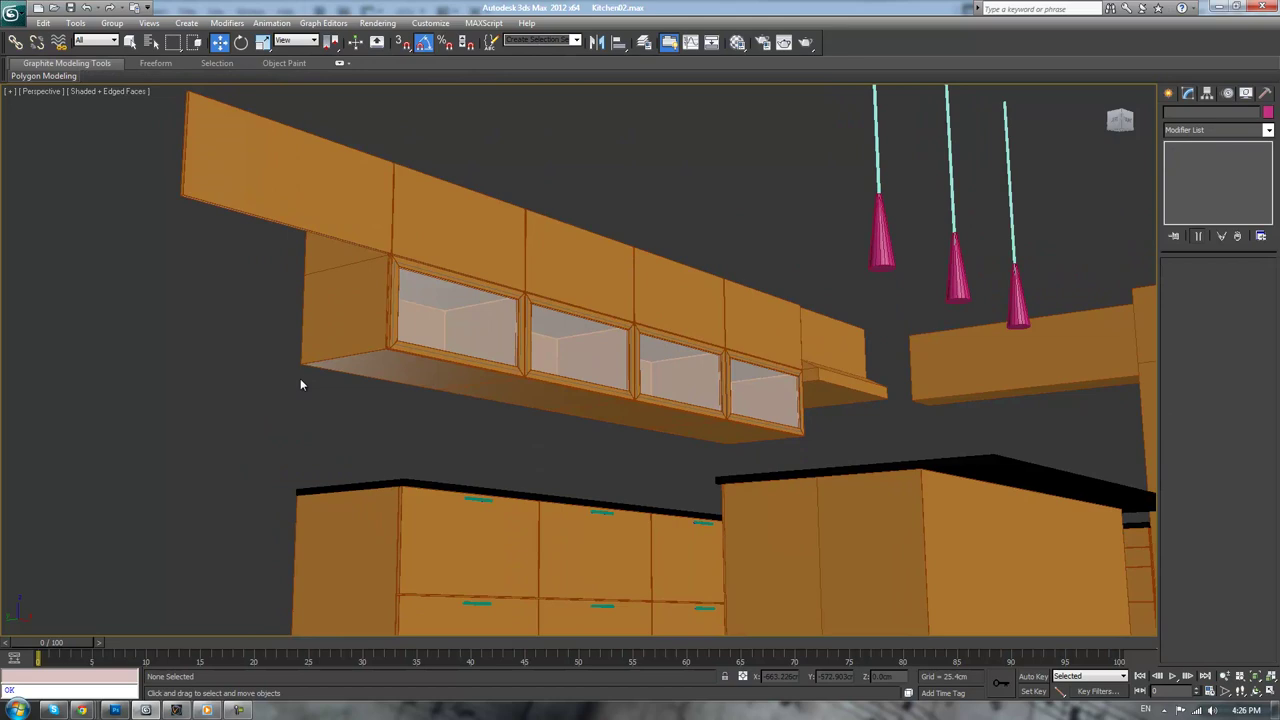
- Copy the end section polygons of the wall cabinet body outward along X past the cloned door, cloning them to a new object
left_click(328, 315)
middle_click_drag(691, 163, 680, 255, "alt")
key("4")
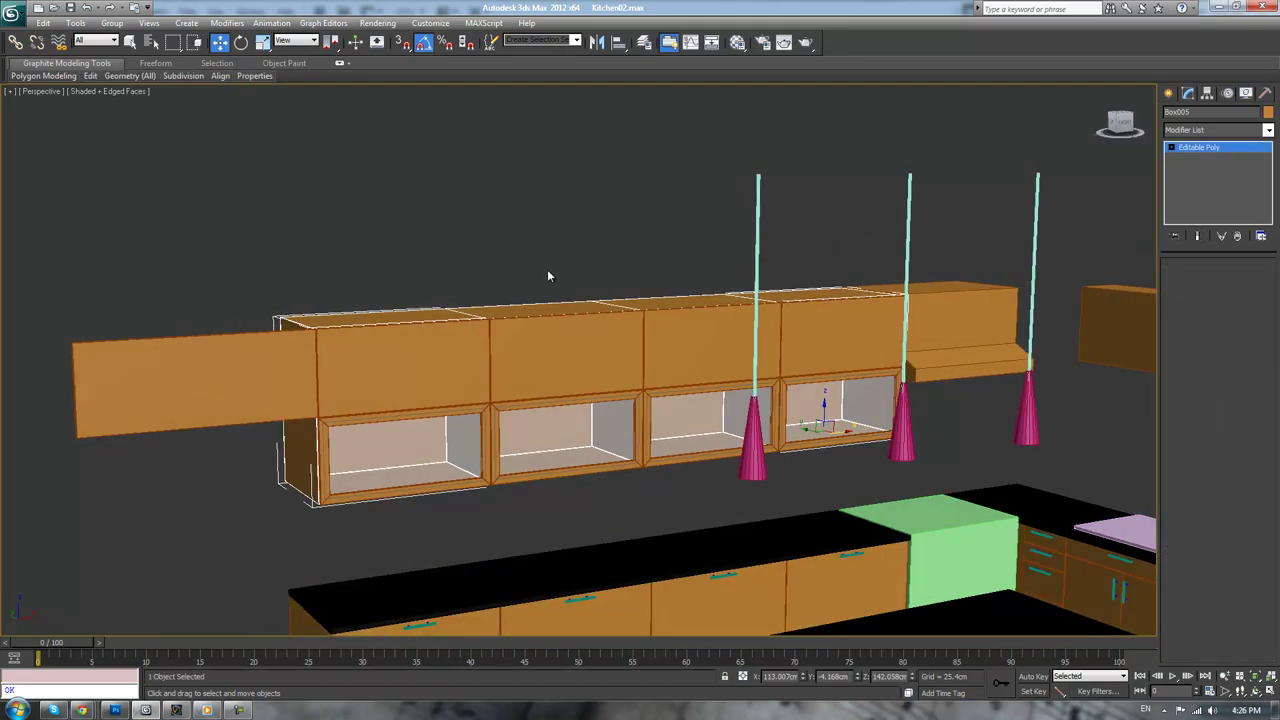
left_click_drag(364, 522, 365, 522)
mouse_move(390, 510)
middle_mouse_down("alt")
mouse_move(422, 498)
mouse_move(390, 522)
middle_mouse_up("alt")
left_click_drag(352, 428, 7, 428, "shift")
left_click(705, 372)
middle_click_drag(342, 390, 680, 388)
left_click(1209, 148)
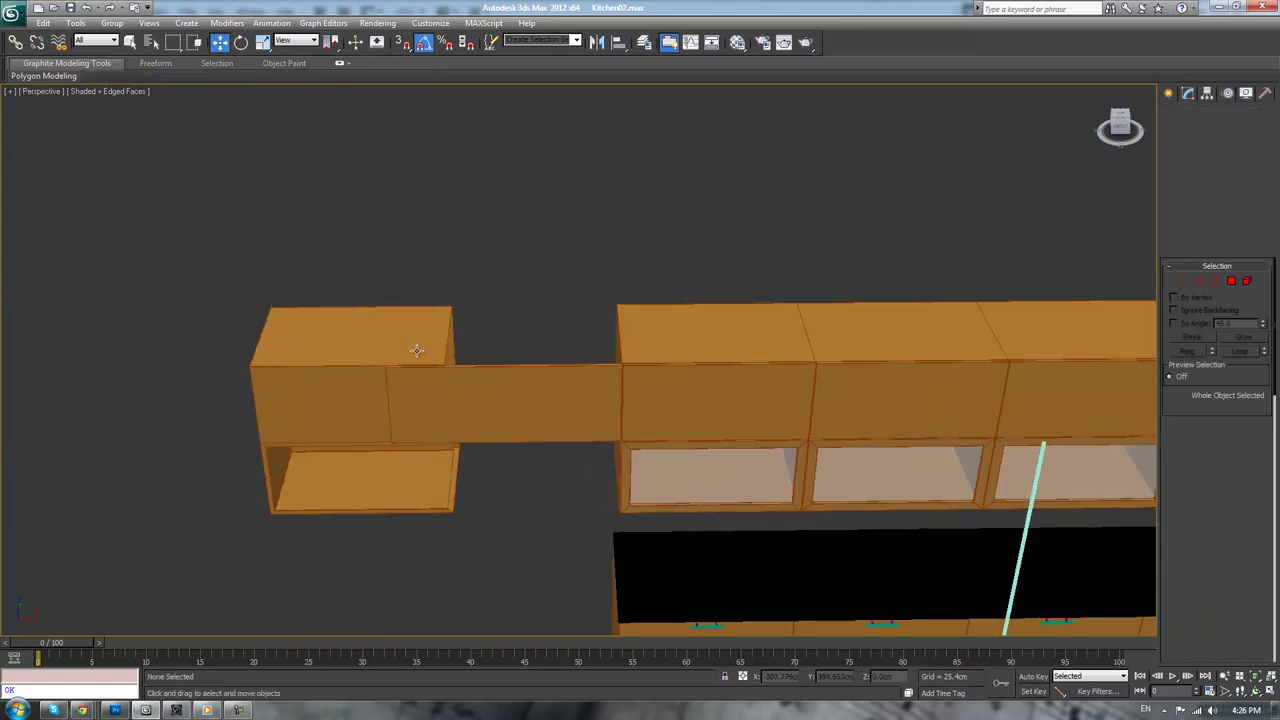
- Delete the lower open compartment's inner polygons from the cloned cabinet body, growing the selection outward from the compartment's back face
left_click(409, 414)
middle_click_drag(456, 400, 458, 360)
scroll(458, 356, "down", 3)
scroll(699, 395, "up", 1)
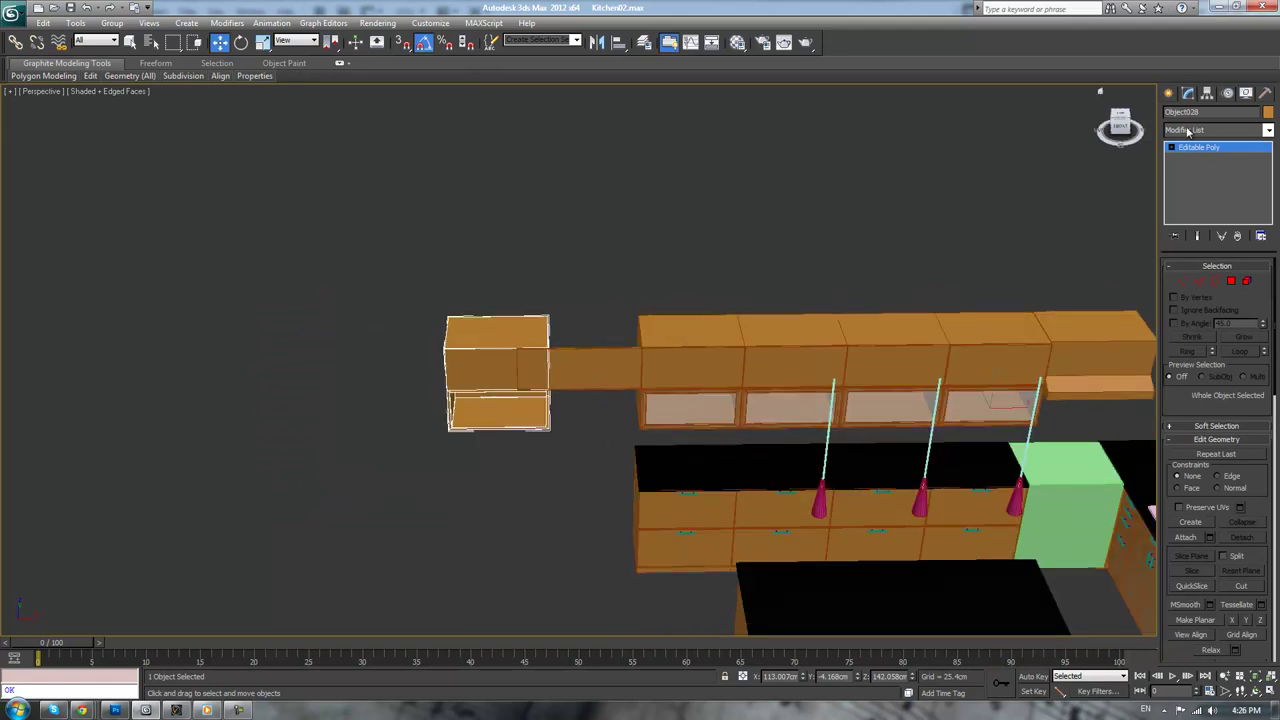
left_click(1184, 281)
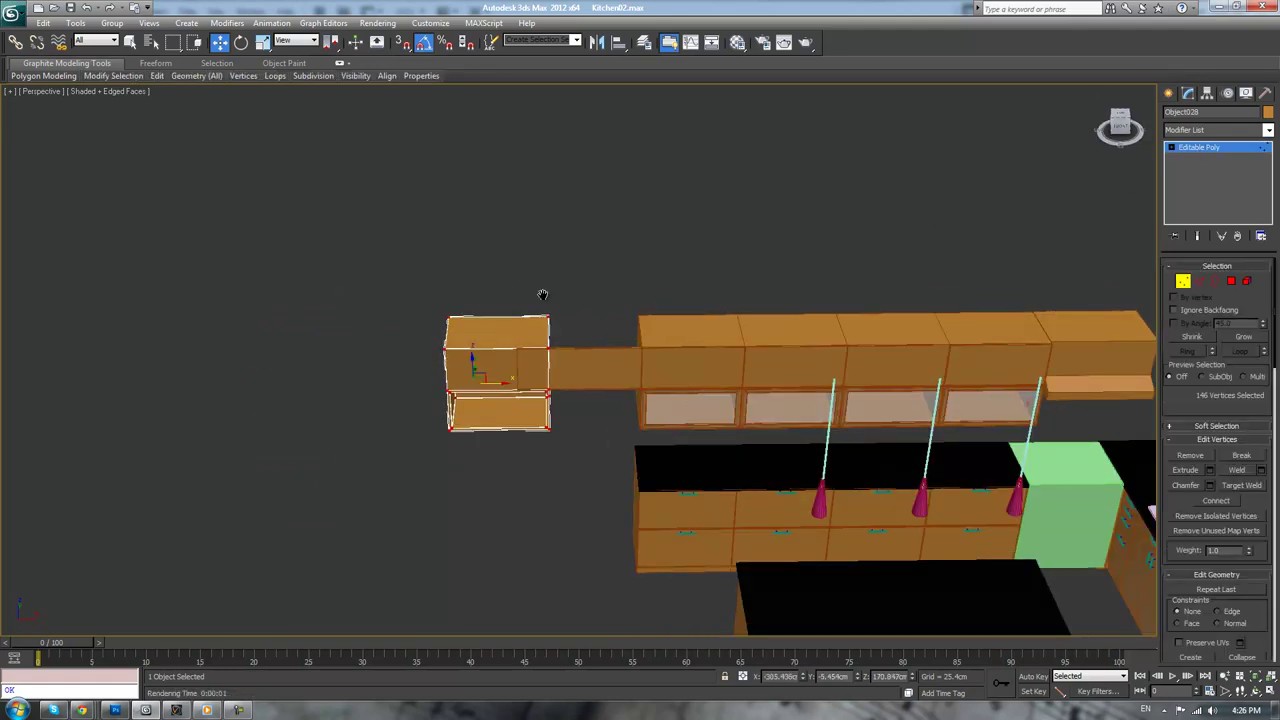
scroll(547, 291, "up", 2)
middle_click_drag(556, 292, 629, 317, "alt")
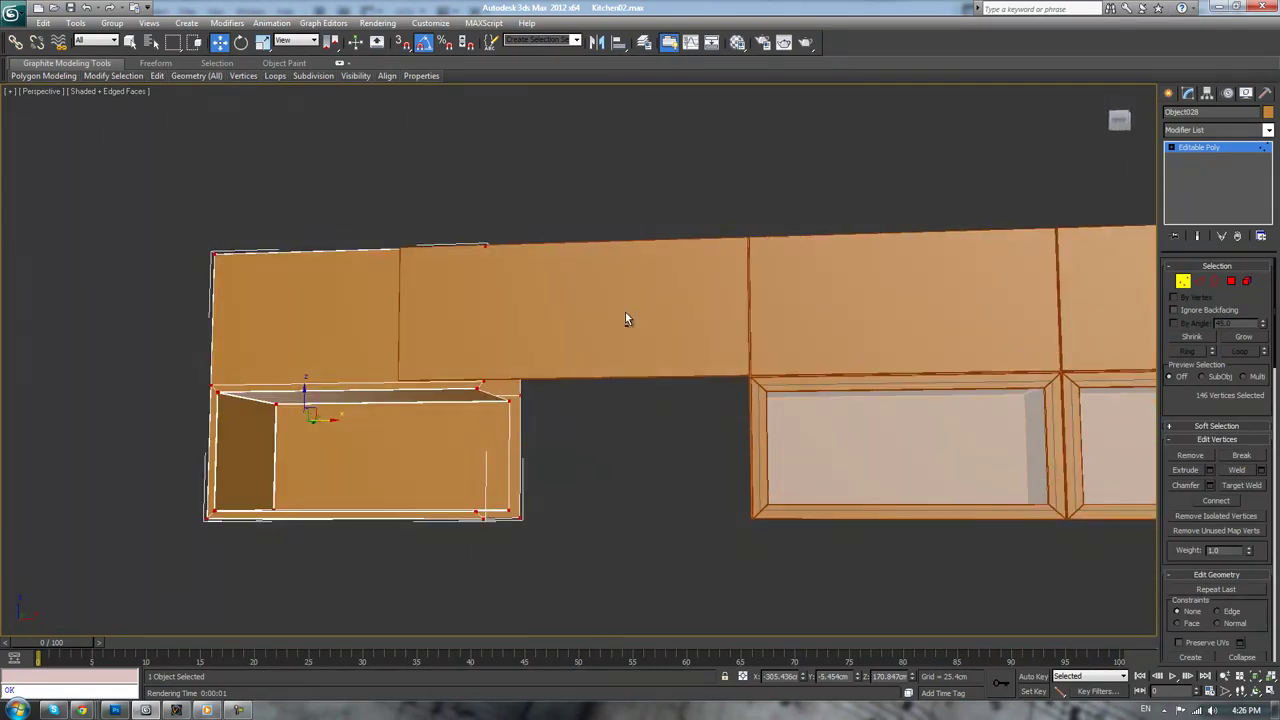
left_click(1231, 282)
left_click(316, 438)
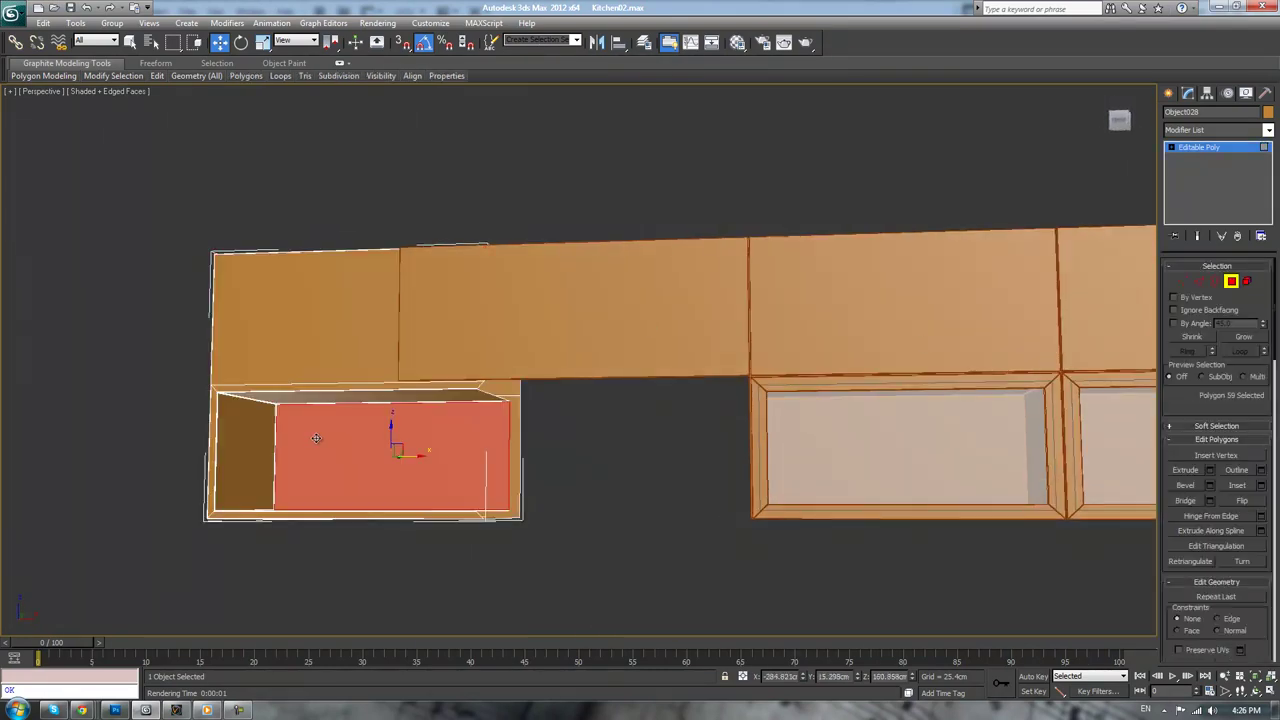
left_click(1240, 341)
left_click(1240, 341)
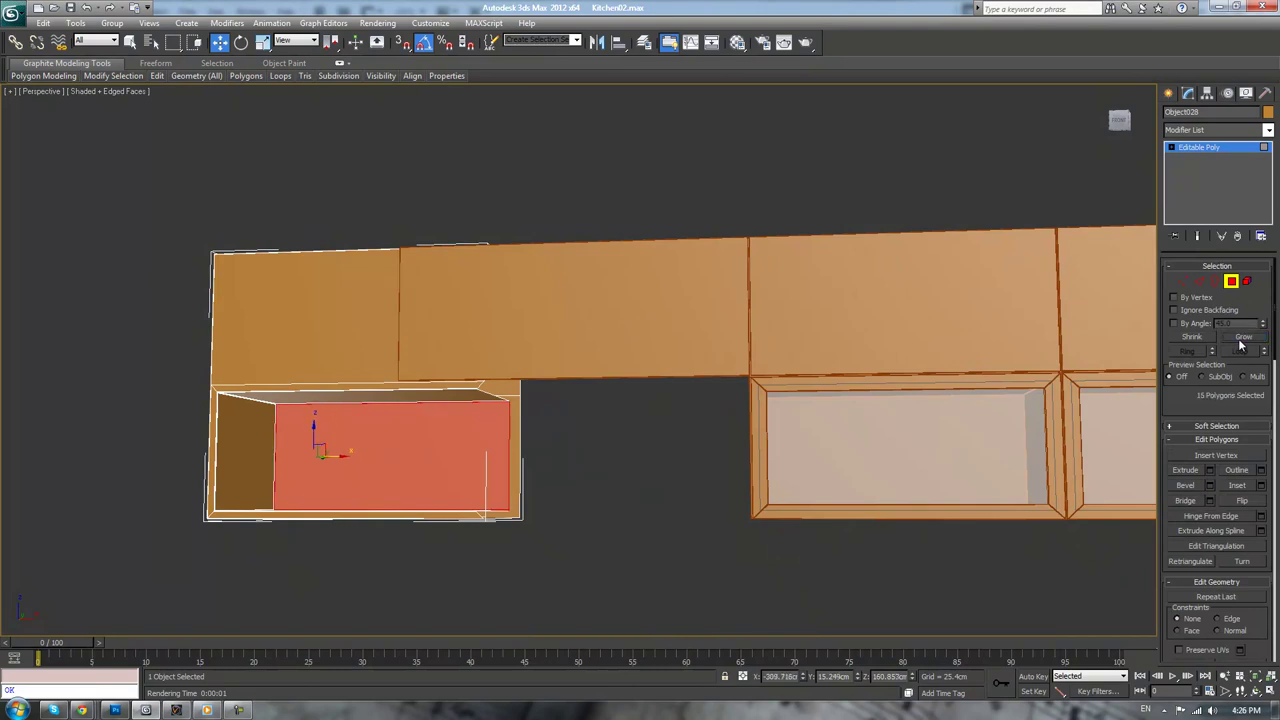
left_click(1240, 341)
left_click(1240, 341)
left_click(1240, 341)
left_click(1240, 341)
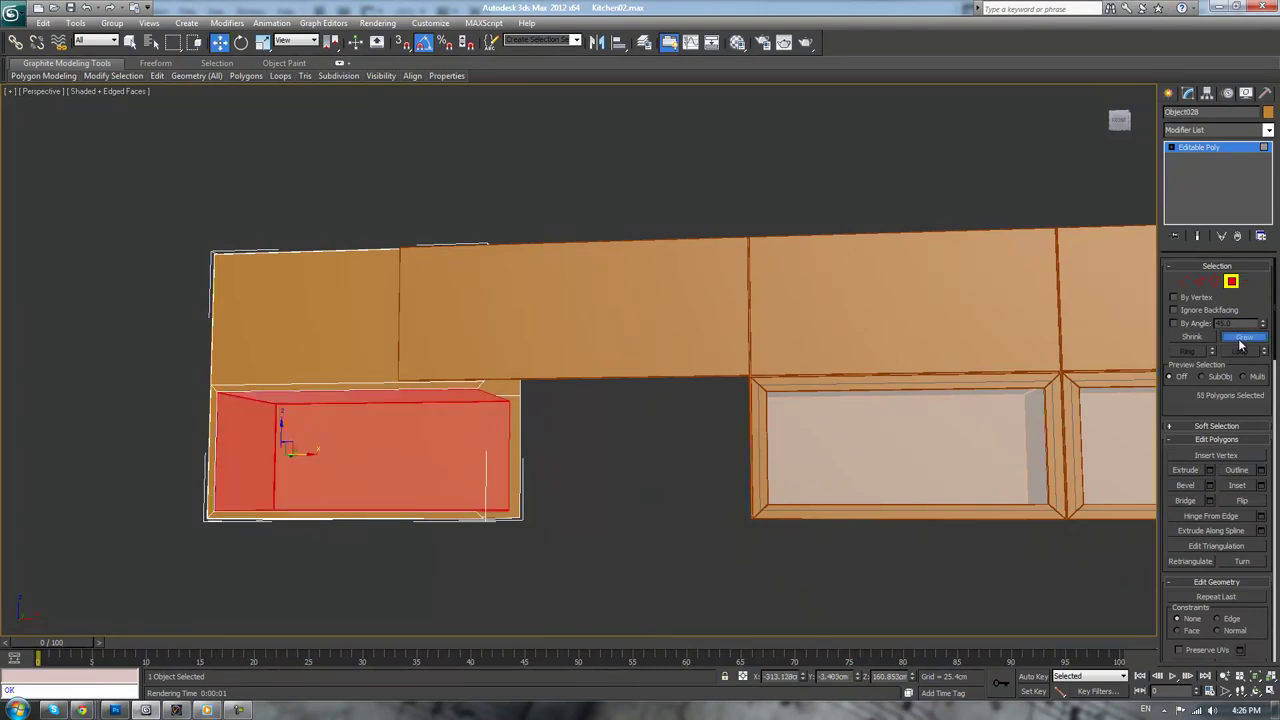
left_click(1240, 341)
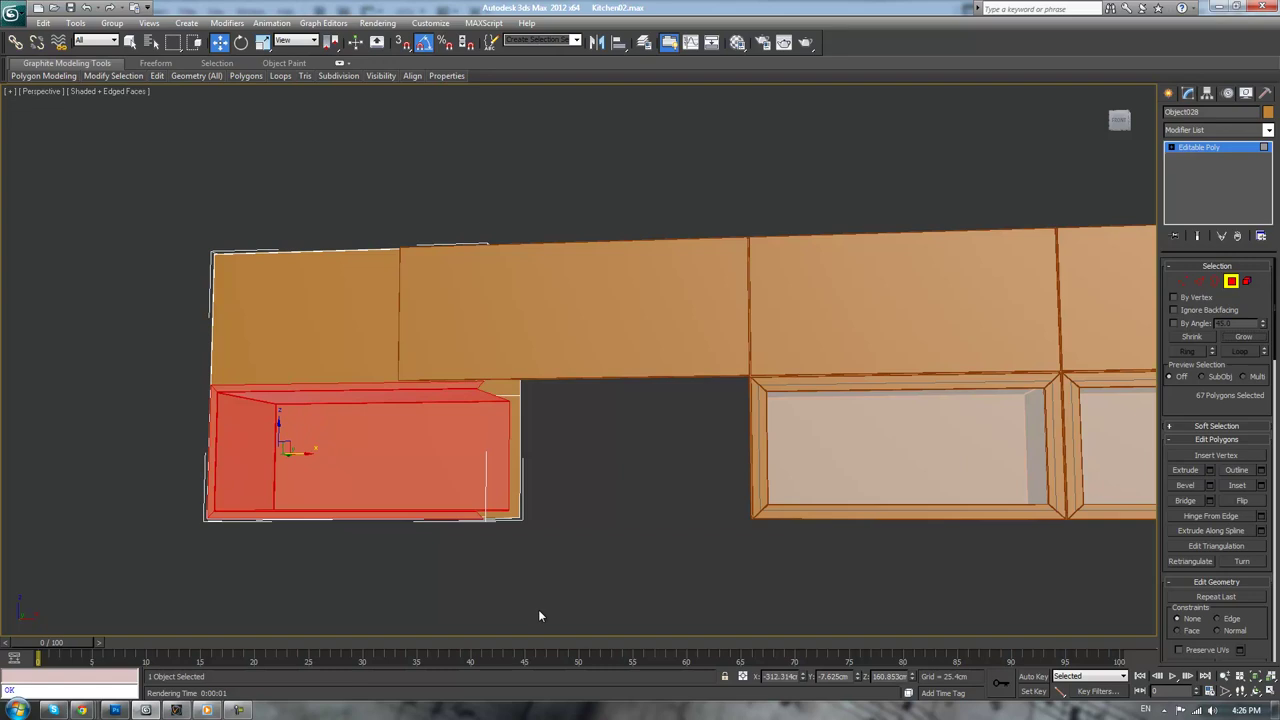
key("Delete")
- Examine the opening left in the lower part of the cloned cabinet body from the front and from below
middle_click_drag(544, 525, 631, 527, "alt")
scroll(631, 527, "up", 2)
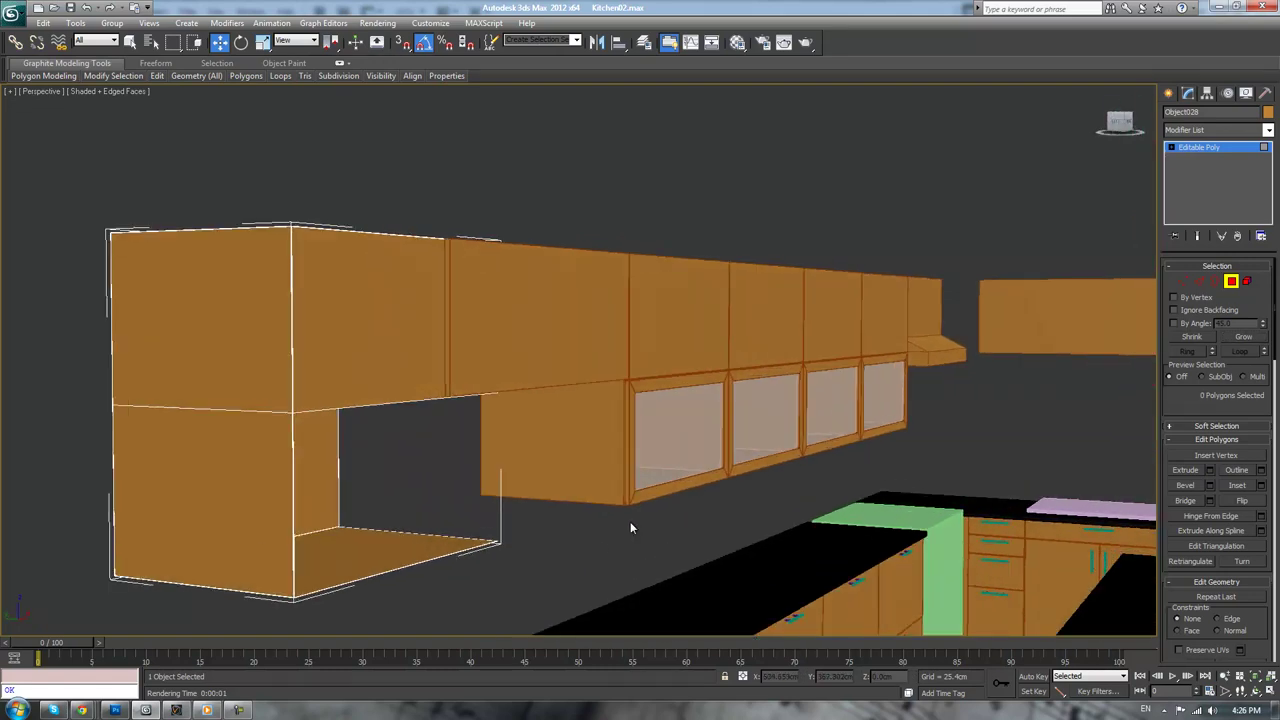
scroll(630, 522, "up", 1)
scroll(706, 392, "up", 3)
middle_click_drag(507, 492, 591, 407)
scroll(865, 397, "down", 3)
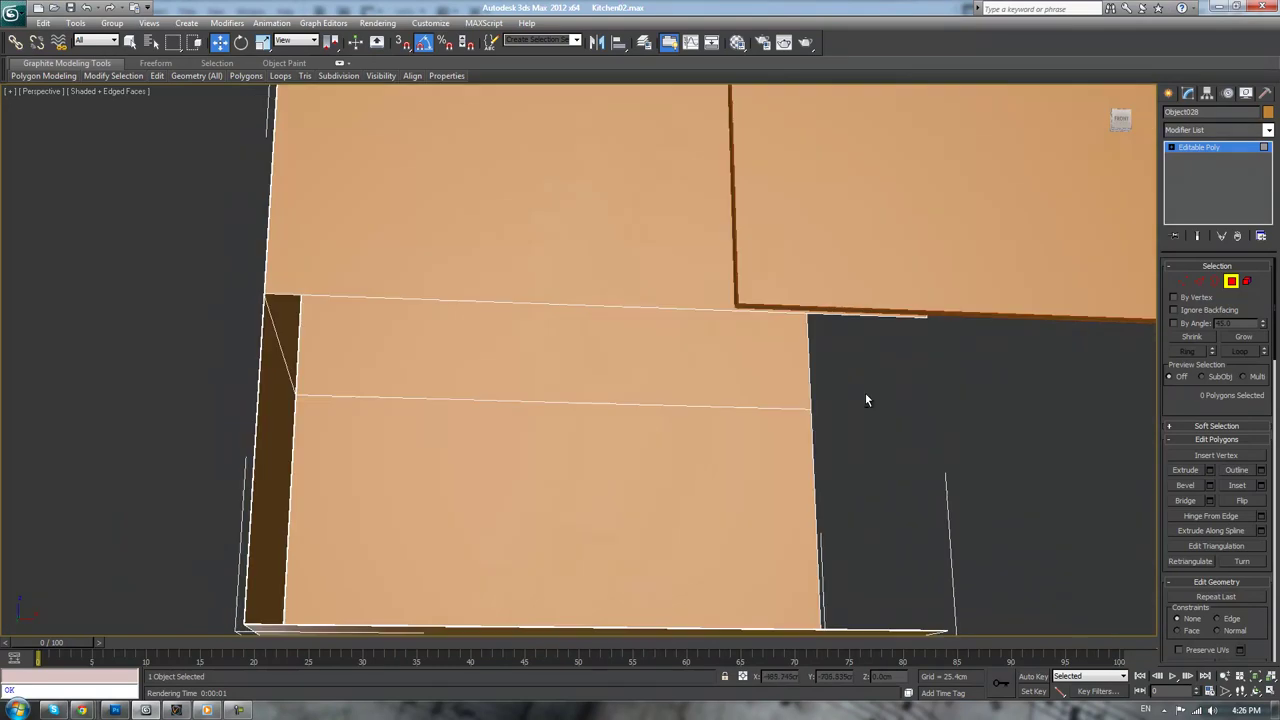
middle_click_drag(865, 397, 837, 374, "alt")
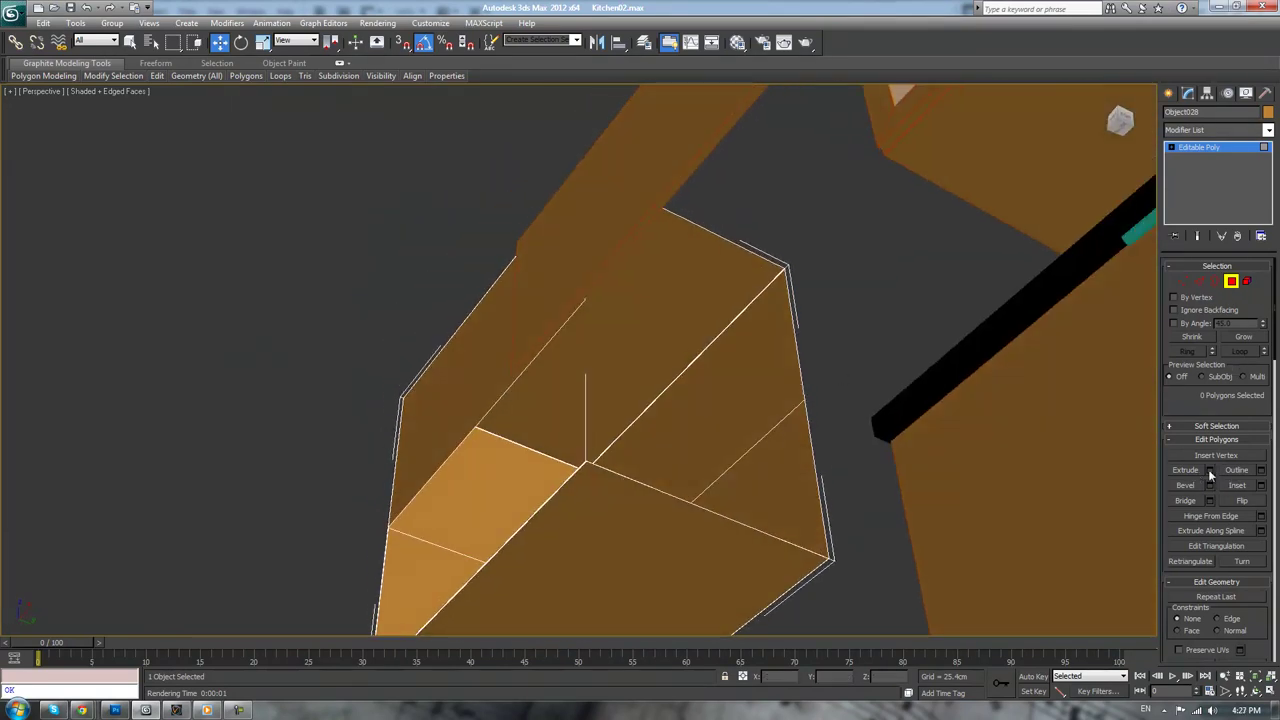
left_click_drag(1214, 566, 1218, 340)
left_click(1190, 438)
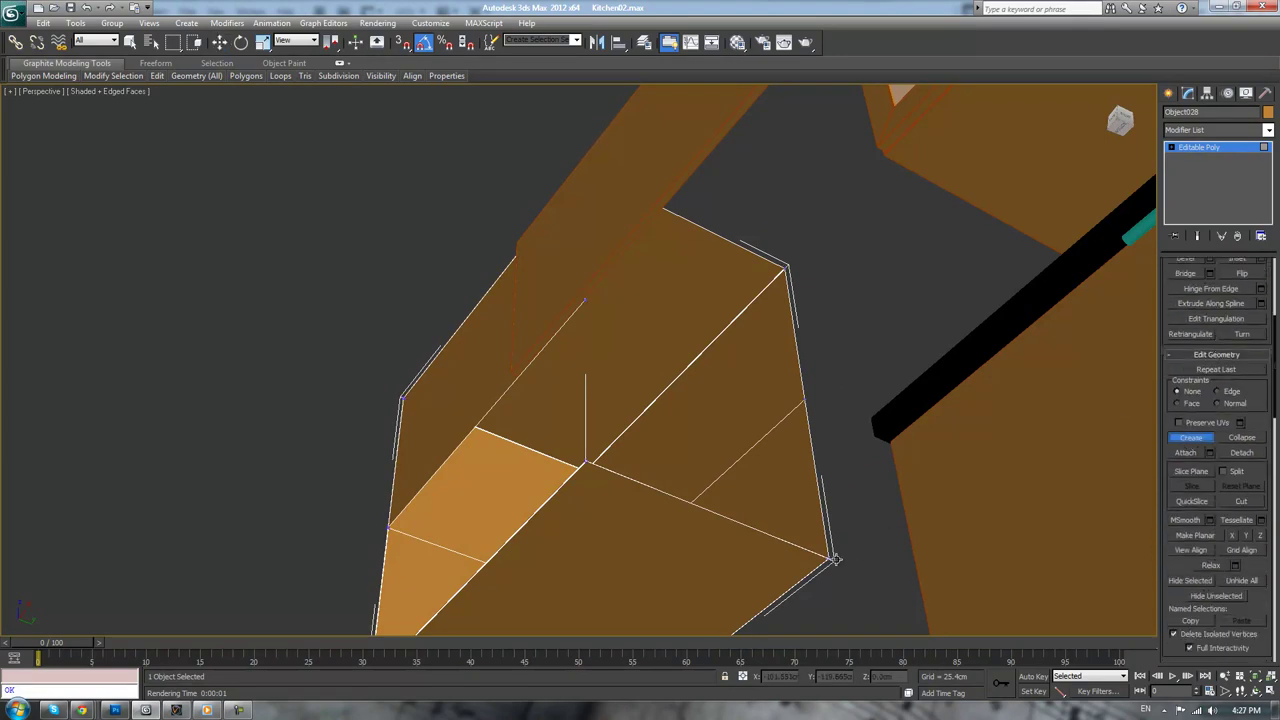
scroll(608, 466, "up", 5)
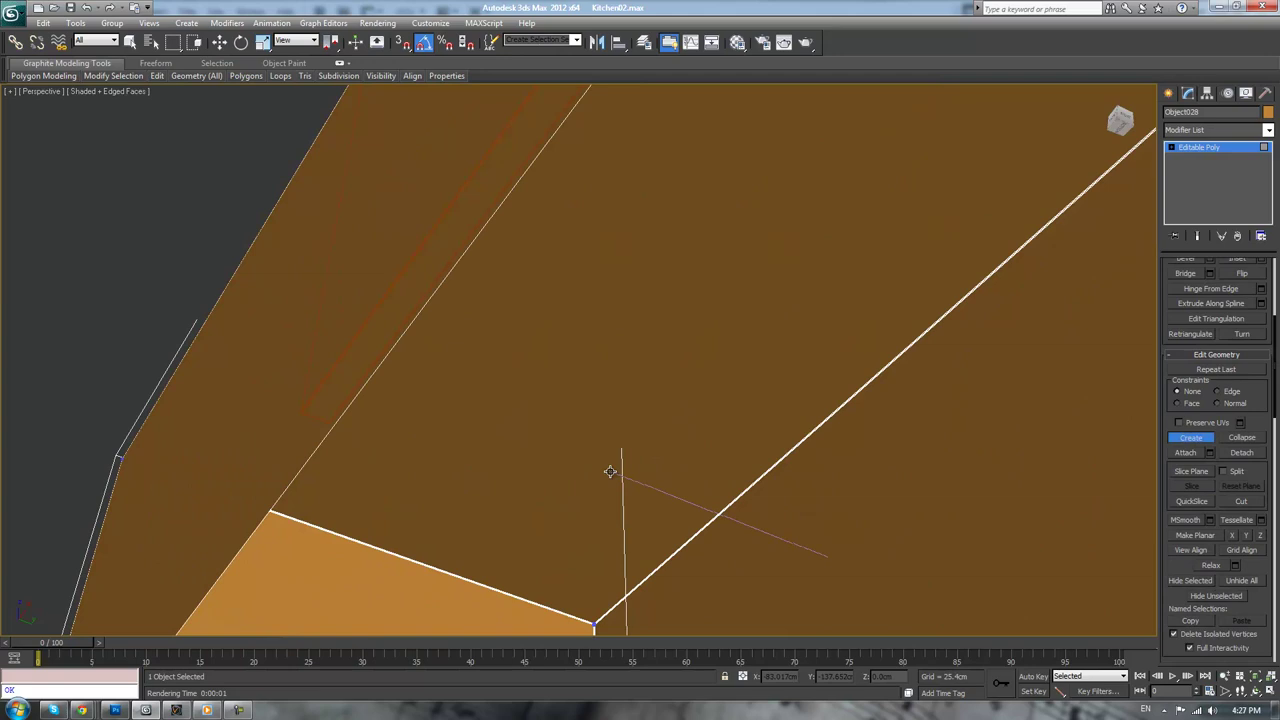
scroll(655, 436, "down", 7)
scroll(704, 457, "up", 4)
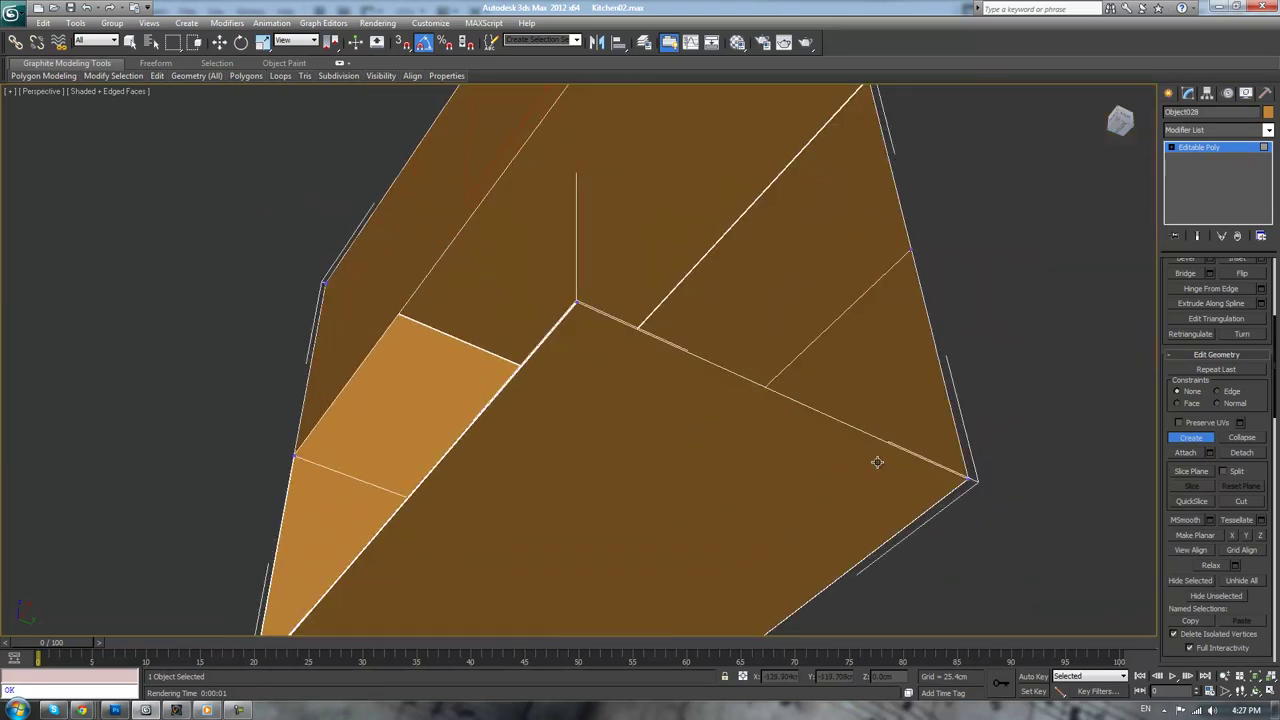
right_click(1003, 428)
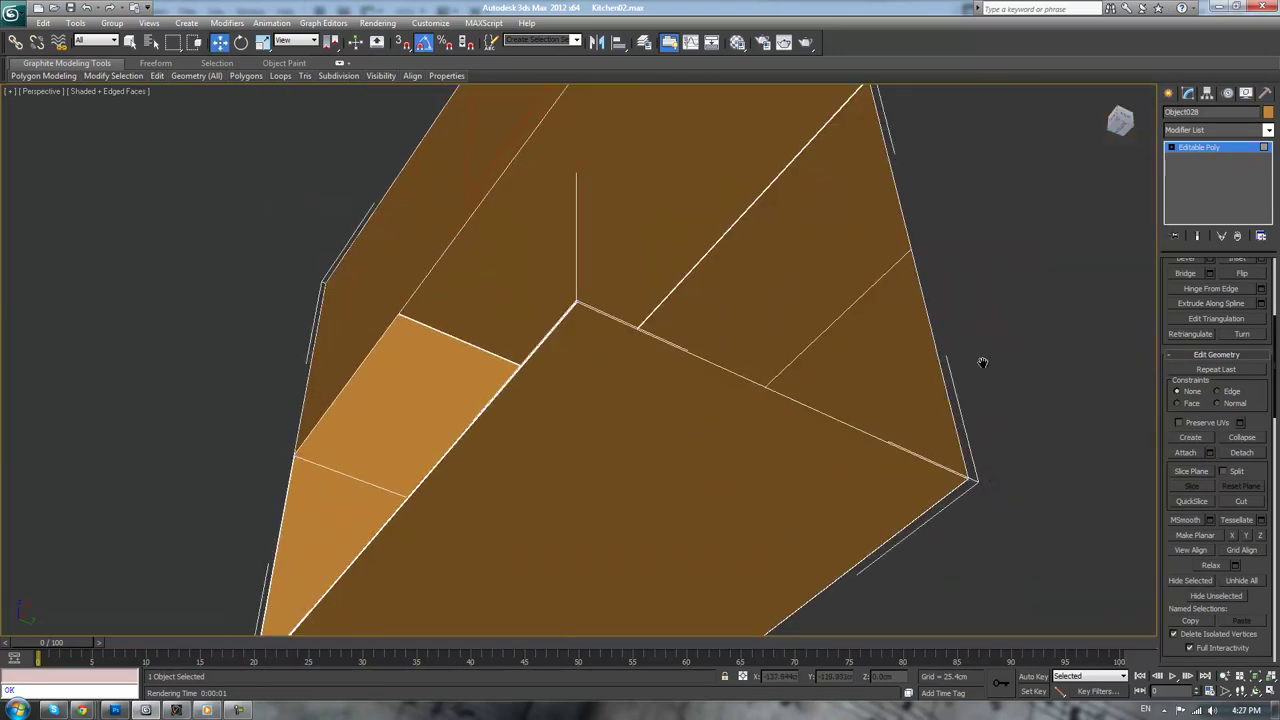
- Activate polygon creation on the cloned cabinet body and start a face at the upper corner of the lower front opening
scroll(982, 362, "down", 3)
middle_click_drag(982, 362, 853, 343)
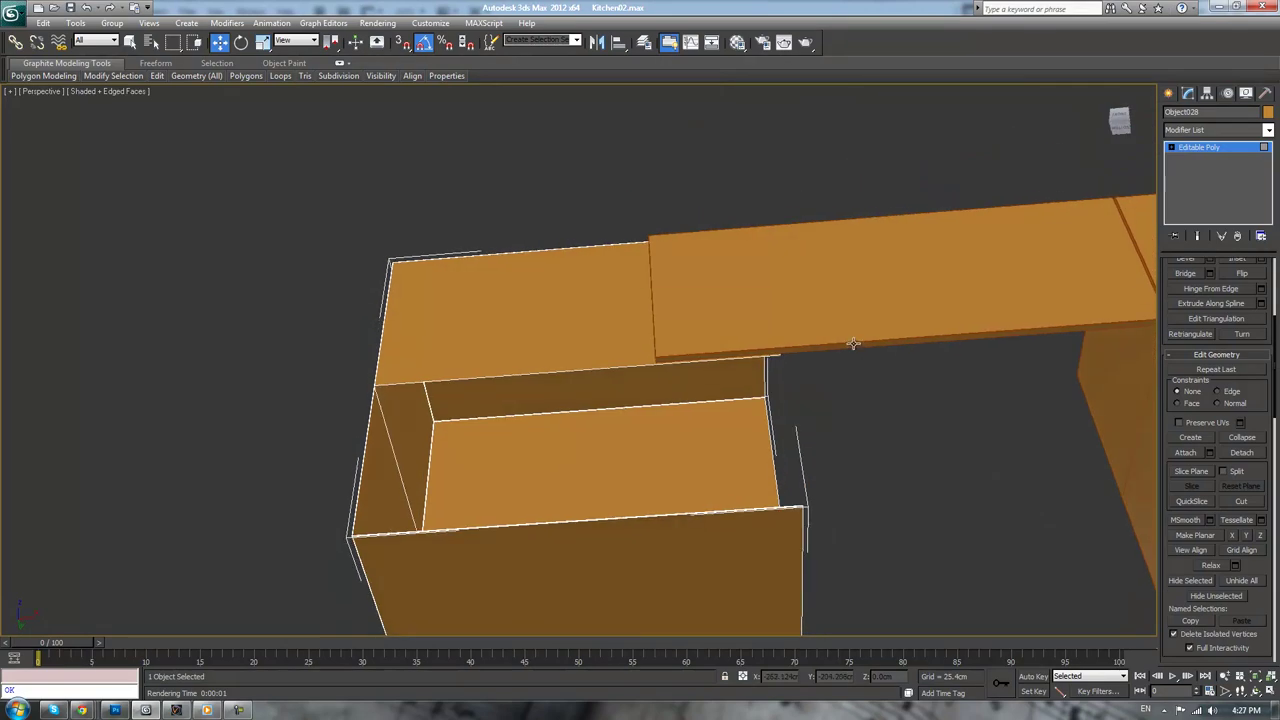
scroll(853, 344, "up", 2)
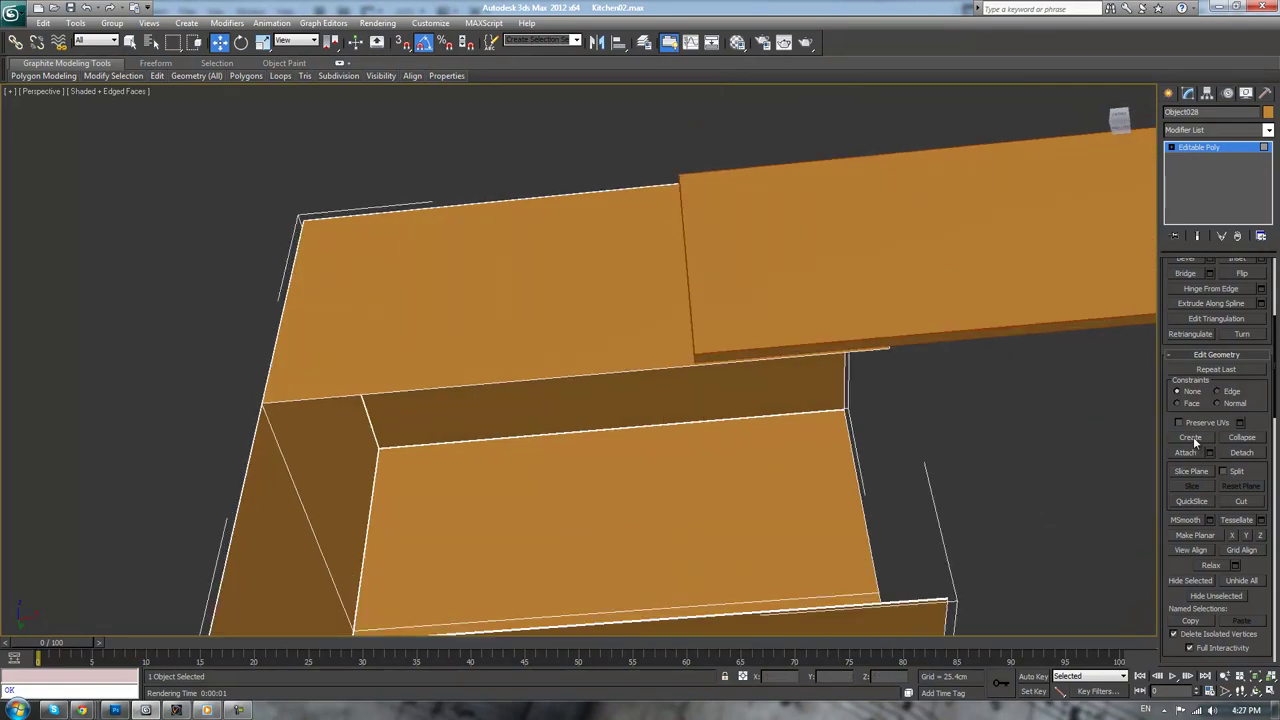
left_click(1190, 438)
left_click(888, 349)
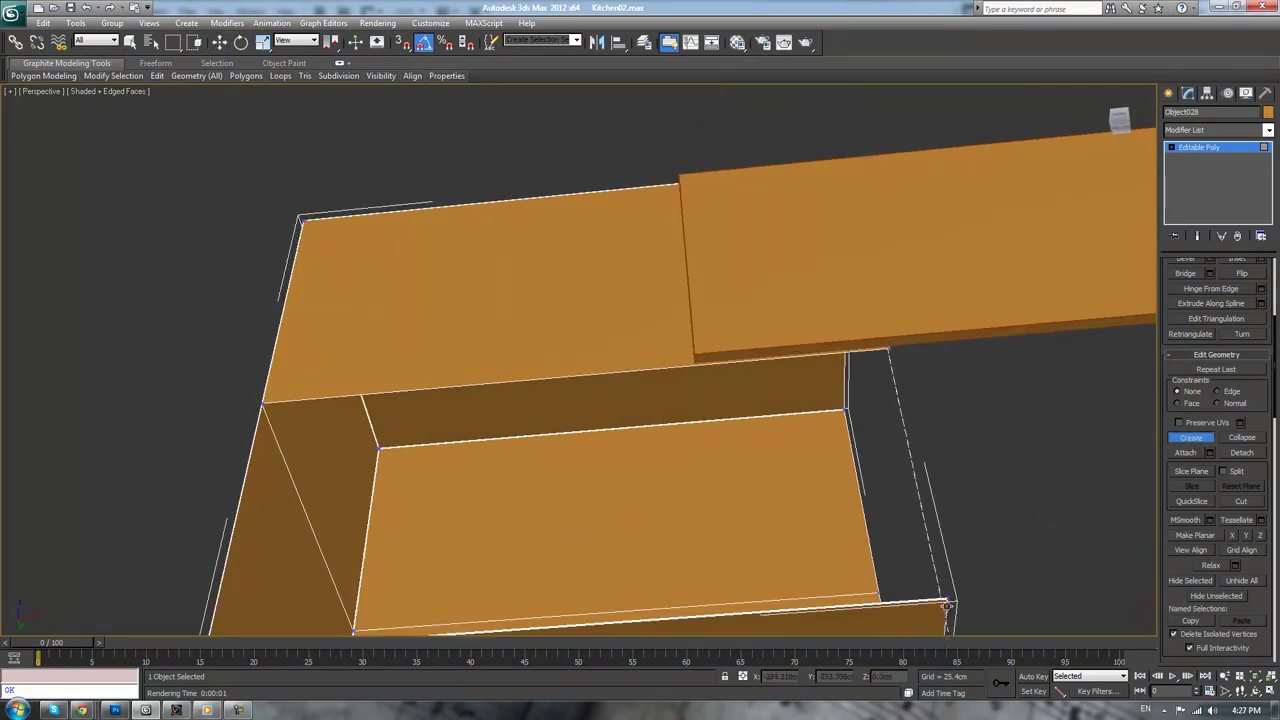
scroll(951, 598, "down", 2)
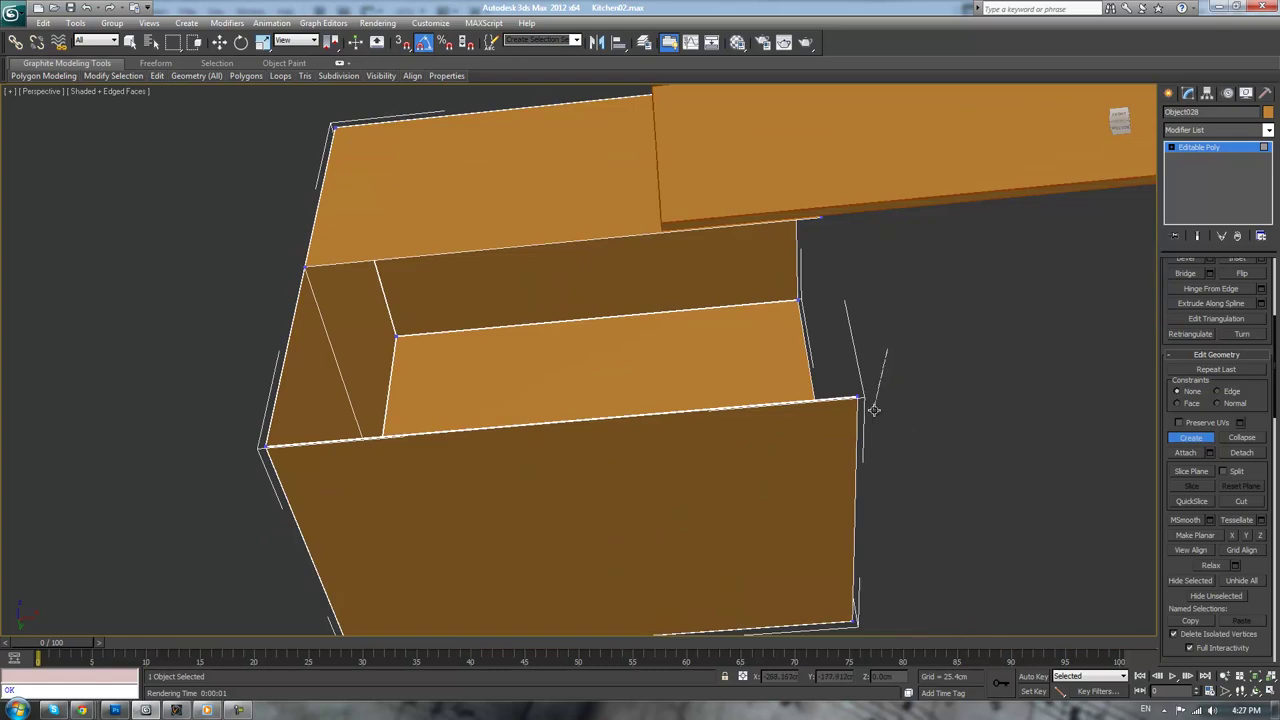
- Create a polygon across the lower front opening of the cloned cabinet body by joining its outer corner vertices
key("l")
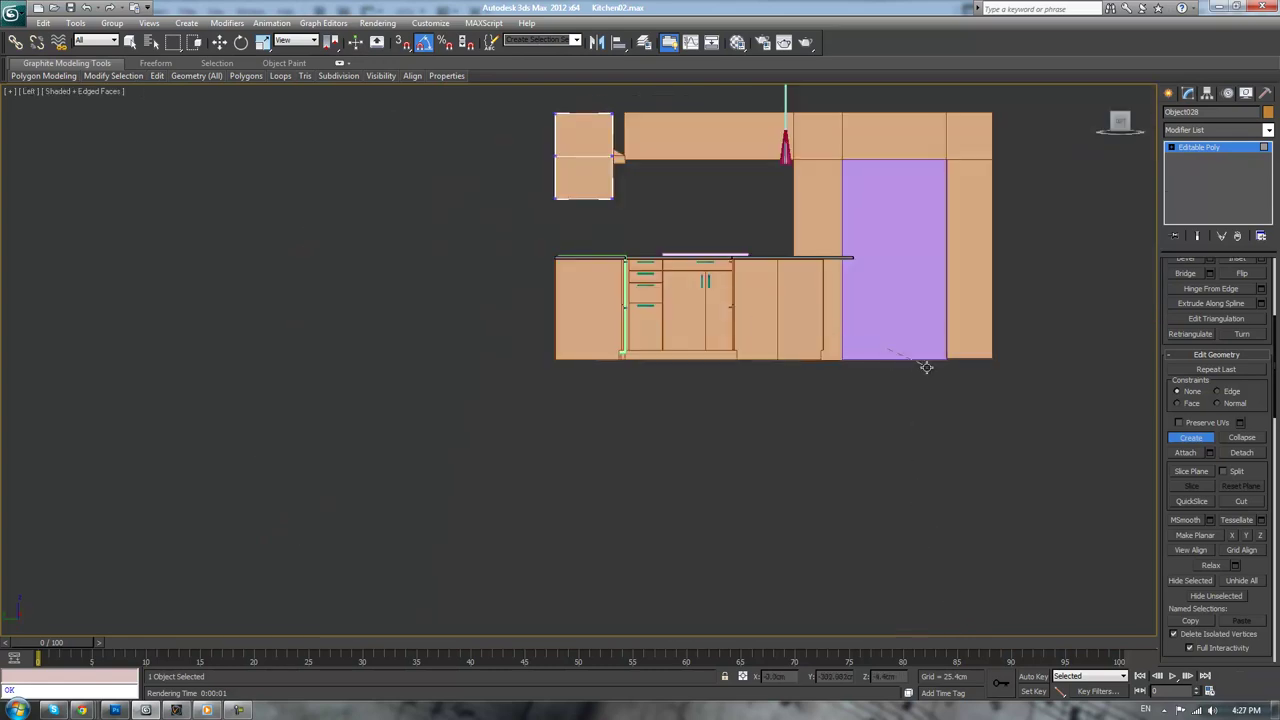
key("z")
middle_click_drag(846, 426, 731, 403, "alt")
key("p")
scroll(763, 413, "down", 2)
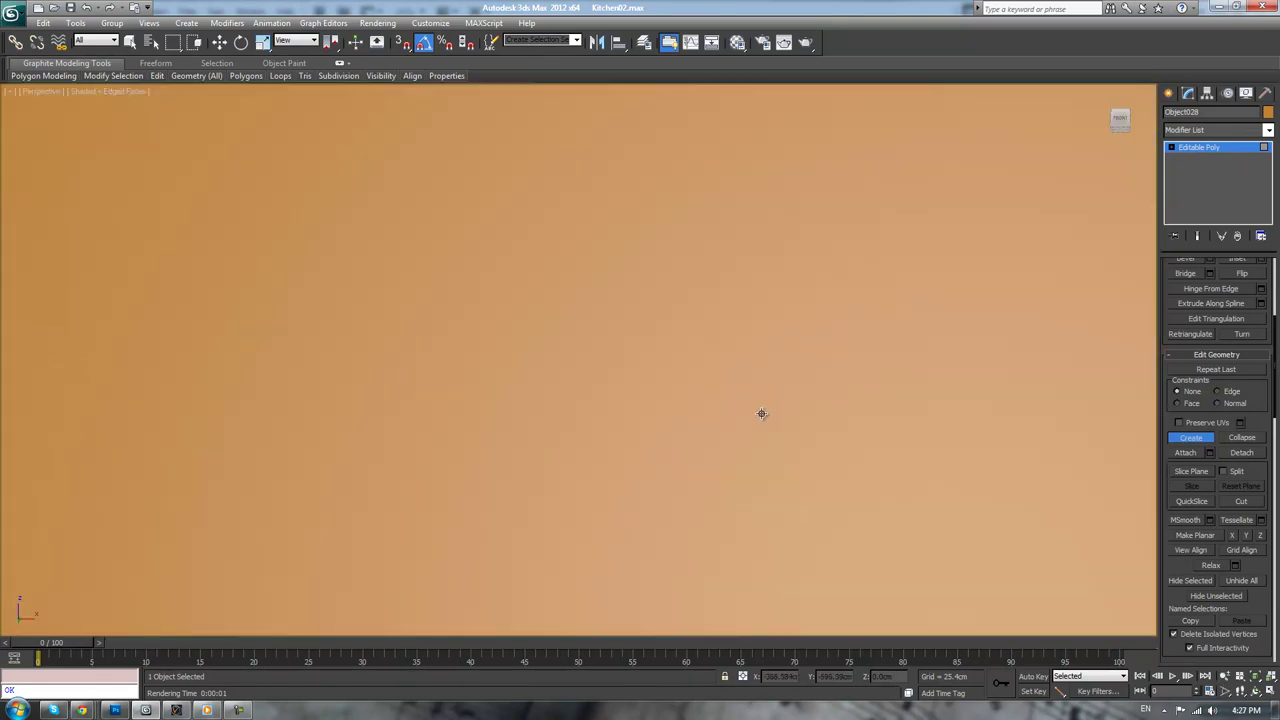
middle_click_drag(890, 443, 645, 311)
scroll(645, 311, "up", 2)
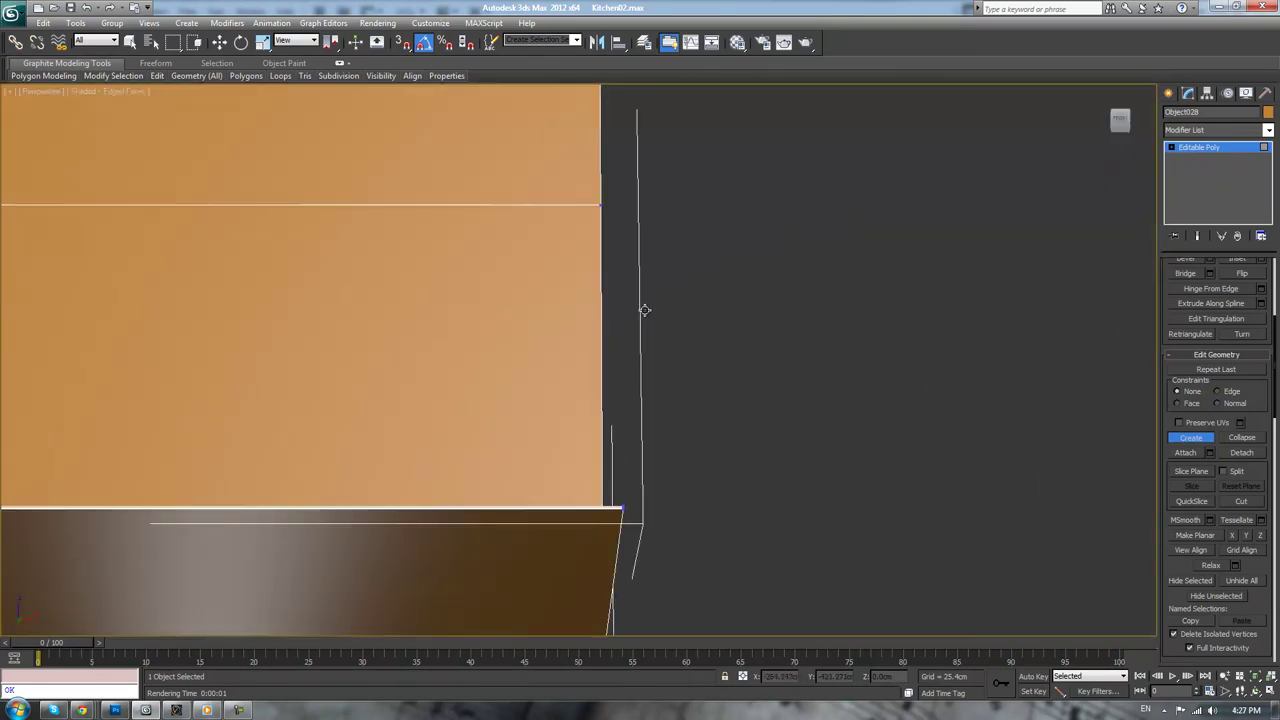
middle_click_drag(625, 371, 626, 334)
scroll(631, 331, "up", 2)
middle_click_drag(694, 412, 688, 324)
left_click_drag(688, 324, 688, 329, "alt")
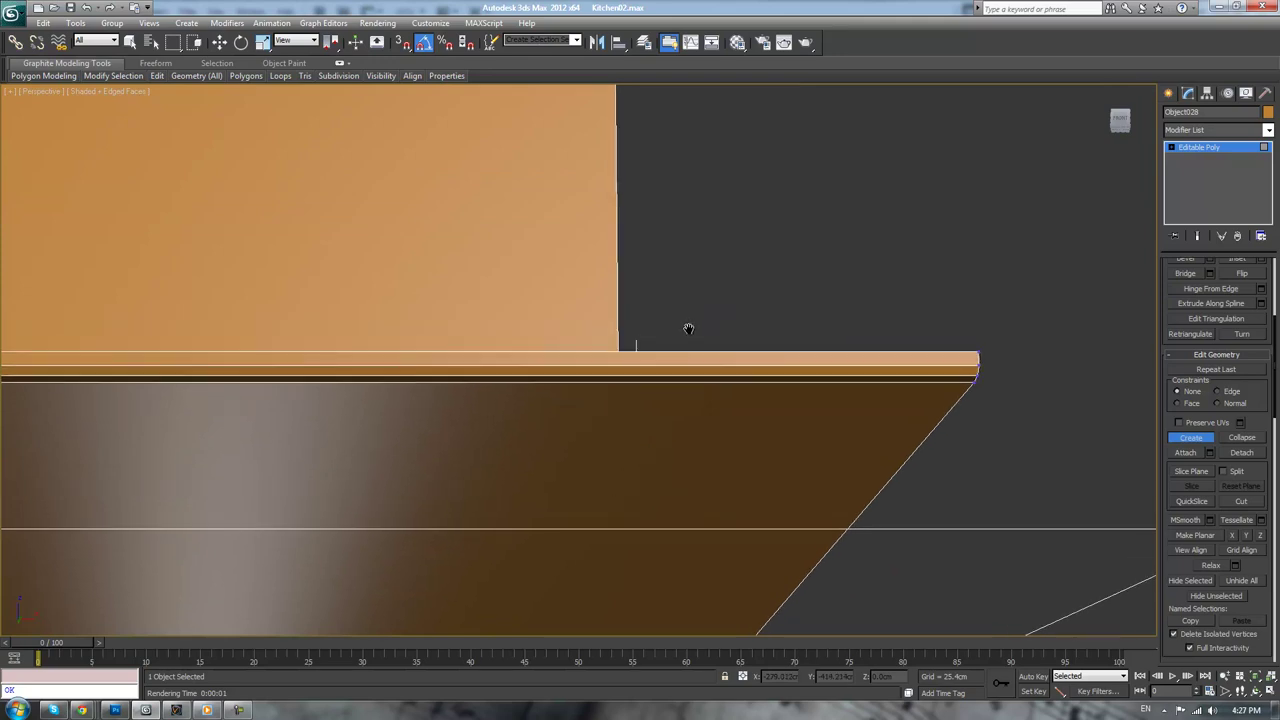
middle_click_drag(688, 329, 951, 455, "alt")
scroll(860, 500, "down", 4)
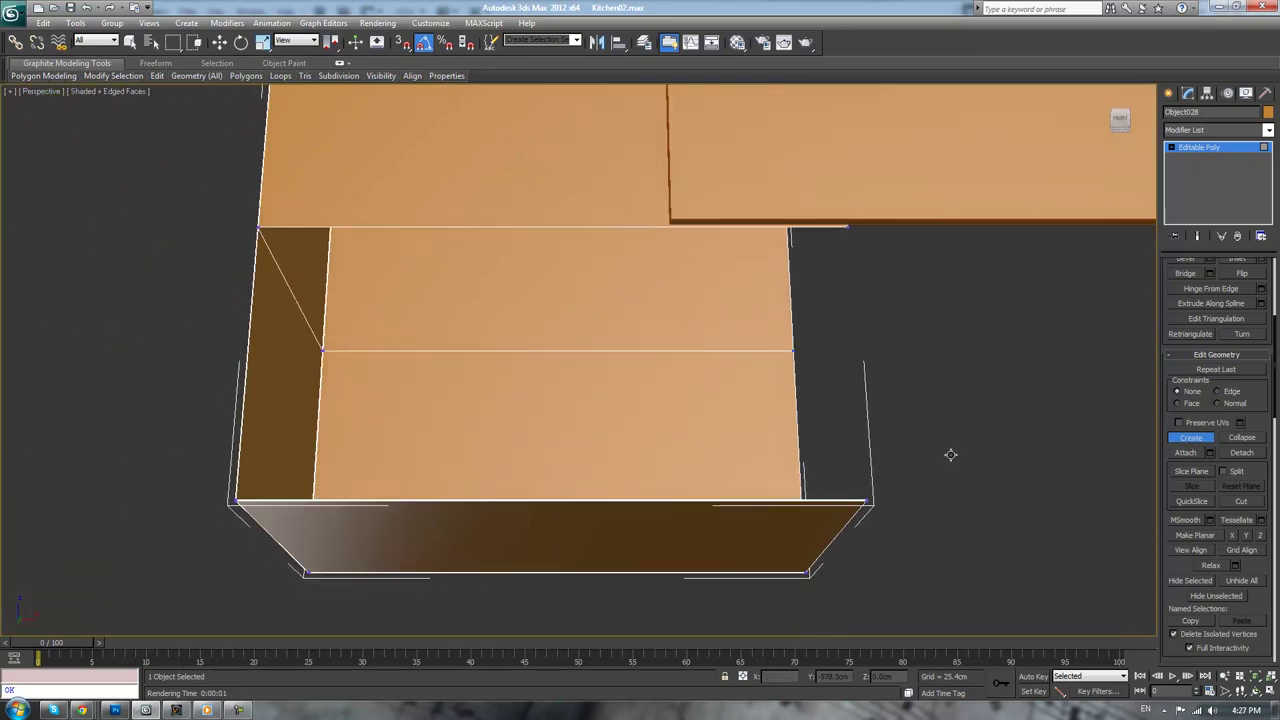
left_click(849, 227)
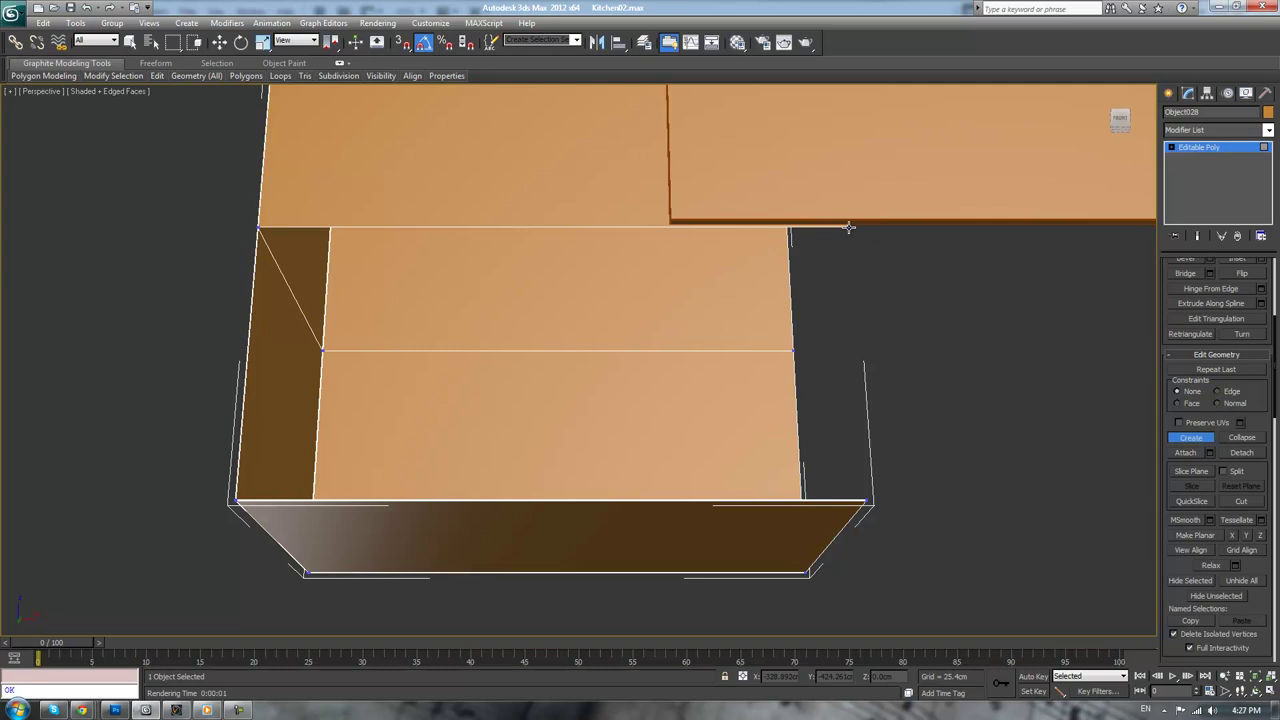
left_click(863, 497)
left_click(258, 228)
key("w")
- Examine the cloned cabinet body's new lower front face along its edges, at the corners and from below
scroll(843, 384, "up", 5)
scroll(843, 384, "up", 3)
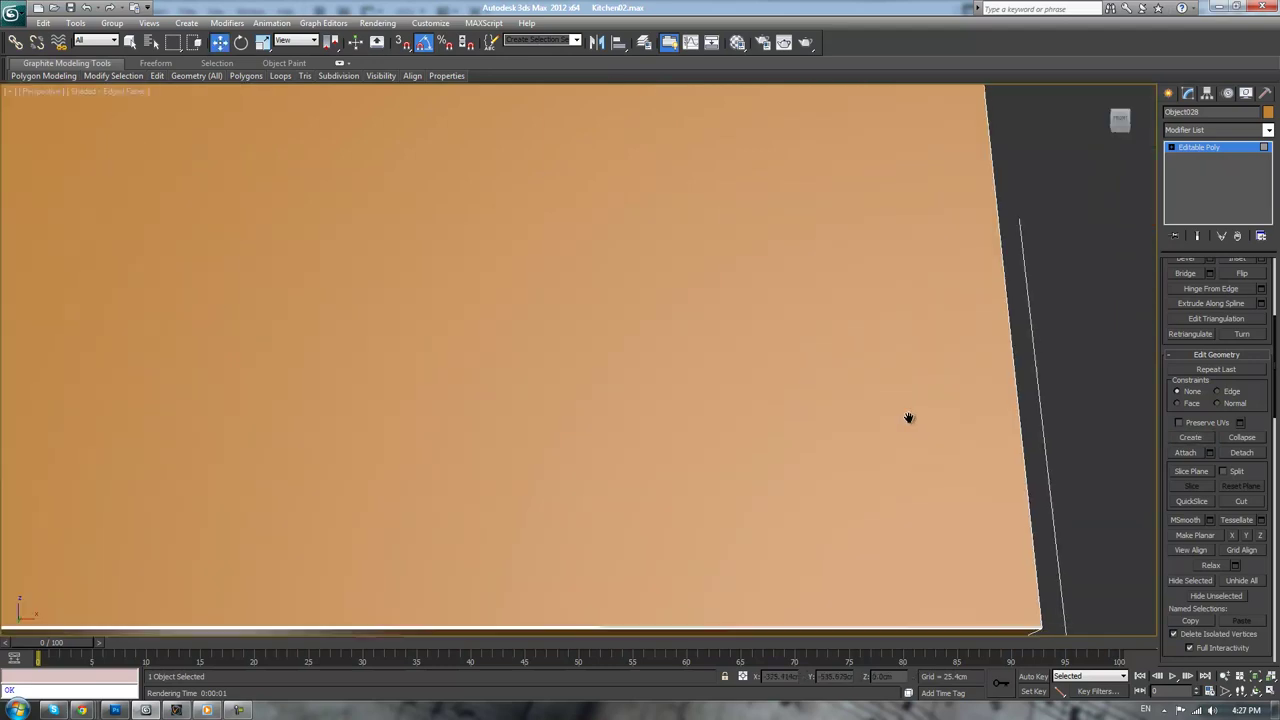
middle_click_drag(909, 417, 746, 304)
scroll(724, 298, "up", 1)
middle_click_drag(759, 356, 1000, 370)
middle_click_drag(649, 357, 880, 360)
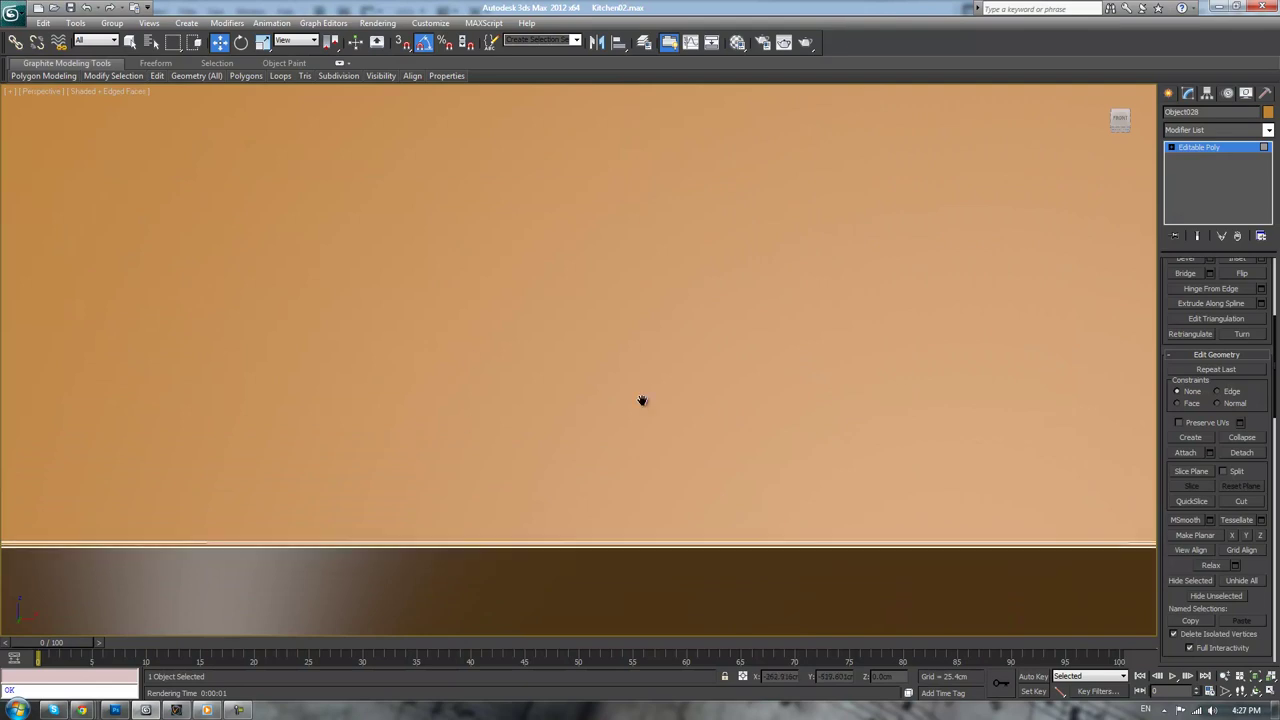
middle_click_drag(643, 400, 880, 323)
middle_click_drag(463, 434, 1110, 455)
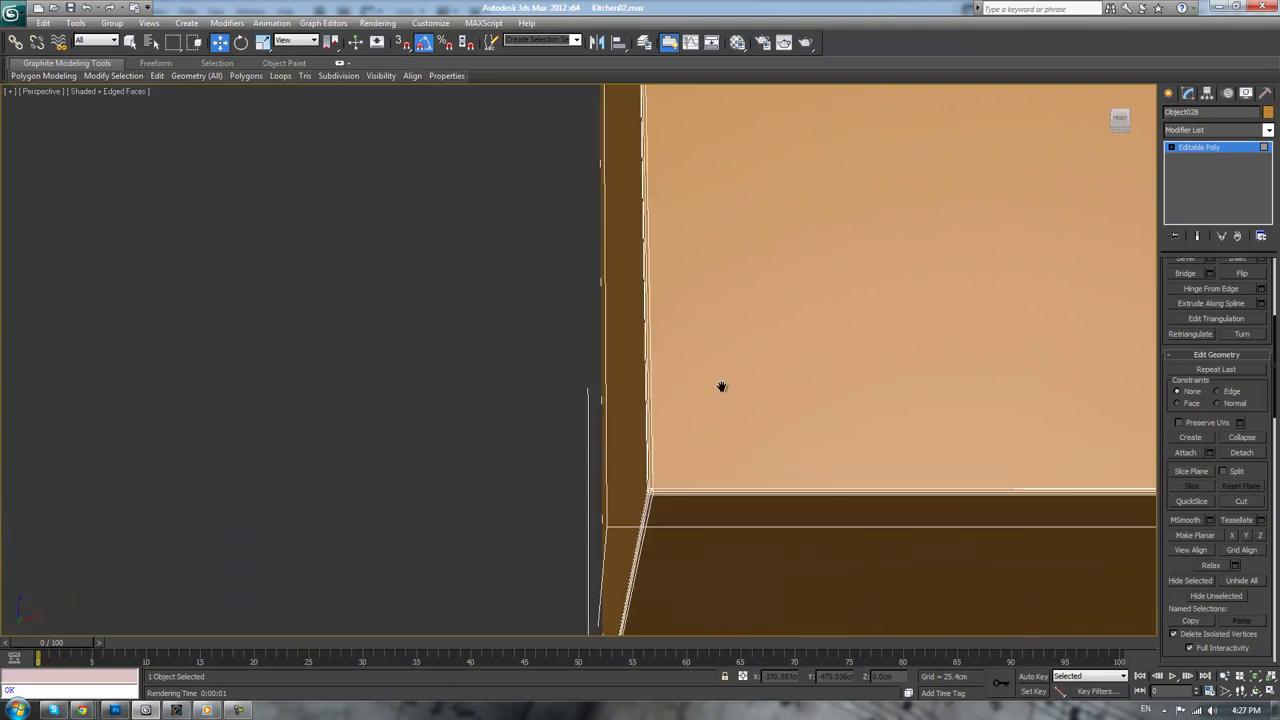
middle_click_drag(722, 386, 574, 502)
scroll(608, 475, "down", 5)
middle_click_drag(894, 361, 842, 456, "alt")
scroll(789, 444, "up", 5)
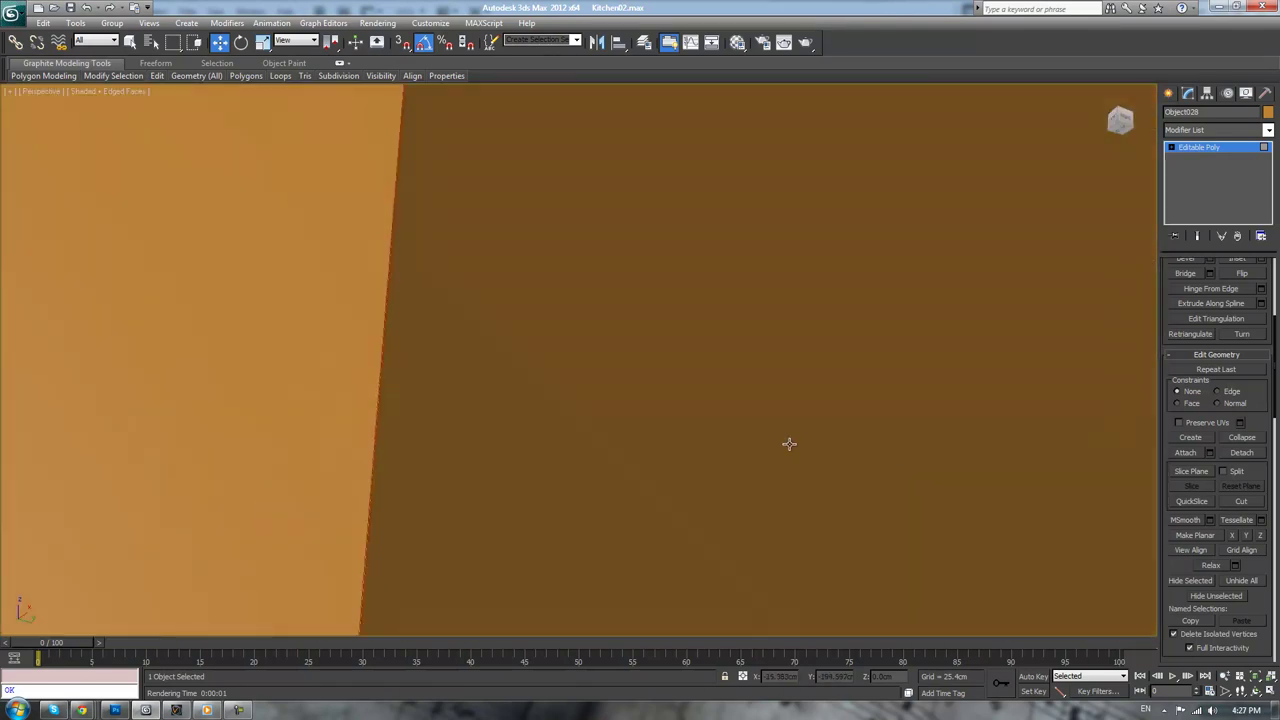
scroll(857, 429, "down", 8)
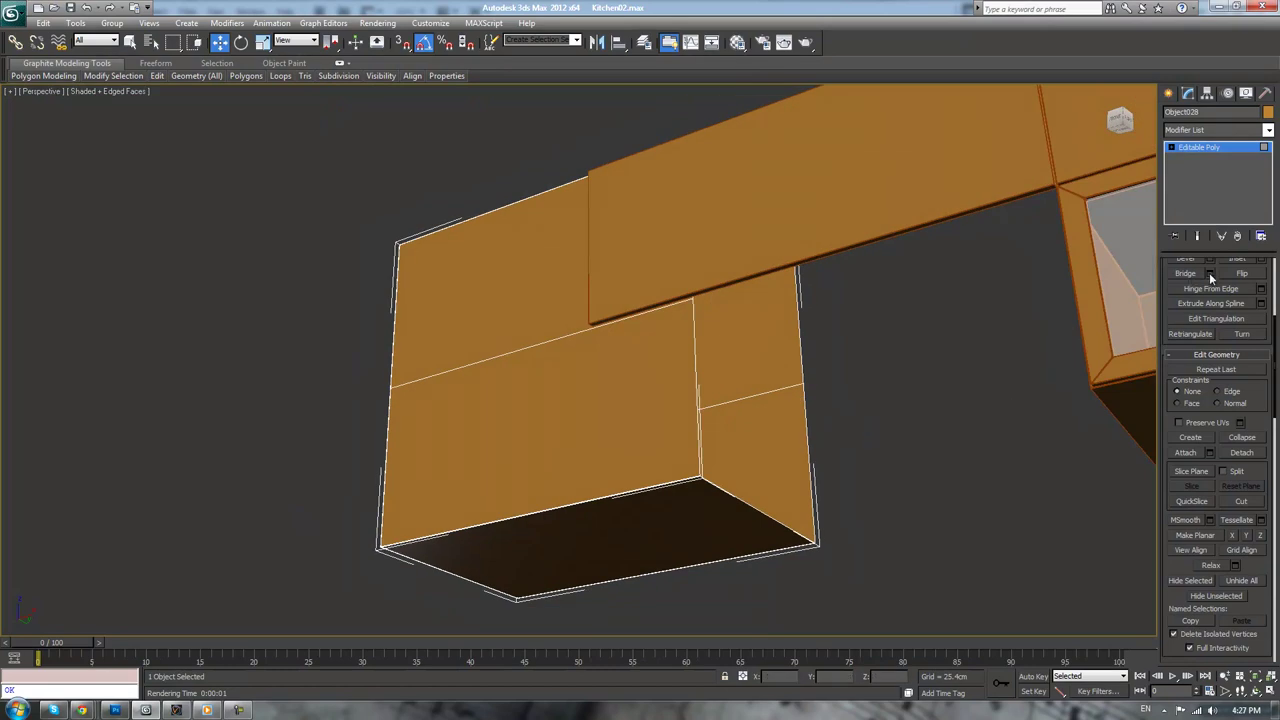
- Convert the cabinet body's border selection to edges and deselect an extra edge along the lower front
left_click_drag(1216, 273, 1201, 652)
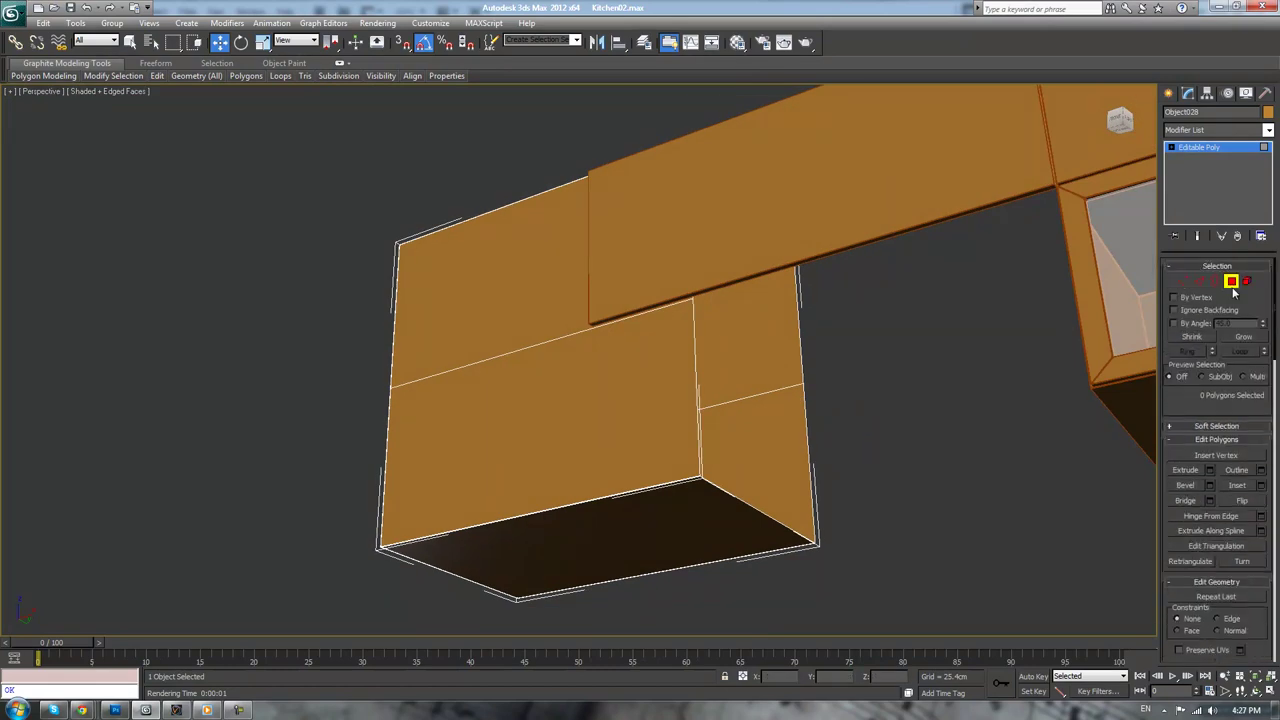
left_click(1215, 281)
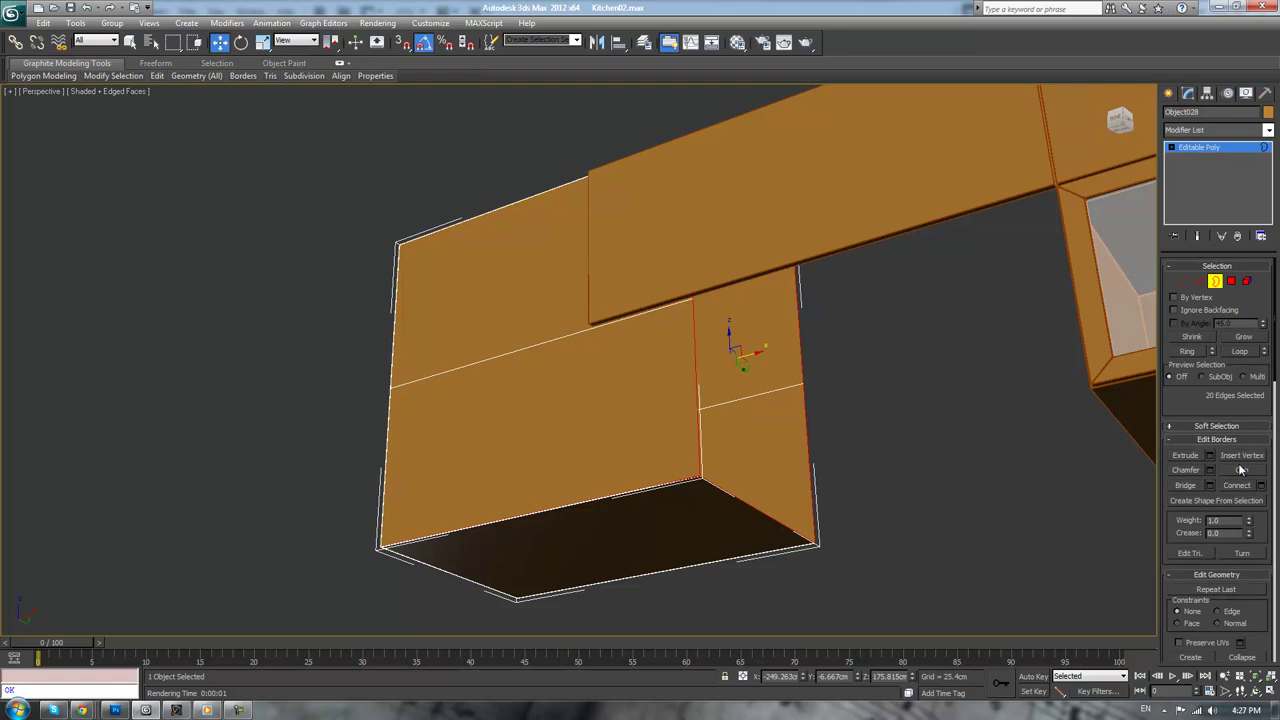
left_click(1200, 282)
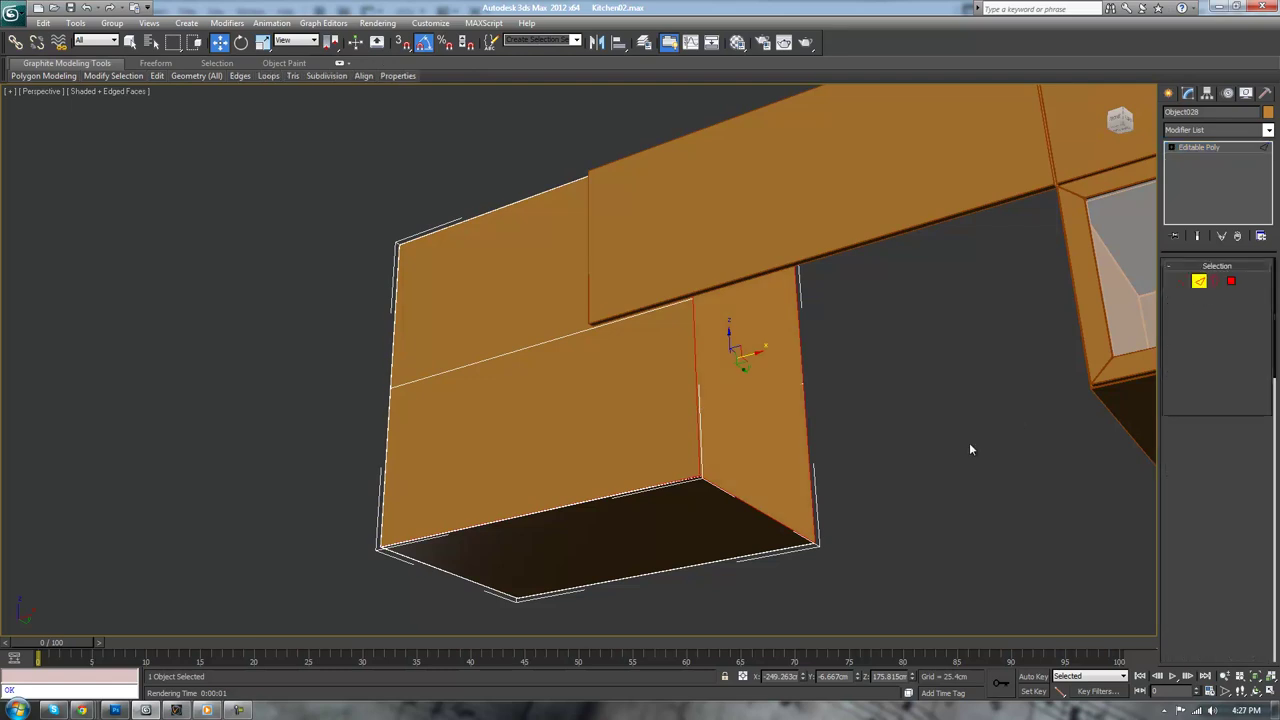
scroll(969, 442, "up", 6)
middle_click_drag(940, 443, 840, 361)
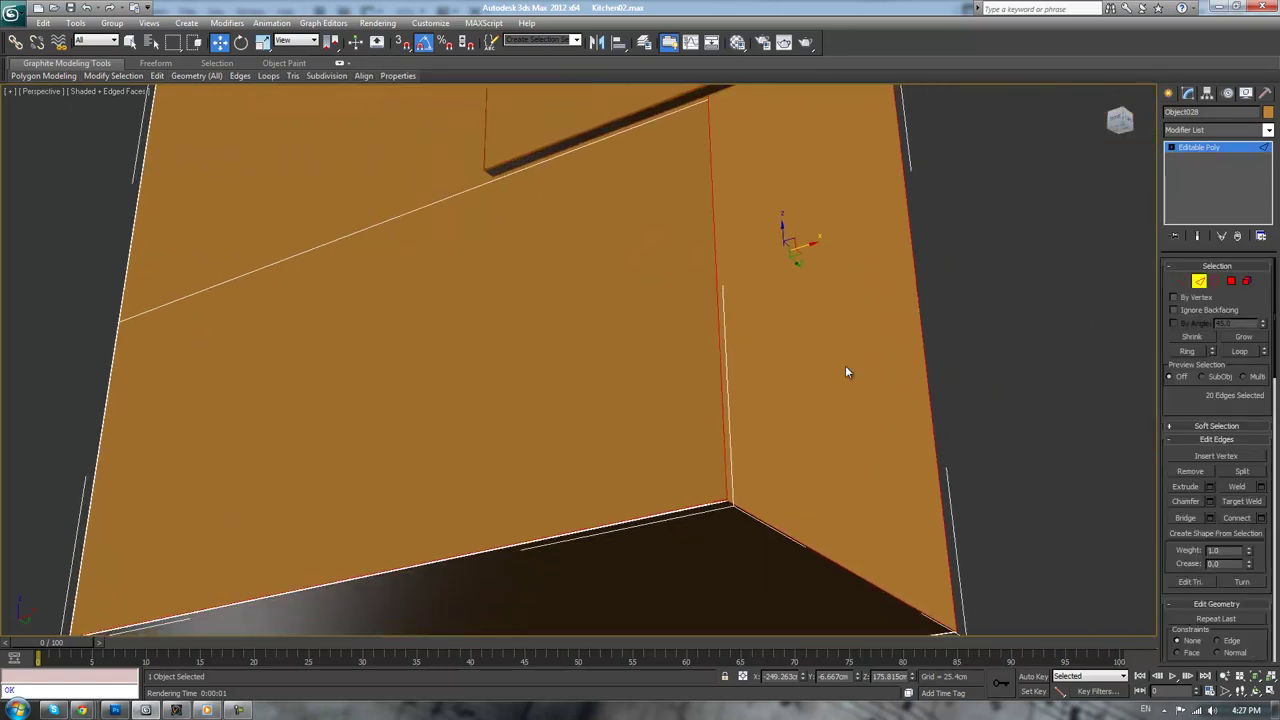
scroll(849, 386, "up", 4)
scroll(740, 368, "up", 5)
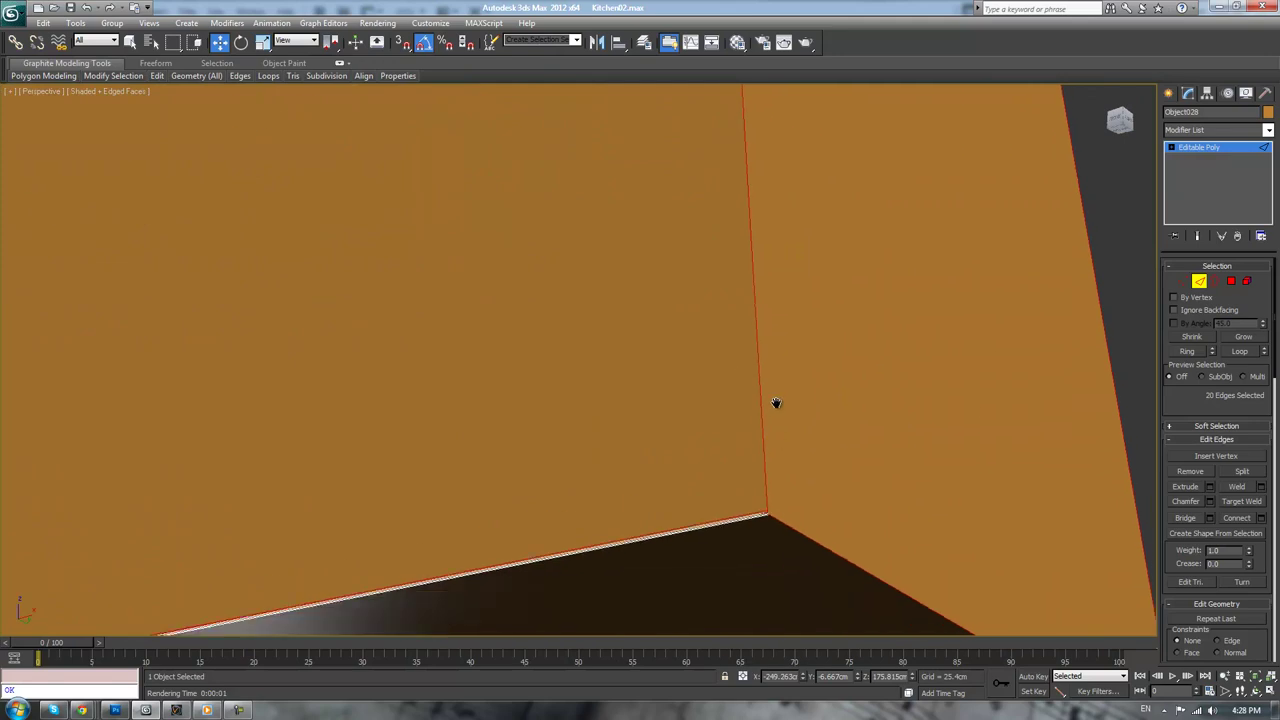
middle_click_drag(818, 447, 781, 415)
left_click(795, 521, "alt")
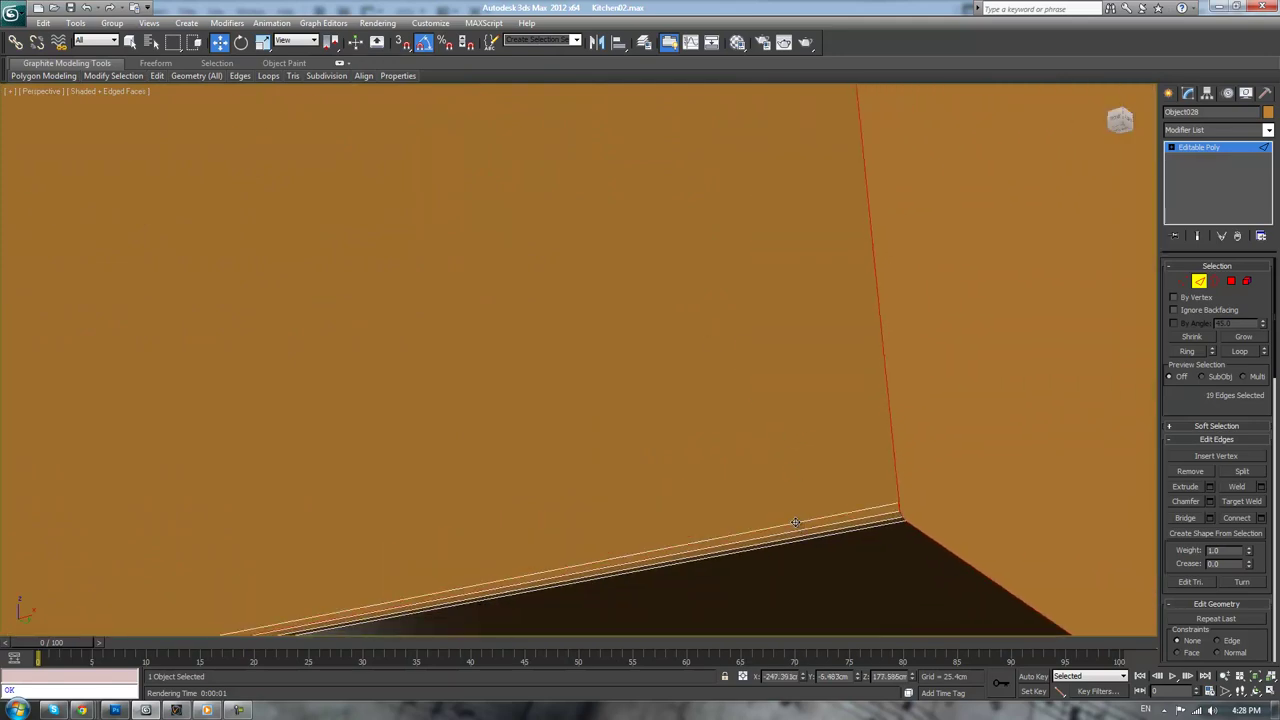
- Deselect one more lower edge in wireframe display and chamfer the remaining selected edges by 0.1 cm with 3 segments
scroll(795, 521, "down", 10)
key("F3")
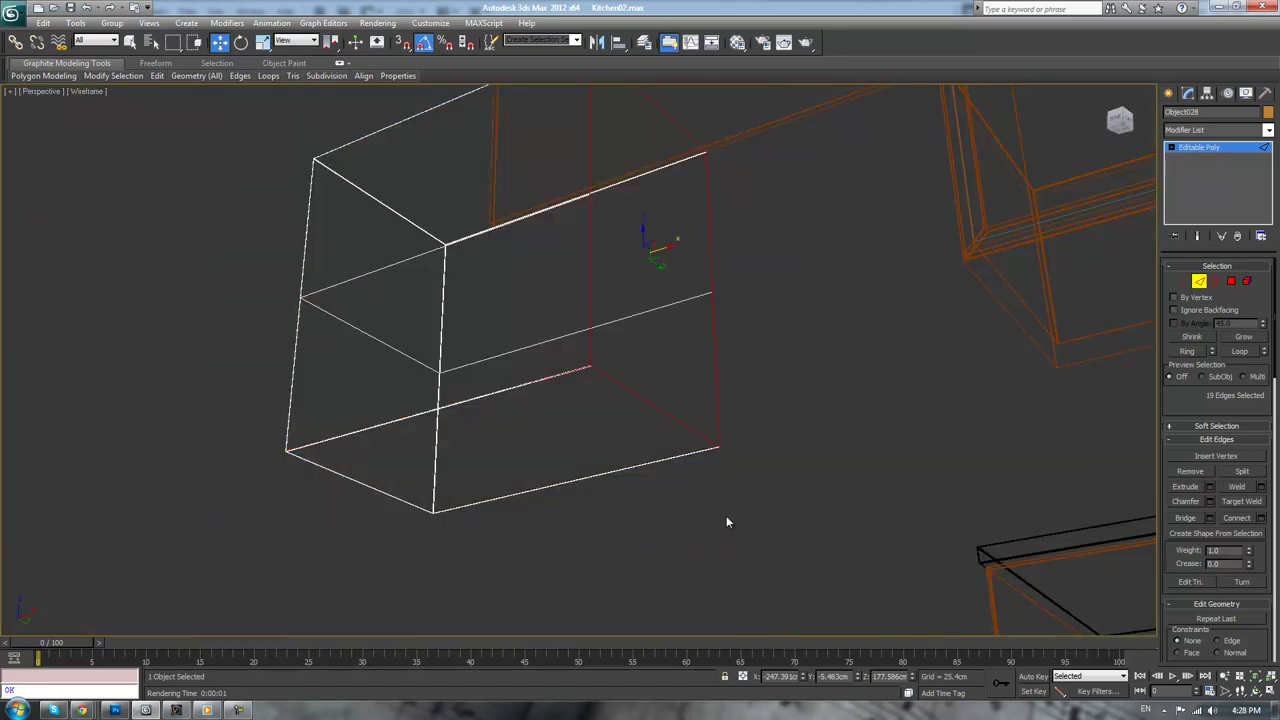
middle_click_drag(628, 303, 648, 351)
scroll(814, 458, "up", 2)
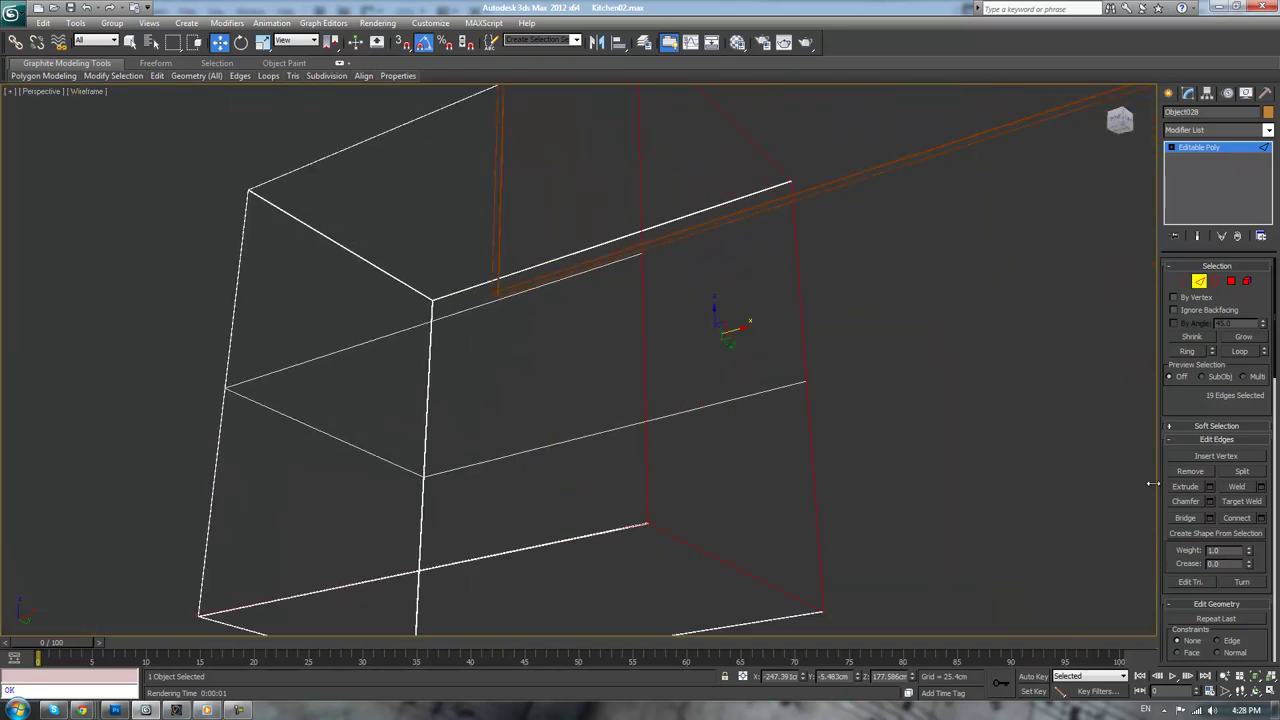
left_click(1209, 502)
scroll(964, 436, "up", 4)
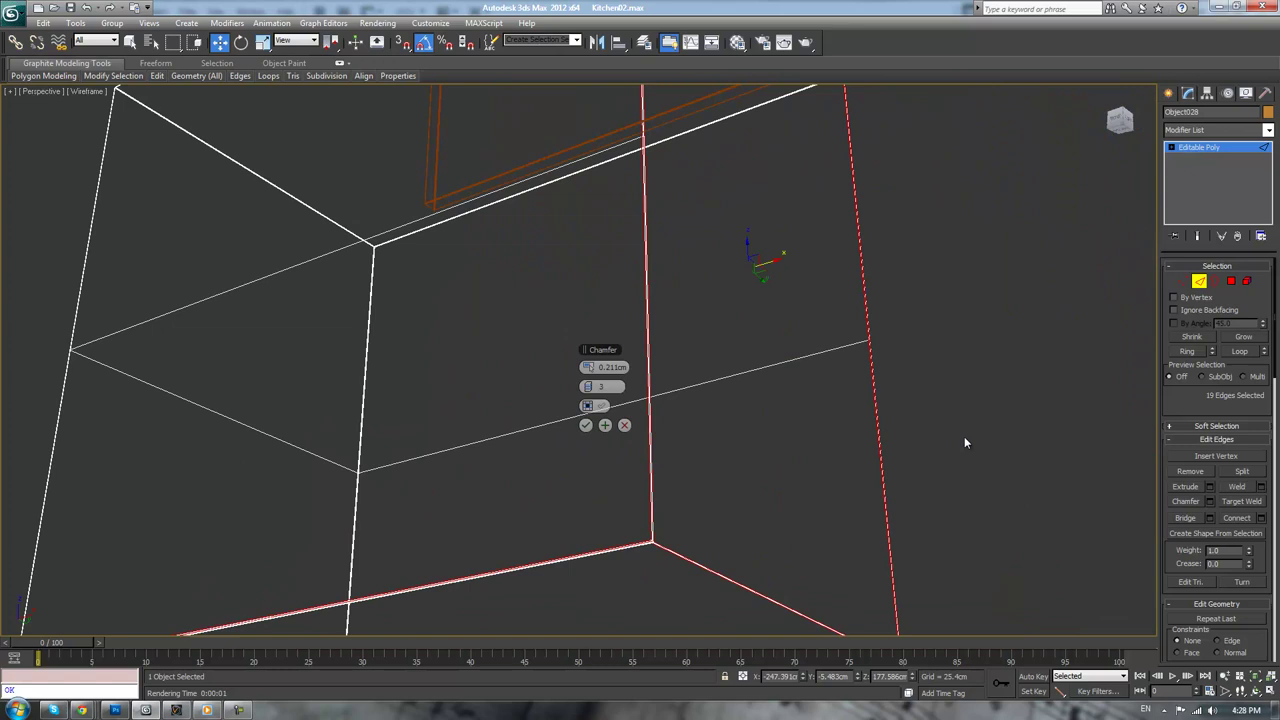
left_click_drag(599, 607, 607, 607, "alt")
middle_click_drag(607, 607, 238, 427, "alt")
middle_click_drag(686, 457, 525, 445)
scroll(525, 445, "up", 5)
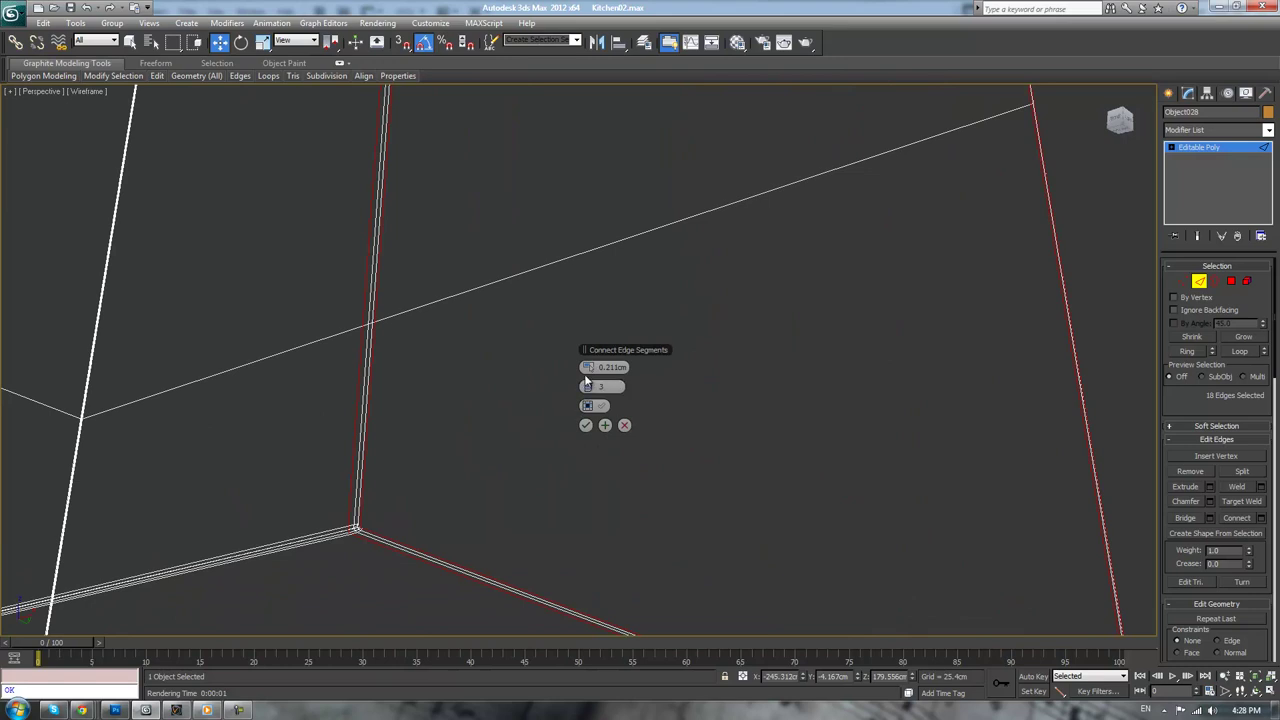
type("0.1")
key("Return")
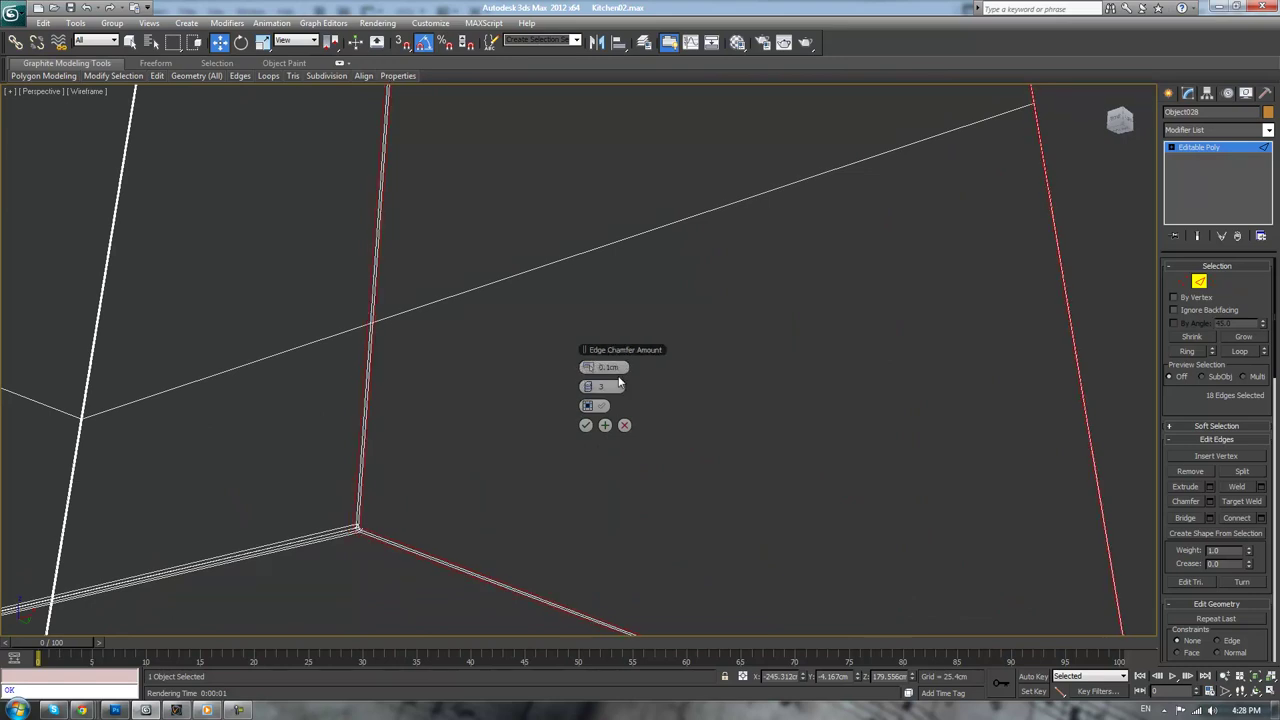
left_click(584, 424)
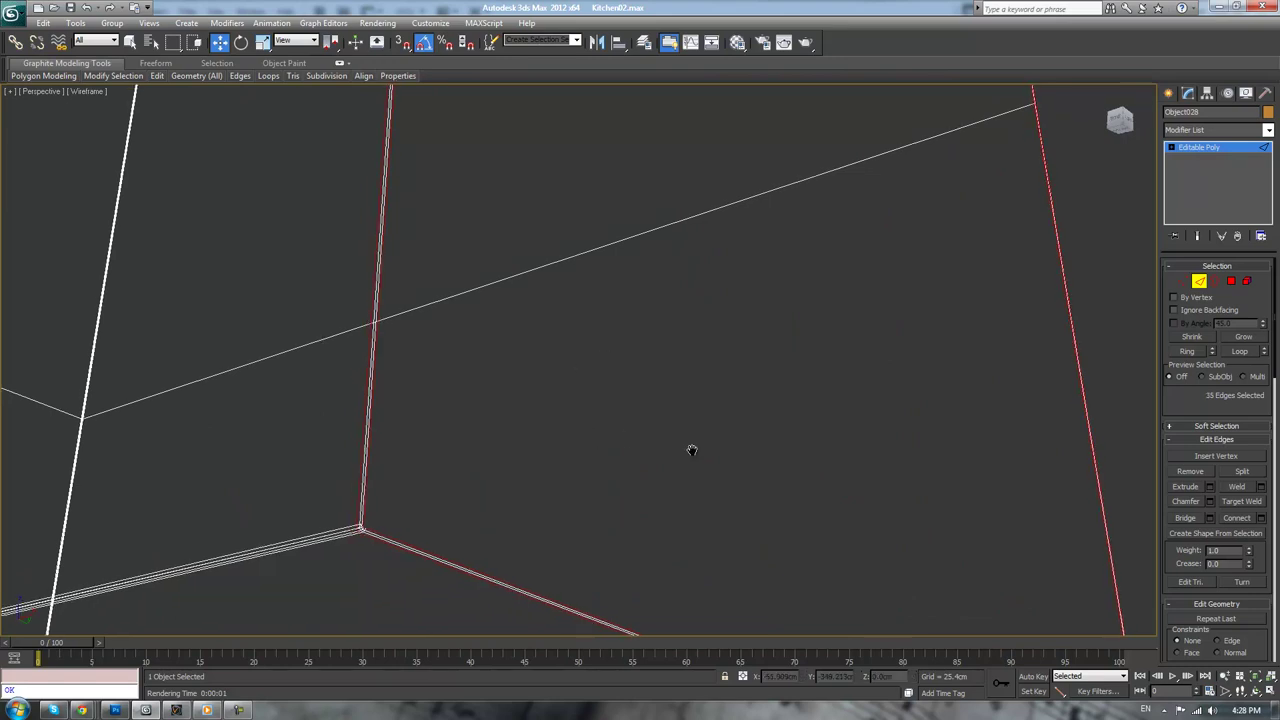
- Leave edge editing, deselect the cabinet body and restore the shaded display
scroll(877, 270, "down", 5)
left_click(1186, 152)
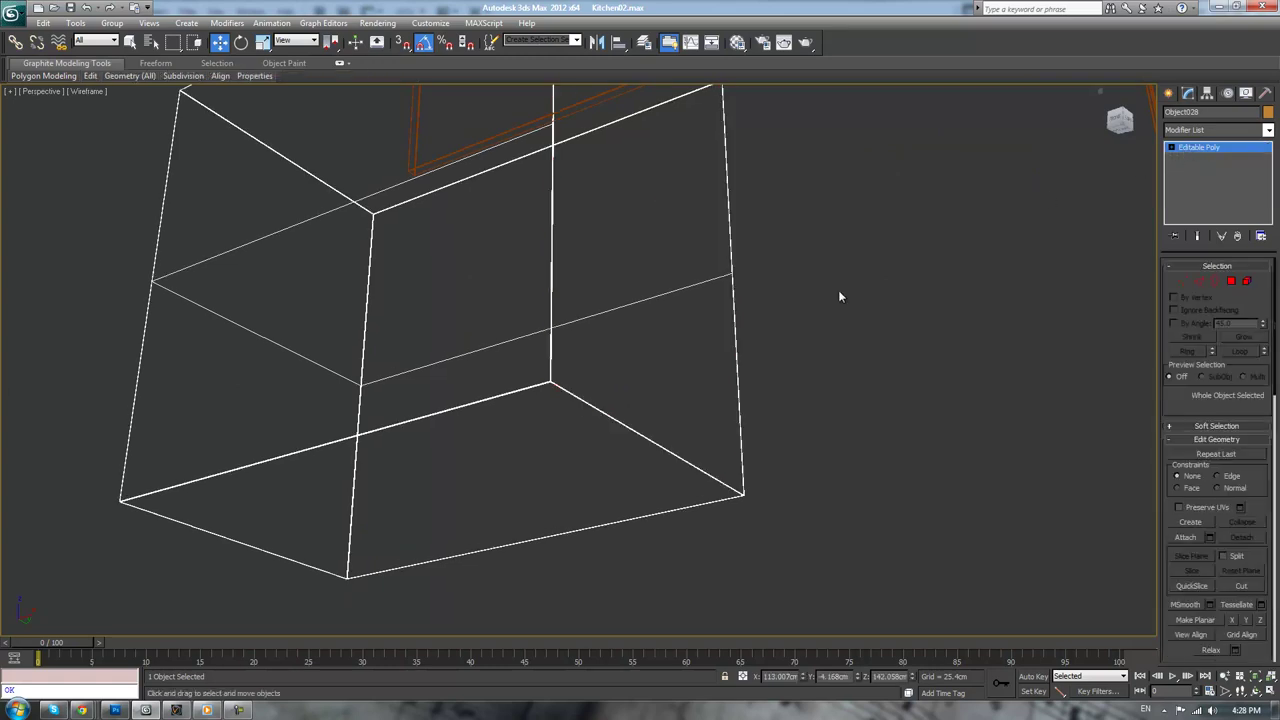
left_click(885, 378)
key("F3")
scroll(912, 352, "down", 5)
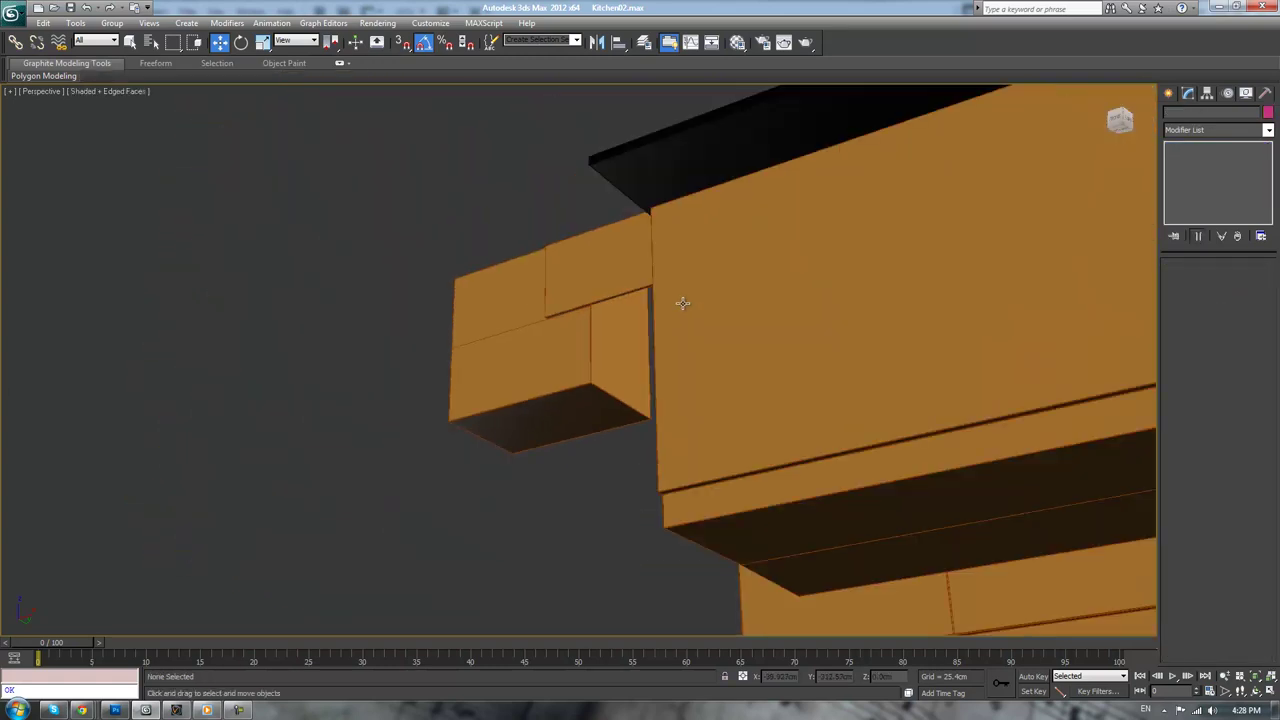
- Select the cloned cabinet body and frame it from above in the top view
middle_click_drag(681, 303, 605, 352, "alt")
left_click(579, 355)
key("t")
key("z")
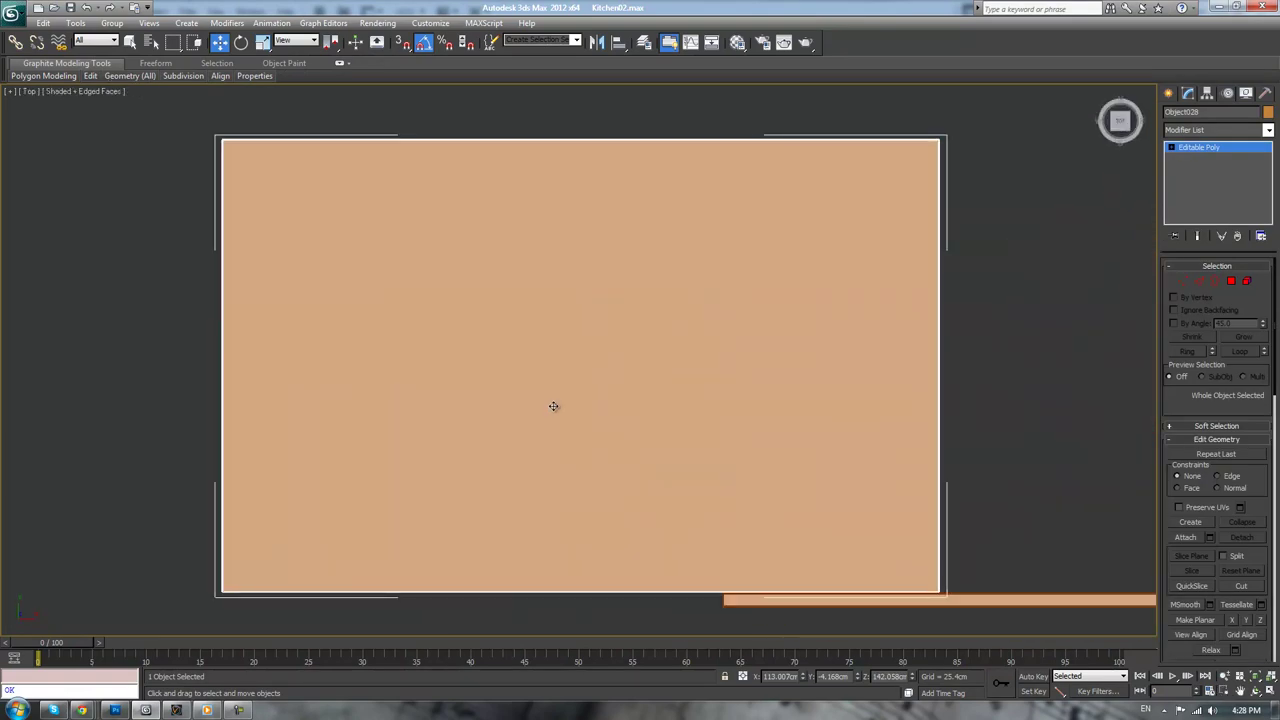
scroll(556, 405, "down", 4)
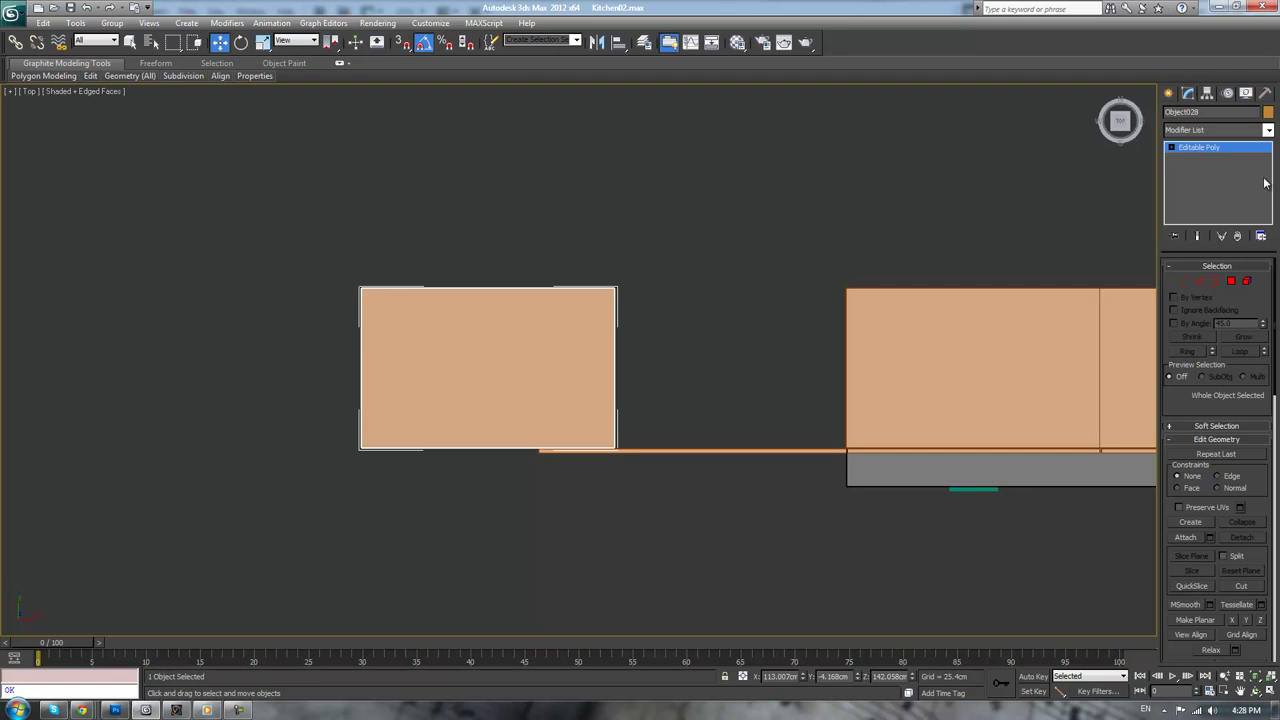
key("1")
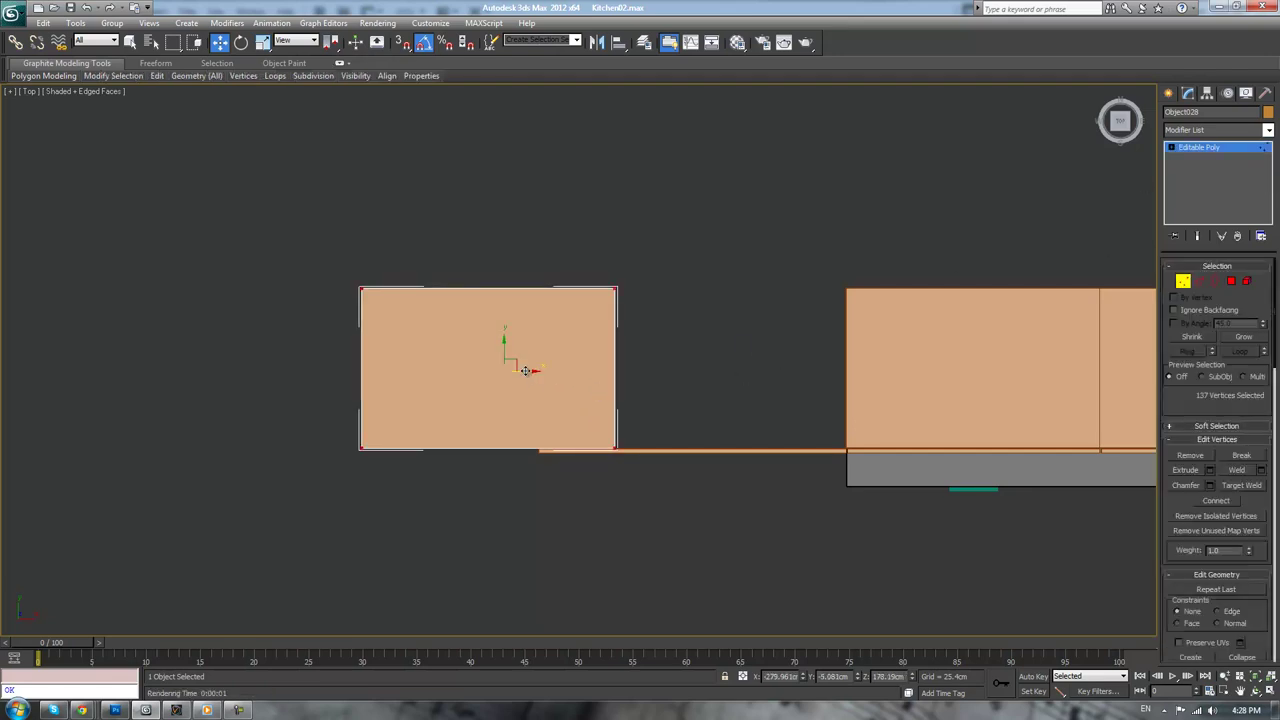
key("1")
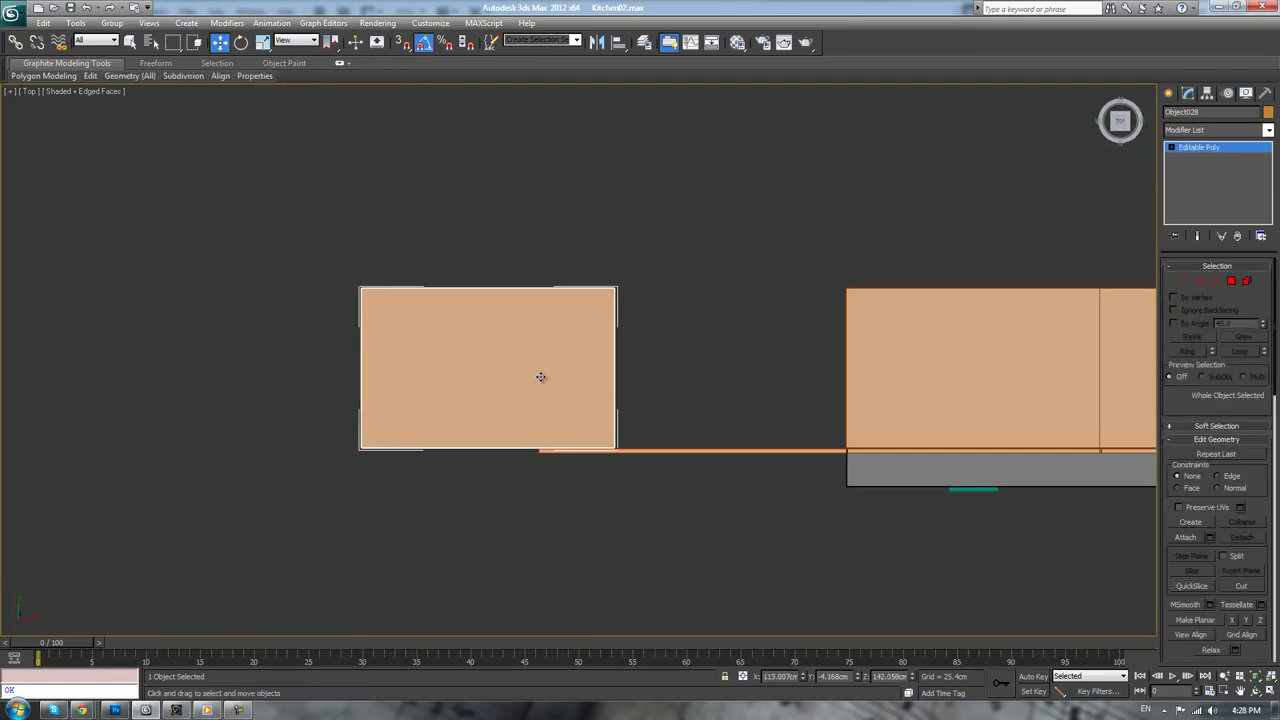
scroll(699, 397, "down", 5)
scroll(865, 352, "up", 3)
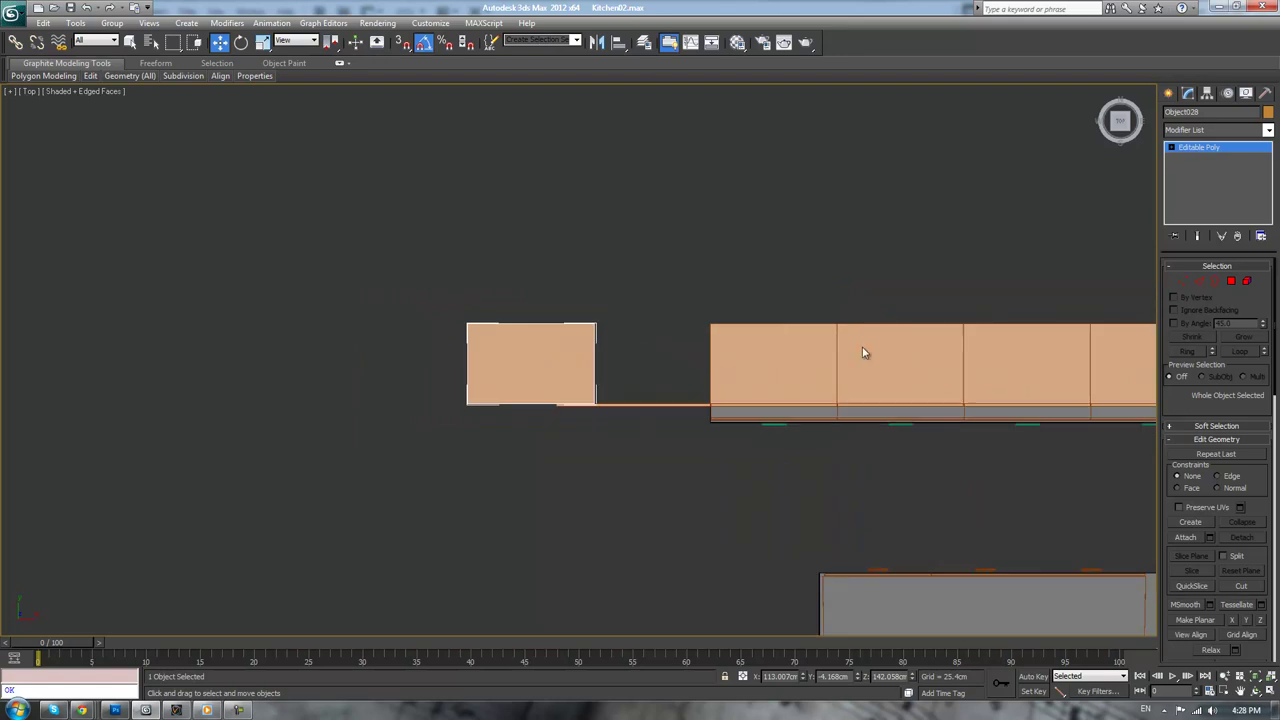
left_click(1233, 93)
left_click(1219, 178)
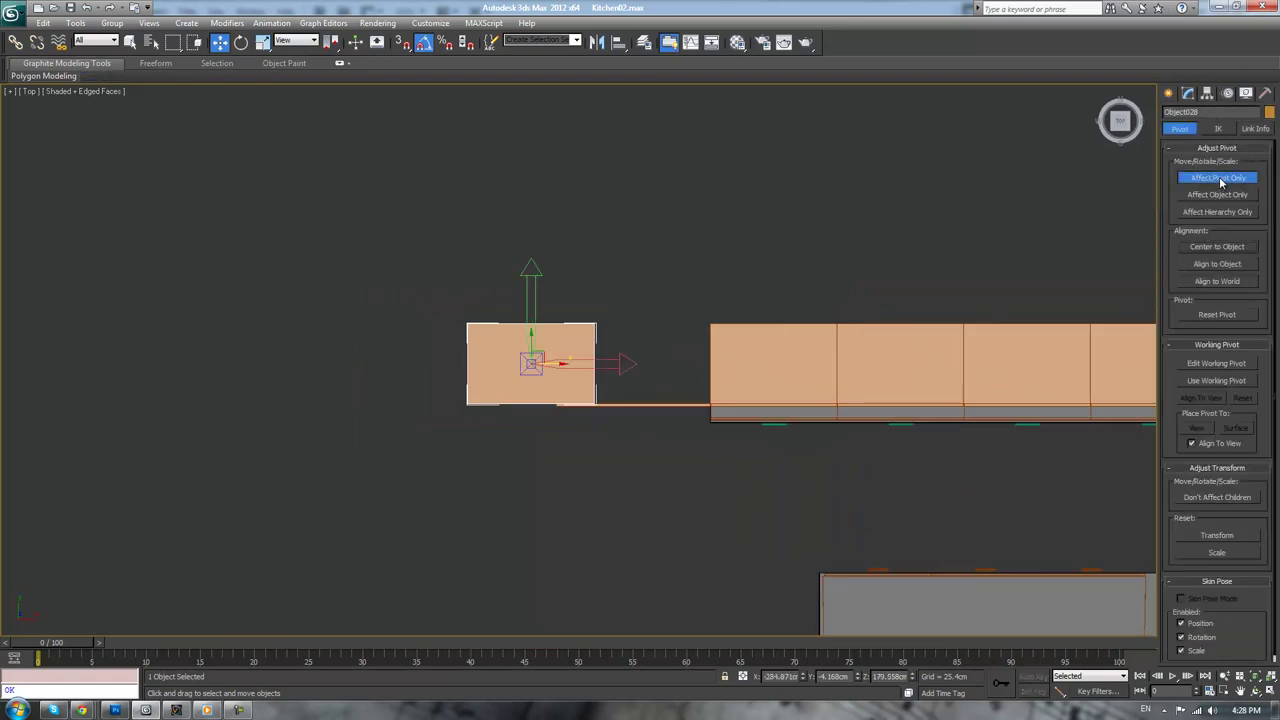
left_click(1219, 179)
- Move the cabinet body along X against the end of the wall cabinet row, at about X -212.85 cm
scroll(585, 362, "up", 2)
left_click_drag(529, 365, 689, 366)
scroll(689, 366, "up", 4)
scroll(506, 365, "up", 2)
middle_click_drag(272, 370, 895, 238)
scroll(895, 238, "down", 1)
left_click_drag(370, 266, 388, 264)
middle_click_drag(593, 416, 415, 355)
scroll(406, 352, "up", 2)
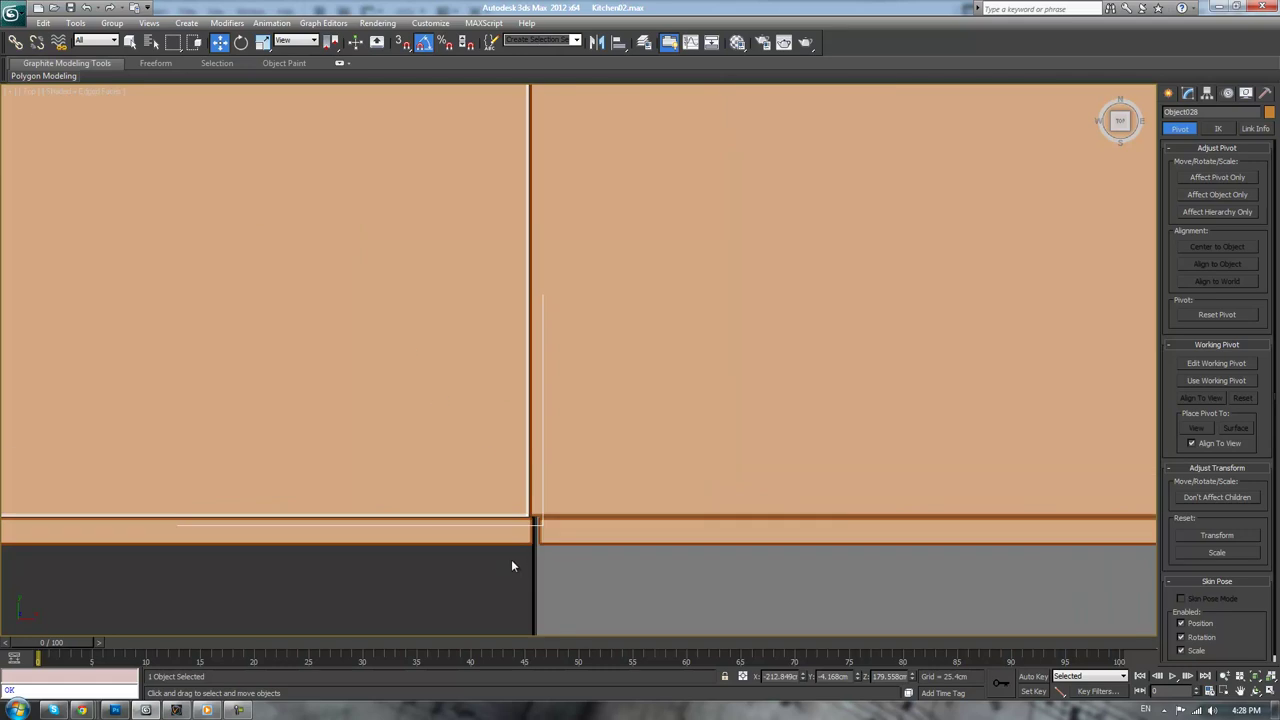
- Shift the cloned door about 0.6 cm along X away from the neighbouring door
left_click(516, 536)
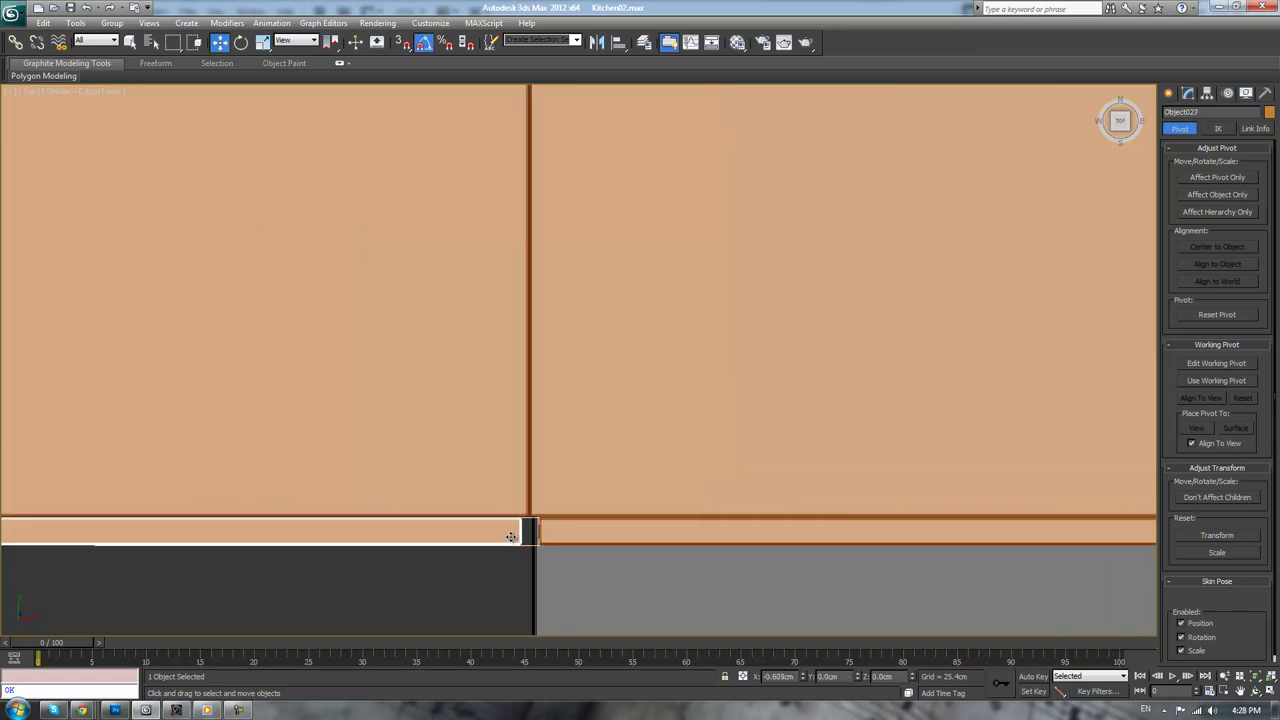
scroll(470, 510, "down", 2)
scroll(674, 514, "down", 2)
- Widen the cabinet body by moving its outer end vertices along X to the cloned door's end, at about X -270.1 cm
left_click(640, 324)
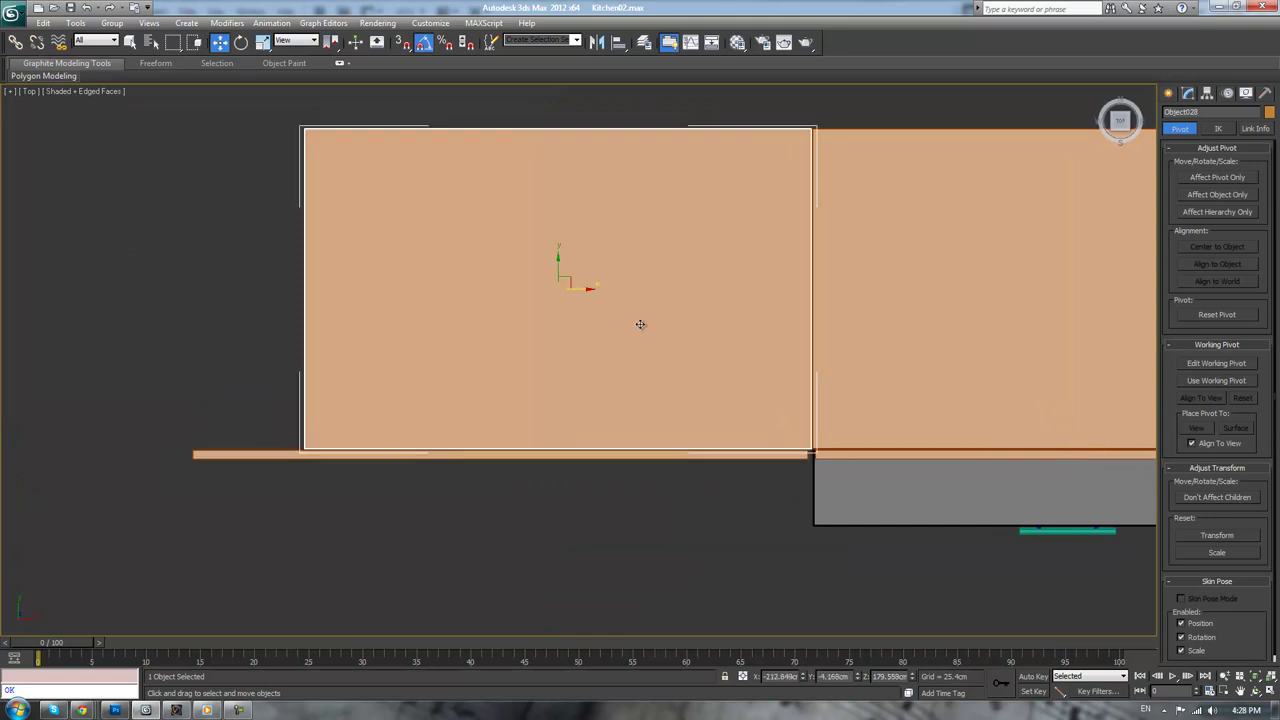
left_click(1187, 93)
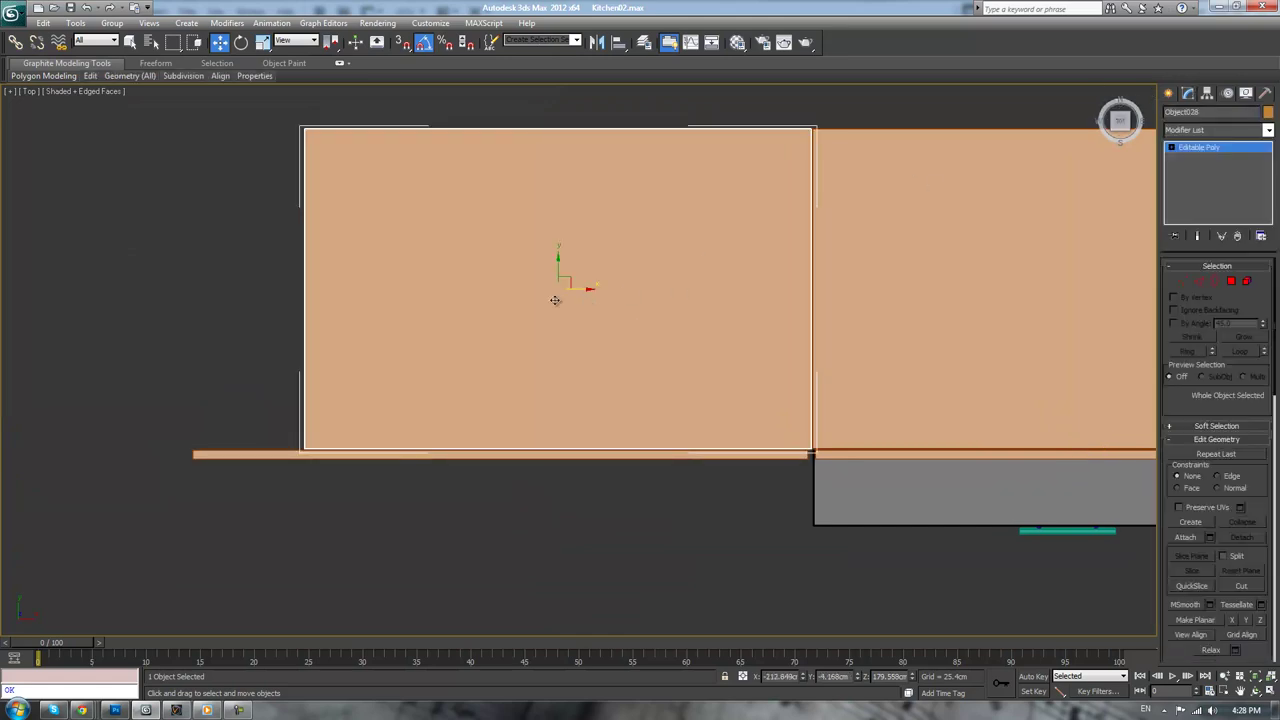
key("1")
left_click_drag(246, 111, 426, 500)
scroll(445, 370, "up", 3)
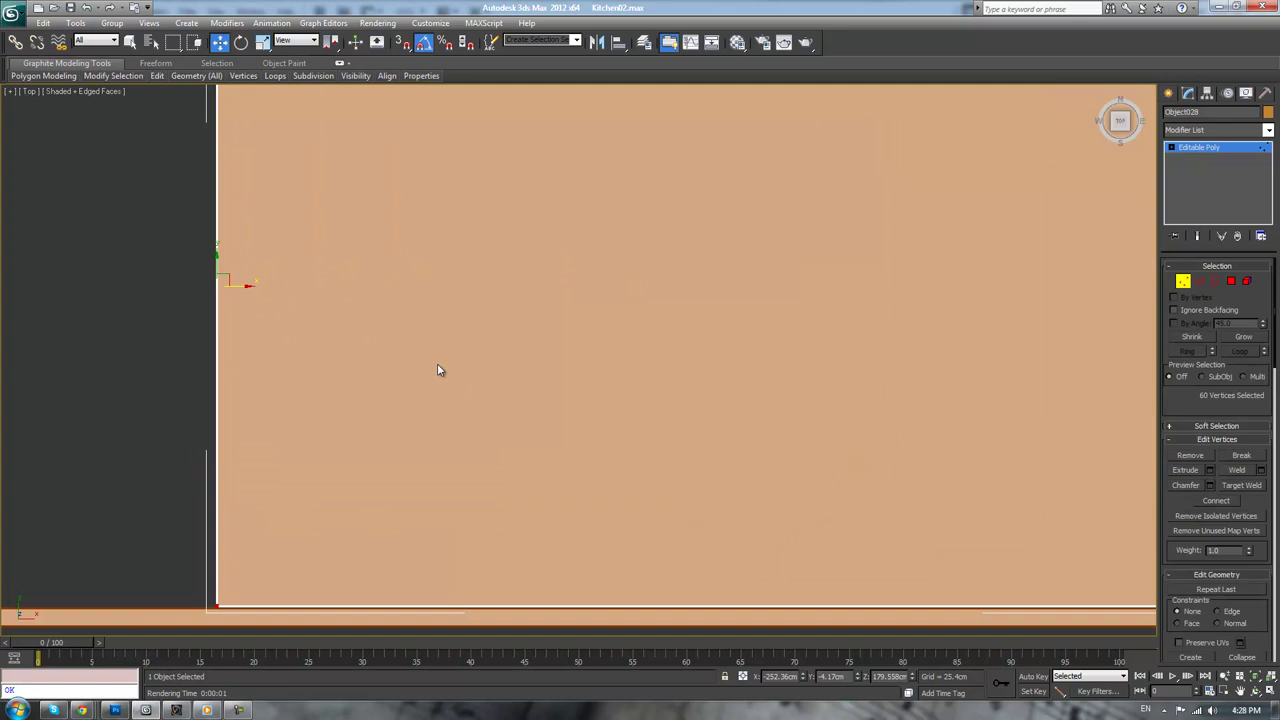
middle_click_drag(437, 364, 734, 359)
left_click_drag(487, 245, 361, 248)
middle_click_drag(445, 337, 633, 171)
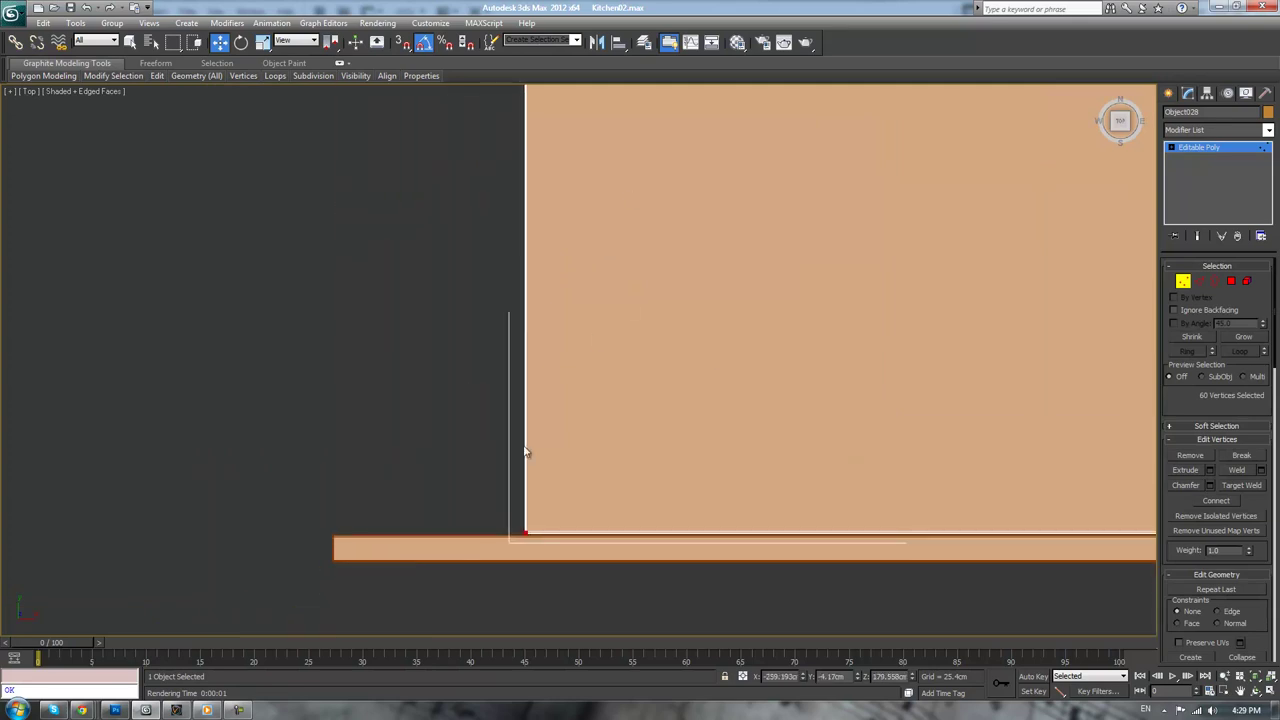
left_click_drag(519, 530, 325, 523)
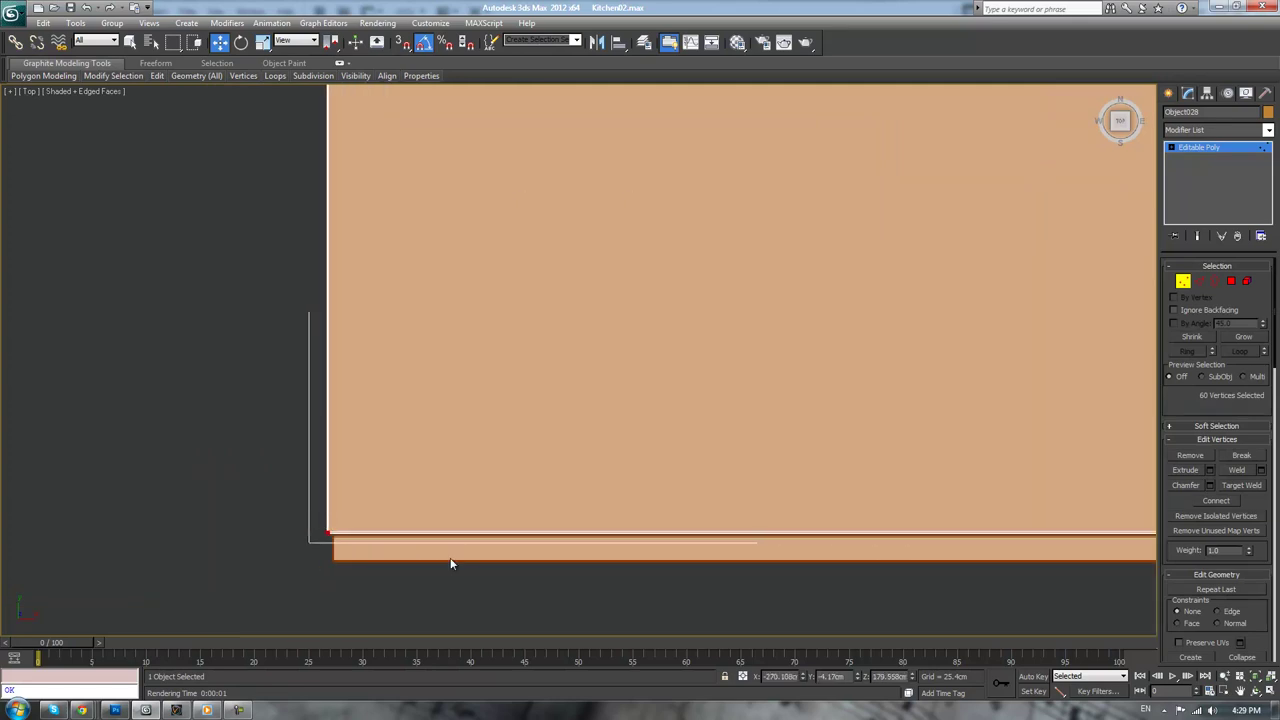
- Try to extend the cabinet body downward by lowering its bottom vertices to about Z 10.6 cm, near the base cabinets' plinth
scroll(797, 530, "down", 2)
middle_click_drag(933, 501, 783, 396)
key("p")
scroll(803, 510, "down", 5)
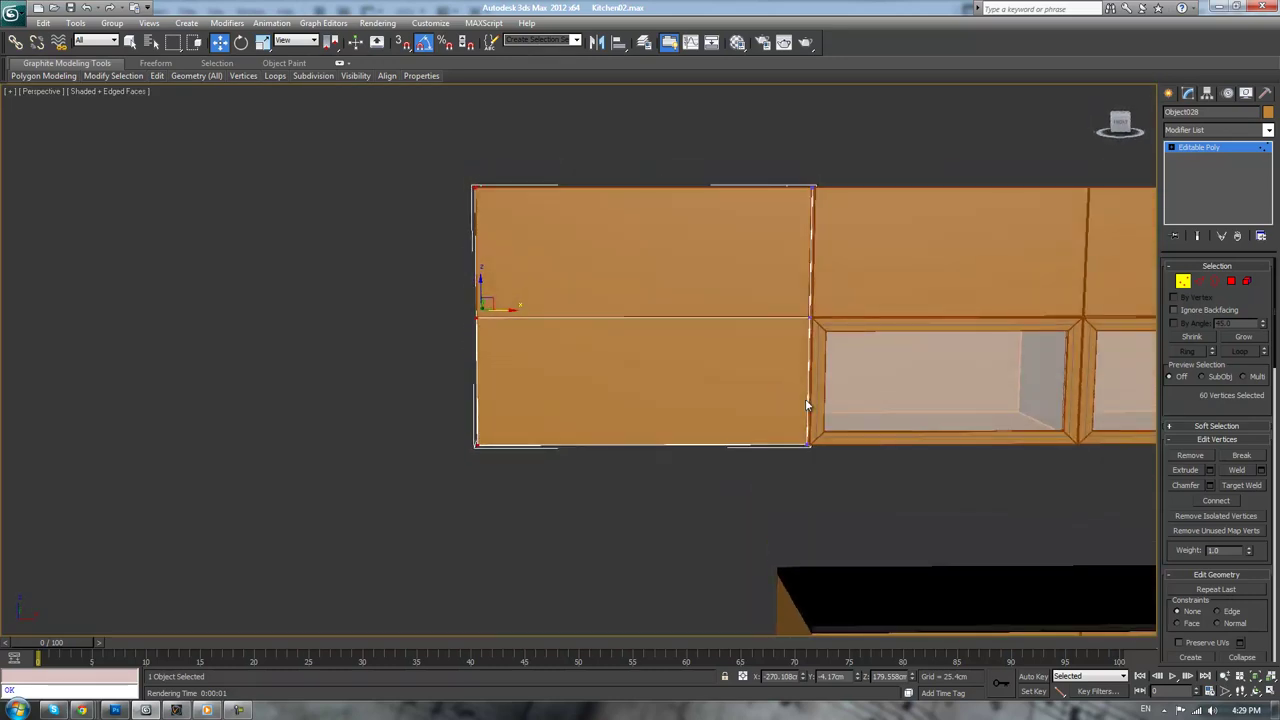
scroll(805, 398, "down", 1)
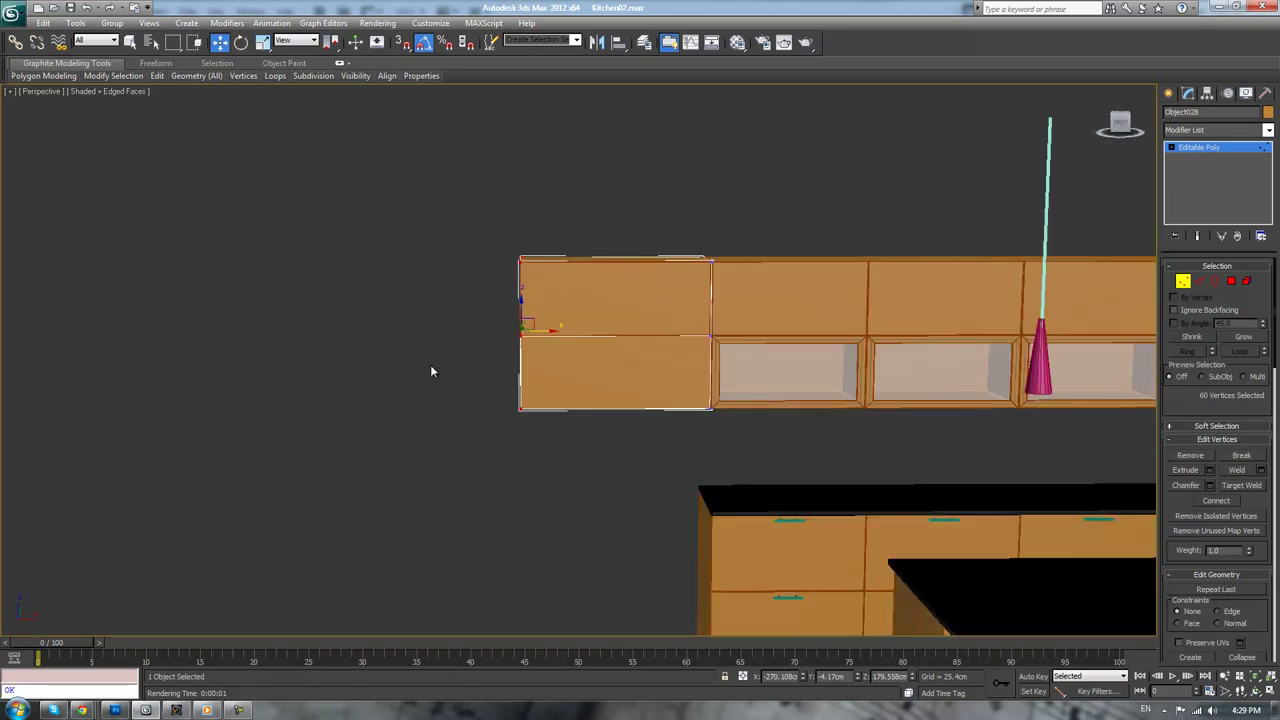
left_click_drag(730, 493, 730, 493)
middle_click_drag(730, 493, 618, 327)
left_click_drag(588, 295, 596, 527)
middle_click_drag(601, 513, 748, 383, "alt")
scroll(745, 380, "up", 6)
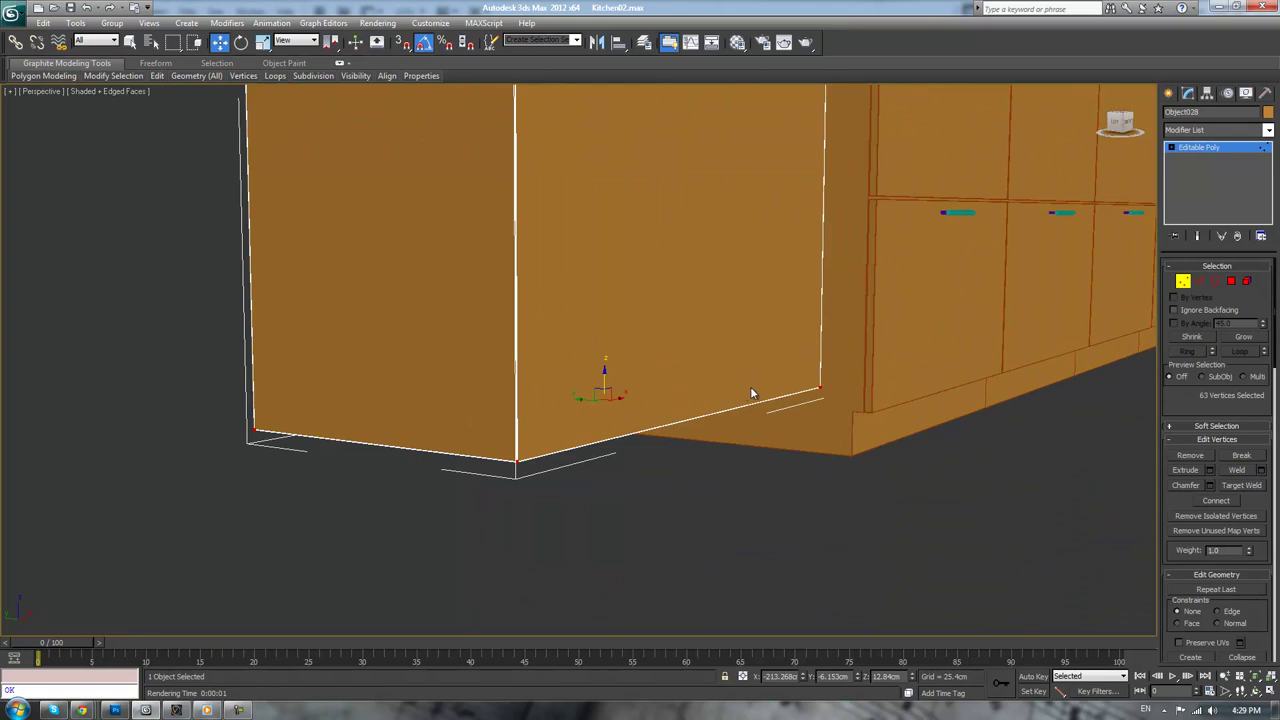
middle_click_drag(752, 393, 834, 383)
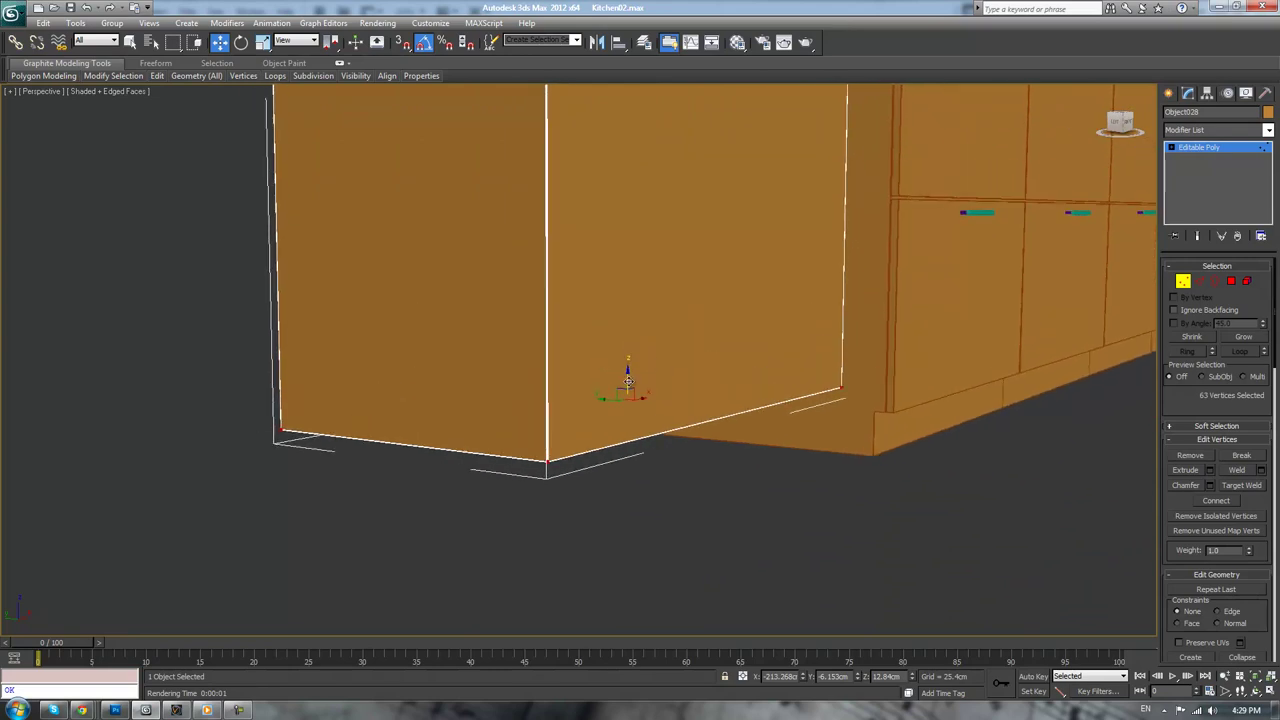
left_click_drag(624, 378, 628, 404)
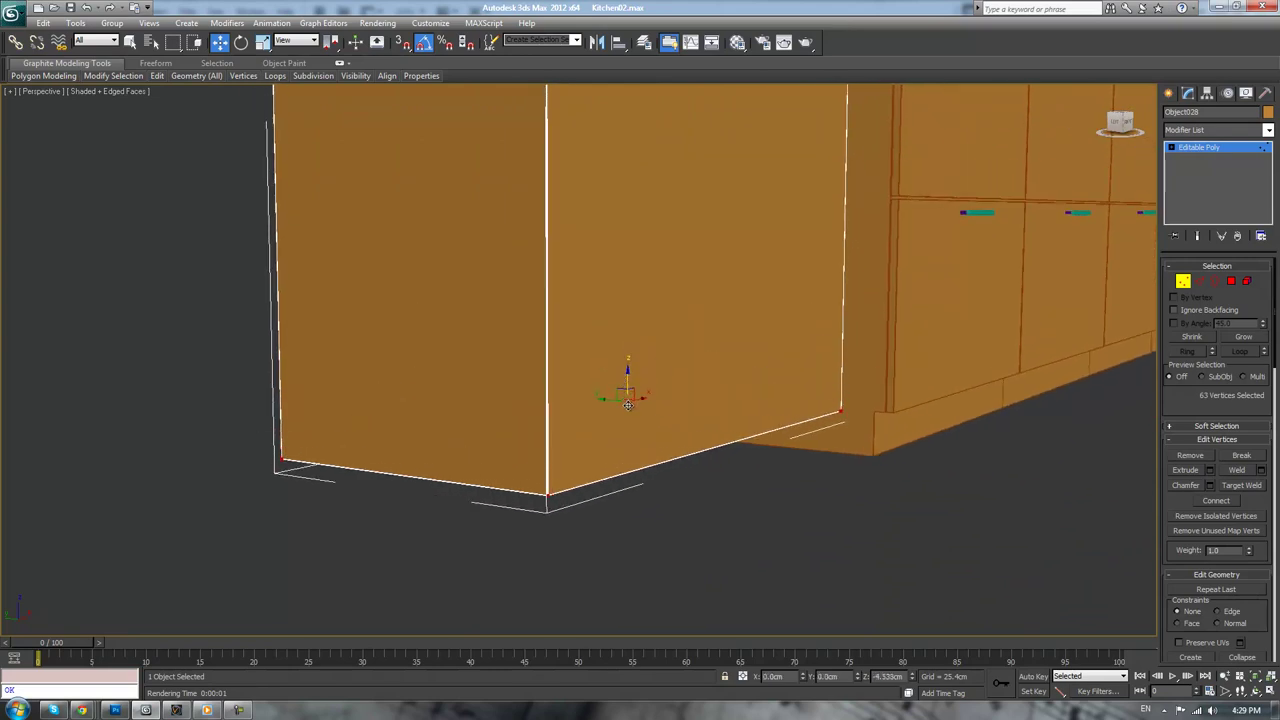
scroll(628, 404, "up", 3)
scroll(640, 404, "down", 6)
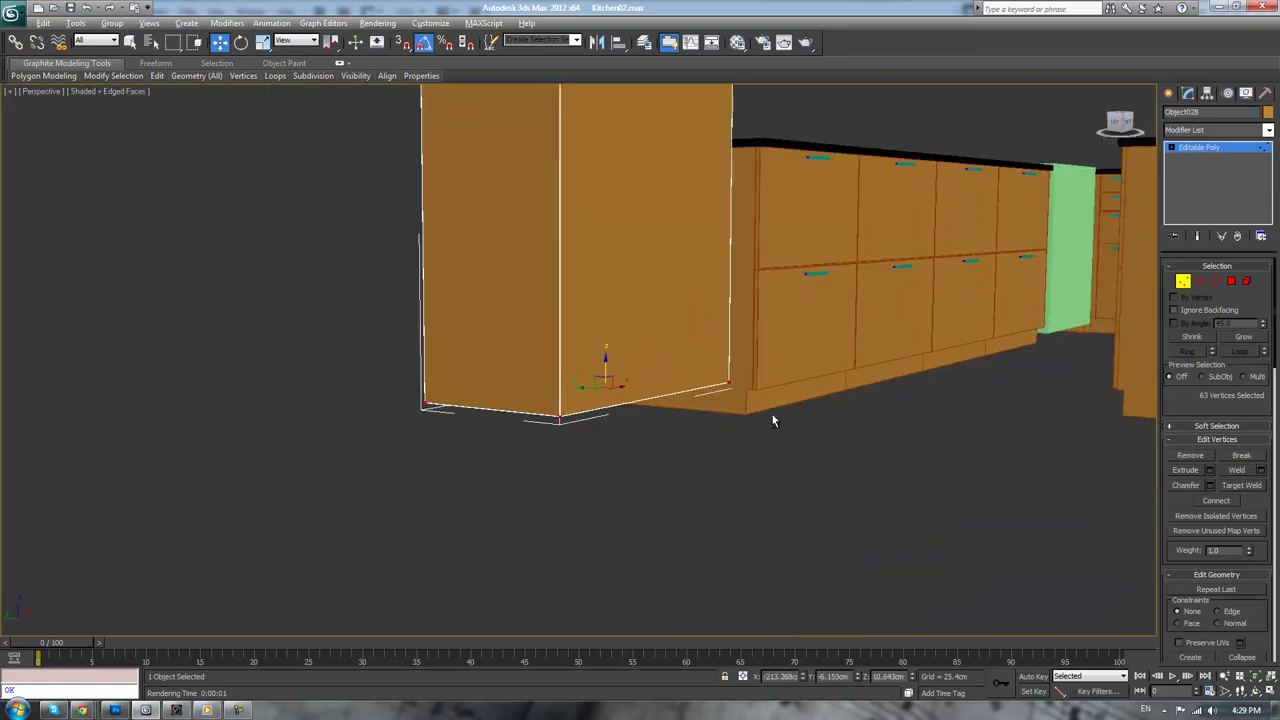
- Align the cabinet body's bottom vertices with the upper edge of the base cabinets' plinth in the front view
key("f")
scroll(571, 320, "up", 5)
middle_click_drag(571, 320, 714, 329)
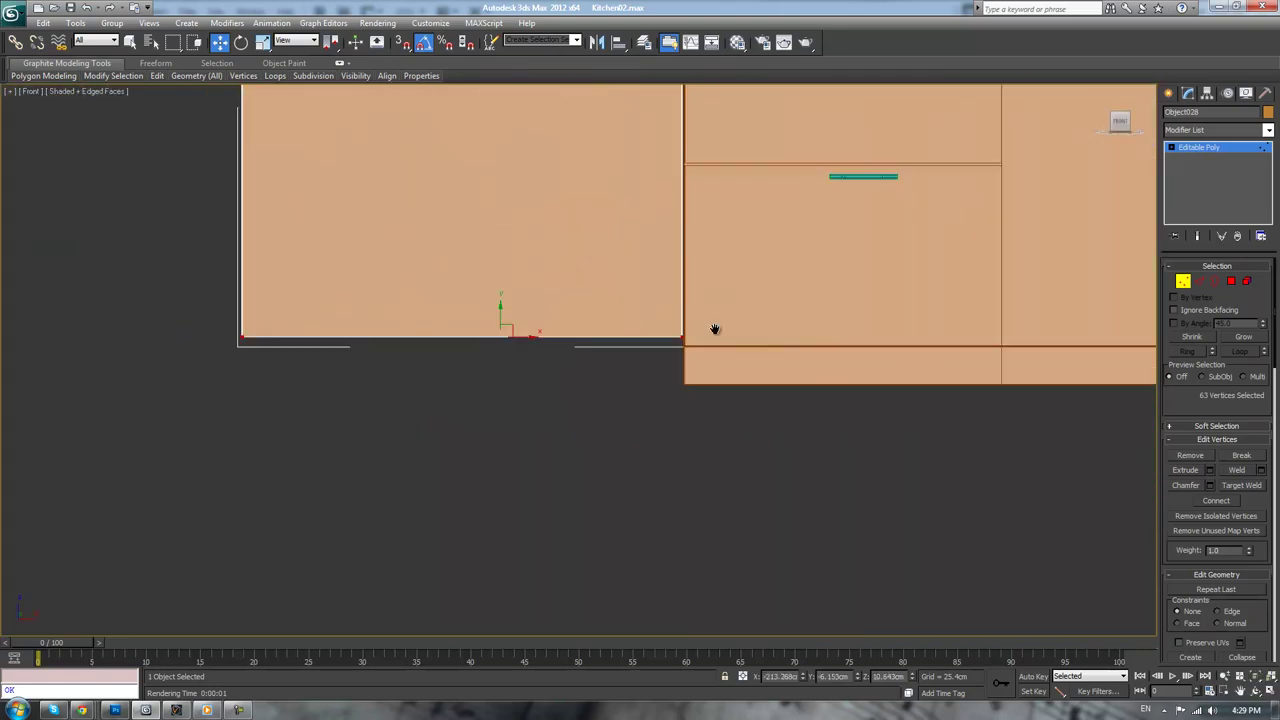
scroll(560, 350, "up", 4)
left_click_drag(439, 291, 442, 311)
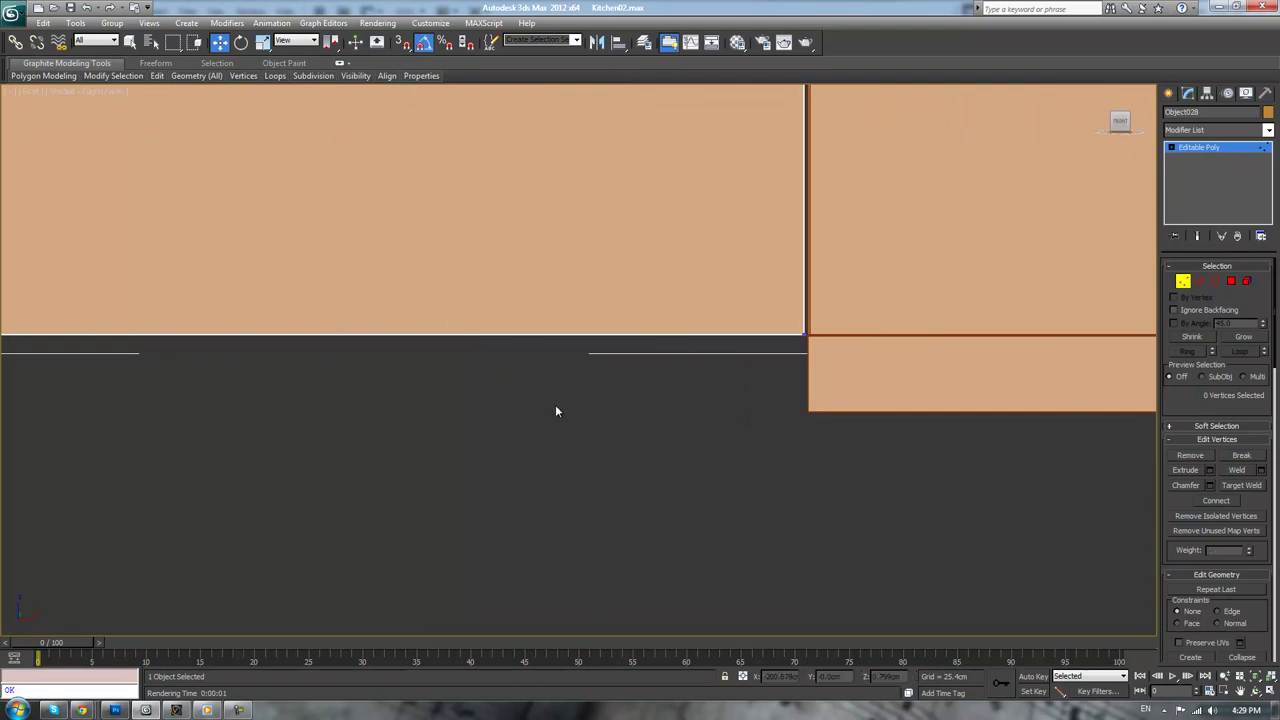
key("p")
scroll(554, 400, "down", 5)
middle_click_drag(553, 368, 682, 375, "alt")
middle_click_drag(682, 375, 685, 384)
scroll(686, 386, "up", 2)
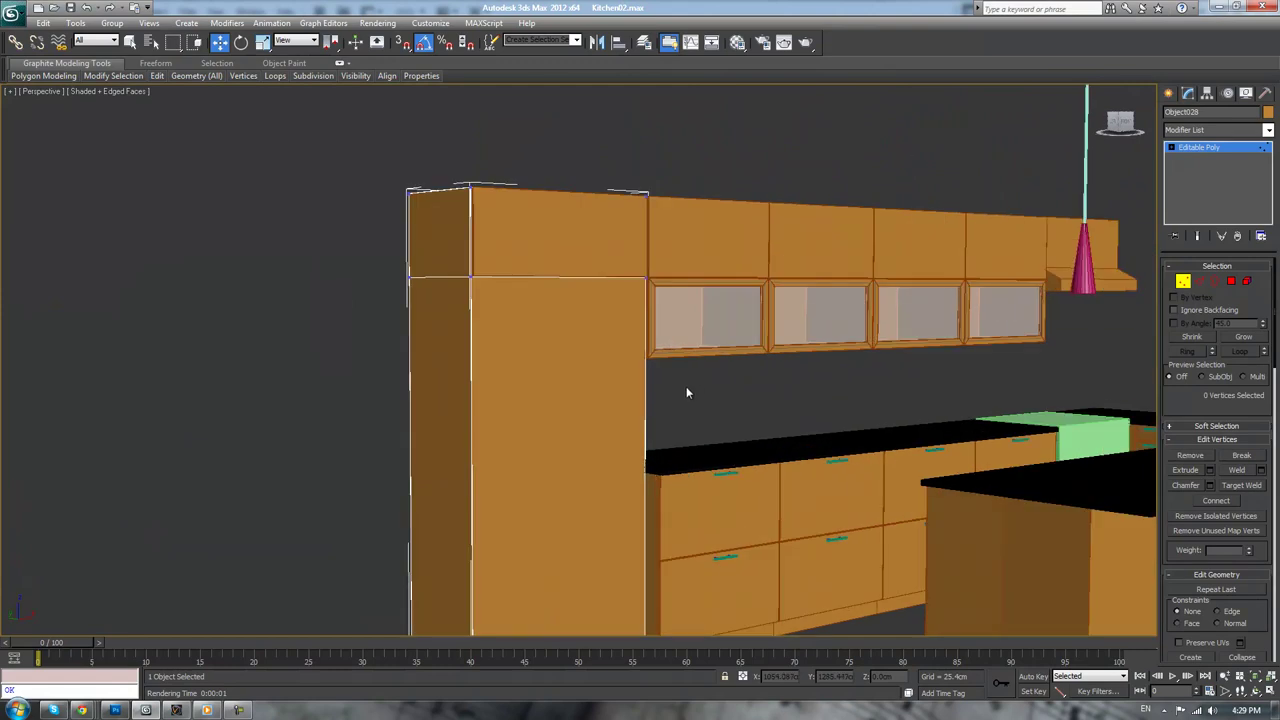
scroll(686, 386, "down", 2)
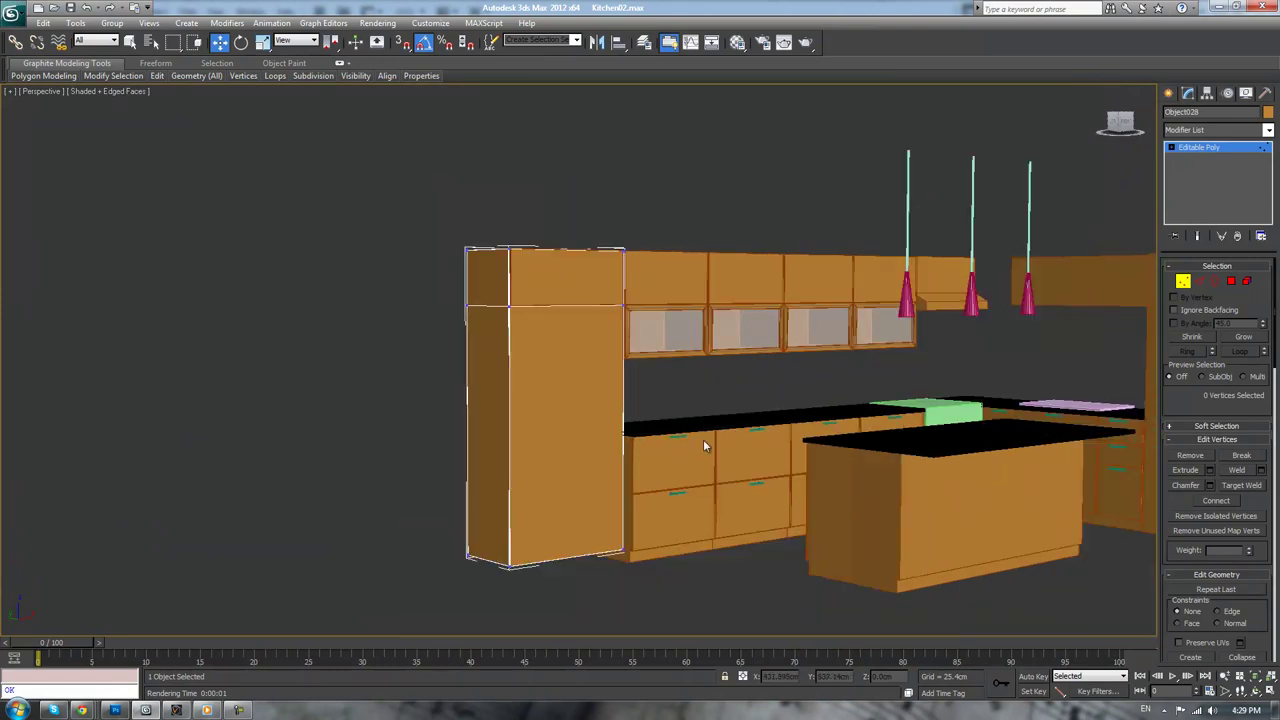
- Leave vertex editing on the tall body and select the base cabinet carcass under the back-wall worktop
left_click(1206, 150)
left_click(726, 601)
left_click(697, 551)
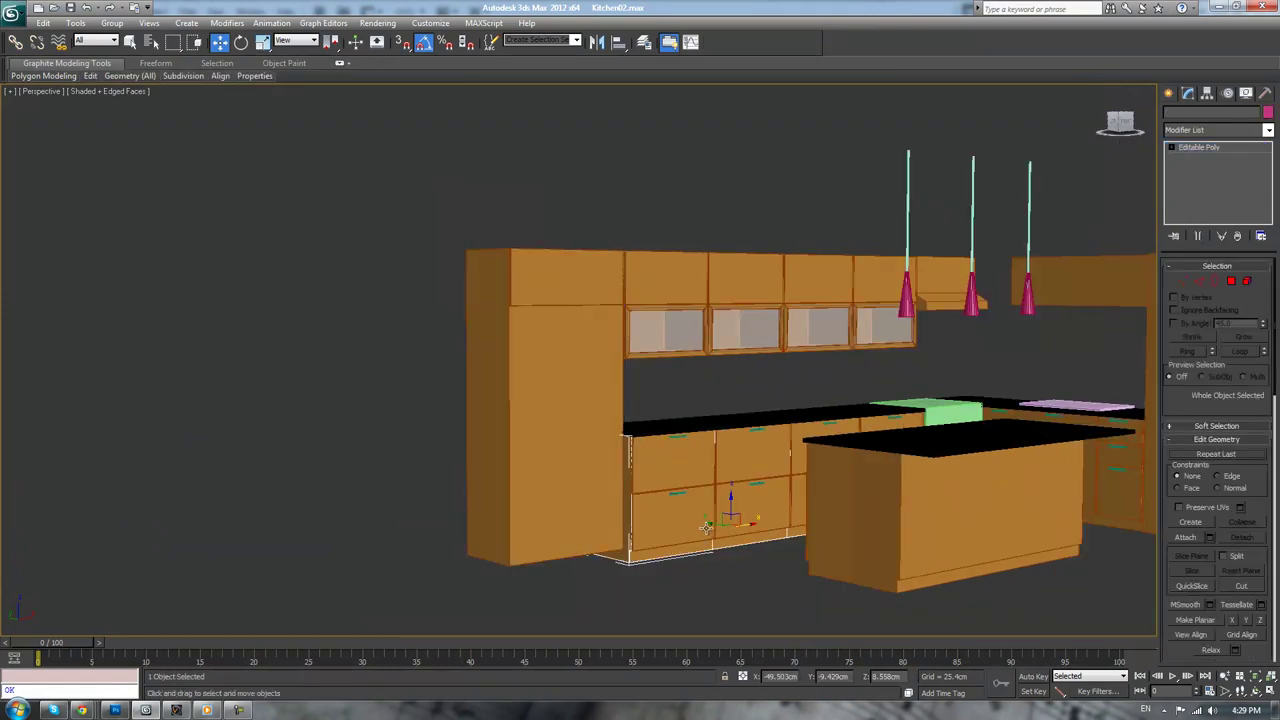
middle_click_drag(712, 532, 690, 535, "alt")
mouse_move(738, 475)
middle_mouse_down("alt")
mouse_move(760, 477)
mouse_move(769, 499)
mouse_move(760, 480)
middle_mouse_up("alt")
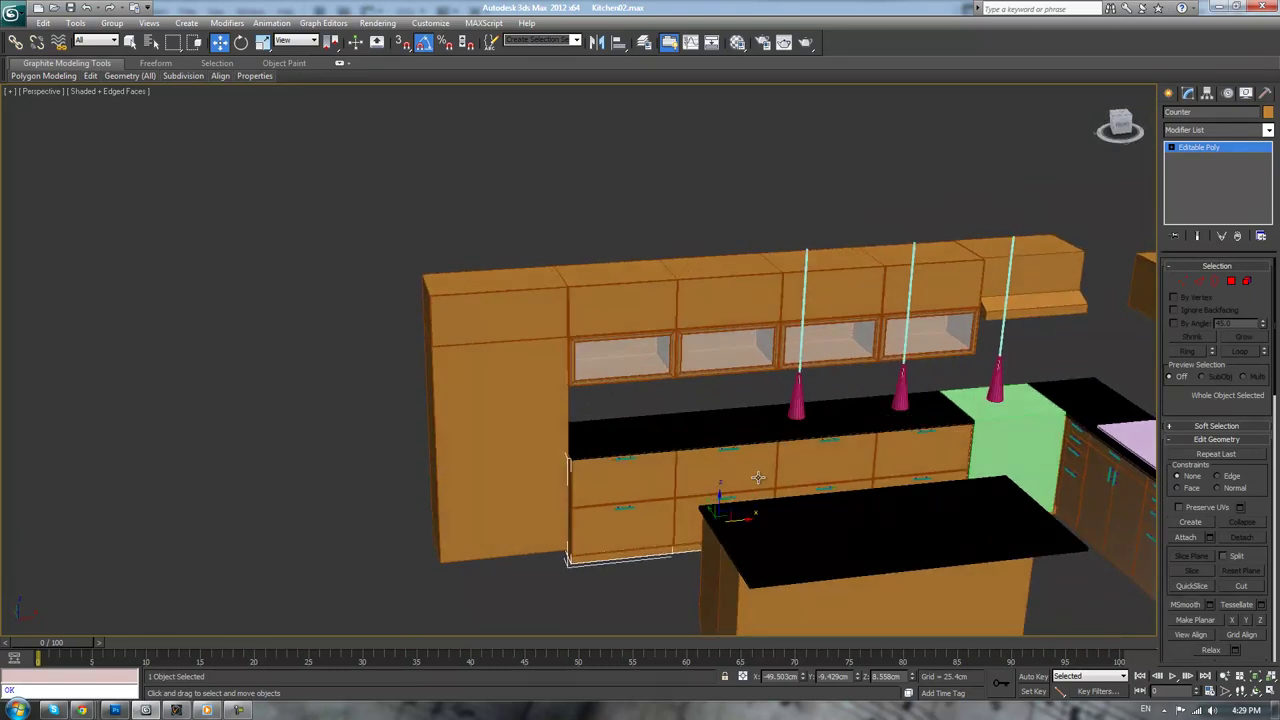
scroll(770, 490, "down", 3)
left_click(792, 544)
middle_click_drag(792, 544, 837, 525, "alt")
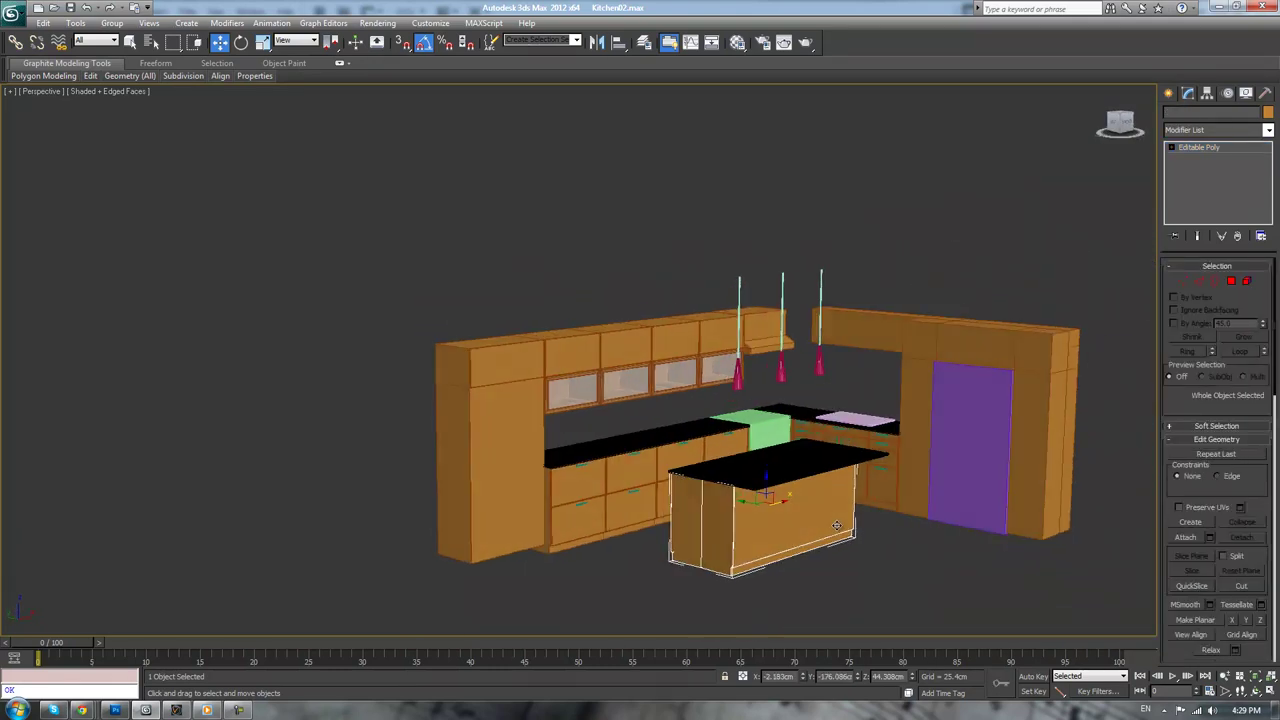
left_click(580, 547)
key("shift+z")
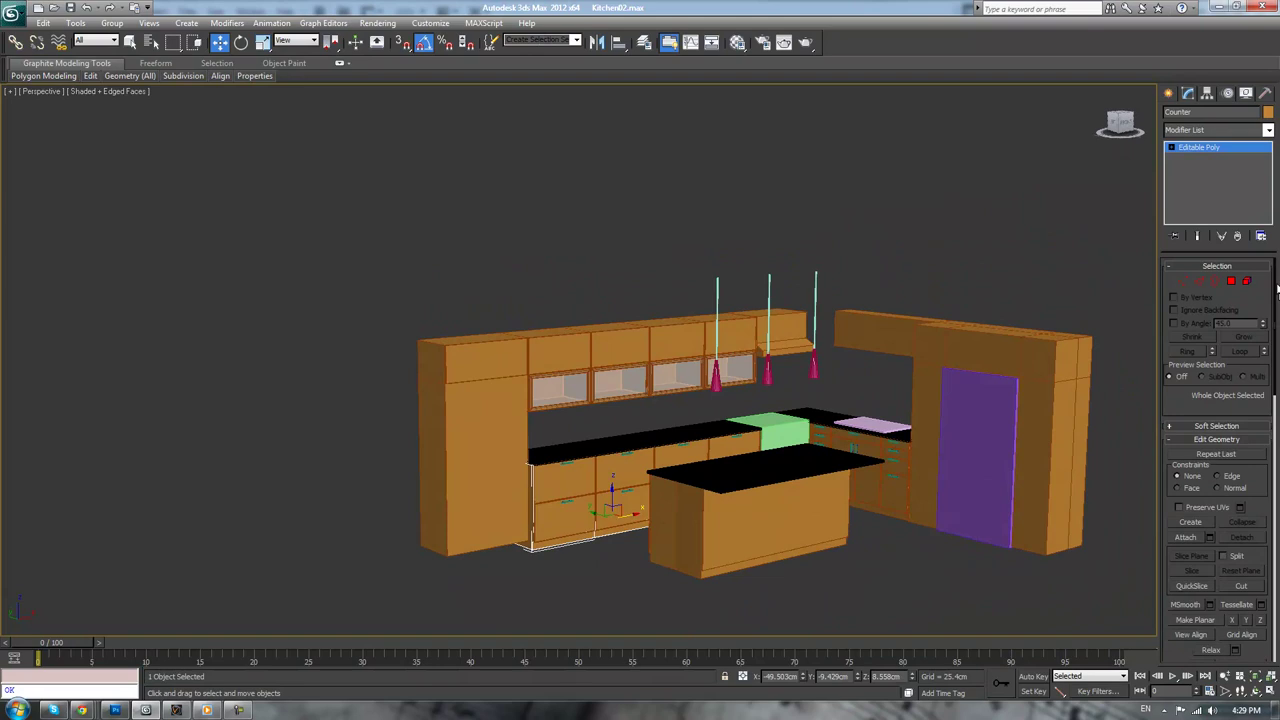
- Clone the selected end carcass polygons of the base cabinets to a new object, placed along X at about -410.3 cm
left_click(1231, 282)
key("shift+z")
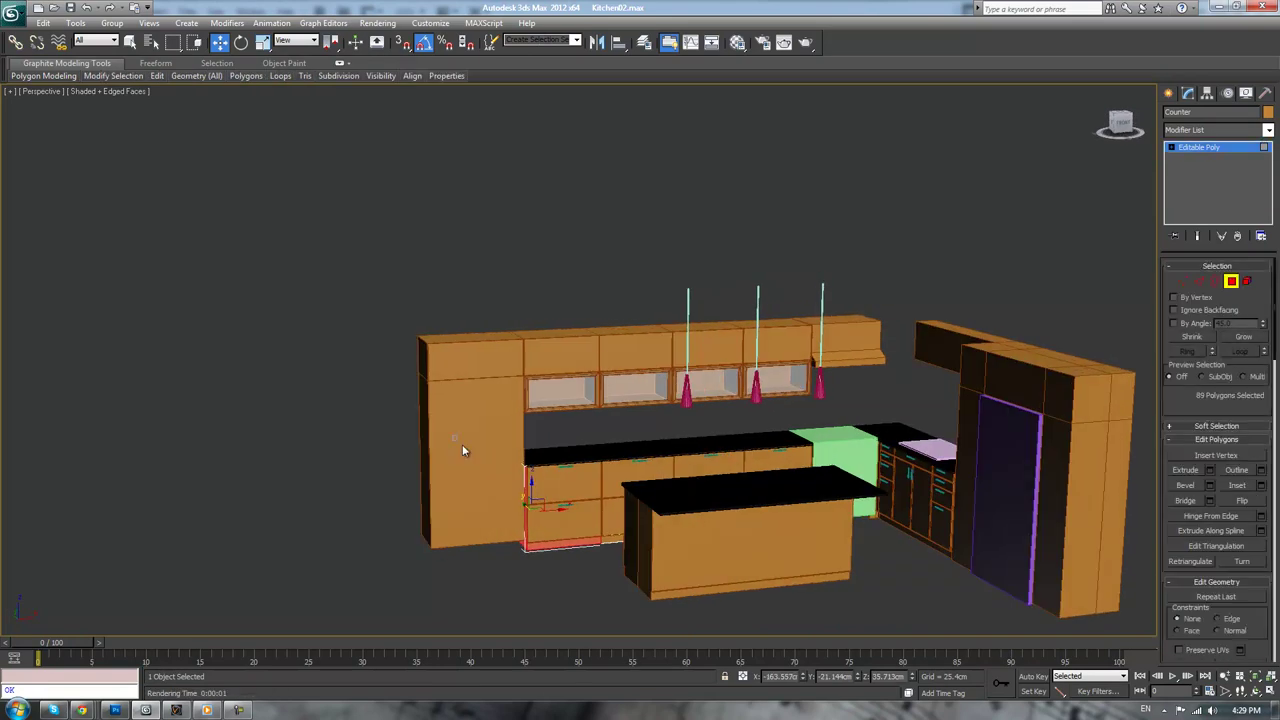
key("z")
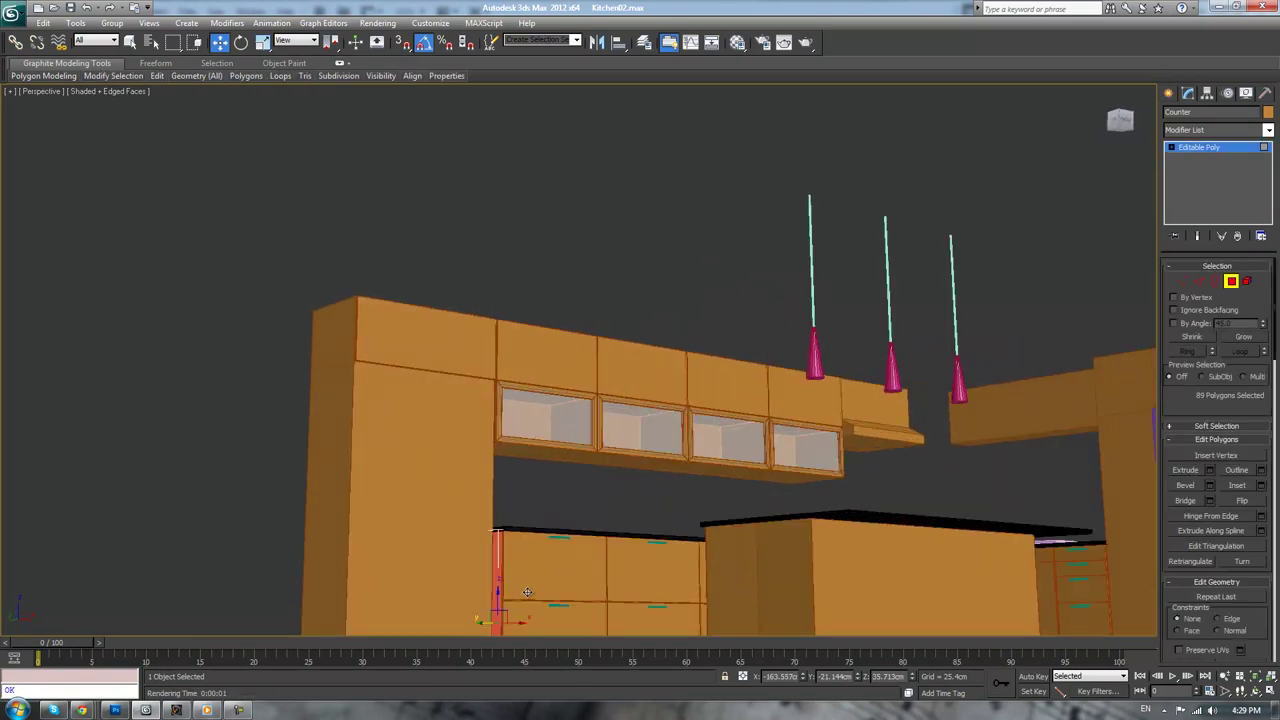
left_click_drag(516, 623, 102, 620, "shift")
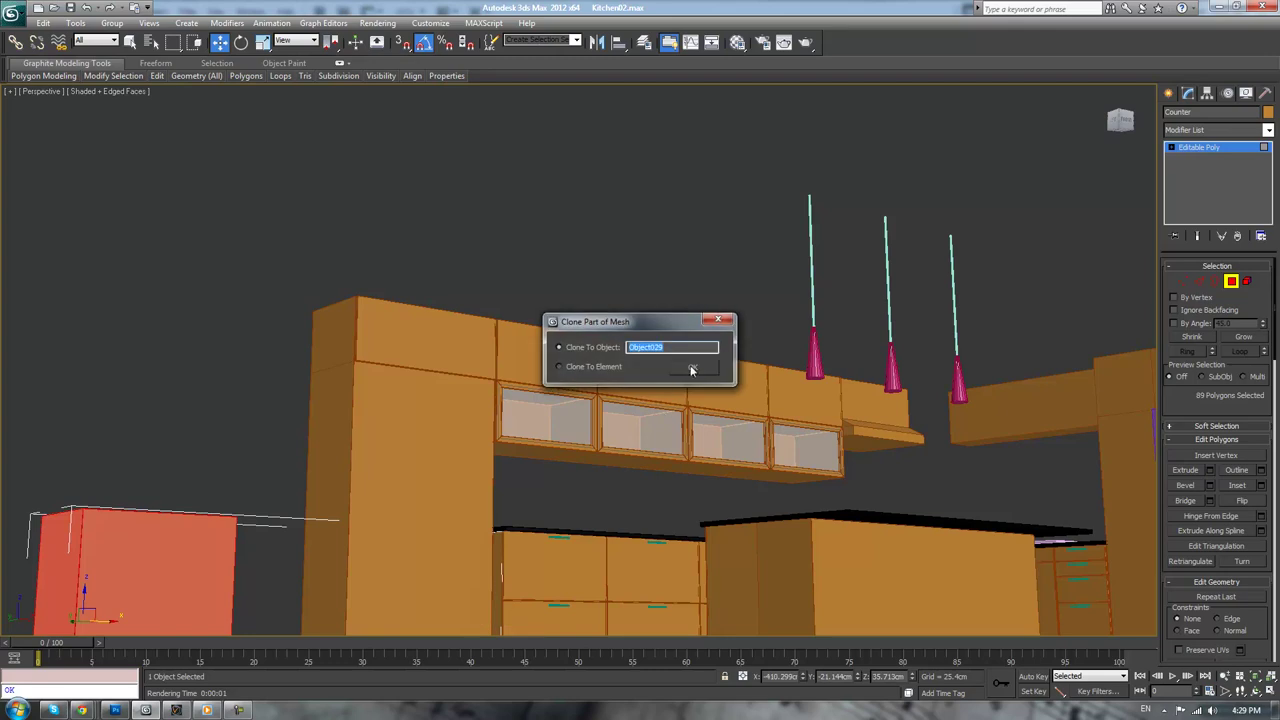
left_click(691, 368)
mouse_move(611, 265)
middle_mouse_down()
mouse_move(617, 240)
mouse_move(460, 402)
middle_mouse_up()
scroll(616, 240, "down", 3)
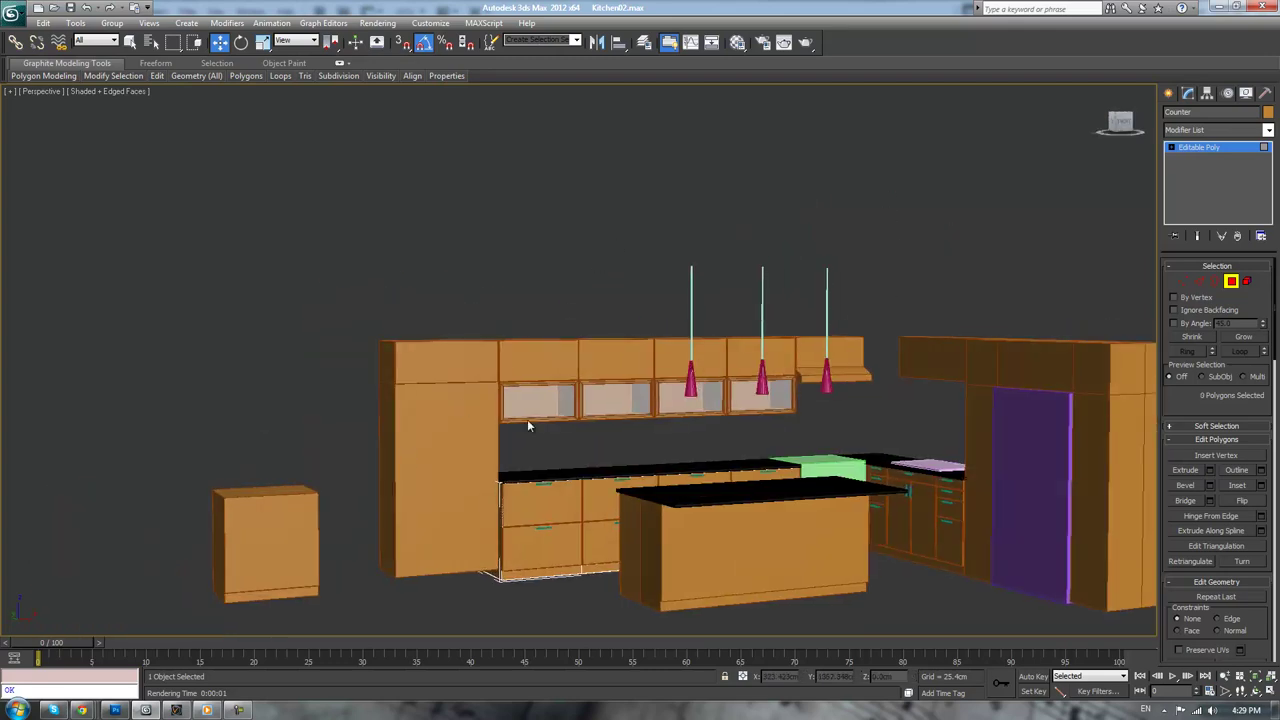
- Leave polygon editing and delete the old tall cabinet body at the end of the wall cabinet row
left_click(1230, 155)
left_click(473, 444)
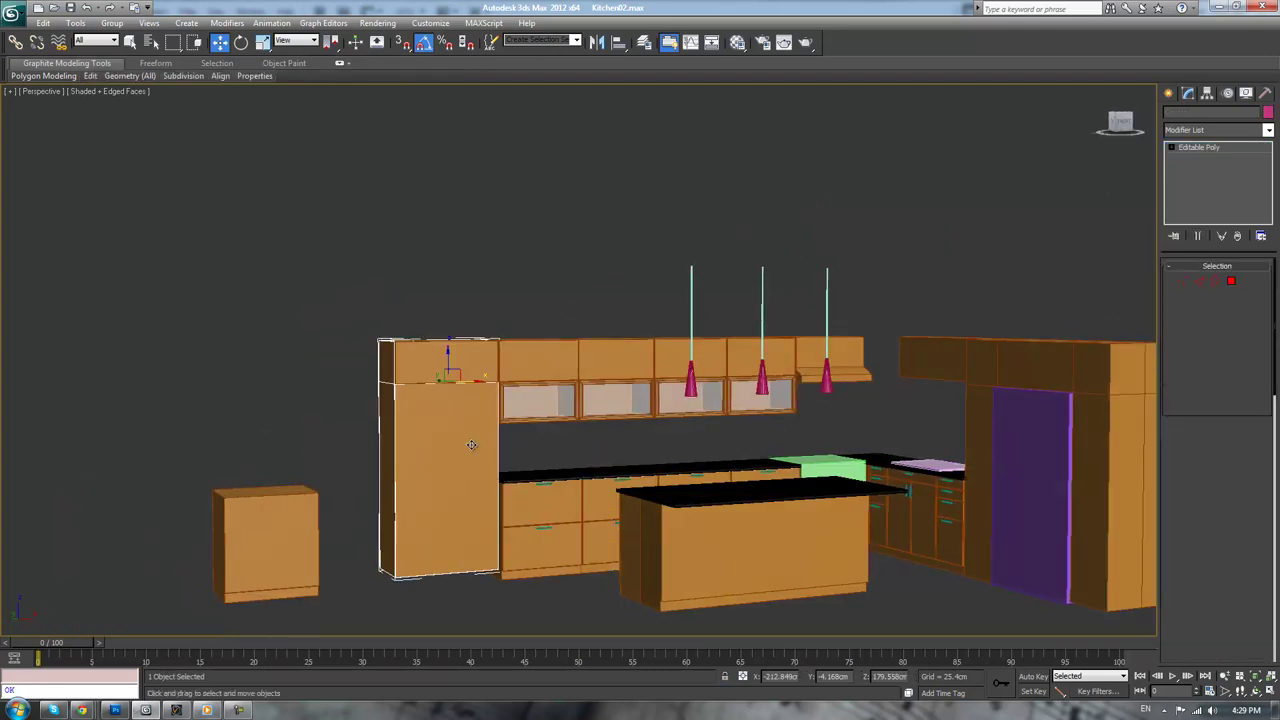
key("Delete")
- Select the cloned base carcass and center its pivot on the object
scroll(486, 423, "up", 5)
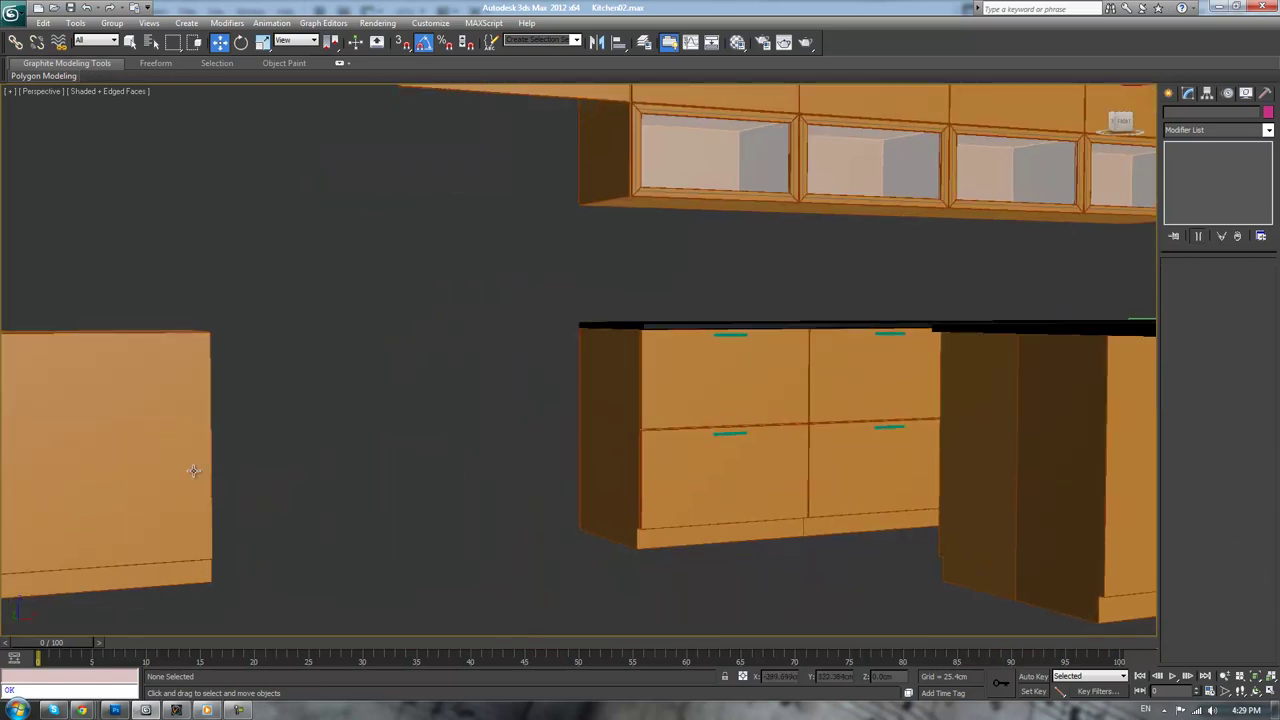
left_click(194, 471)
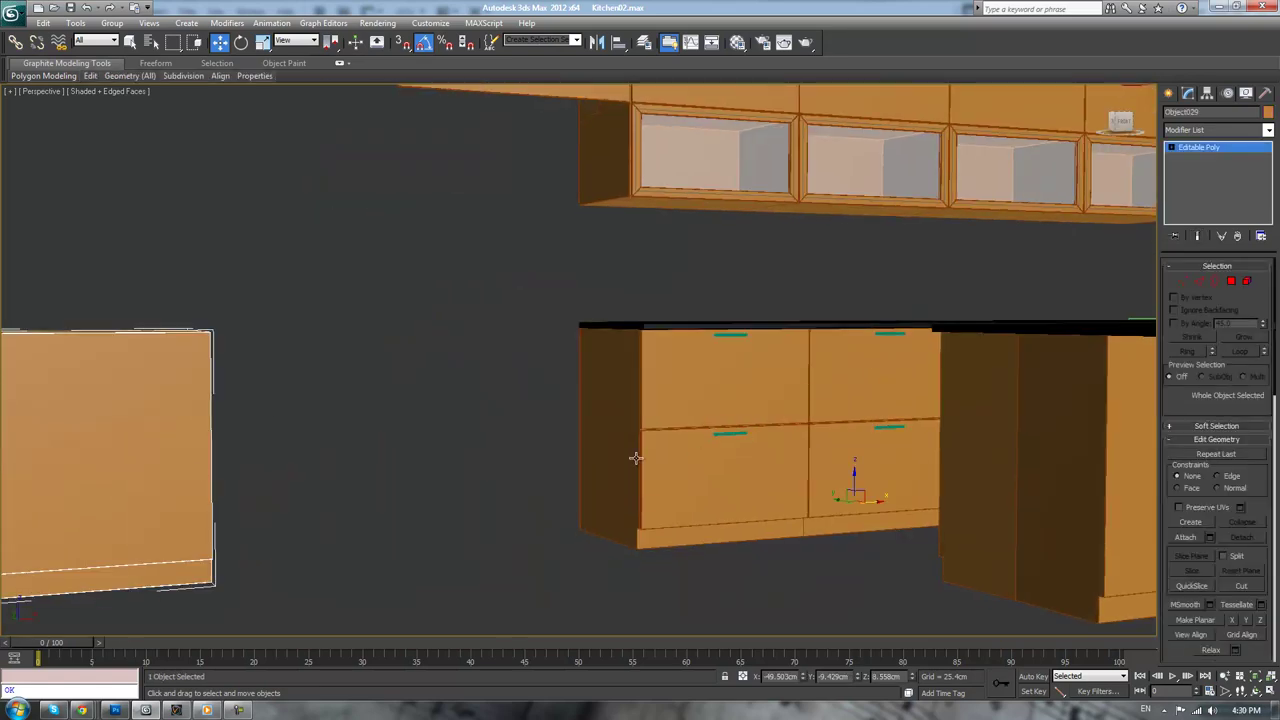
middle_click_drag(512, 428, 635, 374)
left_click(1206, 93)
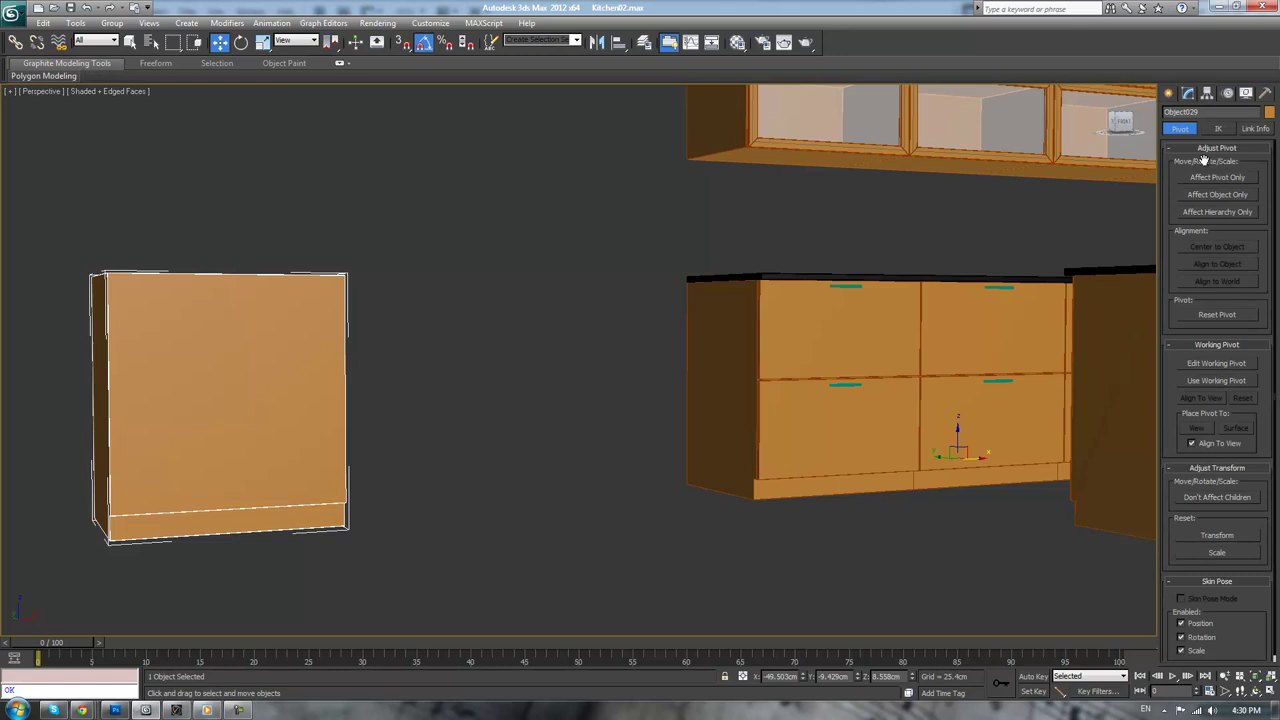
left_click(1217, 177)
left_click(1217, 246)
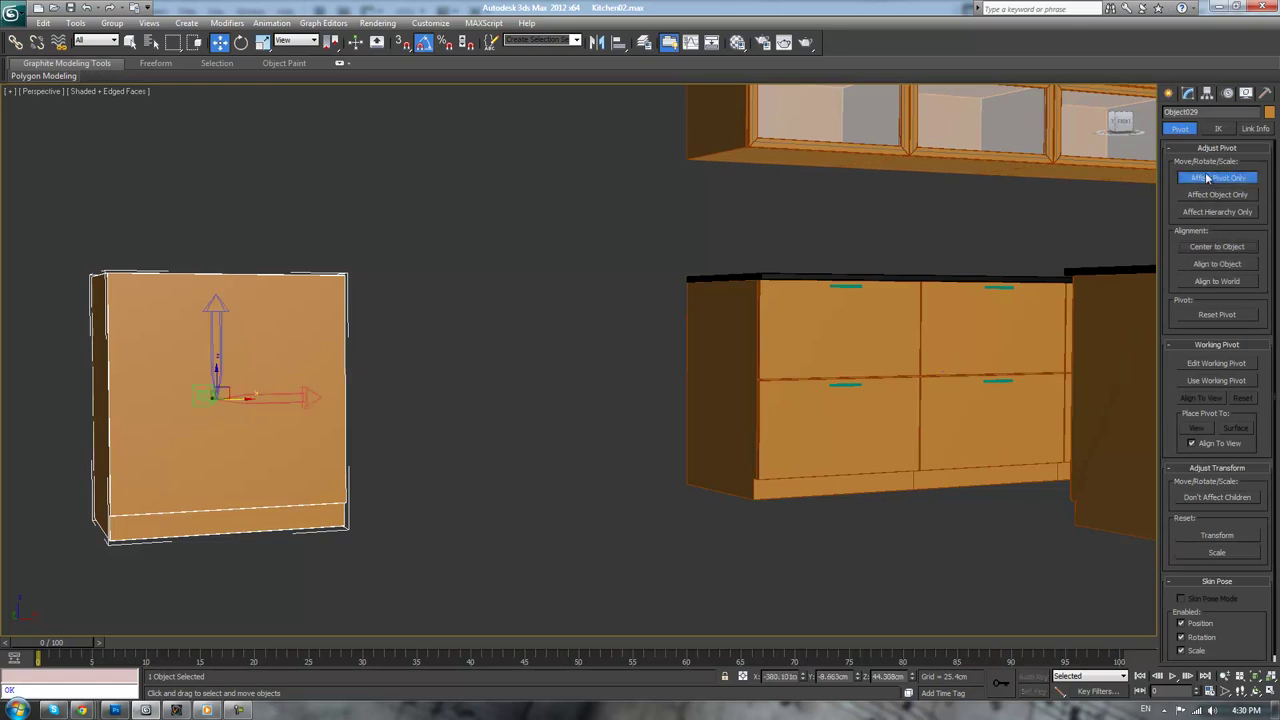
left_click(1217, 177)
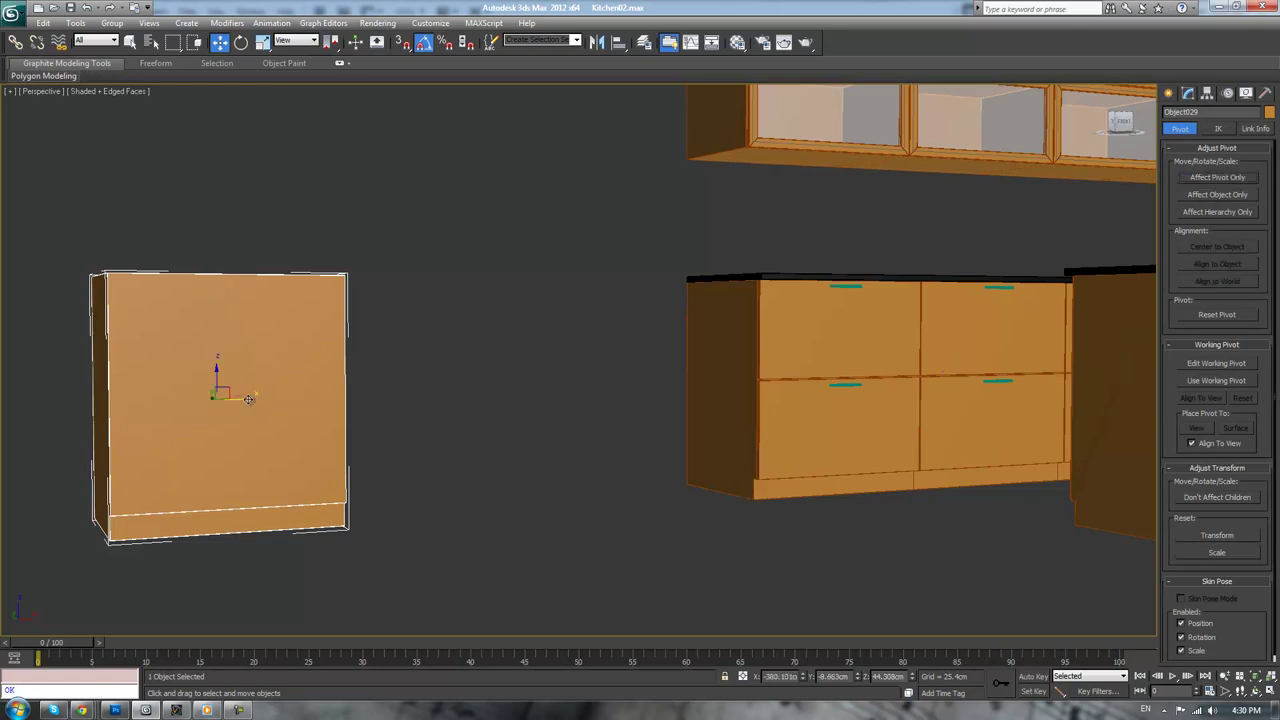
- Move the cloned carcass along X up to the end of the base cabinets, at about X -213.3 cm
left_click_drag(249, 399, 655, 391)
middle_click_drag(772, 345, 756, 389, "alt")
scroll(770, 397, "up", 3)
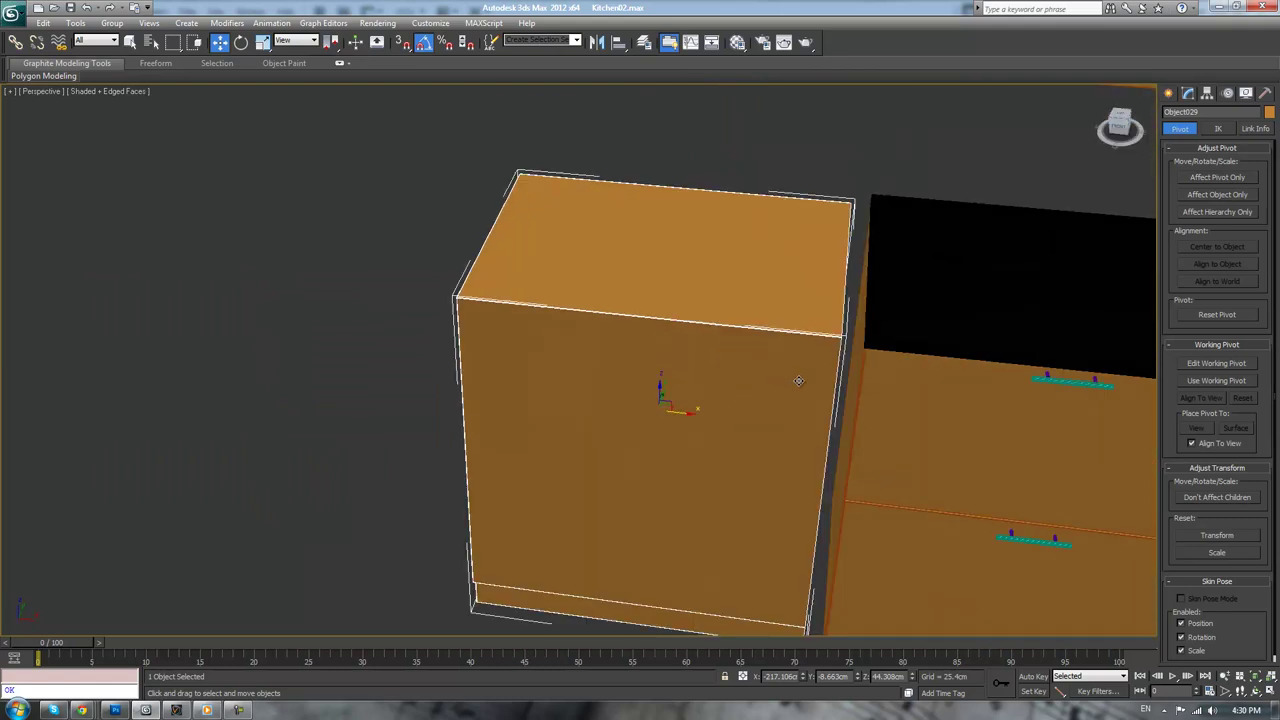
middle_click_drag(965, 425, 712, 406)
scroll(748, 354, "up", 3)
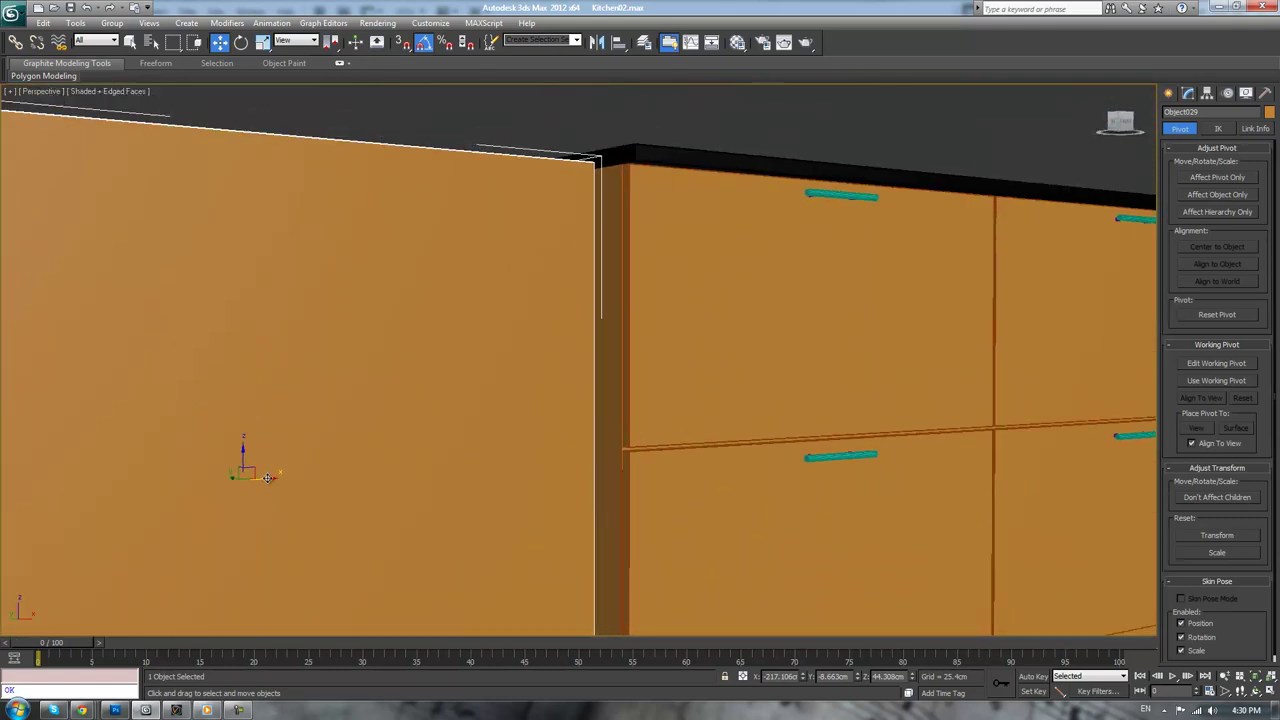
left_click_drag(267, 477, 291, 477)
- Close the remaining gap to the base cabinets in the wireframe top view, moving the carcass to about X -212.96 cm
key("t")
key("z")
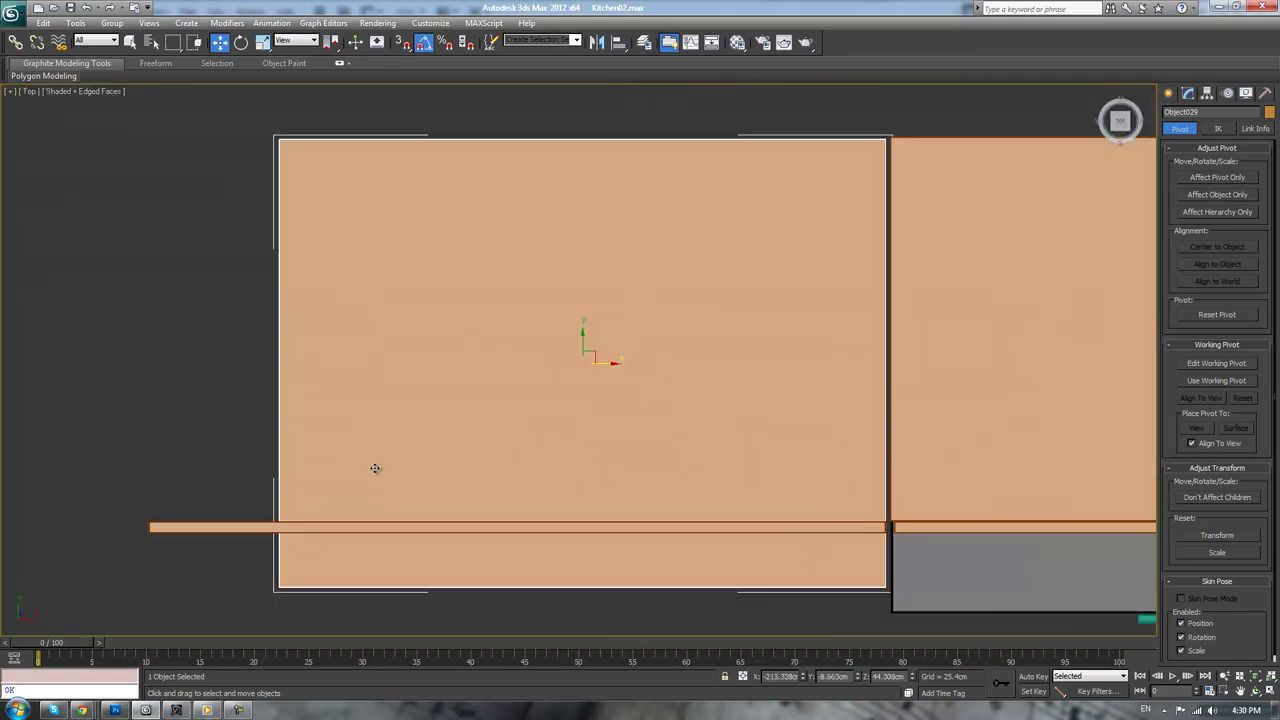
key("F3")
middle_click_drag(720, 491, 625, 501)
mouse_move(513, 367)
left_mouse_down()
mouse_move(526, 367)
mouse_move(513, 368)
left_mouse_up()
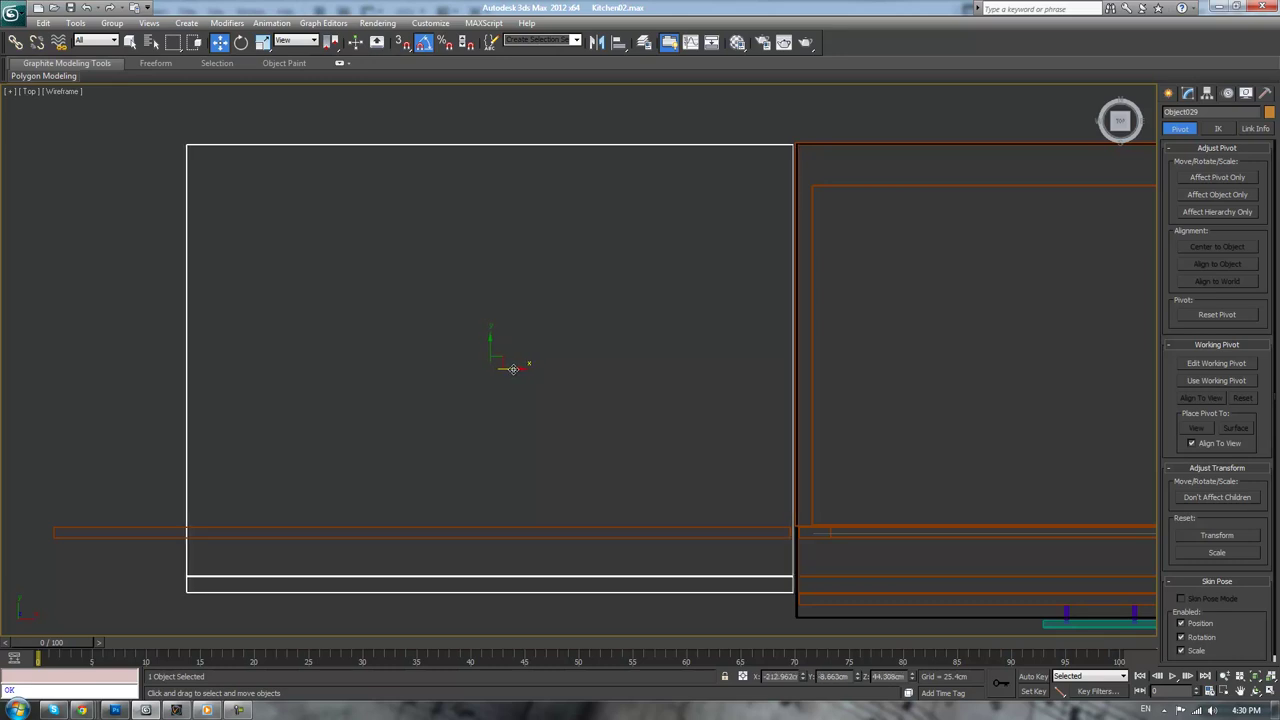
- Widen the carcass by moving its outer end vertices along X to the cloned door's end, at about X -270.1 cm
scroll(513, 369, "down", 3)
middle_click_drag(525, 365, 551, 369)
key("1")
left_click_drag(349, 246, 462, 511)
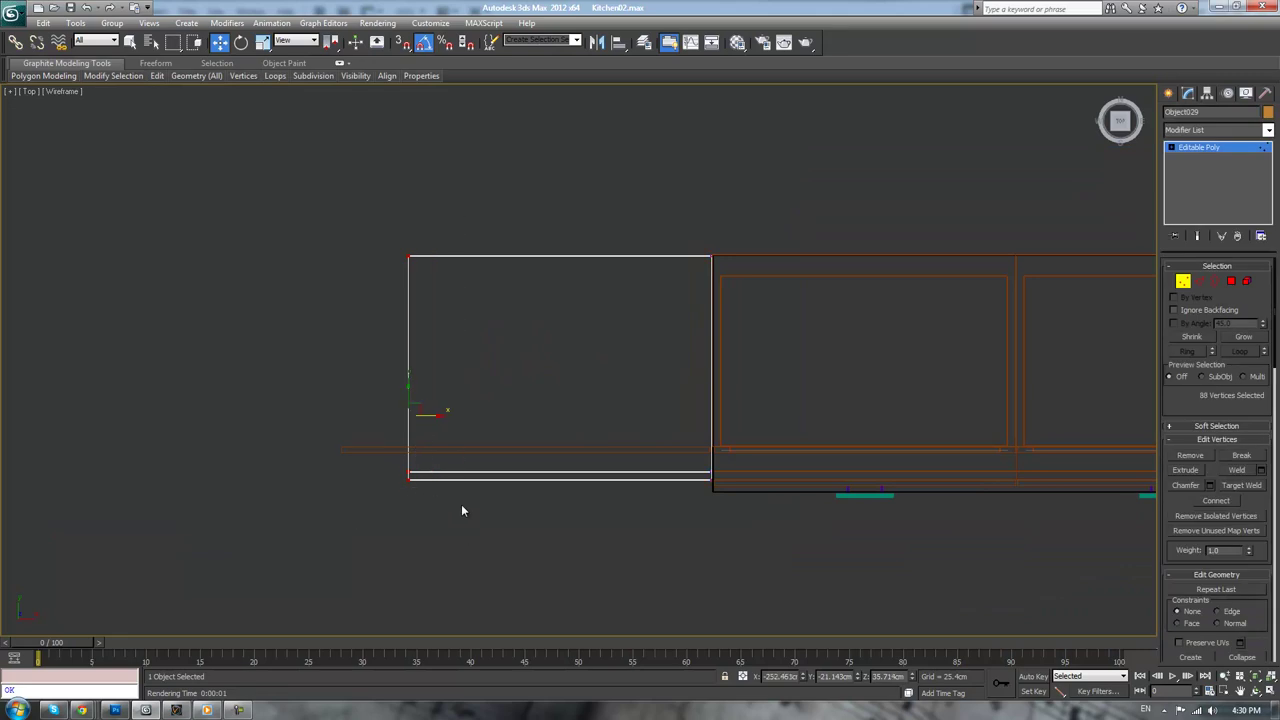
left_click_drag(428, 415, 357, 423)
scroll(400, 415, "up", 4)
middle_click_drag(409, 414, 656, 350)
scroll(570, 421, "up", 2)
left_click_drag(449, 351, 468, 357)
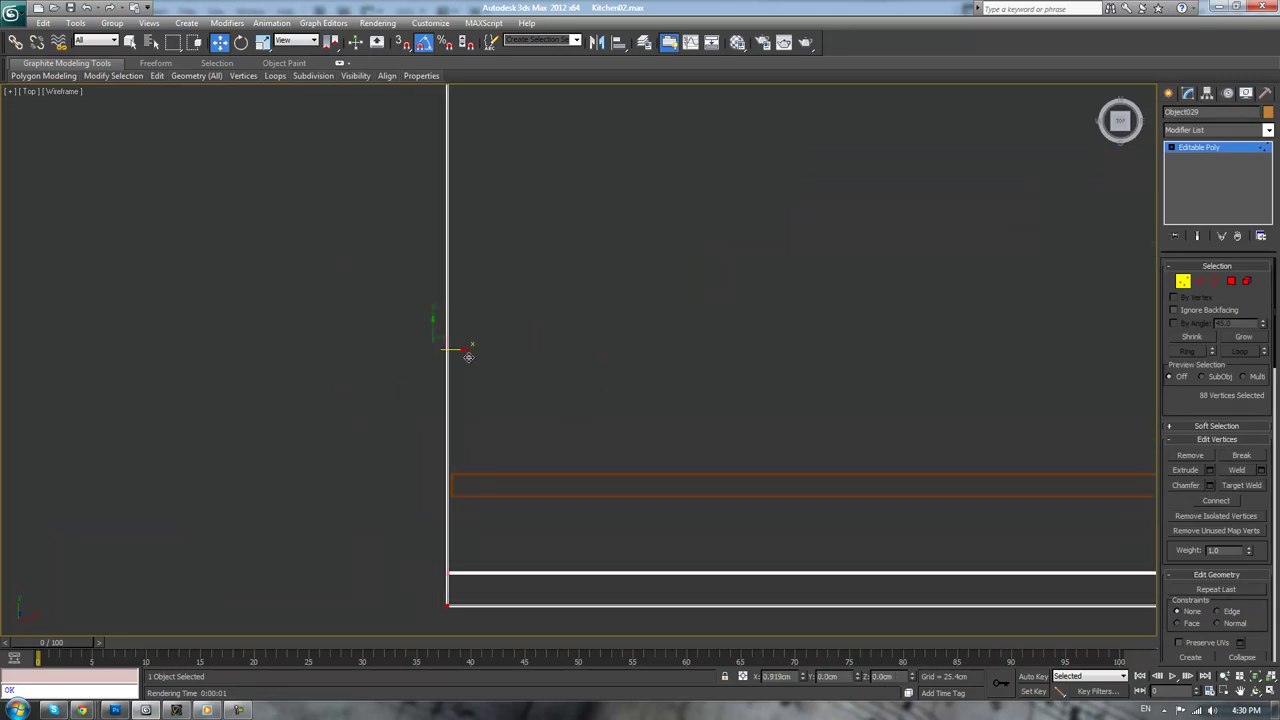
- Raise the carcass's top vertices above the wall cabinets in the shaded perspective view, to about Z 222.9 cm
key("p")
scroll(600, 363, "down", 3)
key("F3")
scroll(600, 361, "down", 3)
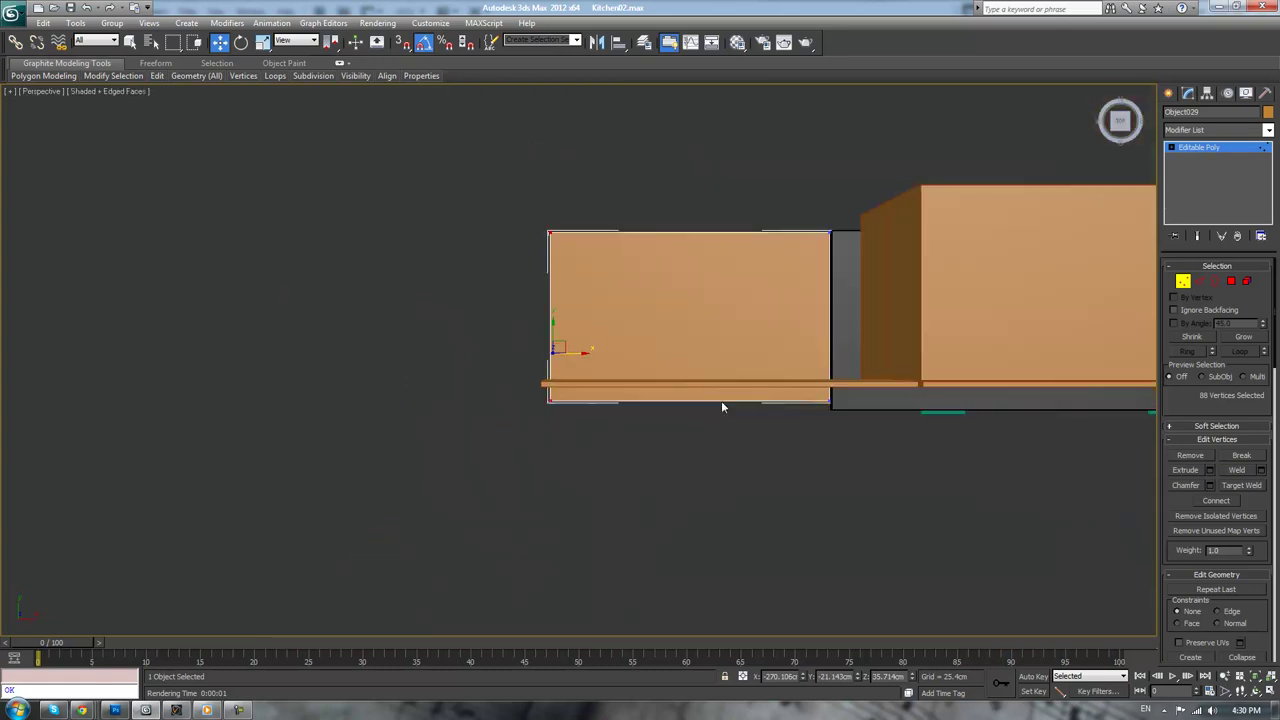
middle_click_drag(722, 404, 788, 340, "alt")
middle_click_drag(788, 340, 806, 476)
scroll(820, 465, "up", 3)
middle_click_drag(866, 434, 872, 337, "alt")
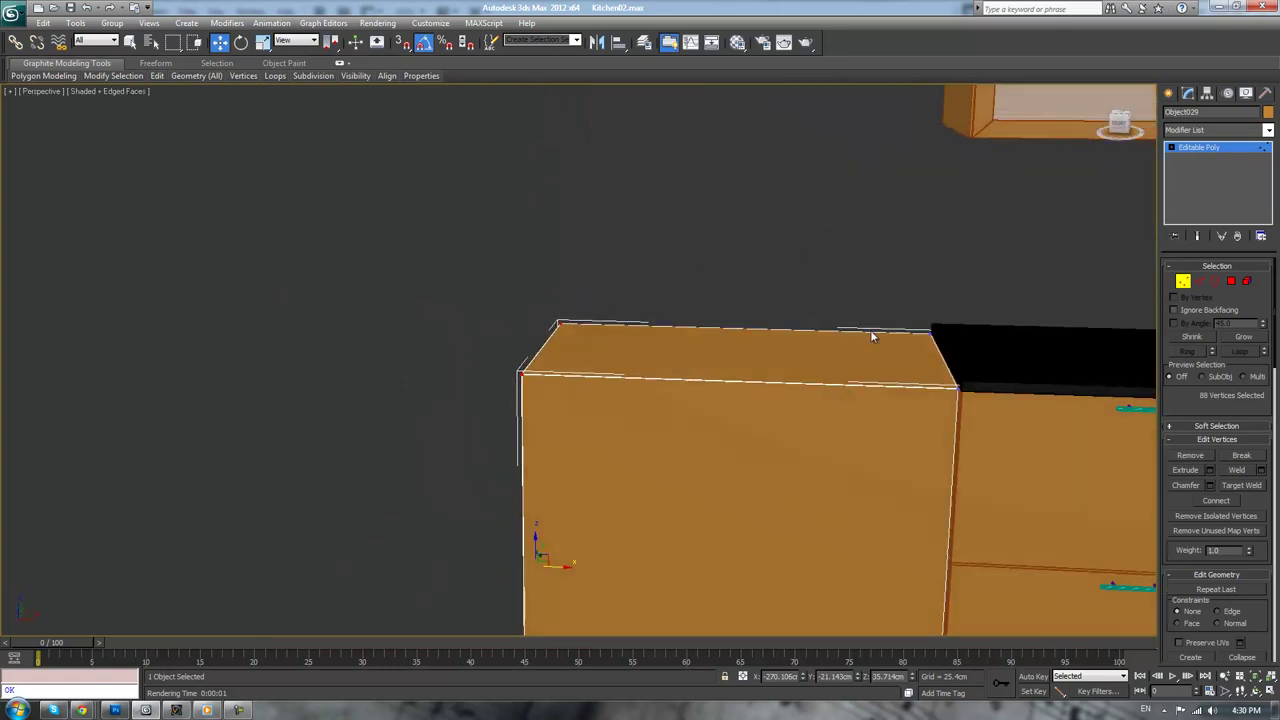
left_click_drag(527, 319, 626, 414)
scroll(984, 430, "down", 5)
middle_click_drag(830, 348, 822, 473)
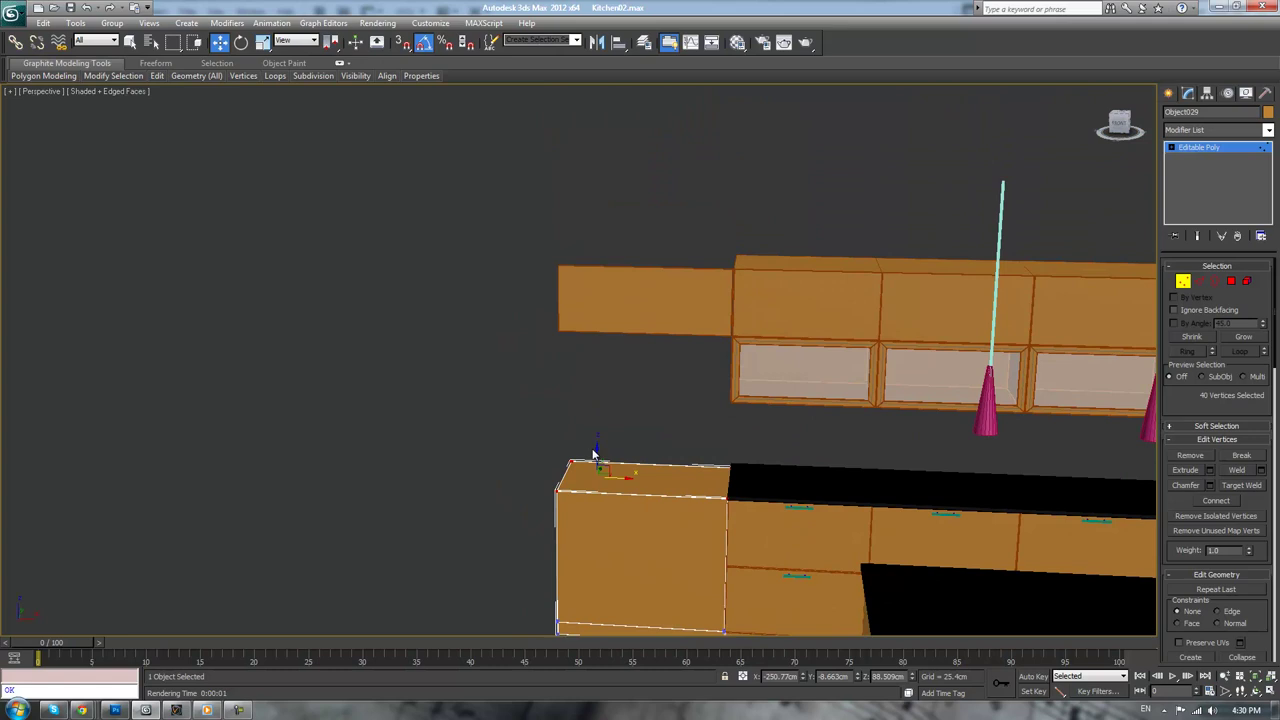
left_click_drag(594, 455, 631, 222)
- Lower the top vertices about 6.9 cm in the front view to align them with the wall cabinets' upper edge
key("f")
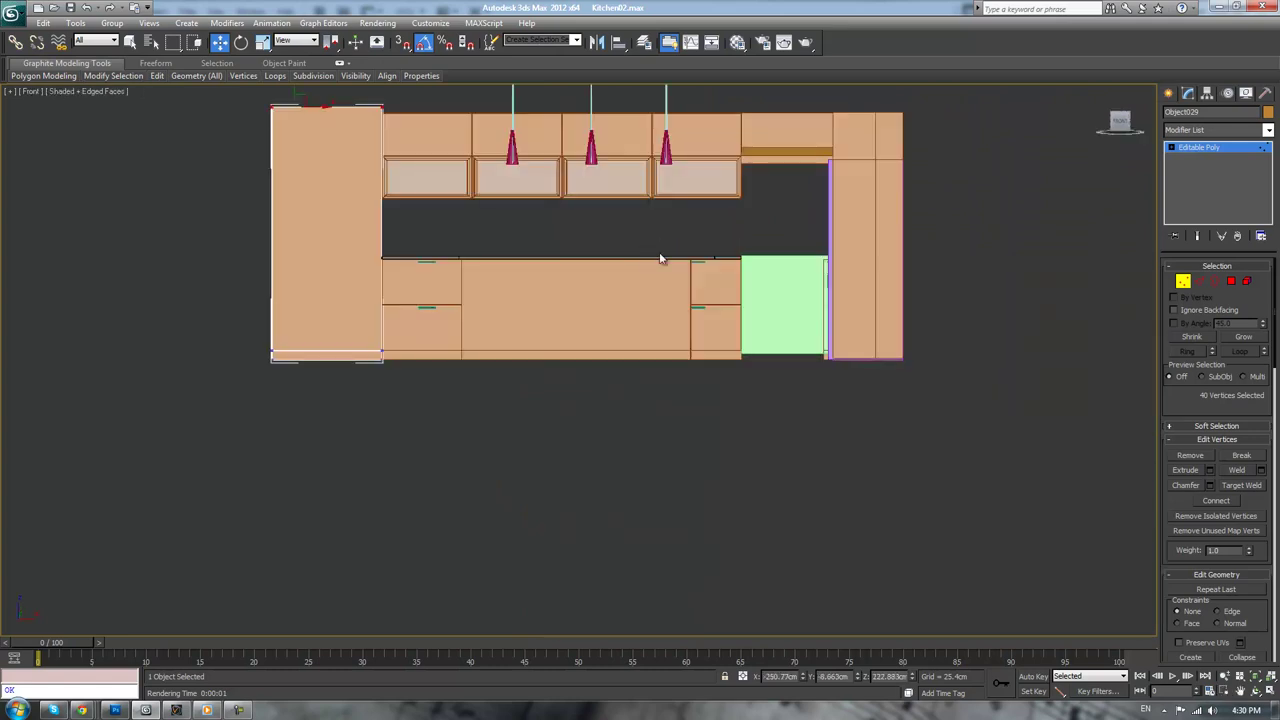
key("z")
left_click_drag(336, 347, 327, 379)
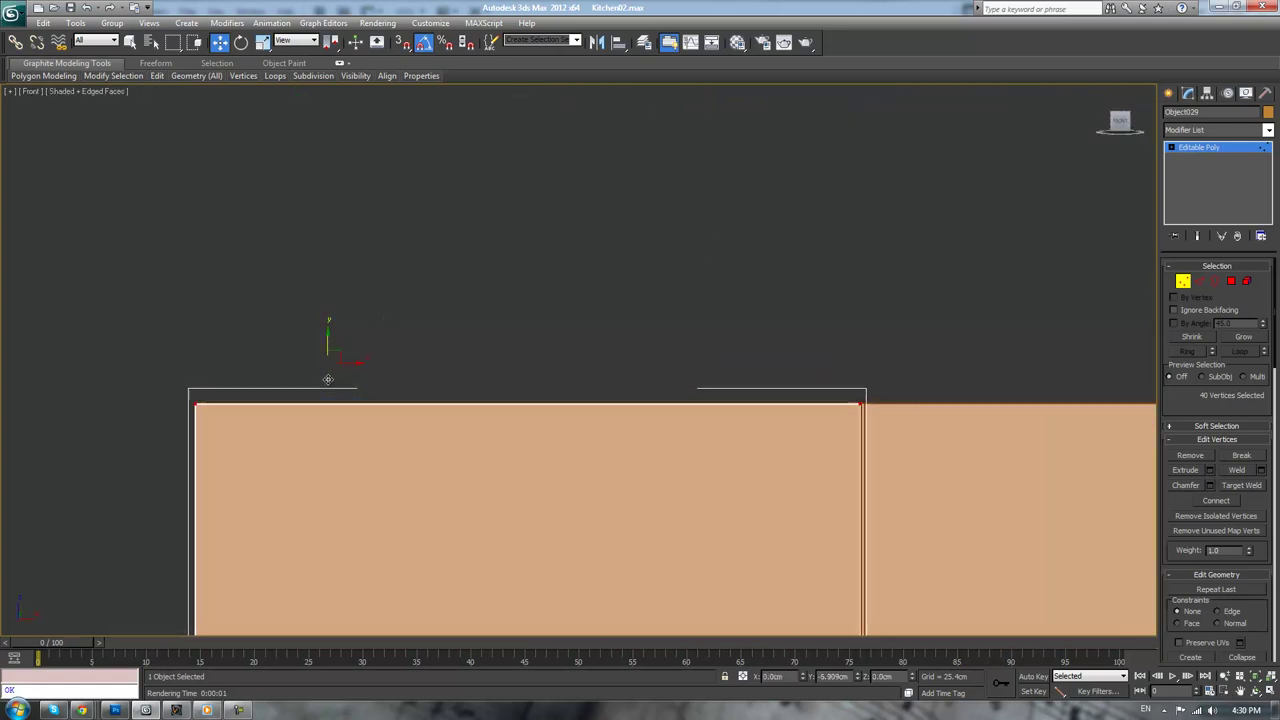
- Leave vertex editing on the raised carcass and examine the tall unit beside the wall cabinets in the perspective view
left_click(532, 270)
left_click(1178, 148)
left_click(797, 223)
key("p")
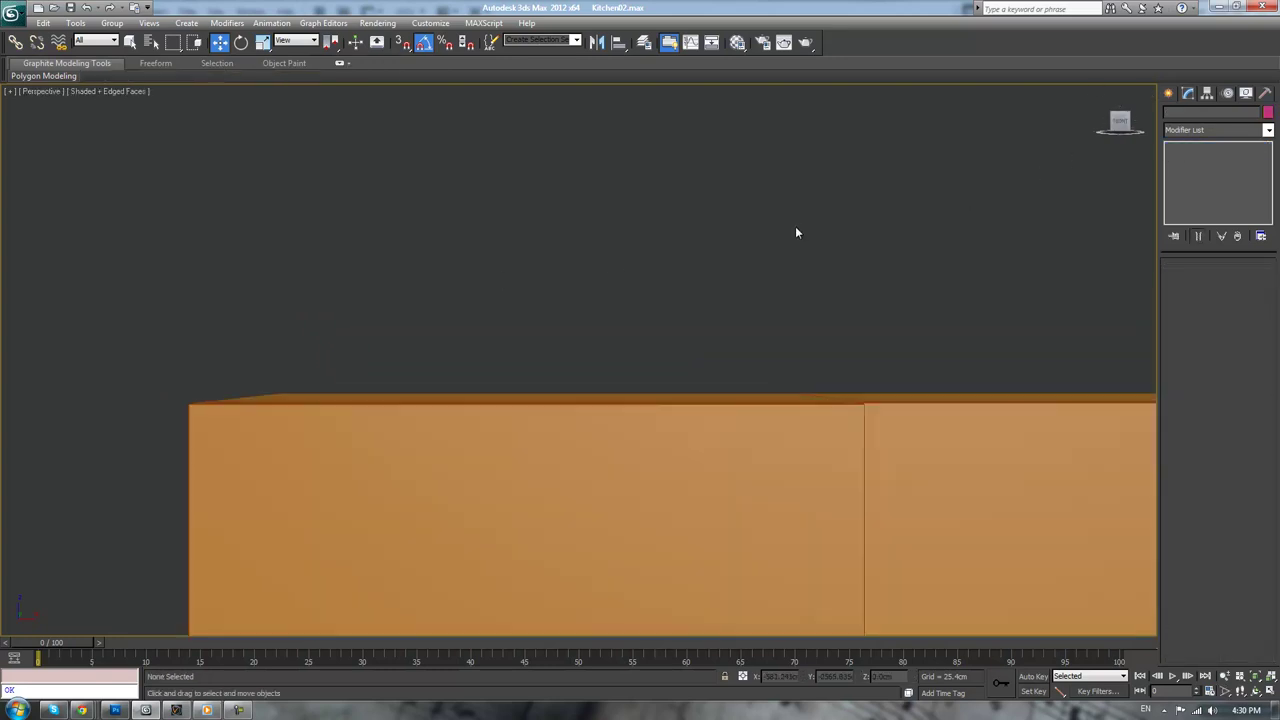
scroll(780, 260, "down", 10)
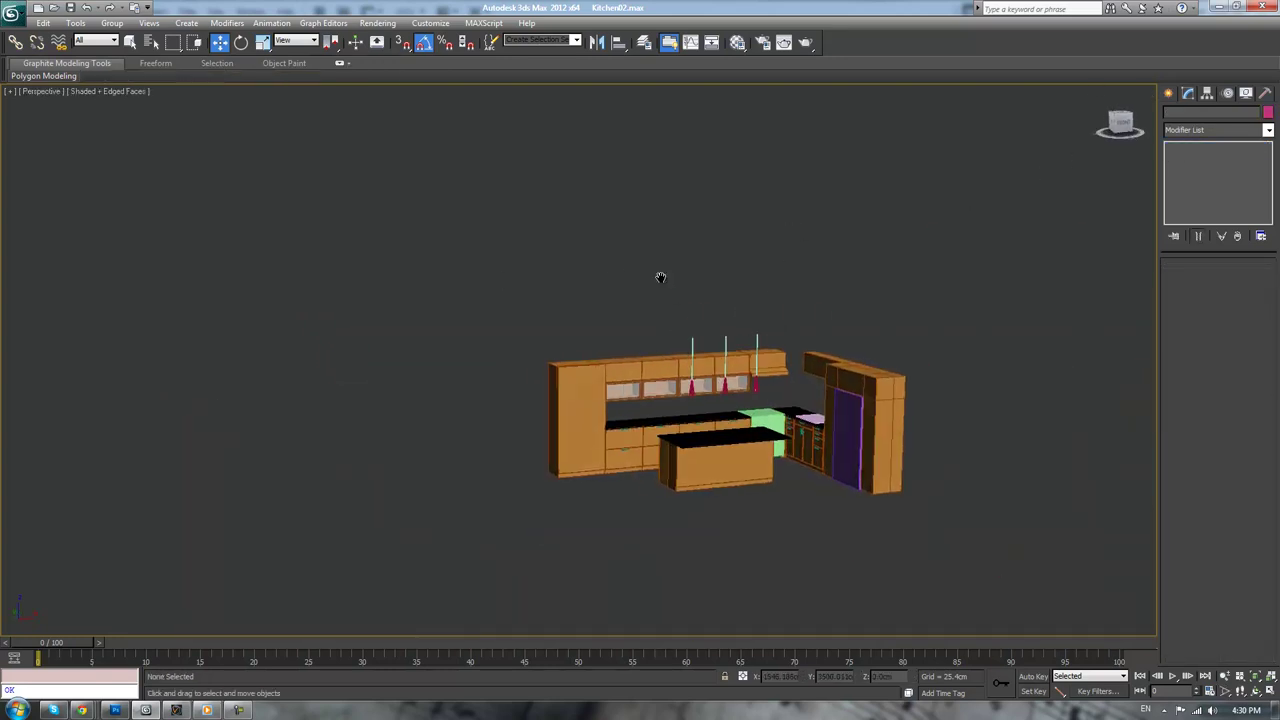
scroll(660, 280, "up", 10)
middle_click_drag(636, 214, 695, 187)
scroll(657, 127, "down", 4)
scroll(694, 185, "up", 3)
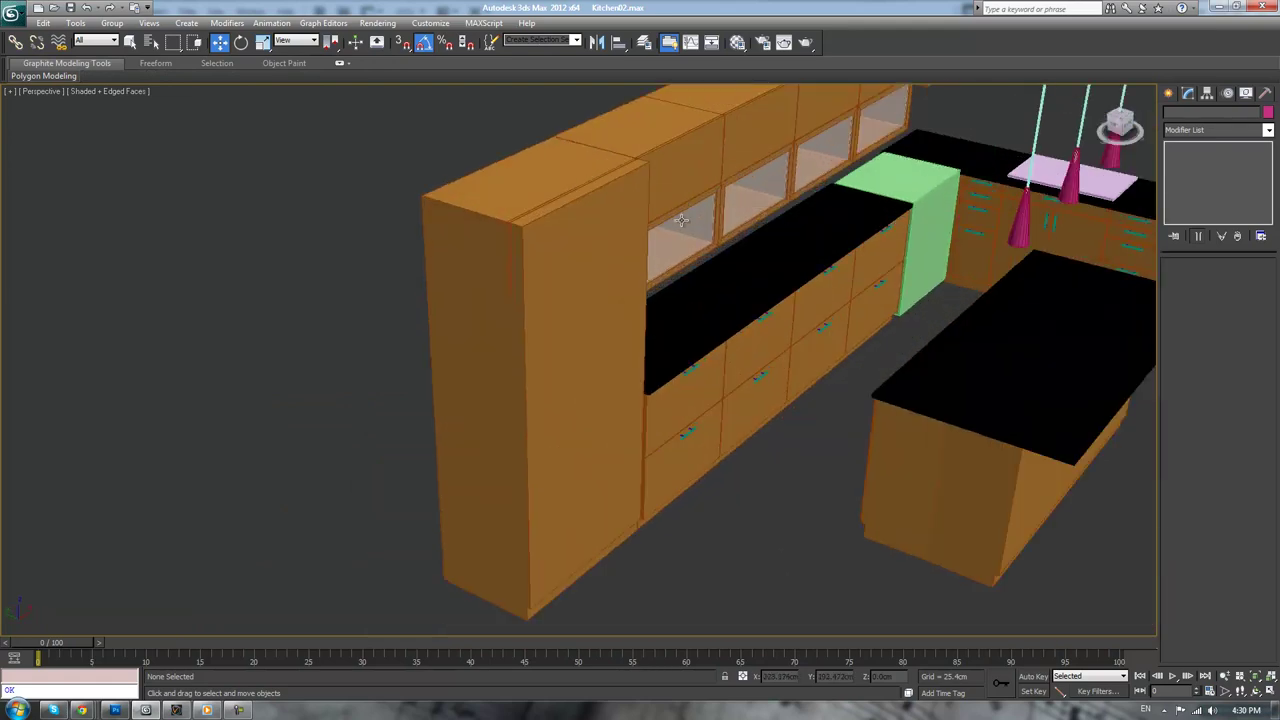
- Move the carcass's front vertices back along Y in the top view, to about Y -27.9 cm behind the cloned door
left_click(614, 302)
middle_click_drag(716, 307, 756, 298, "alt")
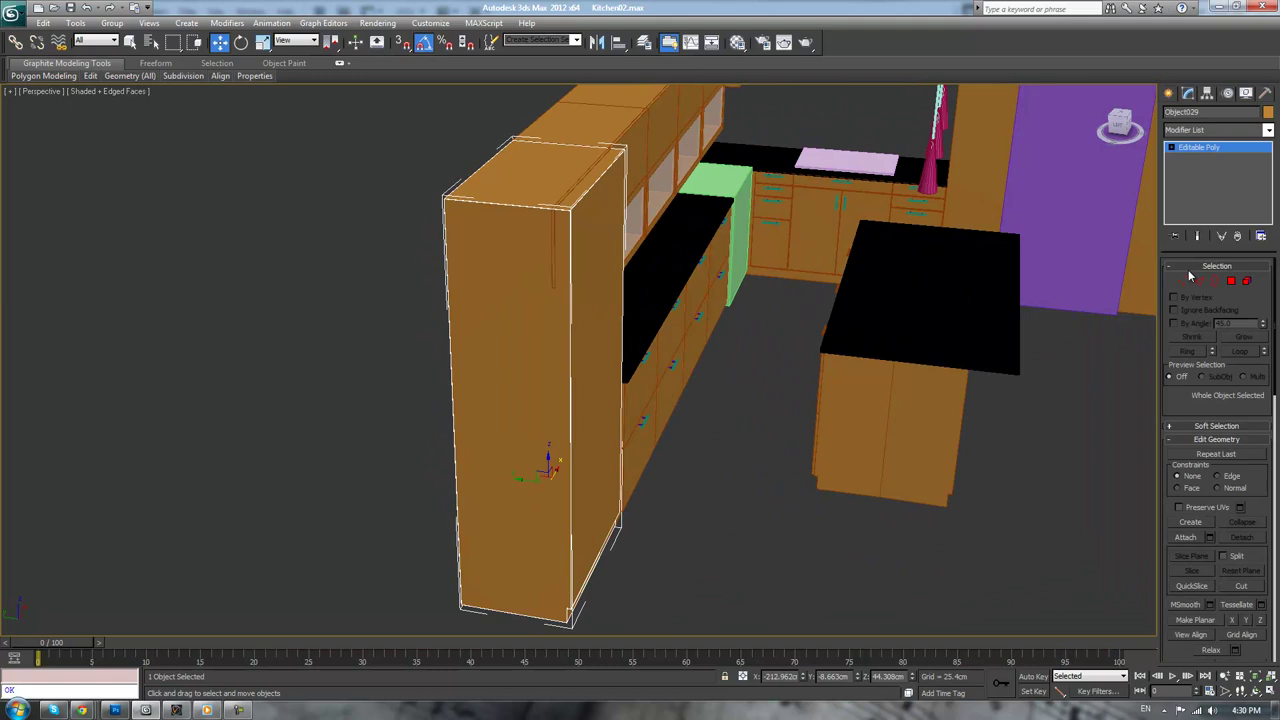
left_click(1183, 281)
middle_click_drag(770, 380, 734, 375, "alt")
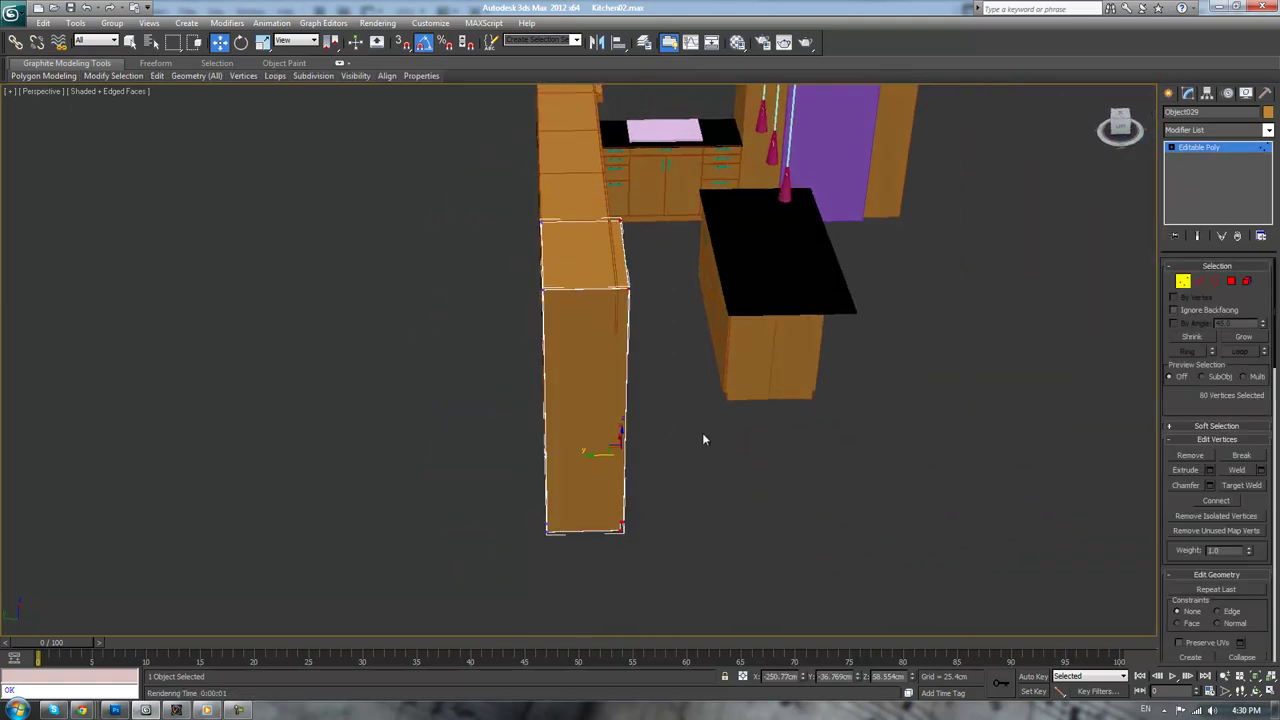
key("t")
scroll(463, 377, "up", 5)
middle_click_drag(470, 451, 573, 321)
scroll(573, 321, "up", 2)
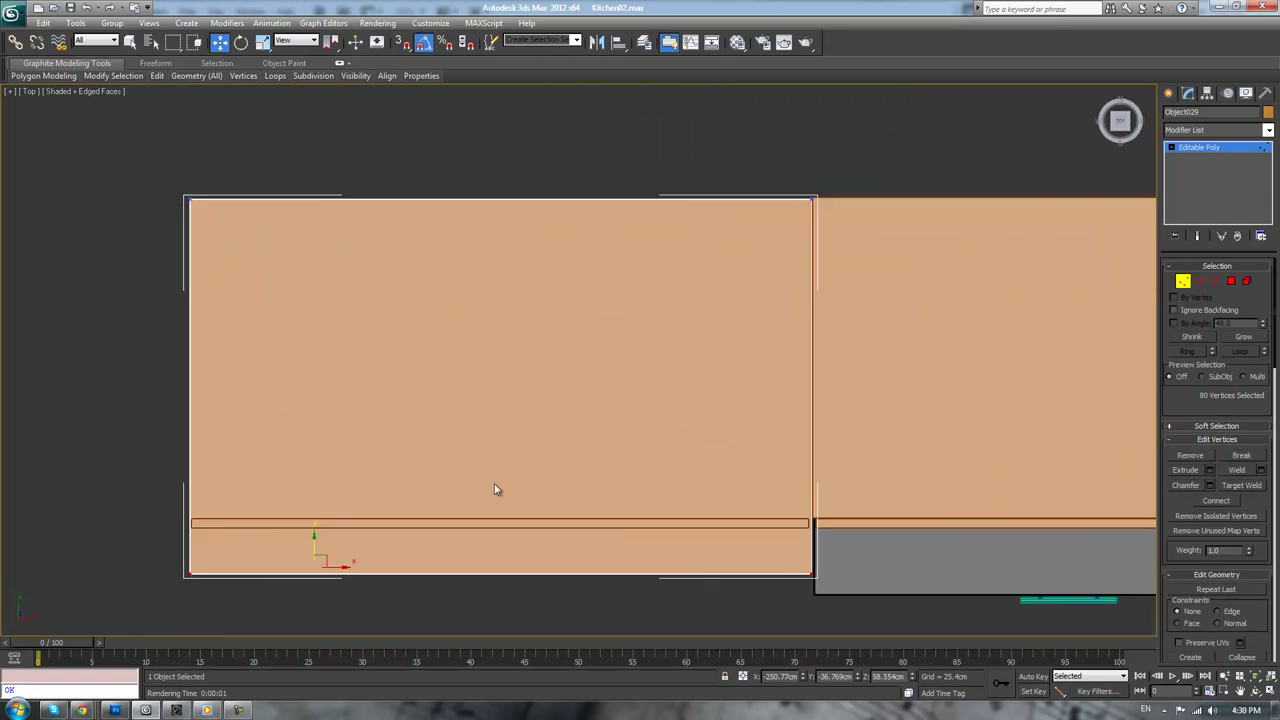
left_click_drag(313, 544, 318, 485)
- Shift the front vertices another -0.1 cm or so along Y to align them with the neighbouring cabinet front, and finish vertex editing
scroll(657, 531, "up", 3)
scroll(843, 505, "up", 4)
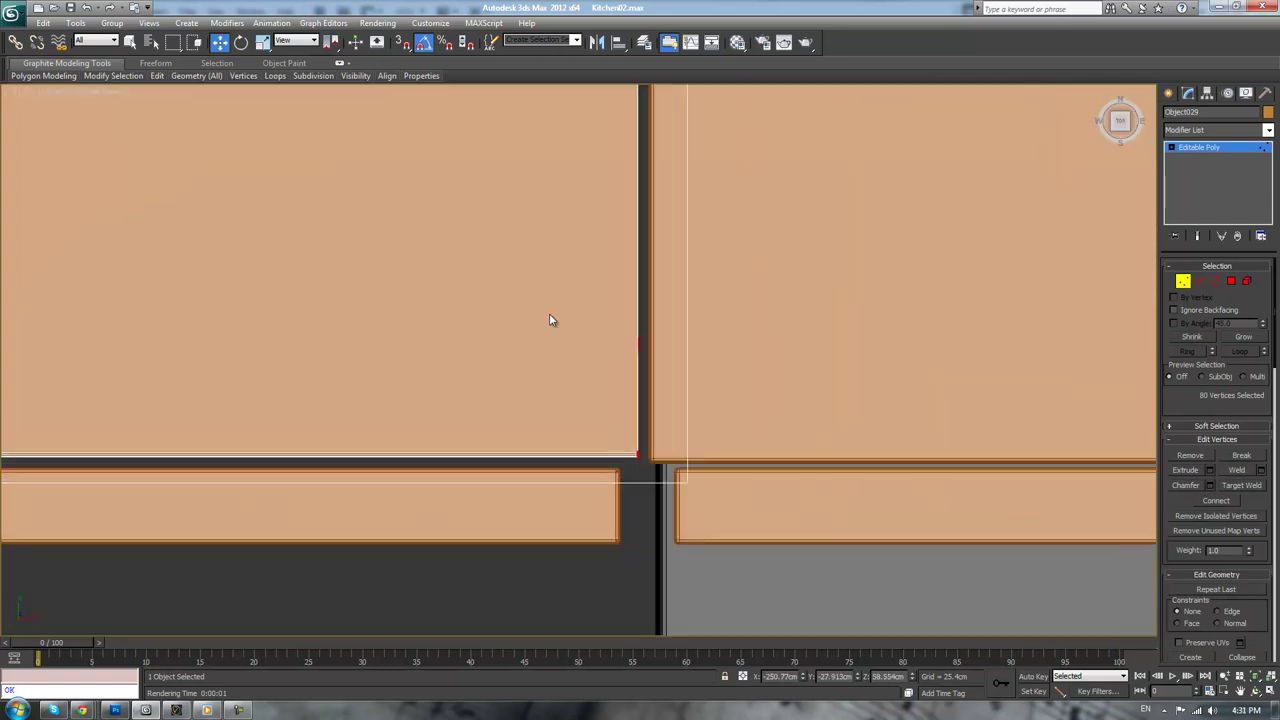
left_click_drag(634, 455, 636, 460)
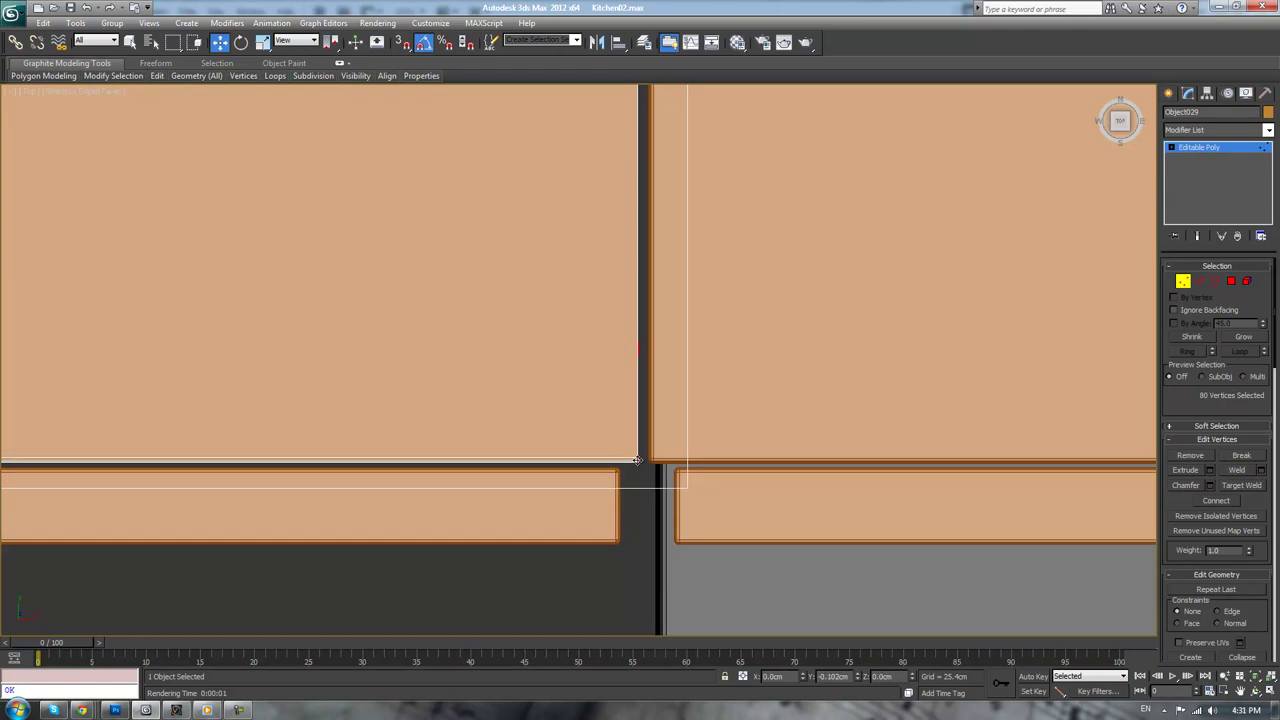
left_click(600, 594)
scroll(600, 594, "down", 2)
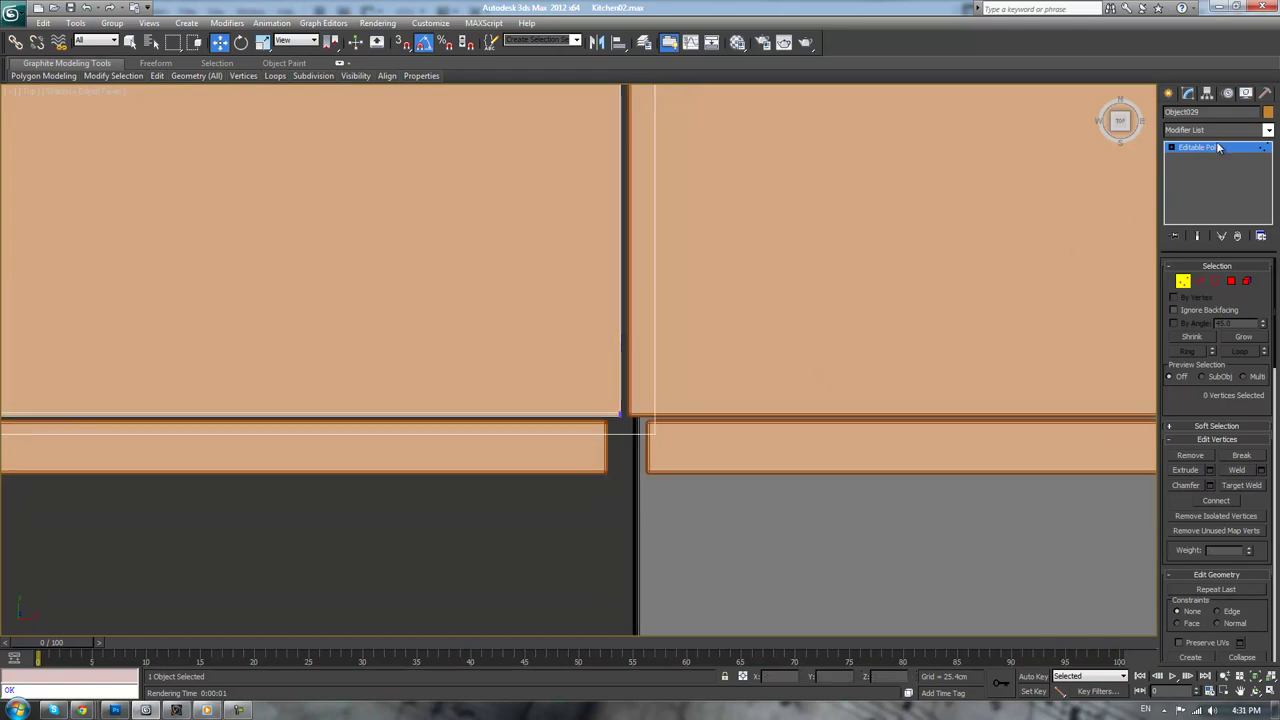
left_click(595, 557)
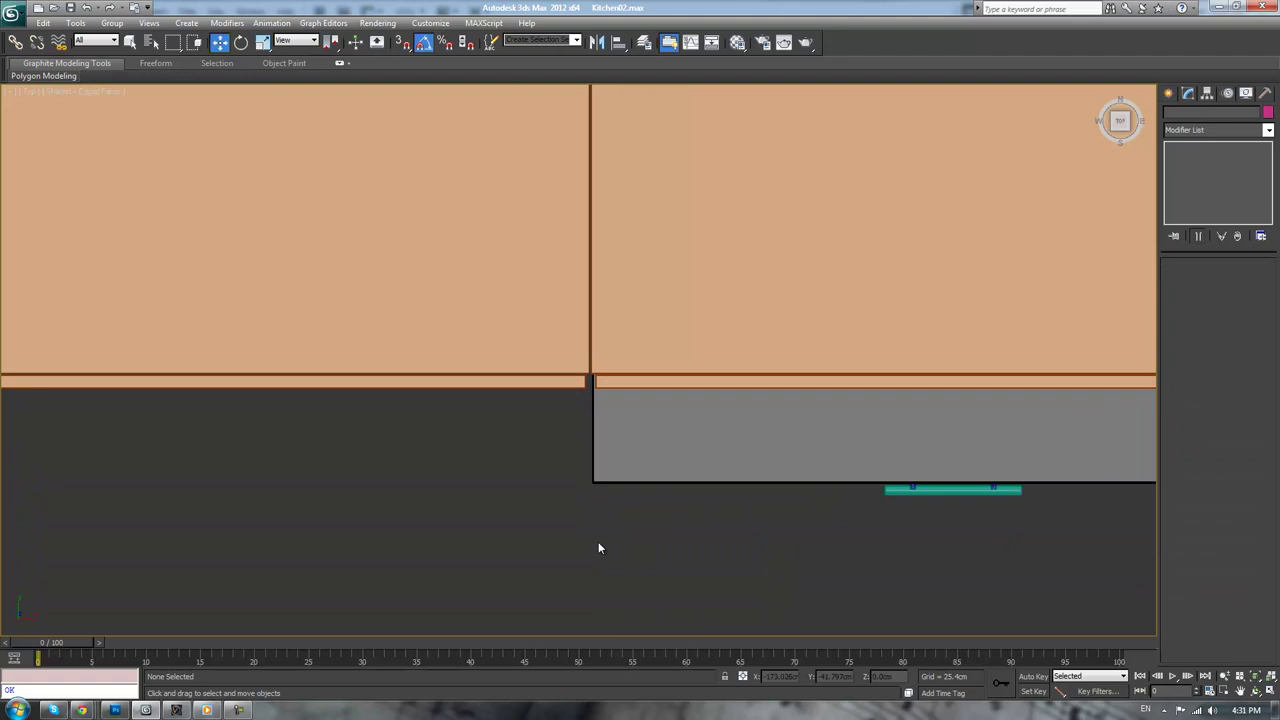
- Examine the reshaped tall unit and its junction with the wall and base cabinets in the perspective view
key("p")
scroll(625, 465, "down", 6)
mouse_move(613, 428)
middle_mouse_down()
mouse_move(567, 476)
mouse_move(630, 441)
middle_mouse_up()
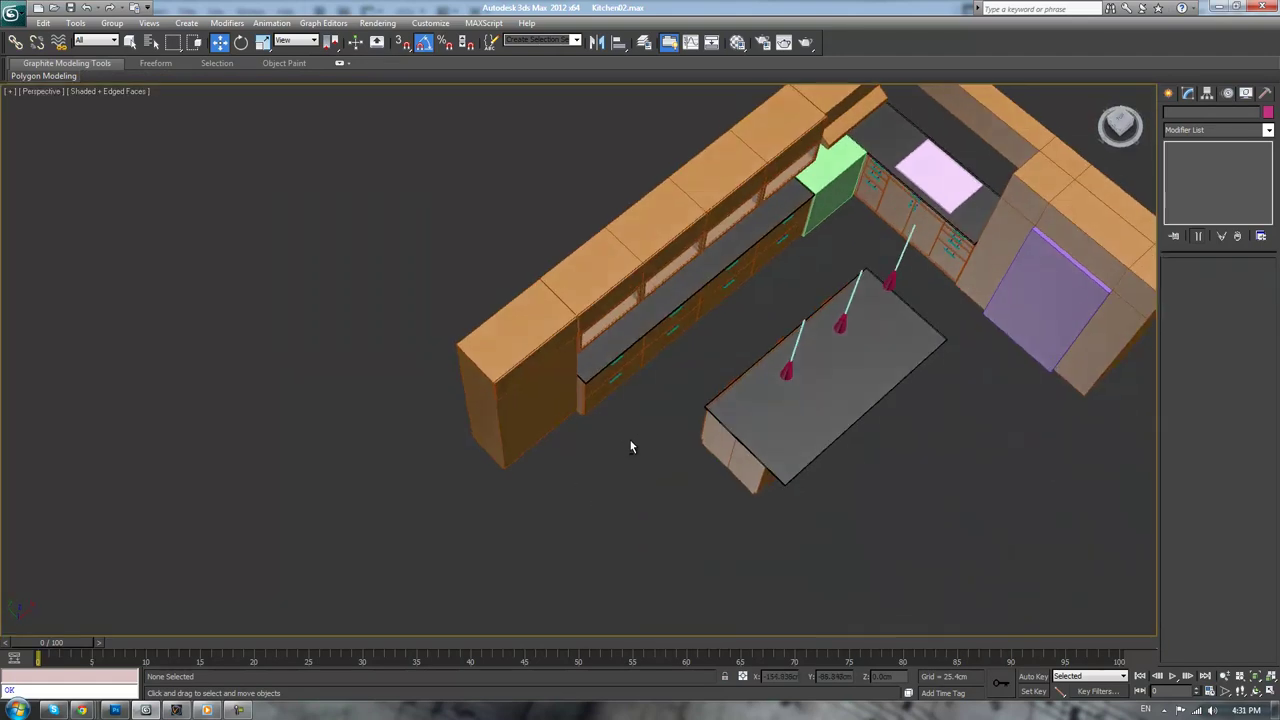
key("shift+z")
key("shift+z")
key("shift+z")
key("shift+z")
key("shift+z")
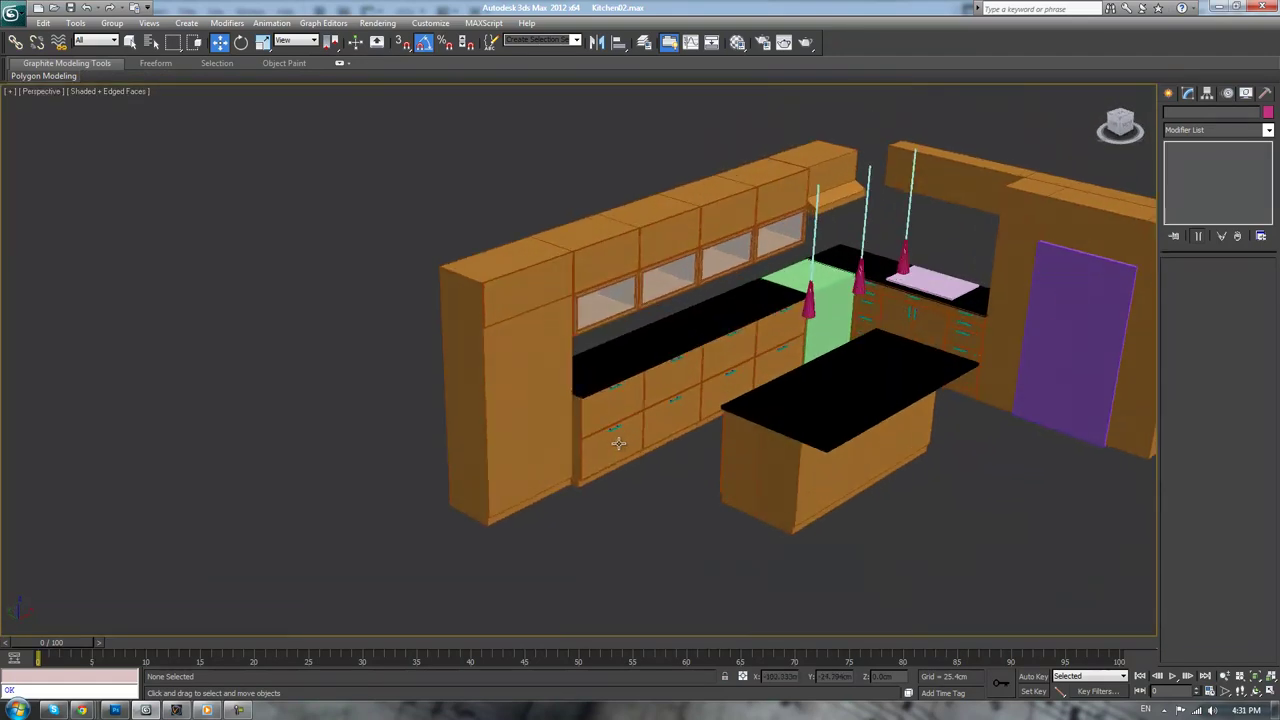
scroll(618, 443, "up", 6)
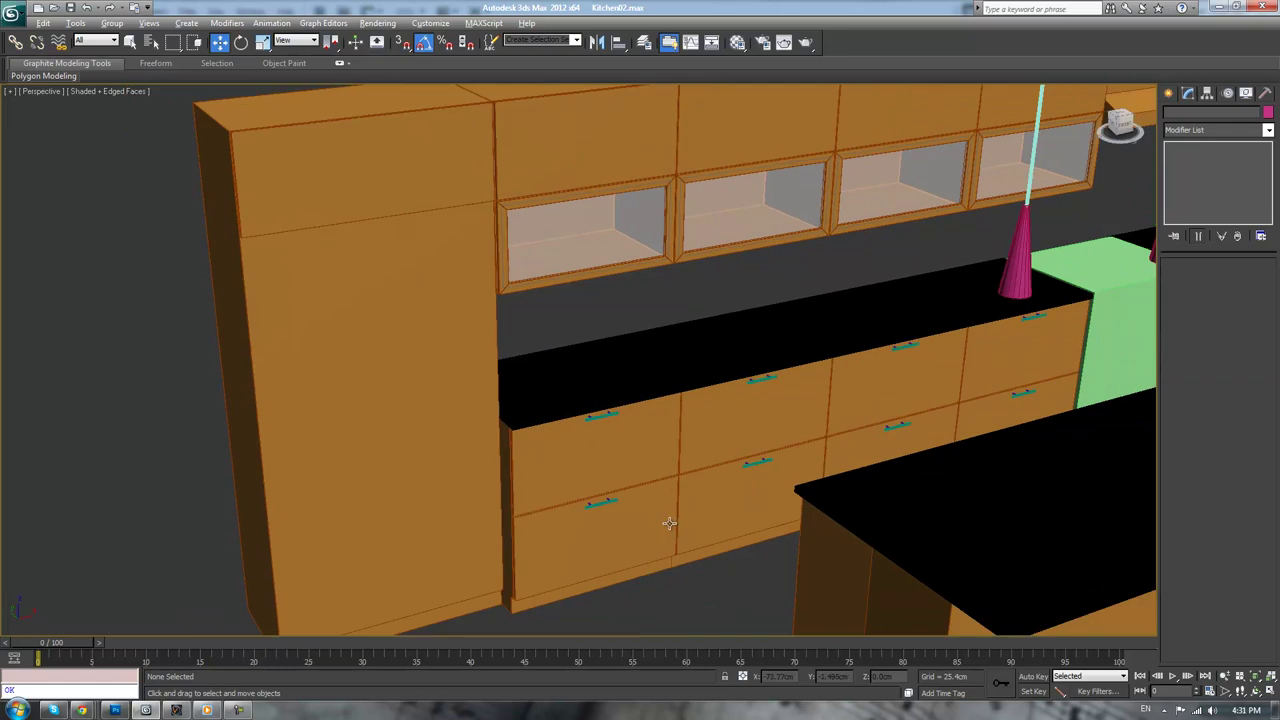
middle_click_drag(669, 523, 655, 521, "alt")
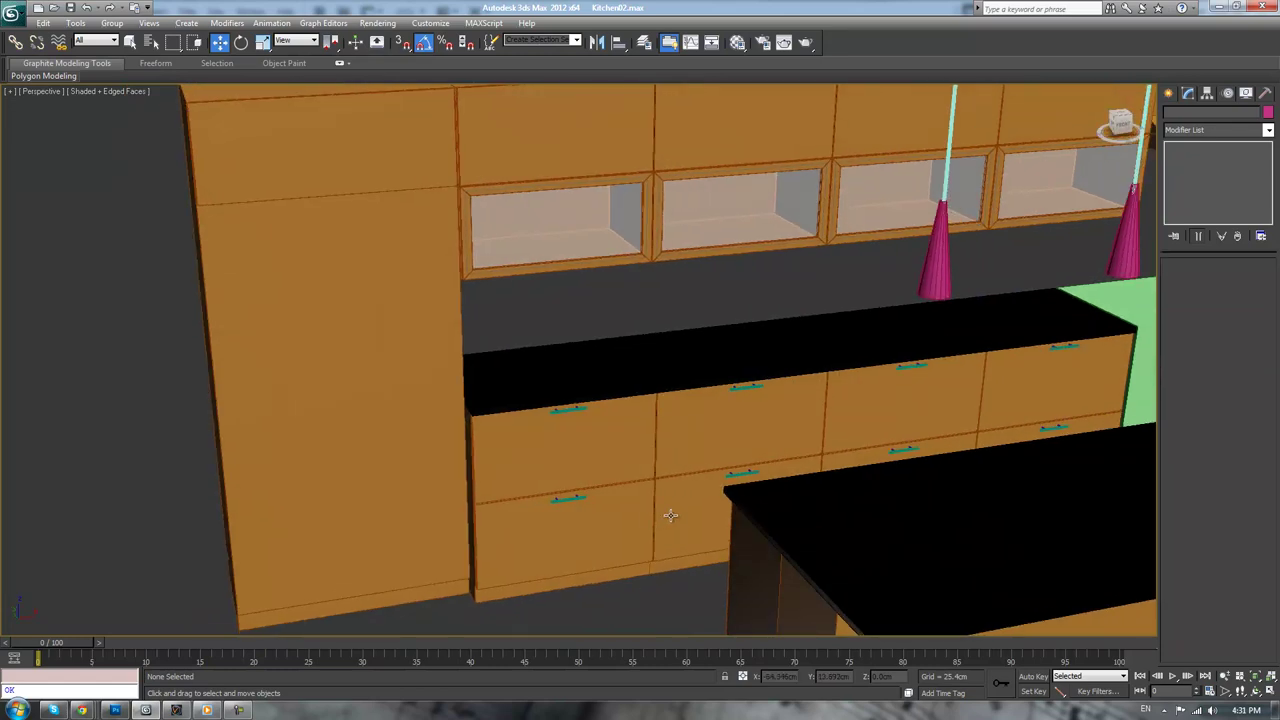
- Center the pivot of the tall unit's upper door to the door itself
left_click(386, 171)
middle_click_drag(386, 171, 540, 209, "alt")
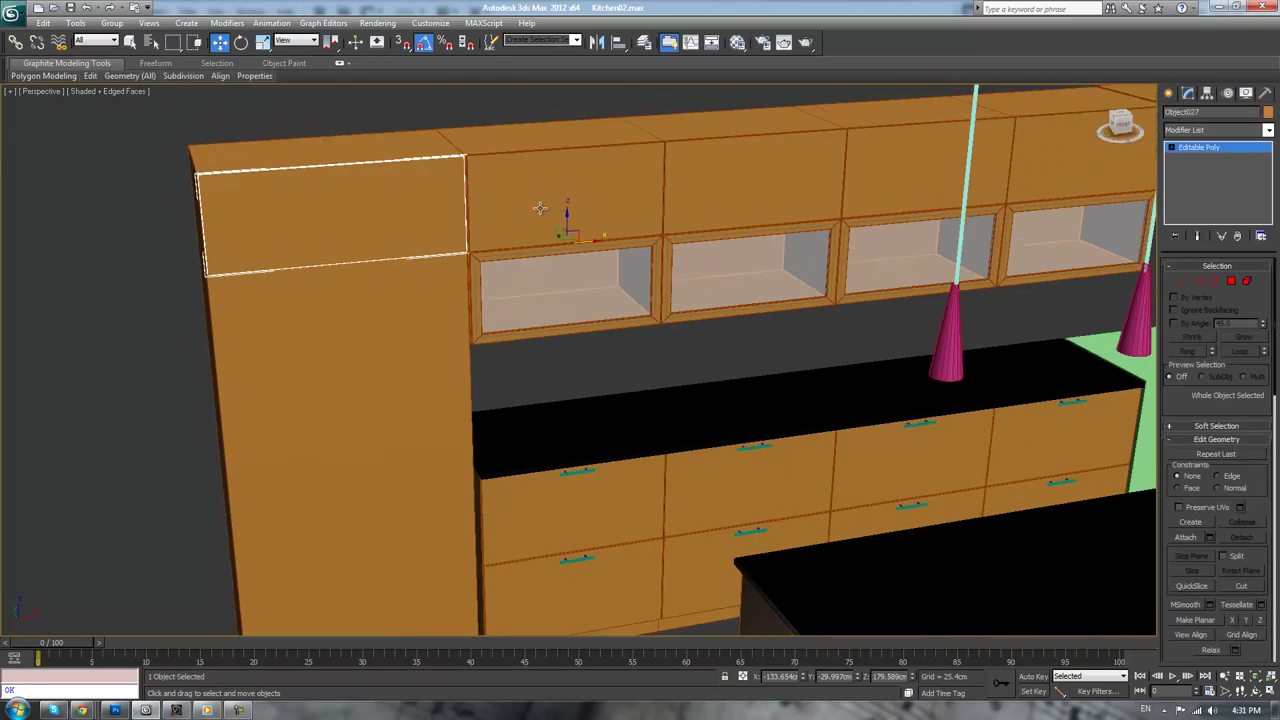
left_click(1207, 93)
left_click(1217, 177)
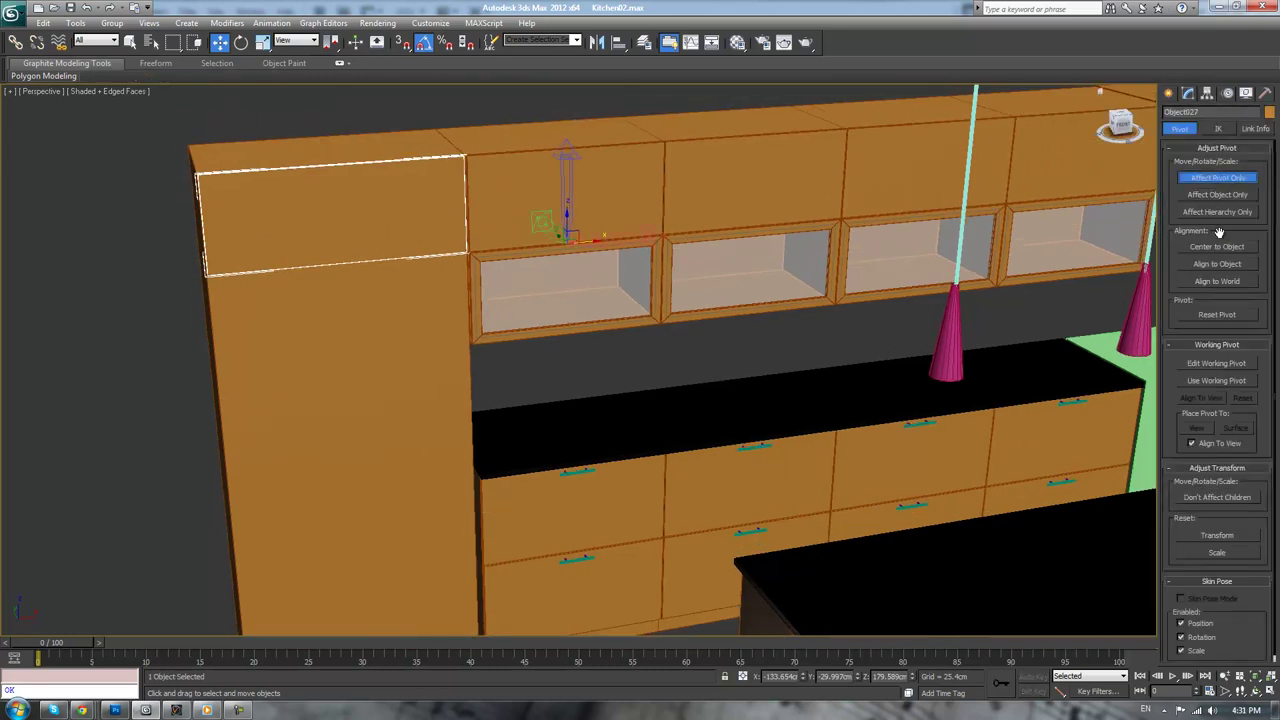
left_click(1217, 247)
left_click(1217, 177)
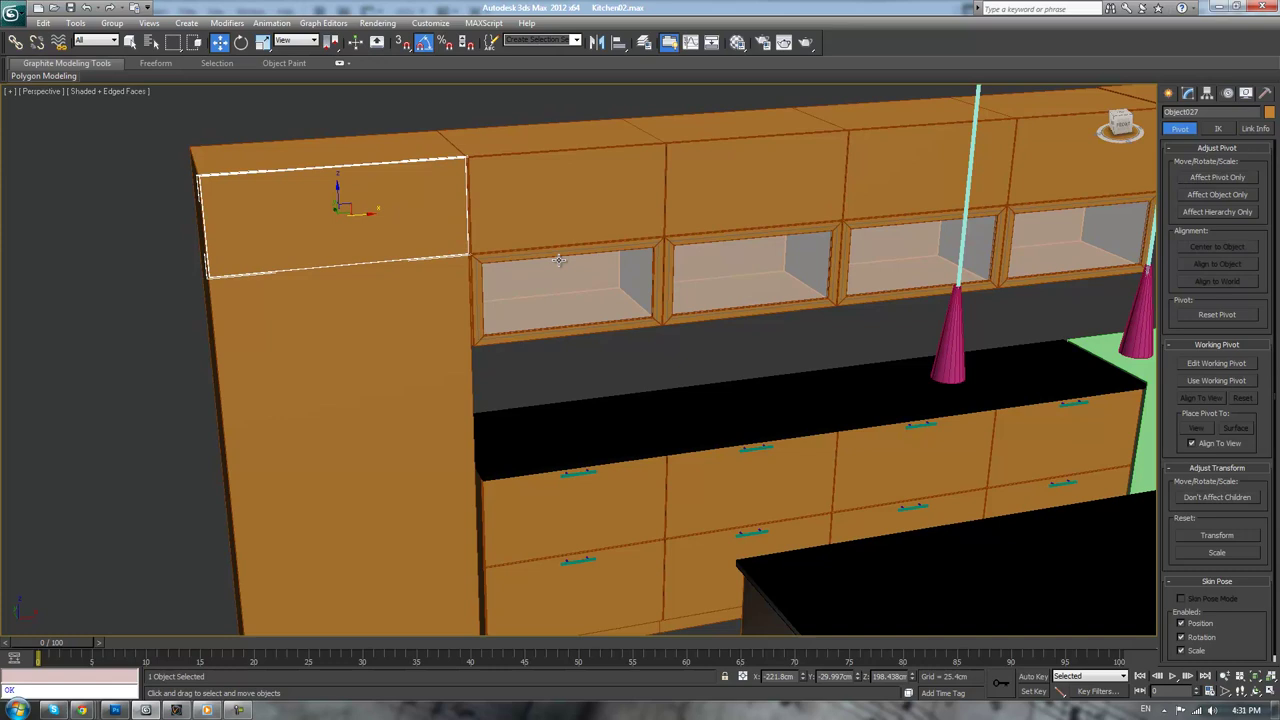
- Clone the upper door rotated -90° about Y, and place it below on the drawer side, at about X -193.1, Z 125.6 cm
key("e")
left_click_drag(308, 196, 296, 267, "shift")
left_click(636, 410)
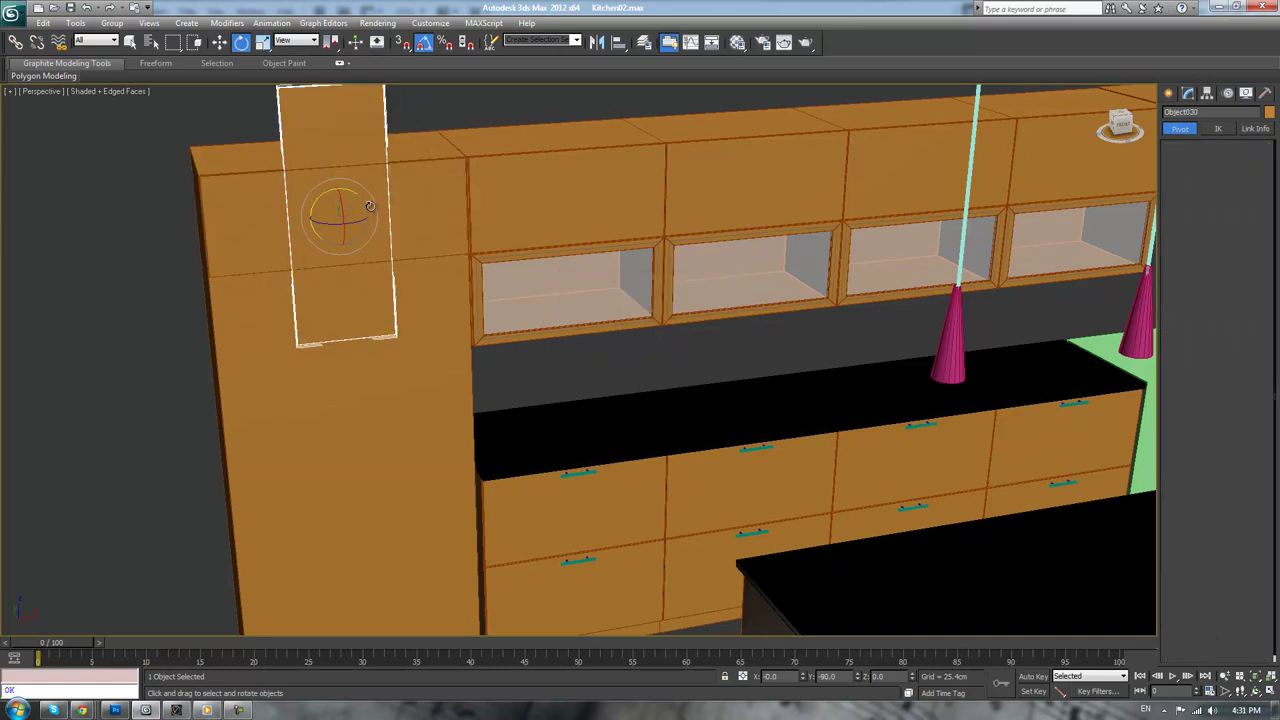
key("w")
mouse_move(344, 207)
left_mouse_down()
mouse_move(437, 381)
mouse_move(304, 395)
left_mouse_up()
left_click(687, 406)
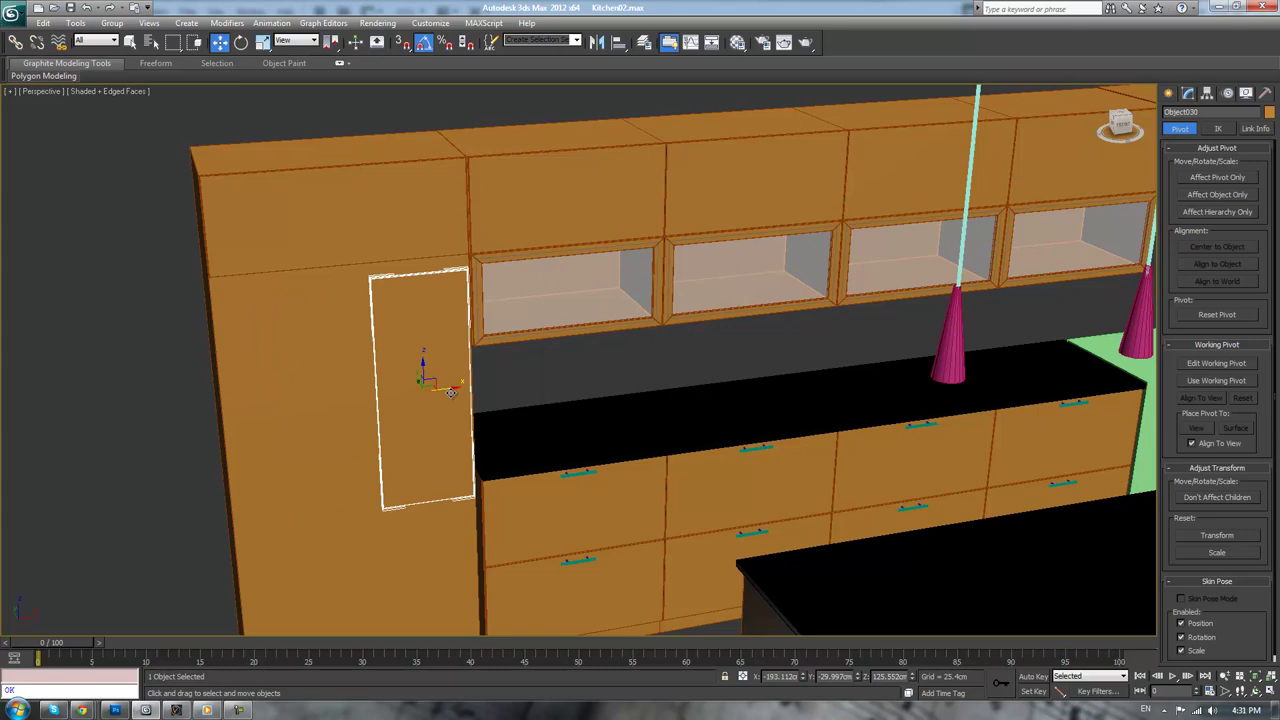
- Raise the cloned door's top vertices in the front view to just below the upper door, at about Z 179.3 cm
middle_click_drag(566, 306, 551, 280, "alt")
middle_click_drag(537, 347, 553, 350)
key("f")
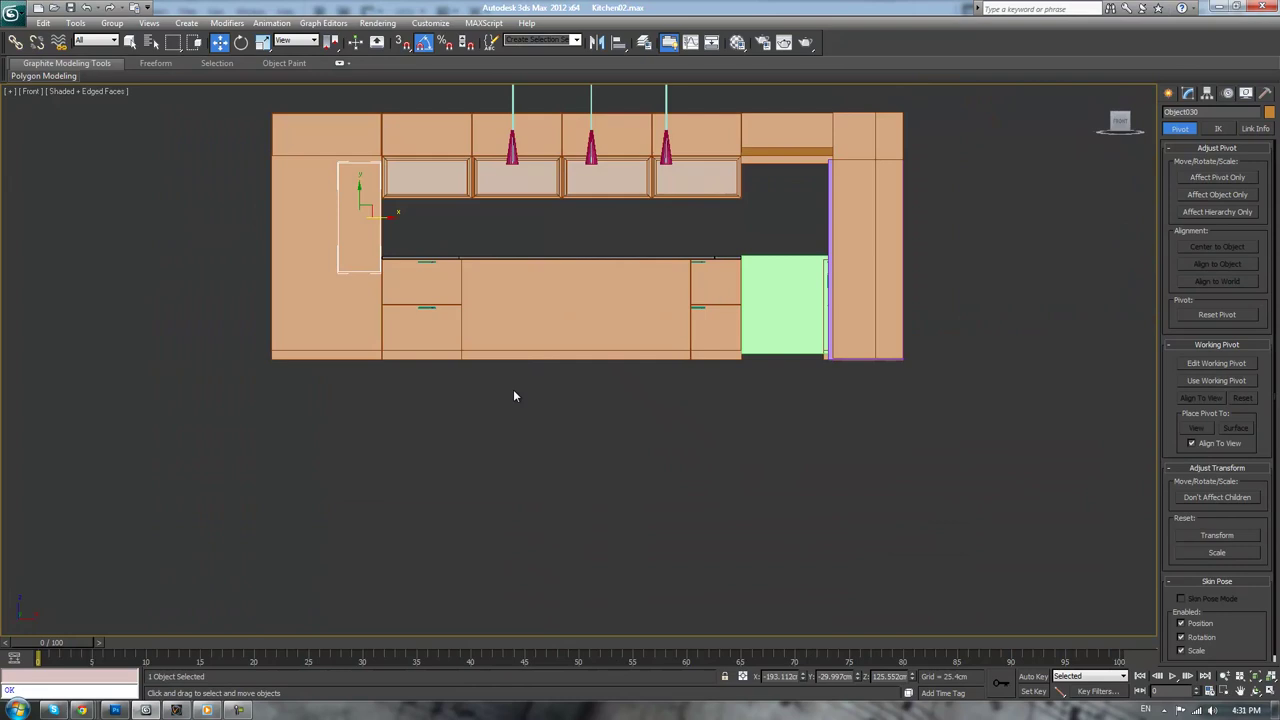
key("z")
middle_click_drag(363, 246, 362, 345)
middle_click_drag(468, 343, 434, 291)
key("1")
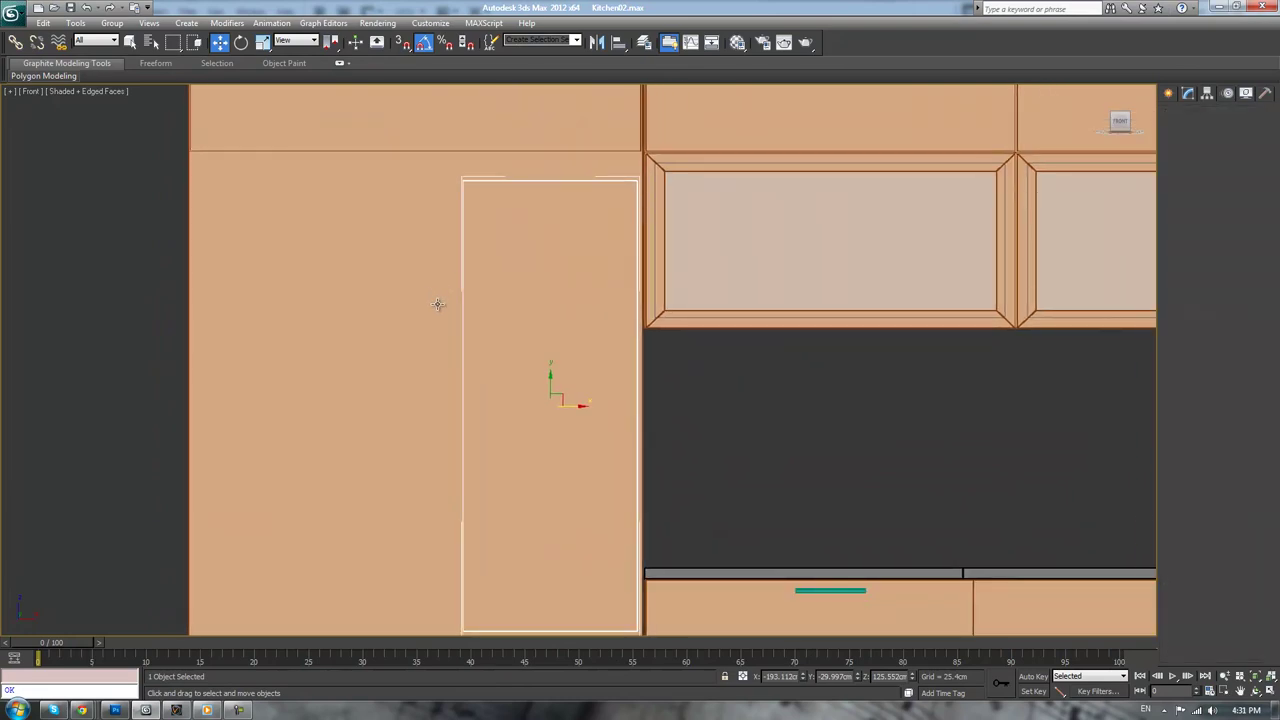
left_click_drag(418, 120, 677, 252)
scroll(642, 223, "up", 3)
middle_click_drag(642, 223, 594, 429)
scroll(586, 372, "up", 3)
middle_click_drag(586, 372, 608, 423)
left_click_drag(255, 352, 286, 243)
- Move the cloned door's vertices on the drawer side along X to the carcass edge, at about X -174.0 cm
scroll(391, 354, "down", 5)
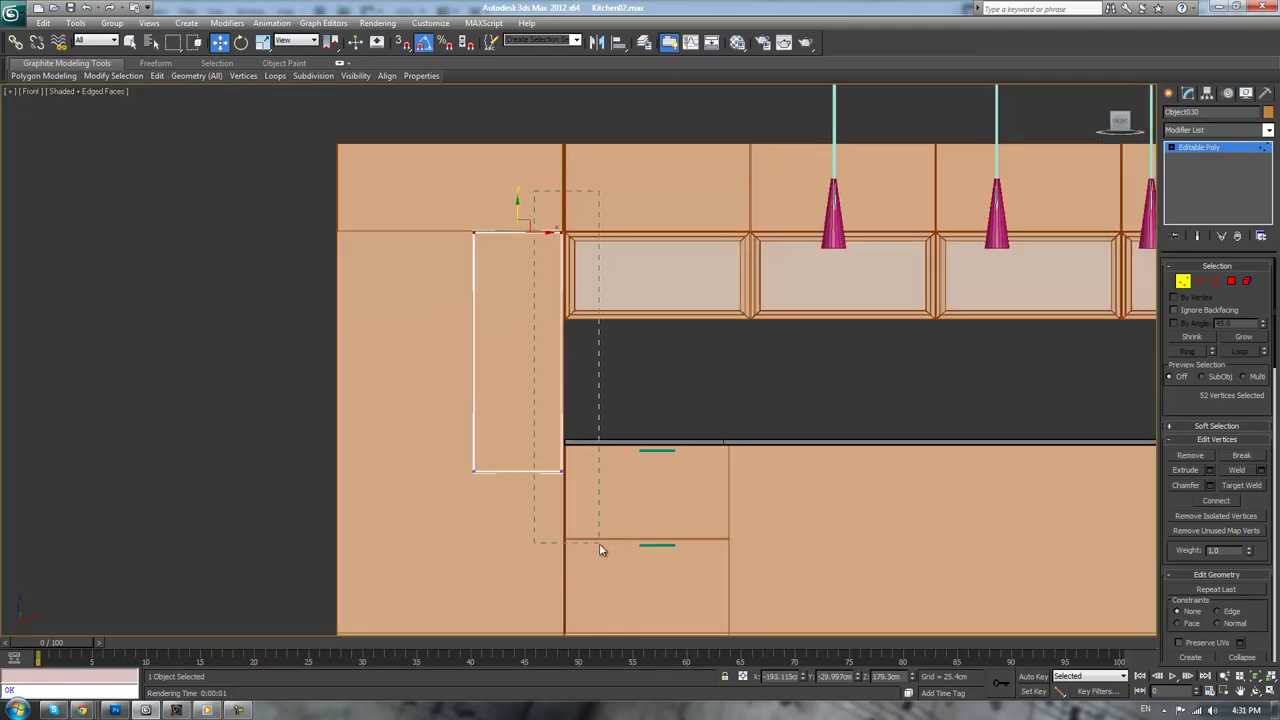
scroll(599, 549, "up", 6)
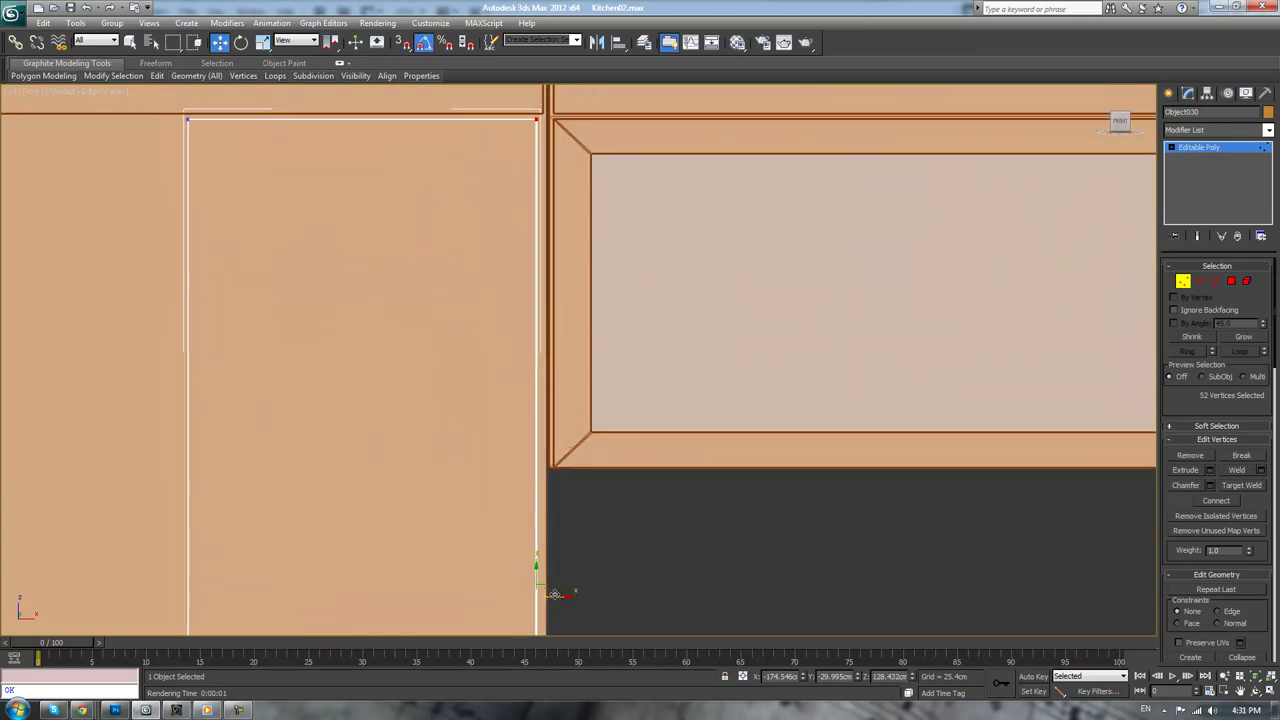
scroll(557, 597, "down", 4)
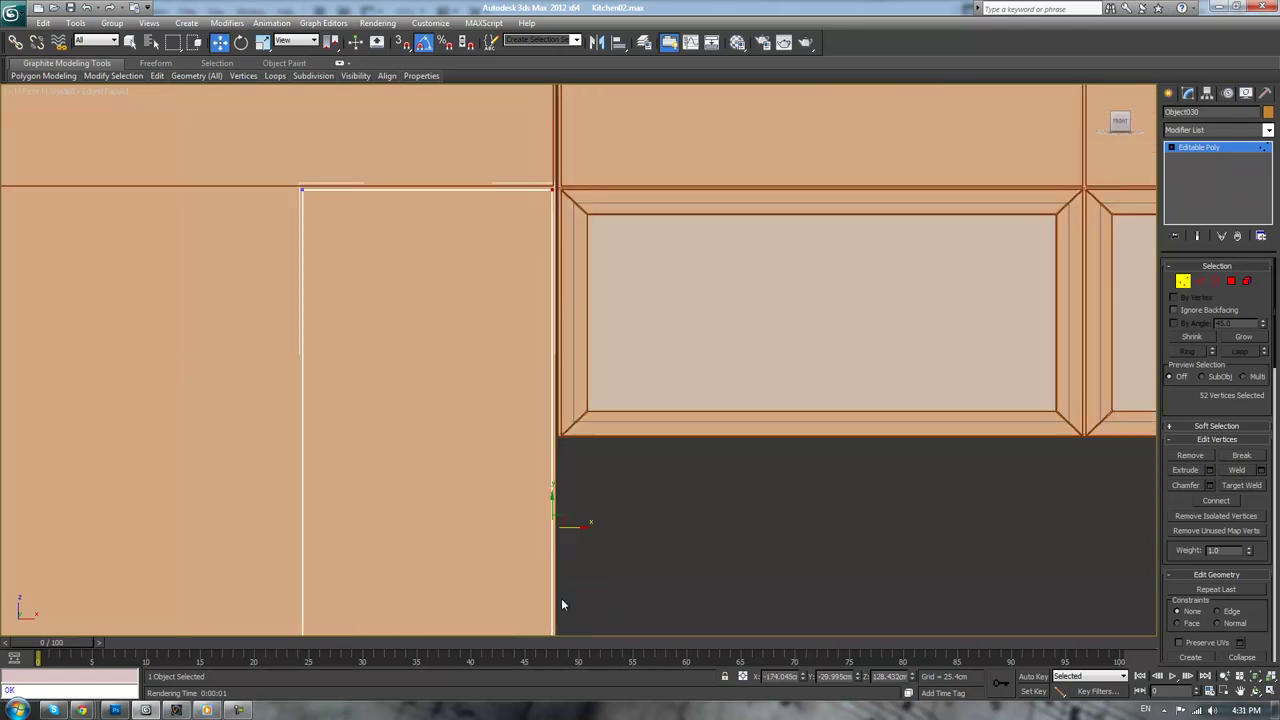
middle_click_drag(550, 596, 524, 444)
- Lower the cloned door's bottom vertices to the plinth line, at about Z 8.6 cm
left_click_drag(585, 447, 585, 447)
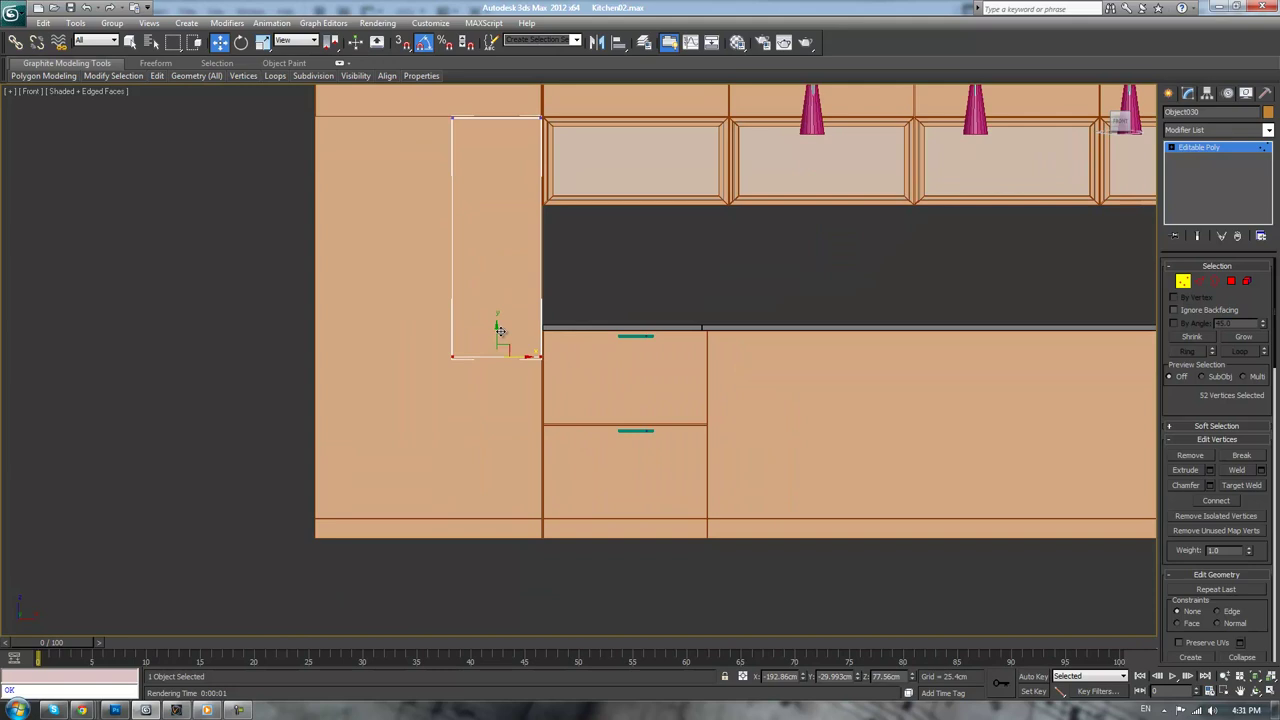
left_click_drag(496, 330, 526, 488)
scroll(526, 500, "up", 3)
middle_click_drag(525, 550, 641, 441)
scroll(520, 495, "up", 1)
scroll(505, 538, "up", 3)
left_click_drag(622, 458, 636, 502)
scroll(600, 455, "down", 6)
scroll(603, 415, "up", 2)
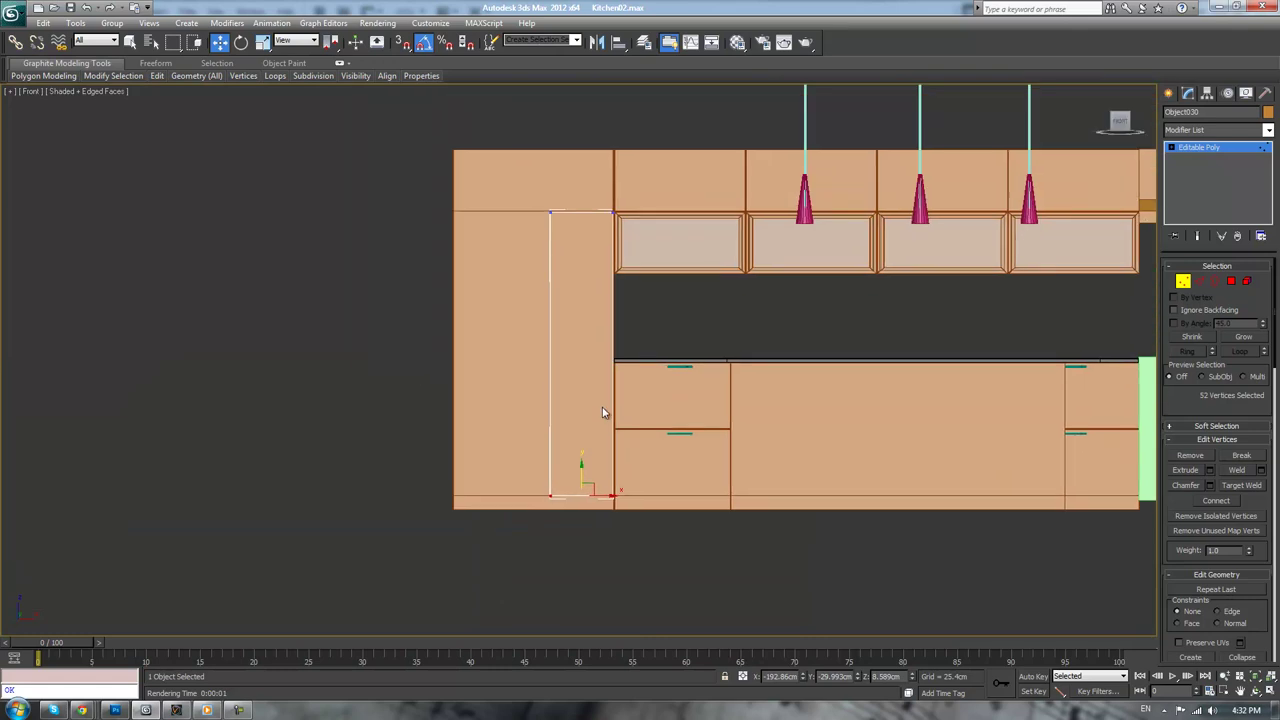
- Widen the tall door by moving its inner vertices to the middle of the unit, and finish vertex editing
left_click_drag(503, 160, 590, 557)
left_click_drag(569, 357, 554, 356)
left_click(1205, 148)
- Copy the tall door along X to the unit's outer half and tighten the gap between the doors, at about X -240.3 cm
scroll(622, 336, "up", 2)
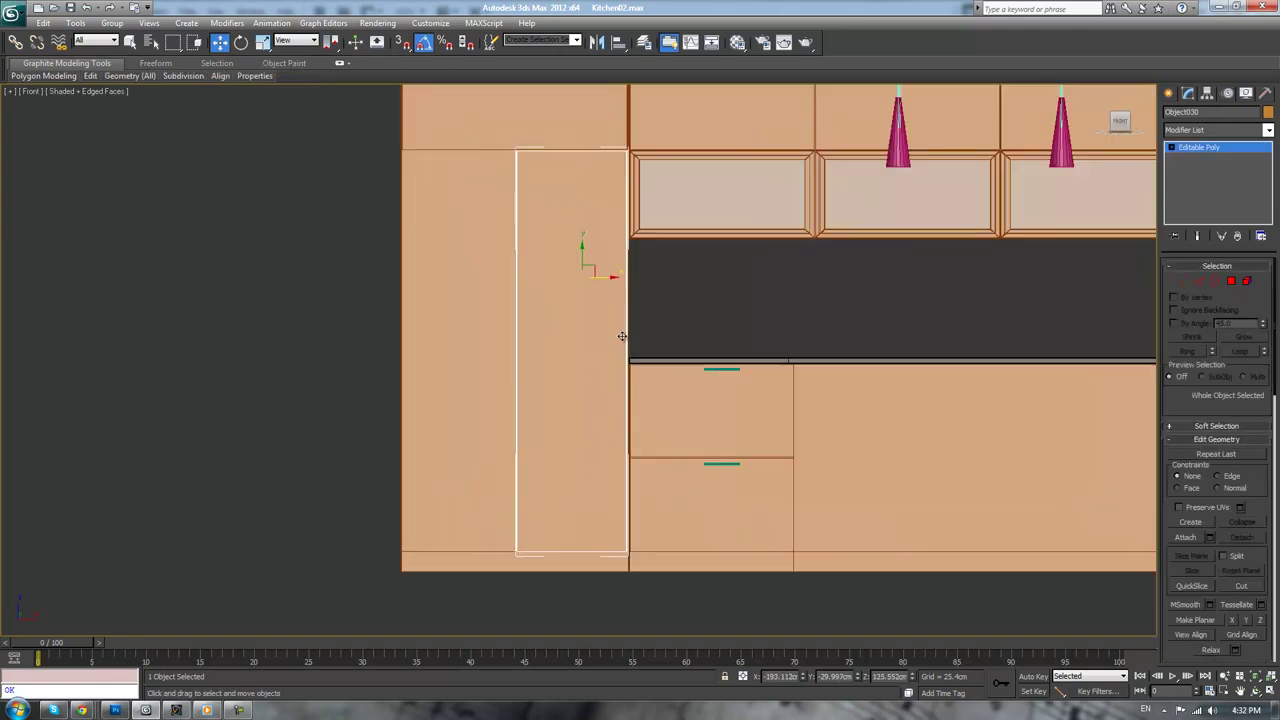
mouse_move(603, 278)
left_mouse_down("shift")
mouse_move(477, 286)
mouse_move(502, 289)
left_mouse_up("shift")
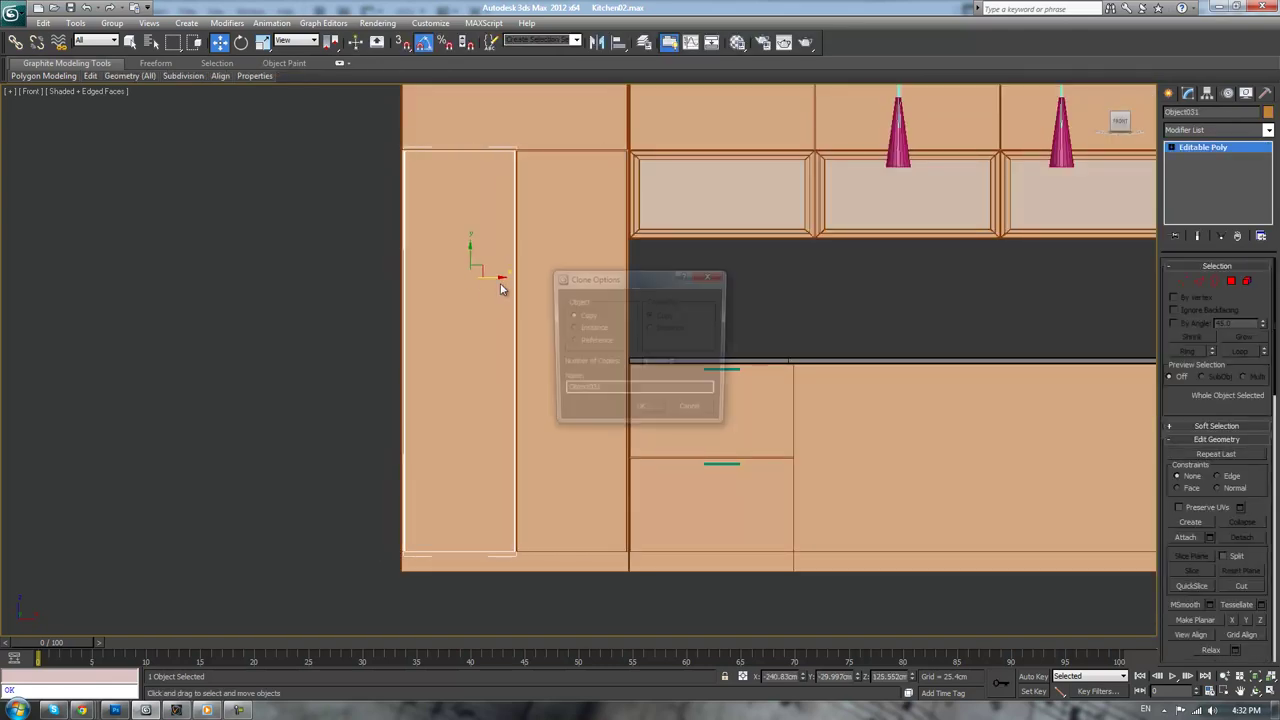
left_click(641, 413)
scroll(600, 297, "up", 6)
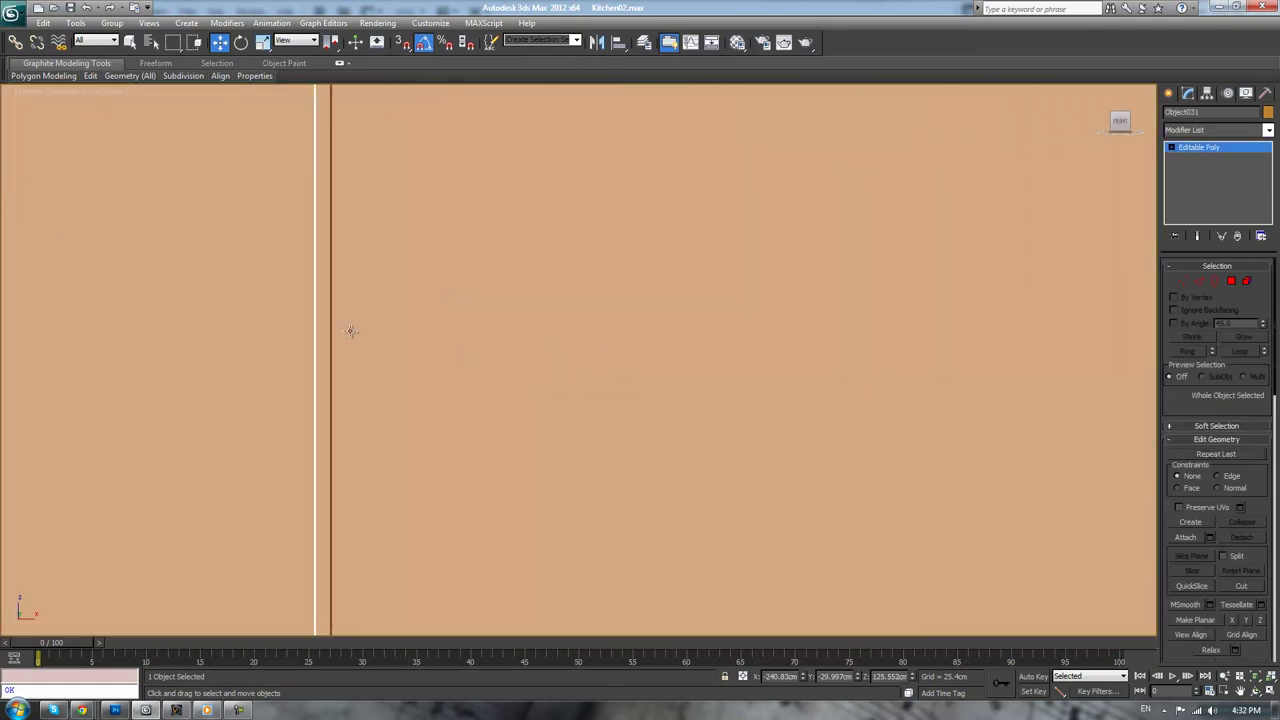
scroll(509, 357, "down", 5)
scroll(509, 375, "up", 6)
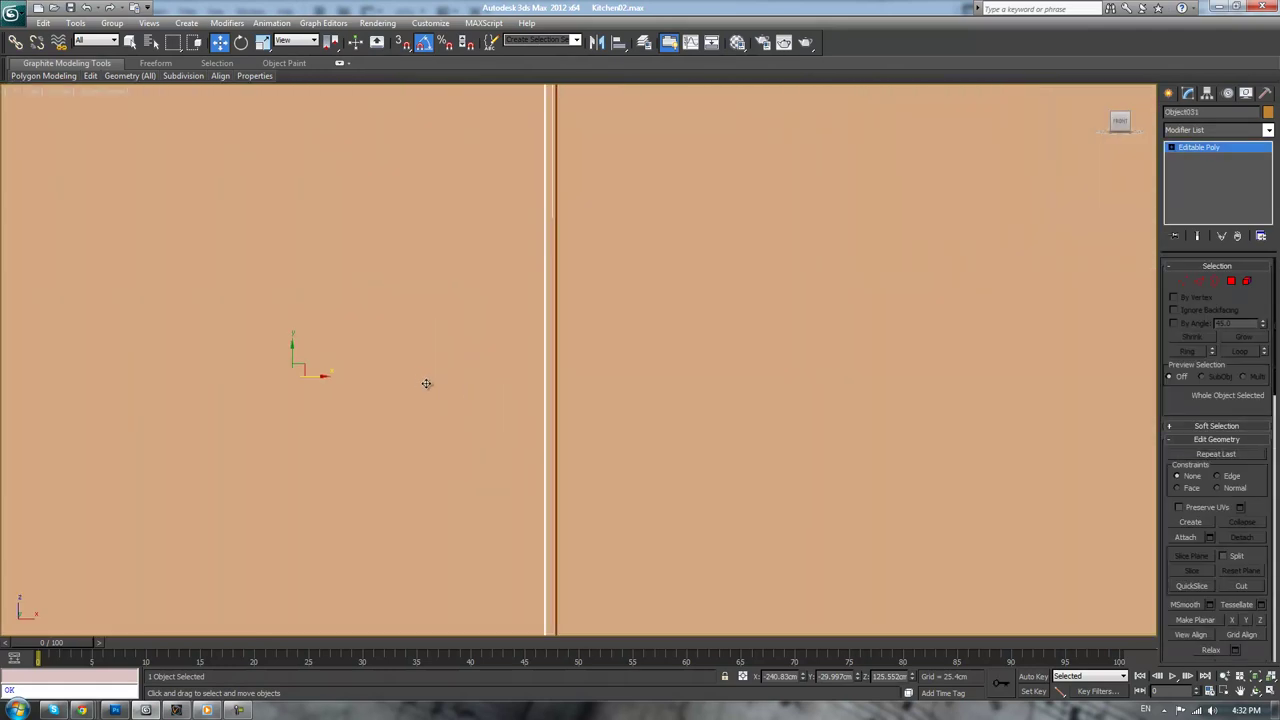
left_click_drag(310, 375, 318, 376)
scroll(314, 381, "down", 5)
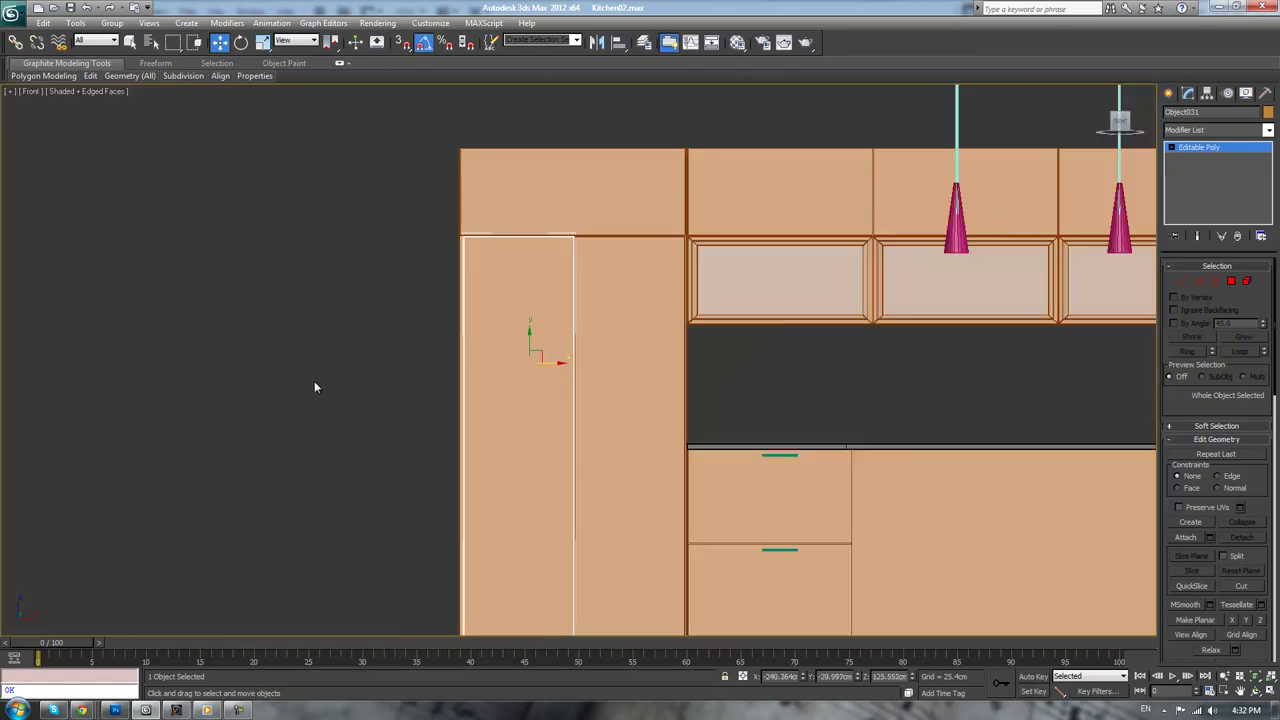
- Select both tall doors and shift them together about -0.49 cm along X to center them on the carcass
left_click(368, 385)
scroll(557, 400, "up", 2)
left_click(540, 374)
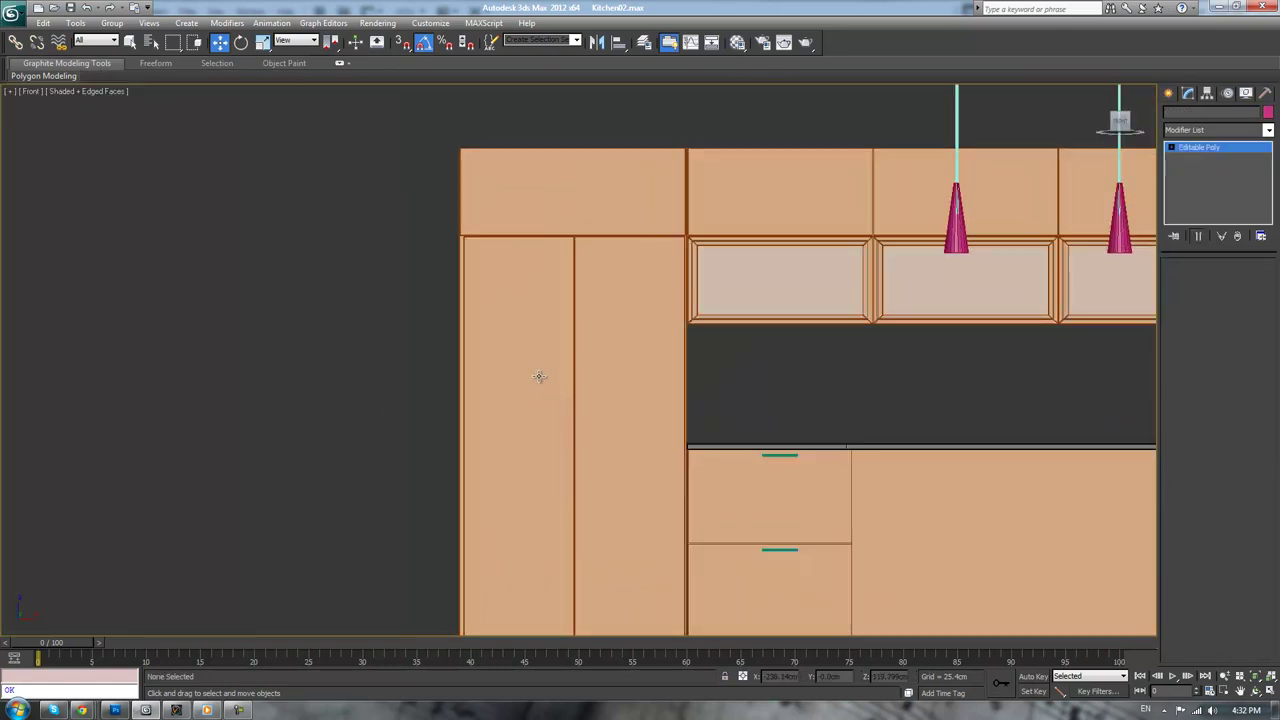
left_click(643, 351, "ctrl")
scroll(611, 362, "up", 3)
scroll(611, 362, "up", 2)
left_click_drag(470, 368, 460, 367)
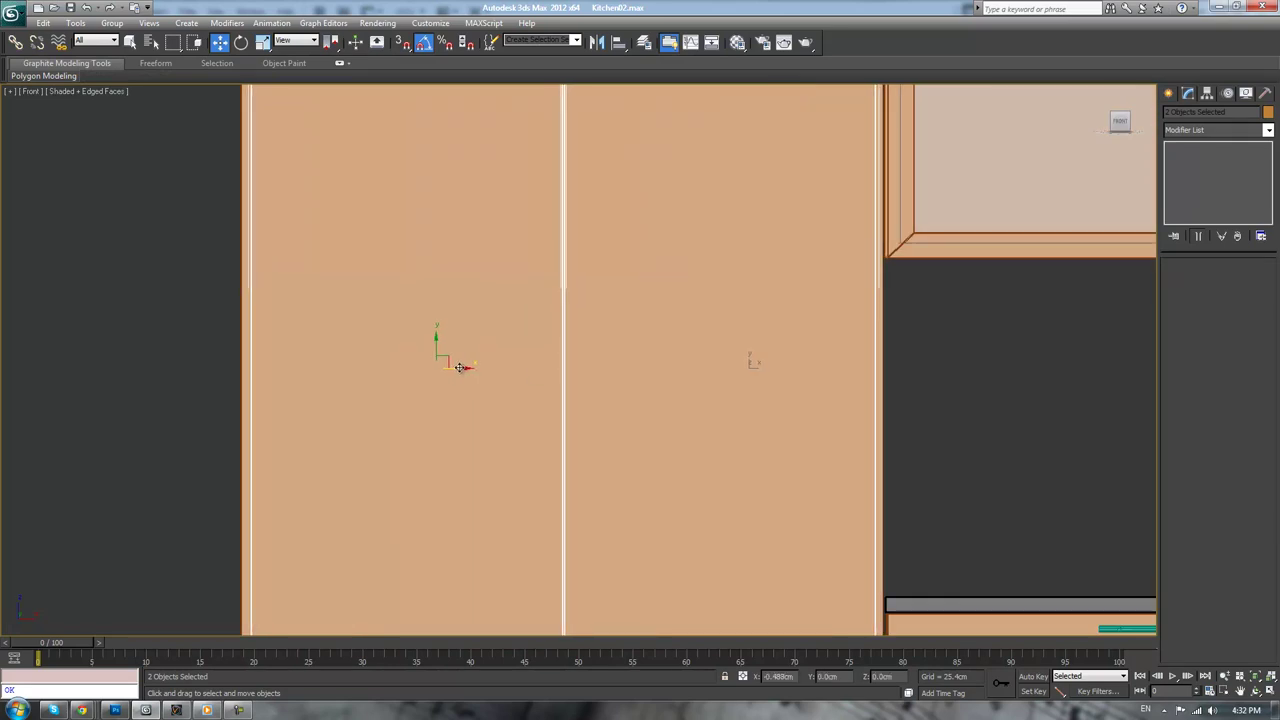
- Scale both tall doors slightly wider to fill the carcass width, and check their edges up close
scroll(457, 368, "down", 3)
key("r")
left_click_drag(613, 443, 613, 433)
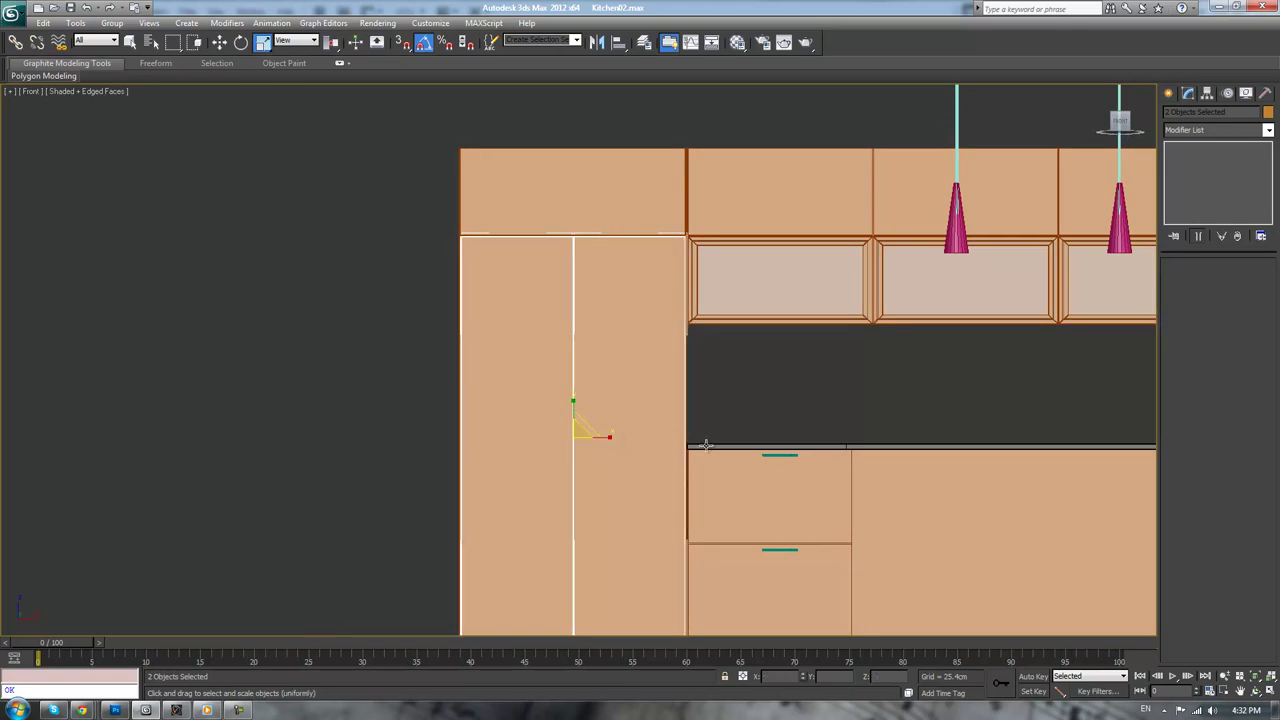
scroll(640, 420, "up", 6)
middle_click_drag(703, 652, 994, 486)
middle_click_drag(819, 315, 780, 188)
scroll(780, 382, "down", 3)
key("w")
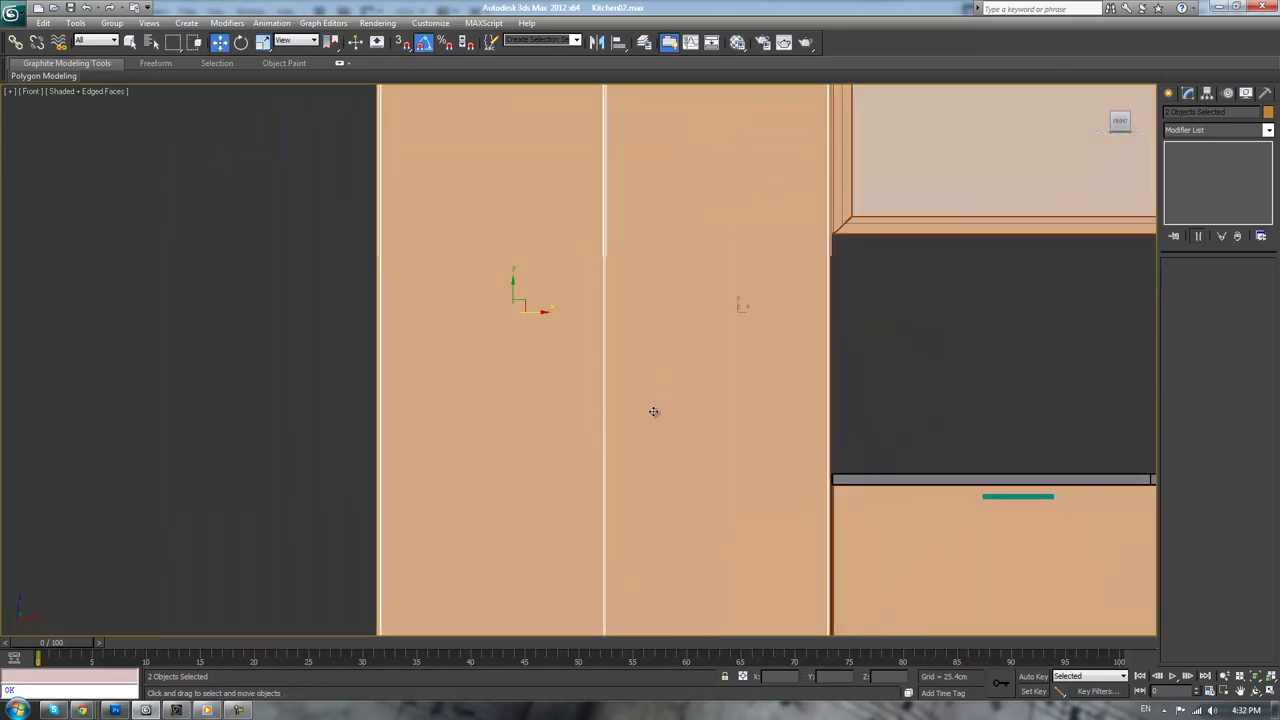
- Select both tall doors and nudge them slightly along X to even out the gaps at the carcass sides
left_click(538, 311)
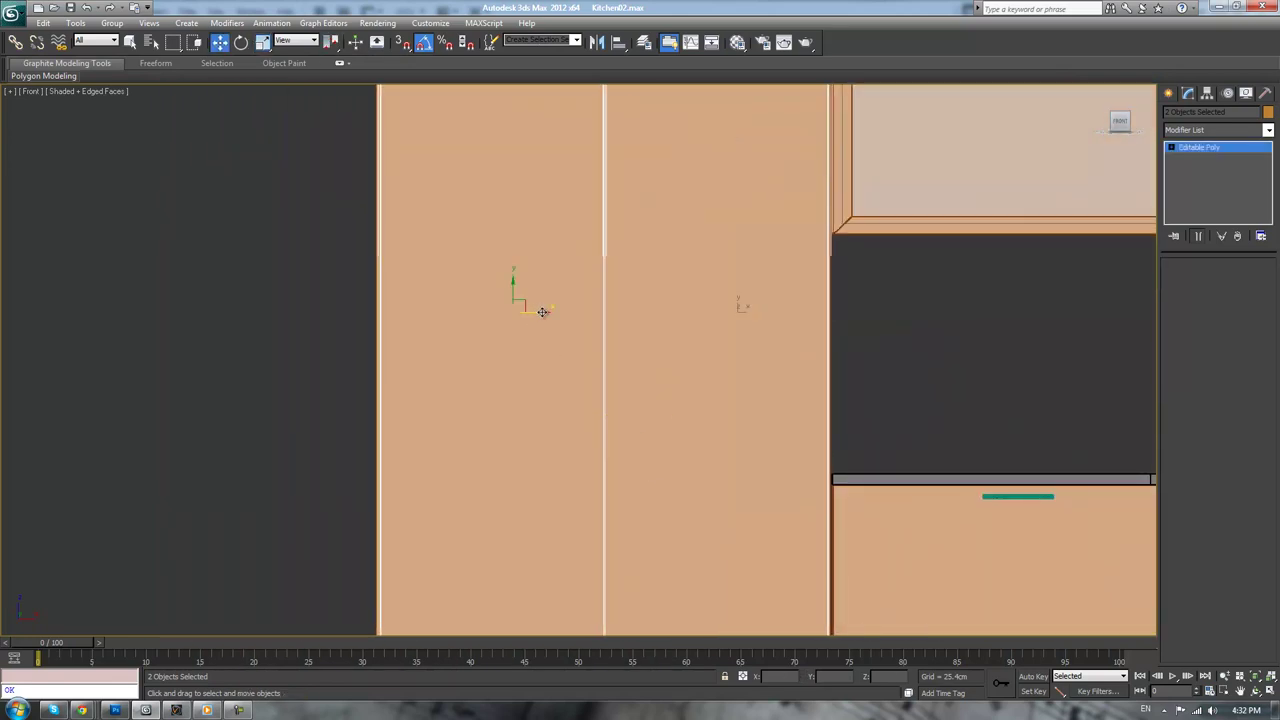
scroll(545, 372, "up", 5)
left_click(782, 381, "ctrl")
scroll(626, 383, "up", 5)
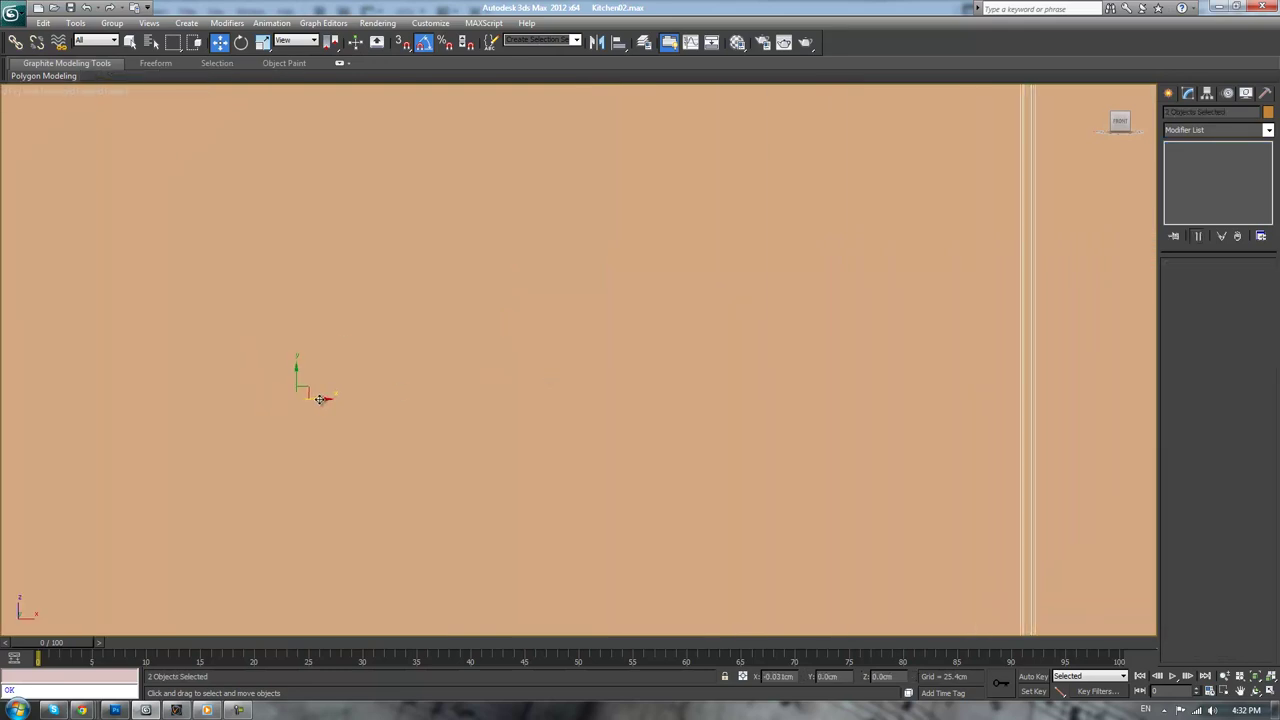
scroll(323, 397, "down", 5)
middle_click_drag(511, 214, 486, 403)
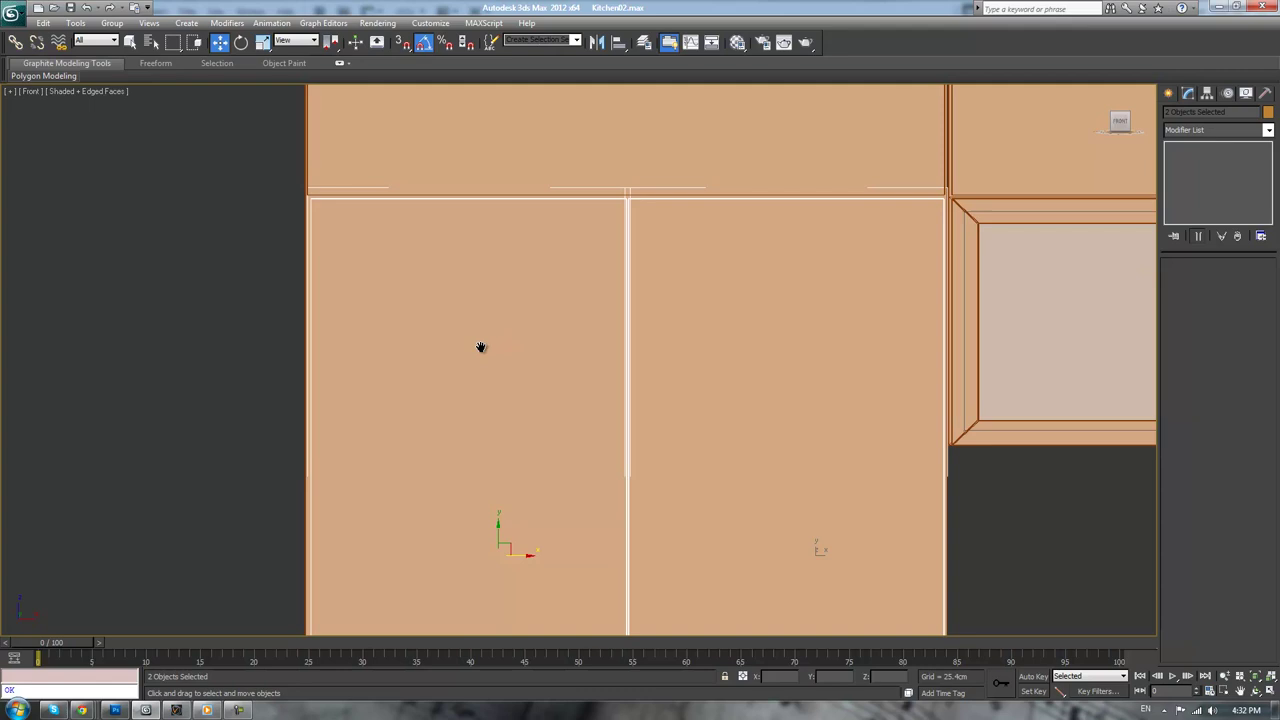
left_click(989, 477)
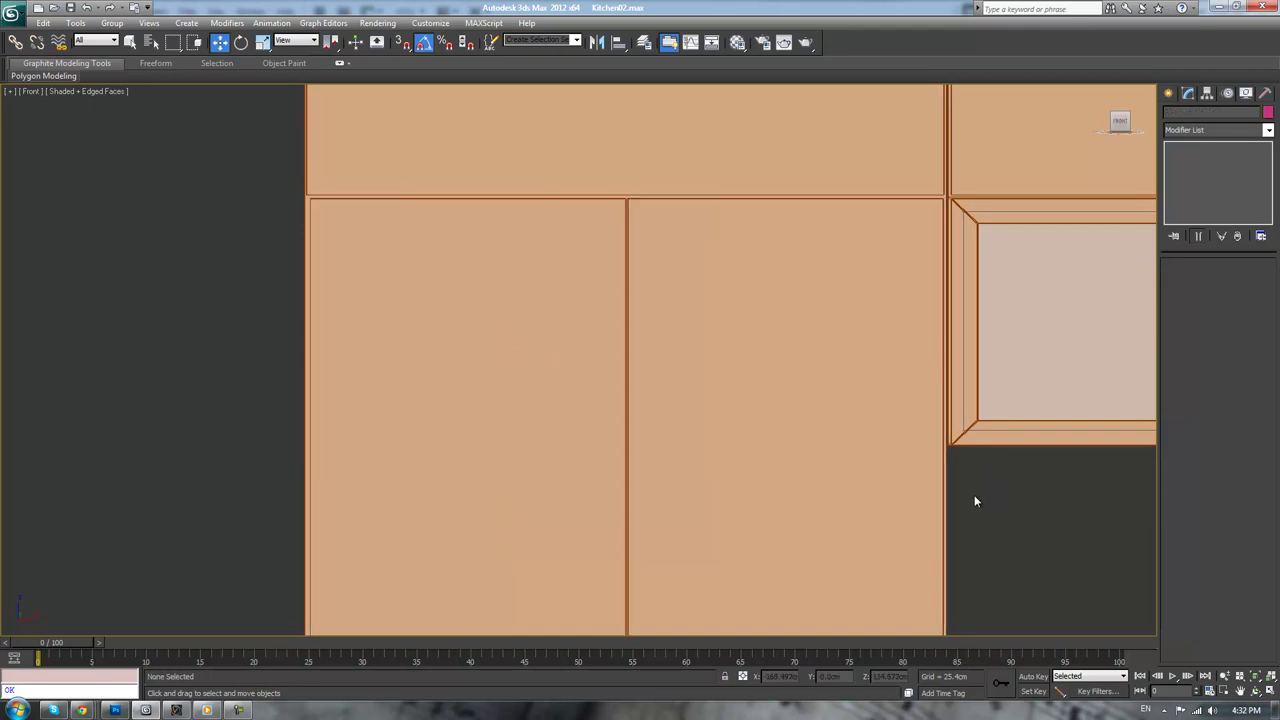
left_click(571, 422)
left_click(705, 412, "ctrl")
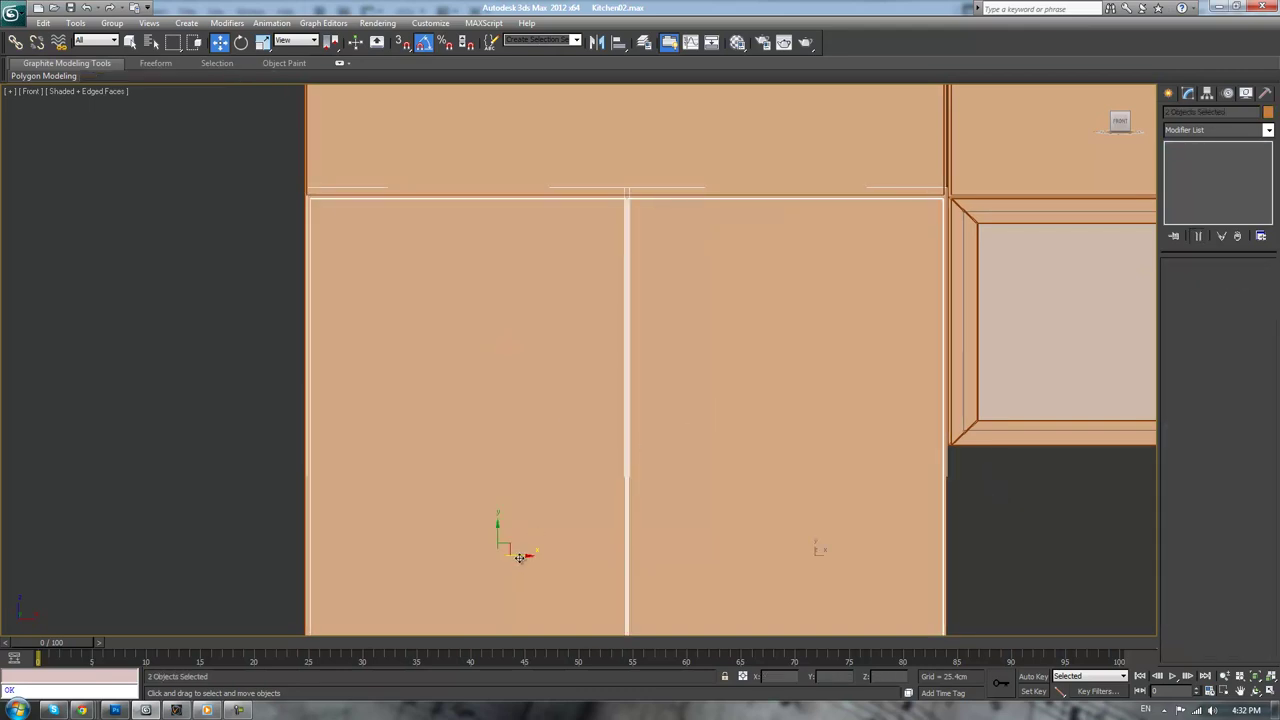
left_click_drag(519, 556, 517, 556)
- Scale both tall doors very slightly along X and check their edges against the upper door
key("r")
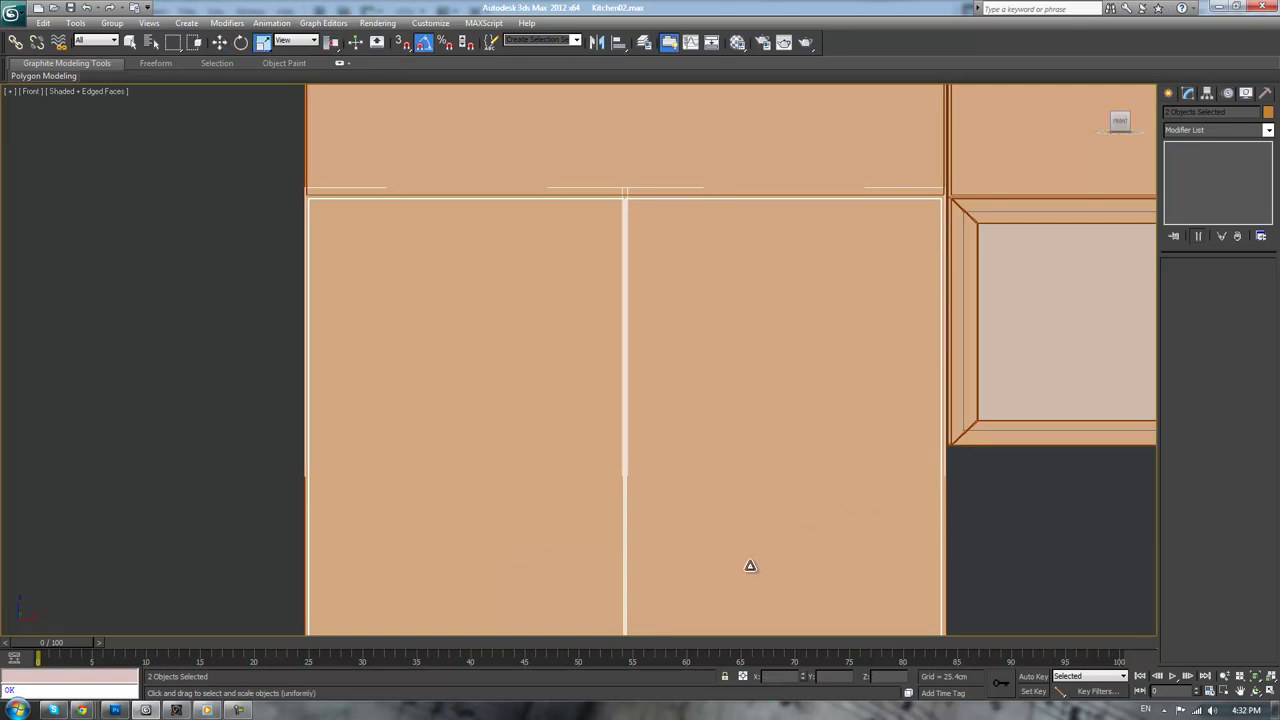
middle_click_drag(701, 442, 624, 347)
scroll(624, 347, "down", 3)
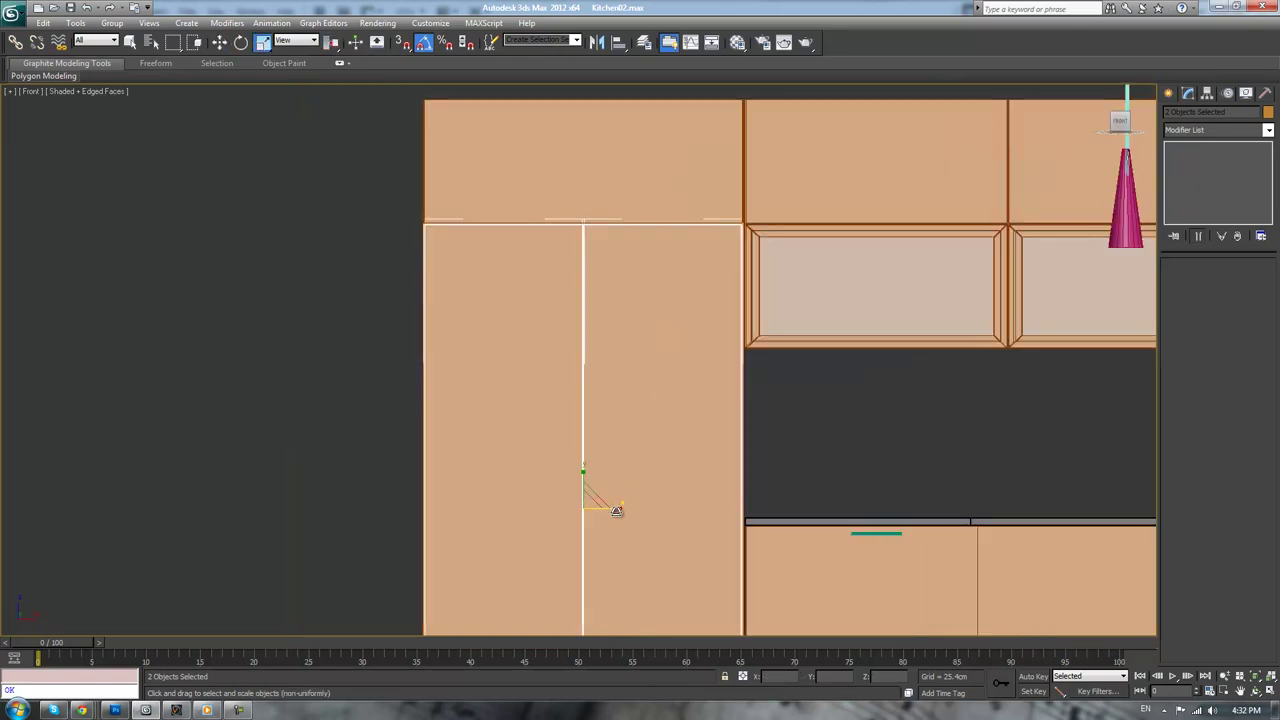
left_click_drag(620, 511, 617, 510)
scroll(846, 340, "up", 2)
middle_click_drag(846, 340, 625, 594)
scroll(634, 580, "up", 2)
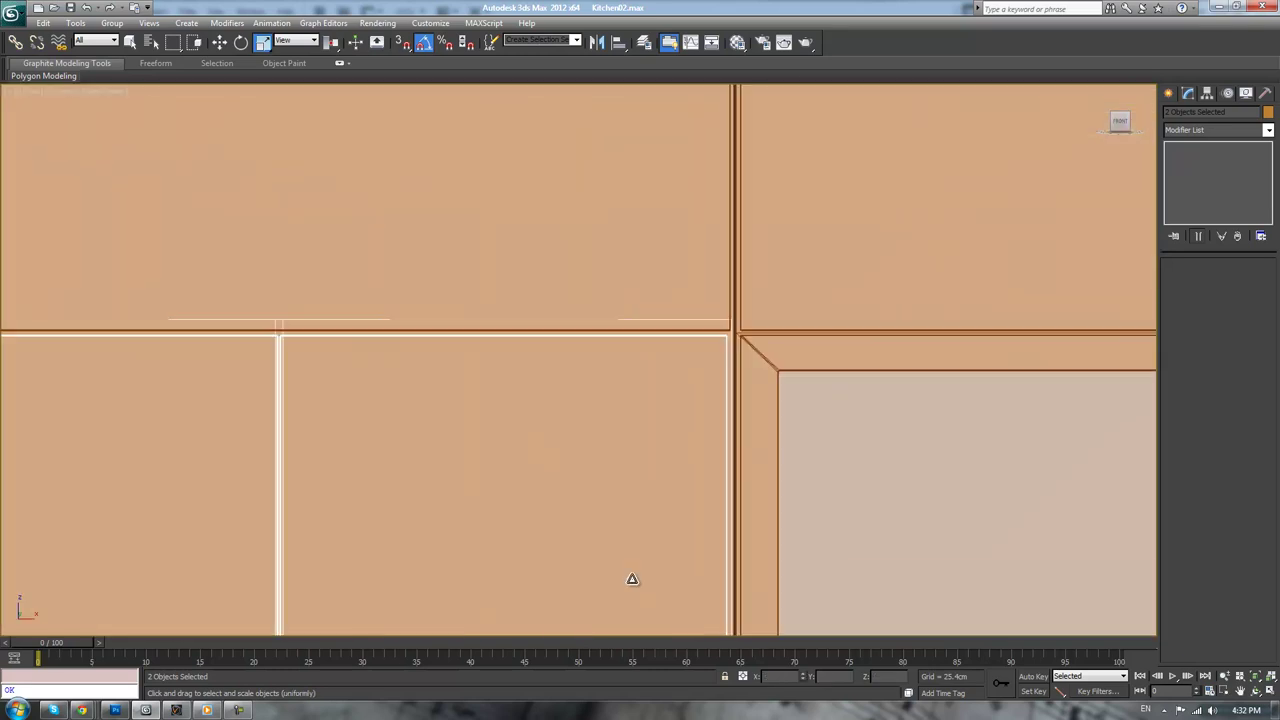
middle_click_drag(574, 495, 1181, 470)
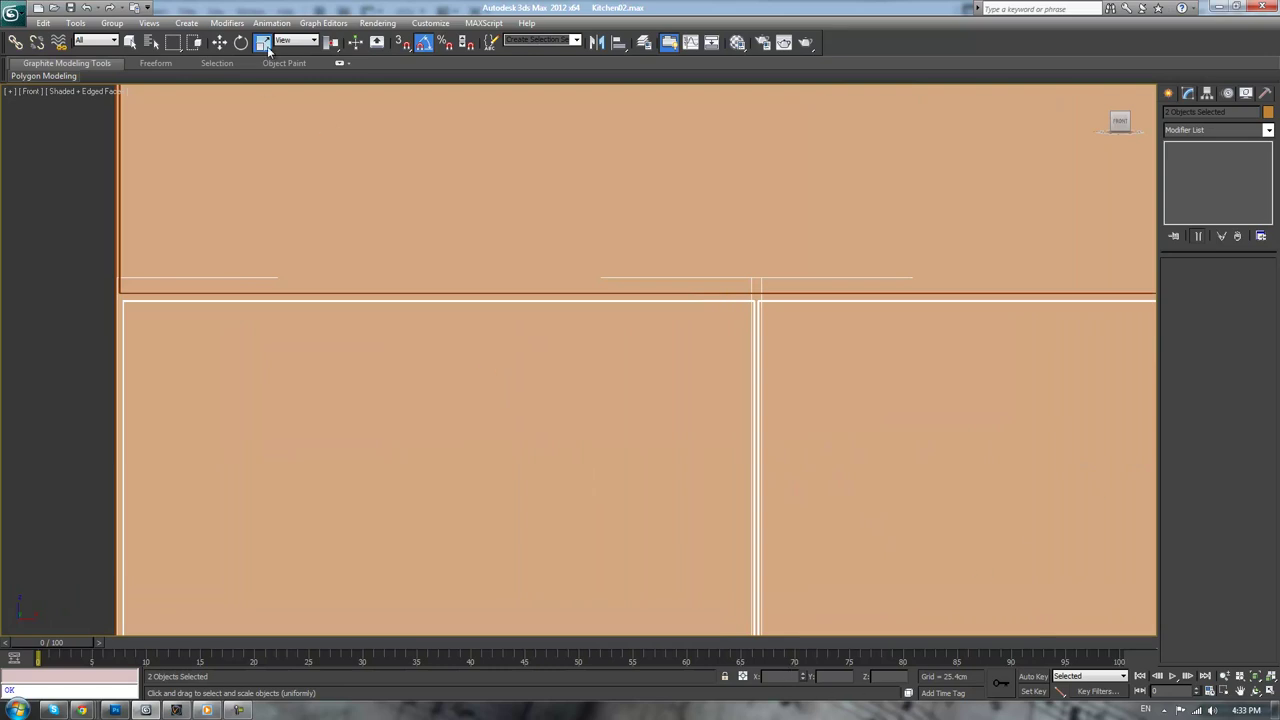
left_click_drag(263, 44, 264, 112)
scroll(603, 489, "down", 3)
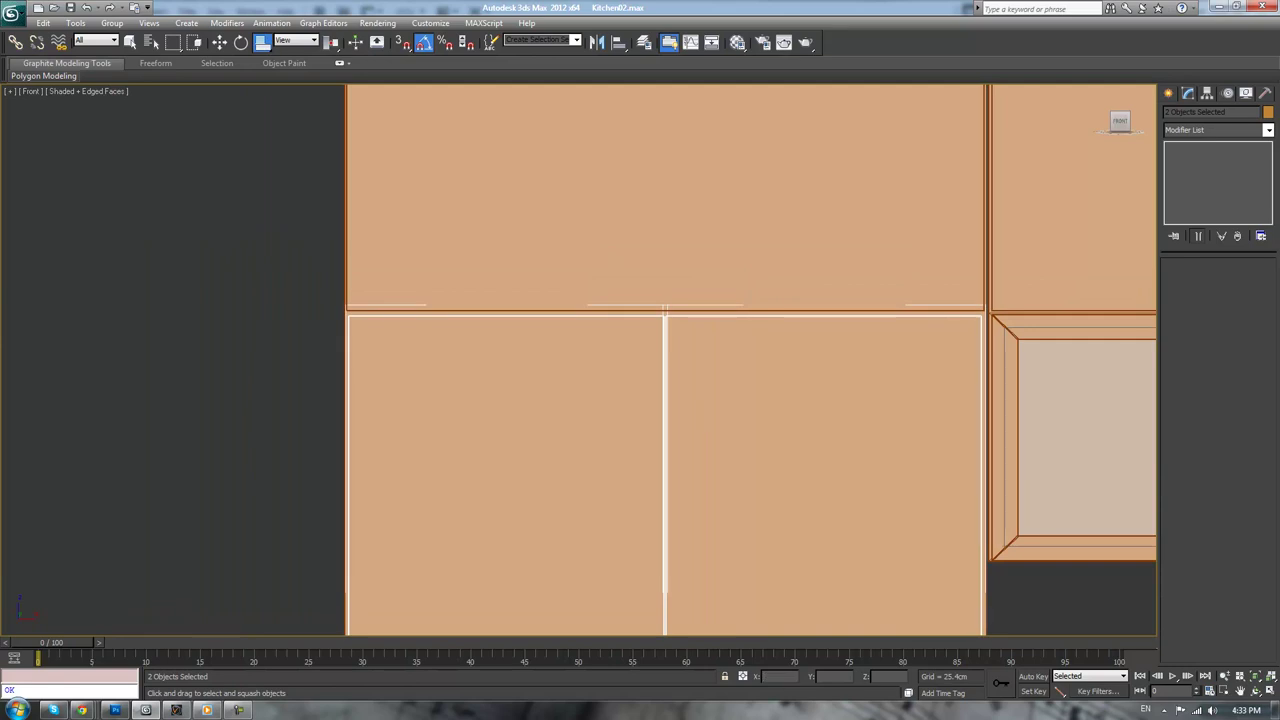
scroll(700, 482, "down", 3)
scroll(750, 505, "down", 1)
scroll(771, 520, "up", 1)
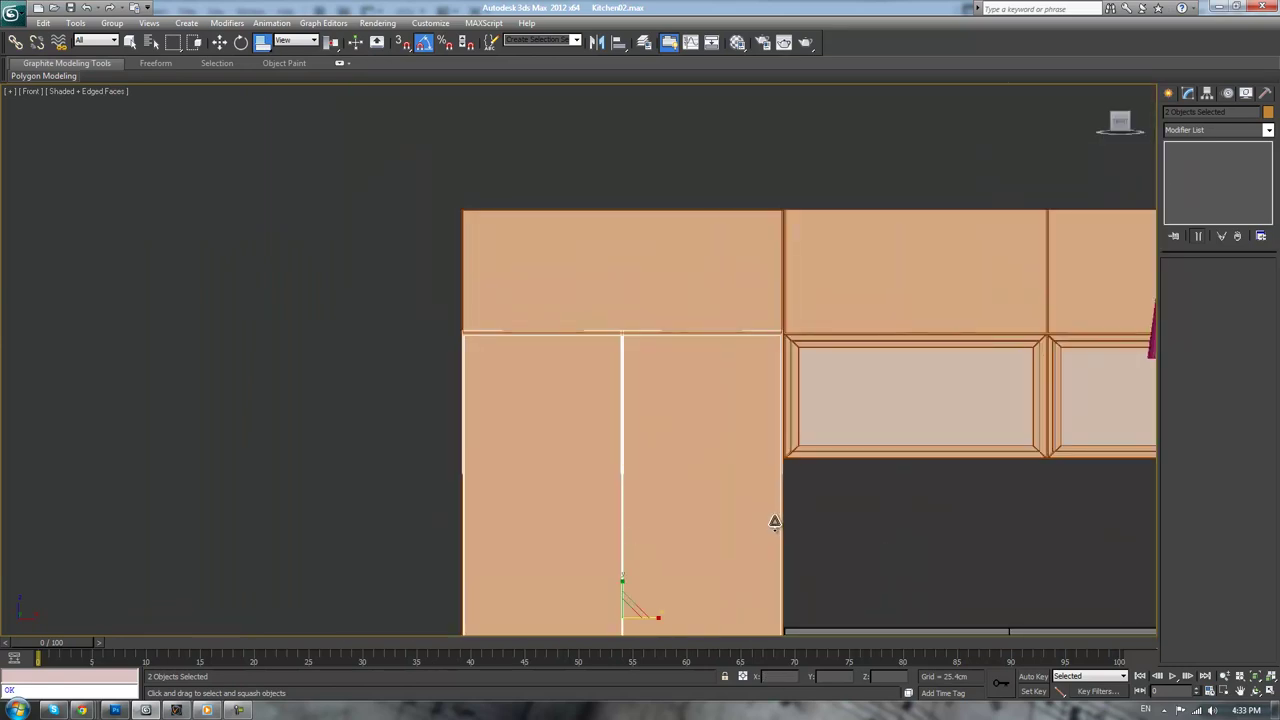
scroll(820, 483, "up", 1)
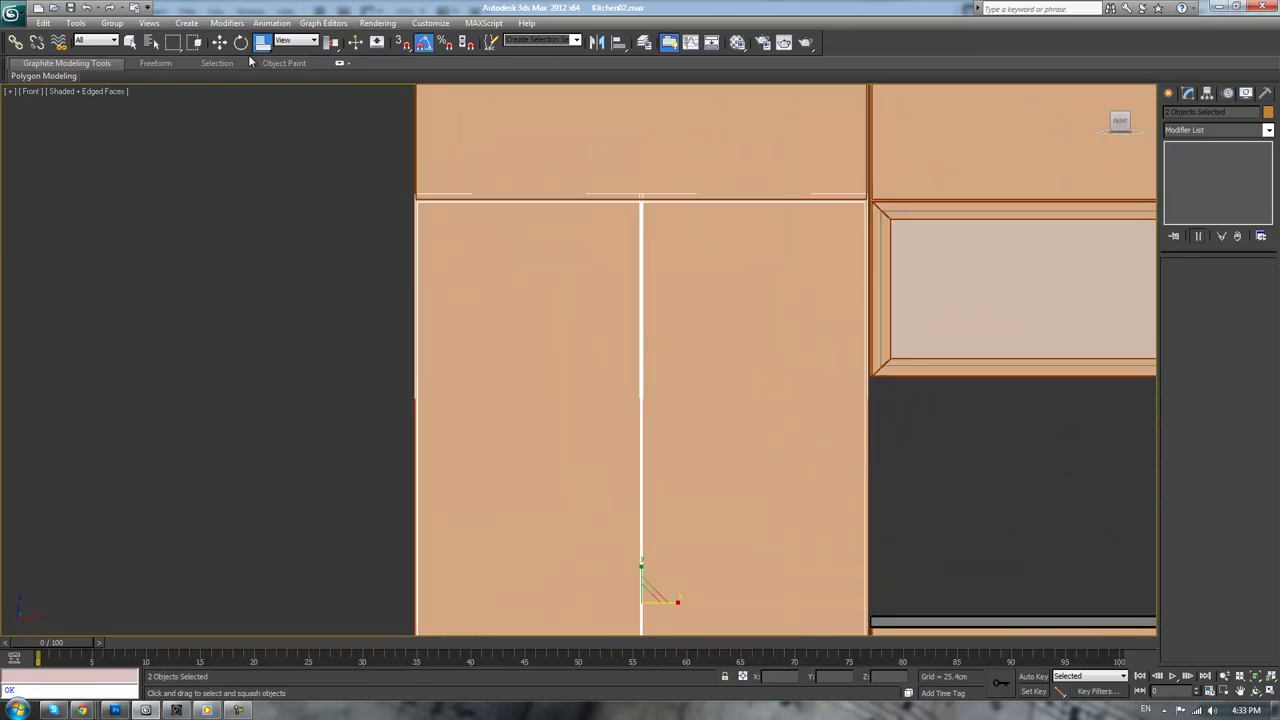
left_click_drag(262, 45, 262, 43)
- Move the outer tall door's outer-edge vertices, upper and lower, to about X -269.8 cm, aligned with the upper door's edge, and finish vertex editing
scroll(310, 190, "up", 2)
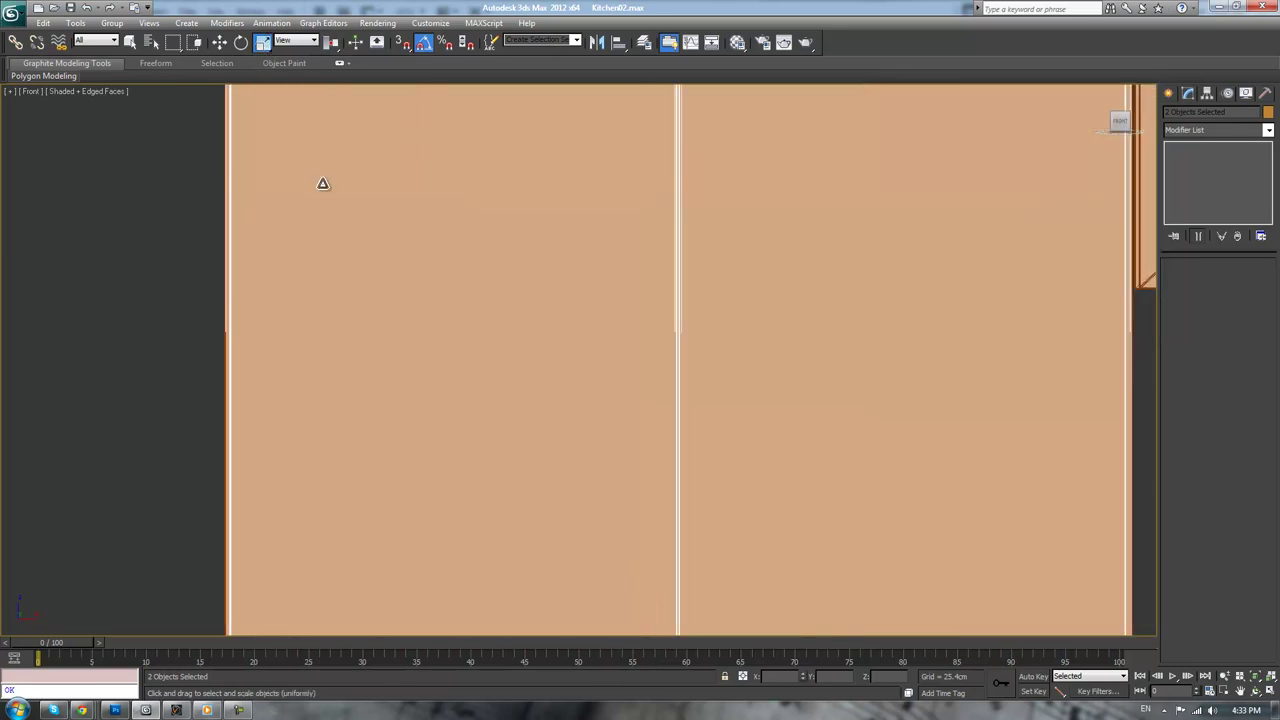
middle_click_drag(350, 491, 351, 520)
scroll(351, 520, "down", 1)
left_click(451, 389)
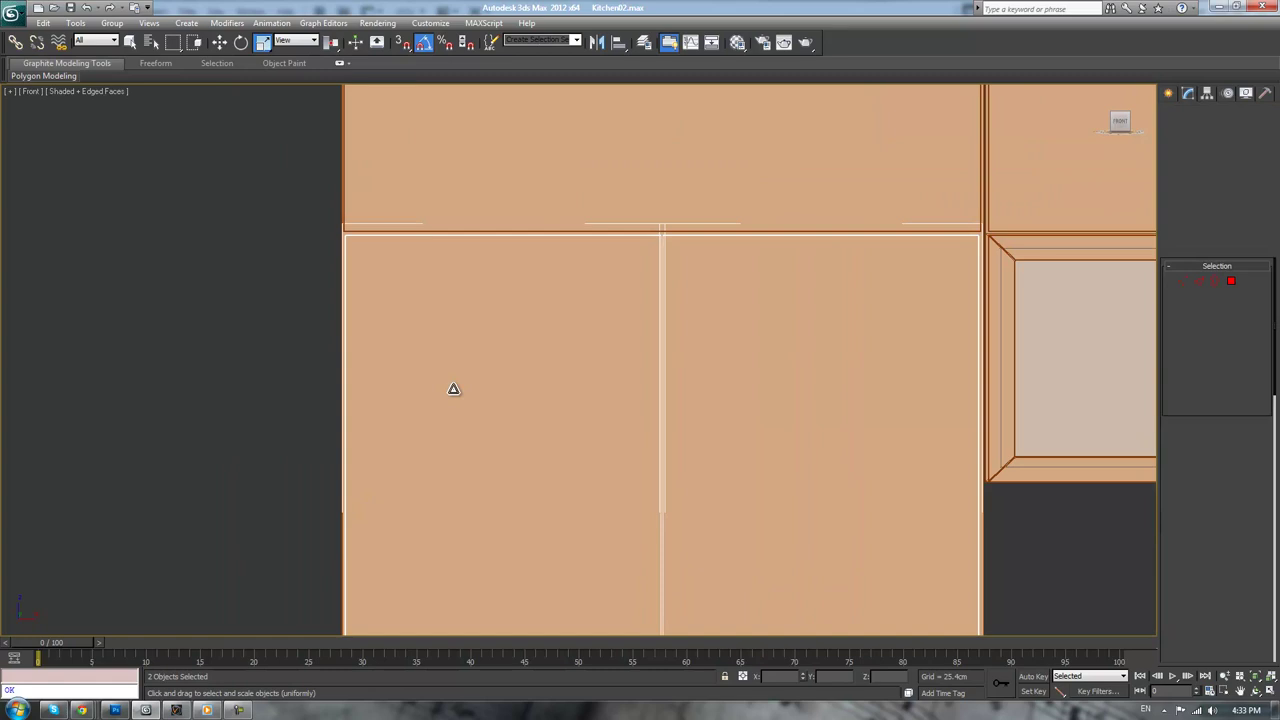
key("1")
scroll(340, 237, "down", 2)
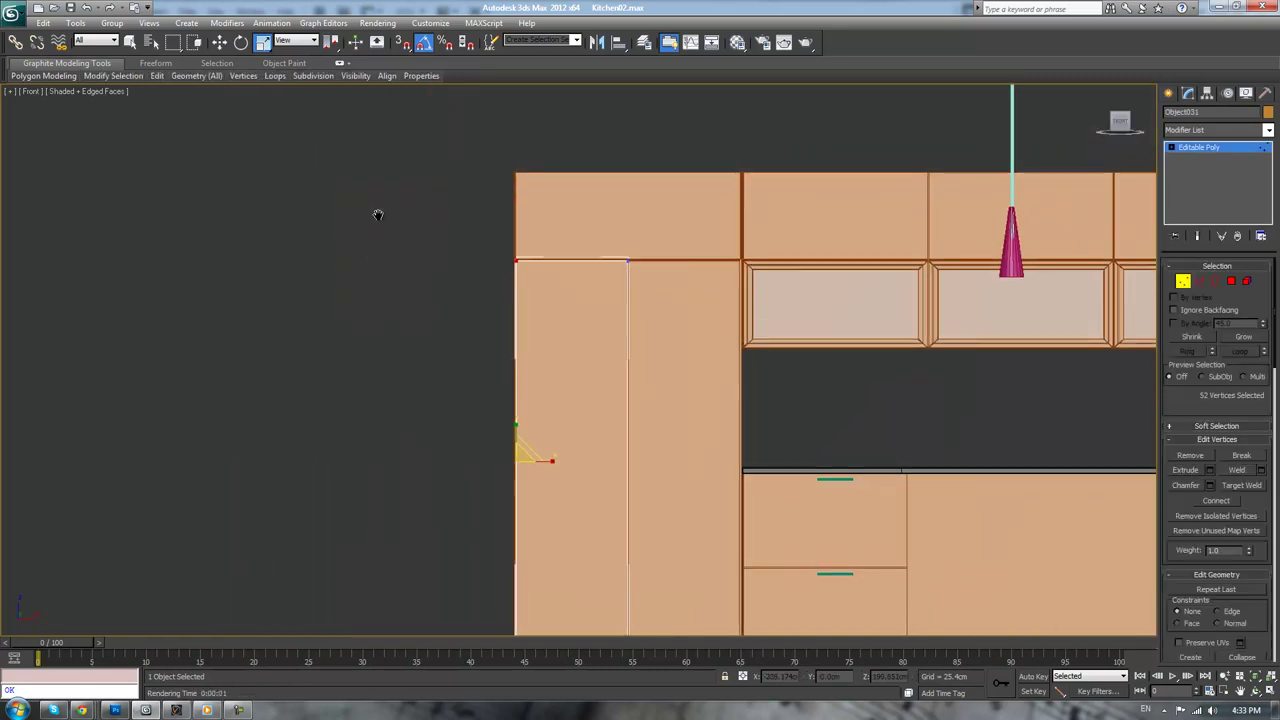
left_click_drag(382, 180, 428, 268)
left_click_drag(547, 513, 547, 513)
middle_click_drag(402, 508, 390, 424)
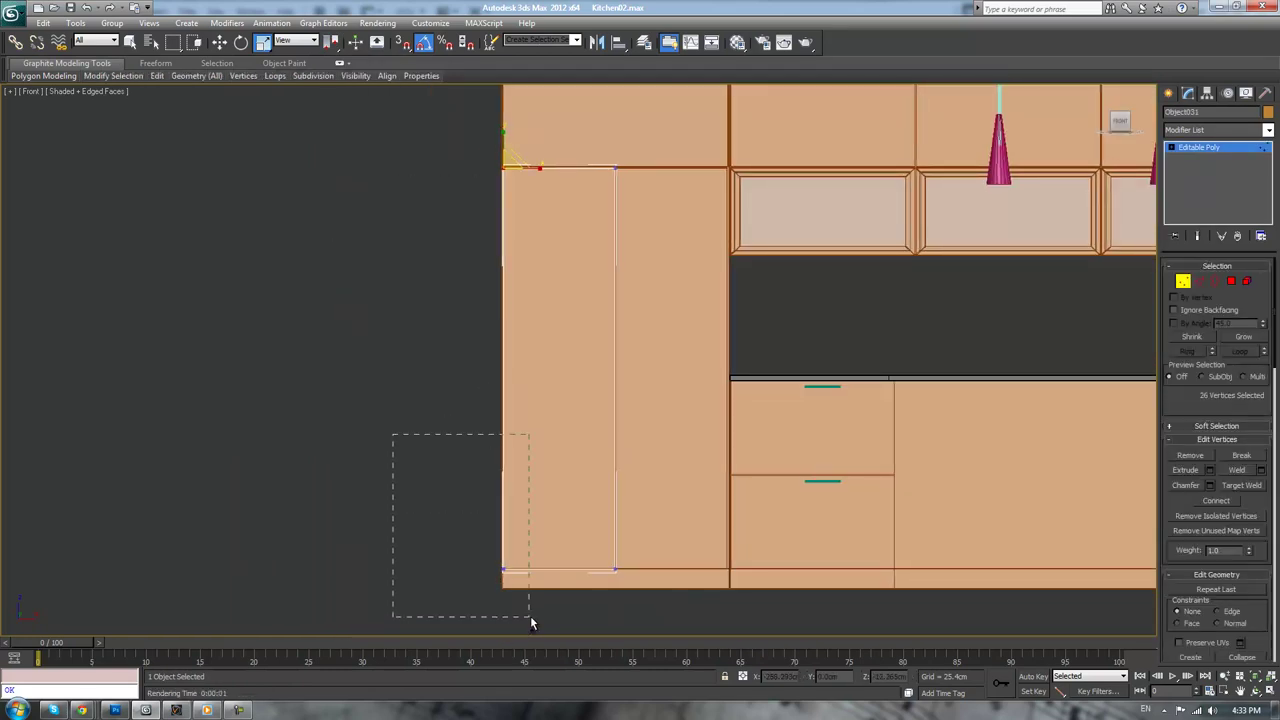
left_click_drag(530, 617, 530, 617, "ctrl")
middle_click_drag(438, 332, 443, 531)
scroll(447, 521, "up", 3)
key("w")
scroll(448, 520, "up", 2)
middle_click_drag(395, 428, 491, 460)
scroll(491, 458, "down", 5)
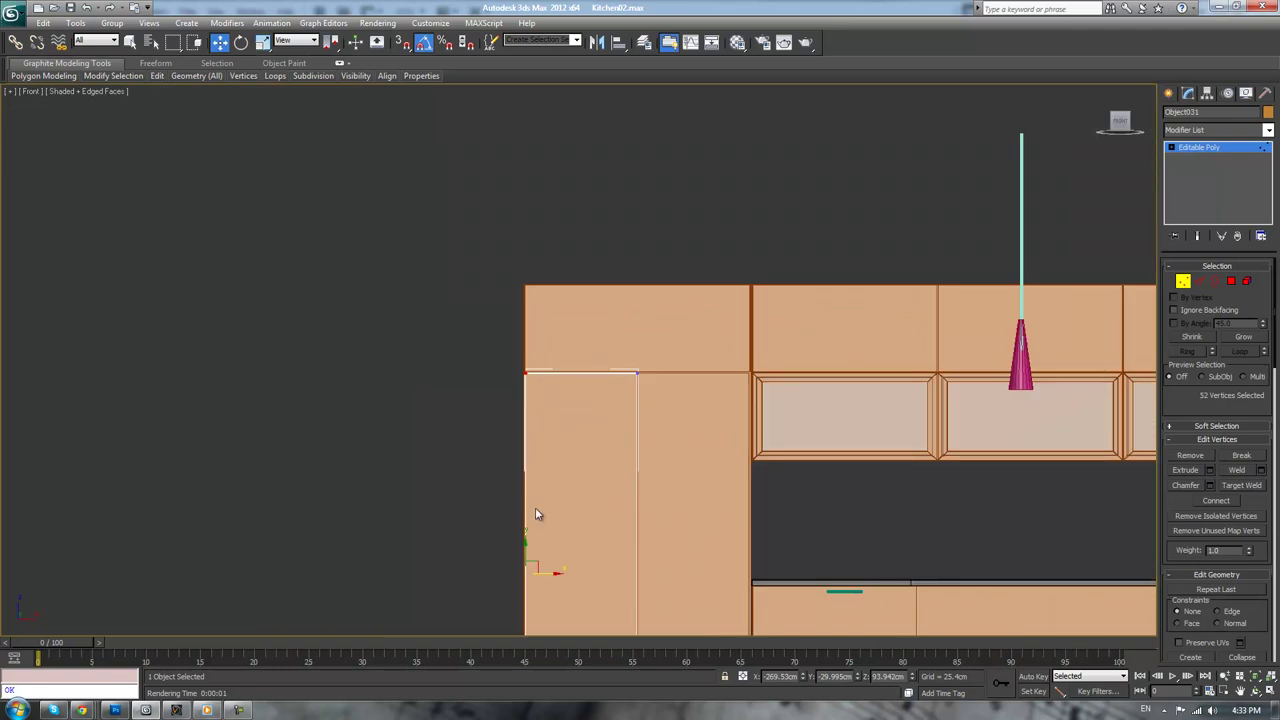
scroll(465, 334, "up", 5)
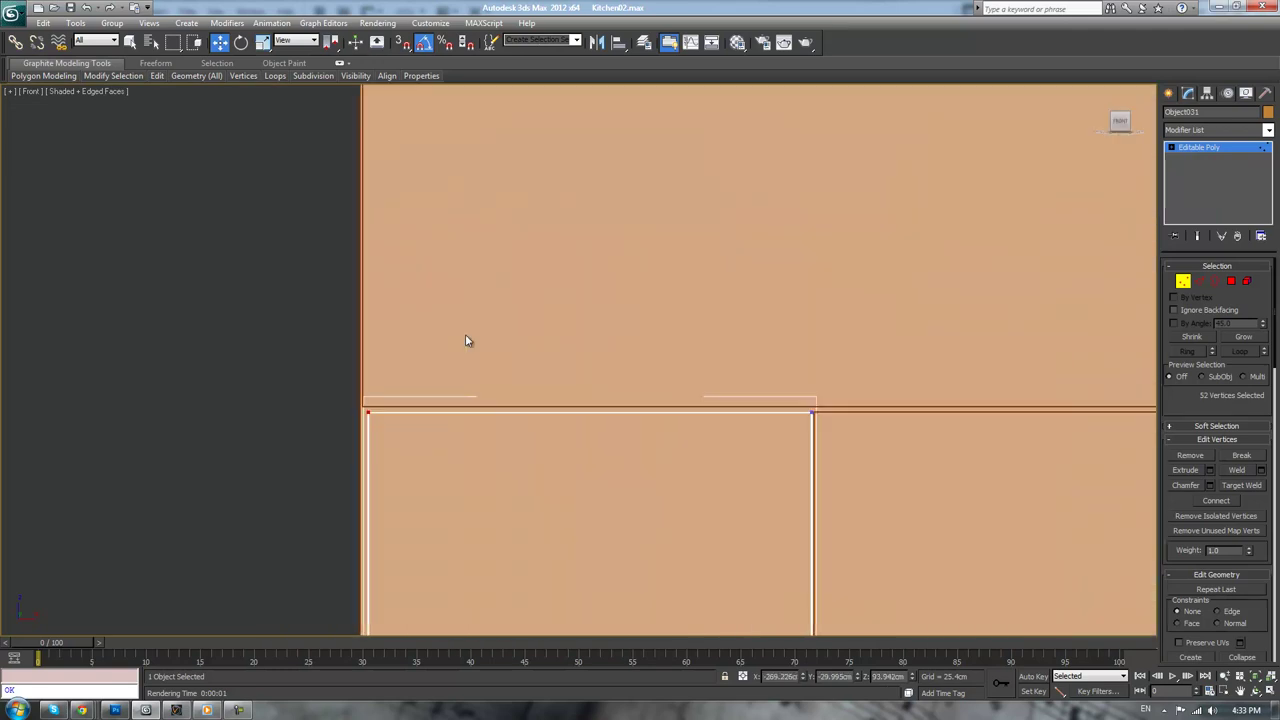
scroll(630, 355, "up", 3)
left_click_drag(366, 460, 337, 459)
scroll(761, 485, "down", 5)
middle_click_drag(926, 476, 507, 342)
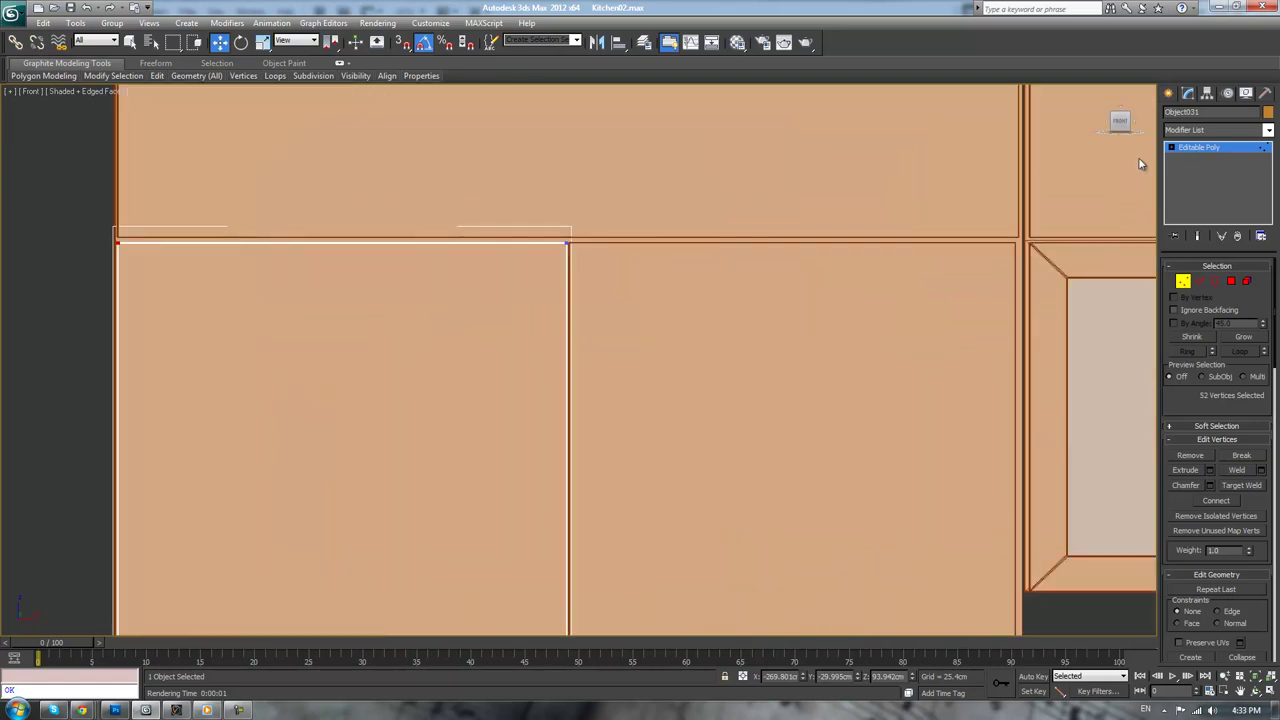
left_click(1190, 149)
- Move the inner tall door's vertices beside the wall cabinets to about X -173.8 cm, aligned with the upper door's edge, and finish vertex editing
left_click(936, 397)
middle_click_drag(1050, 400, 807, 342)
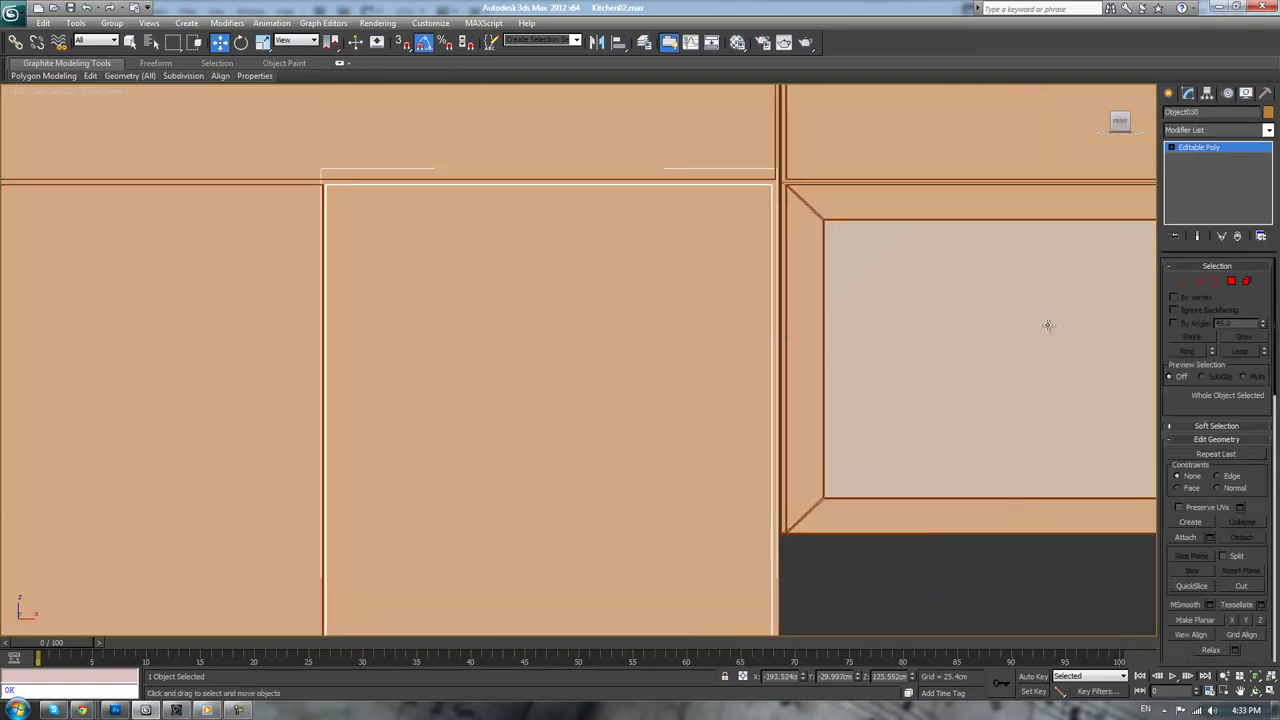
left_click(1189, 283)
scroll(1020, 349, "down", 4)
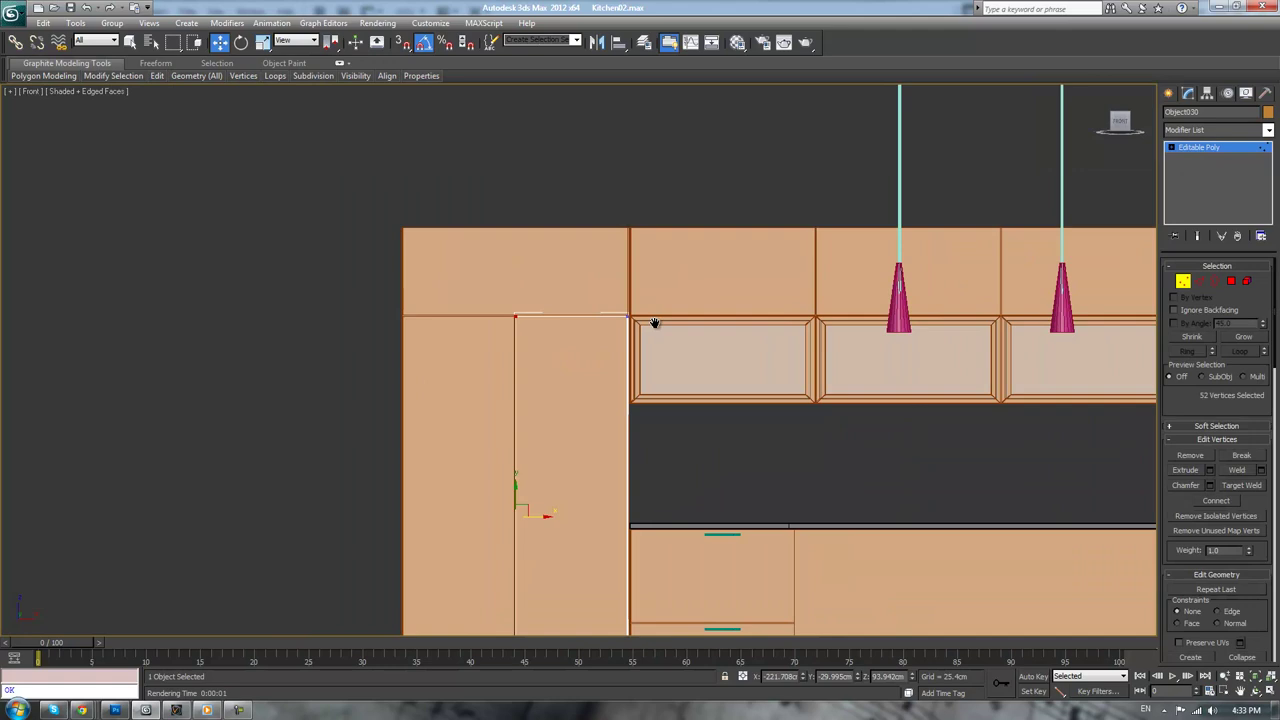
middle_click_drag(651, 323, 660, 218)
scroll(706, 266, "up", 3)
middle_click_drag(716, 152, 672, 500)
scroll(674, 494, "up", 2)
middle_click_drag(795, 238, 722, 497)
scroll(700, 475, "up", 3)
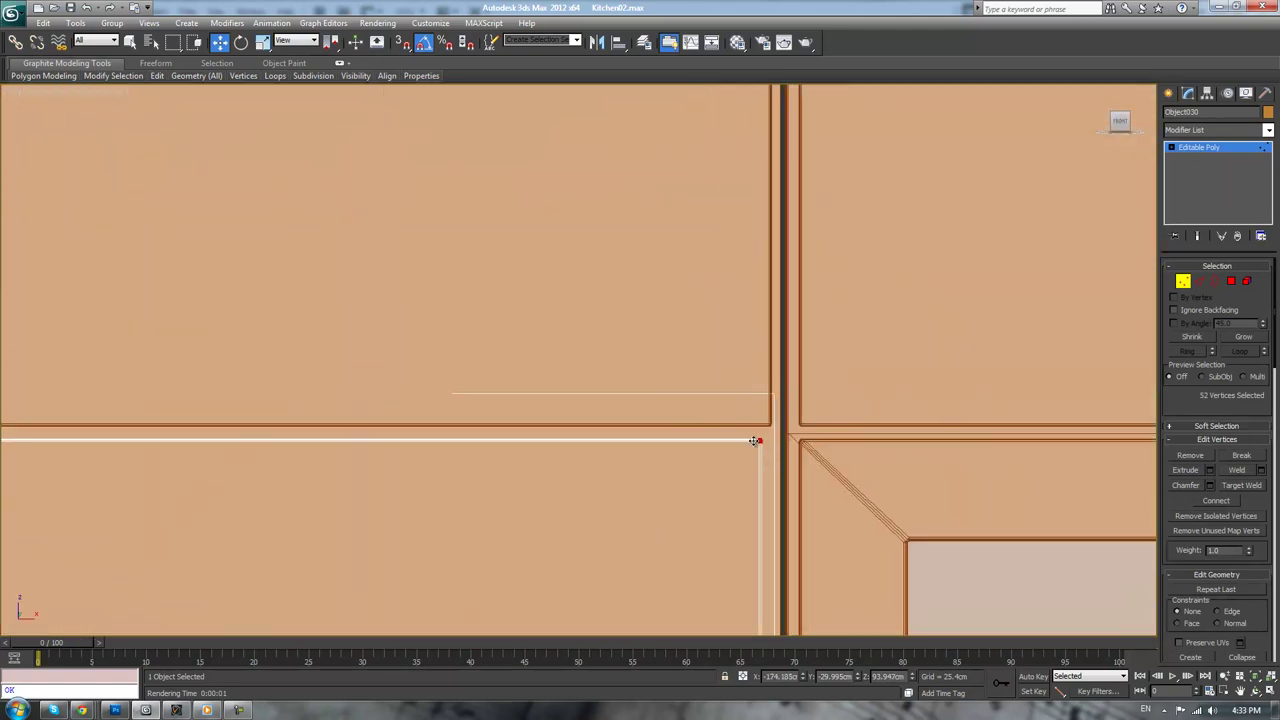
left_click_drag(755, 441, 772, 443)
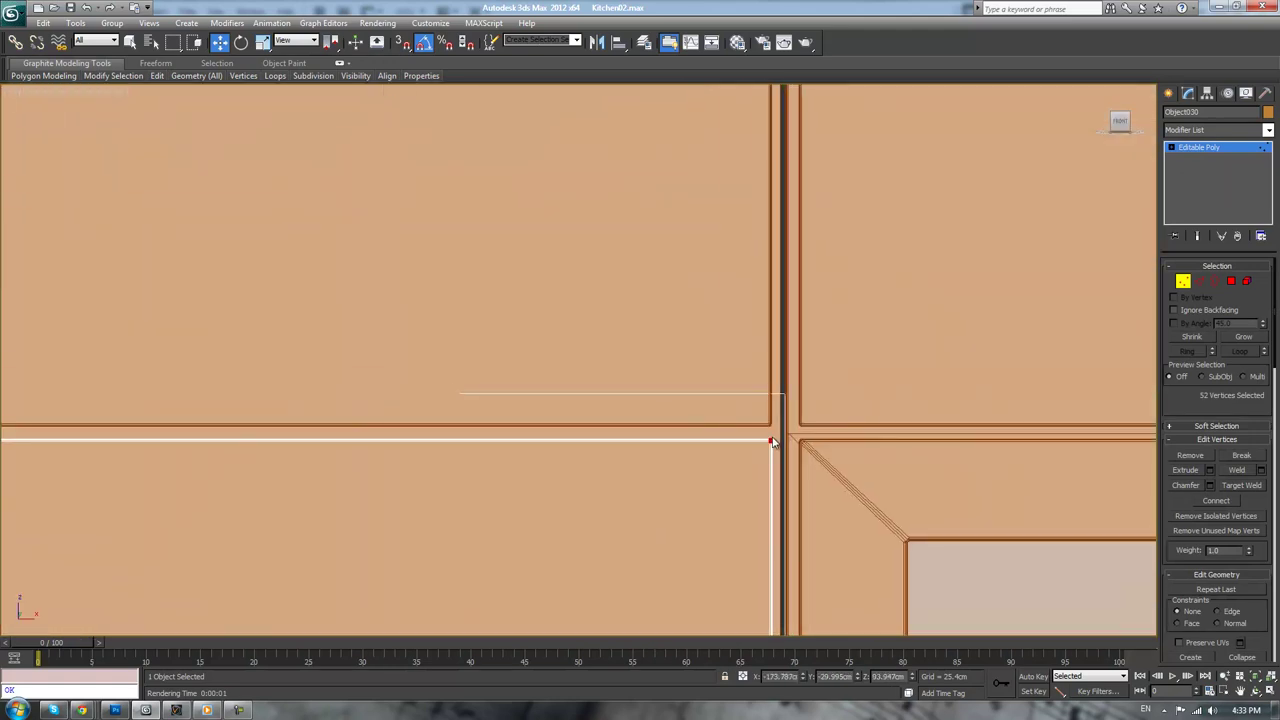
left_click(1192, 150)
- Clear the selection and examine the tall unit in the Front and Perspective views against the neighbouring cabinets
scroll(825, 400, "down", 6)
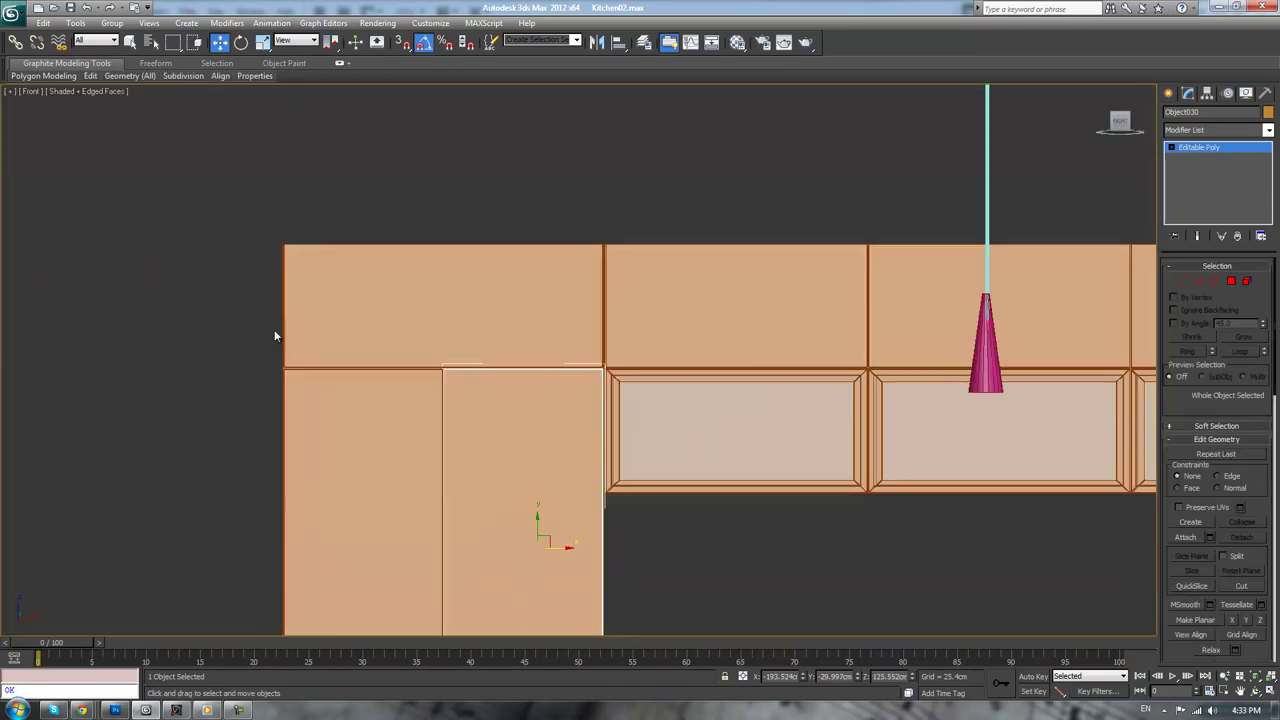
left_click(274, 335)
scroll(397, 405, "down", 5)
scroll(734, 433, "up", 2)
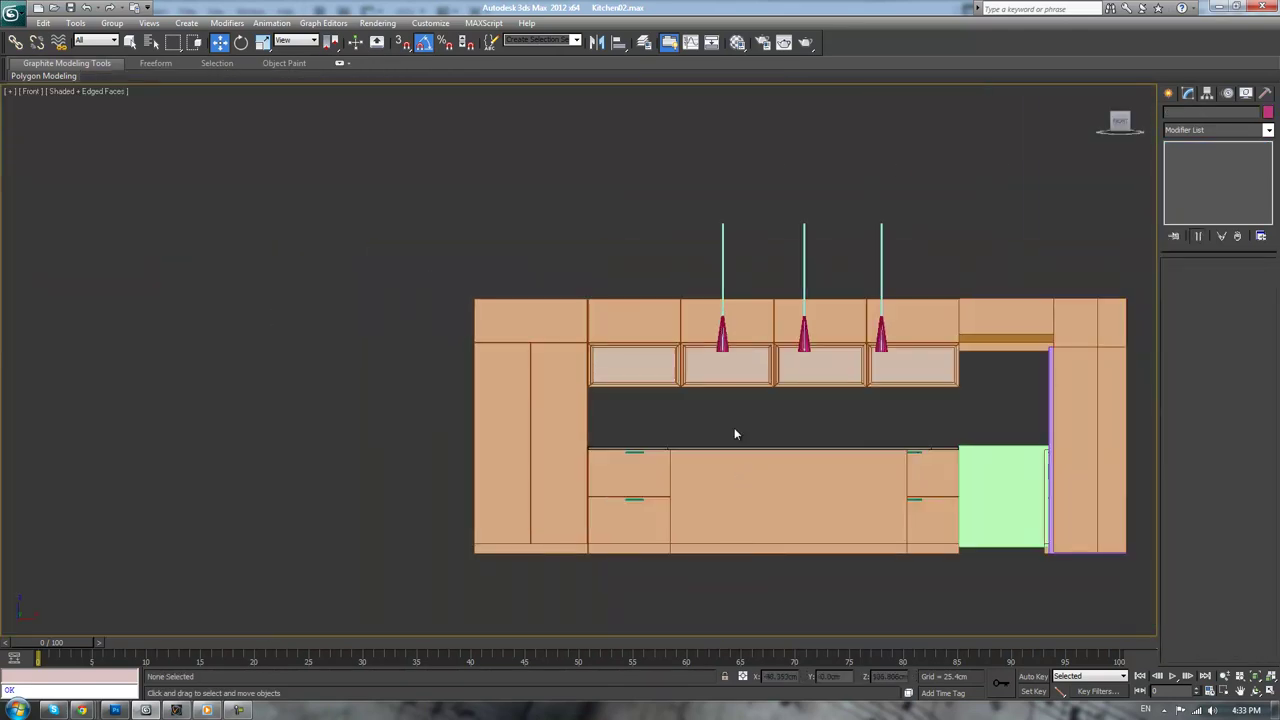
key("p")
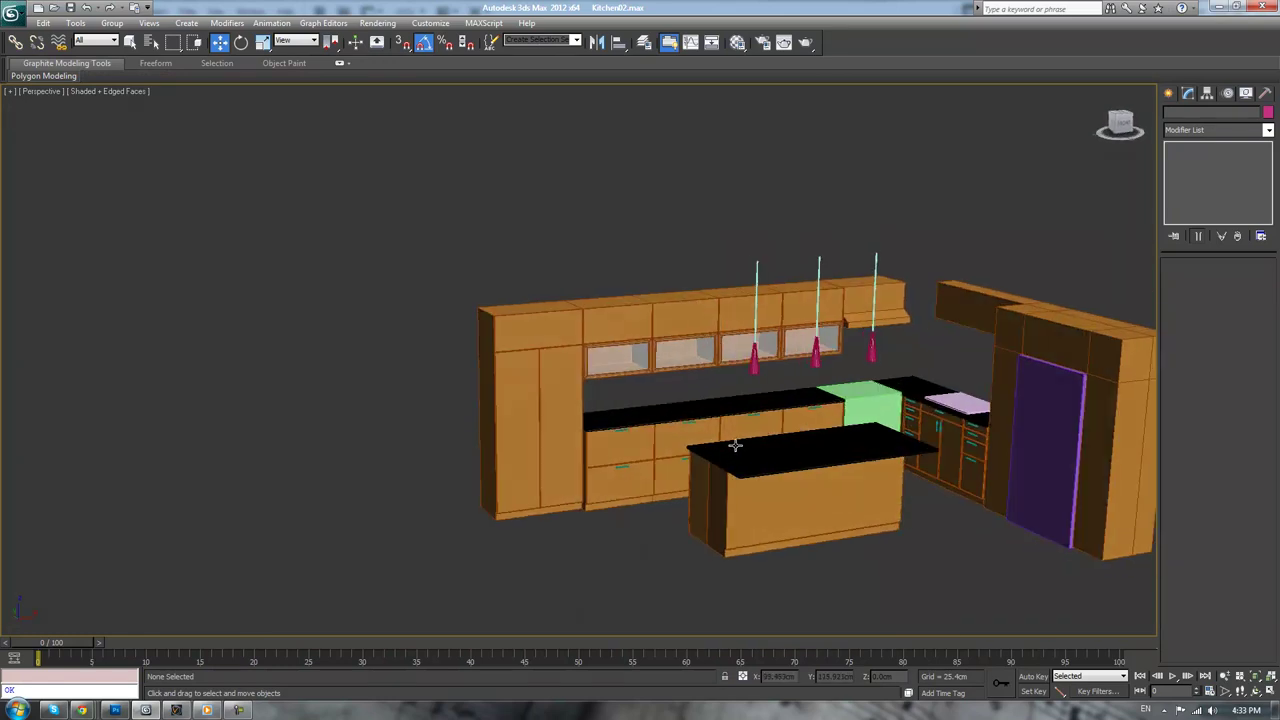
scroll(706, 390, "up", 5)
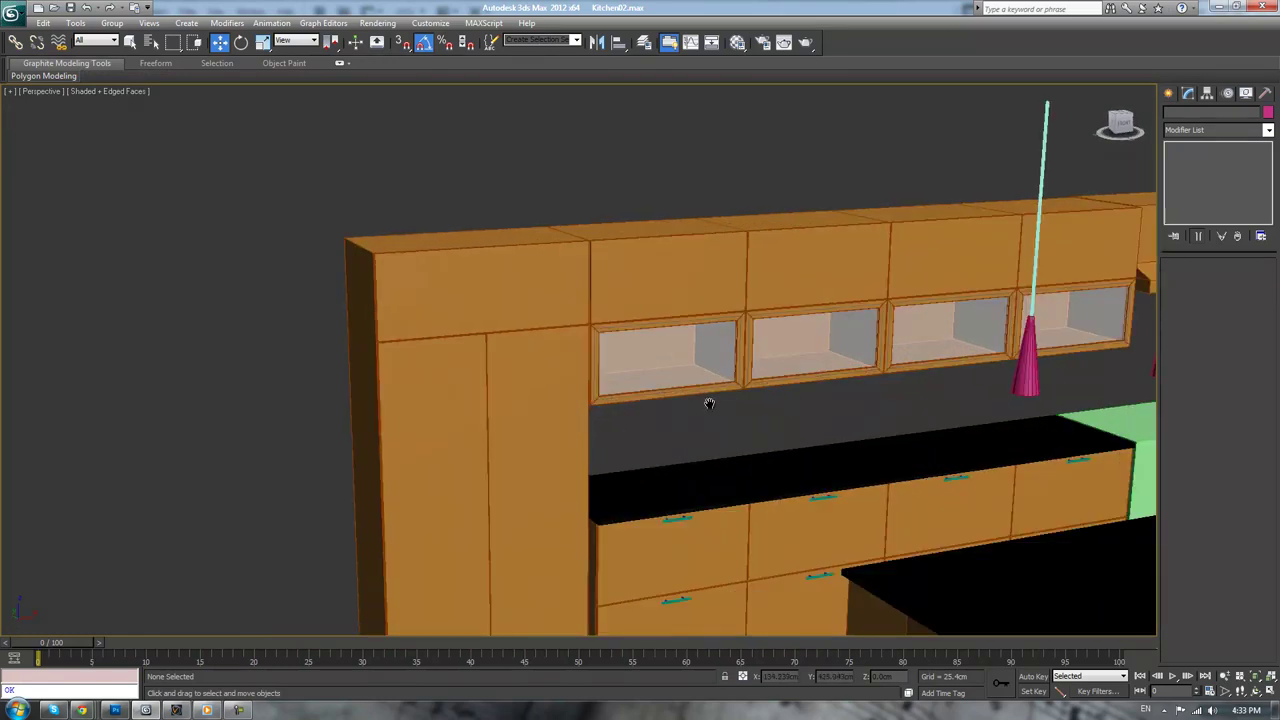
middle_click_drag(709, 403, 731, 376)
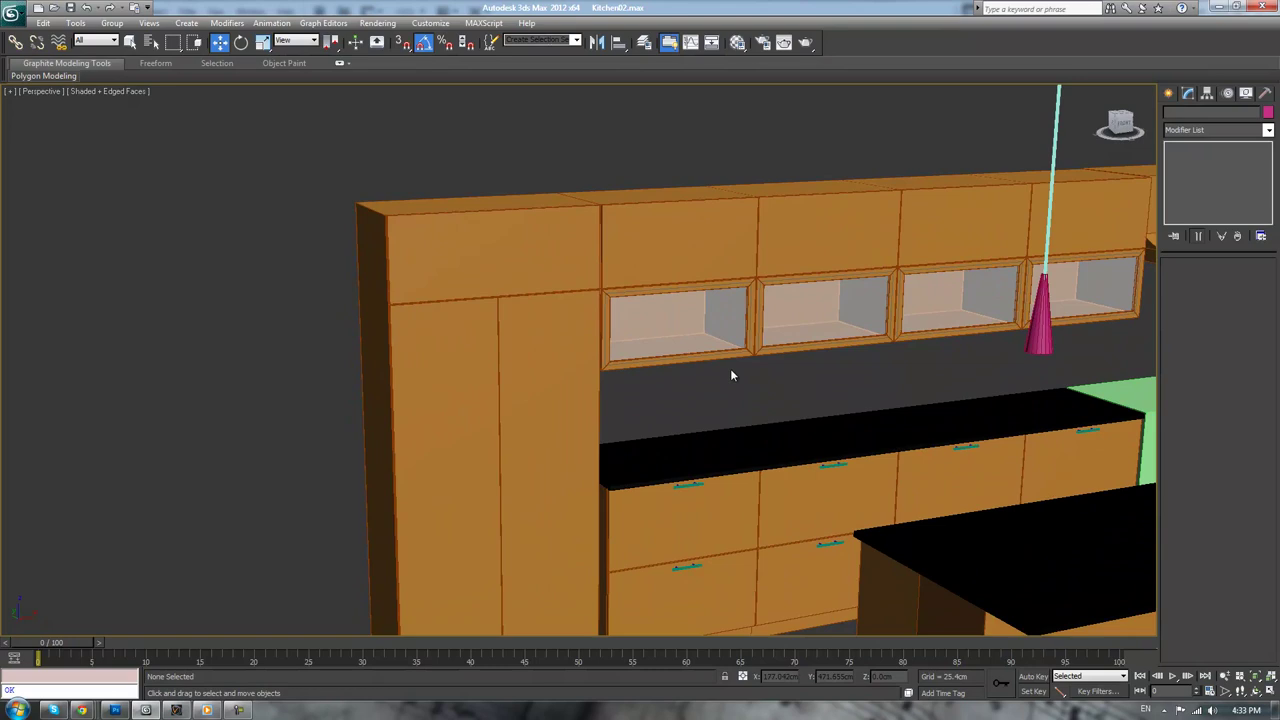
scroll(731, 374, "down", 5)
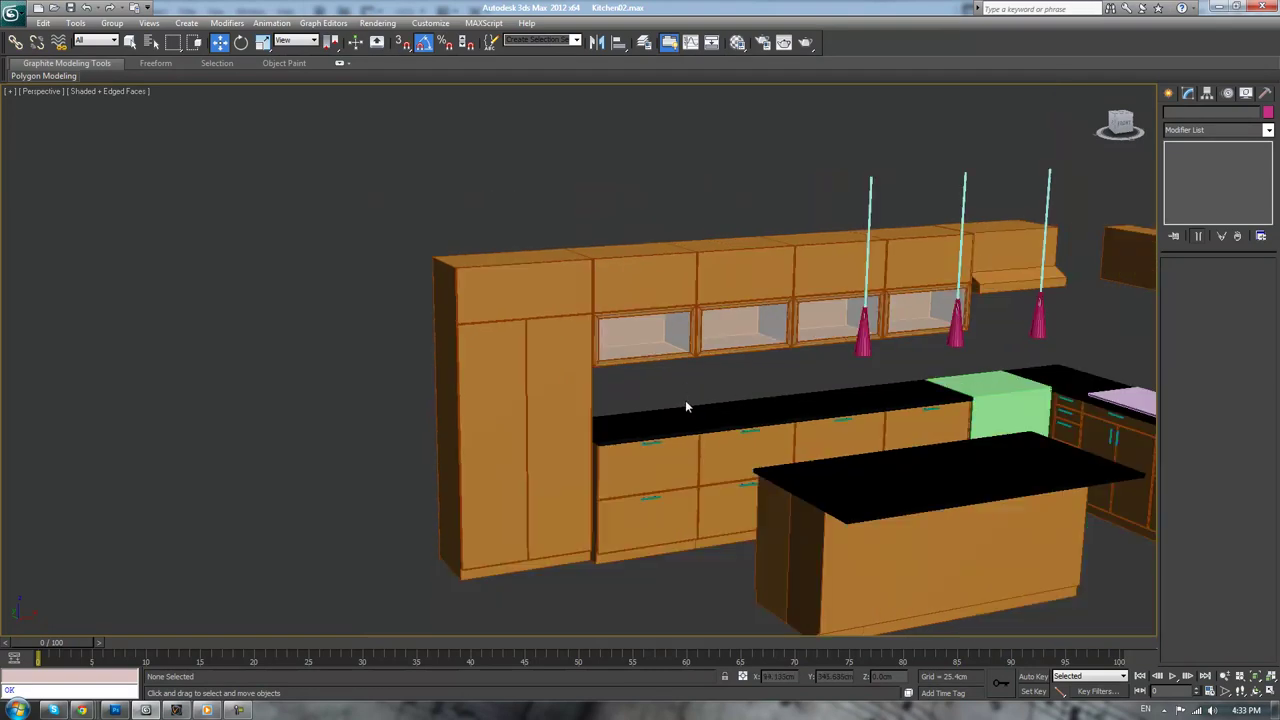
middle_click_drag(686, 402, 708, 386, "alt")
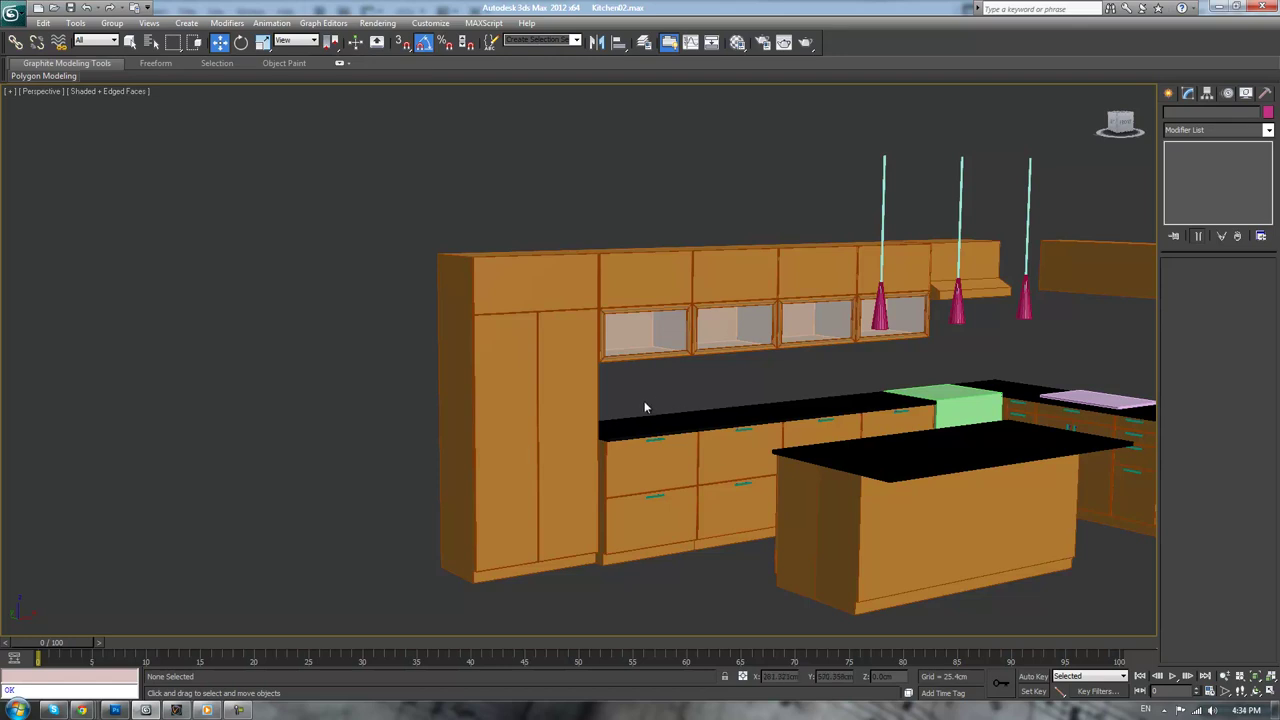
- Copy the upper handle of the drawer unit beside the tall unit onto the inner tall door
scroll(645, 407, "up", 4)
middle_click_drag(712, 403, 754, 457)
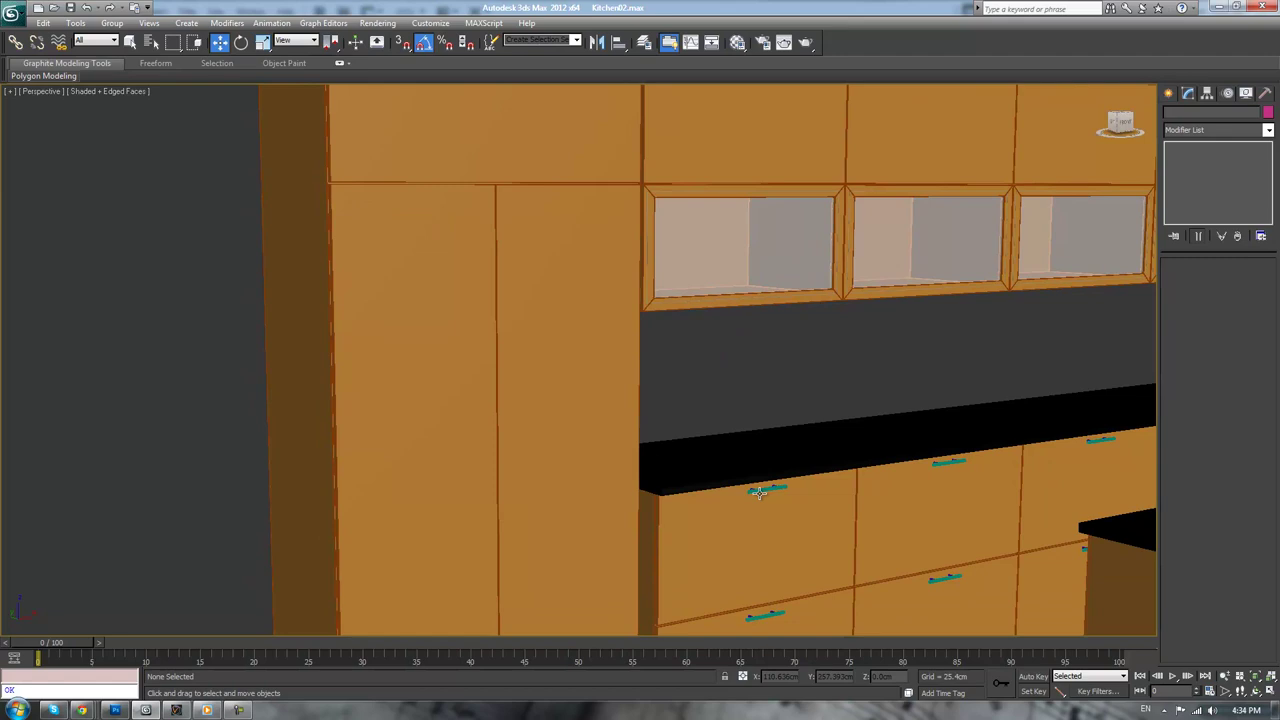
left_click(755, 490)
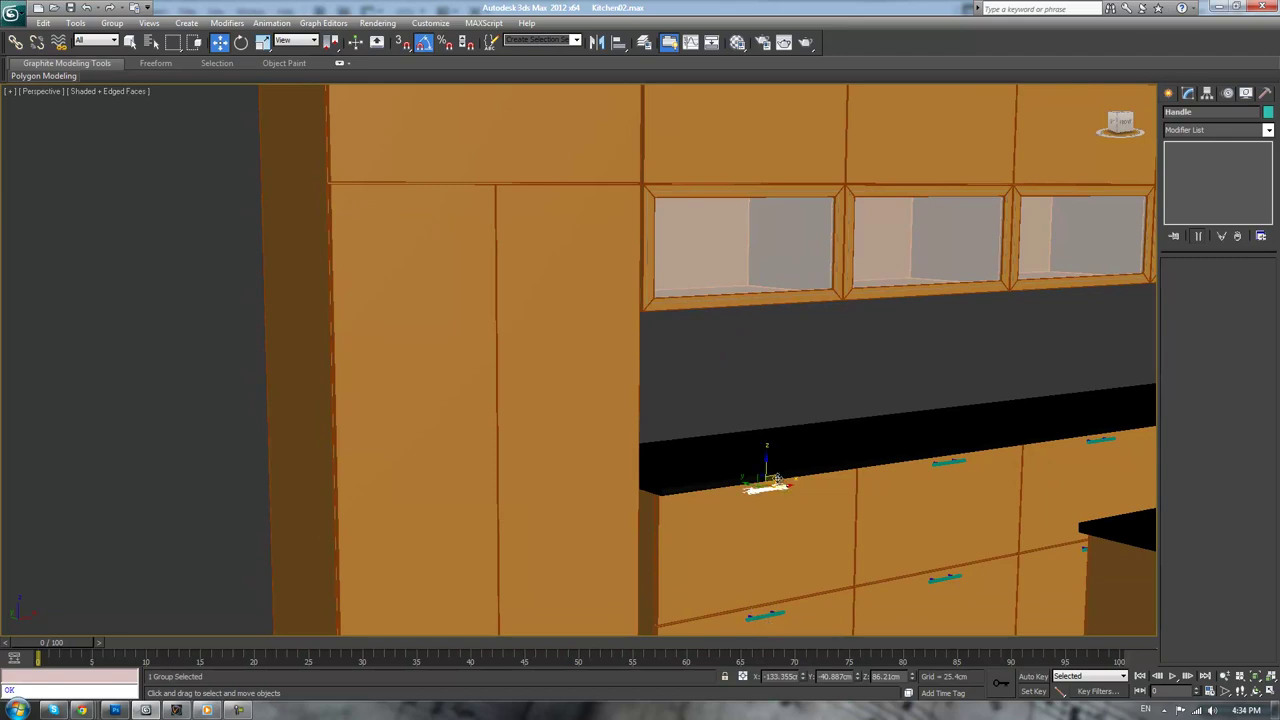
mouse_move(776, 480)
left_mouse_down("shift")
mouse_move(720, 478)
mouse_move(586, 431)
mouse_move(550, 386)
mouse_move(577, 369)
left_mouse_up("shift")
key("Return")
- Rotate the copied handle 90 degrees about Y so it stands vertically beside the gap between the tall doors
key("e")
scroll(711, 380, "down", 6)
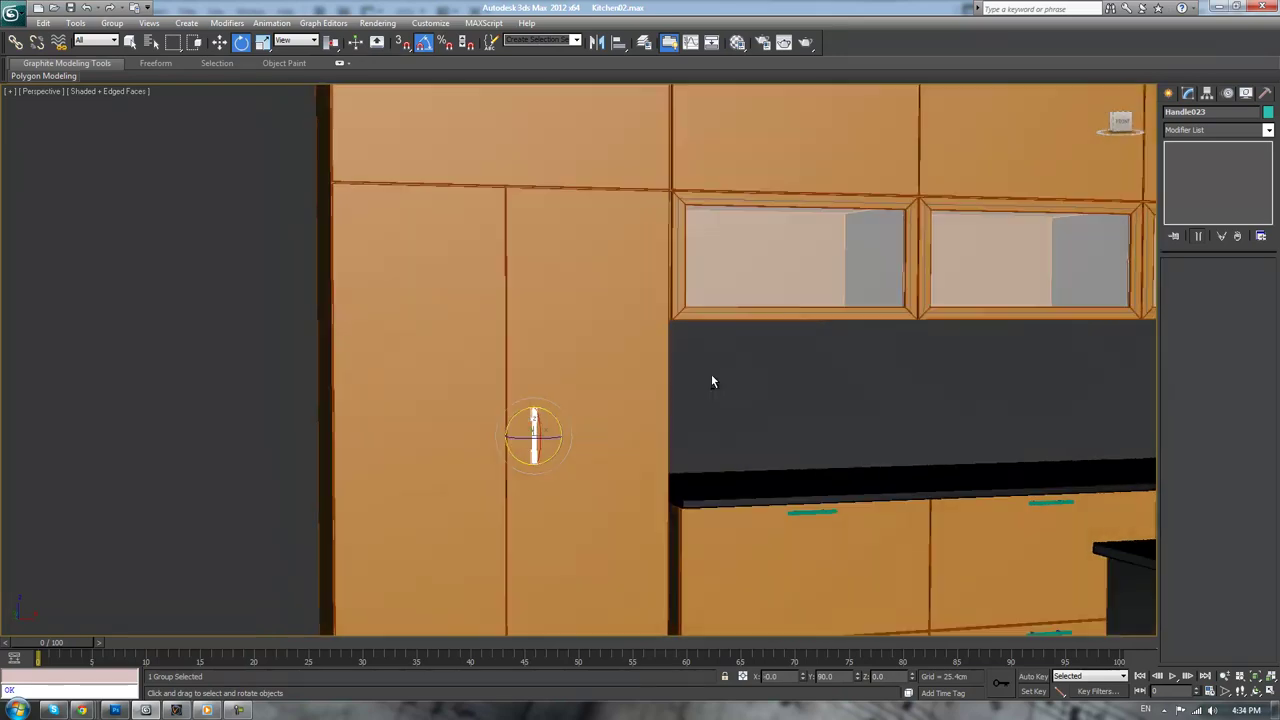
scroll(695, 396, "up", 6)
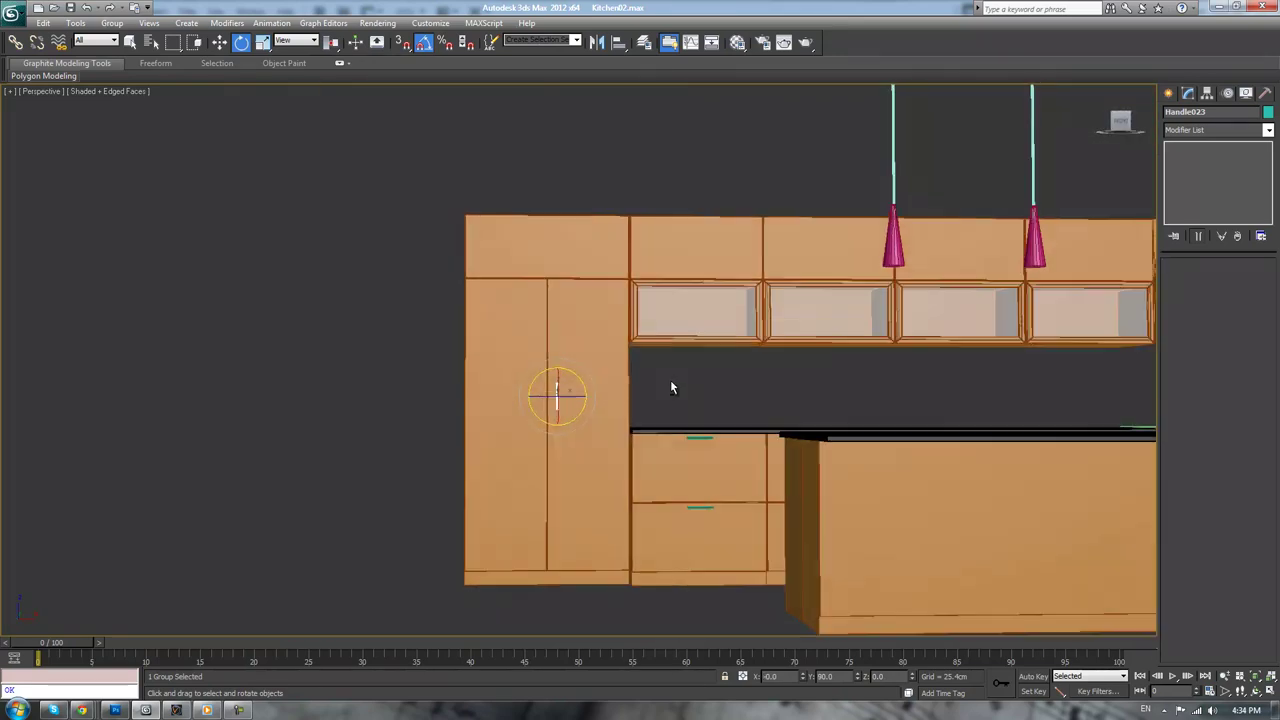
key("w")
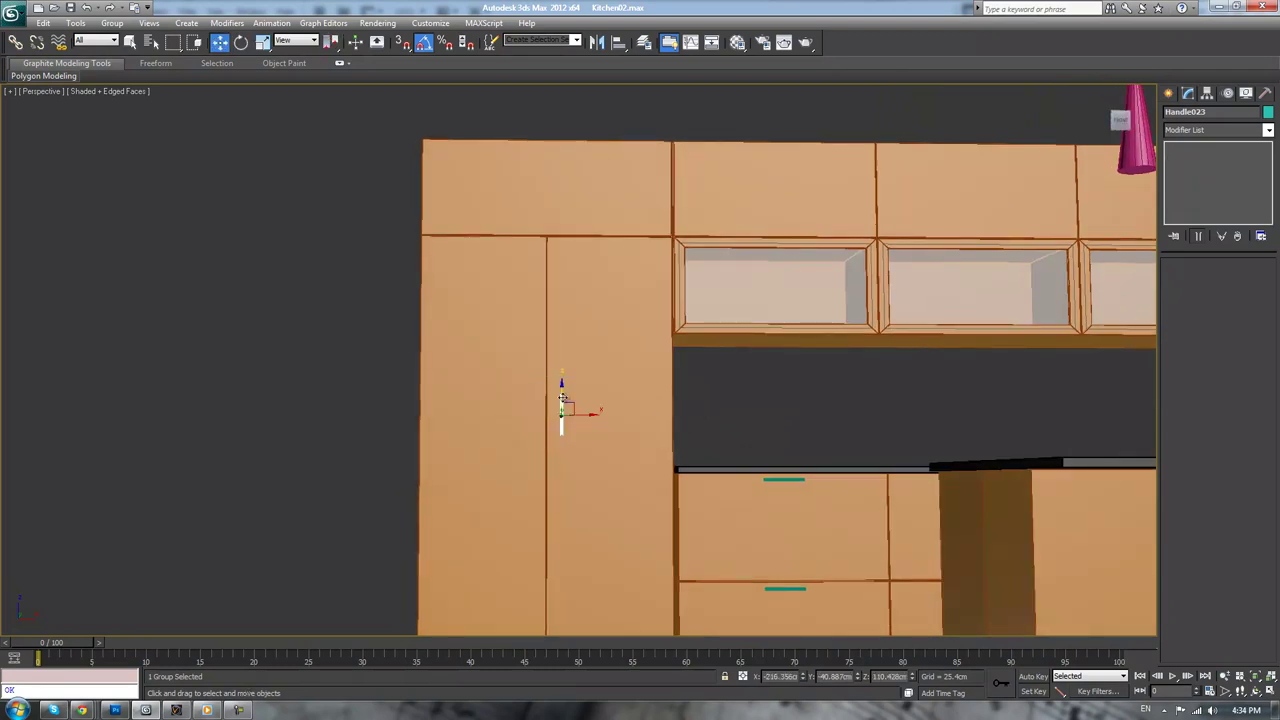
- Lower the vertical handle to about Z 98.3 cm and move it closer to the gap between the tall doors, about X -218 cm
left_click_drag(563, 393, 563, 418)
scroll(565, 430, "up", 8)
middle_click_drag(651, 477, 681, 391)
left_click_drag(655, 488, 635, 485)
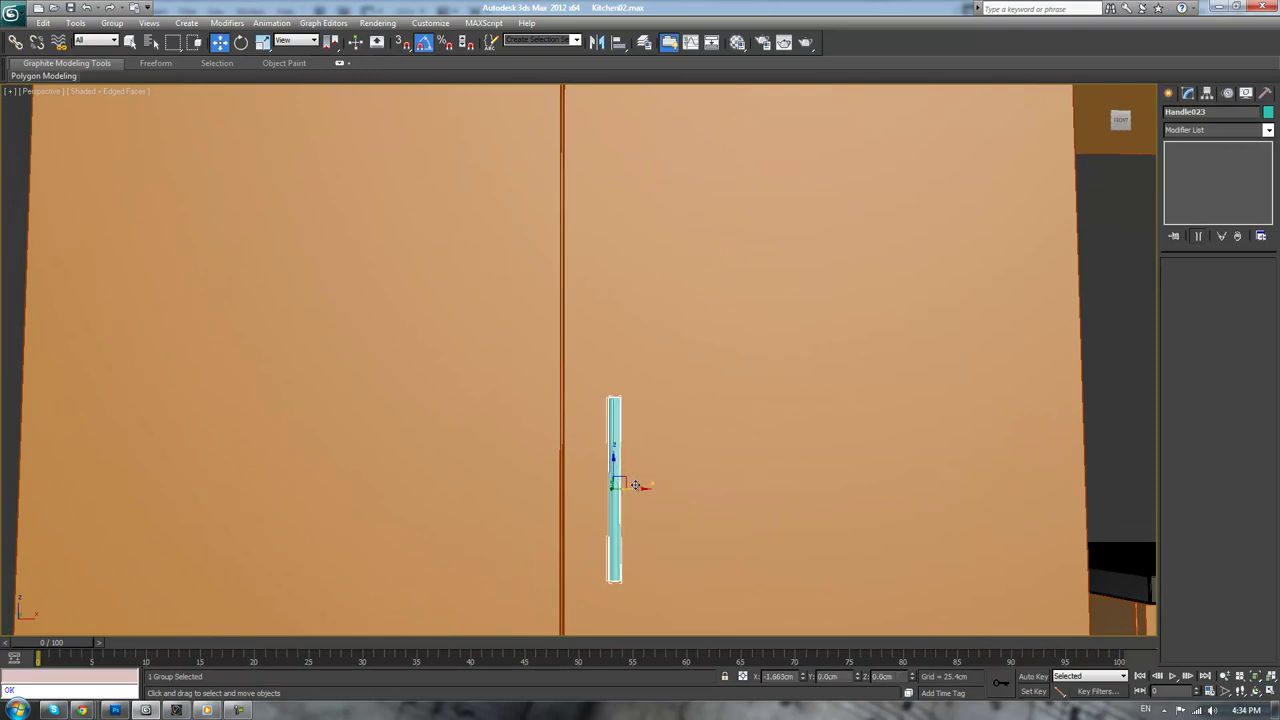
- Copy the vertical handle about 7.9 cm across the gap onto the outer tall door in the Front view
key("f")
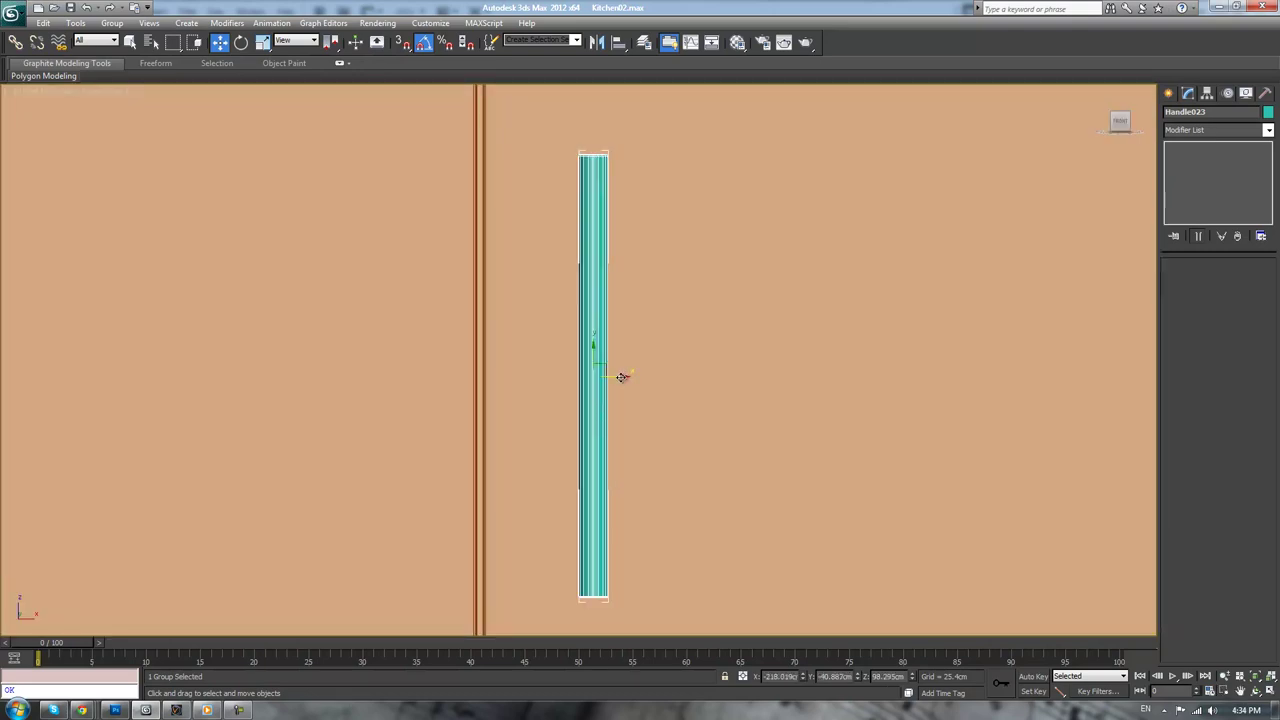
mouse_move(622, 376)
left_mouse_down("shift")
mouse_move(383, 380)
mouse_move(387, 396)
left_mouse_up("shift")
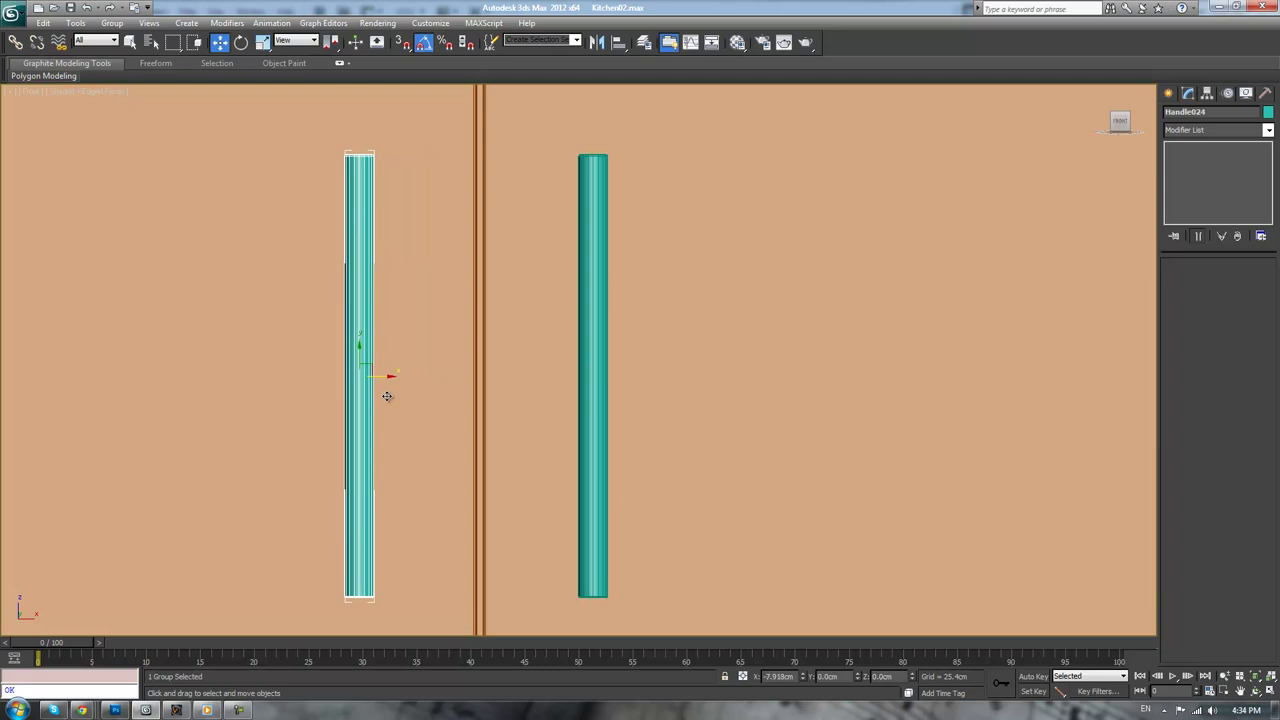
left_click(646, 416)
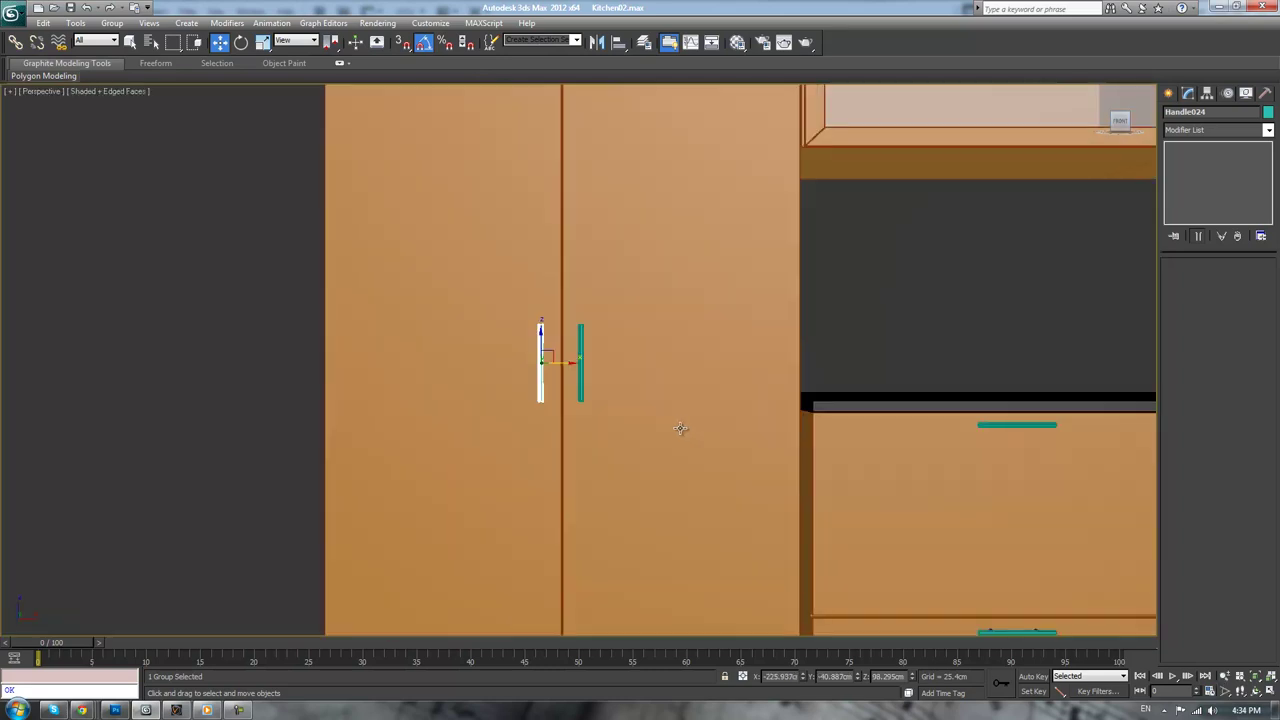
- Clear the selection and examine the whole kitchen and the new tall unit's handles from several angles
scroll(822, 327, "down", 5)
left_click(828, 321)
key("z")
scroll(828, 321, "down", 2)
middle_click_drag(738, 348, 818, 374, "alt")
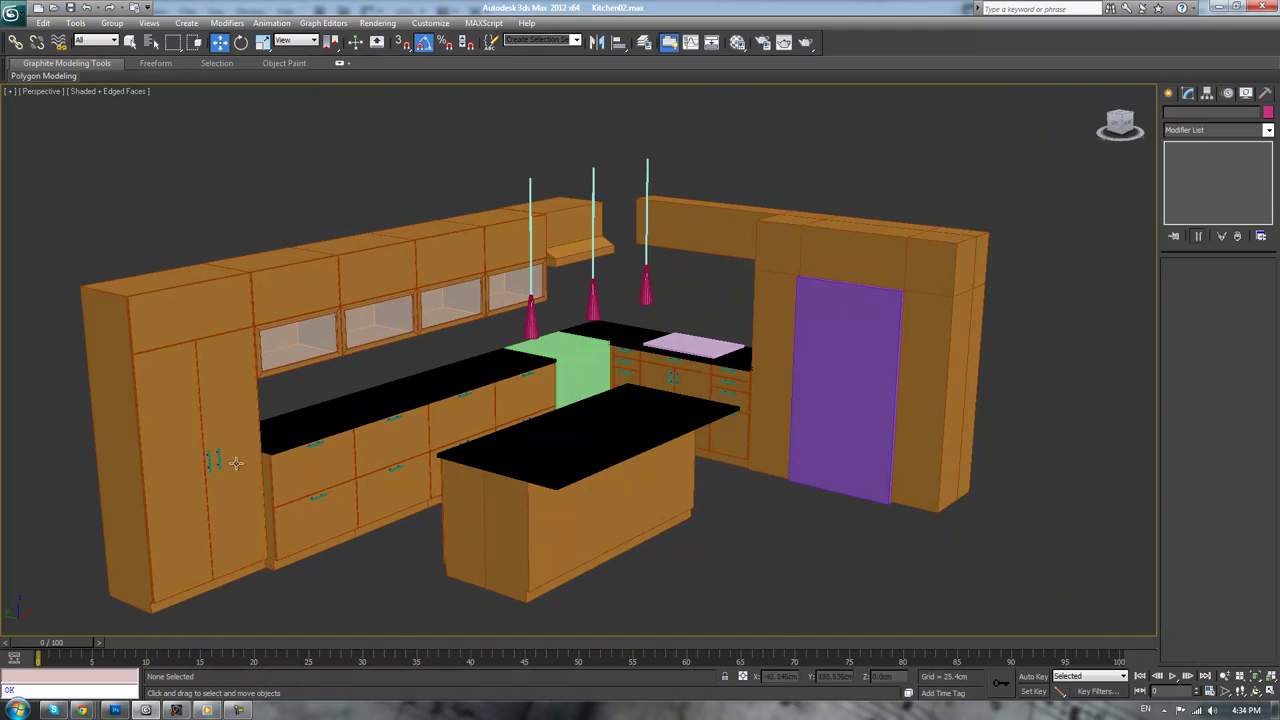
middle_click_drag(266, 474, 595, 438, "alt")
scroll(228, 471, "up", 4)
scroll(543, 477, "down", 5)
- Move both tall-door handles back in the side view until their mounts meet the door fronts, and clear the selection
scroll(434, 389, "up", 6)
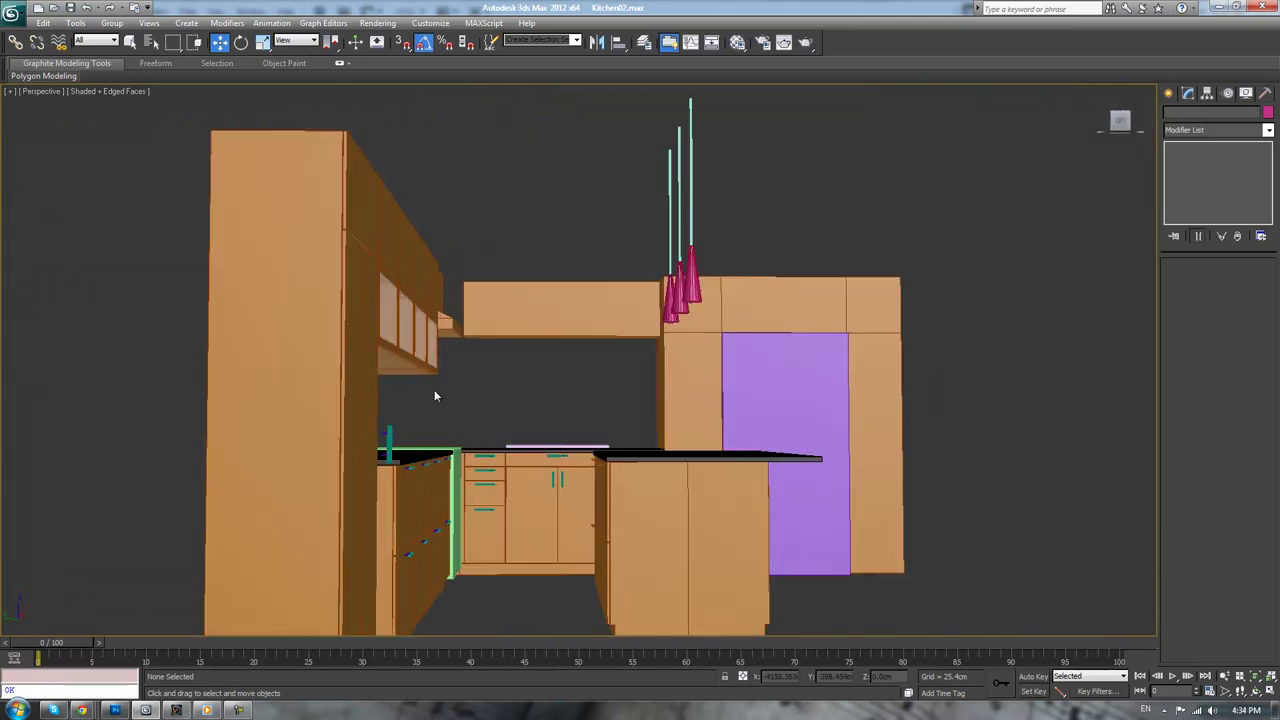
middle_click_drag(488, 400, 623, 306)
left_click(456, 381)
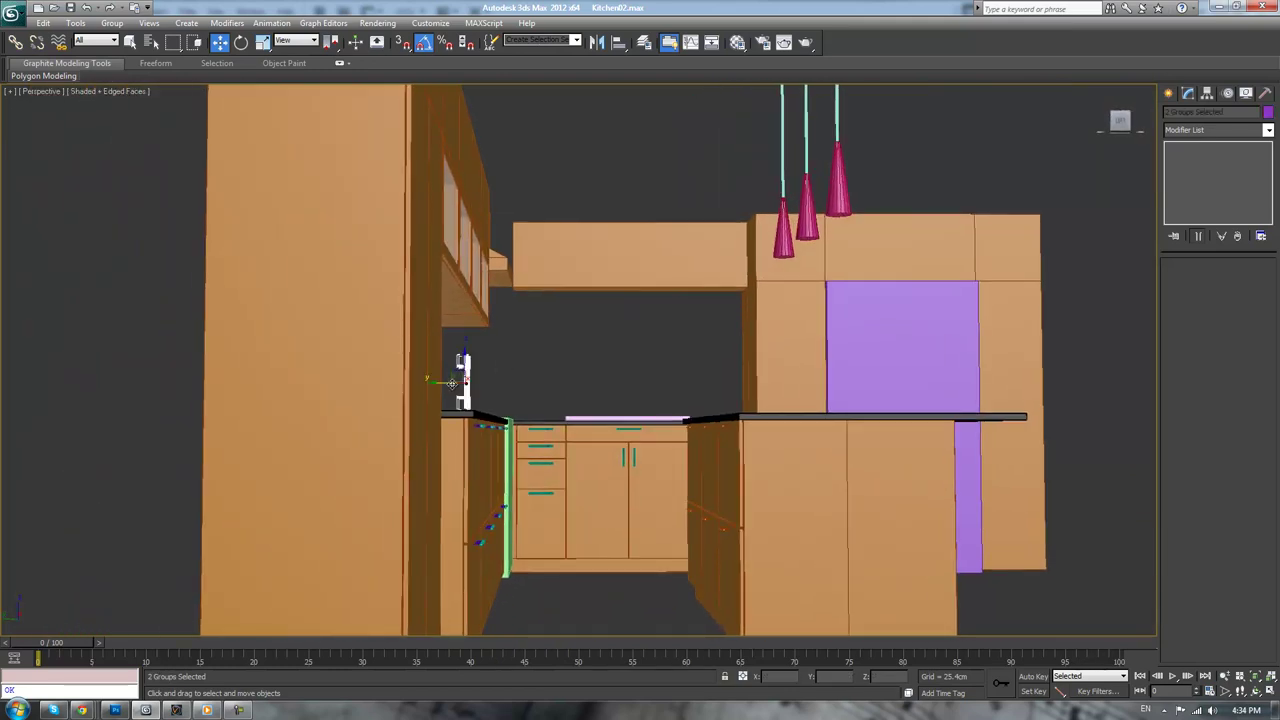
key("f")
key("z")
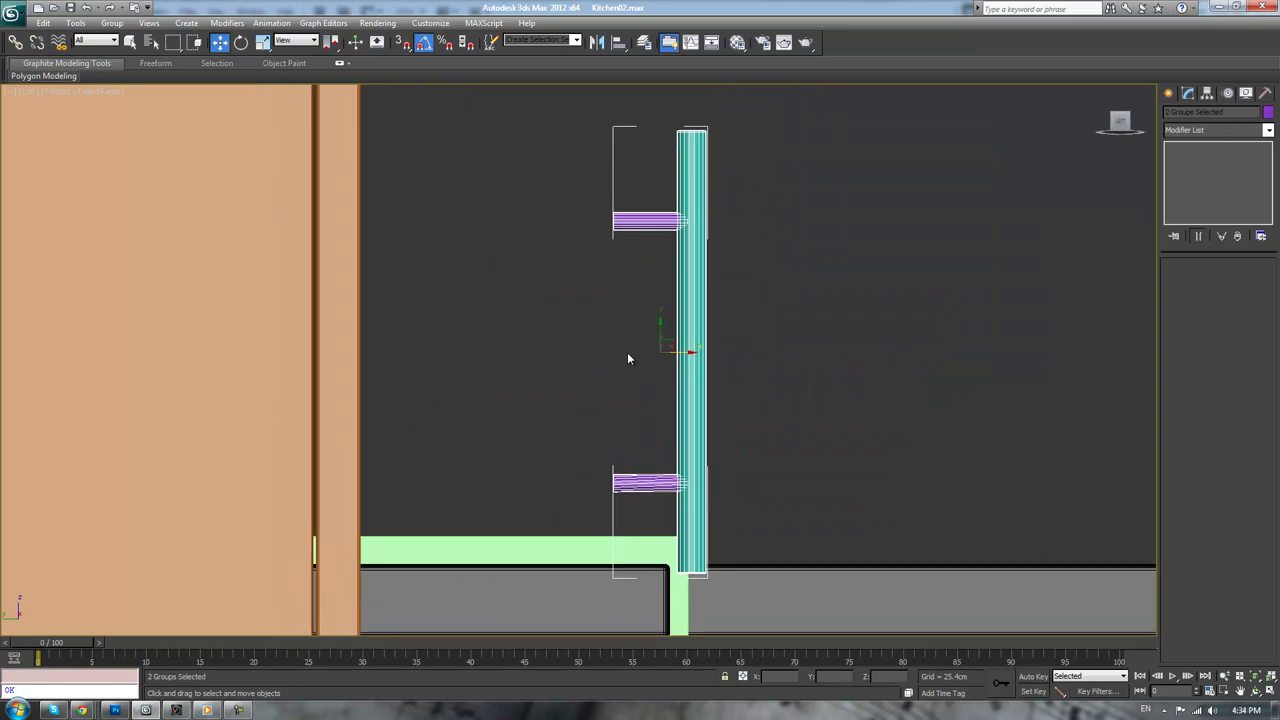
left_click_drag(684, 351, 430, 378)
left_click(625, 333)
- Examine the complete kitchen with its new tall unit by stepping back through the earlier Perspective views
key("shift+z")
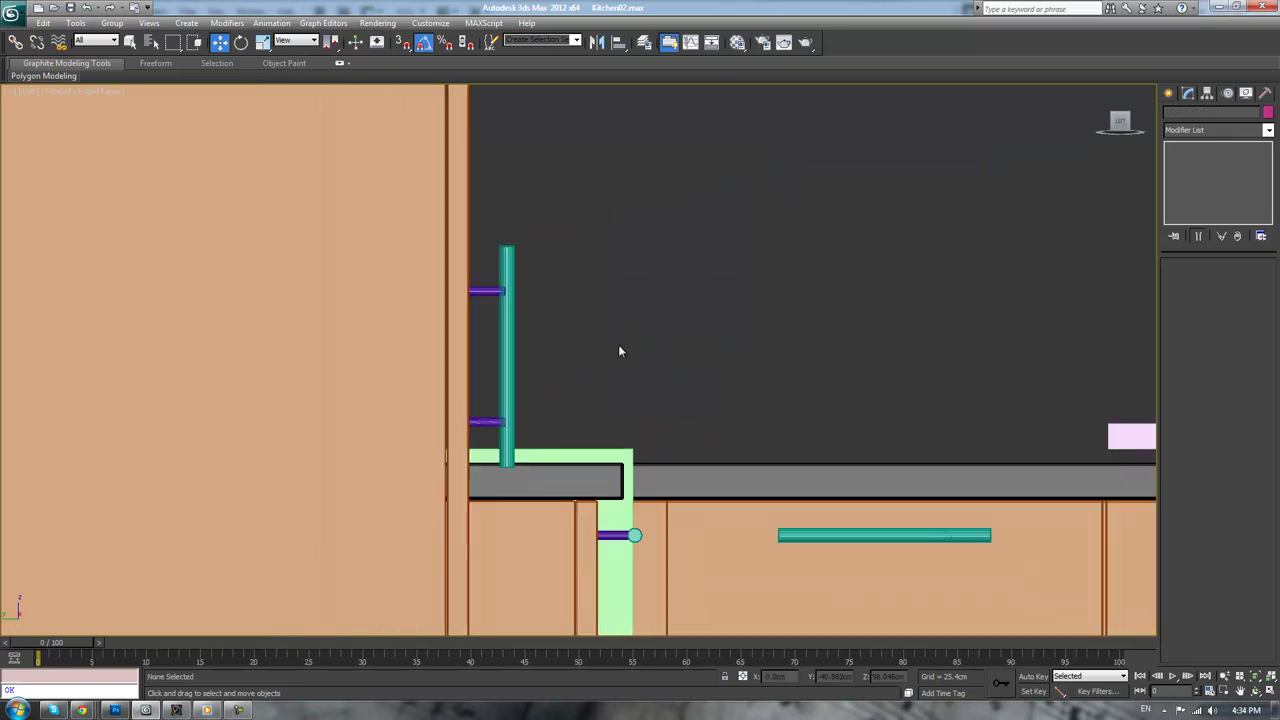
key("shift+z")
middle_click_drag(613, 356, 609, 433, "alt")
scroll(652, 417, "down", 5)
key("shift+z")
key("shift+z")
key("shift+z")
key("shift+z")
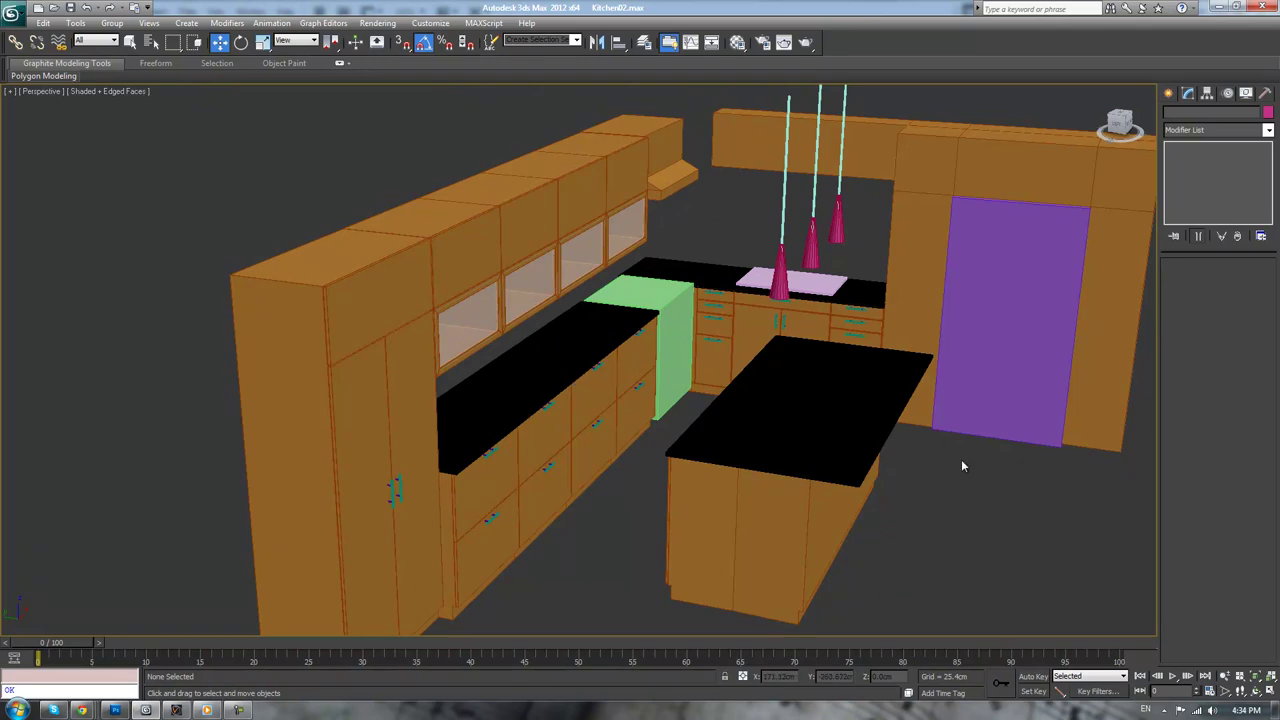
key("shift+z")
key("shift+z")
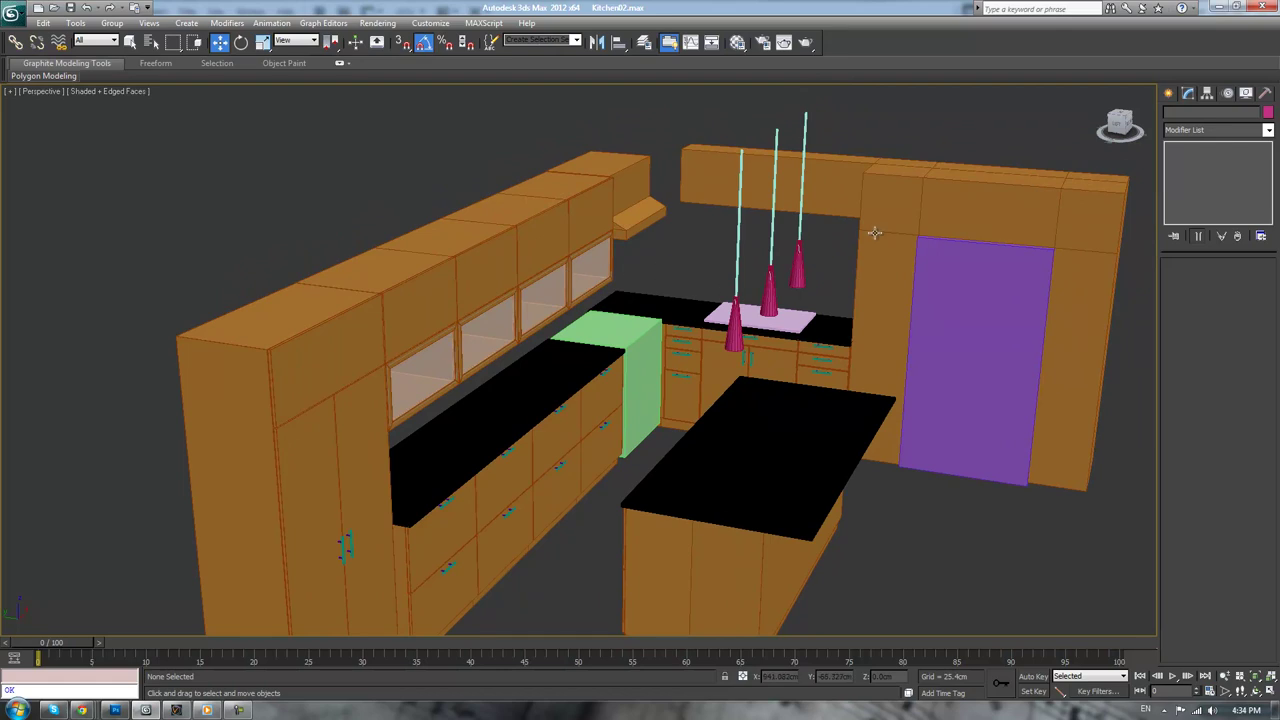
- Select the range hood at the end of the wall cabinets and compare it with the bamboo kitchen reference photo in the browser
left_click(627, 202)
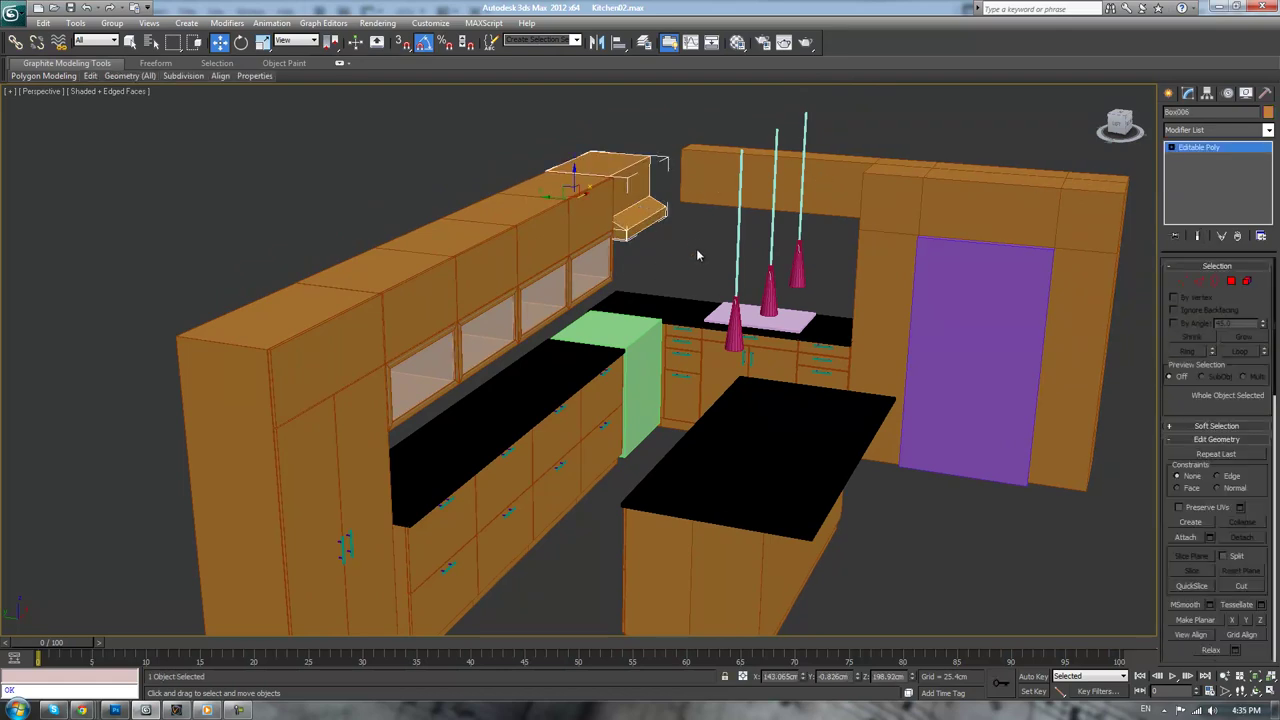
key("z")
scroll(808, 350, "down", 4)
middle_click_drag(818, 461, 757, 473, "alt")
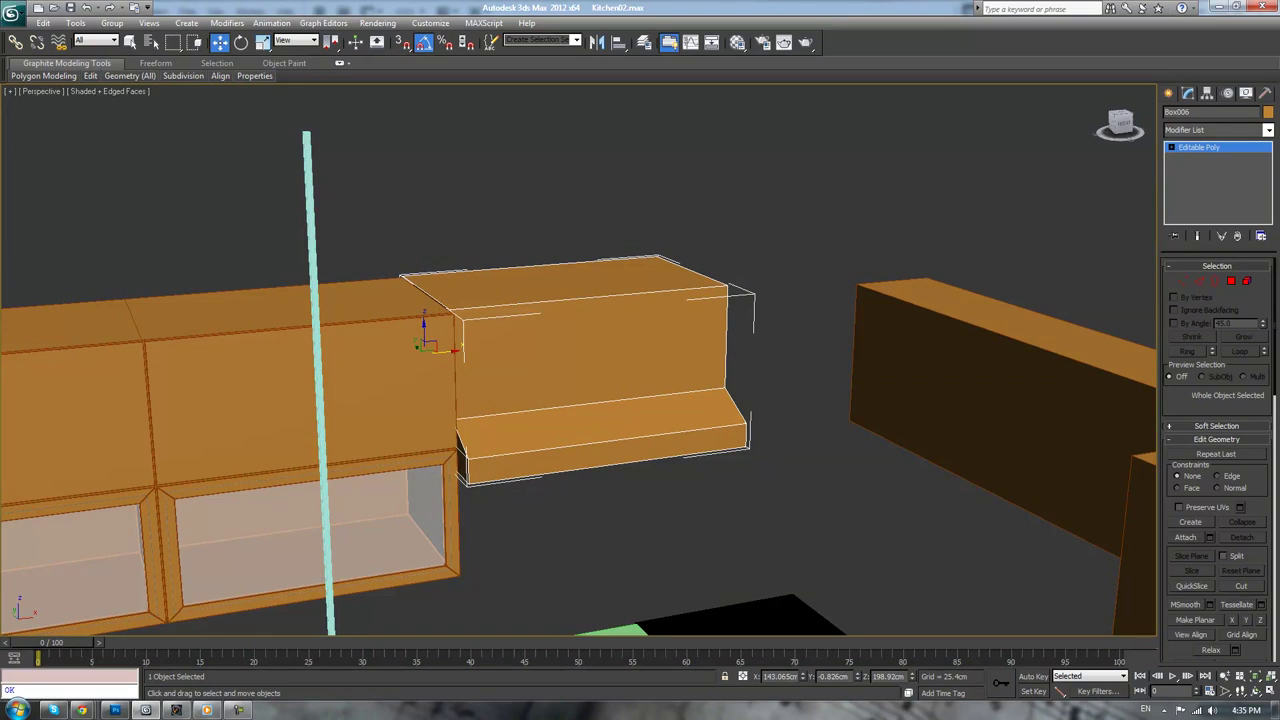
left_click_drag(1279, 245, 849, 244)
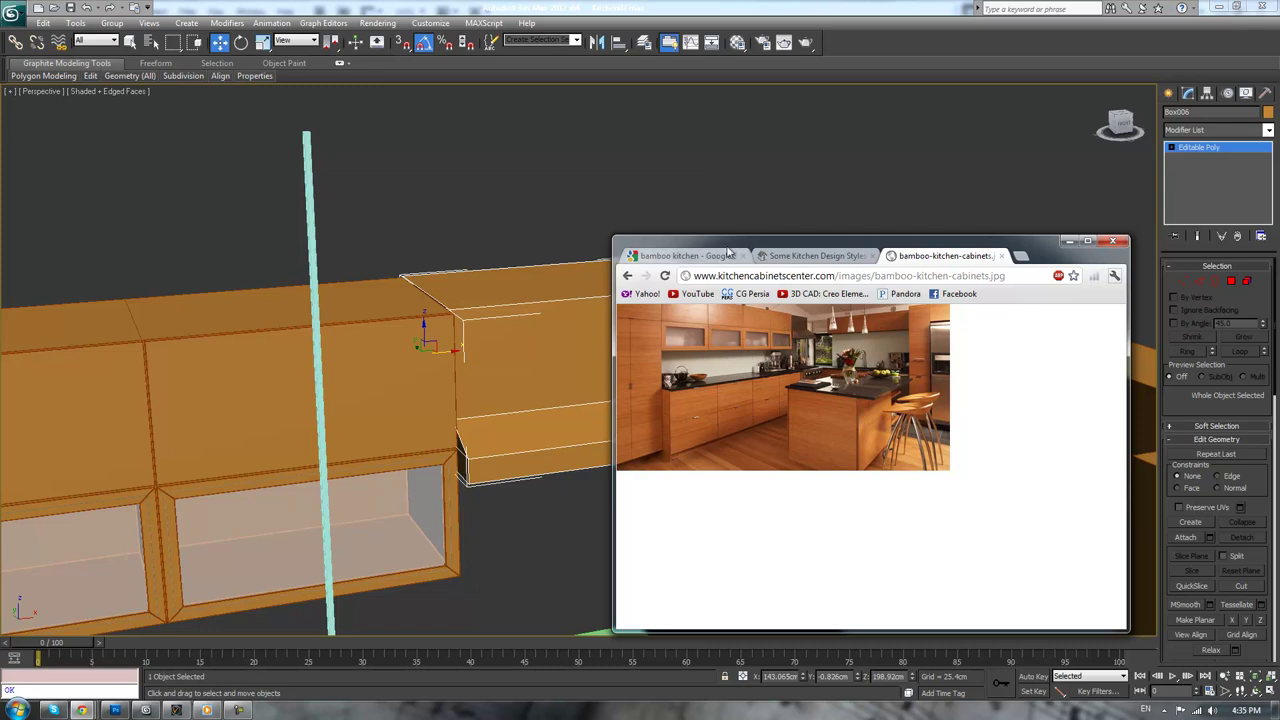
key("alt+Tab")
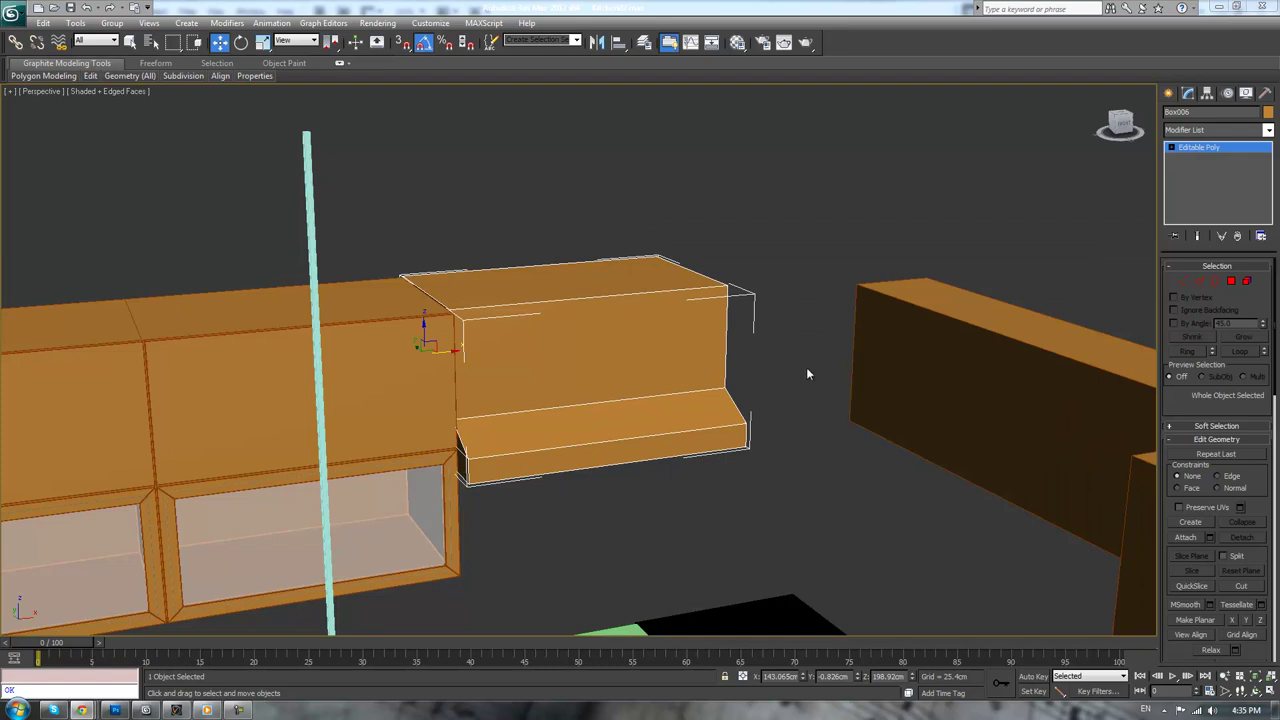
- Delete the bottom polygon of the range hood to open it from below
middle_click_drag(826, 380, 870, 372, "alt")
left_click(1233, 281)
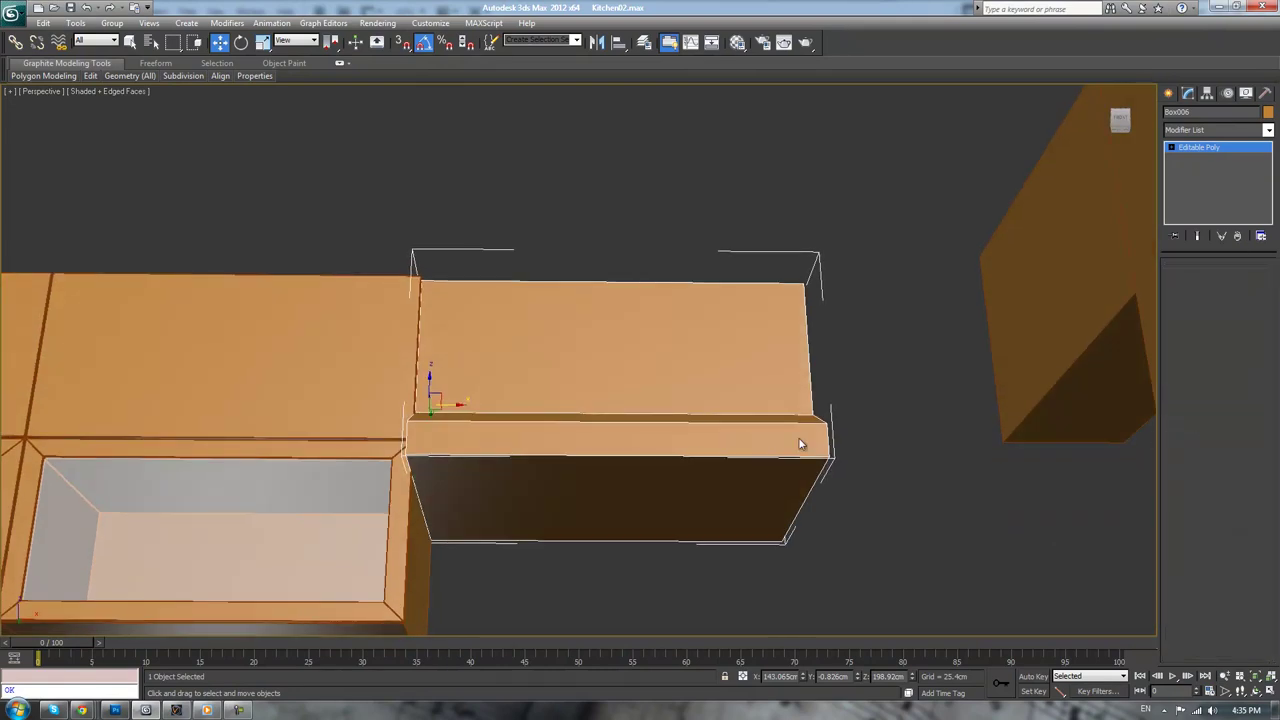
left_click(710, 492)
key("Delete")
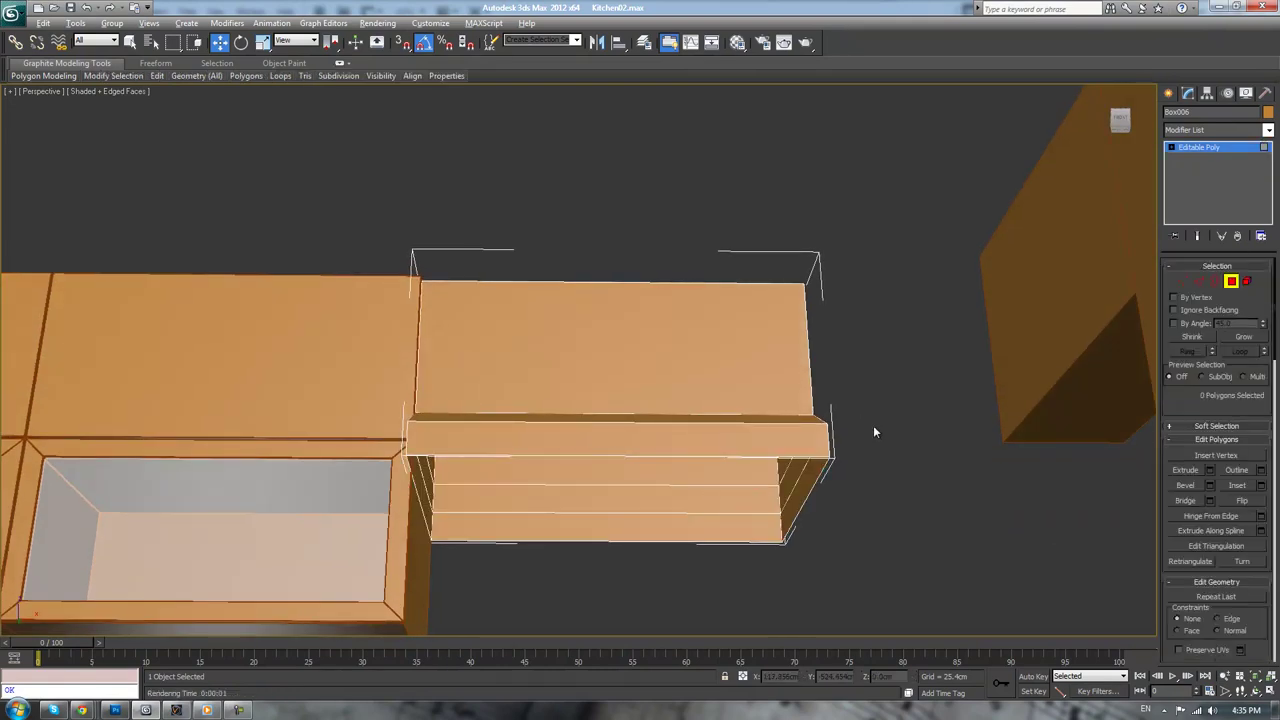
middle_click_drag(875, 428, 815, 415, "alt")
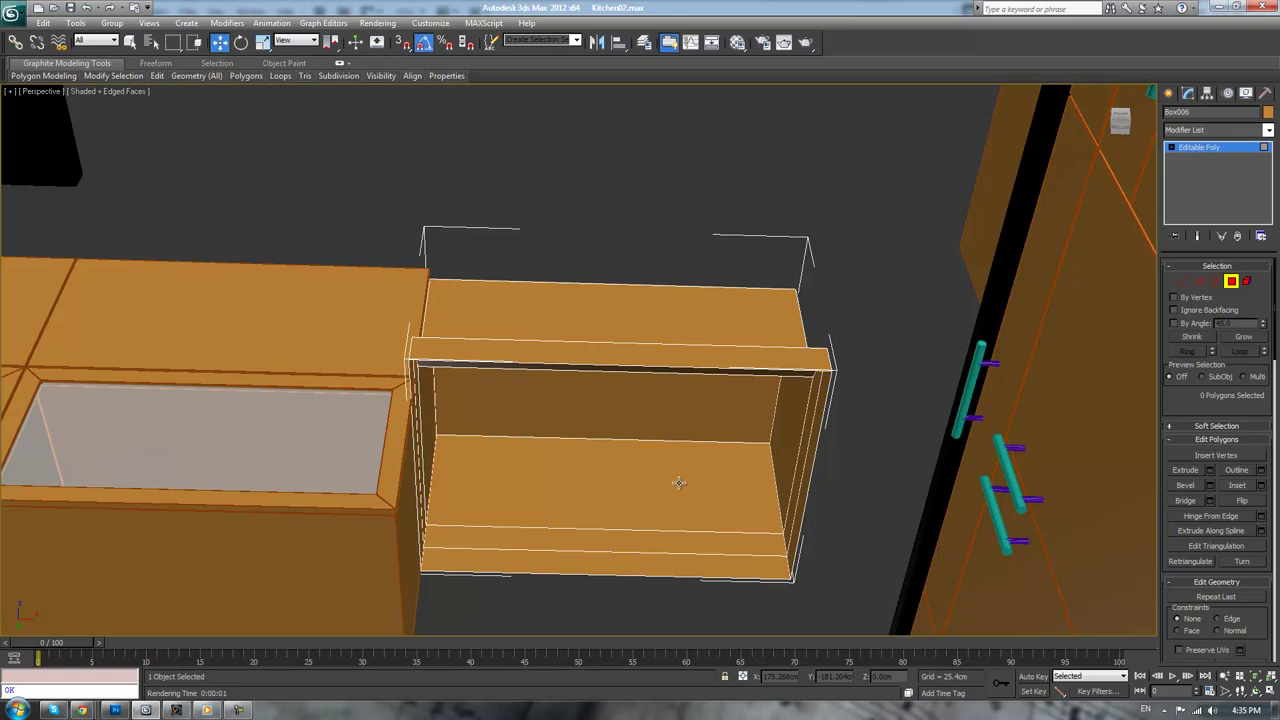
- Check the polygon inside the opened range hood, finish polygon editing and add a Shell modifier to the hood
left_click(722, 413)
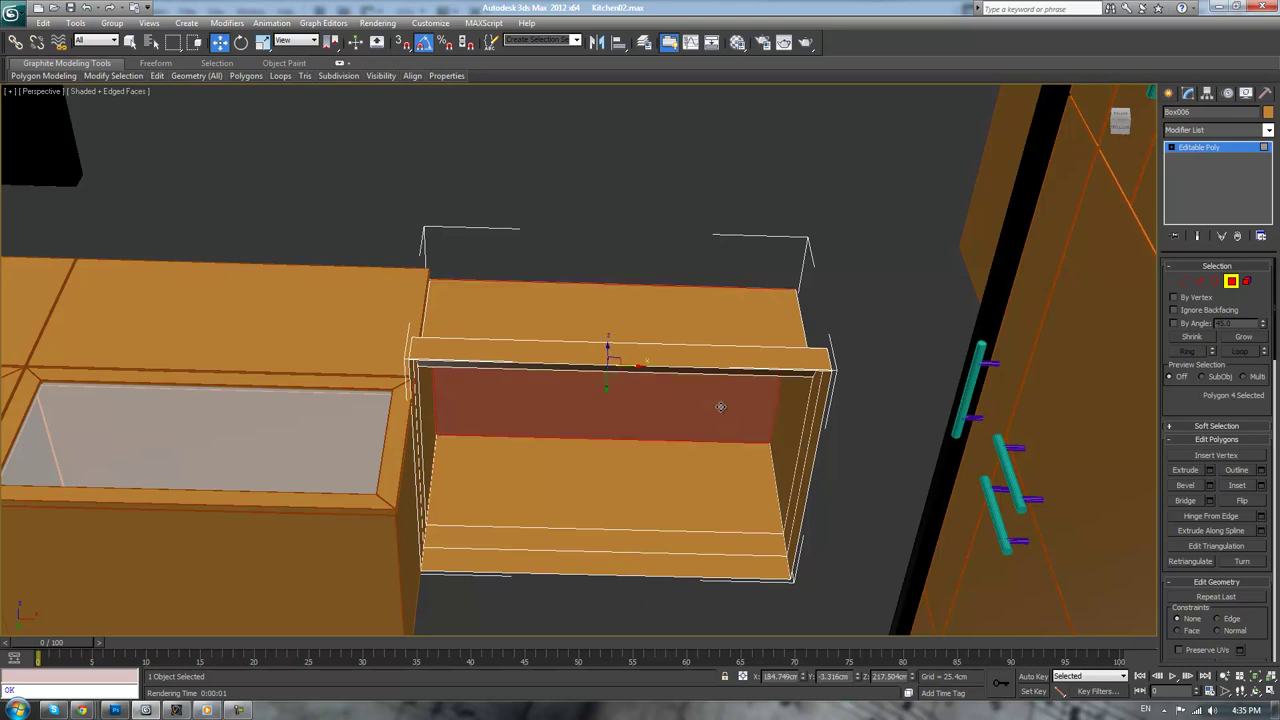
mouse_move(720, 406)
middle_mouse_down("alt")
mouse_move(723, 423)
mouse_move(729, 408)
middle_mouse_up("alt")
scroll(729, 408, "up", 5)
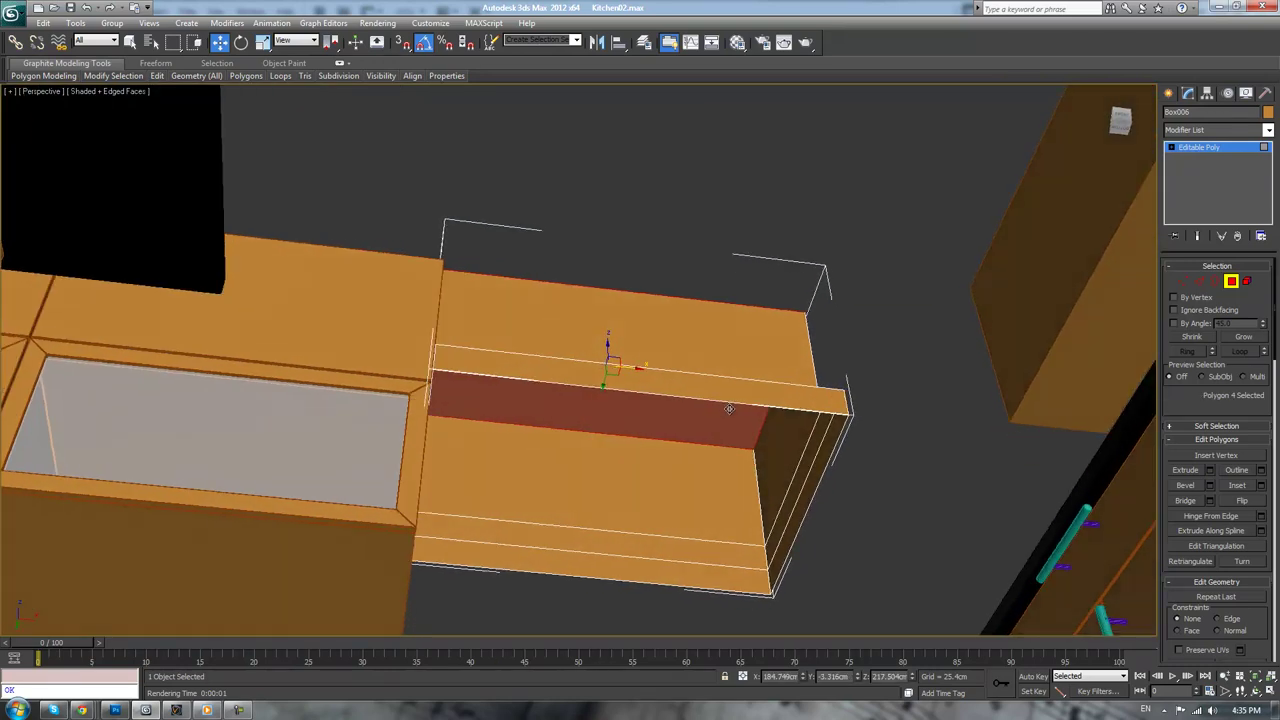
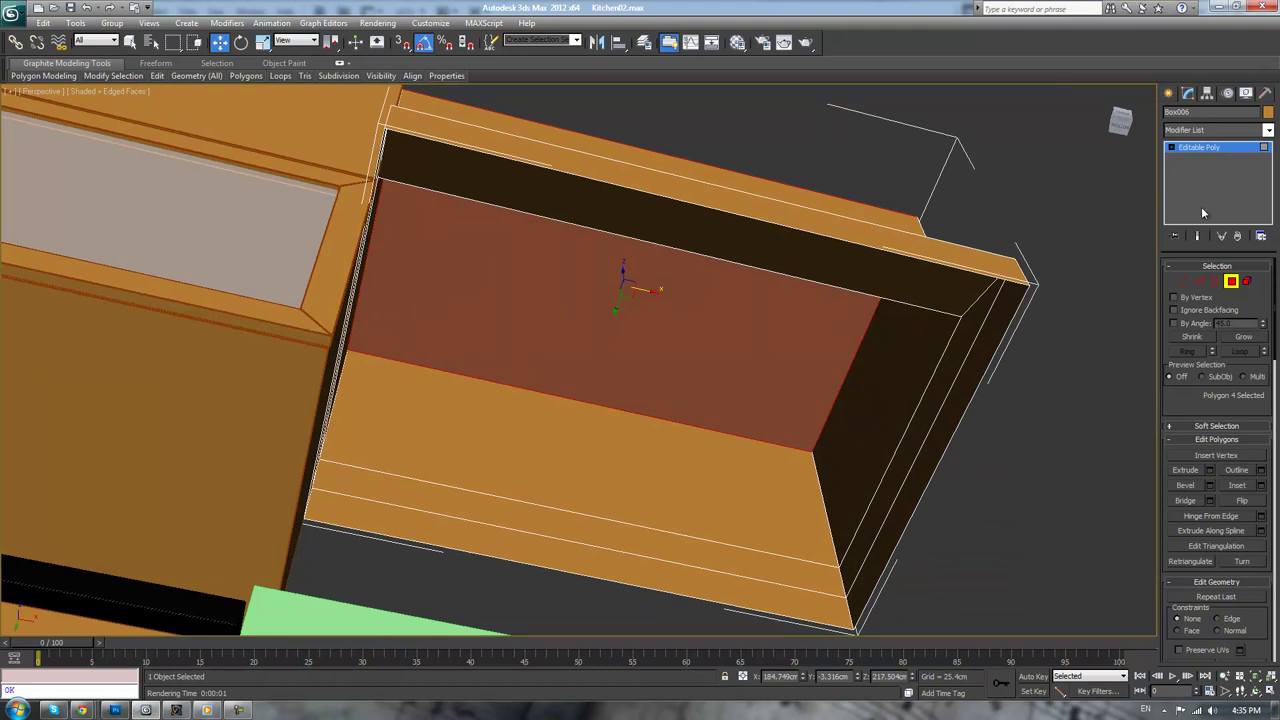
left_click(1220, 150)
left_click(1268, 130)
type("sh")
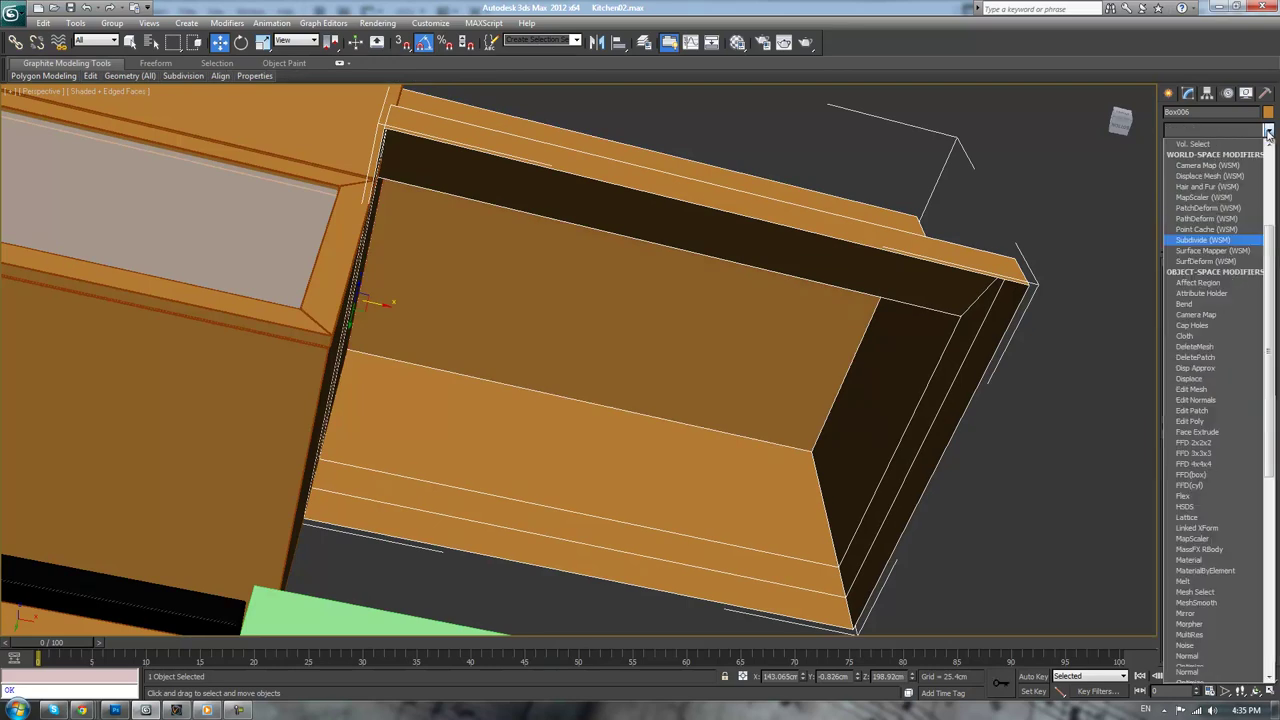
key("Return")
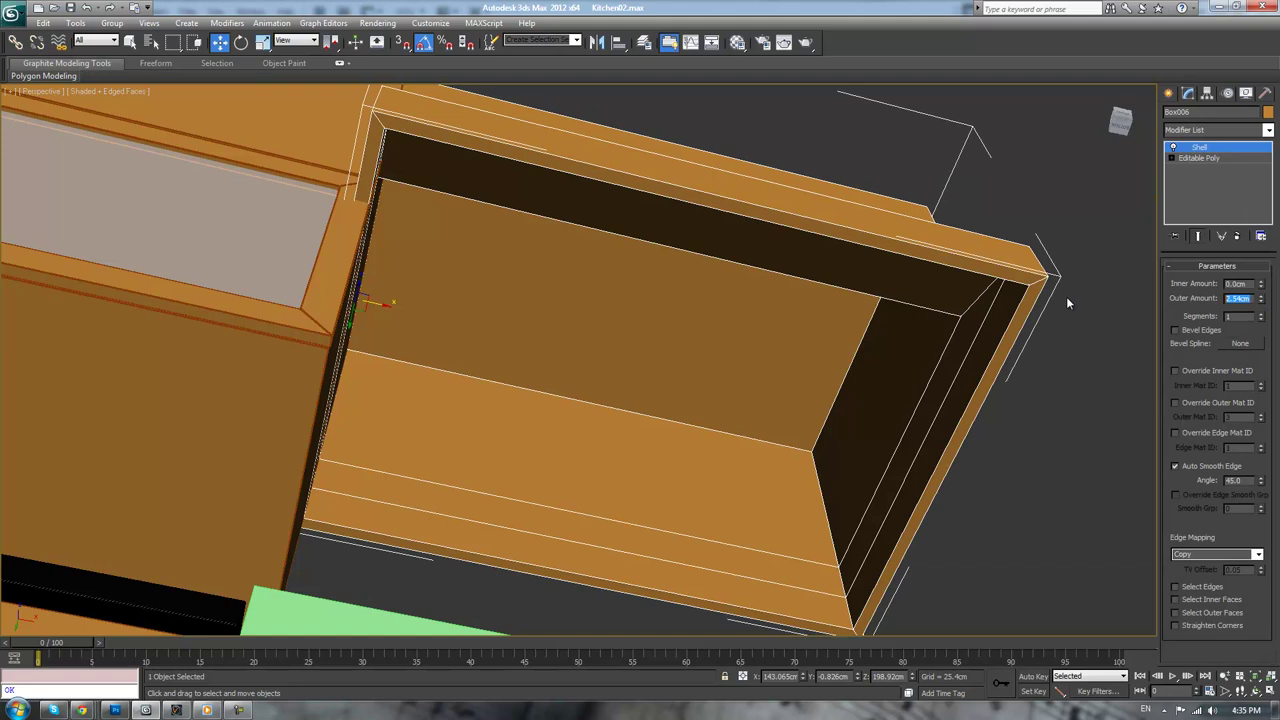
- Set the Shell modifier's outer amount to 0 cm and its inner amount to 0.5 cm
type("0")
key("Return")
left_click_drag(1261, 285, 1254, 265)
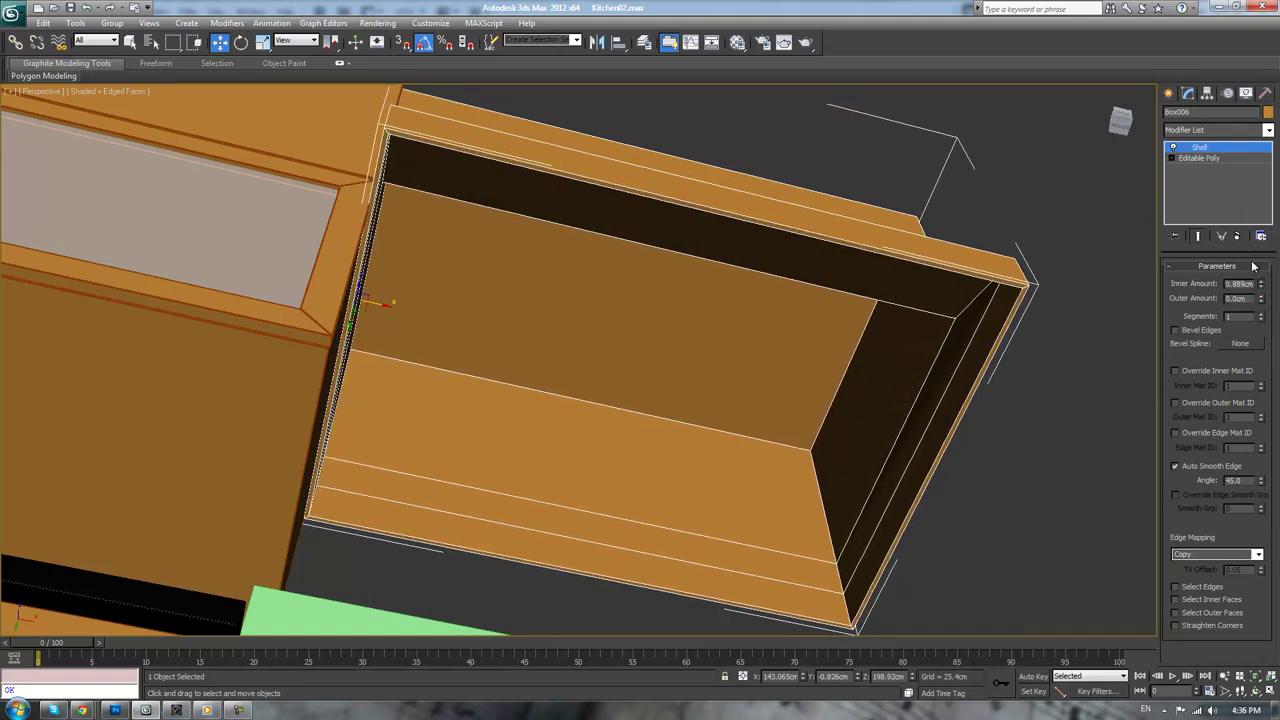
middle_click_drag(893, 406, 780, 390, "alt")
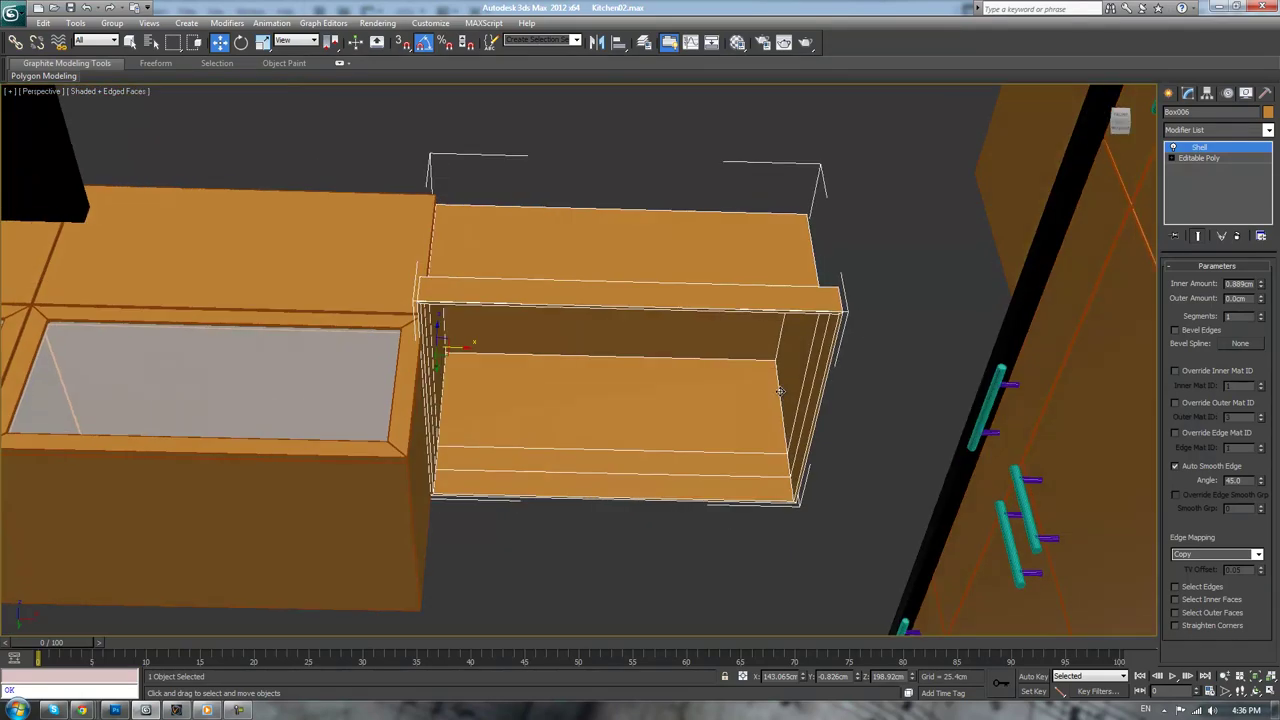
scroll(780, 391, "up", 4)
middle_click_drag(726, 317, 752, 358, "alt")
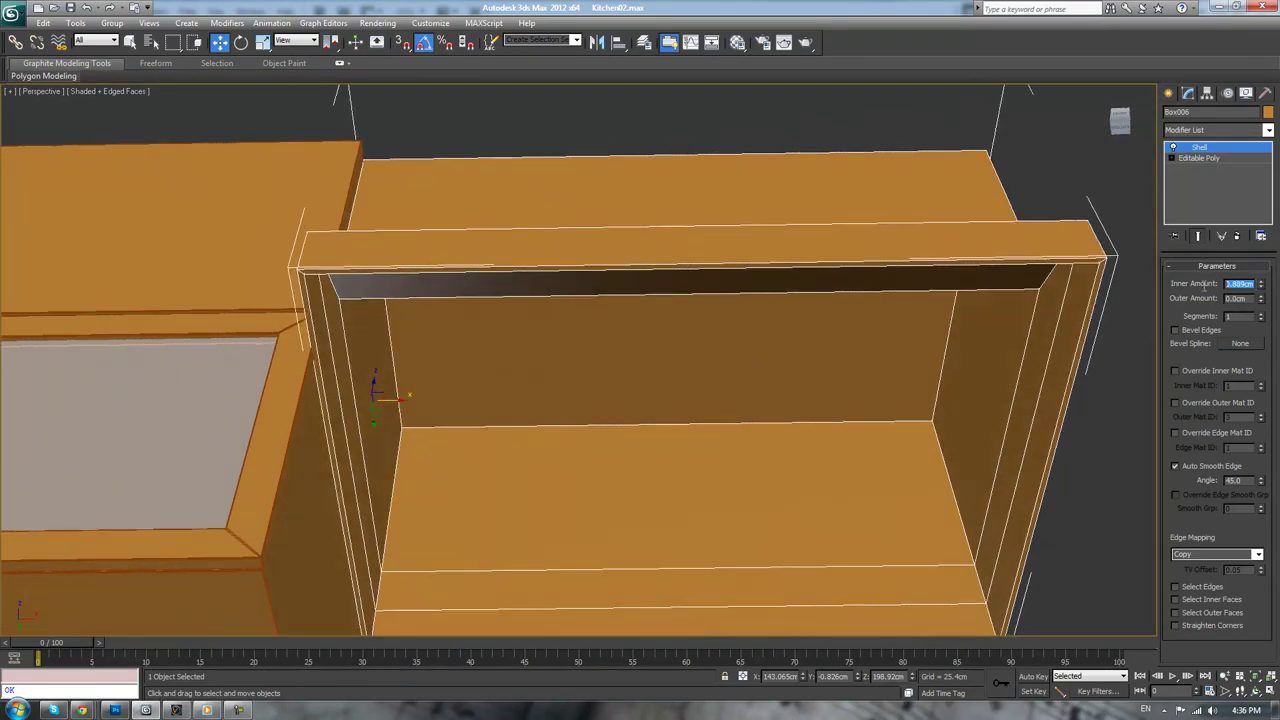
key("Return")
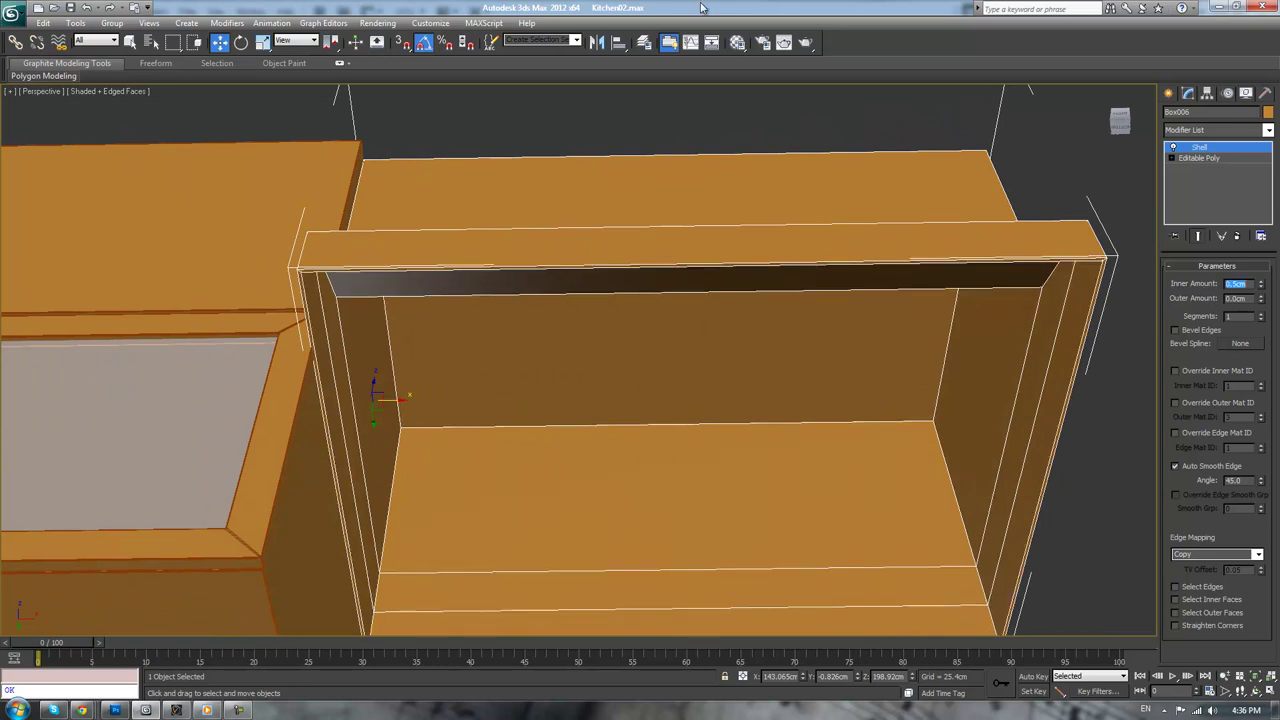
- Check the hood's wall thickness from below and collapse the hood to an Editable Poly
scroll(1018, 243, "down", 4)
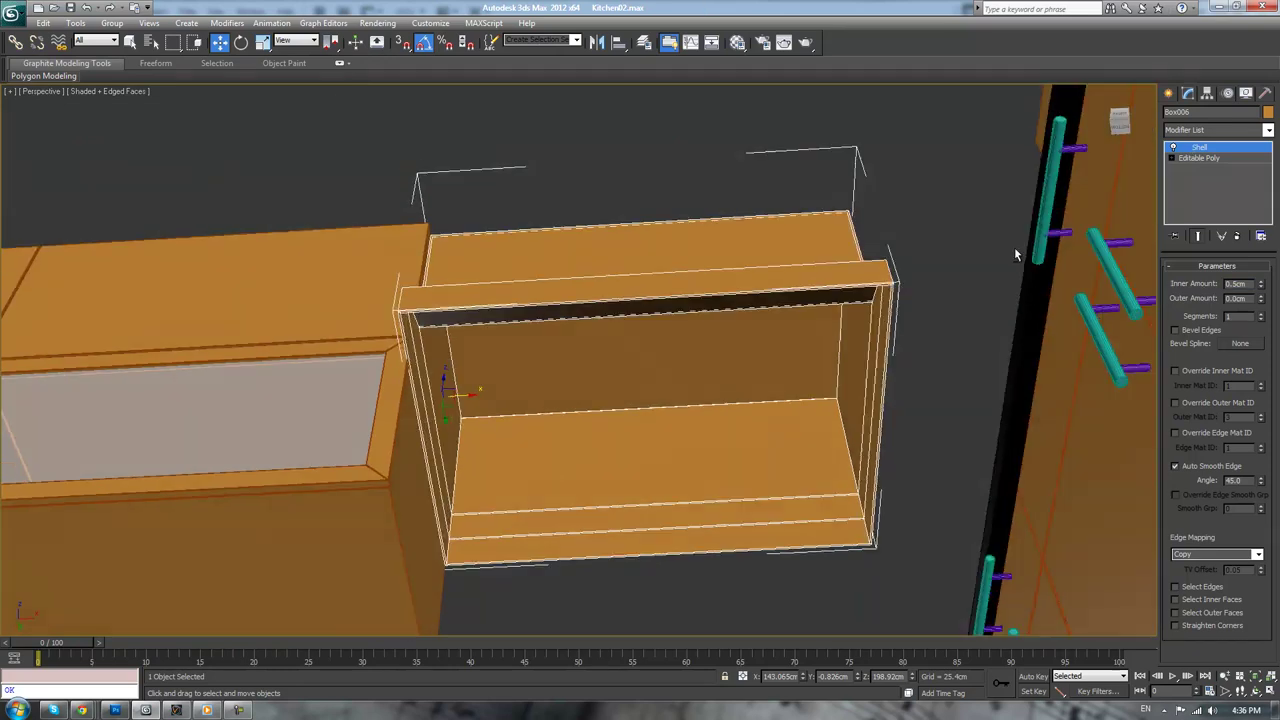
mouse_move(1014, 248)
middle_mouse_down("alt")
mouse_move(1037, 286)
mouse_move(1029, 307)
mouse_move(993, 273)
mouse_move(1011, 245)
mouse_move(1034, 256)
middle_mouse_up("alt")
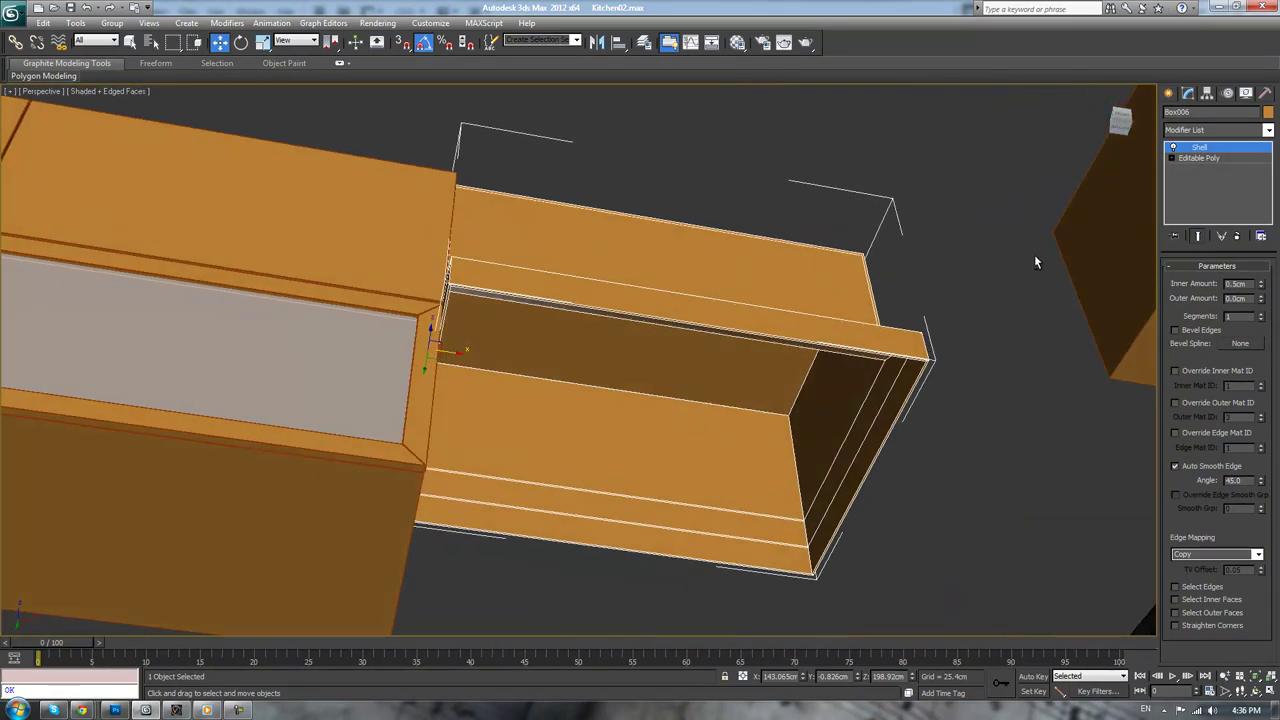
key("ctrl+z")
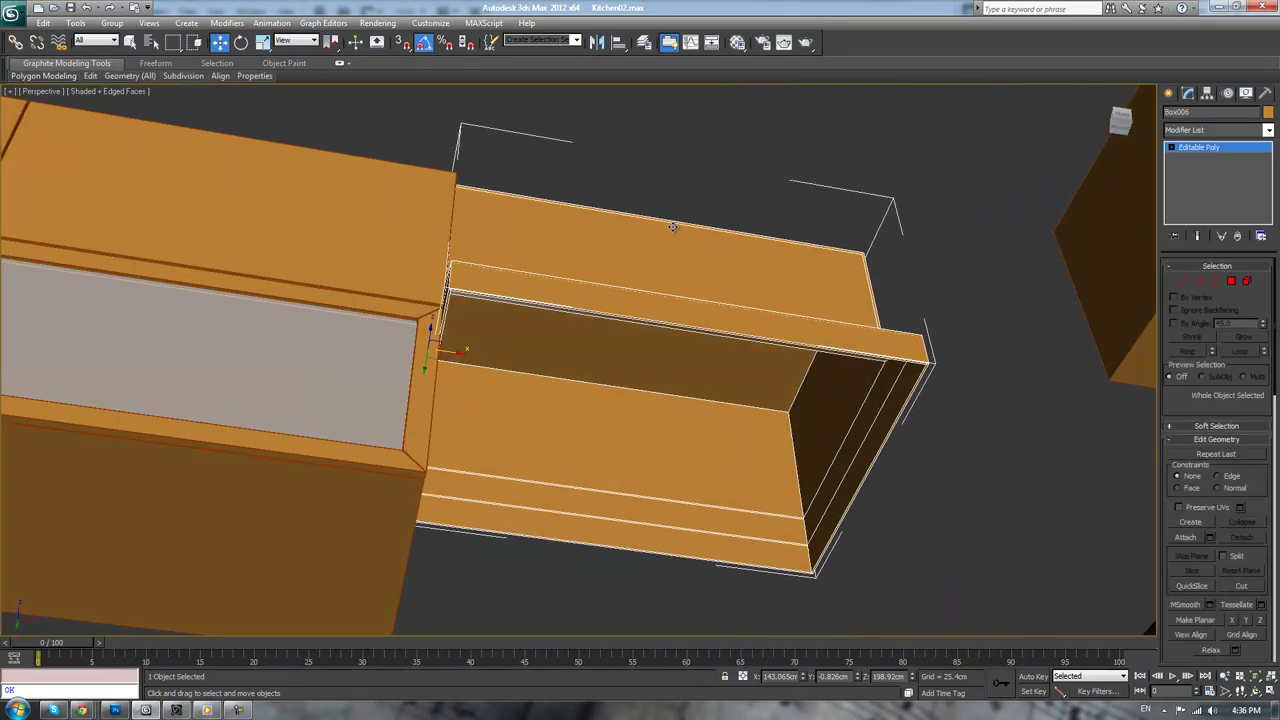
- Select the hood's vertices beside the wall cabinets in the Front view, check their alignment and finish vertex editing
middle_click_drag(673, 227, 672, 263, "alt")
key("f")
key("1")
scroll(700, 330, "up", 7)
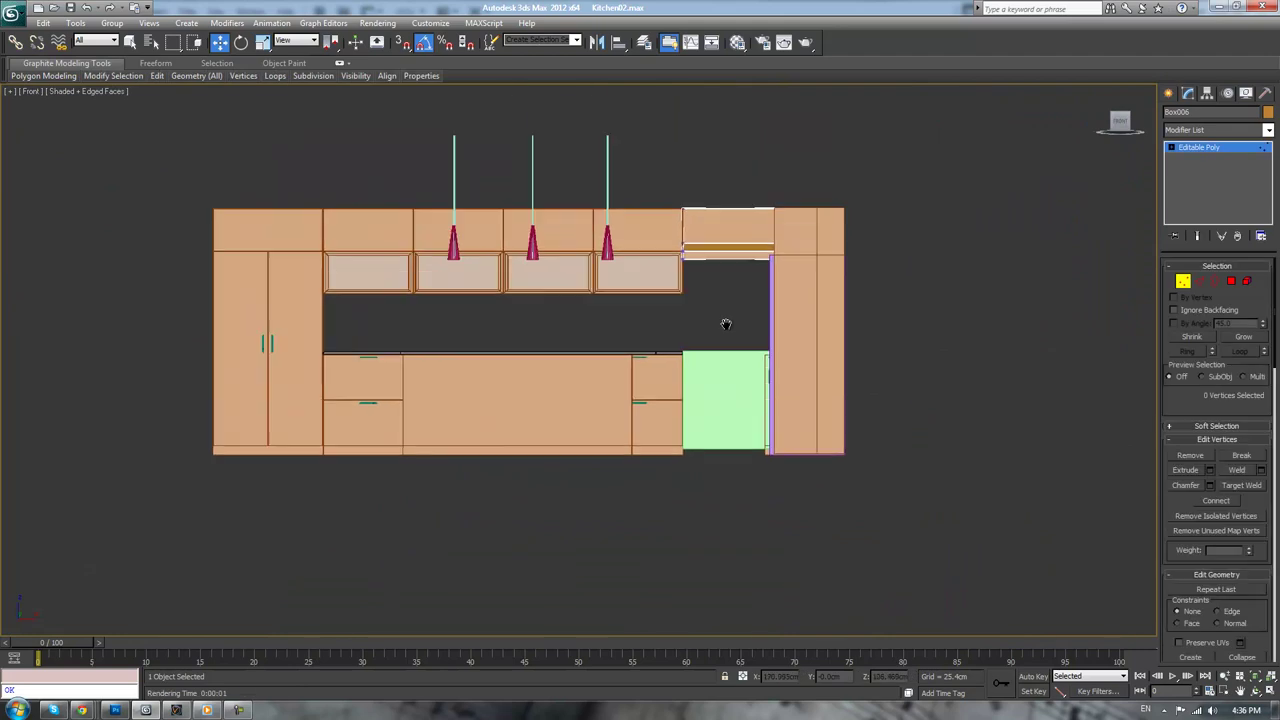
middle_click_drag(594, 128, 591, 264)
left_click_drag(577, 194, 703, 420)
scroll(684, 519, "up", 4)
scroll(703, 420, "down", 4)
left_click(926, 163)
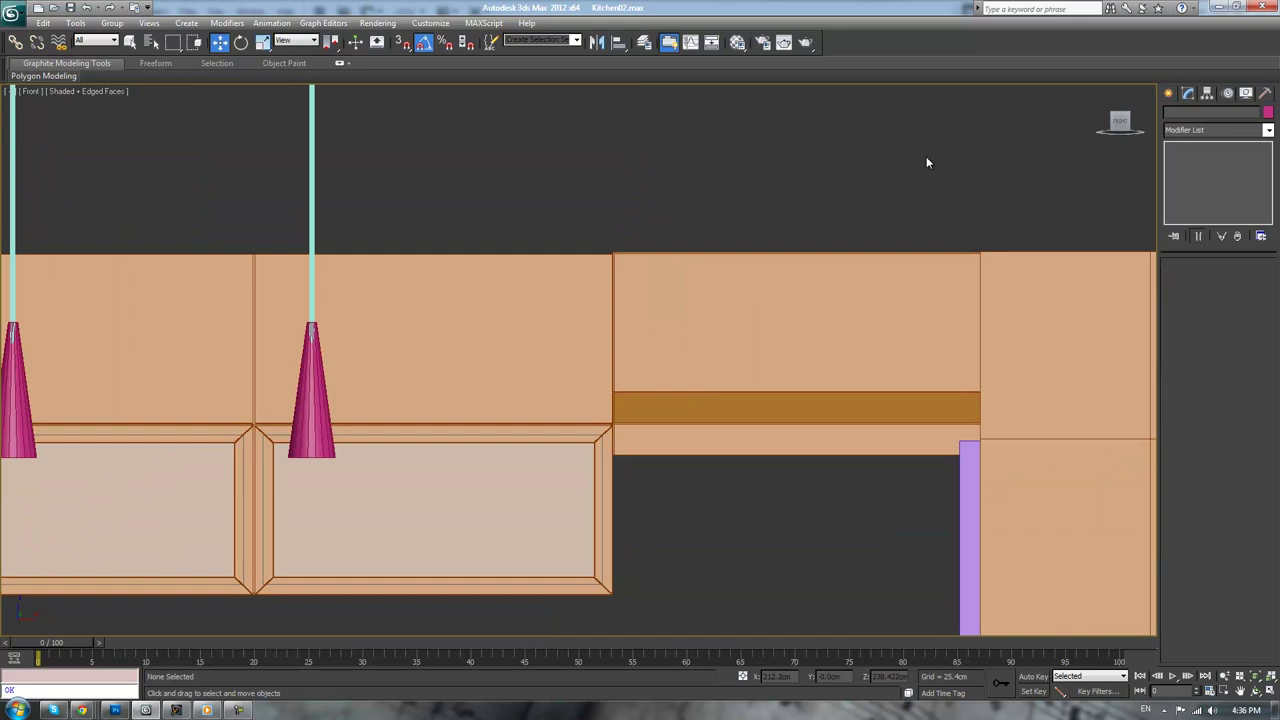
- Inspect the hood's top and underside in the Perspective view and undo its conversion to Editable Poly and its Shell thickness changes
scroll(926, 163, "down", 2)
key("p")
middle_click_drag(763, 326, 714, 383)
scroll(660, 457, "up", 3)
scroll(725, 440, "down", 2)
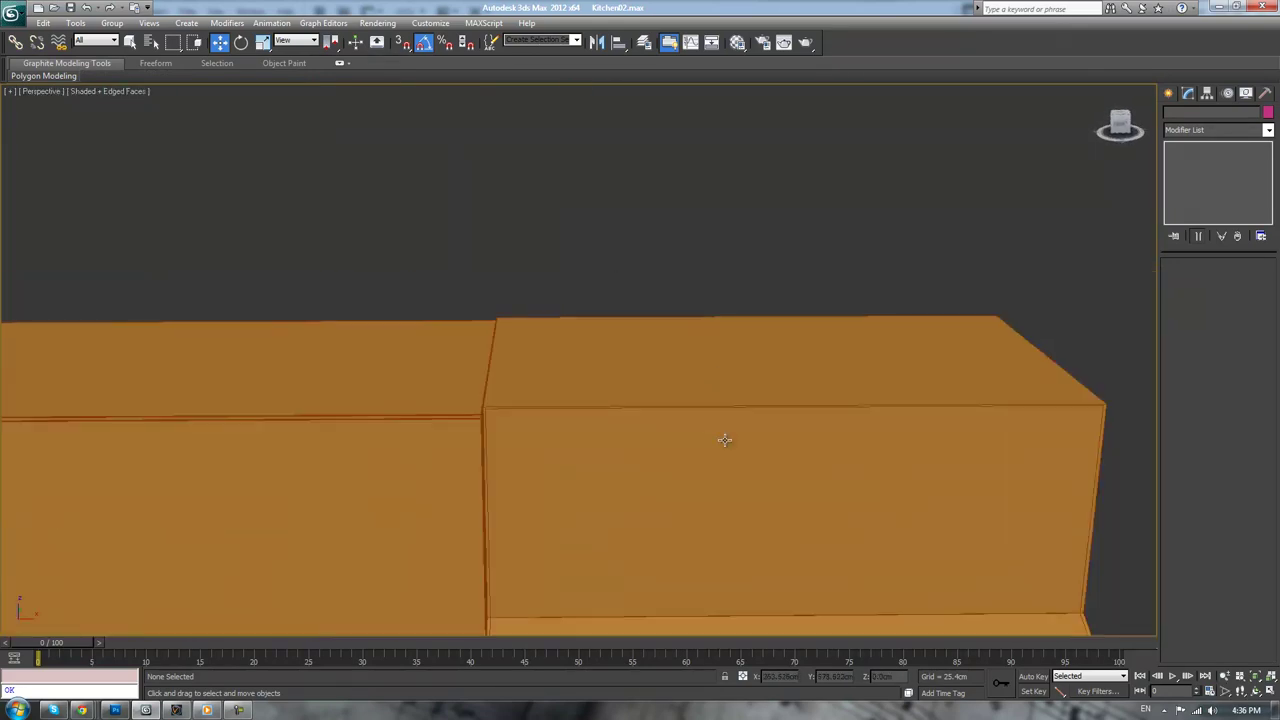
middle_click_drag(725, 440, 731, 322, "alt")
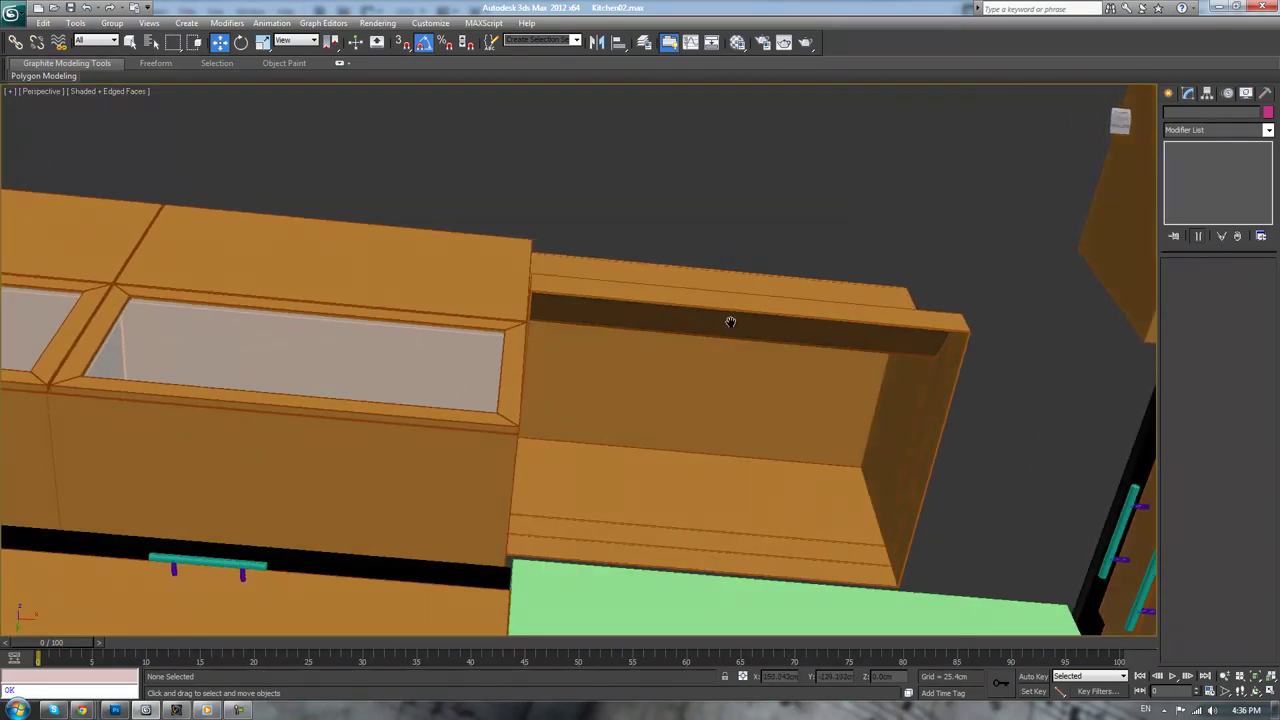
left_click(730, 322)
key("ctrl+z")
key("ctrl+z")
key("ctrl+z")
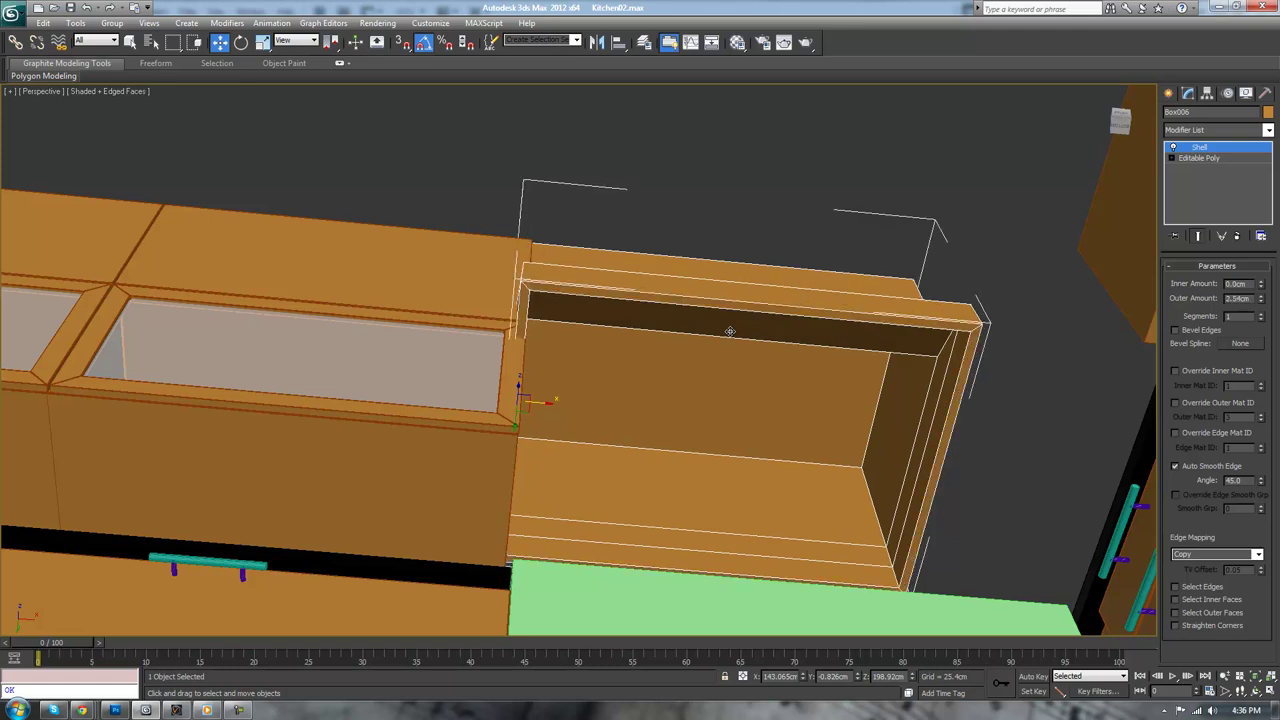
- Undo adding the Shell modifier to the hood and start editing its edges
key("ctrl+z")
mouse_move(941, 247)
middle_mouse_down("alt")
mouse_move(961, 261)
mouse_move(947, 271)
middle_mouse_up("alt")
left_click(1199, 281)
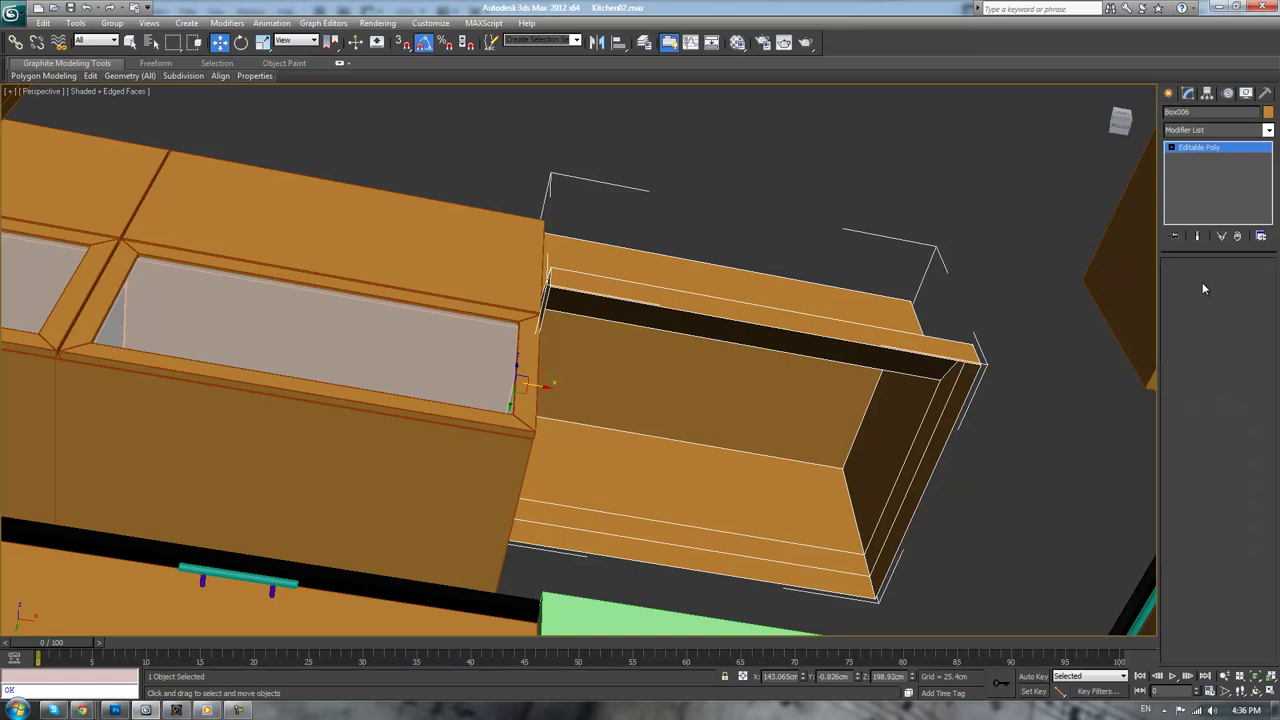
- Select all of the hood's edges except the horizontal lines running across the lower part of its back and side walls
middle_click_drag(1066, 309, 933, 418, "alt")
left_click(932, 467, "alt")
left_click(881, 413, "alt")
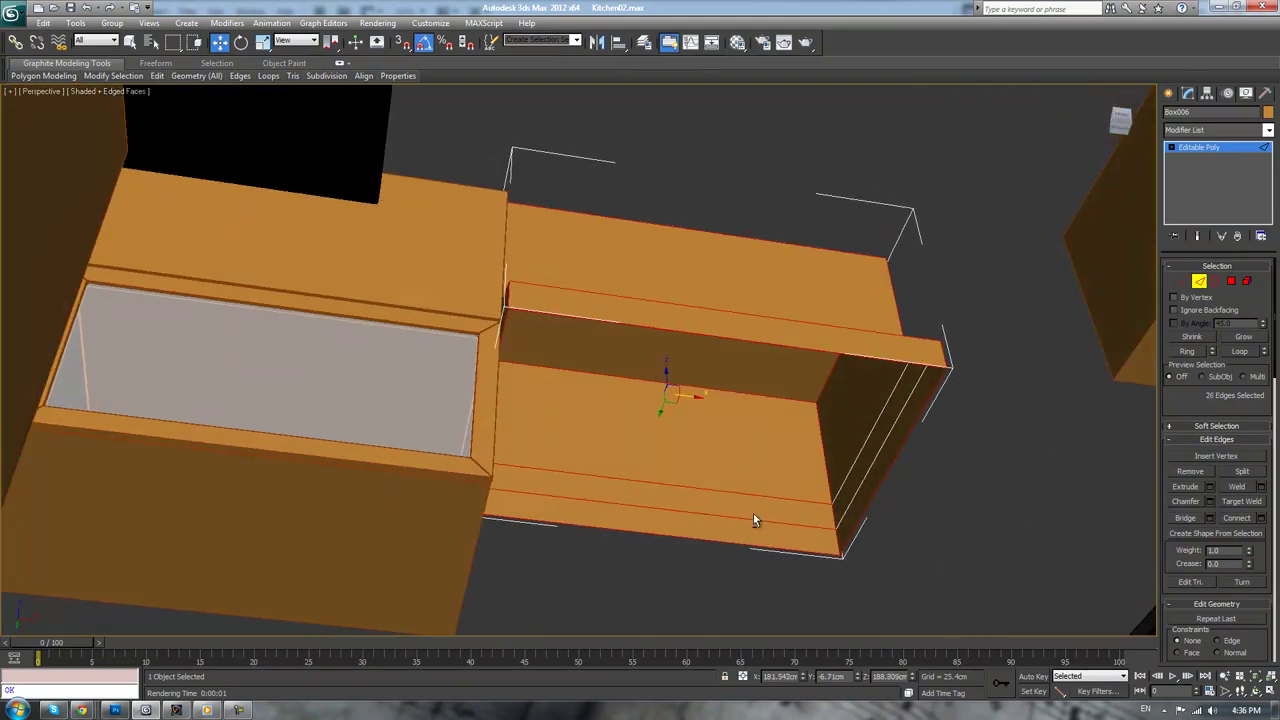
left_click(725, 519, "alt")
middle_click_drag(723, 531, 680, 477, "alt")
scroll(680, 477, "up", 3)
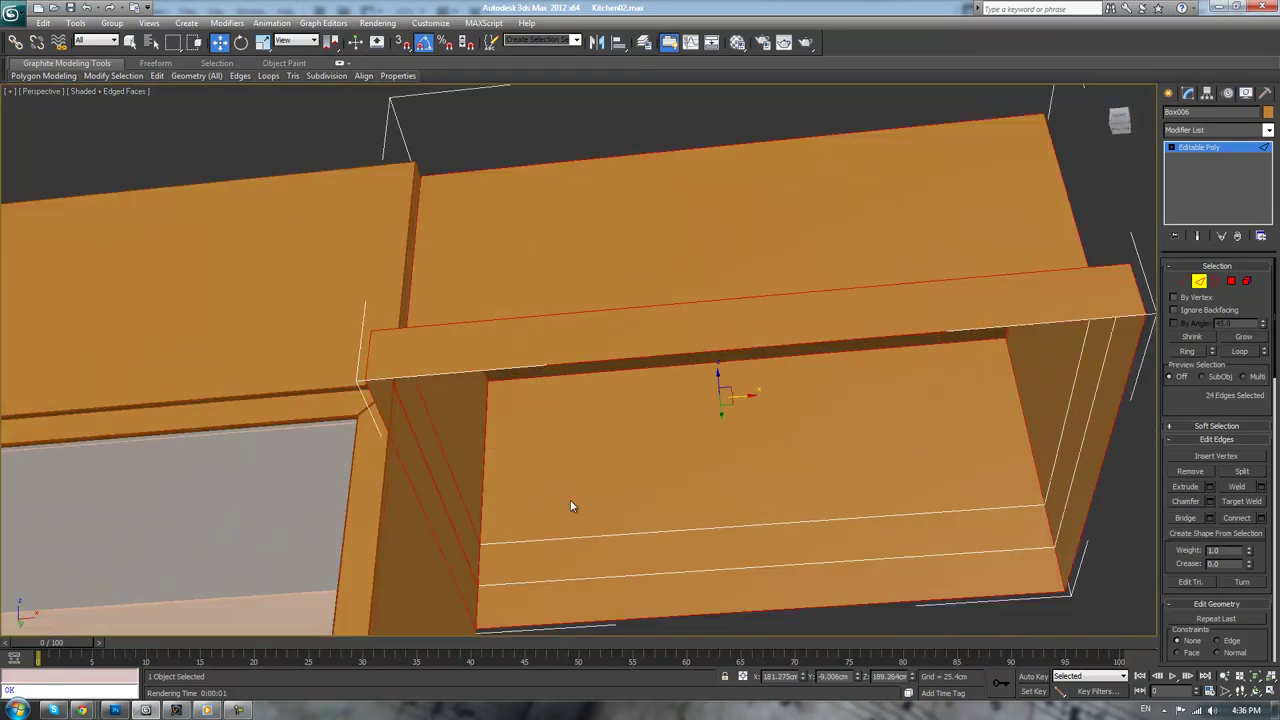
left_click(465, 520, "alt")
left_click(457, 542, "alt")
middle_click_drag(571, 477, 606, 480, "alt")
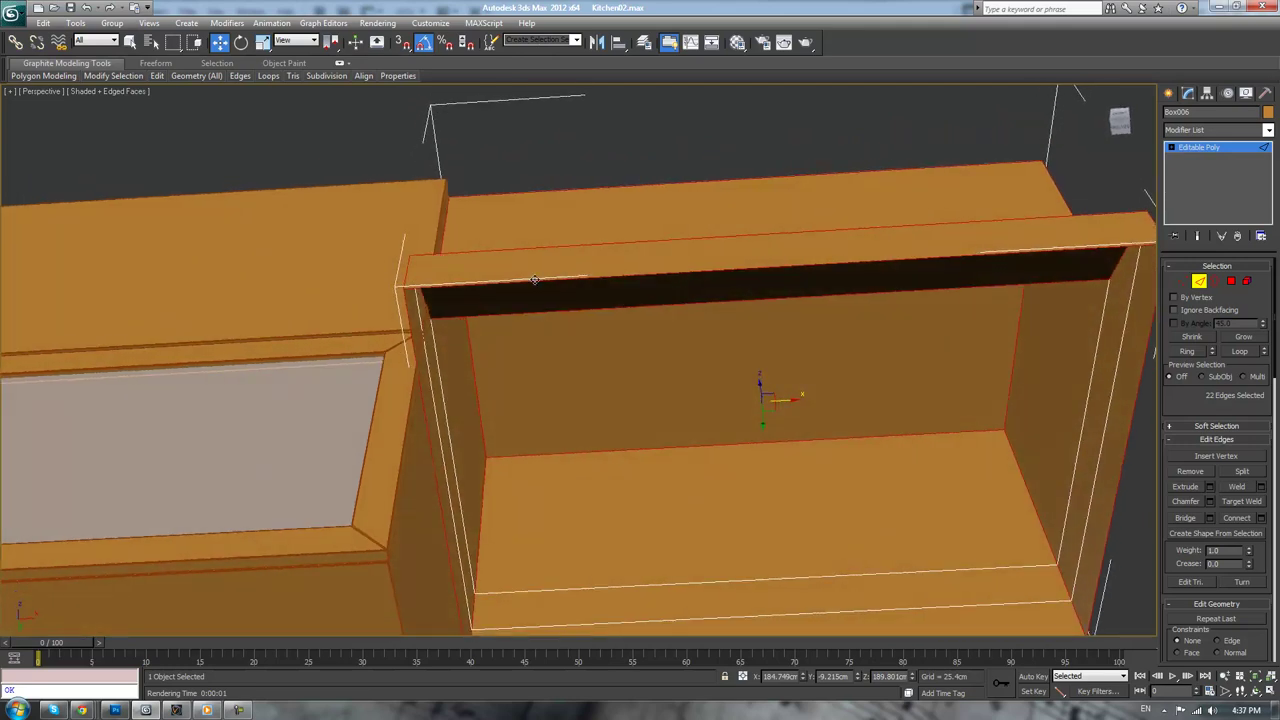
middle_click_drag(668, 424, 690, 475, "alt")
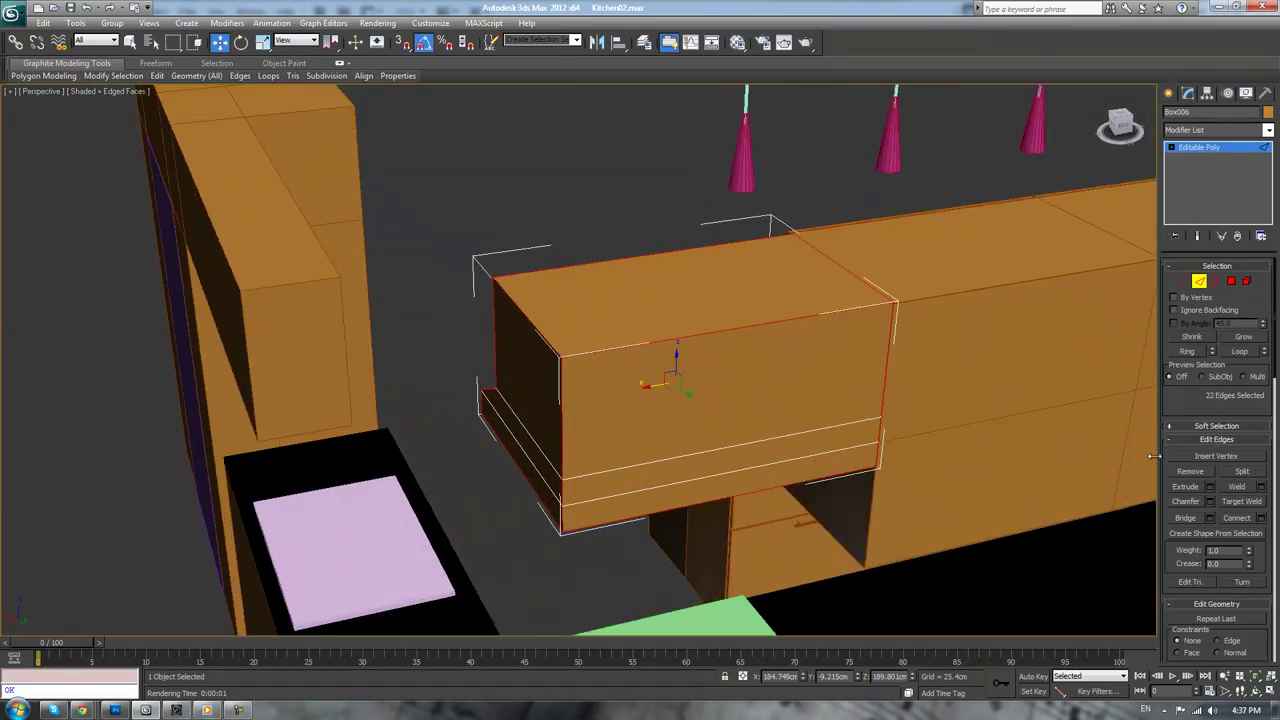
- Chamfer the hood's selected edges by 0.1 cm, check the underside corner and finish edge editing
left_click(1209, 501)
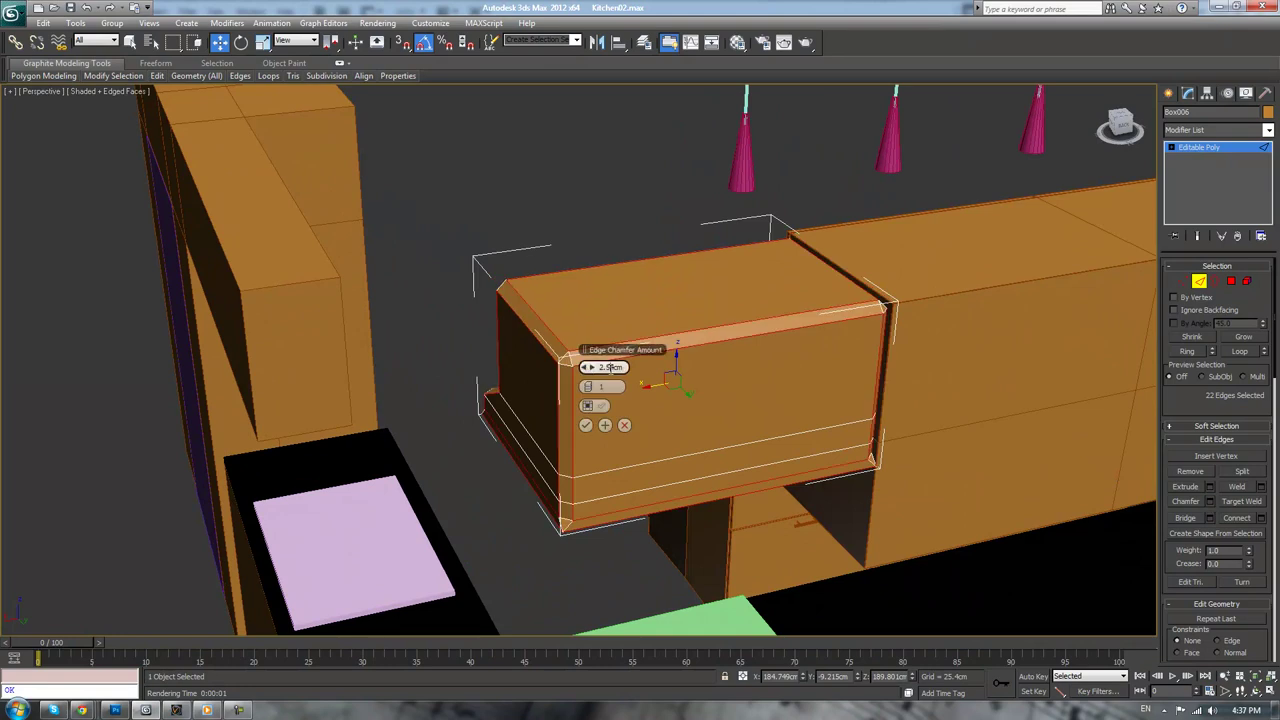
type("0.2")
key("Return")
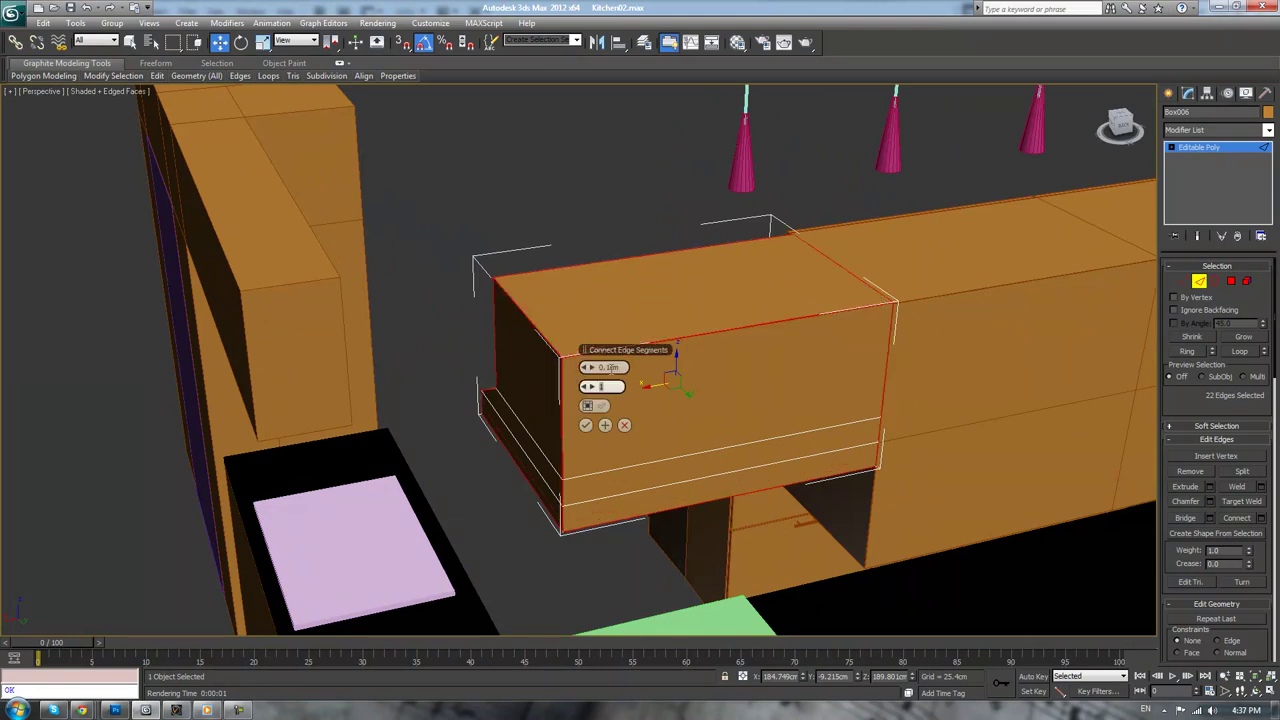
key("Return")
middle_click_drag(542, 371, 814, 366, "alt")
scroll(738, 355, "up", 2)
scroll(791, 389, "up", 5)
middle_click_drag(814, 282, 793, 491, "alt")
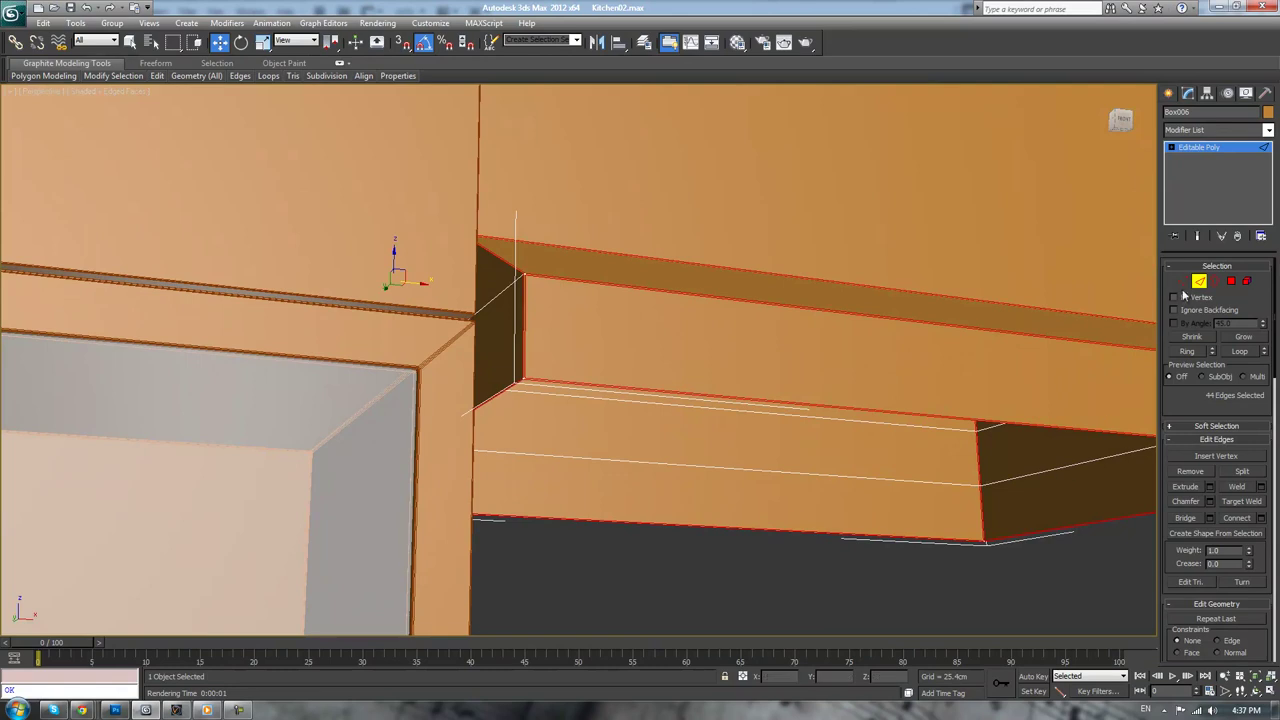
left_click(1002, 584)
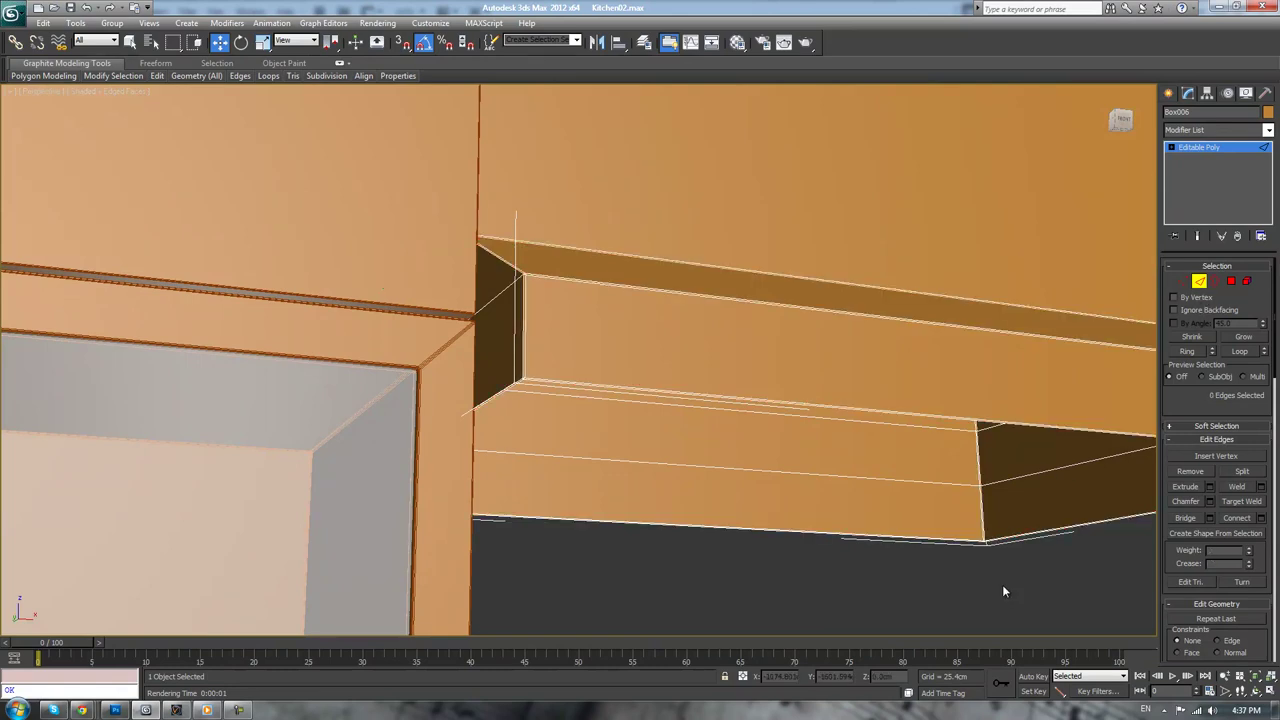
middle_click_drag(1002, 584, 962, 552, "alt")
left_click(1240, 149)
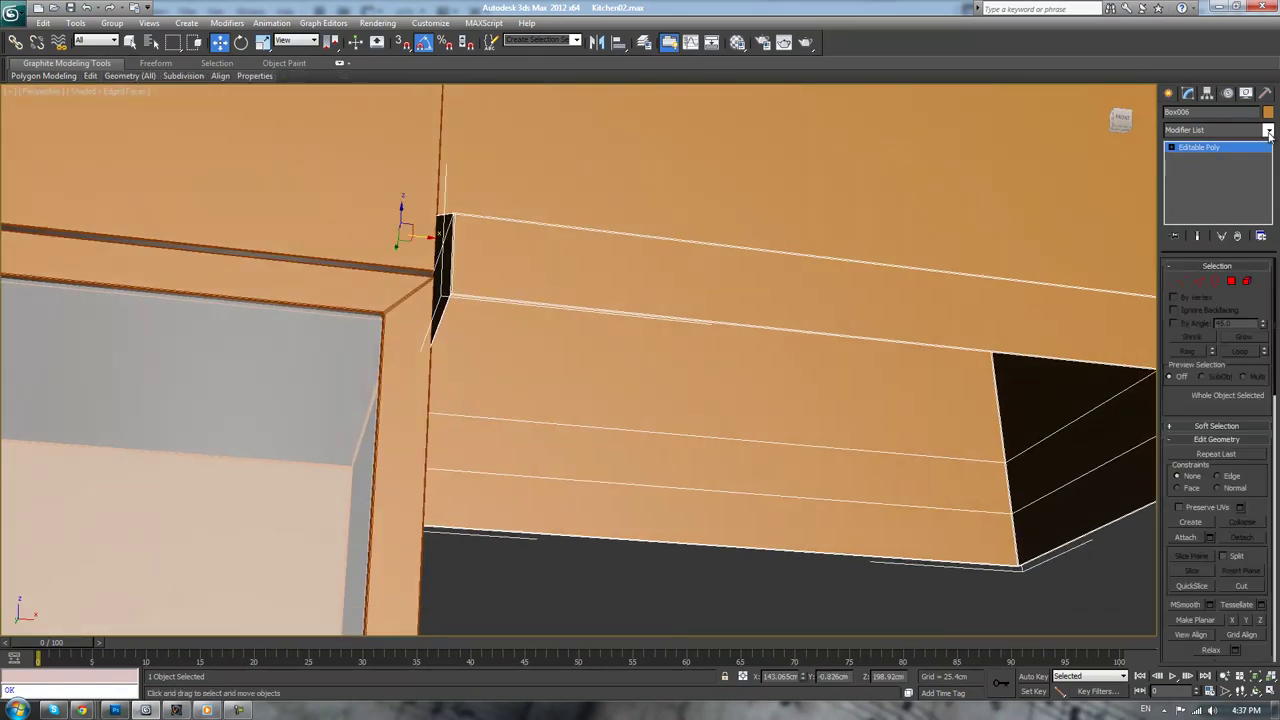
- Add a Shell modifier to the chamfered hood with a 0.5 cm inner amount and 0 cm outer amount
left_click(1268, 130)
scroll(1215, 300, "down", 15)
left_click(1214, 306)
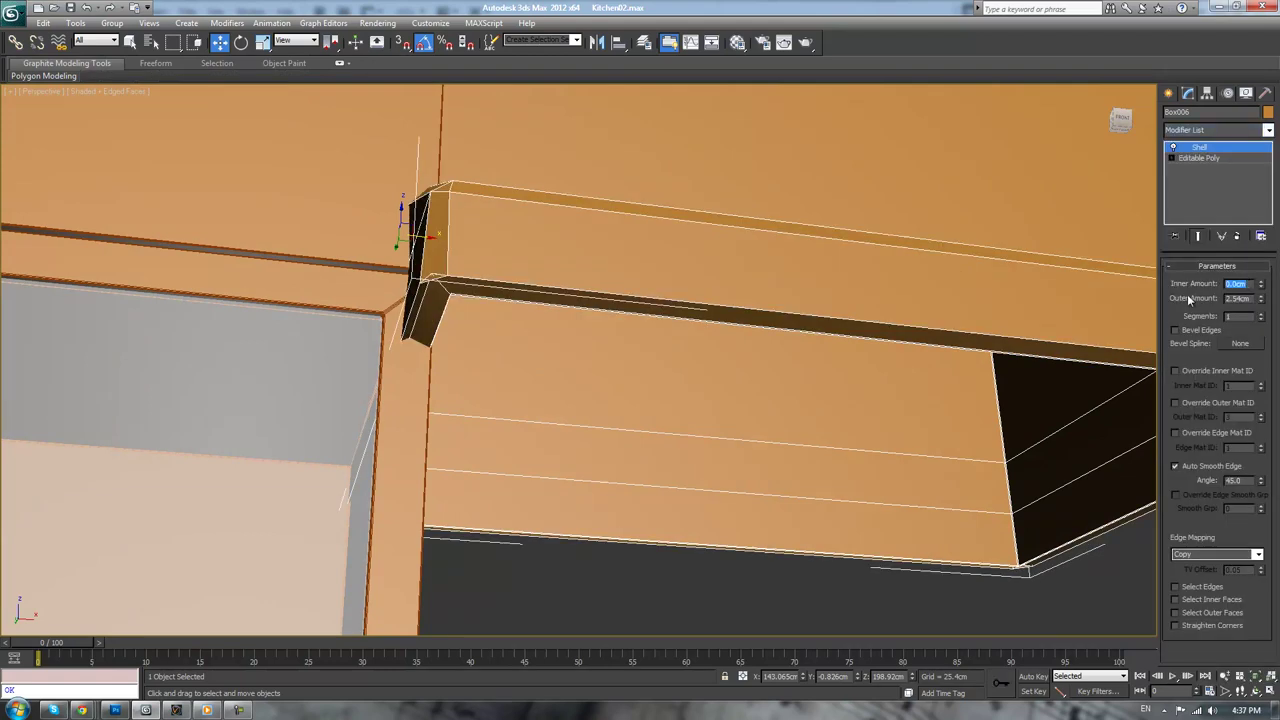
type(".5")
key("Tab")
type("0")
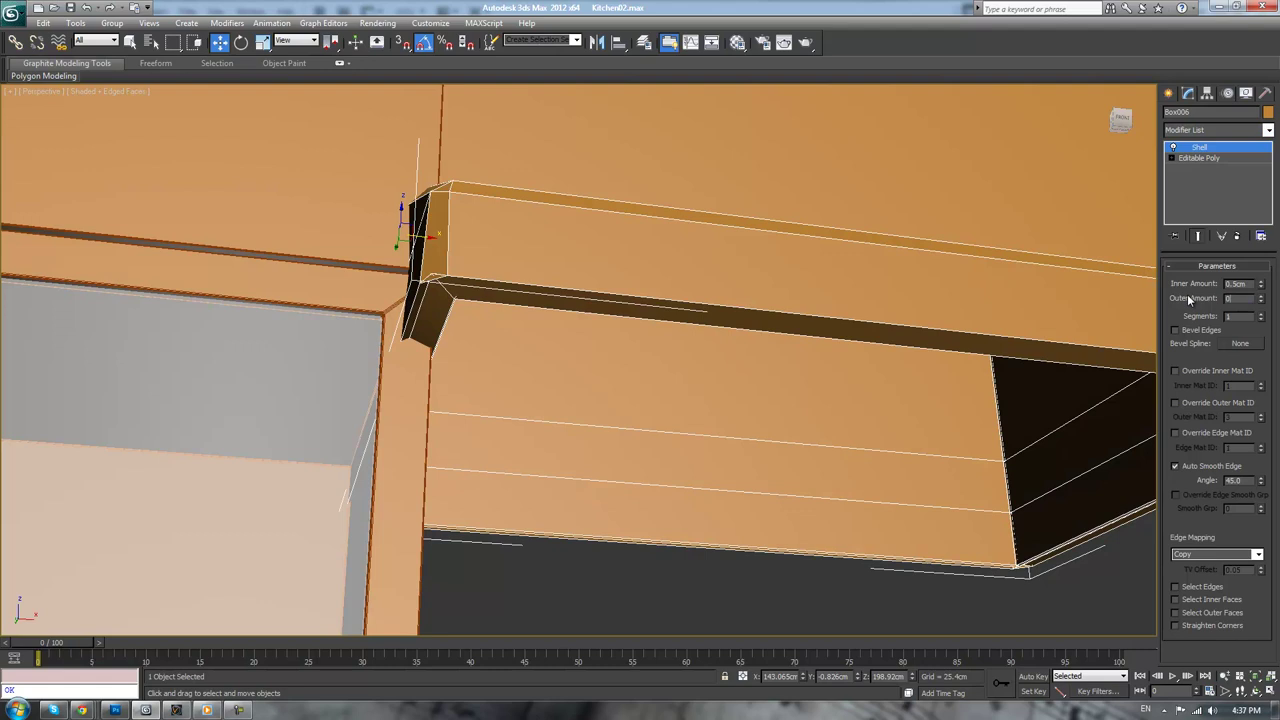
key("Return")
- Collapse the shelled hood to an Editable Poly, hide the edged faces and inspect its front and underside
middle_click_drag(914, 390, 1098, 225, "alt")
key("ctrl+e")
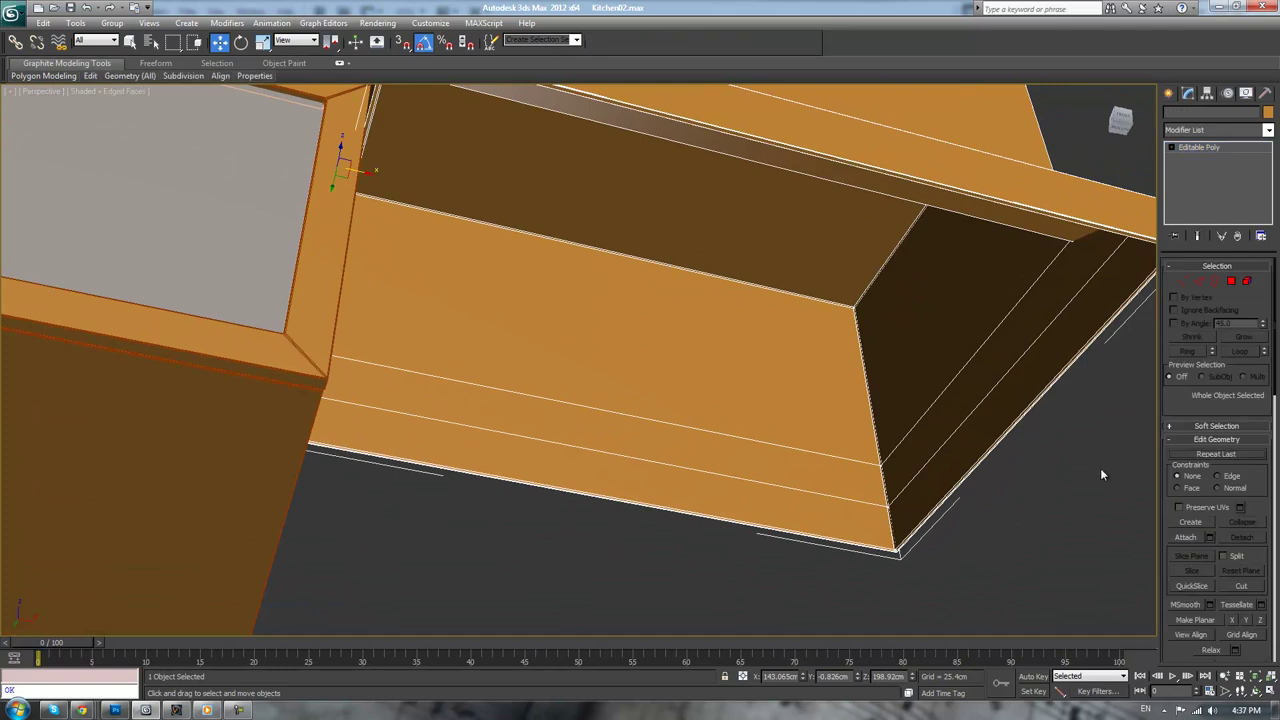
key("F4")
middle_click_drag(1078, 489, 800, 392, "alt")
scroll(802, 470, "up", 2)
scroll(790, 472, "down", 3)
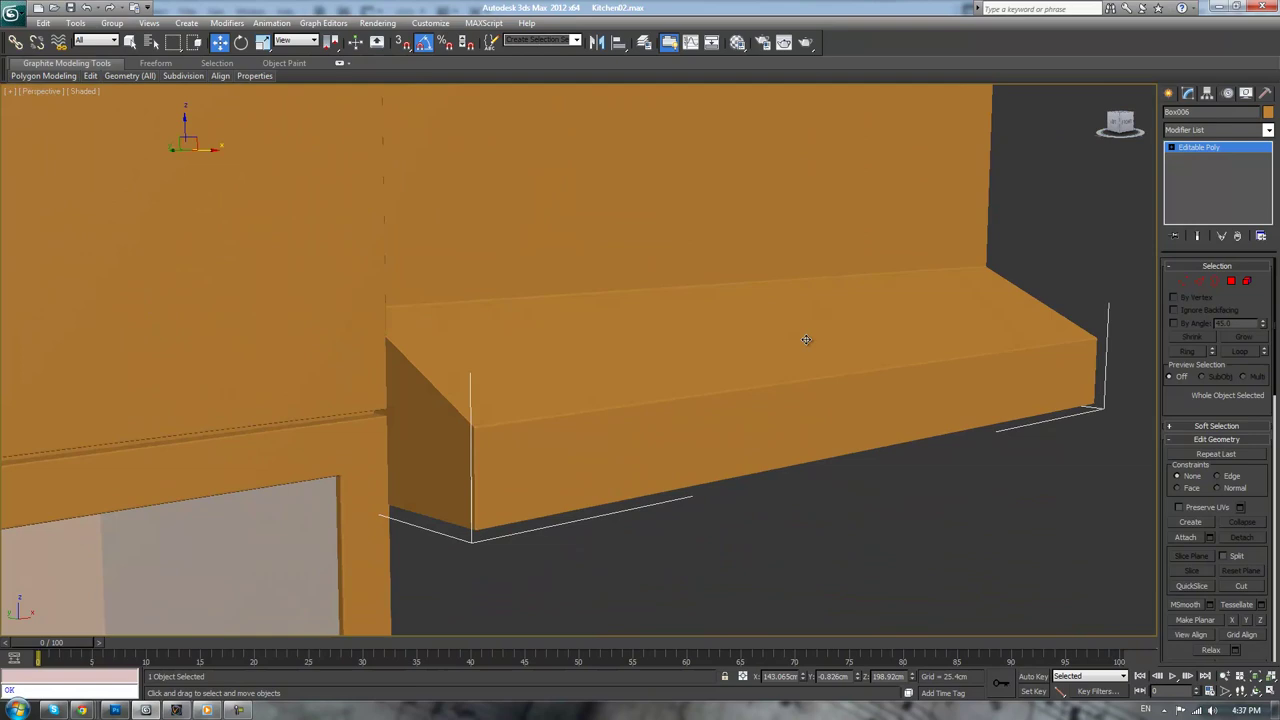
scroll(804, 342, "up", 4)
middle_click_drag(791, 349, 923, 341)
scroll(923, 340, "down", 5)
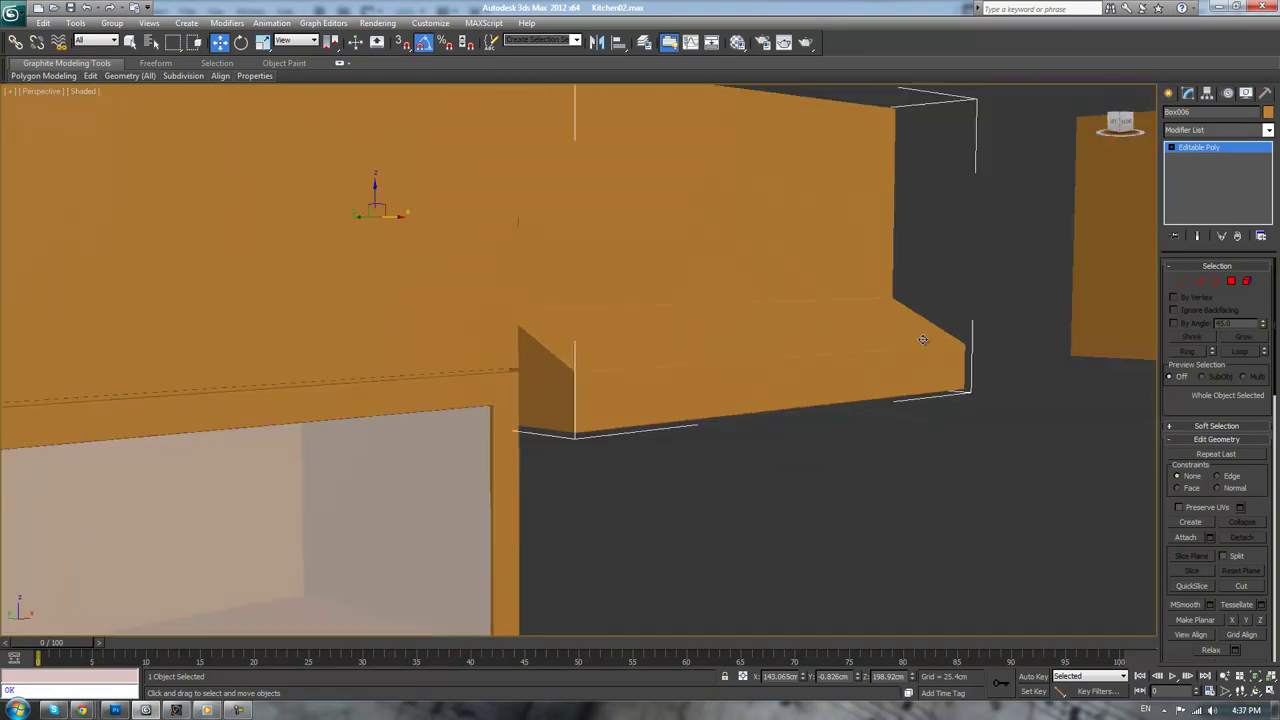
scroll(923, 340, "down", 1)
scroll(923, 340, "up", 3)
- Apply a TurboSmooth modifier with 3 iterations to the hood and check its rounded corners
left_click(1267, 131)
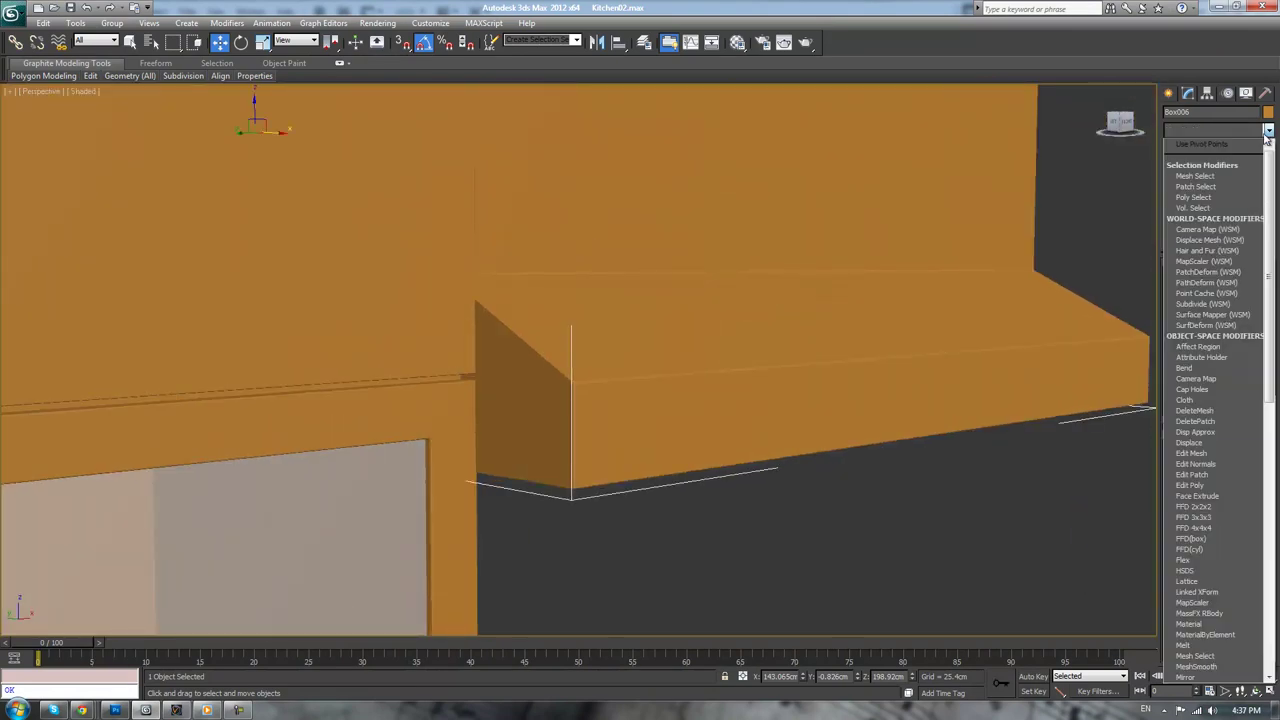
scroll(1267, 140, "down", 1)
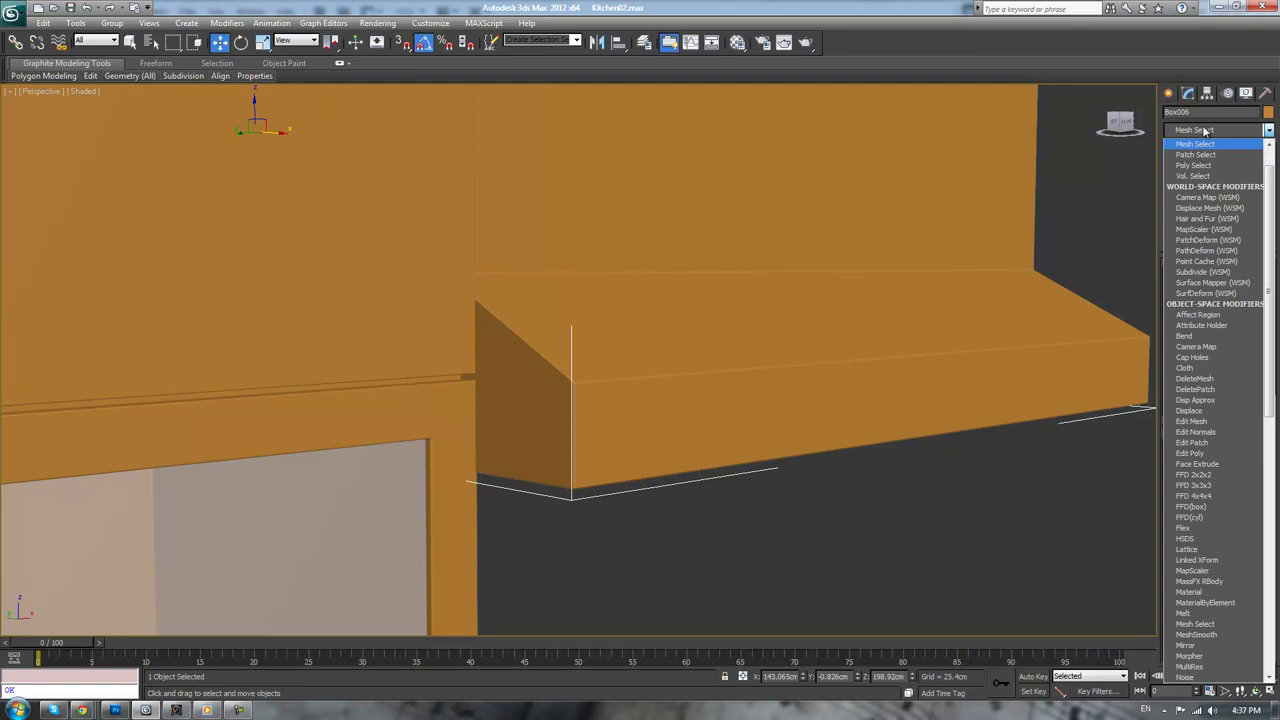
left_click(1266, 131)
left_click(1267, 132)
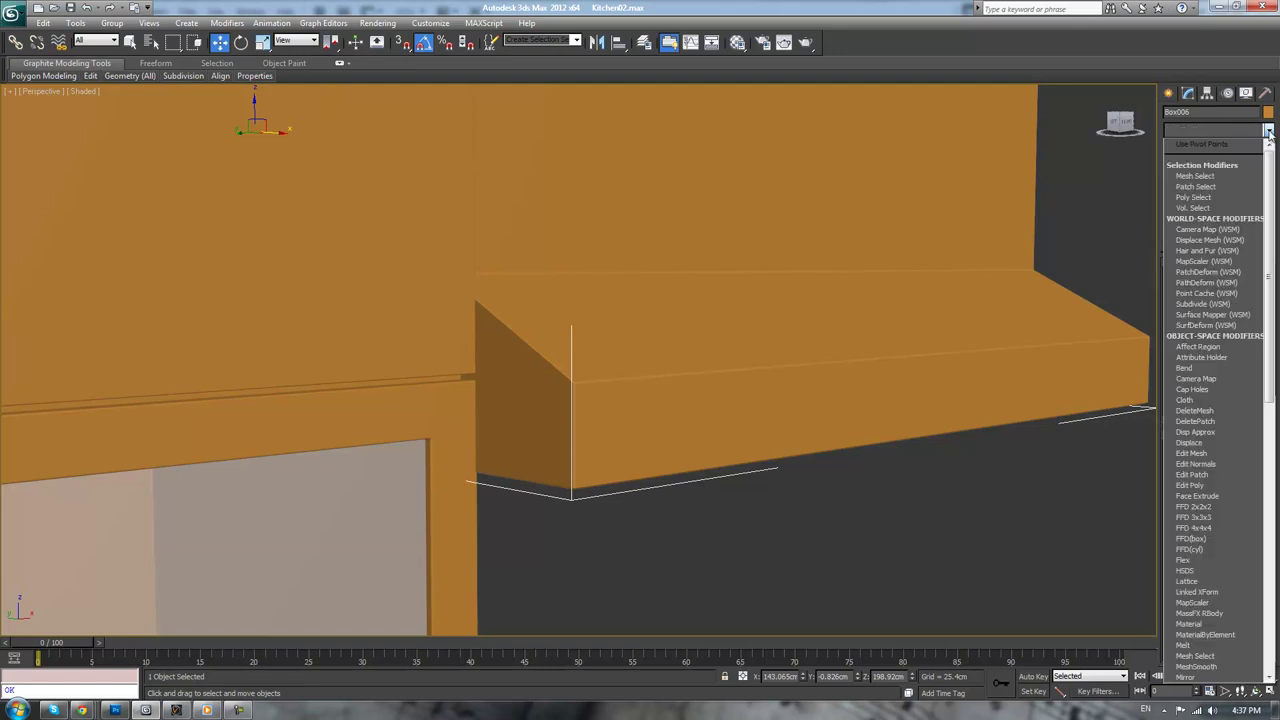
key("t")
key("t")
key("t")
key("Return")
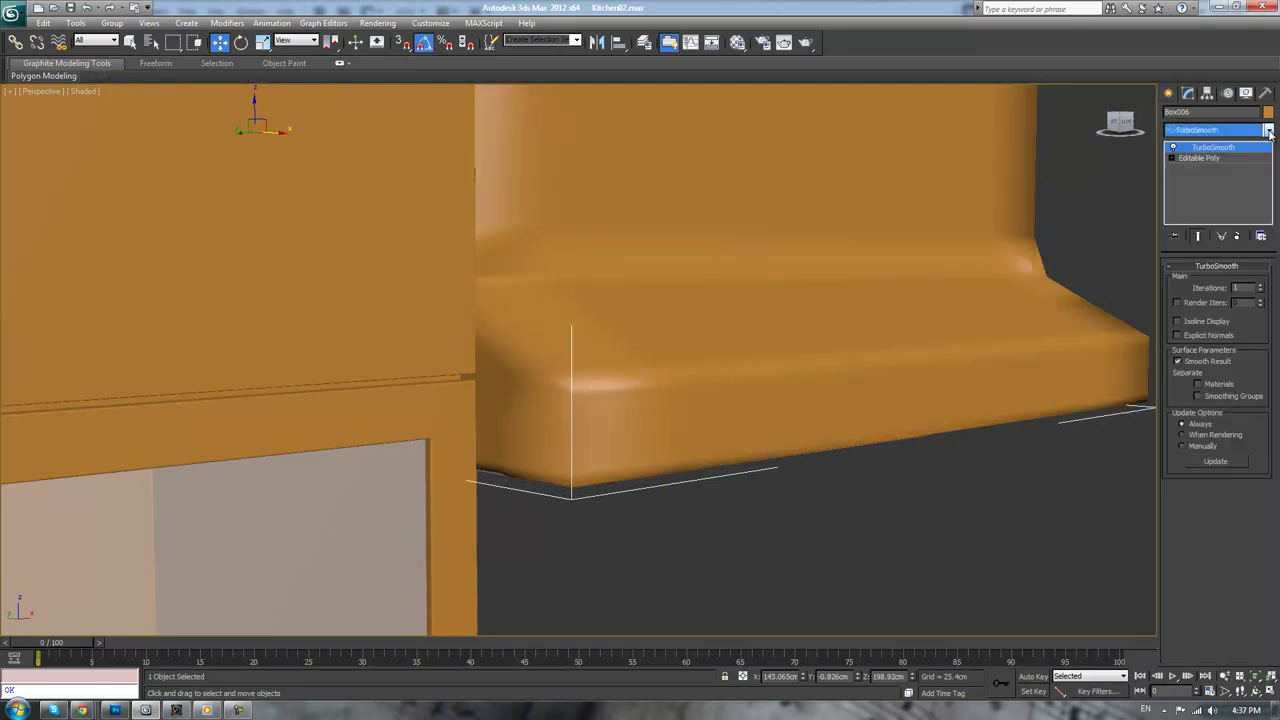
left_click(1261, 286)
left_click(1261, 286)
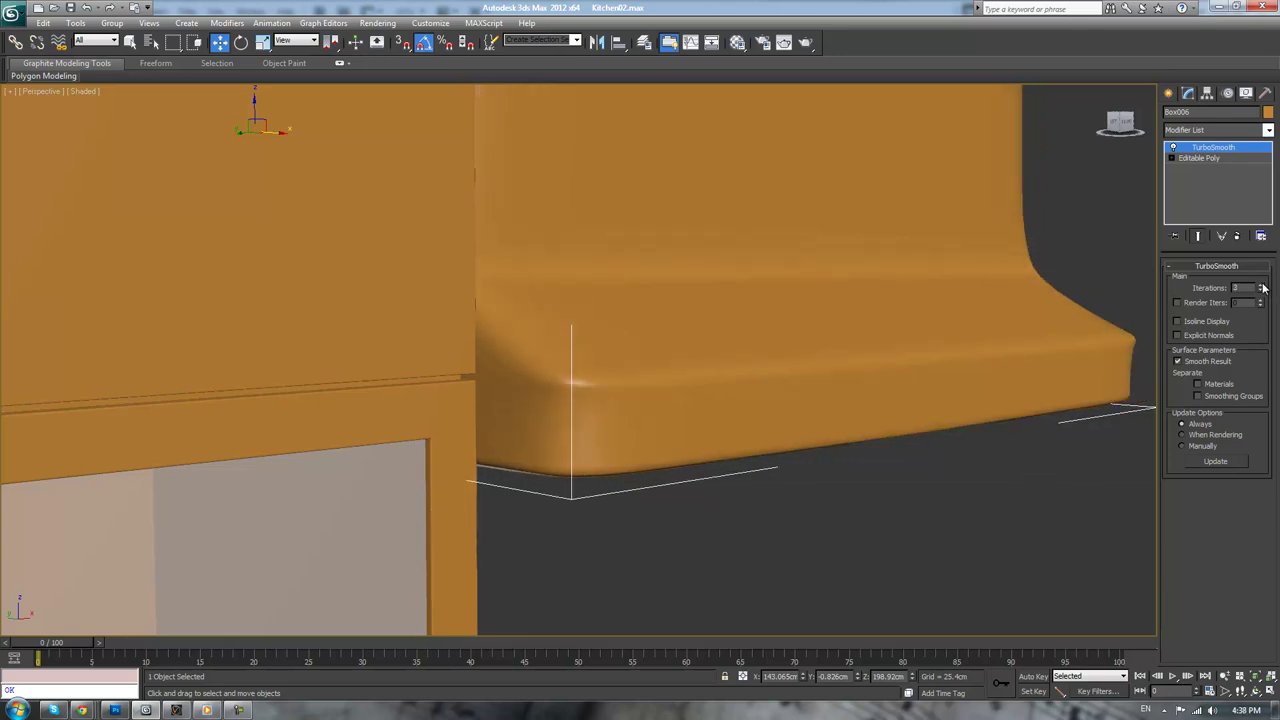
mouse_move(714, 403)
middle_mouse_down("alt")
mouse_move(708, 343)
mouse_move(686, 434)
mouse_move(629, 429)
mouse_move(689, 431)
mouse_move(662, 411)
mouse_move(851, 424)
middle_mouse_up("alt")
key("F4")
key("F4")
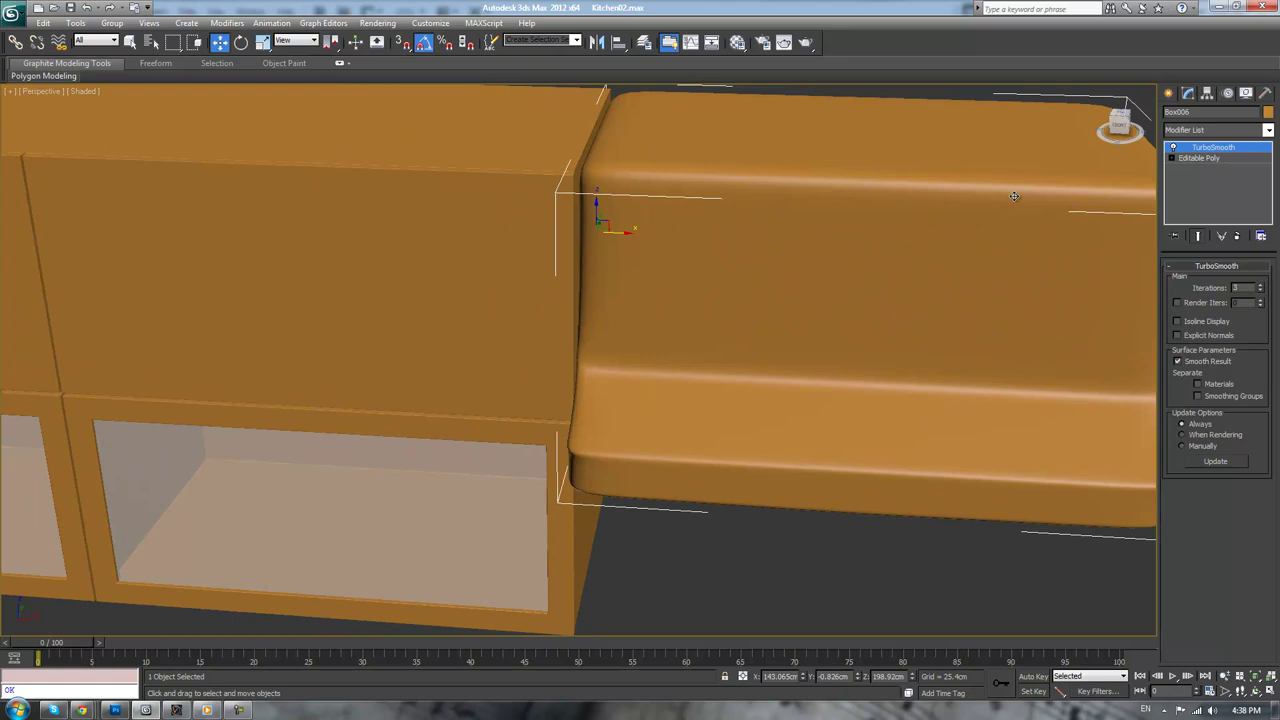
- Examine the hood's chamfered edges where it meets the wall cabinet at the Editable Poly level, with edged faces shown
left_click(1202, 160)
middle_click_drag(735, 385, 760, 359)
key("F4")
scroll(758, 362, "up", 3)
scroll(760, 362, "down", 5)
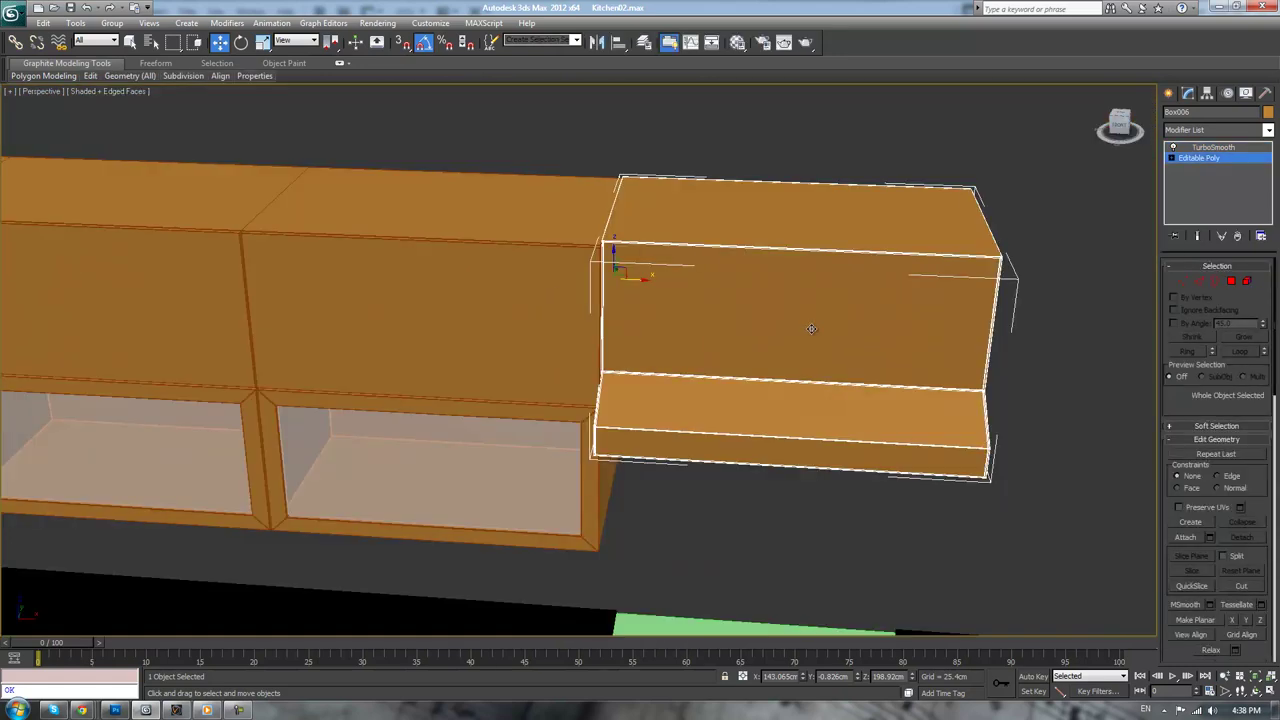
scroll(746, 240, "up", 4)
scroll(780, 440, "down", 1)
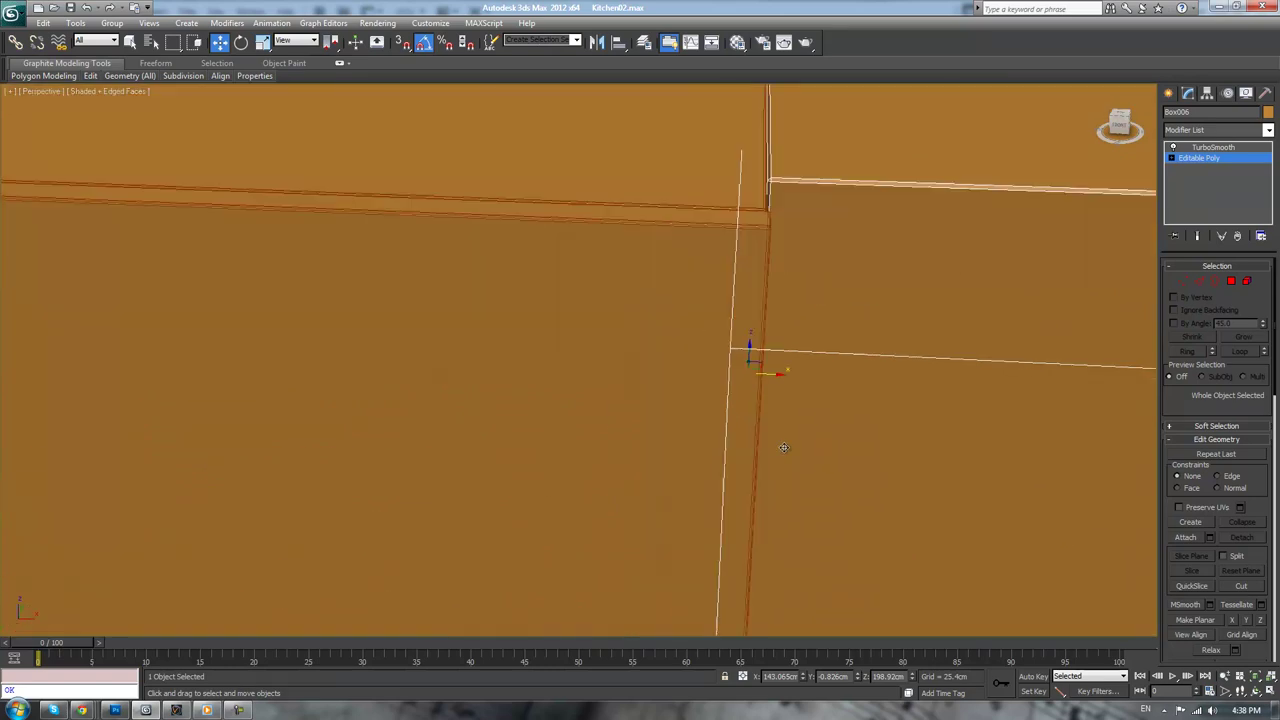
scroll(808, 348, "down", 3)
scroll(989, 326, "up", 3)
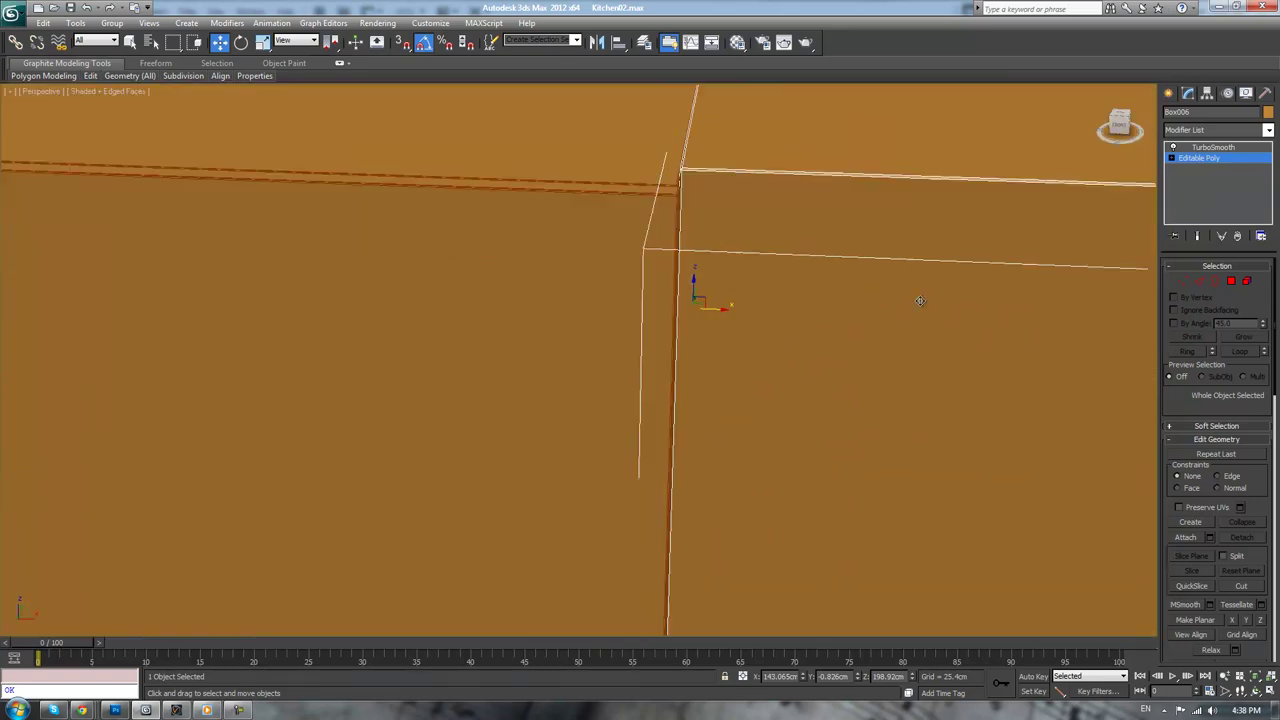
middle_click_drag(920, 300, 851, 490)
scroll(852, 345, "up", 2)
middle_click_drag(852, 340, 657, 500)
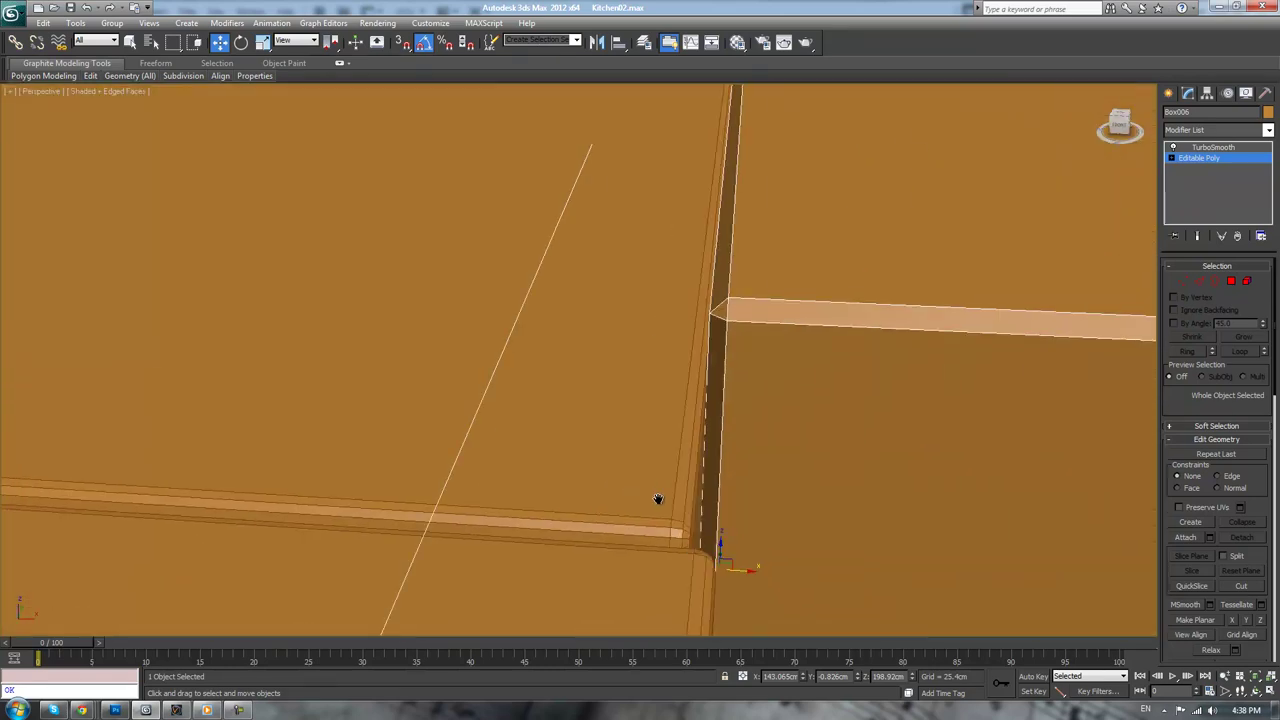
scroll(701, 464, "down", 2)
middle_click_drag(700, 463, 825, 438, "alt")
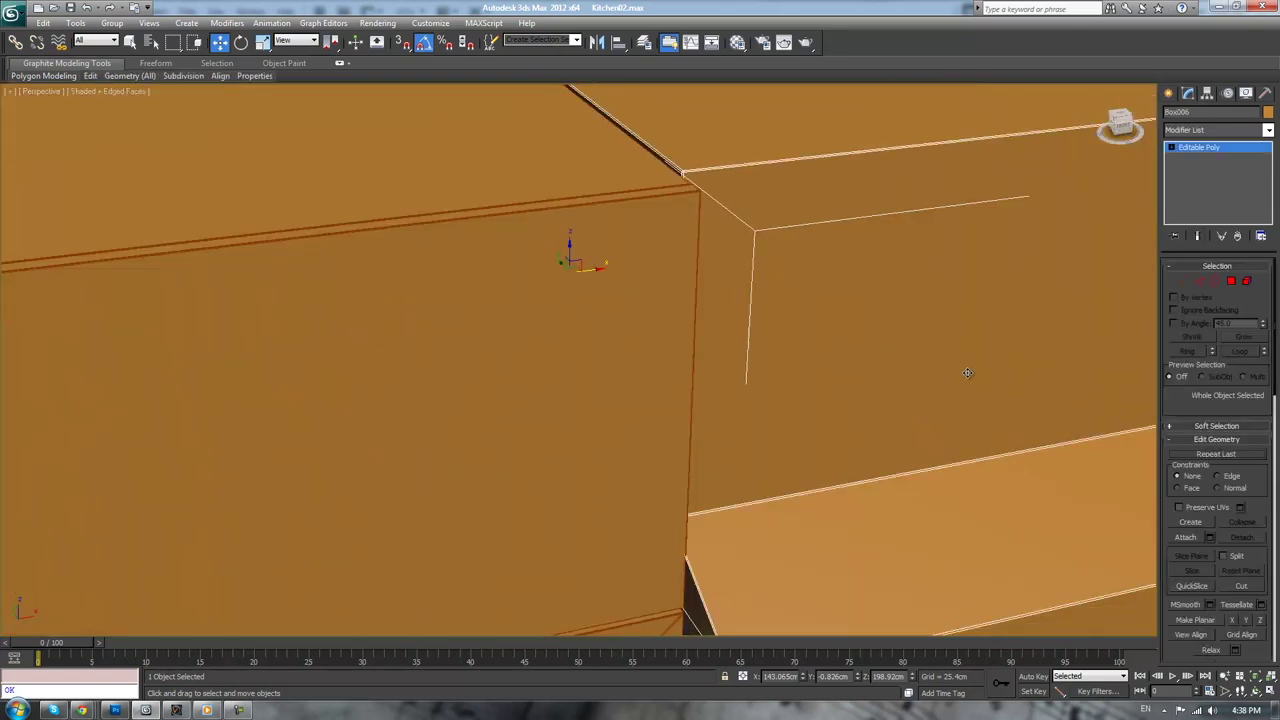
- Restore the hood to its unchamfered state and chamfer the same selected edges by 0.1 cm with one extra segment
middle_click_drag(971, 371, 870, 357)
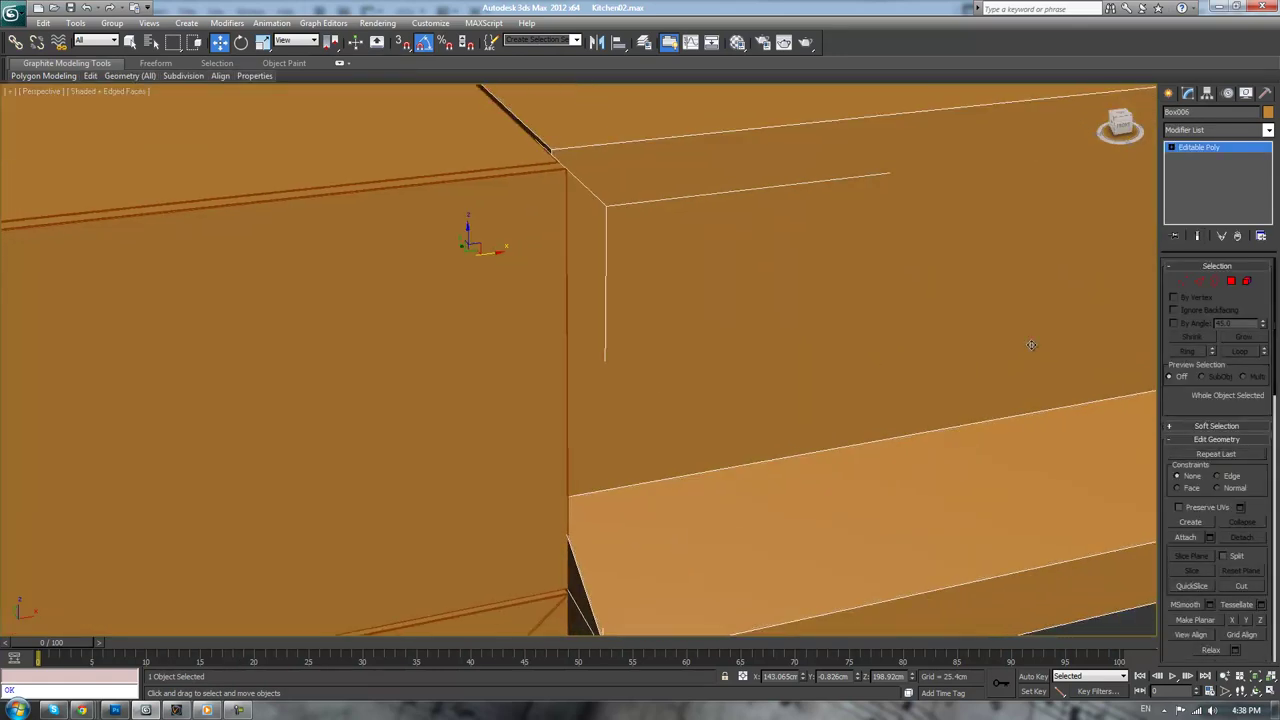
left_click(1205, 284)
scroll(983, 290, "down", 5)
middle_click_drag(983, 290, 960, 250, "alt")
left_click(1209, 501)
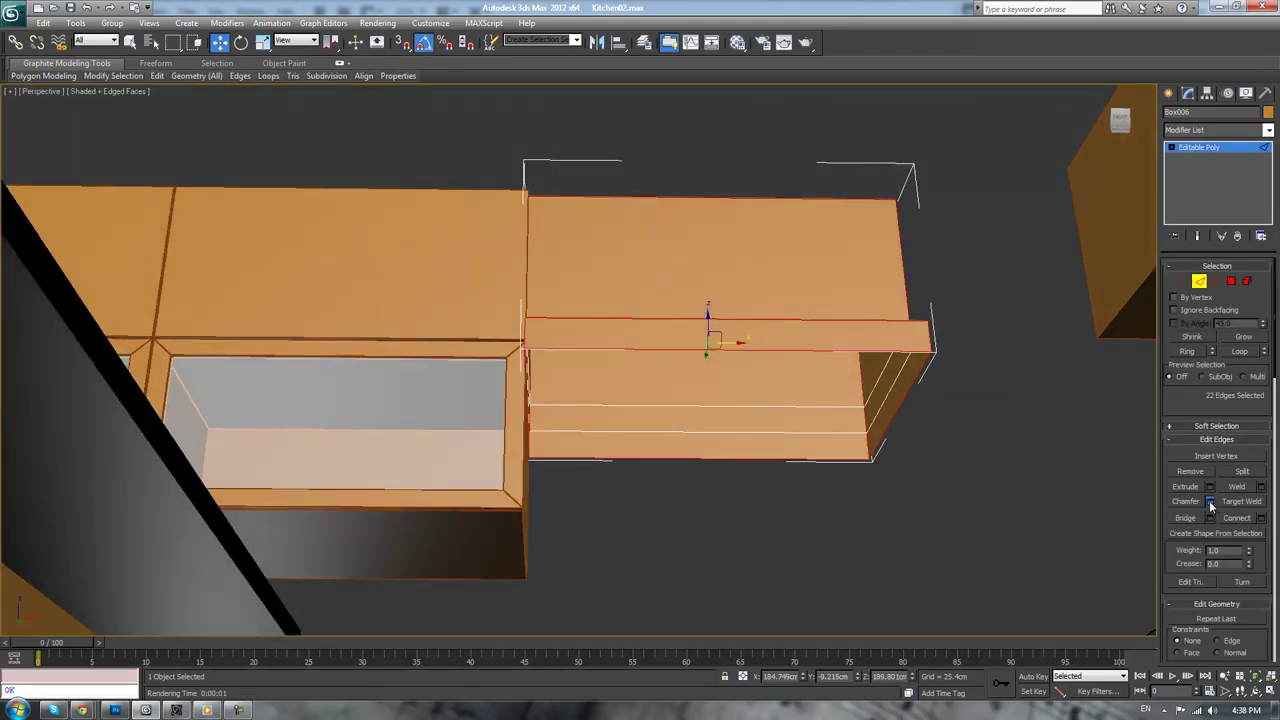
middle_click_drag(943, 361, 958, 424, "alt")
scroll(955, 425, "up", 5)
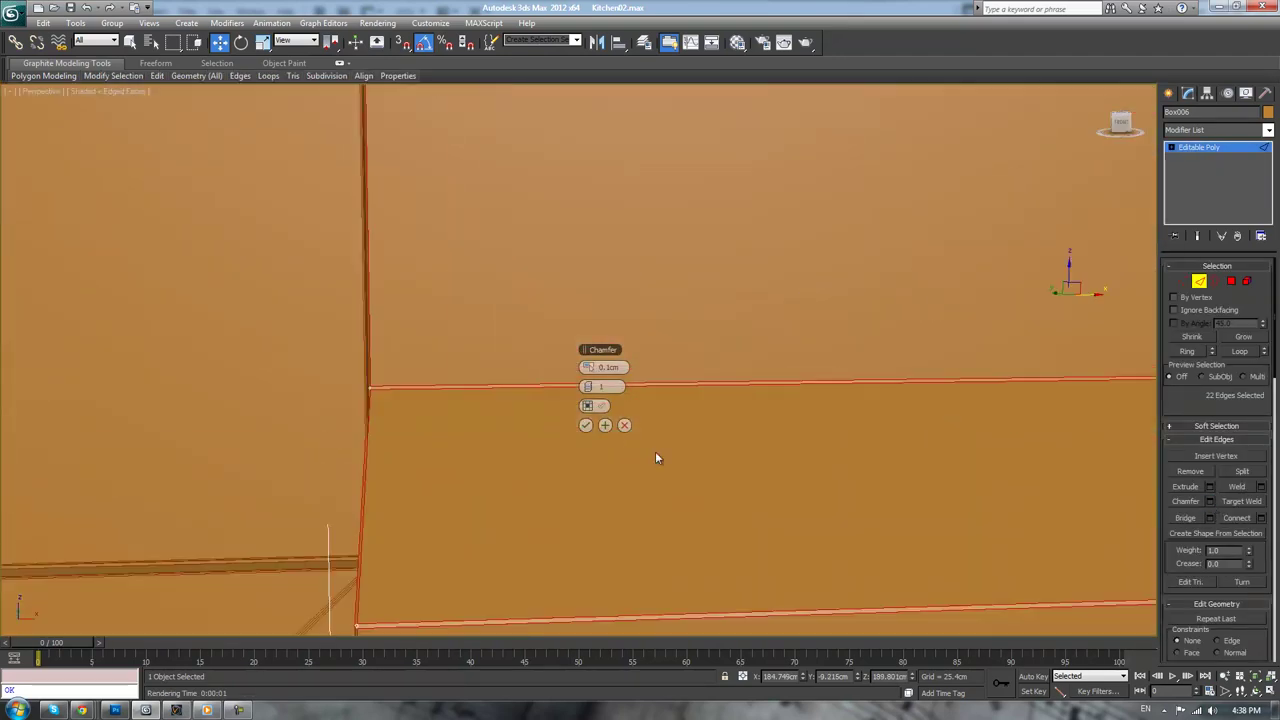
left_click(592, 388)
left_click(586, 425)
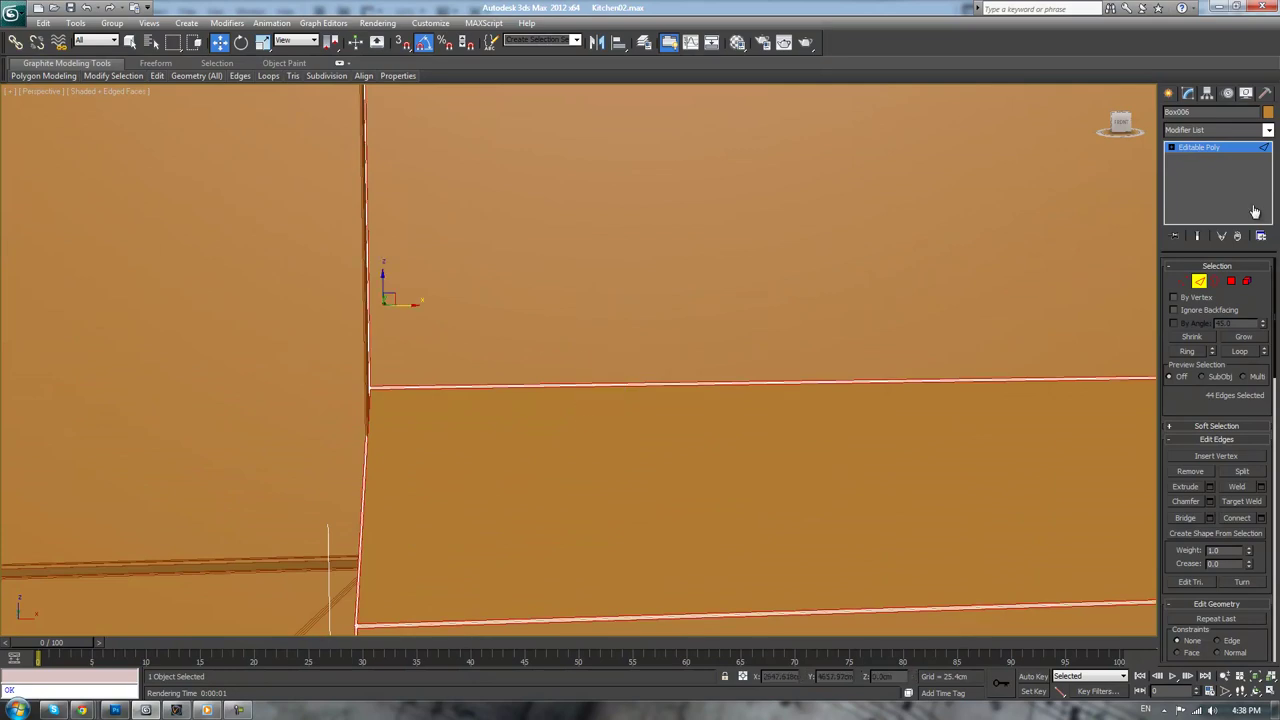
- Add a Shell modifier to the hood with a 0.5 cm inner amount and 0 cm outer amount, and hide the edged faces
left_click(1206, 150)
left_click(1267, 131)
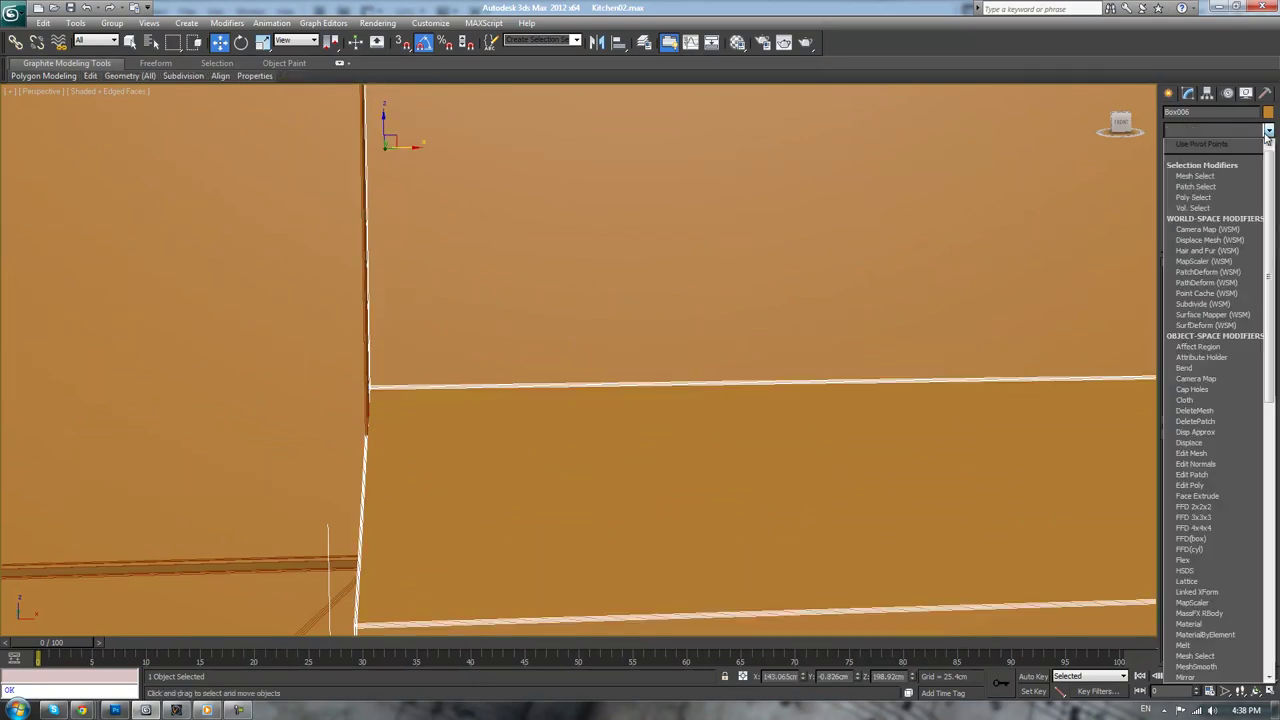
key("s")
key("h")
key("Return")
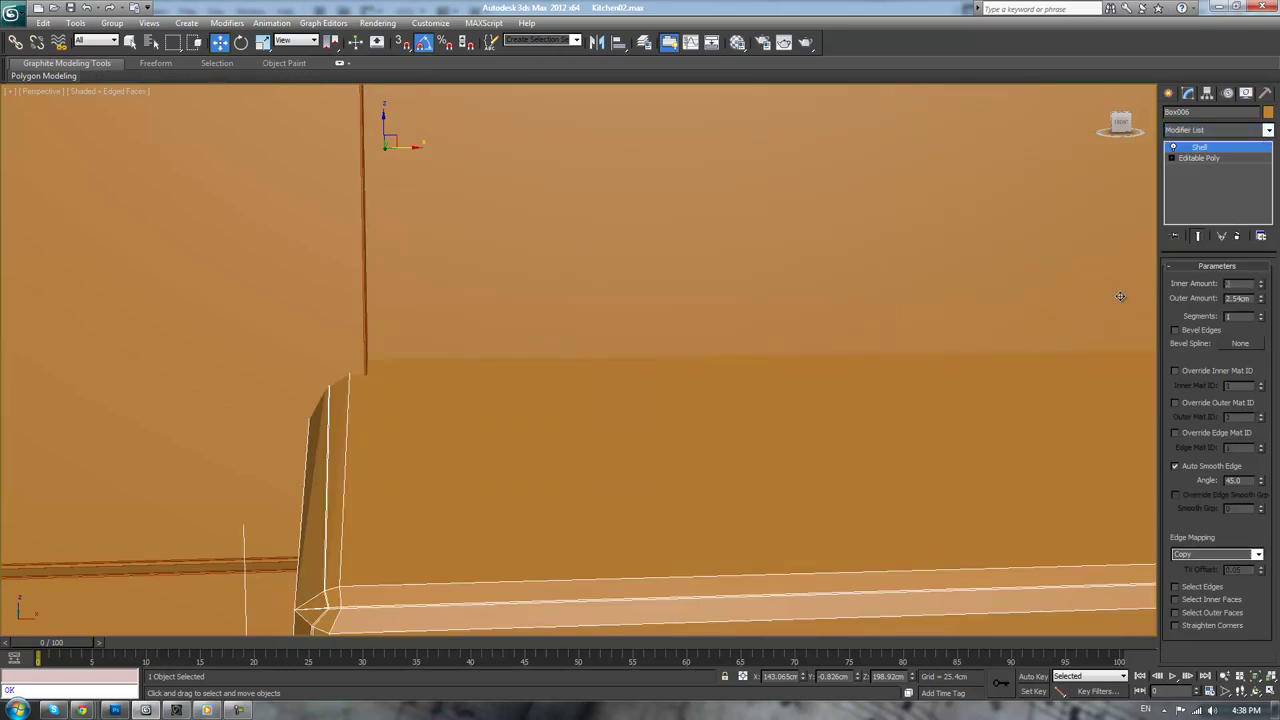
key("Tab")
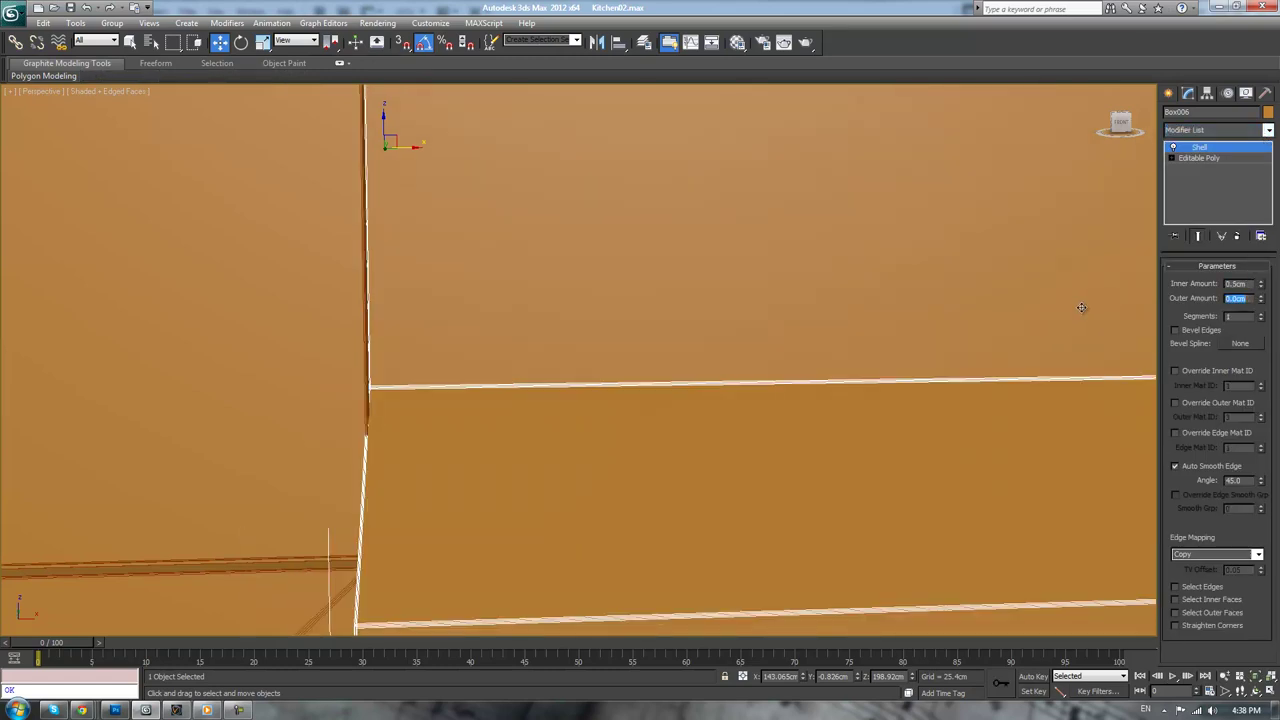
scroll(1023, 333, "down", 5)
key("F4")
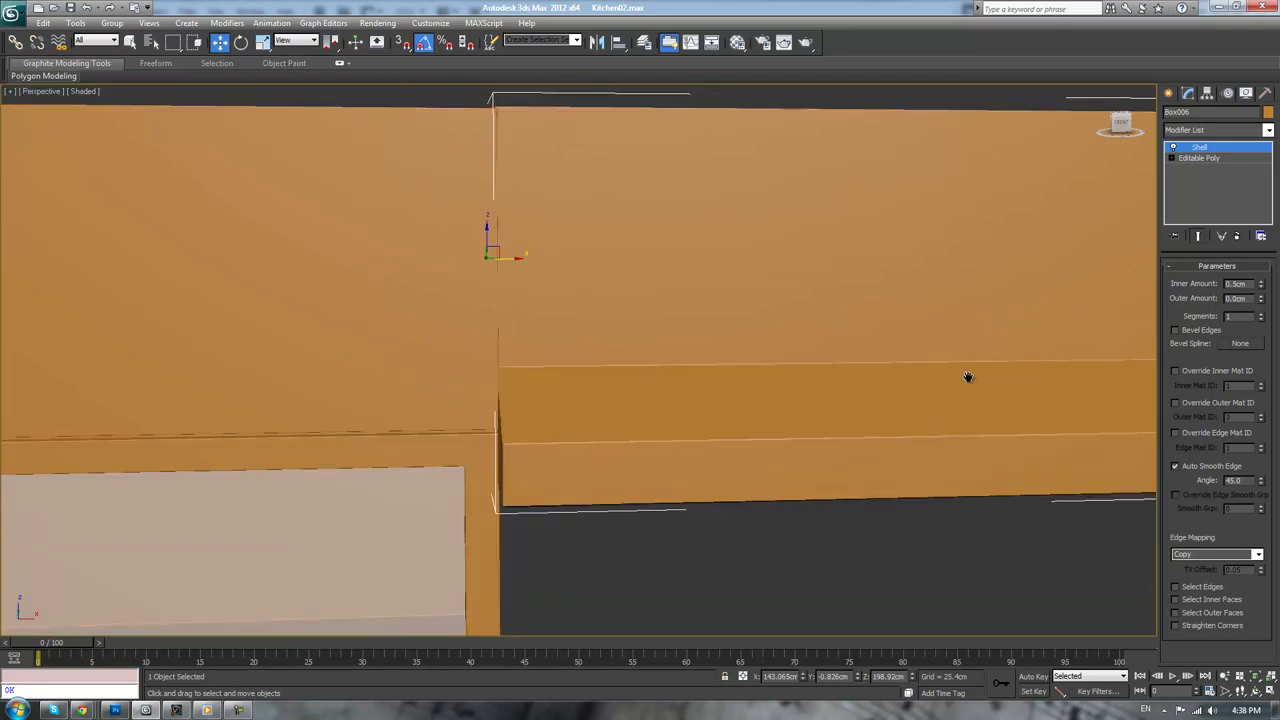
middle_click_drag(966, 374, 1017, 443, "alt")
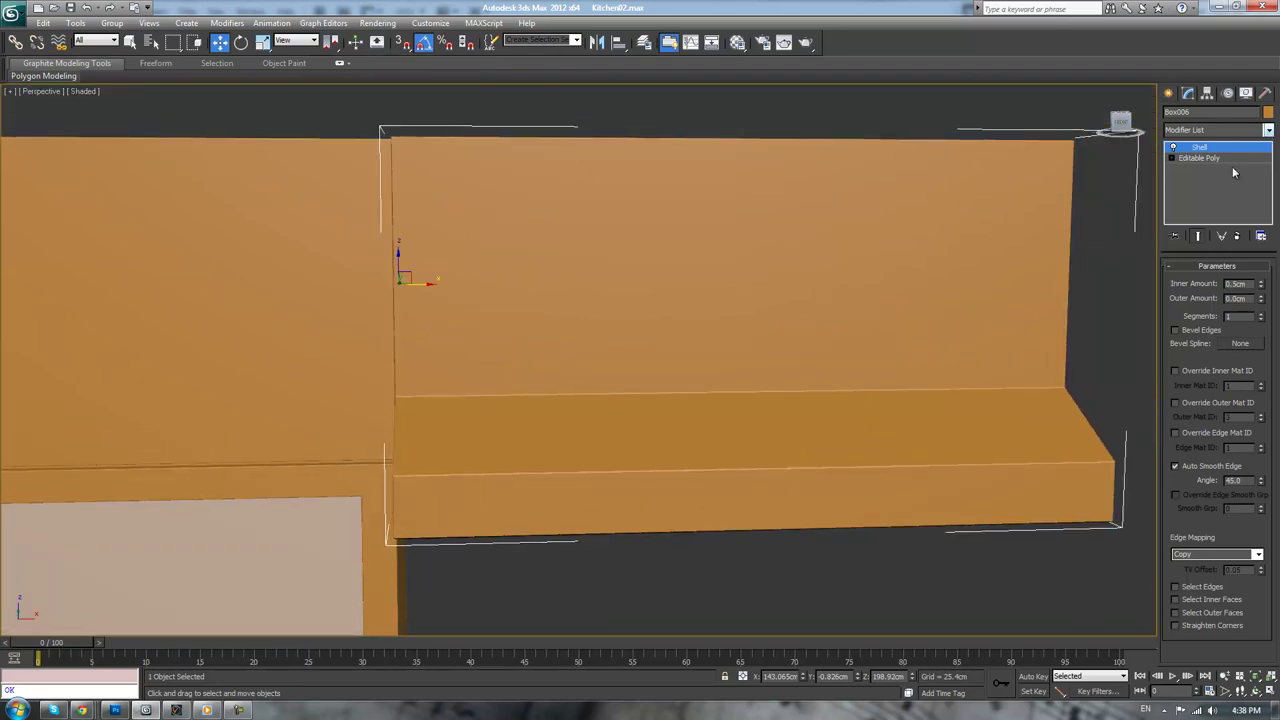
- Collapse the hood's Shell into the Editable Poly and apply a TurboSmooth modifier with 2 iterations
left_click(1237, 236)
scroll(1028, 306, "down", 4)
mouse_move(1028, 306)
middle_mouse_down("alt")
mouse_move(1043, 286)
mouse_move(1029, 288)
middle_mouse_up("alt")
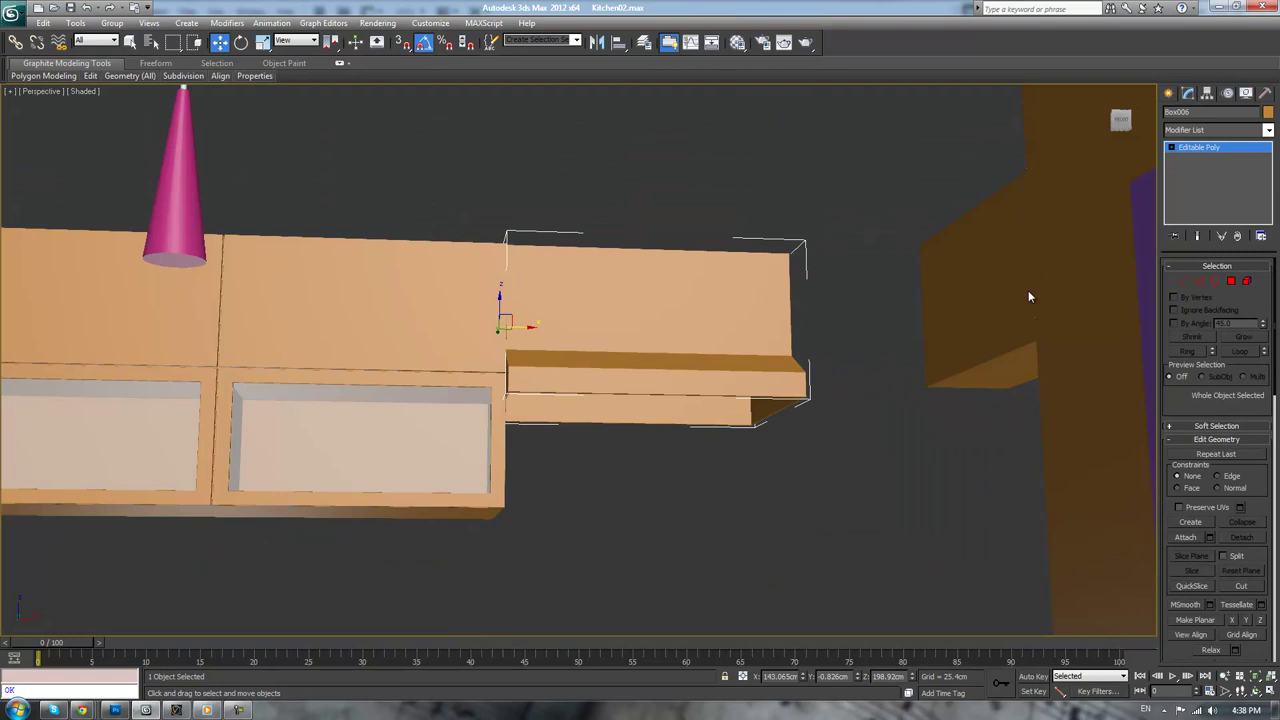
scroll(1020, 292, "up", 4)
left_click(1268, 131)
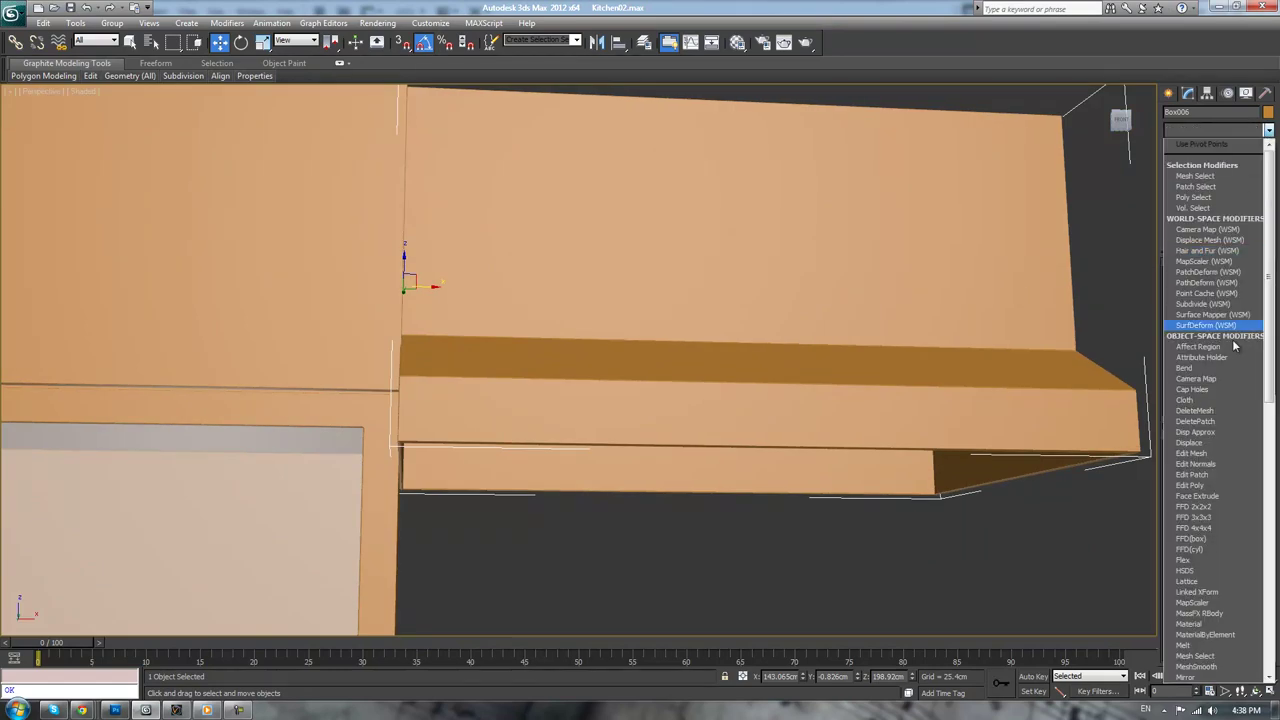
scroll(1218, 510, "down", 18)
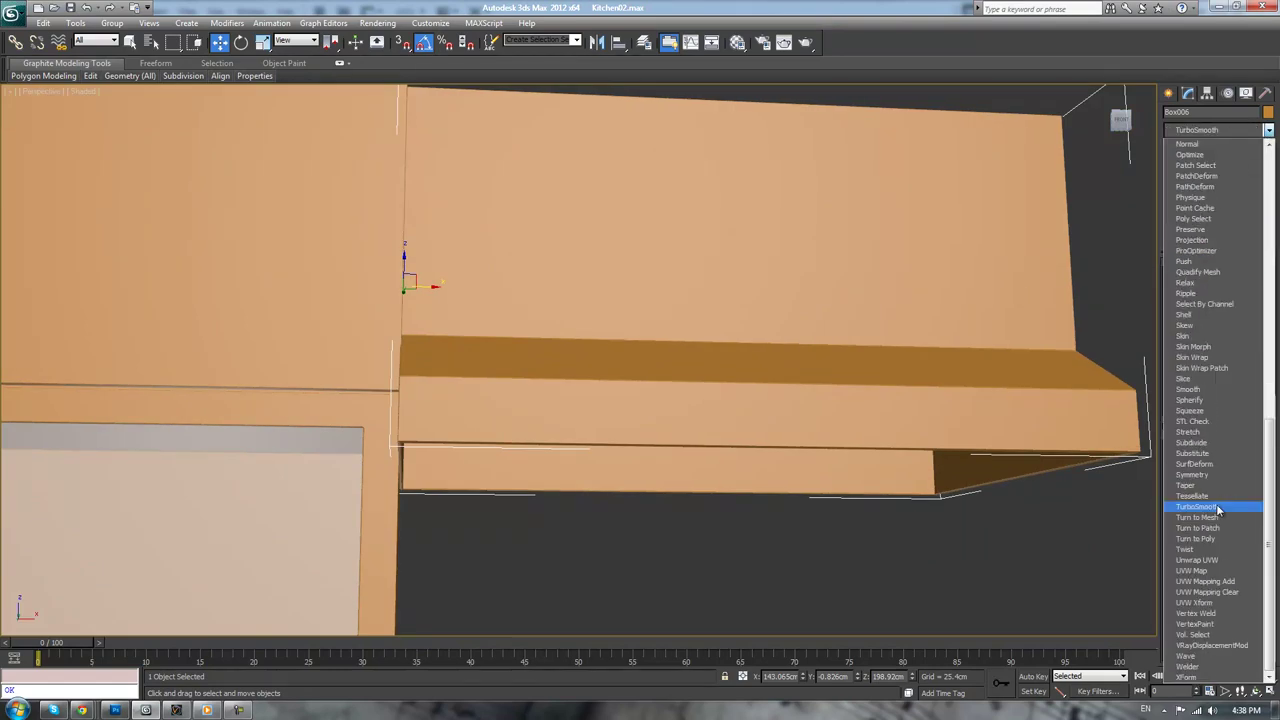
left_click(1218, 508)
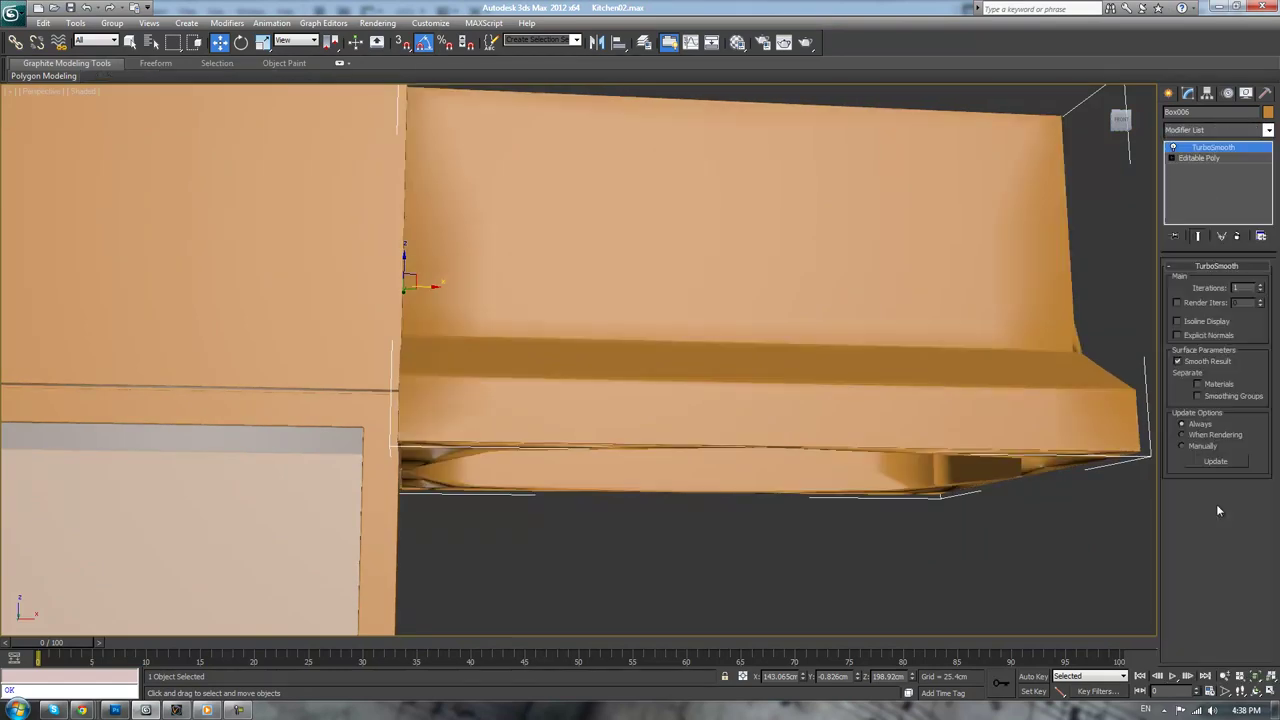
left_click(1261, 286)
- Examine the hood's smoothed surface and its corner edges at the Editable Poly level, in wireframe and with edged faces
middle_click_drag(976, 481, 981, 562, "alt")
scroll(981, 562, "up", 4)
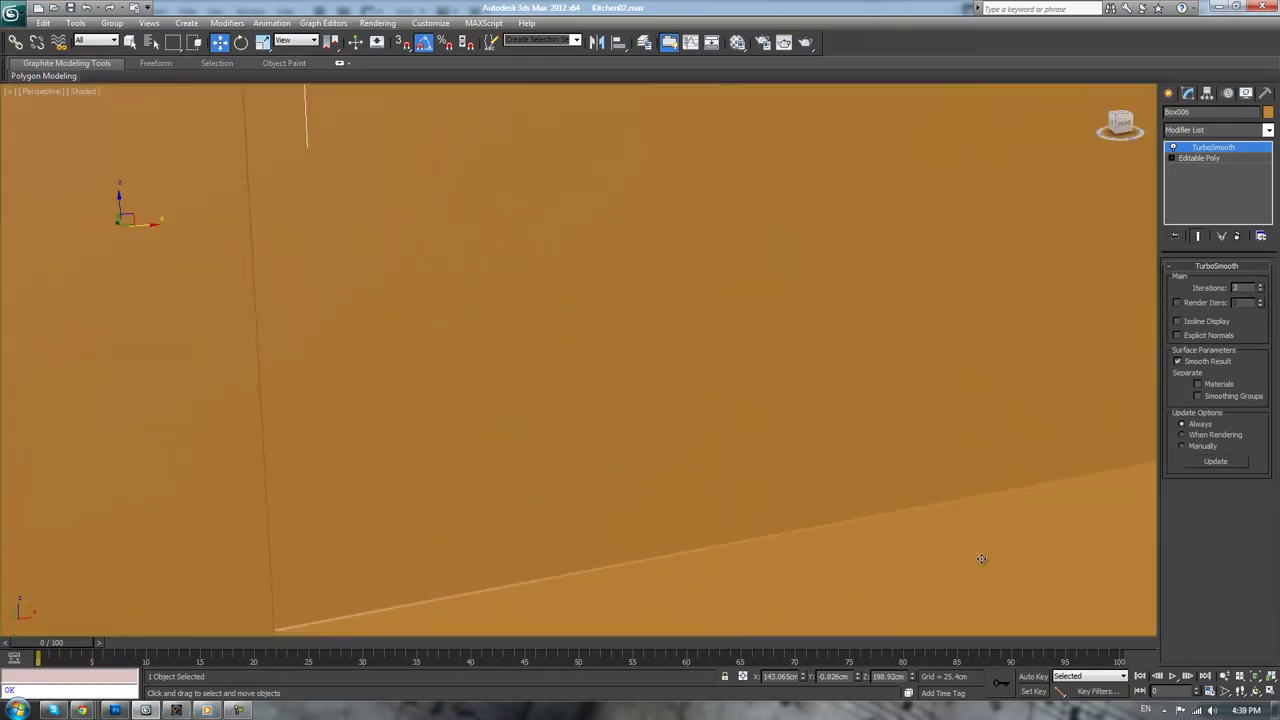
middle_click_drag(930, 512, 862, 346)
scroll(963, 577, "down", 4)
left_click(1203, 158)
middle_click_drag(880, 300, 853, 257, "alt")
scroll(853, 257, "up", 3)
mouse_move(1034, 371)
middle_mouse_down()
mouse_move(571, 366)
mouse_move(624, 409)
mouse_move(837, 165)
mouse_move(823, 295)
middle_mouse_up()
scroll(624, 409, "down", 3)
scroll(823, 295, "up", 4)
middle_click_drag(973, 326, 698, 314)
key("F3")
middle_click_drag(812, 390, 782, 366)
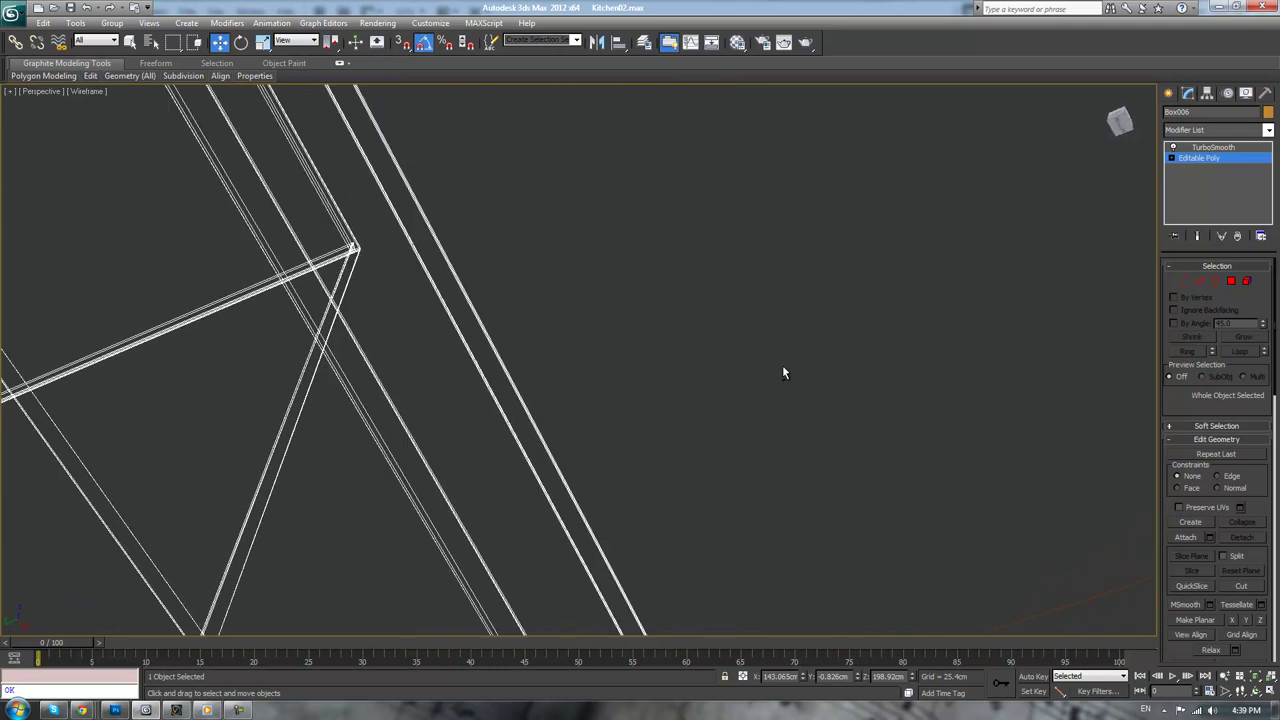
middle_click_drag(645, 303, 880, 180)
middle_click_drag(889, 274, 1074, 161)
middle_click_drag(976, 261, 811, 183)
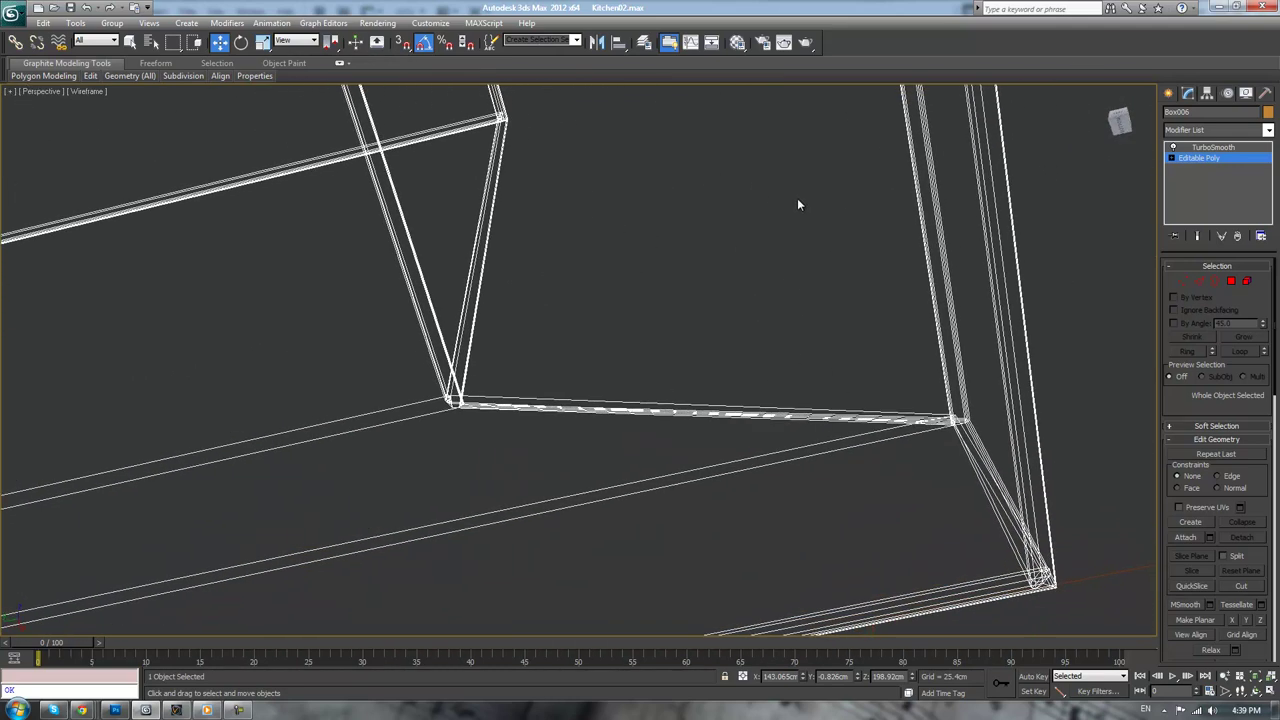
key("F3")
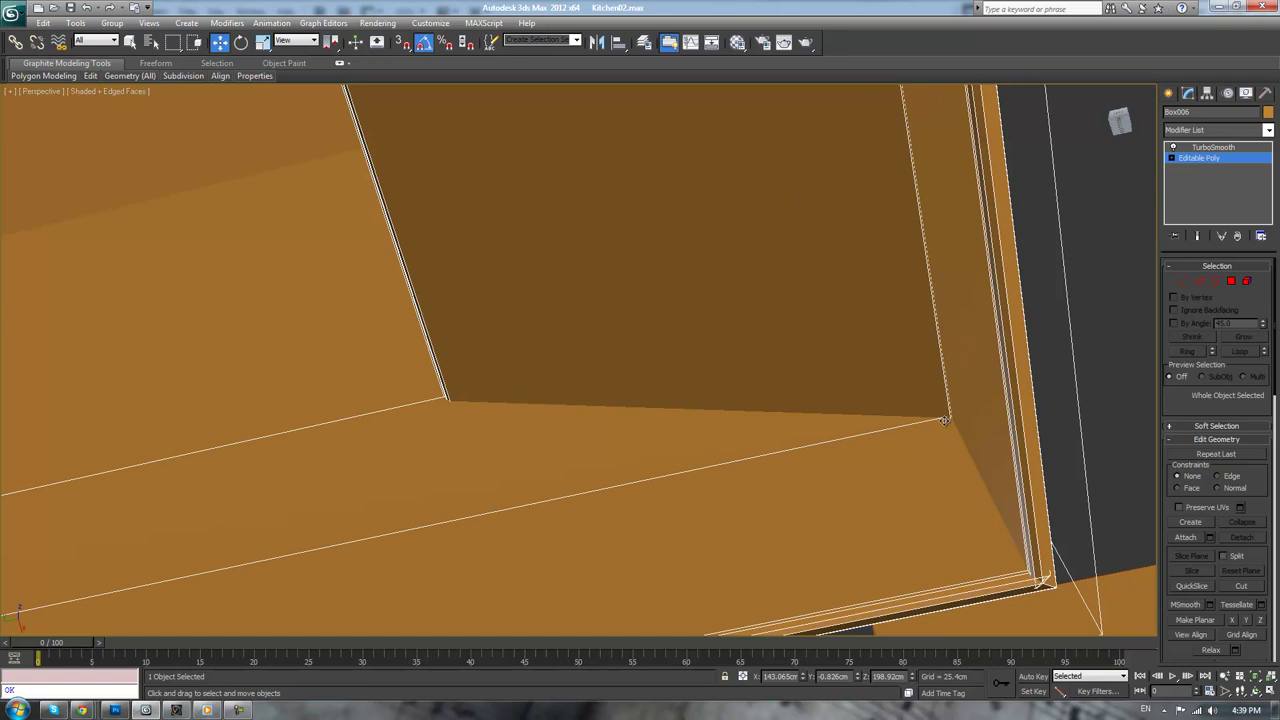
mouse_move(981, 469)
middle_mouse_down()
mouse_move(788, 403)
mouse_move(652, 404)
mouse_move(719, 377)
mouse_move(735, 388)
middle_mouse_up()
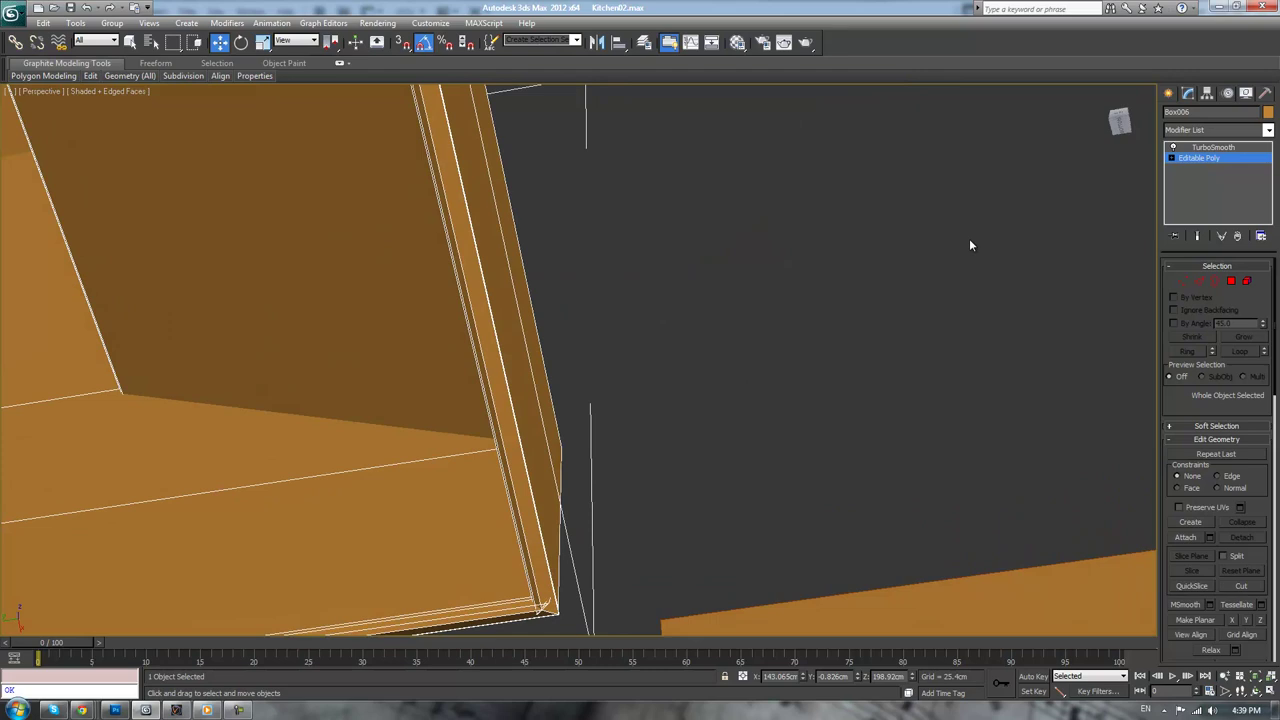
- Return to the TurboSmooth level, then undo the smoothing and the collapse to get the editable Shell back
left_click(1208, 148)
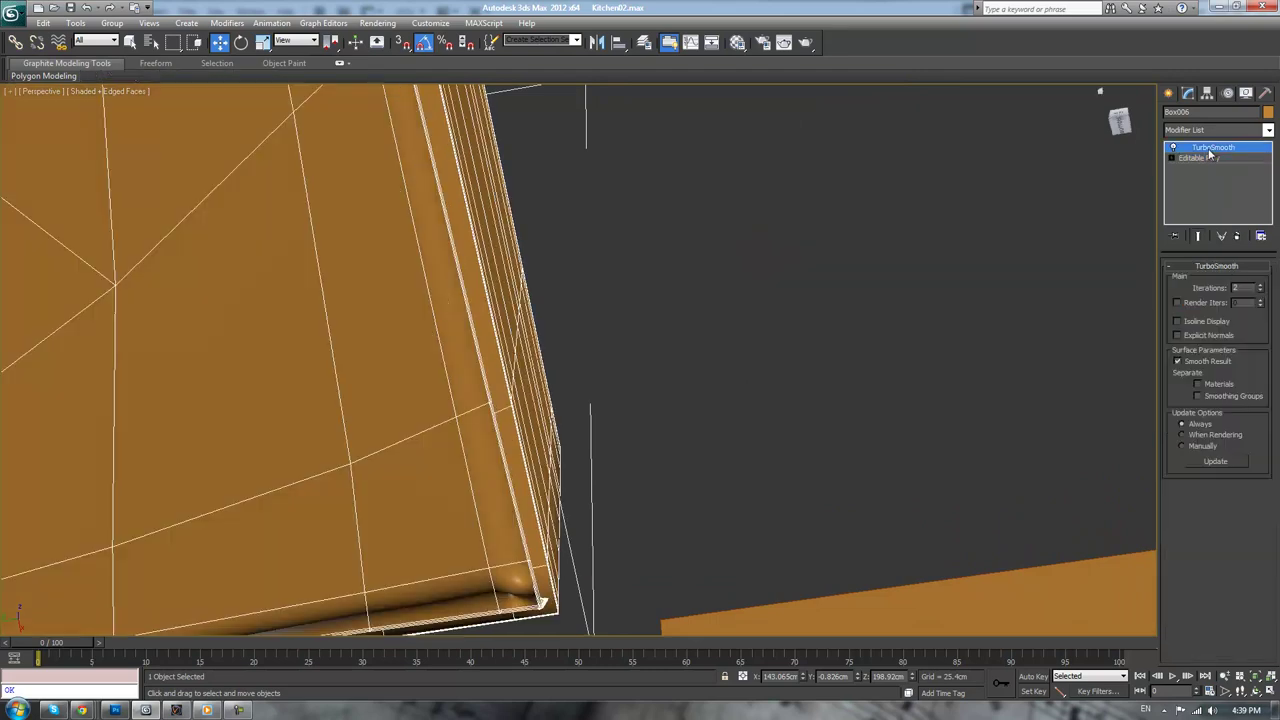
key("ctrl+z")
key("ctrl+z")
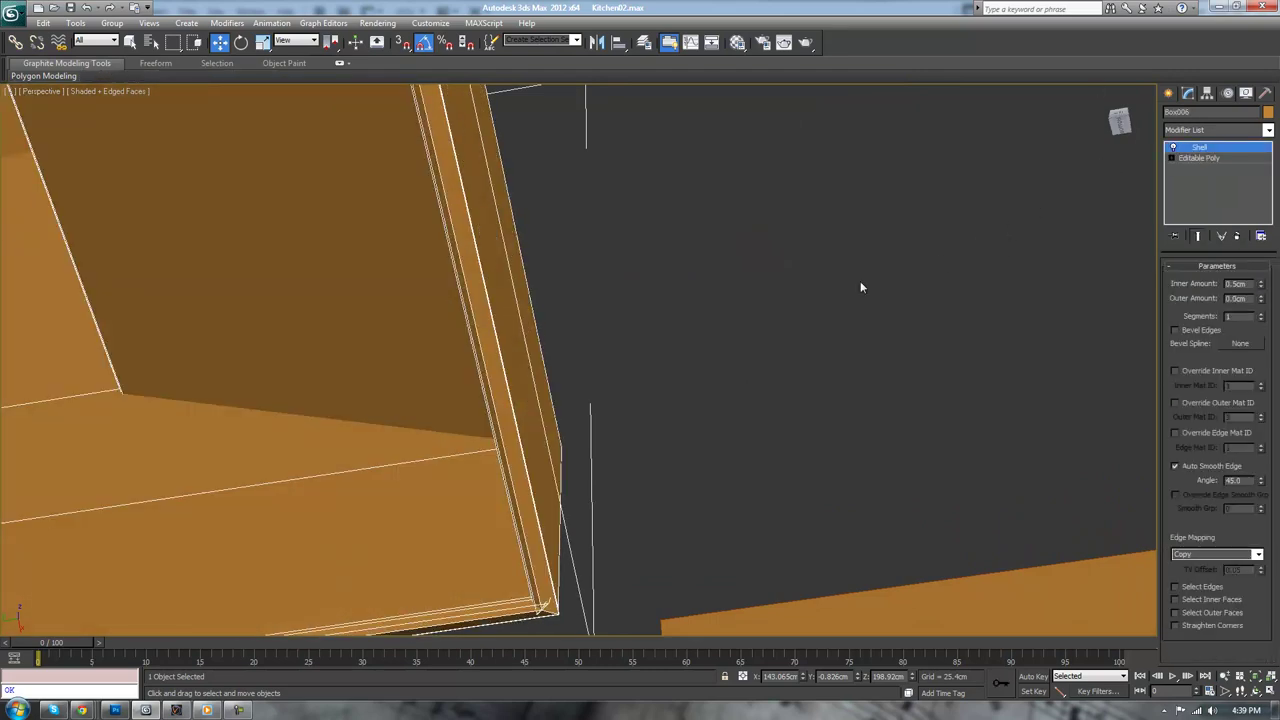
- Set the Shell's inner amount to 0 cm and outer amount to 0.229 cm, and check the hood's underside
middle_click_drag(860, 286, 926, 257, "alt")
mouse_move(1258, 285)
left_mouse_down()
mouse_move(1248, 305)
mouse_move(1256, 292)
left_mouse_up()
right_click(1260, 285)
middle_click_drag(1020, 300, 947, 344, "alt")
scroll(947, 344, "down", 4)
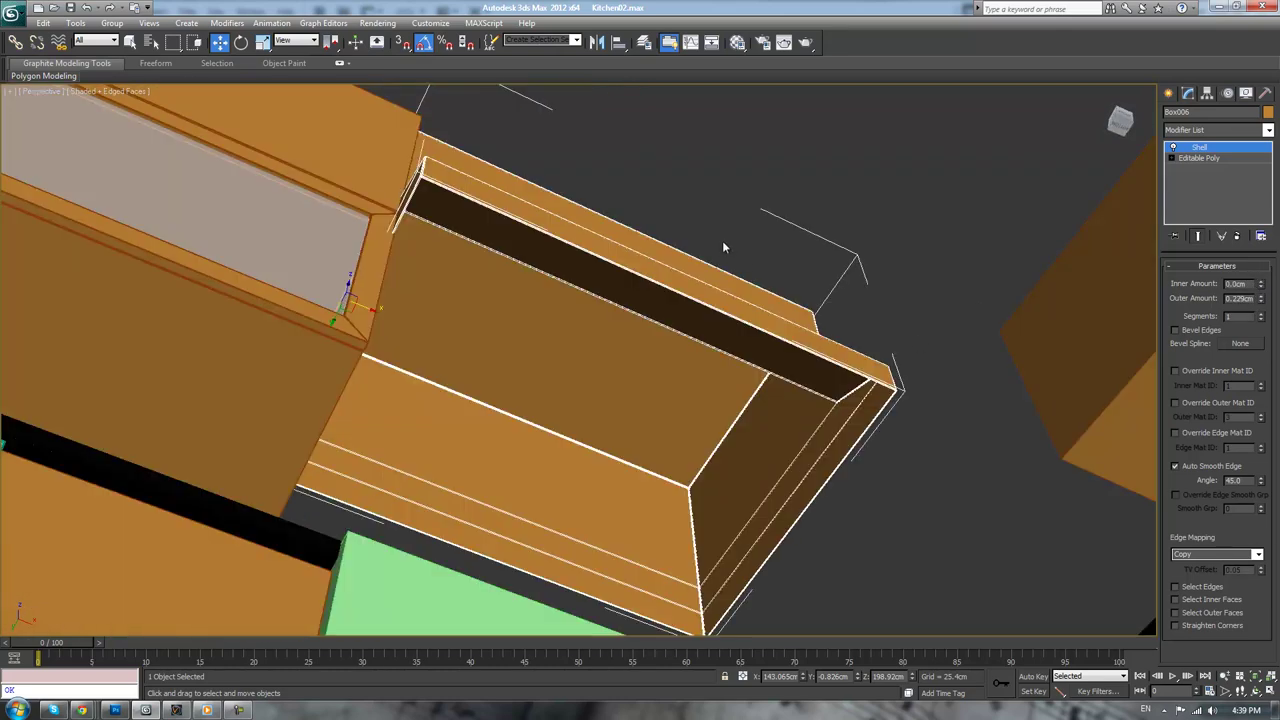
middle_click_drag(722, 240, 660, 312, "alt")
scroll(660, 318, "down", 5)
middle_click_drag(805, 383, 757, 318, "alt")
scroll(682, 334, "up", 2)
scroll(680, 331, "down", 2)
middle_click_drag(757, 318, 716, 338)
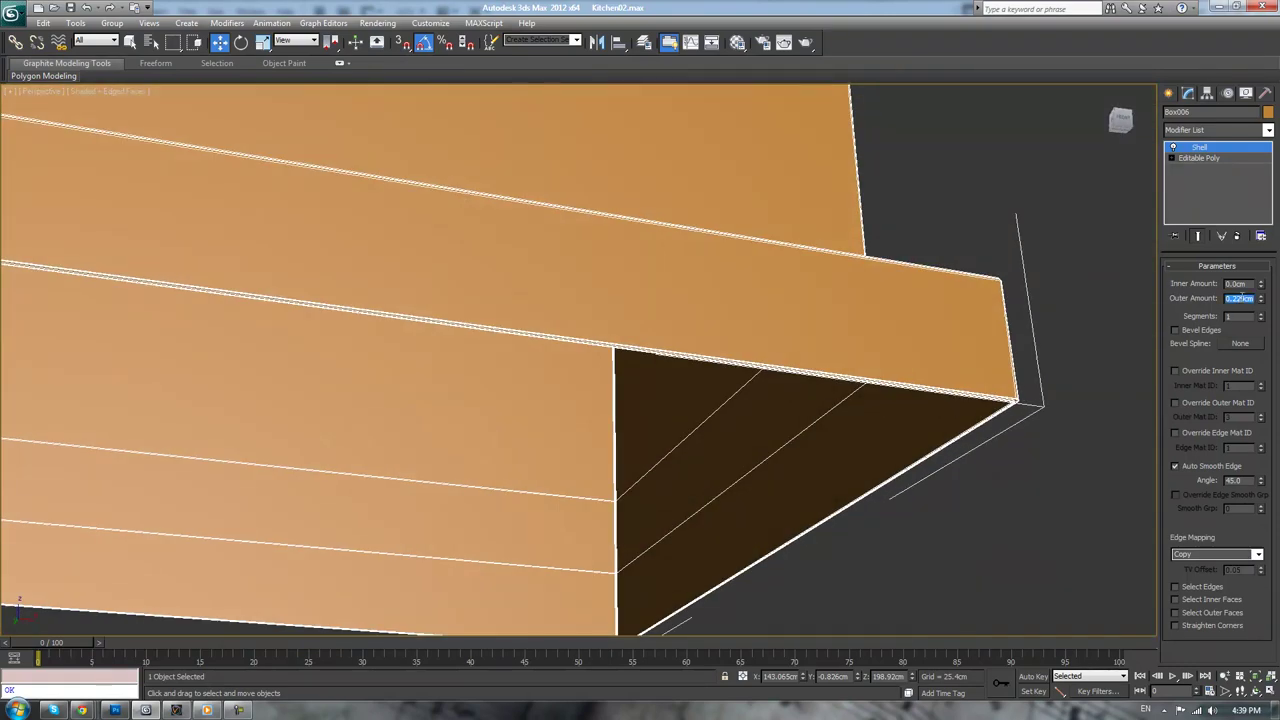
- Try a Shell outer amount of 0.475 cm and check the wall thickness along the hood's lower rim
key("Return")
key("ctrl+z")
middle_click_drag(966, 348, 961, 340, "alt")
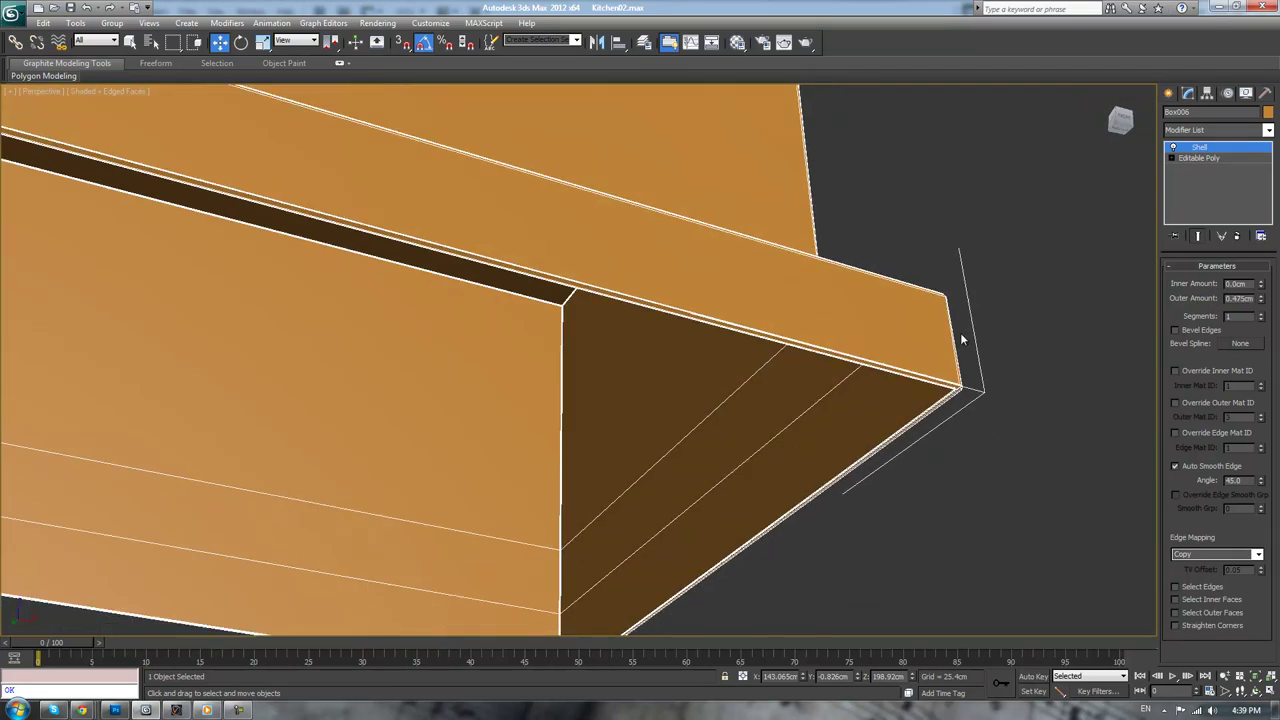
scroll(828, 357, "down", 5)
scroll(740, 354, "up", 2)
middle_click_drag(734, 353, 715, 356, "alt")
scroll(714, 355, "up", 2)
scroll(600, 350, "up", 2)
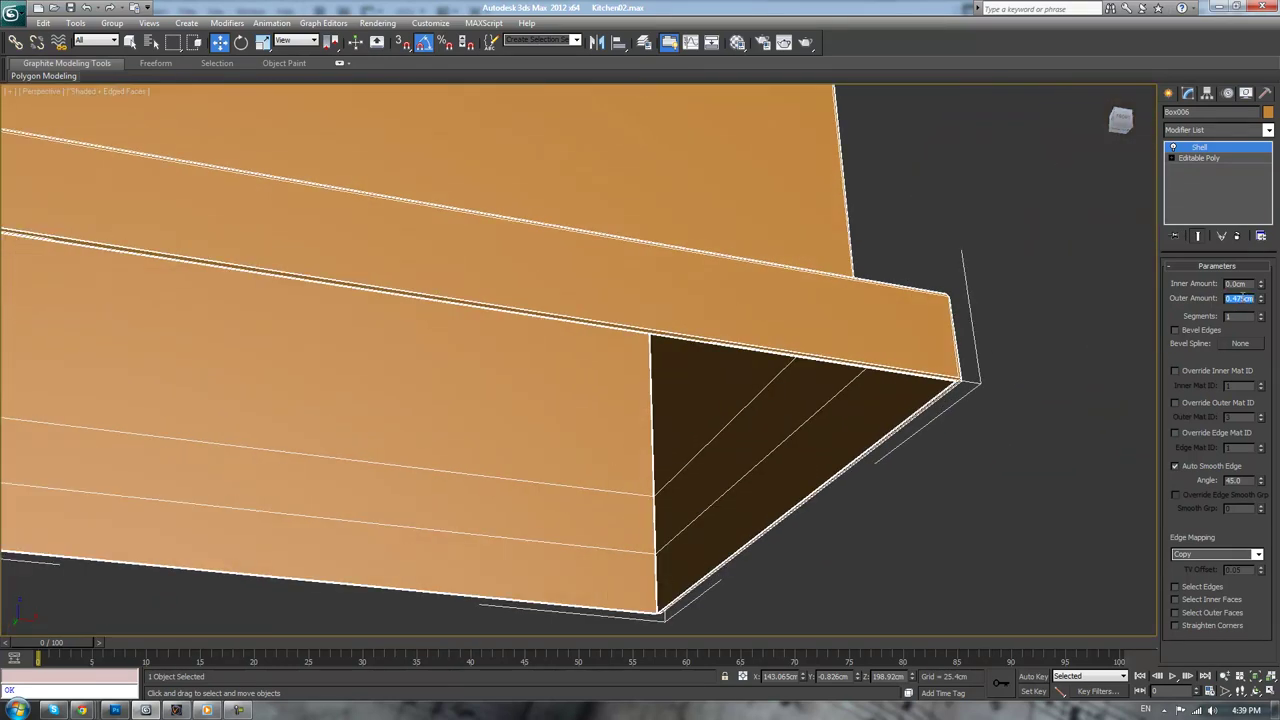
- Set the Shell's outer amount to 0.3 cm and collapse the hood to an Editable Poly
key("Return")
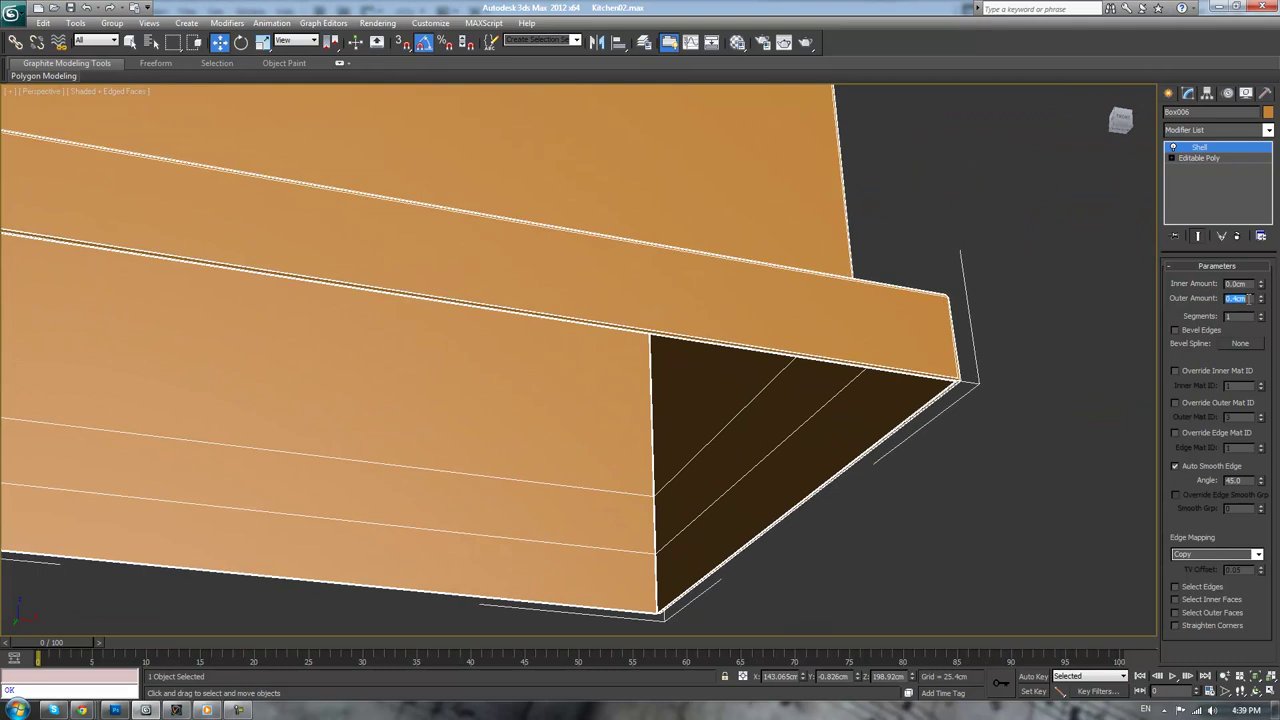
type(".3")
key("Return")
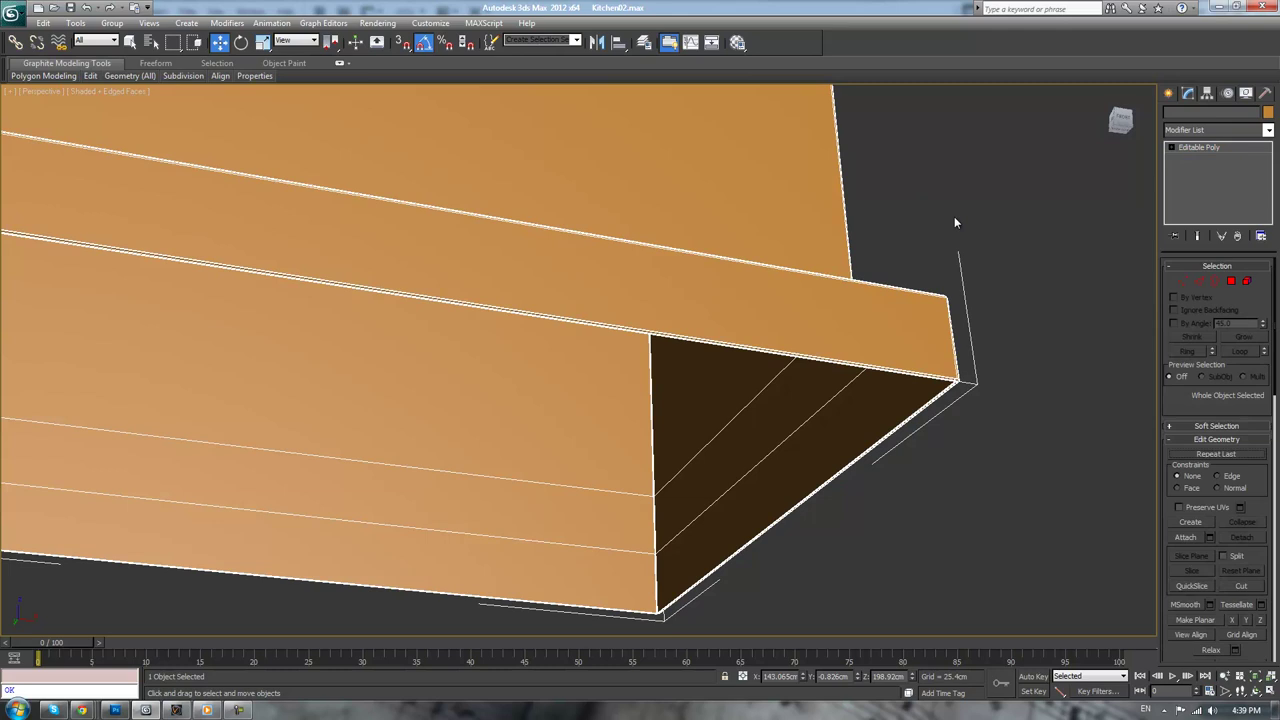
- Bring up the available modifiers for the collapsed hood
left_click(1267, 130)
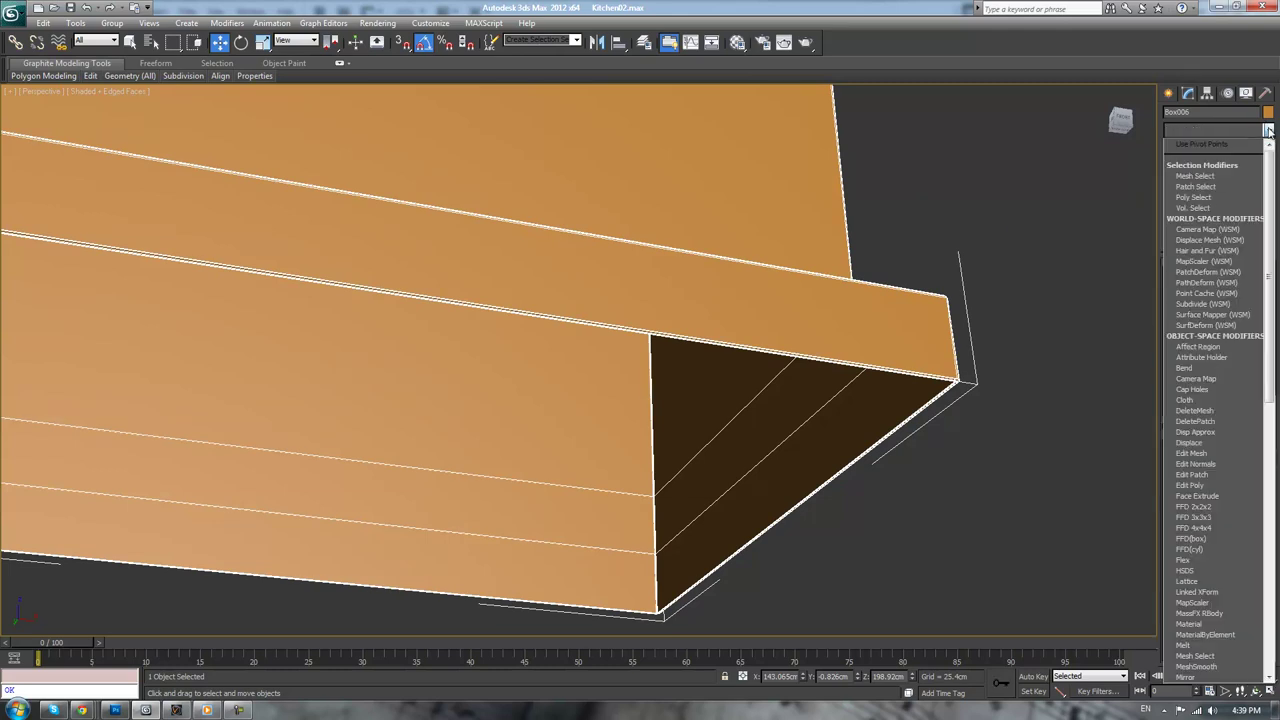
- Try a TurboSmooth modifier at 3 iterations on Box006, reset it to 1 iteration and delete the modifier
key("t")
key("t")
key("t")
key("Return")
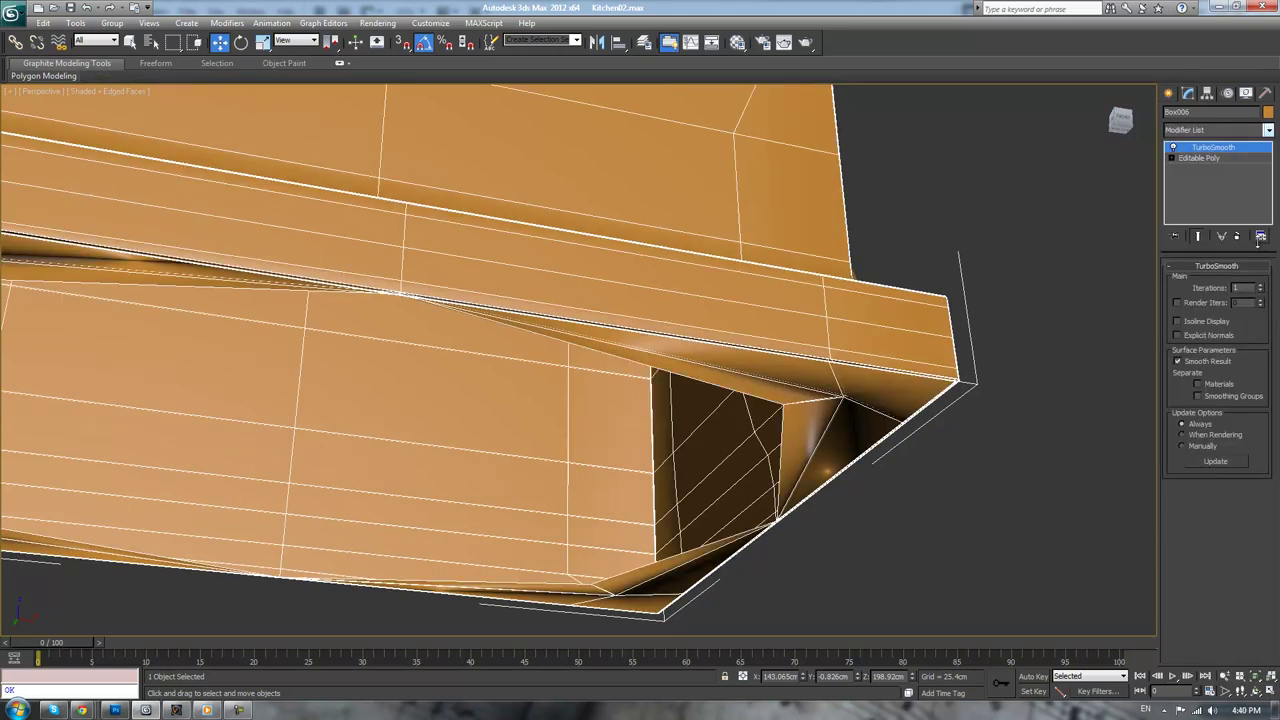
left_click(1261, 286)
left_click(1261, 286)
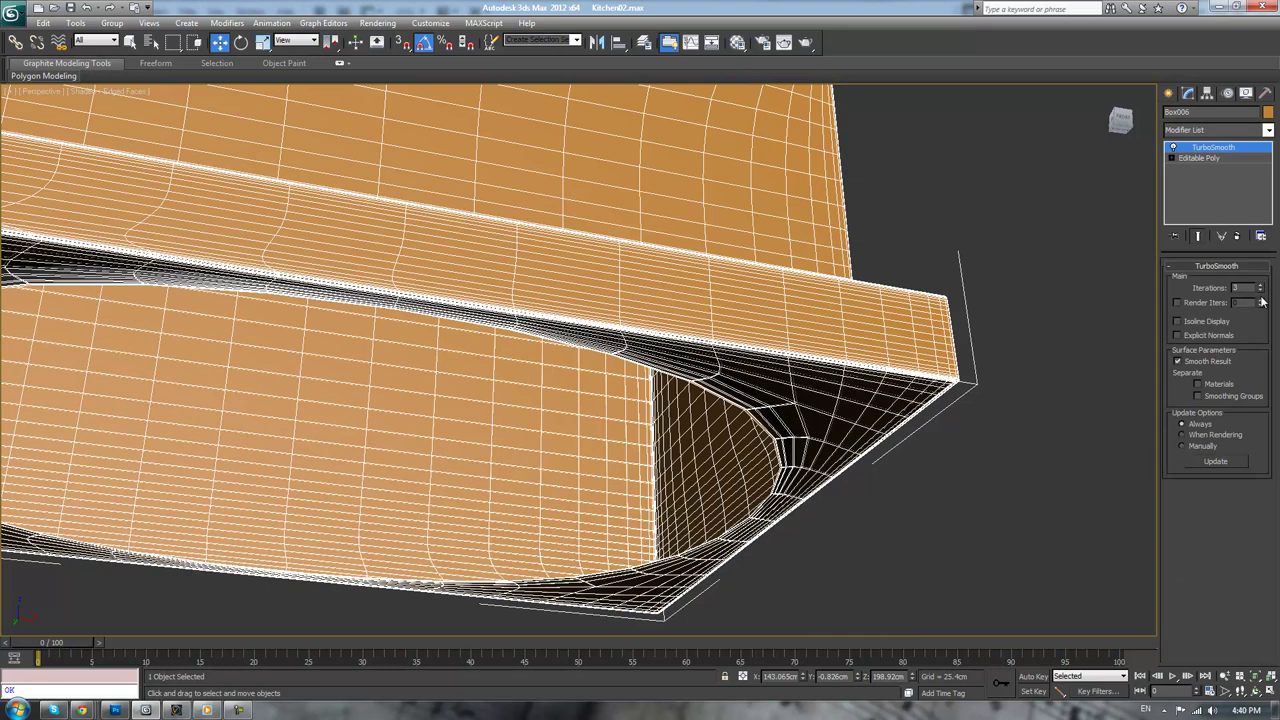
left_click(1261, 290)
left_click(1261, 290)
right_click(1229, 149)
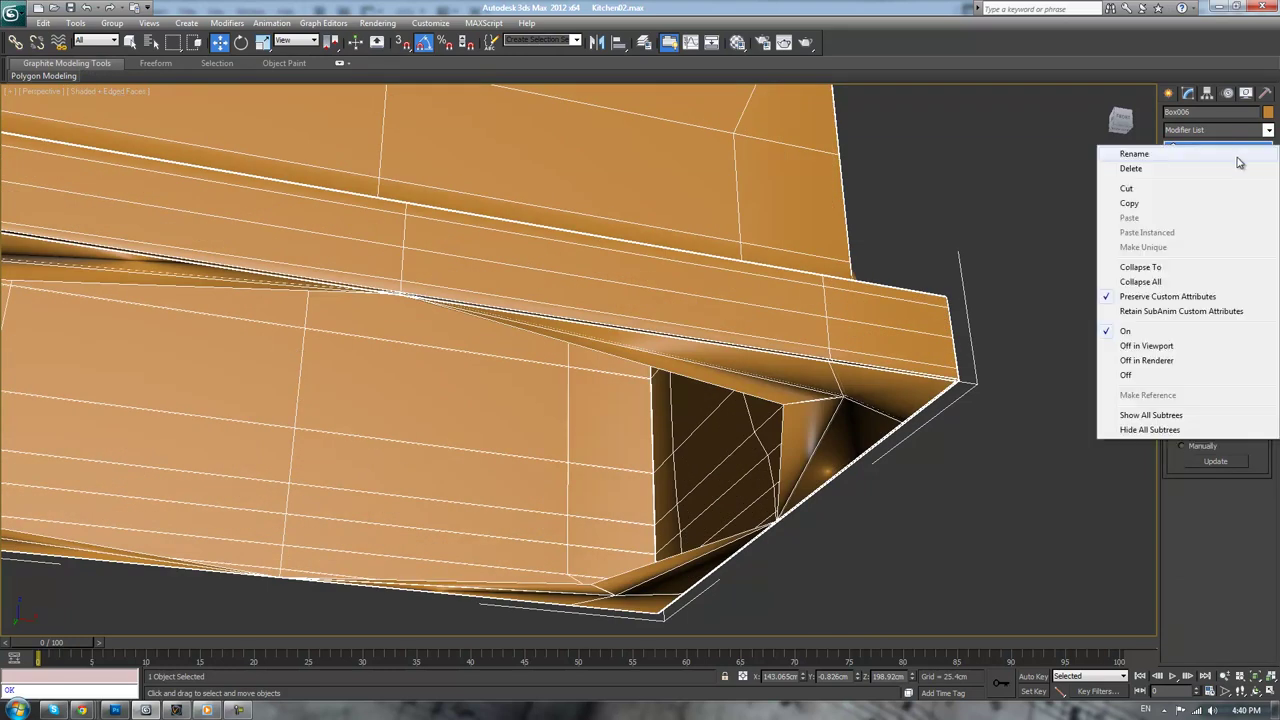
left_click(1236, 167)
- Examine the bevelled lower corner and underside edges of Box006 in wireframe and shaded display
middle_click_drag(1010, 239, 853, 243)
key("F3")
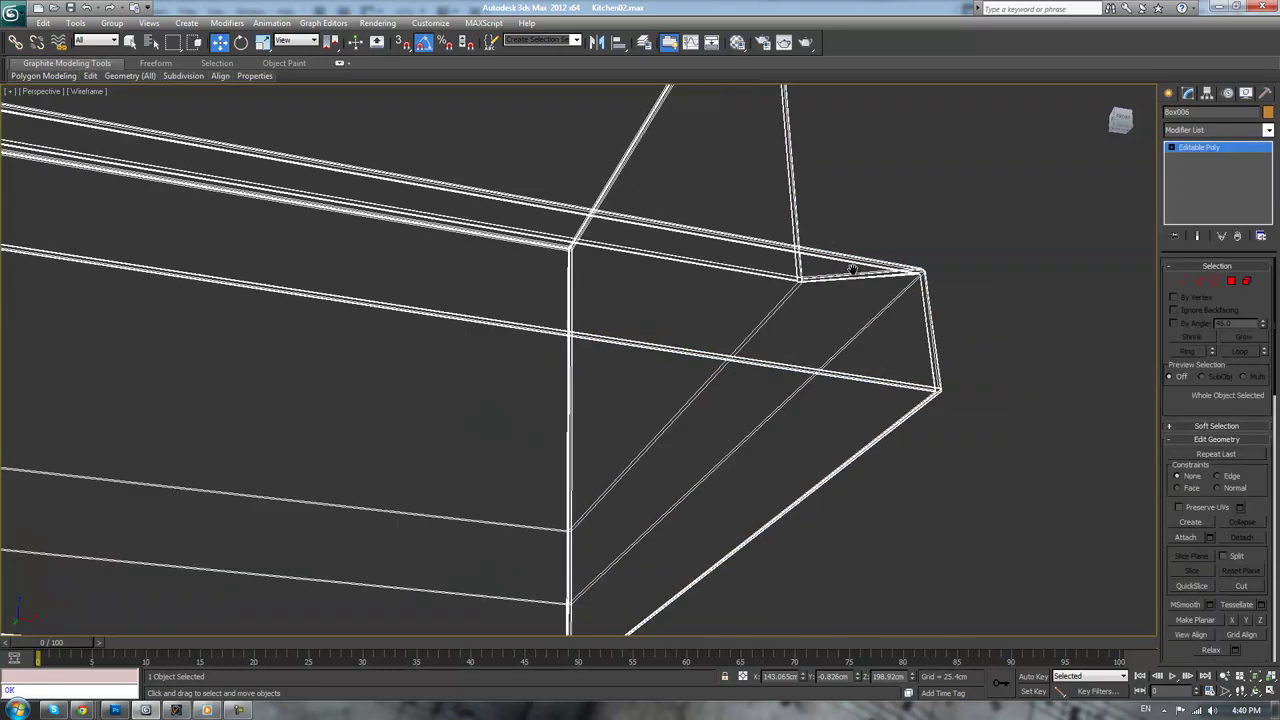
scroll(931, 263, "up", 2)
mouse_move(1028, 280)
middle_mouse_down()
mouse_move(931, 263)
mouse_move(751, 276)
middle_mouse_up()
scroll(751, 276, "up", 2)
key("F3")
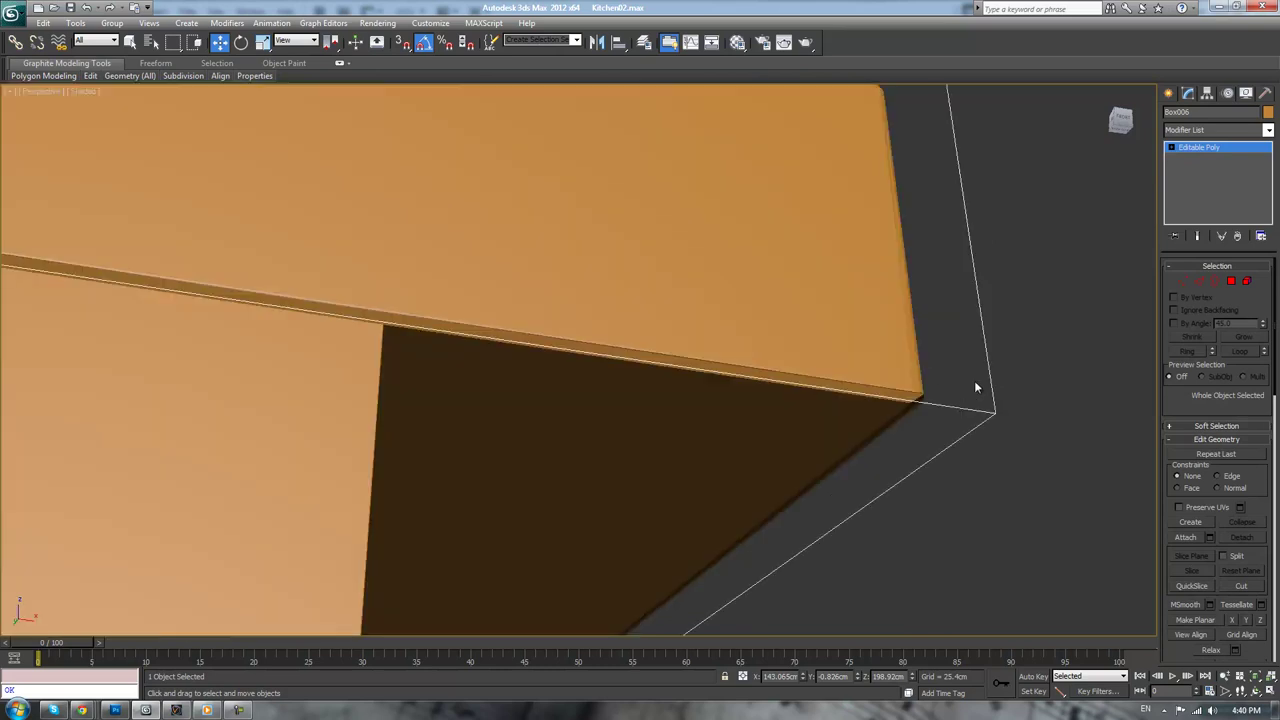
key("F4")
middle_click_drag(942, 369, 720, 266)
key("F4")
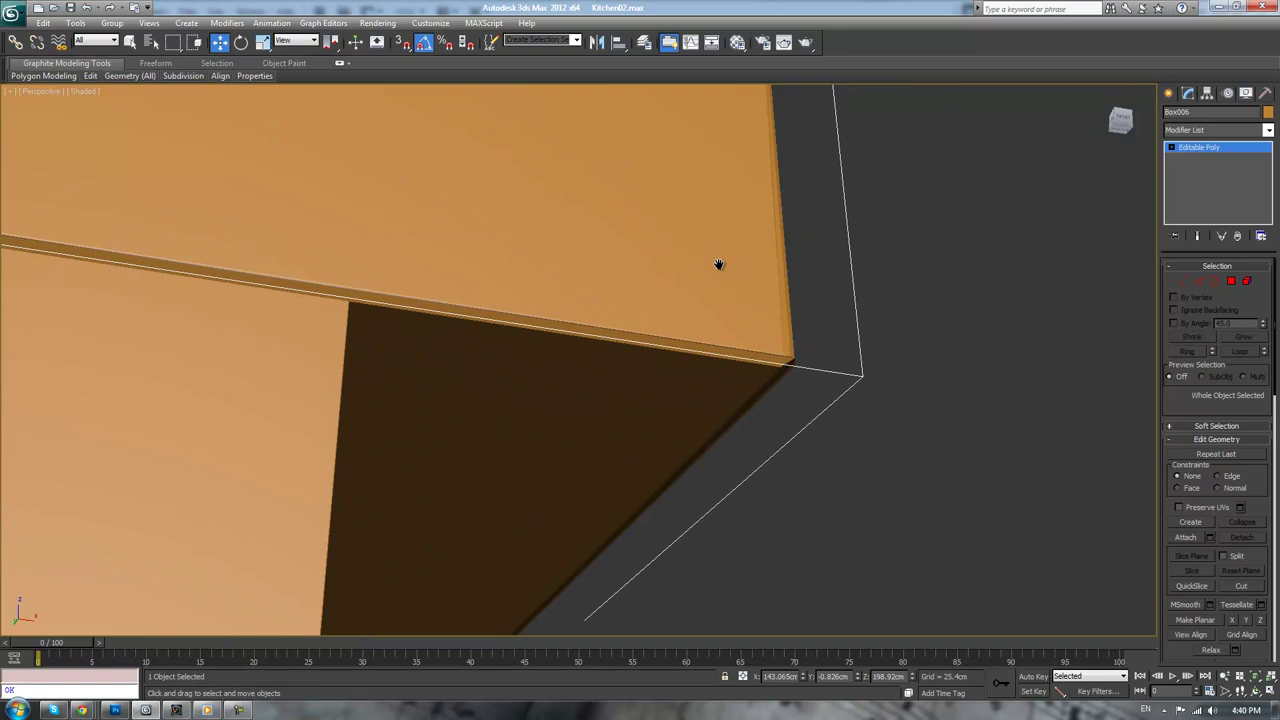
scroll(531, 226, "down", 5)
middle_click_drag(531, 226, 800, 319, "alt")
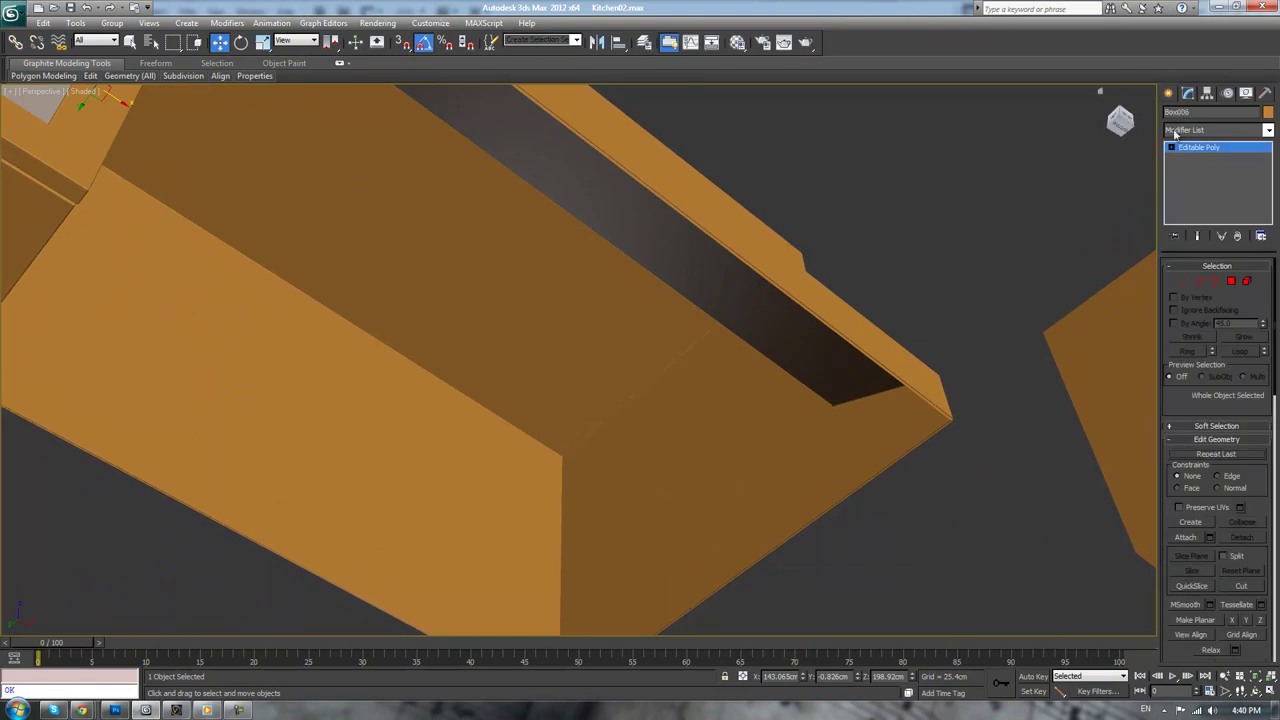
- Connect the ring of edges between the two lower loops with one new segment at a slide of 81, close to the upper loop
key("F4")
middle_click_drag(874, 308, 976, 196)
middle_click_drag(747, 420, 730, 425, "alt")
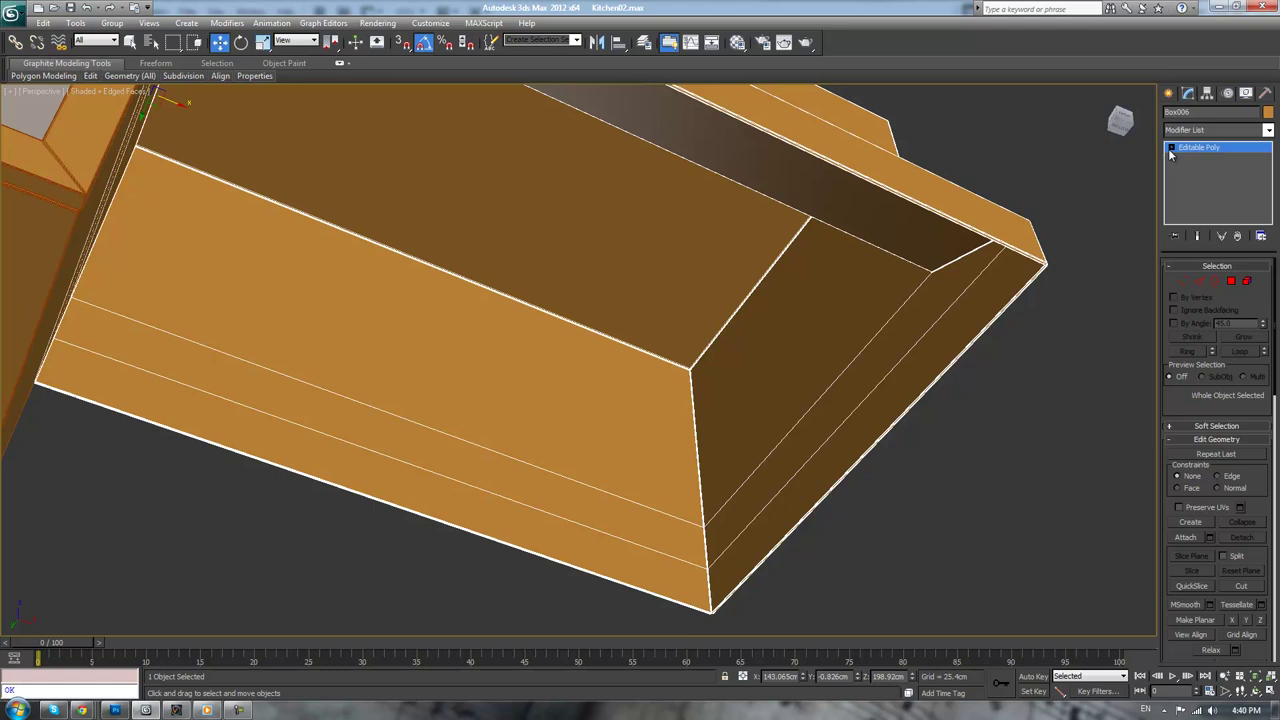
middle_click_drag(824, 484, 760, 475)
scroll(800, 456, "down", 4)
key("z")
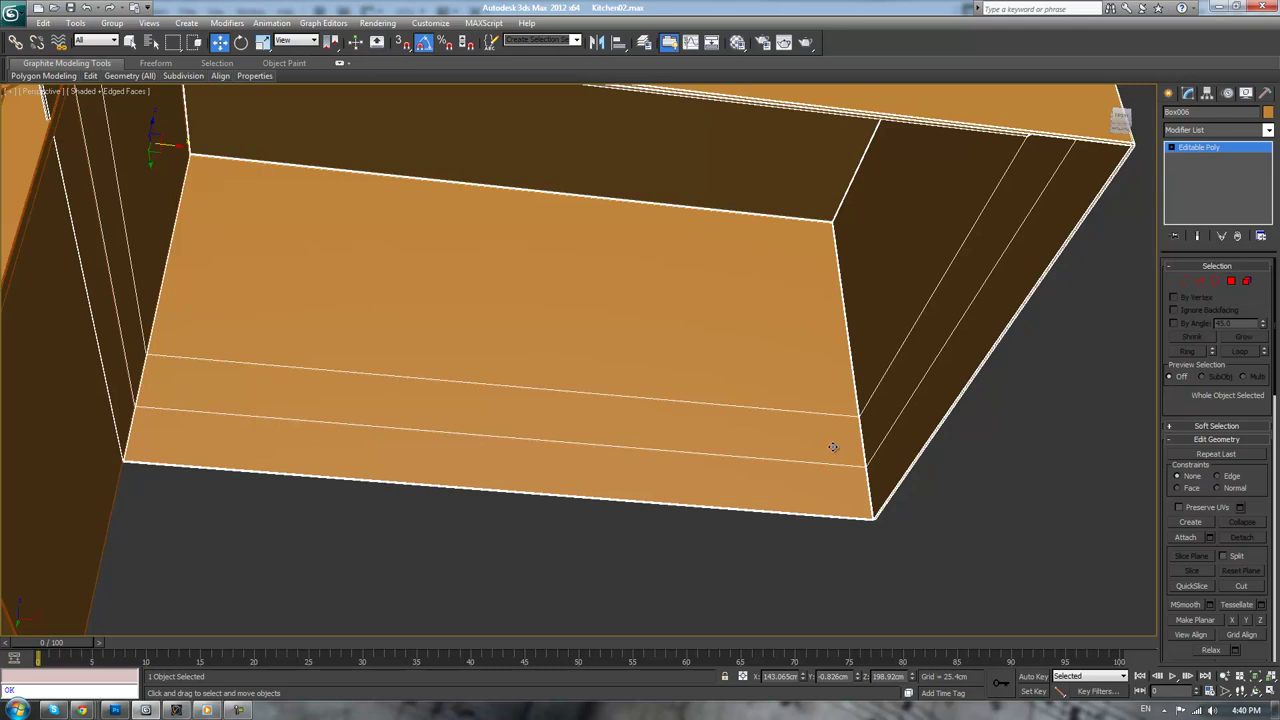
left_click(1199, 281)
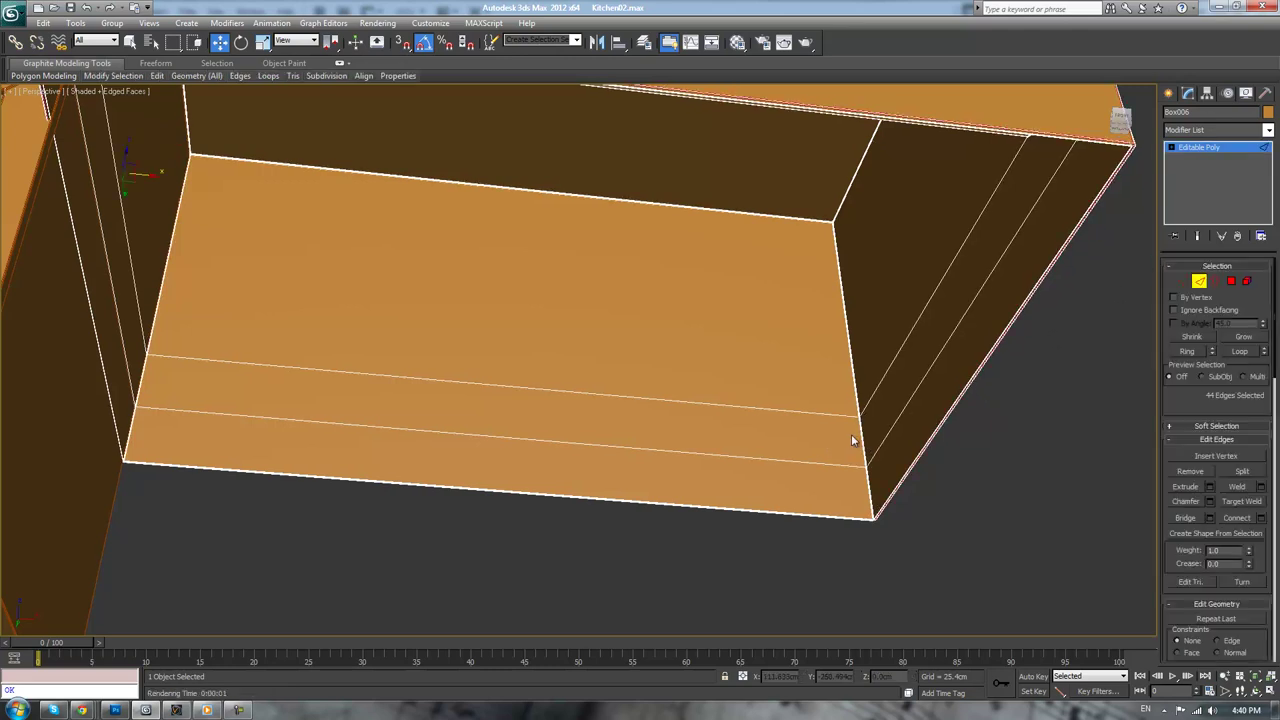
left_click(862, 432)
left_click(1187, 351)
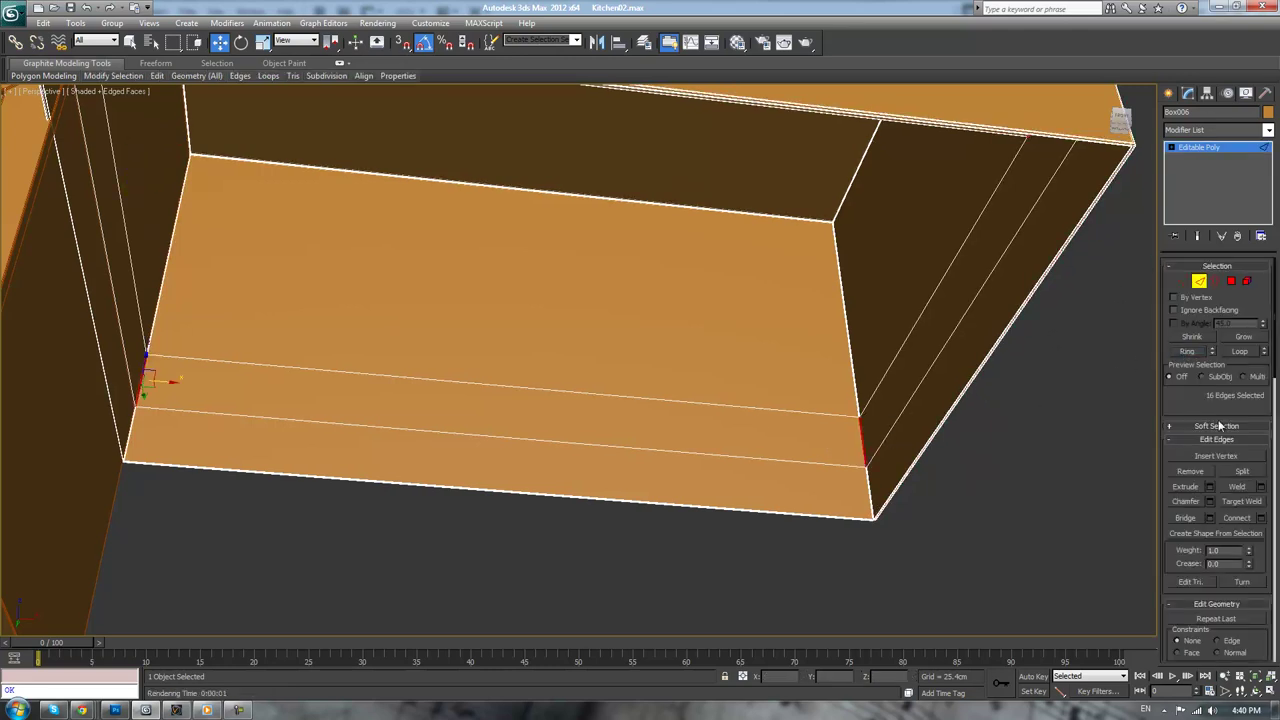
left_click(1263, 518)
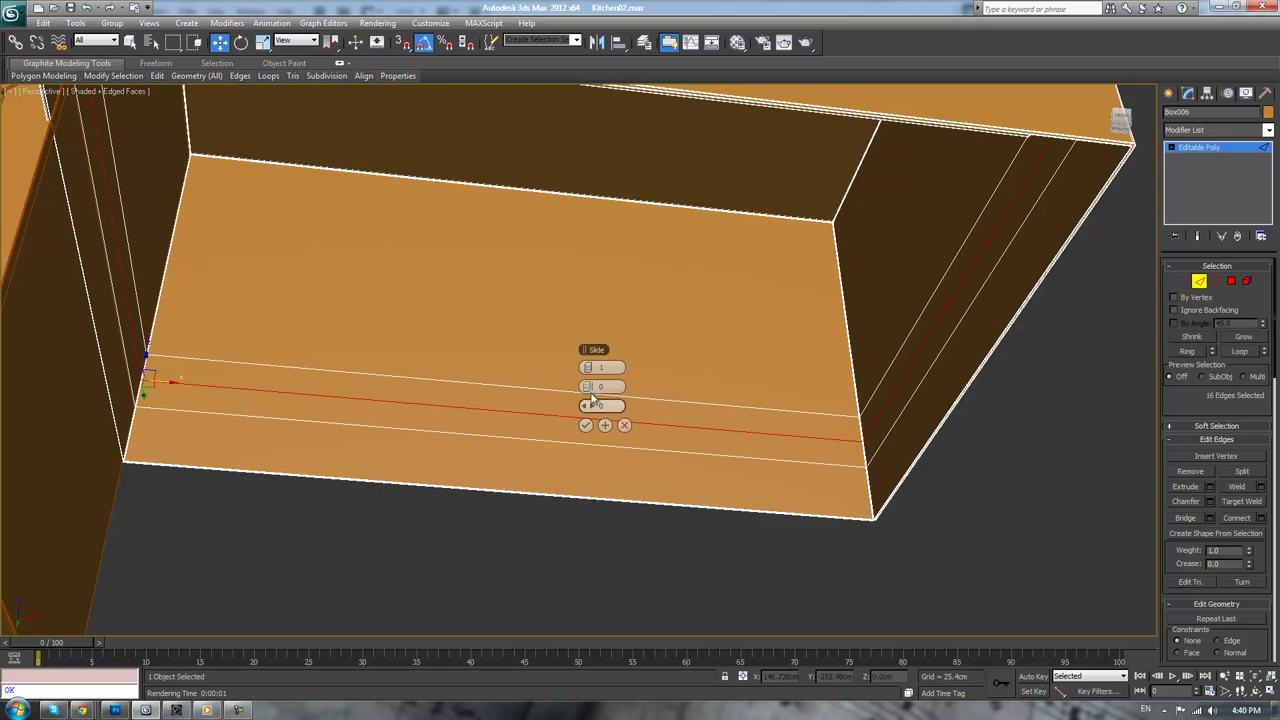
left_click_drag(590, 406, 805, 391)
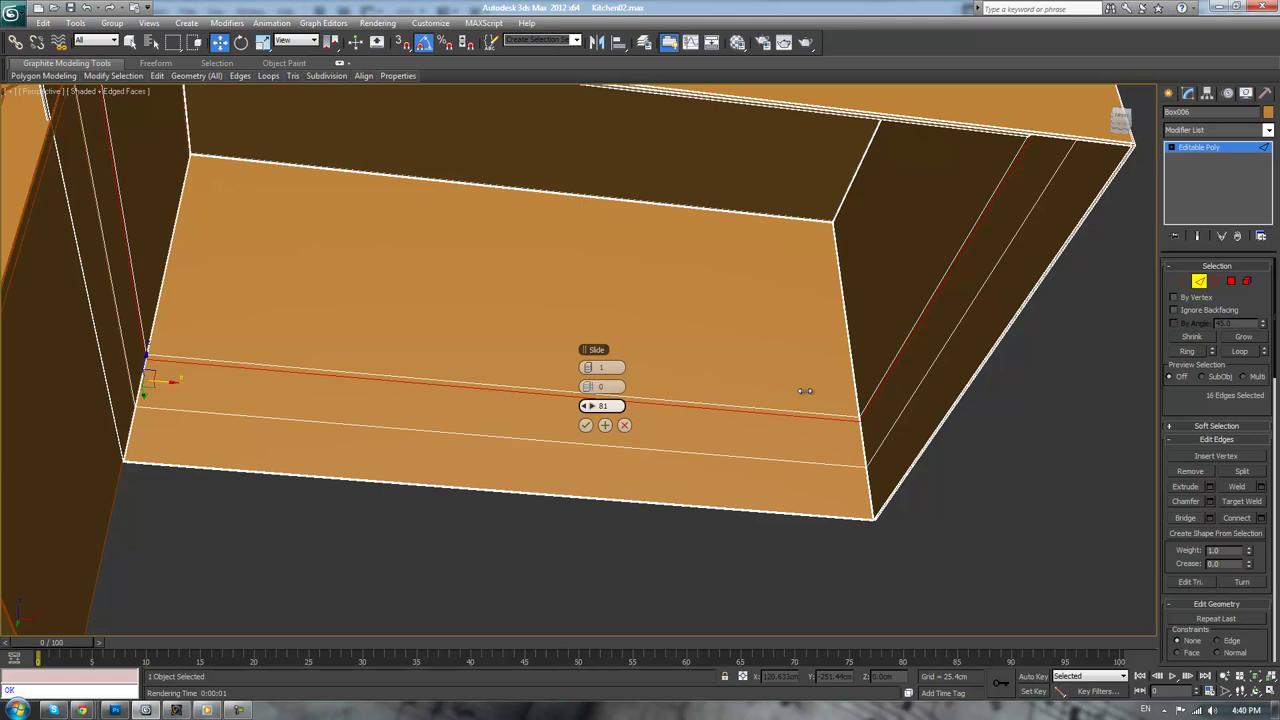
left_click(585, 425)
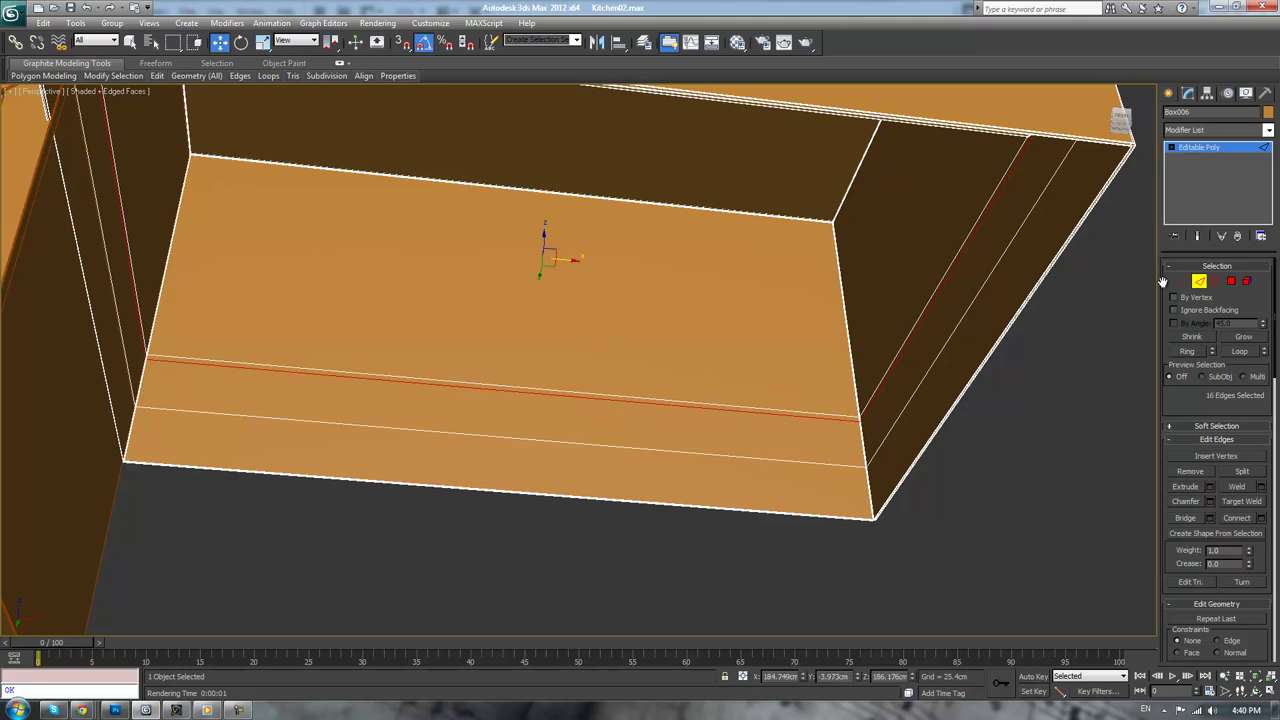
- Grow the polygon selection from the narrow strip on the inner wall, shrink it once and deselect the polygons above and below the strip
left_click(1231, 281)
left_click(848, 416)
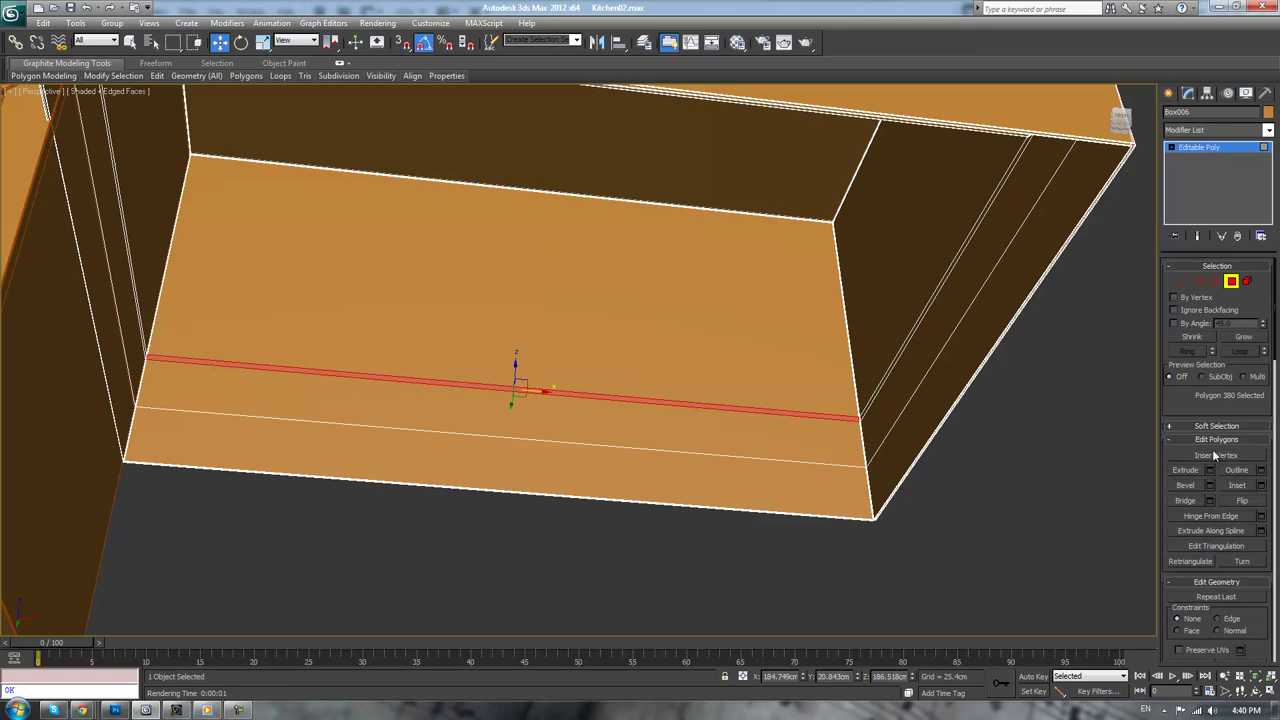
left_click(1245, 344)
left_click(1245, 344)
left_click(1245, 344)
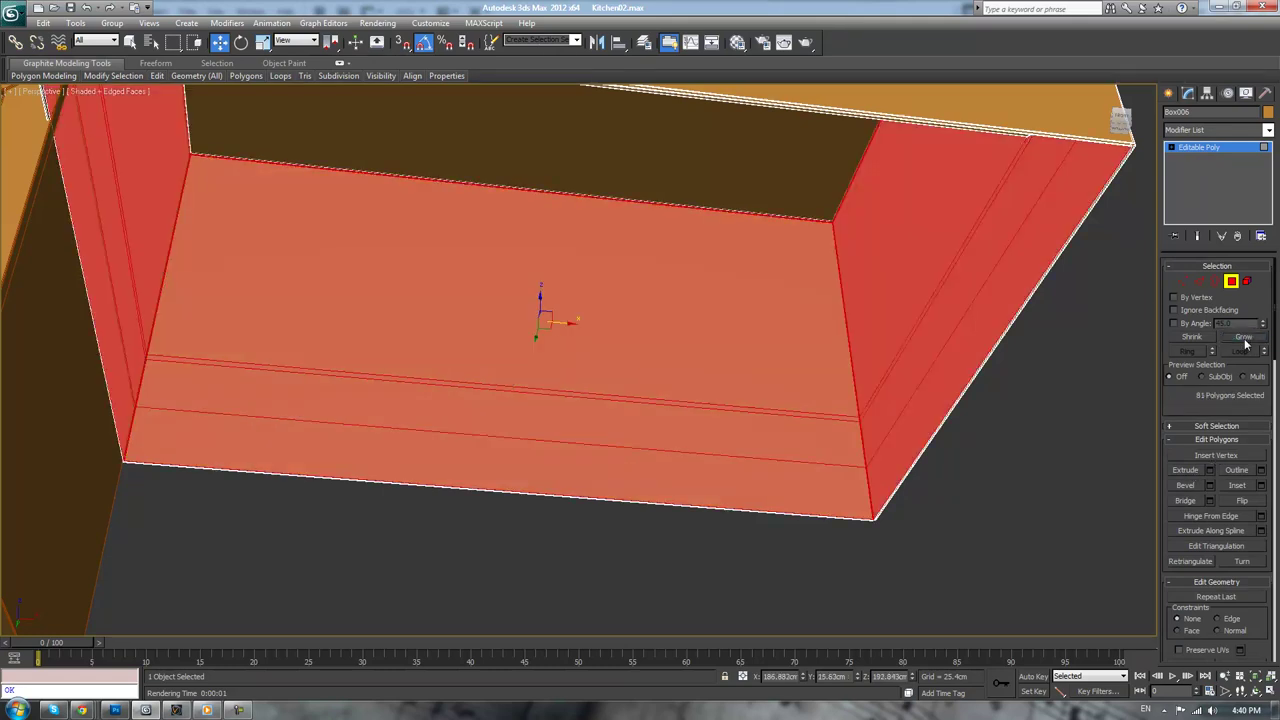
left_click(1197, 341)
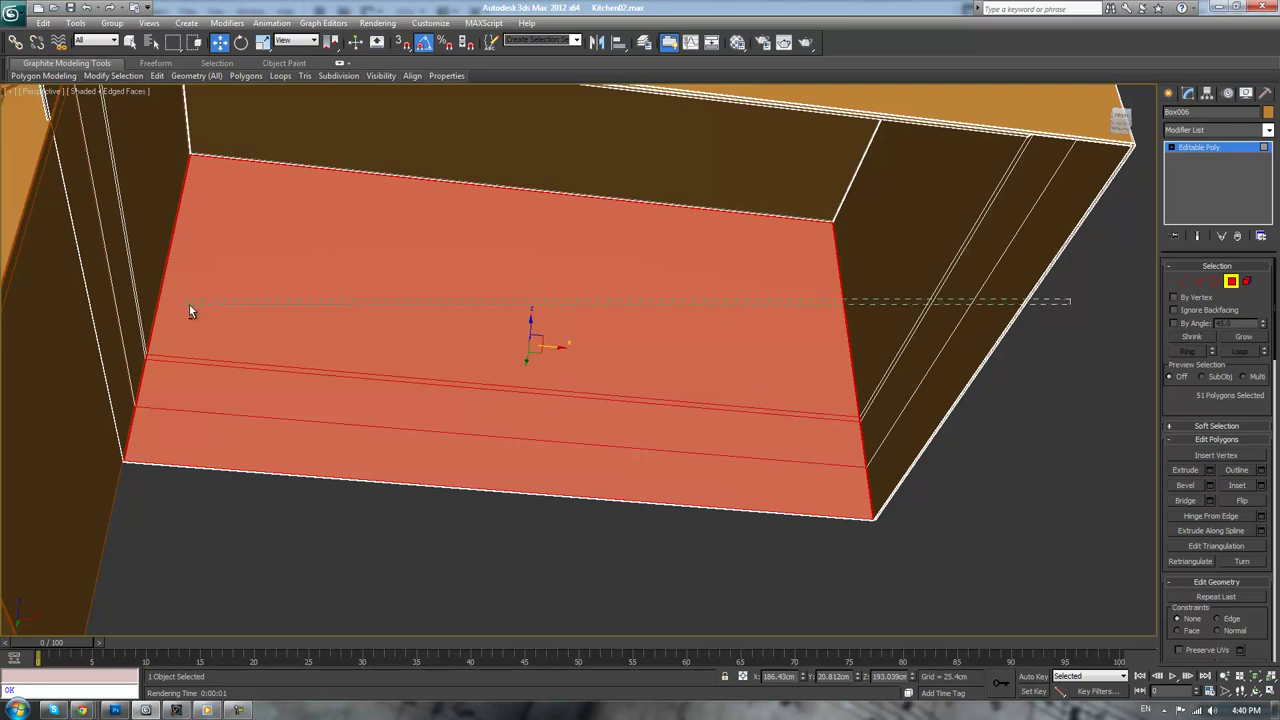
left_click_drag(72, 250, 72, 250, "alt")
left_click_drag(24, 507, 897, 447, "alt")
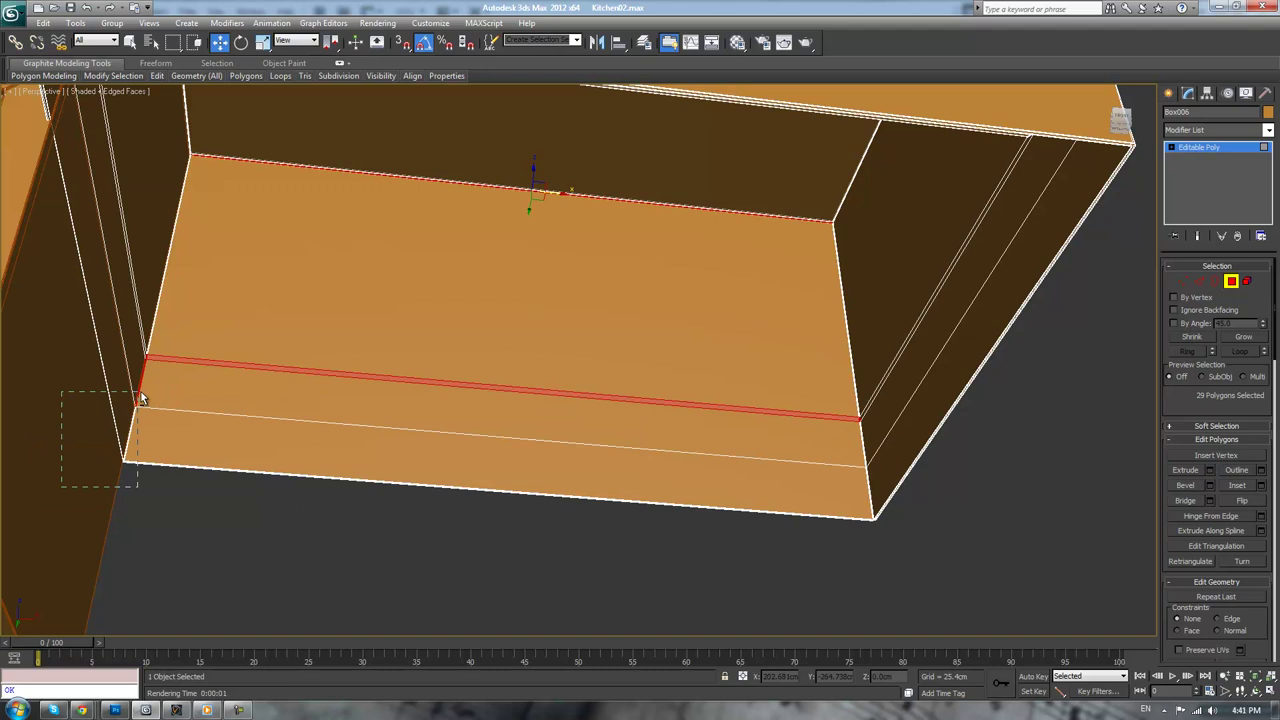
left_click_drag(141, 398, 160, 395, "alt")
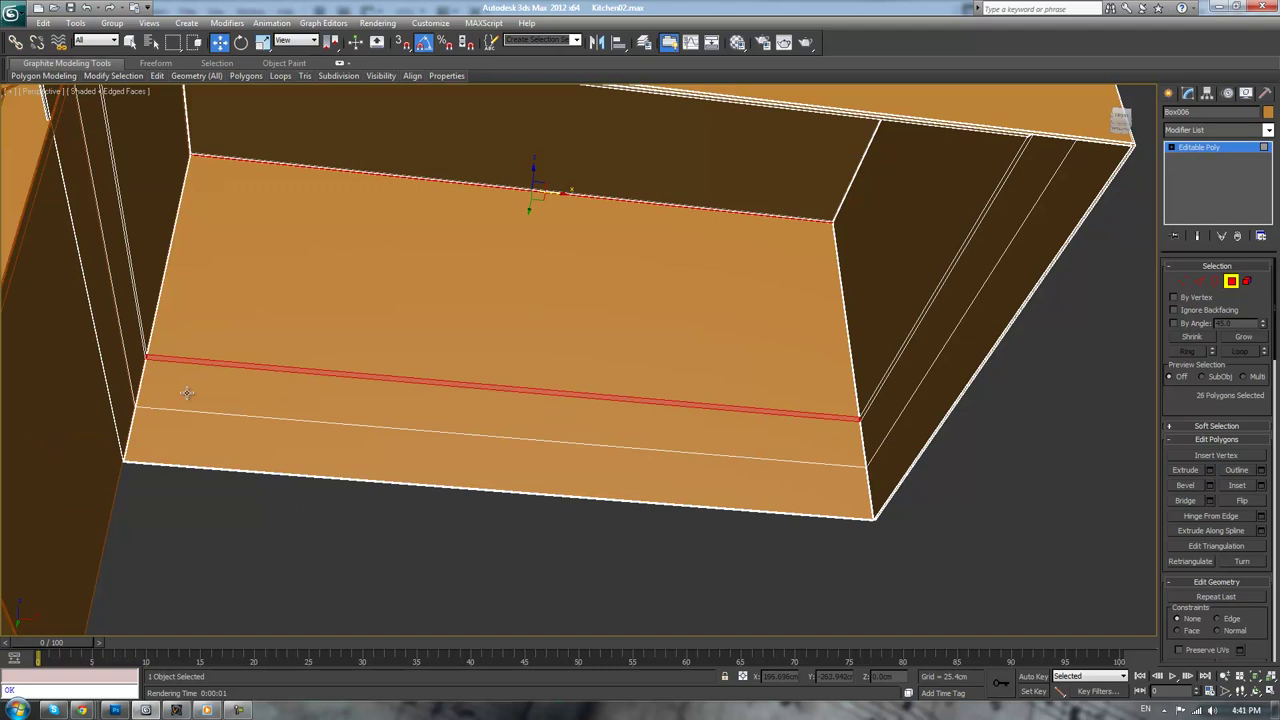
- Start a polygon extrusion and remove the stray polygons from the selection, keeping only the narrow strip on the inner wall
left_click(1210, 470)
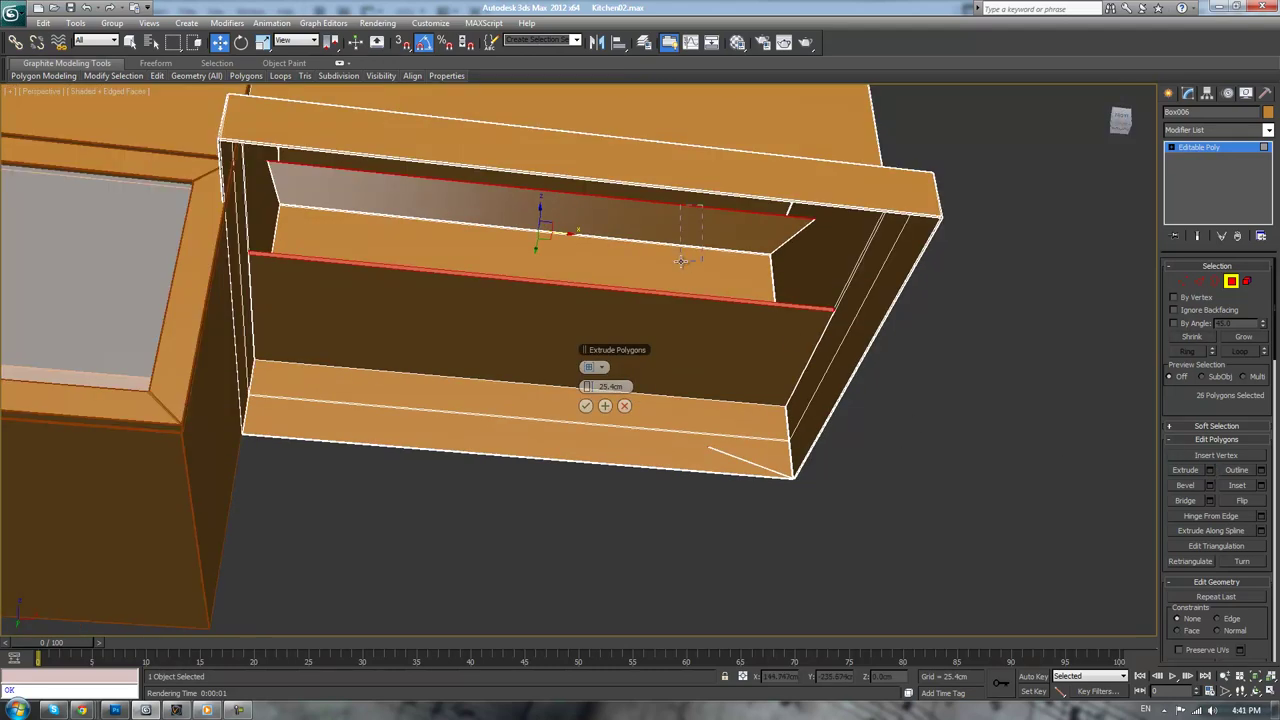
left_click_drag(680, 261, 678, 263, "alt")
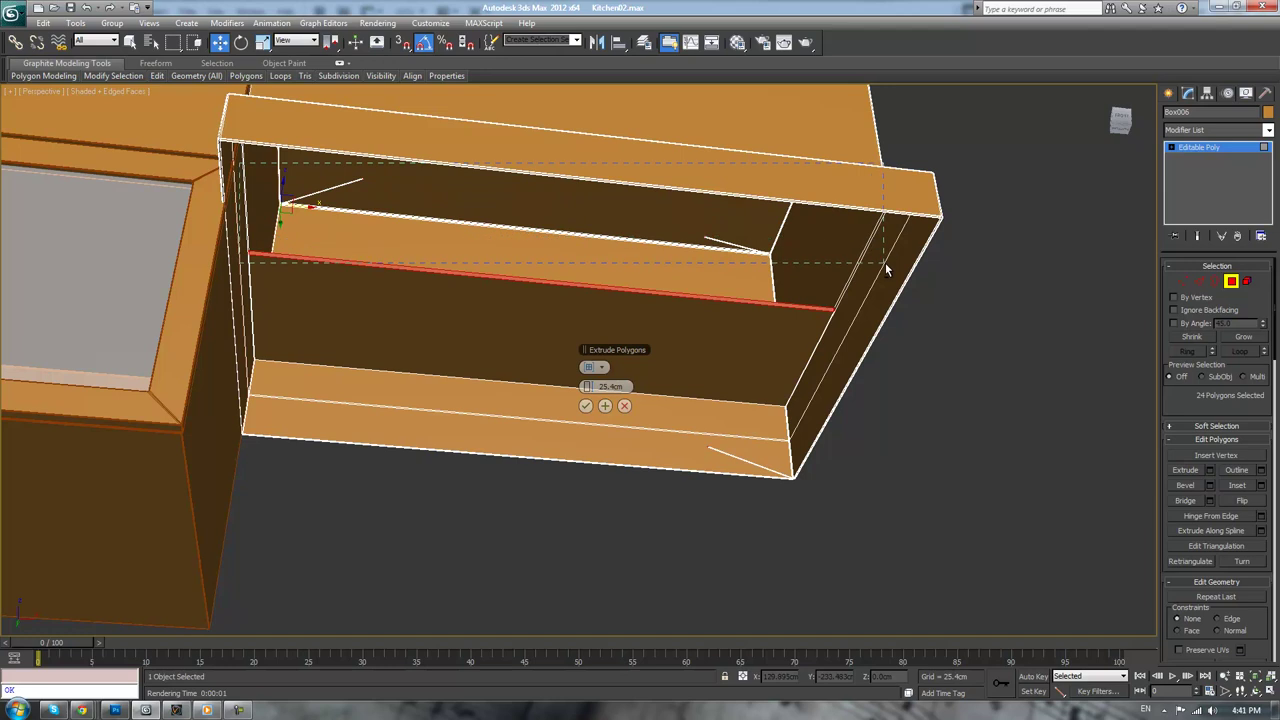
left_click_drag(885, 270, 886, 255, "alt")
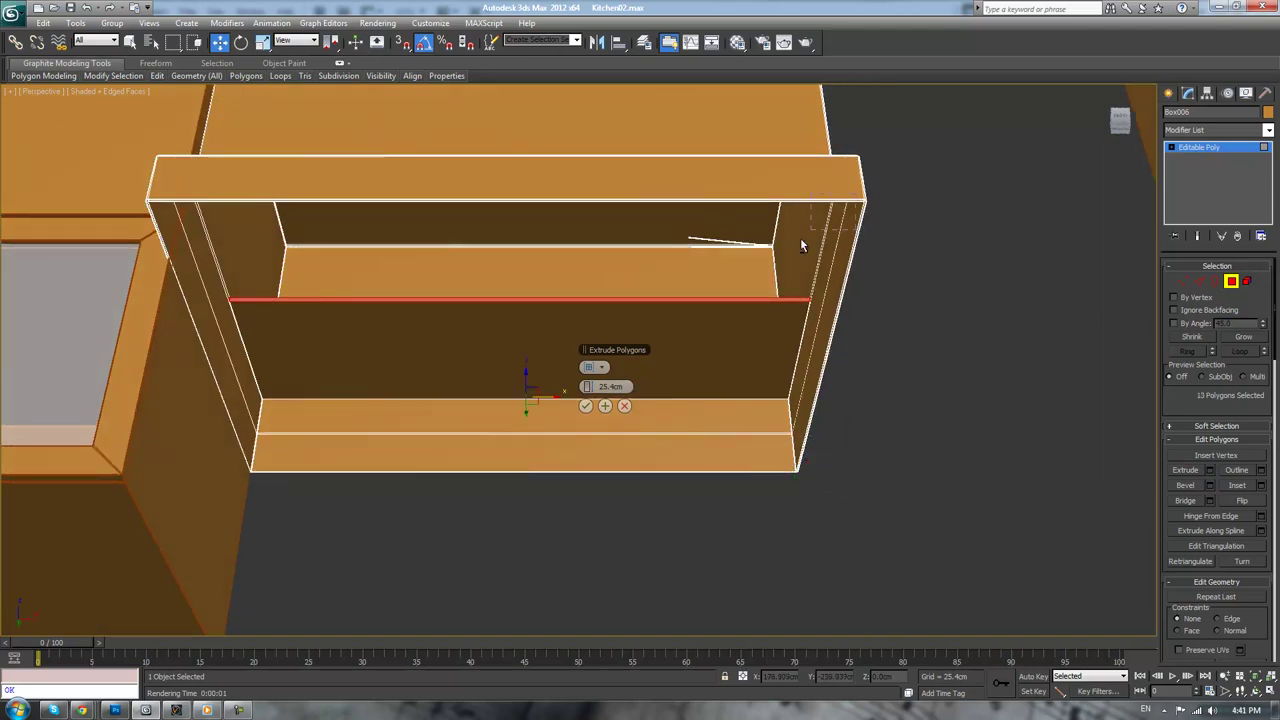
mouse_move(740, 263)
middle_mouse_down("alt")
mouse_move(830, 243)
mouse_move(824, 271)
middle_mouse_up("alt")
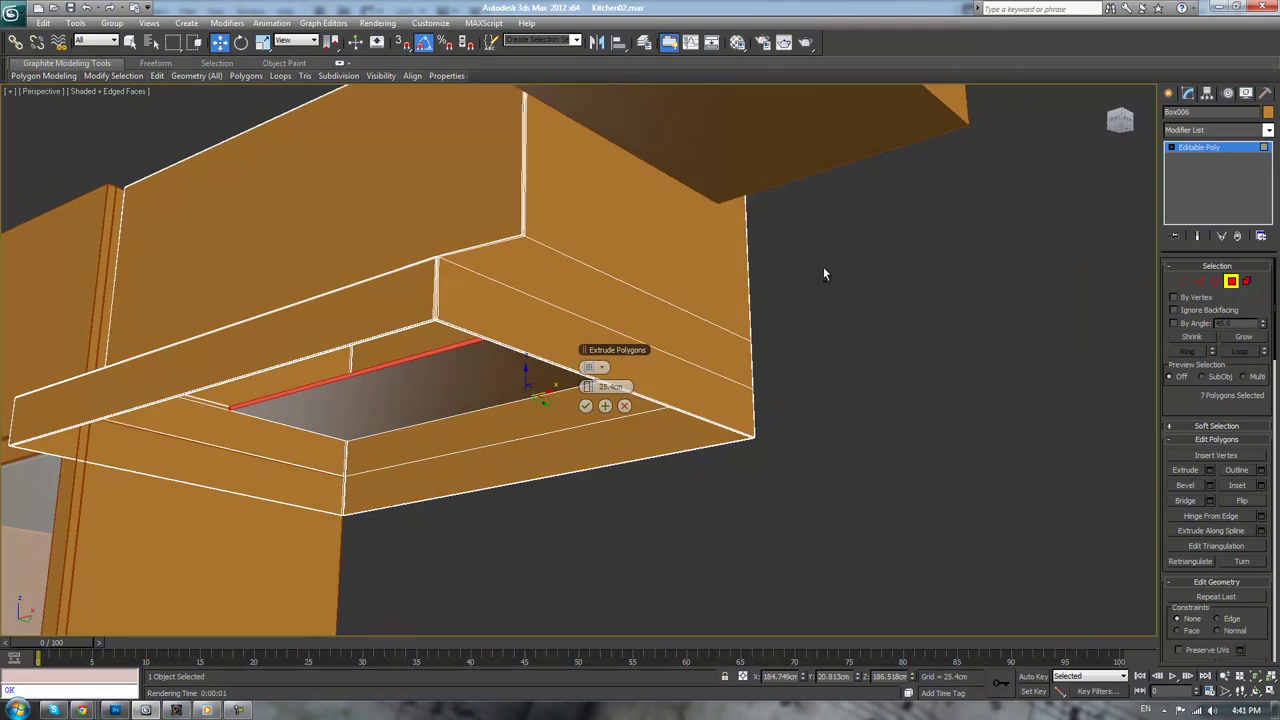
key("F3")
middle_click_drag(764, 313, 763, 354, "alt")
key("F3")
mouse_move(752, 420)
middle_mouse_down("alt")
mouse_move(792, 397)
mouse_move(777, 389)
mouse_move(712, 442)
middle_mouse_up("alt")
- Extrude the narrow inner strip 50.427 cm across the hollow interior to form a thin panel
left_click_drag(587, 386, 654, 365)
middle_click_drag(654, 365, 645, 428, "alt")
scroll(742, 470, "up", 2)
left_click_drag(586, 384, 598, 387)
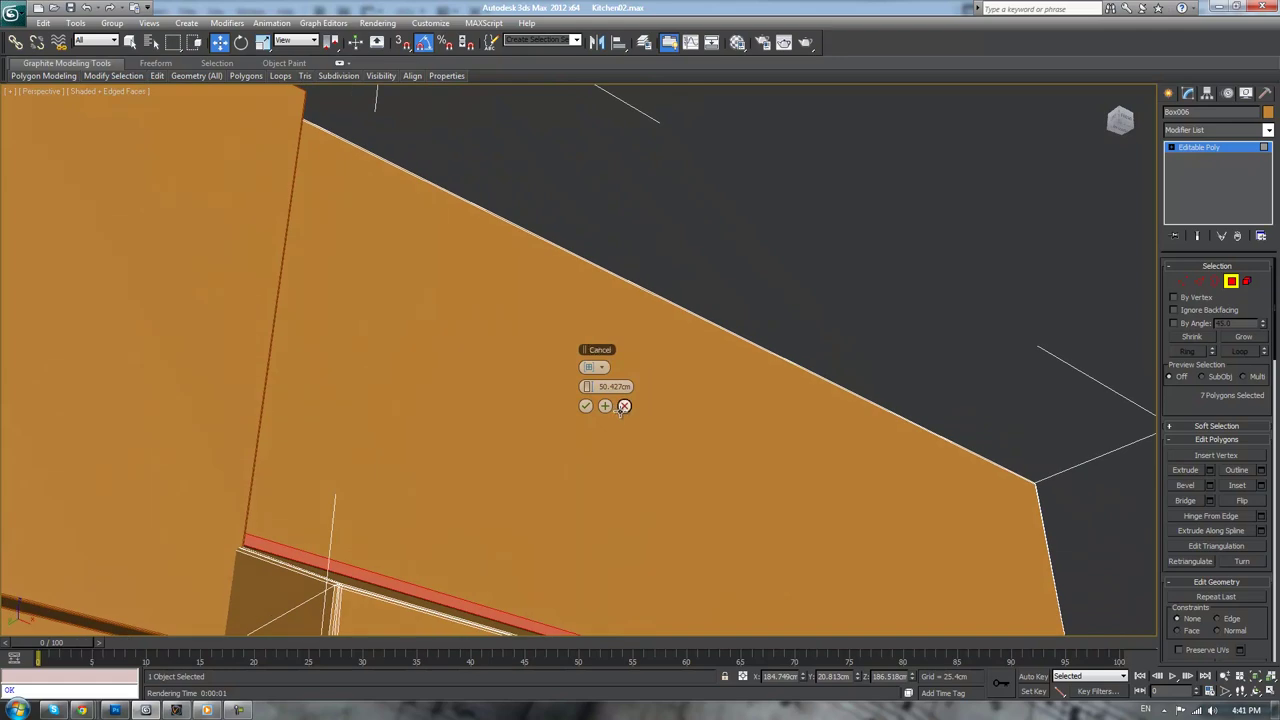
left_click(586, 406)
- Move the panel's extruded end face to about Y -27.1 cm and raise it to about Z 191.5 cm so the panel slopes
middle_click_drag(590, 410, 714, 512, "alt")
left_click_drag(738, 533, 730, 515)
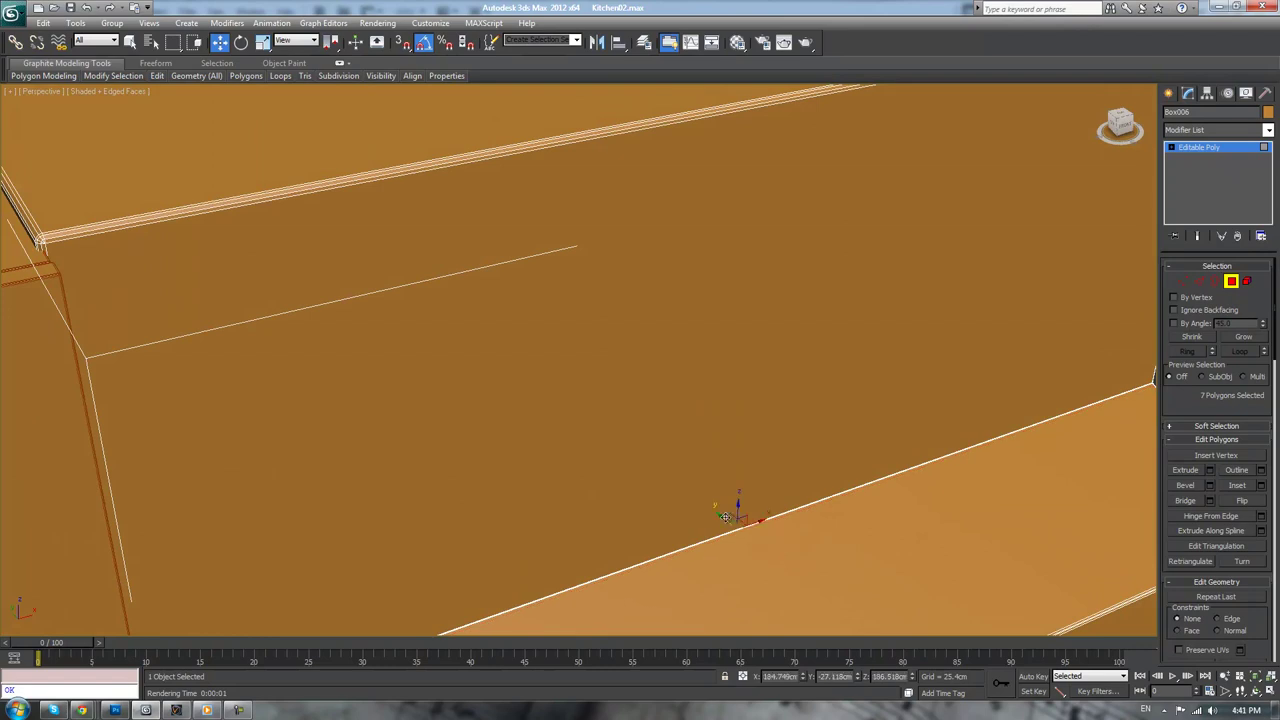
middle_click_drag(730, 515, 642, 428, "alt")
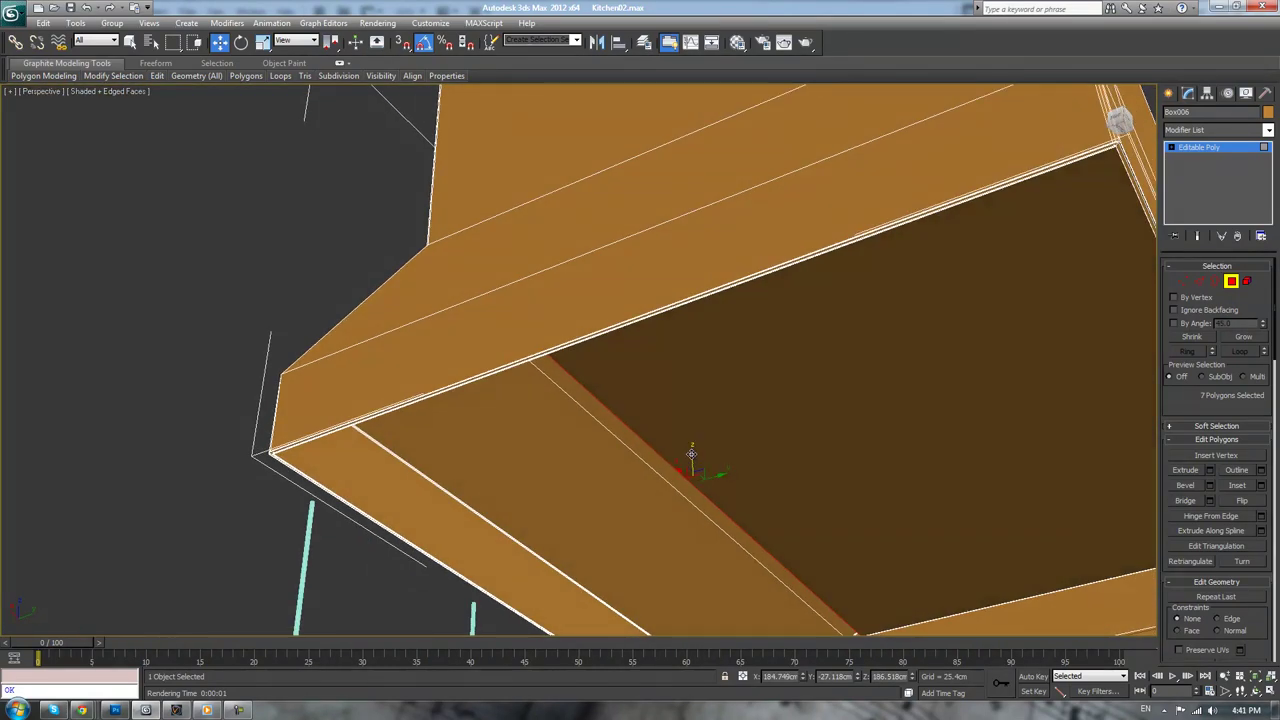
left_click_drag(691, 454, 697, 412)
middle_click_drag(694, 417, 737, 465, "alt")
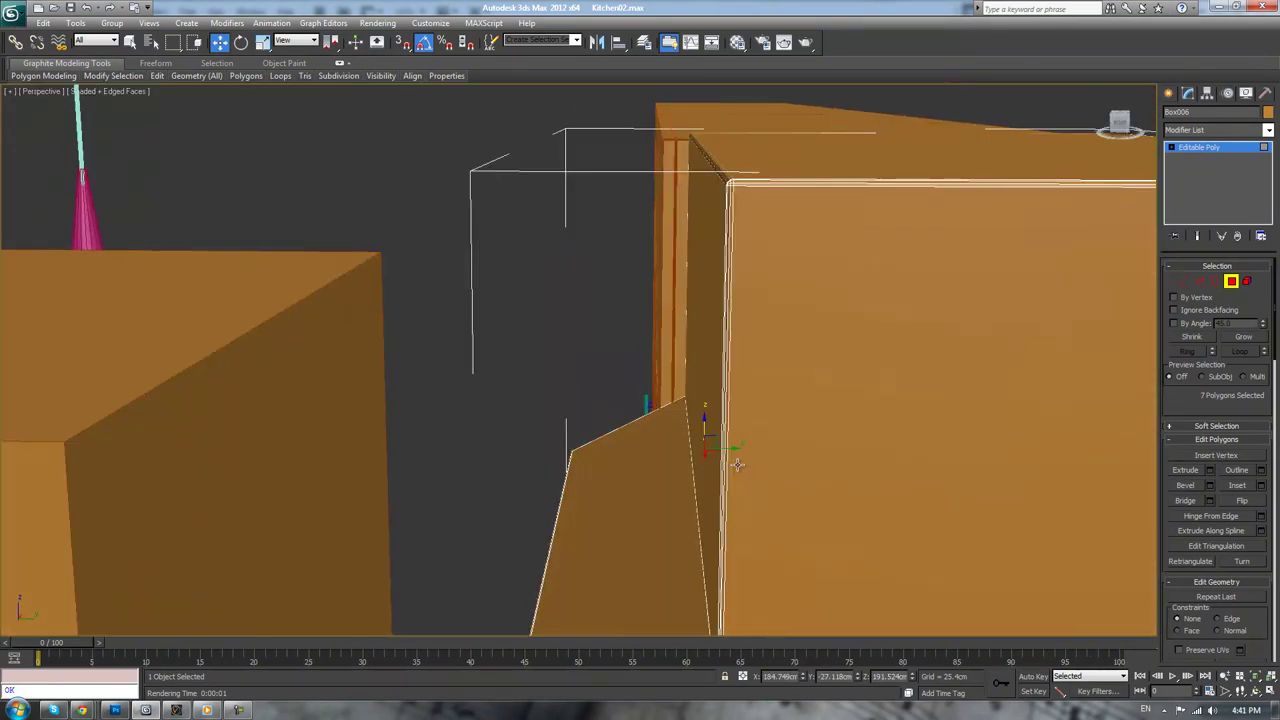
- Leave polygon editing and isolate Box006 from the rest of the scene, viewing it from the side
key("l")
key("z")
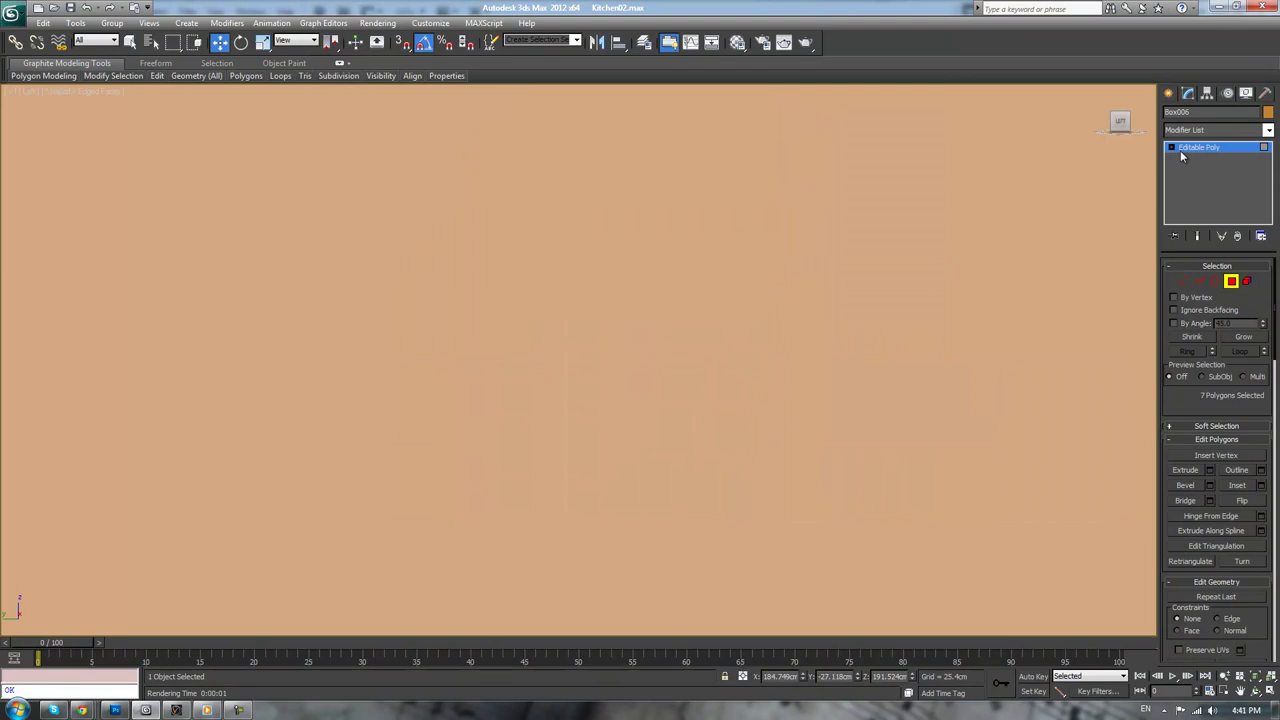
left_click(1181, 150)
right_click(917, 213)
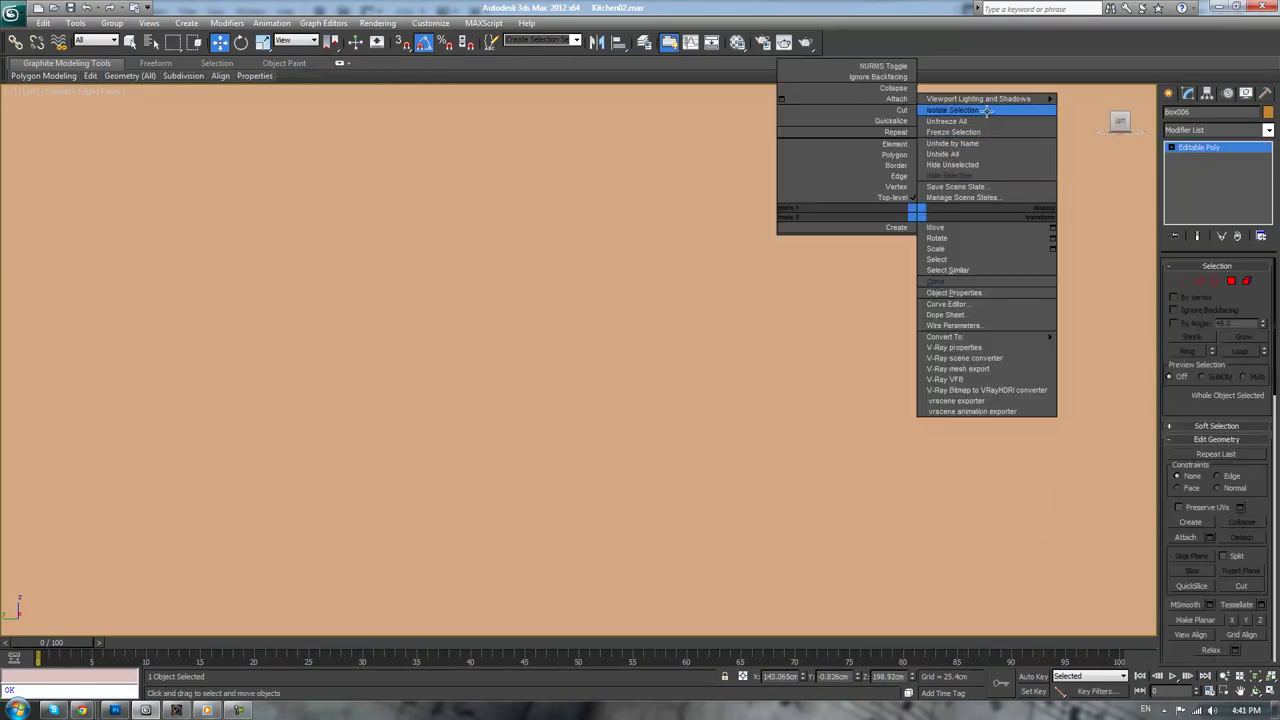
left_click(985, 110)
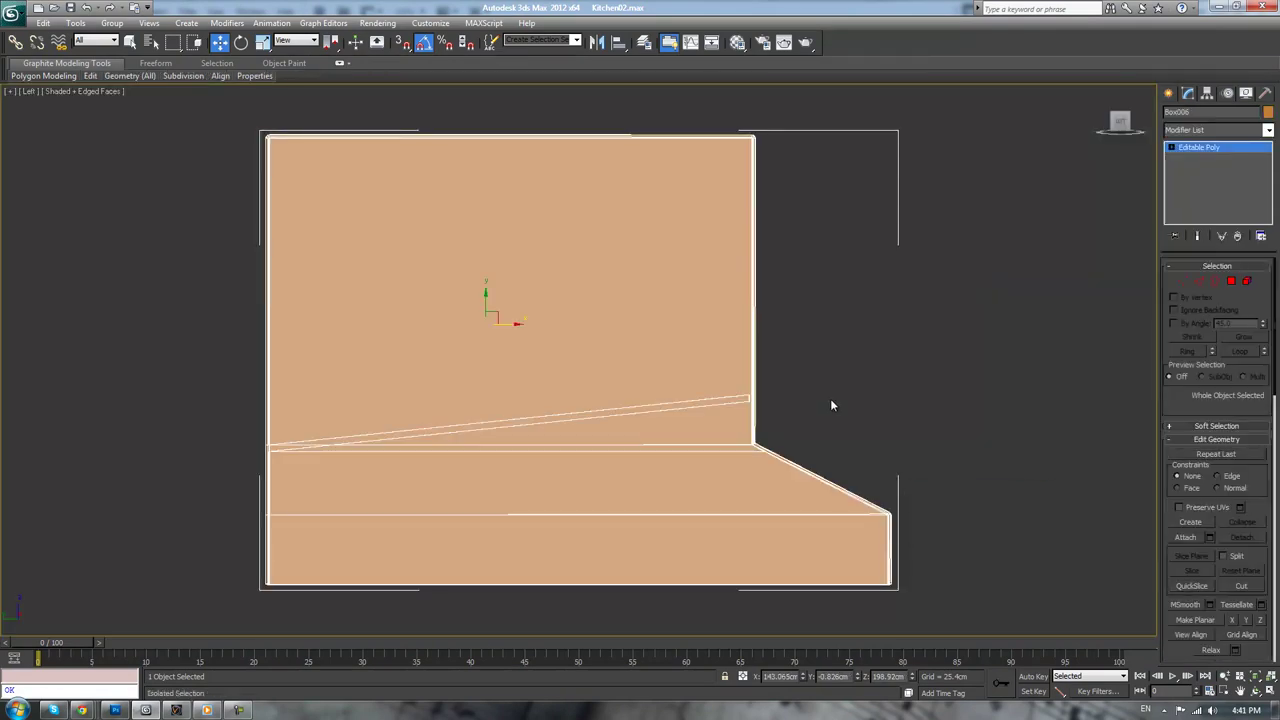
middle_click_drag(830, 405, 1123, 335, "alt")
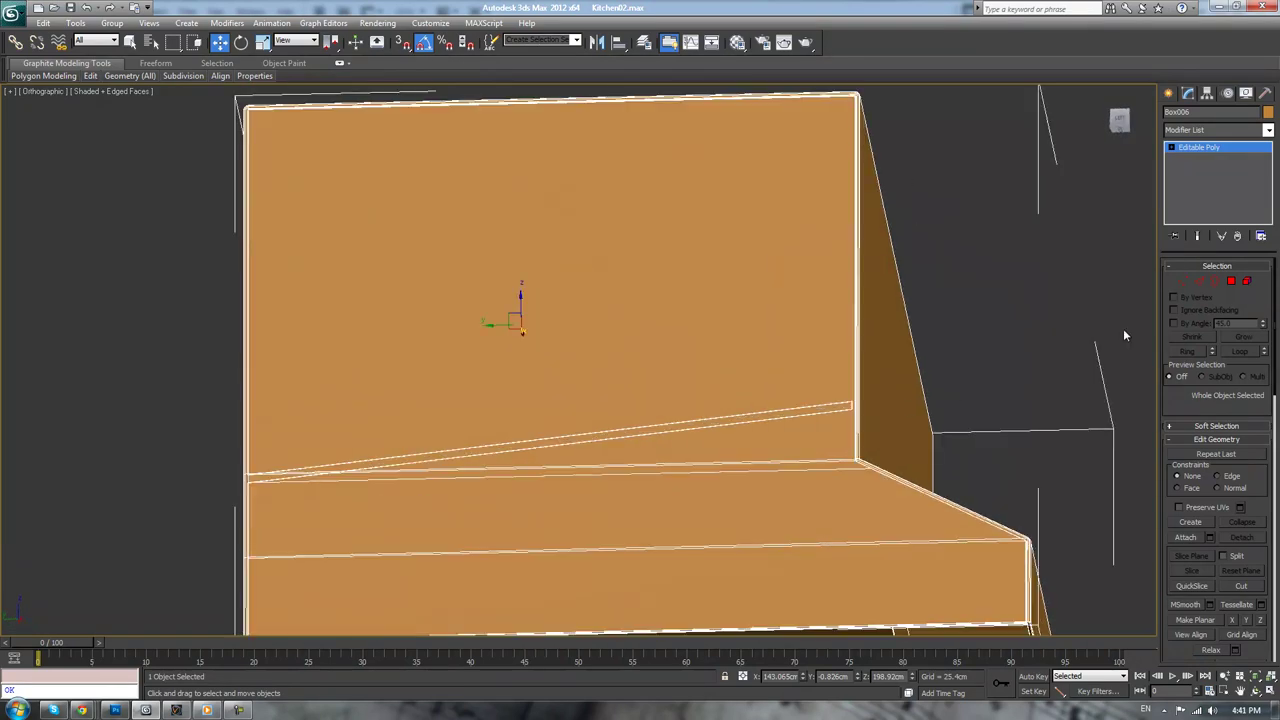
- Select the vertices along the raised edge of Box006's sloped inner panel, including both ends, and frame them in the front view
left_click(1182, 281)
middle_click_drag(936, 324, 952, 375, "alt")
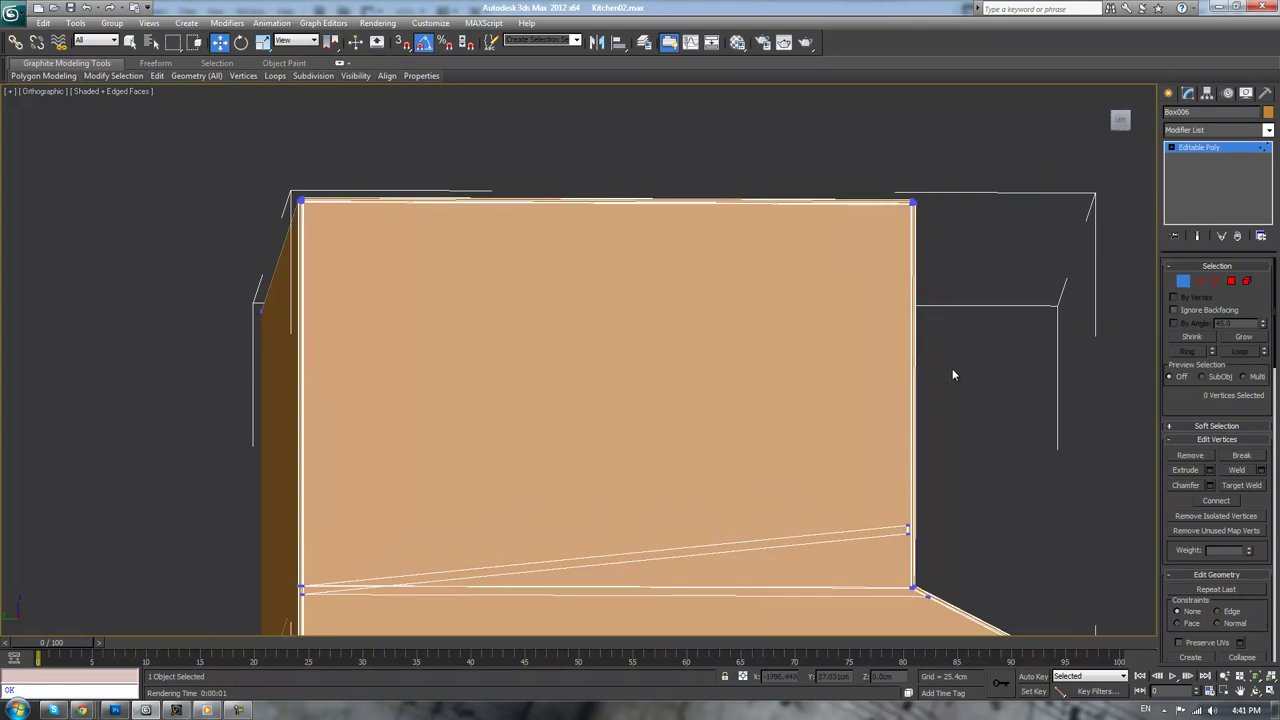
left_click_drag(957, 457, 914, 543)
middle_click_drag(1025, 486, 977, 403, "alt")
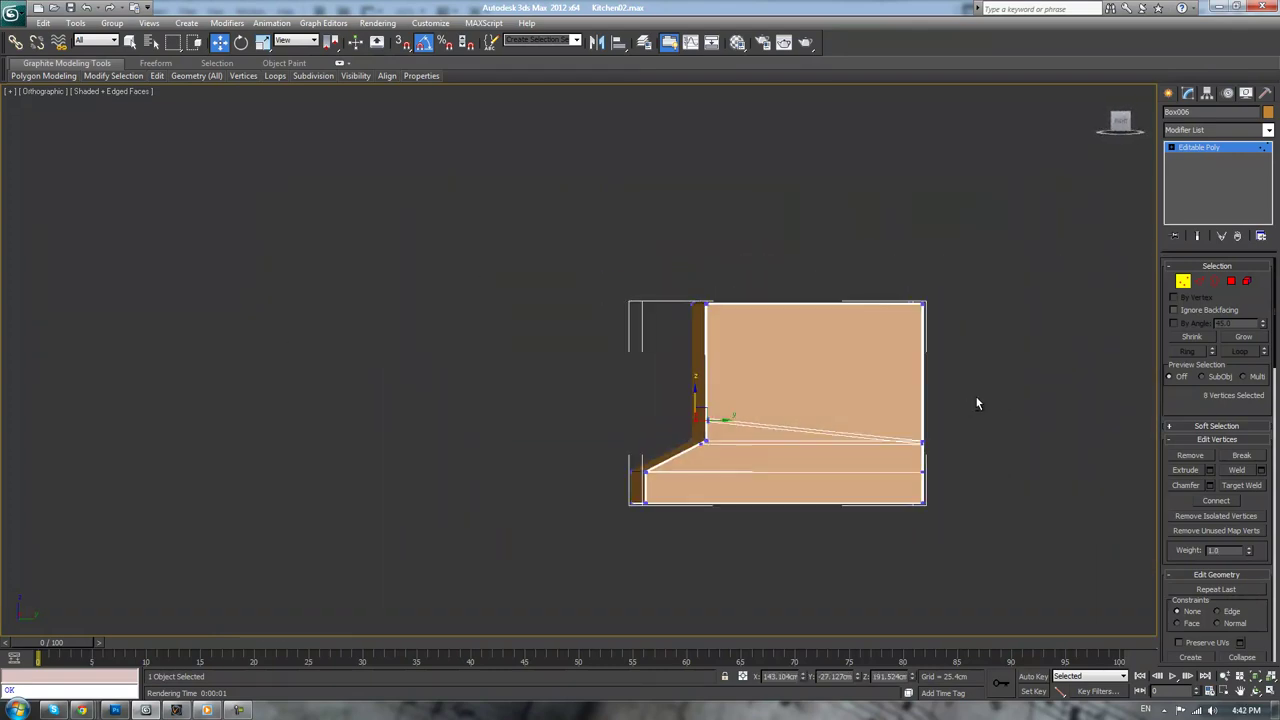
key("l")
key("z")
scroll(750, 365, "down", 7)
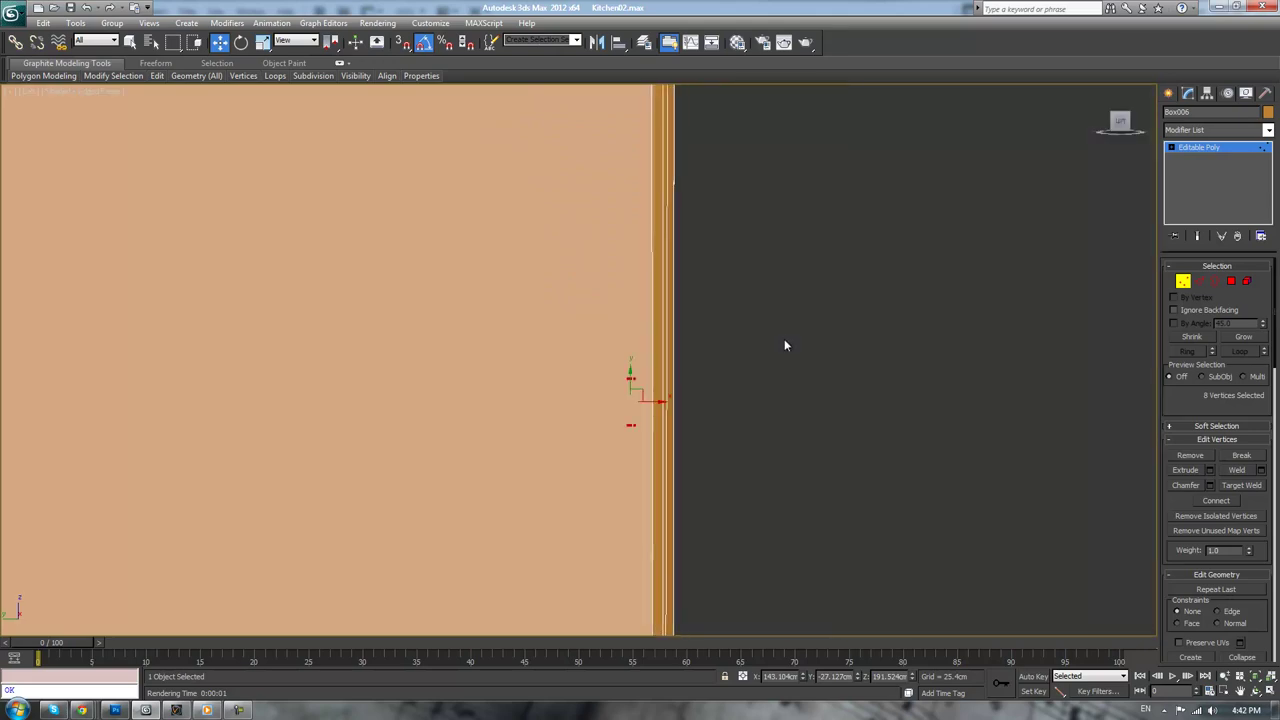
middle_click_drag(784, 345, 756, 357, "ctrl+alt")
key("f")
key("z")
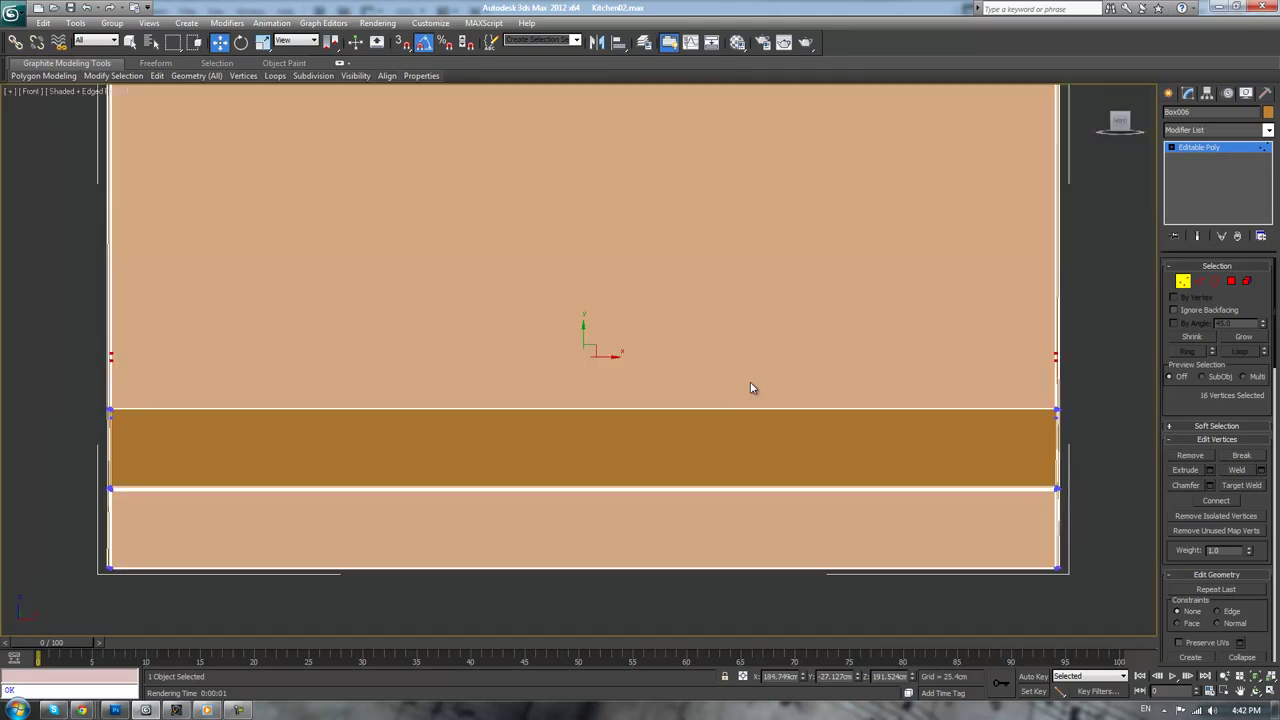
- Scale the raised edge slightly inward along X and move its right-end vertices outward to about X 226.3 cm in wireframe
key("r")
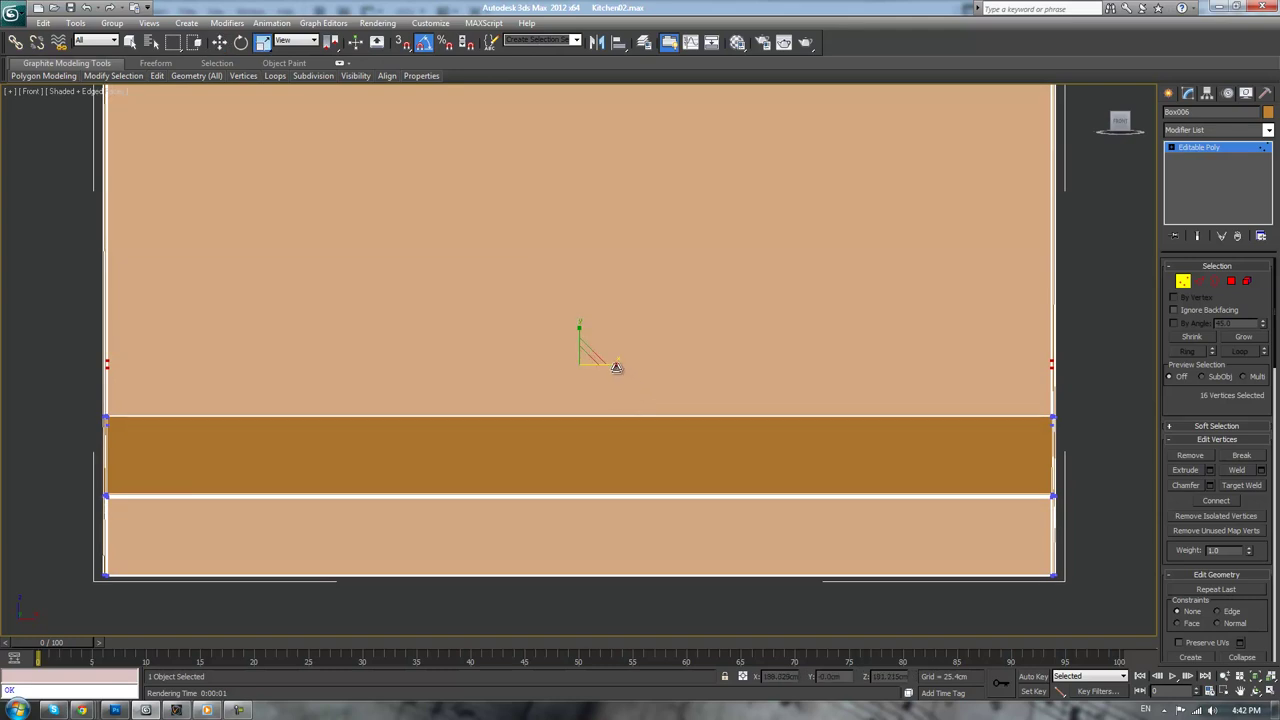
left_click_drag(616, 367, 616, 366)
middle_click_drag(1092, 387, 766, 386)
scroll(768, 384, "up", 5)
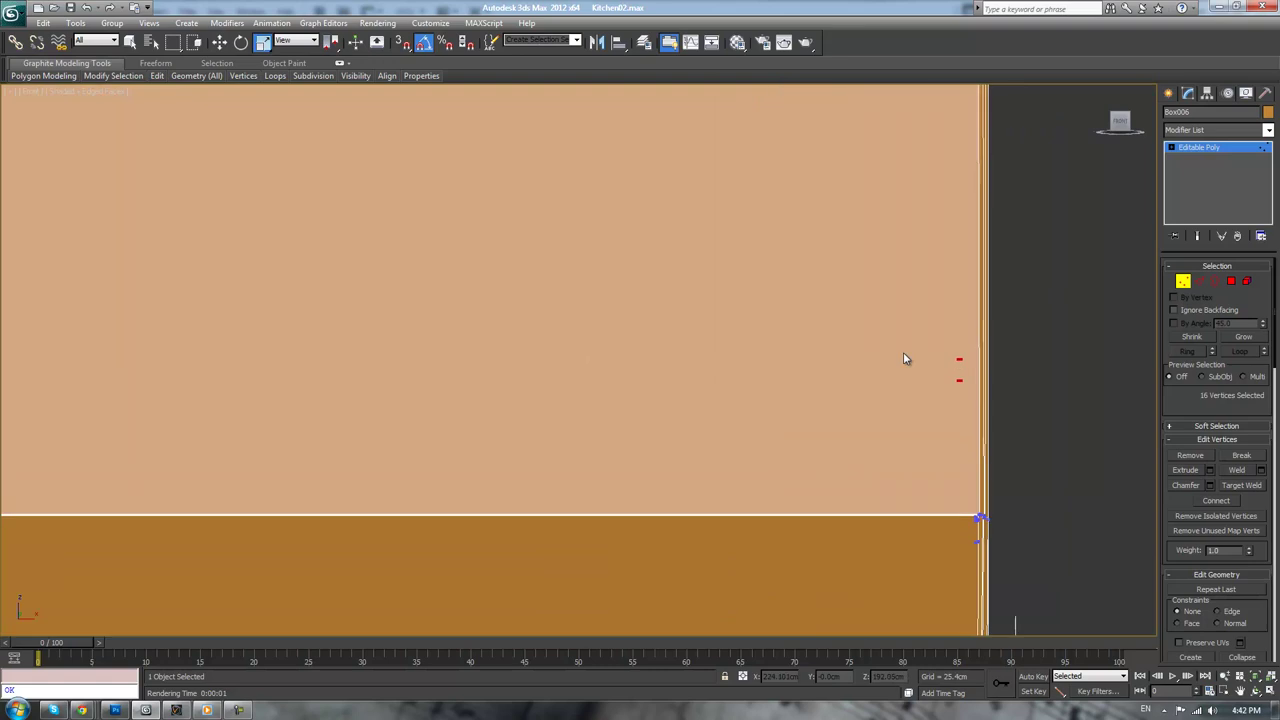
middle_click_drag(944, 347, 719, 372)
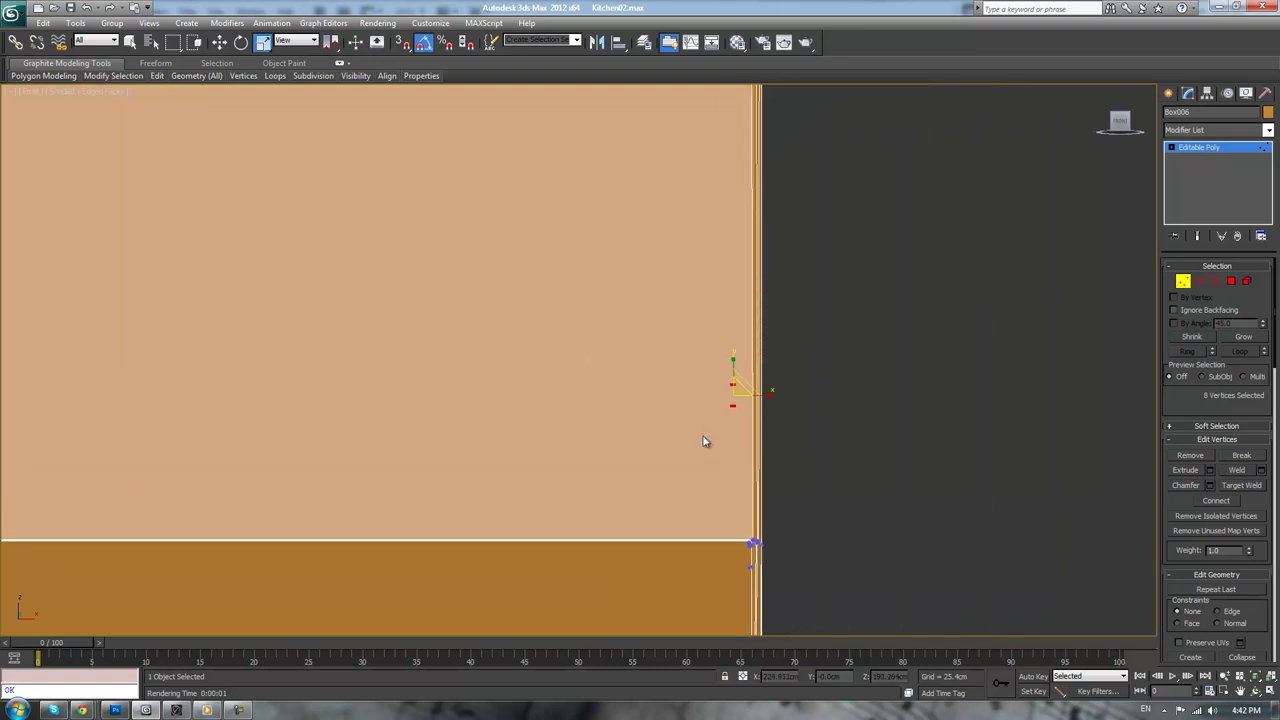
key("F3")
key("w")
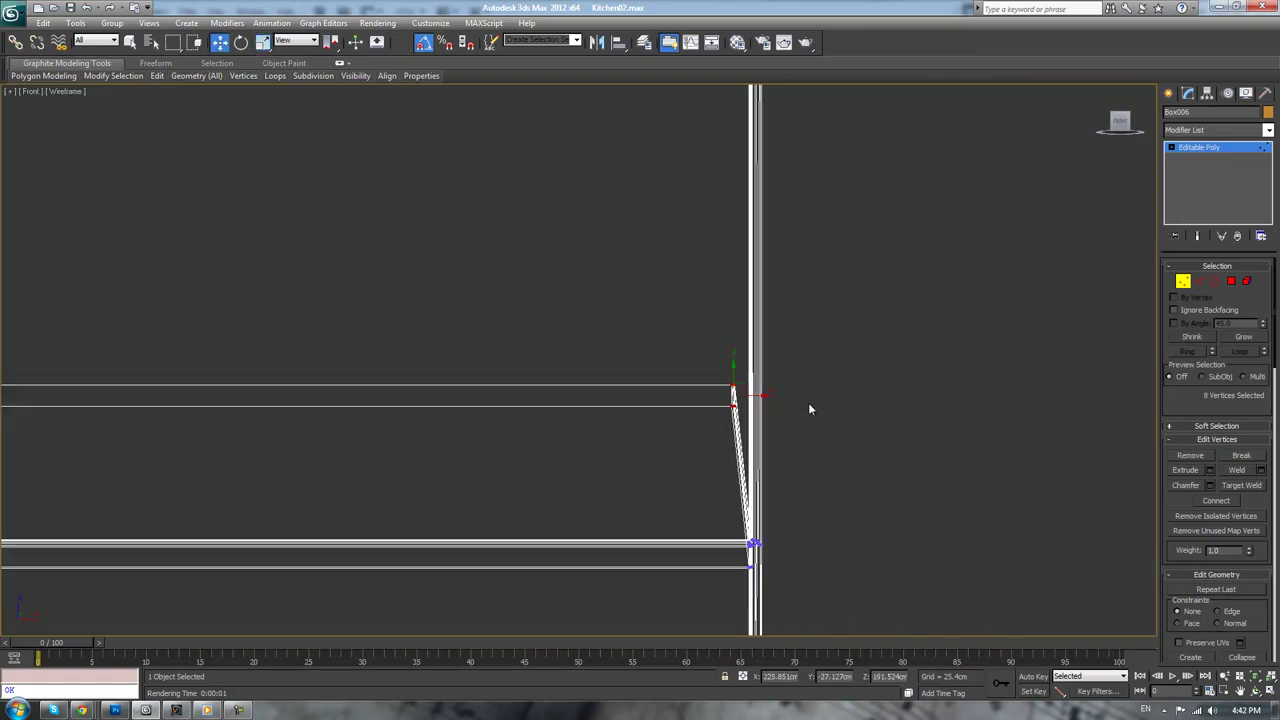
left_click_drag(762, 396, 778, 394)
- Move the raised edge's left-end vertices flush against the left inner wall and leave vertex editing
middle_click_drag(266, 367, 563, 360)
scroll(563, 360, "down", 5)
mouse_move(400, 358)
middle_mouse_down()
mouse_move(811, 417)
mouse_move(936, 415)
middle_mouse_up()
scroll(936, 415, "up", 5)
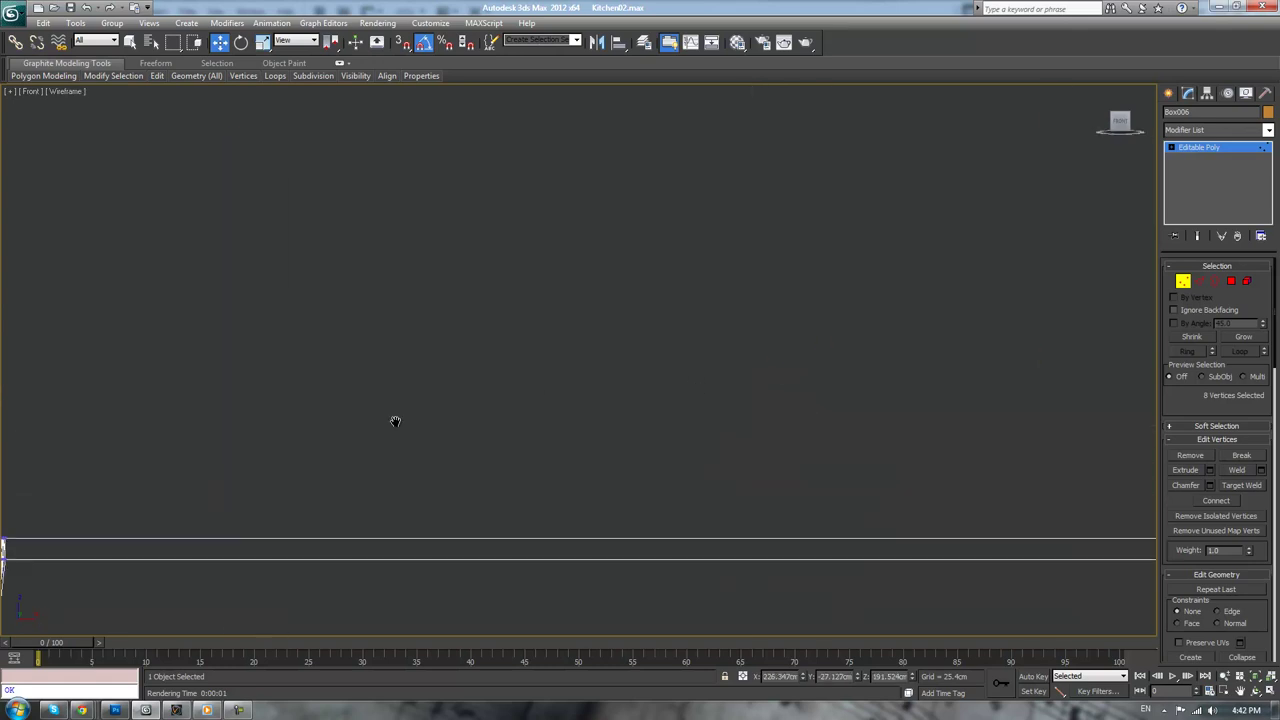
middle_click_drag(394, 420, 814, 406)
mouse_move(542, 443)
left_mouse_down()
mouse_move(399, 534)
mouse_move(448, 533)
mouse_move(432, 533)
left_mouse_up()
middle_click_drag(1005, 280, 1017, 274)
left_click(1200, 149)
- Return to a shaded perspective view and examine the sloped panel from beneath Box006
scroll(922, 254, "down", 5)
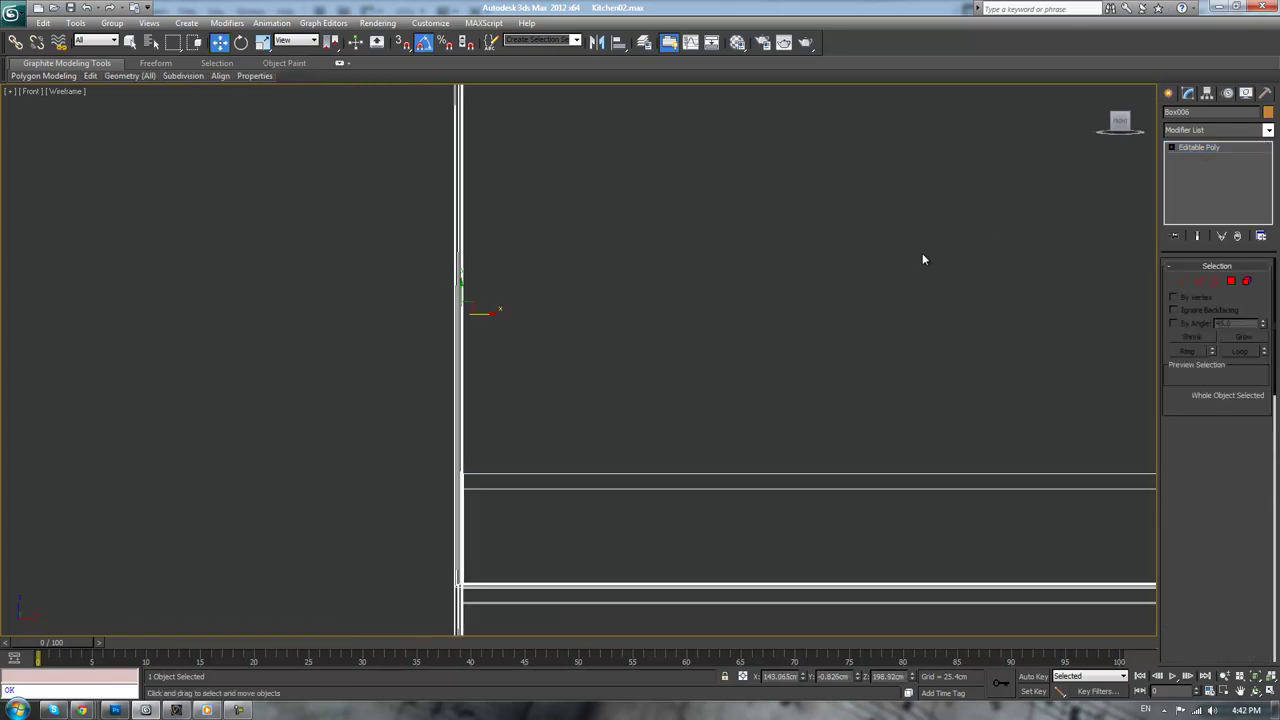
key("p")
key("F3")
scroll(840, 346, "down", 5)
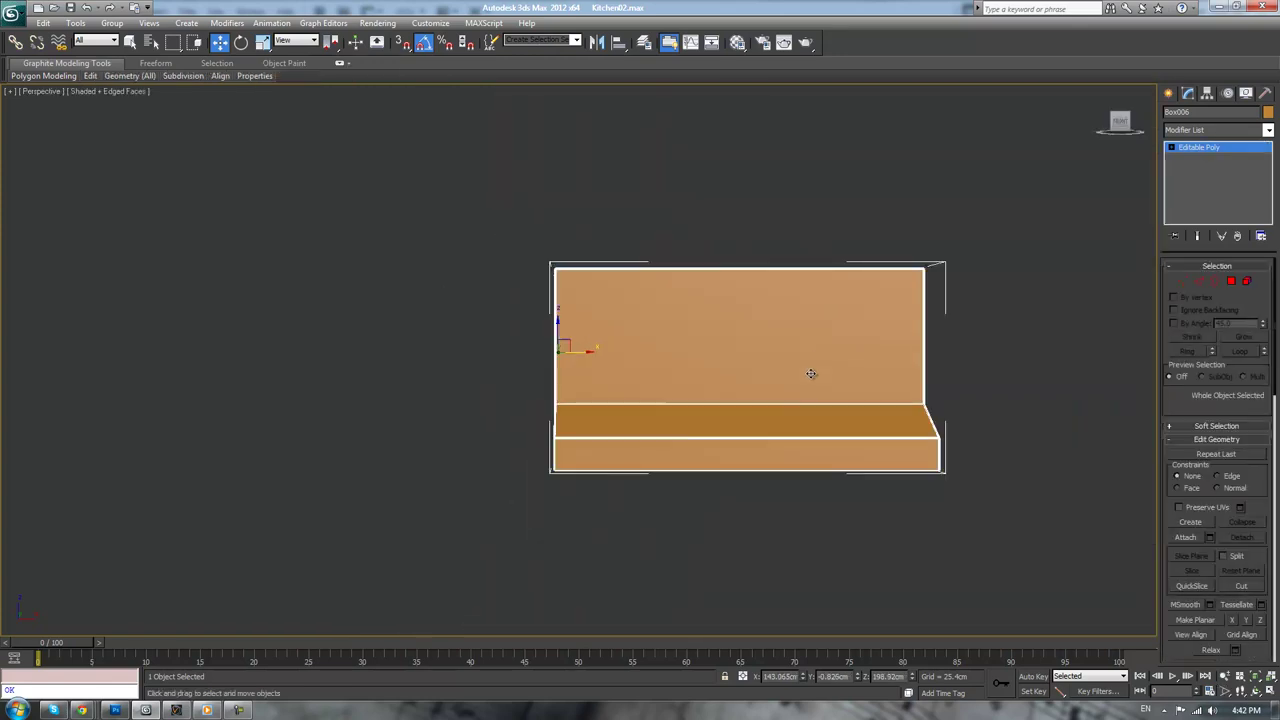
mouse_move(811, 371)
middle_mouse_down("alt")
mouse_move(829, 296)
mouse_move(908, 391)
mouse_move(887, 383)
mouse_move(948, 325)
middle_mouse_up("alt")
scroll(829, 296, "up", 3)
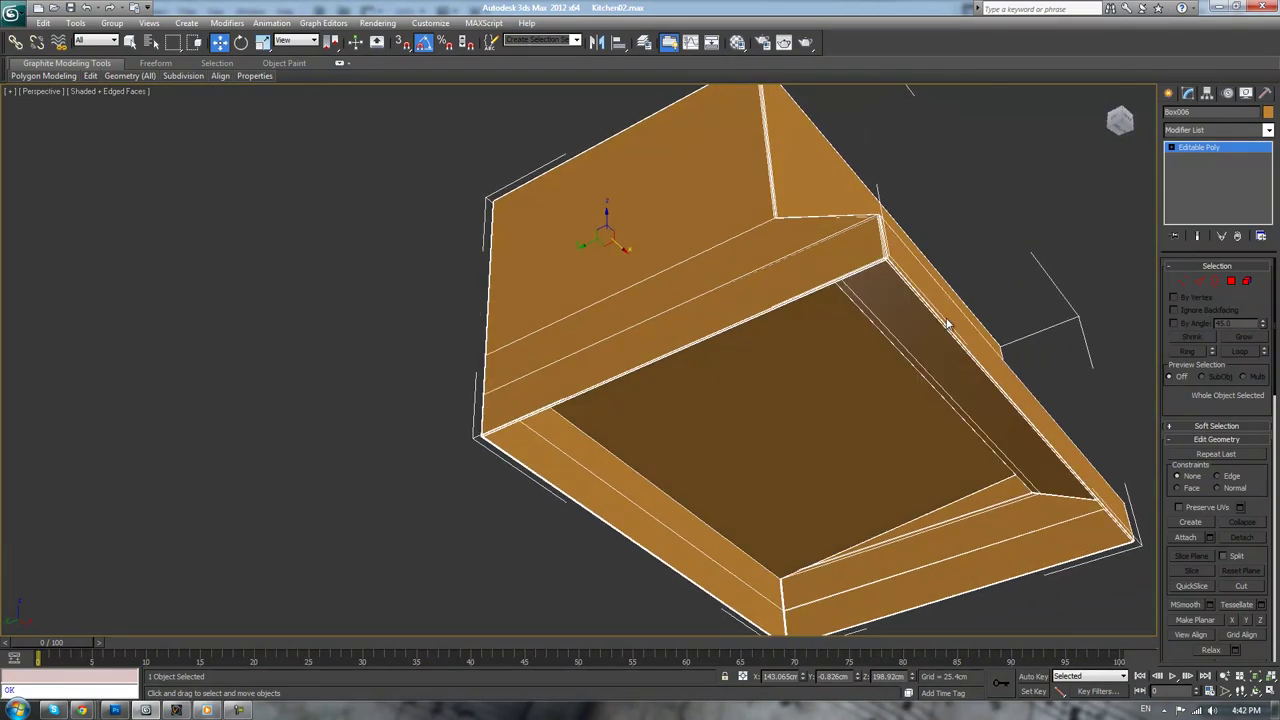
- Clear the selection, run a test render of the isolated Box006 and close the rendered frame
left_click(1192, 150)
middle_click_drag(1073, 249, 916, 392)
scroll(1004, 282, "down", 4)
key("1")
left_click(958, 289)
scroll(911, 377, "down", 4)
scroll(913, 398, "up", 3)
key("shift+q")
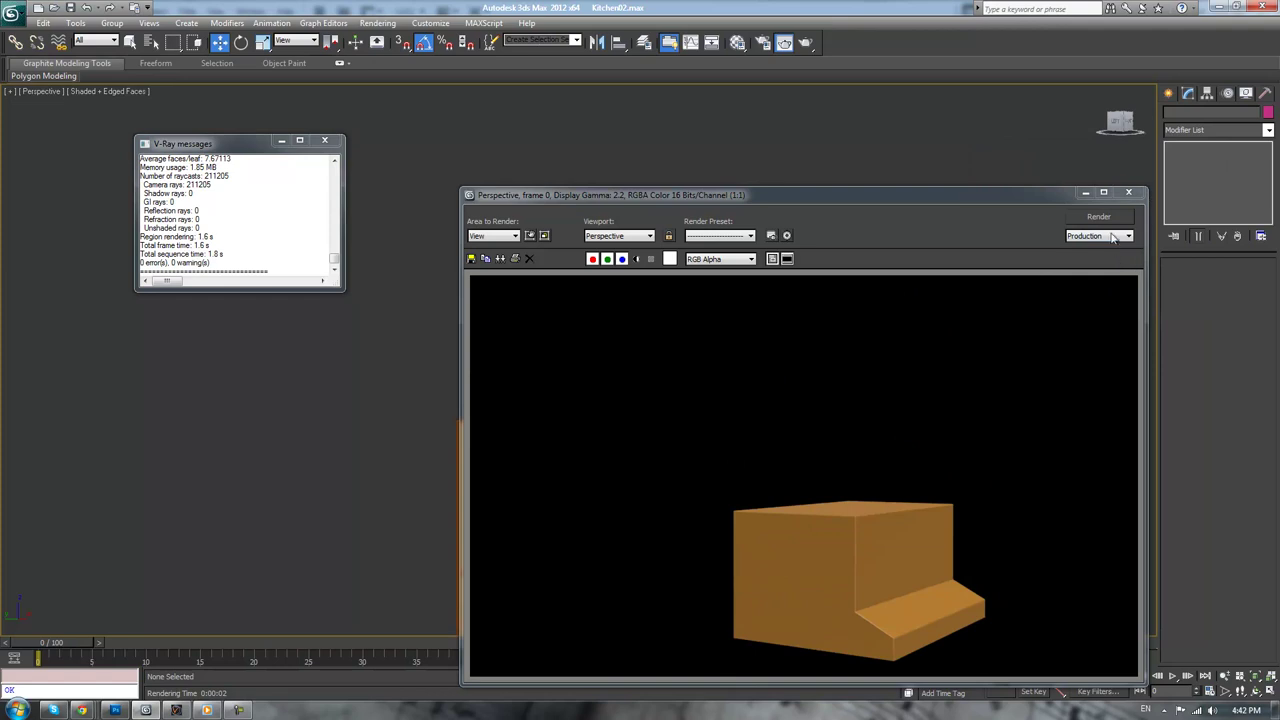
left_click(1129, 193)
- Bring back the rest of the kitchen and change Box006's object color to red
key("alt+q")
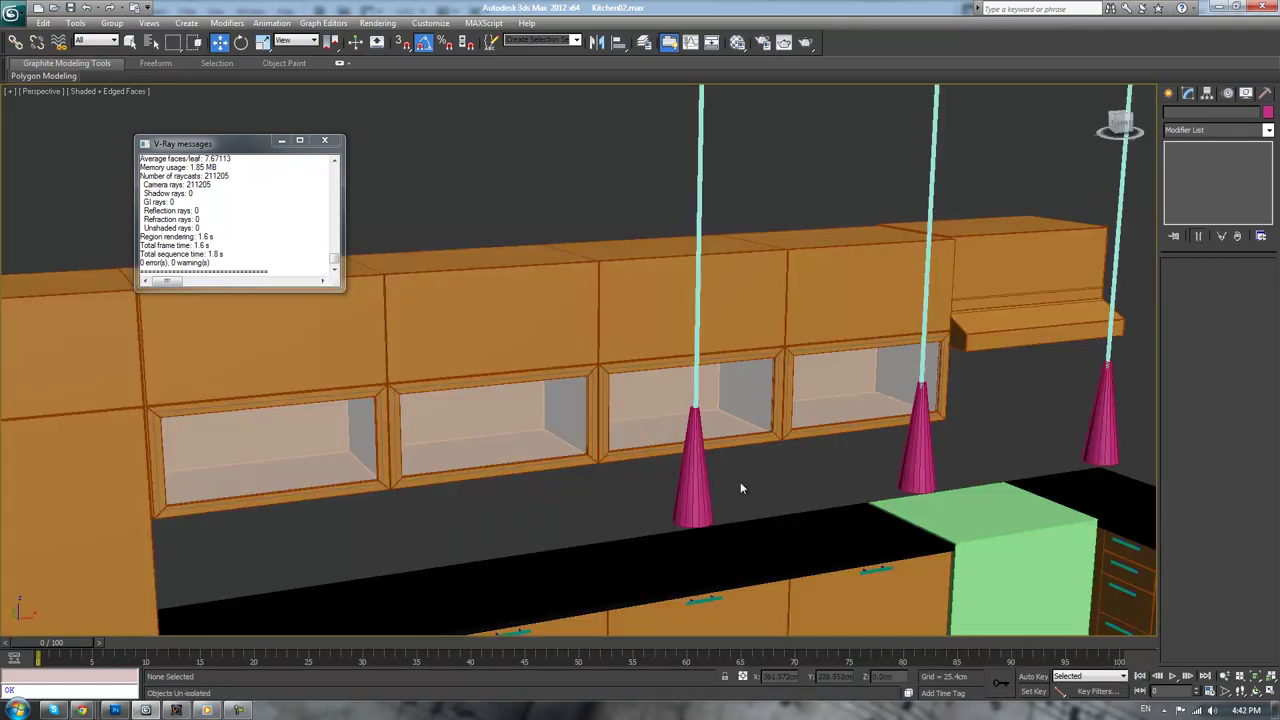
scroll(850, 378, "up", 4)
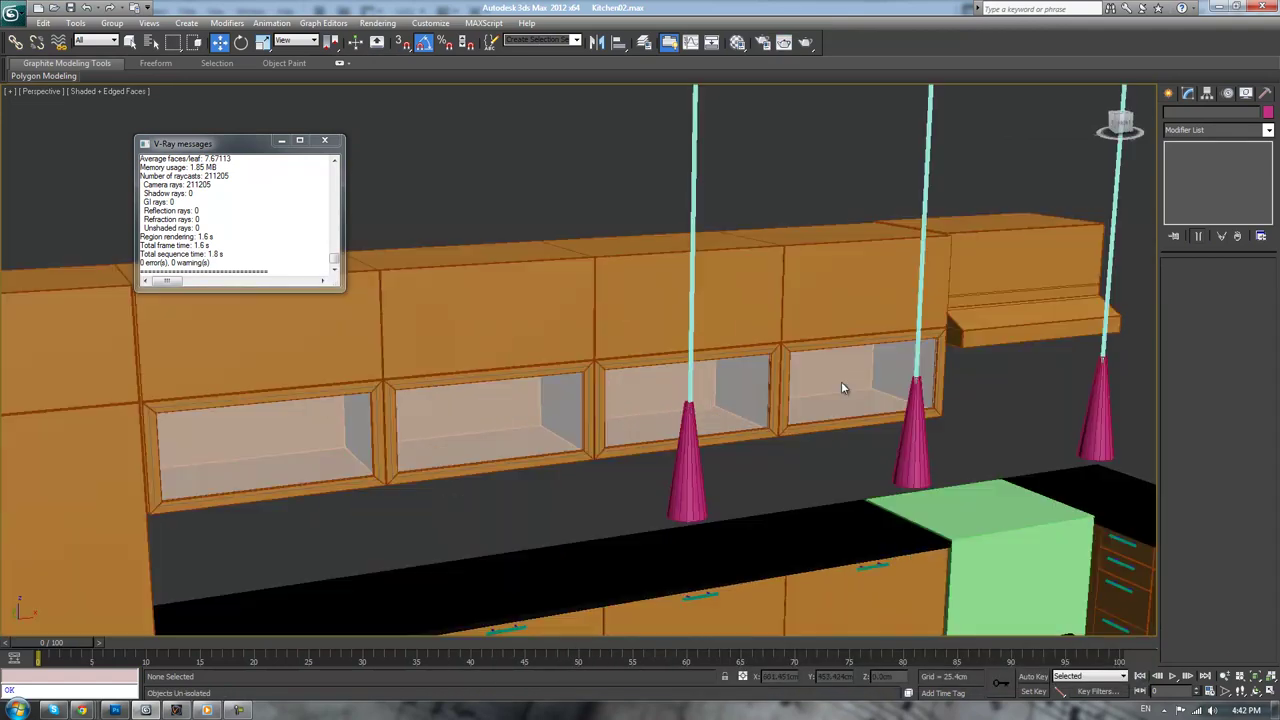
left_click(968, 309)
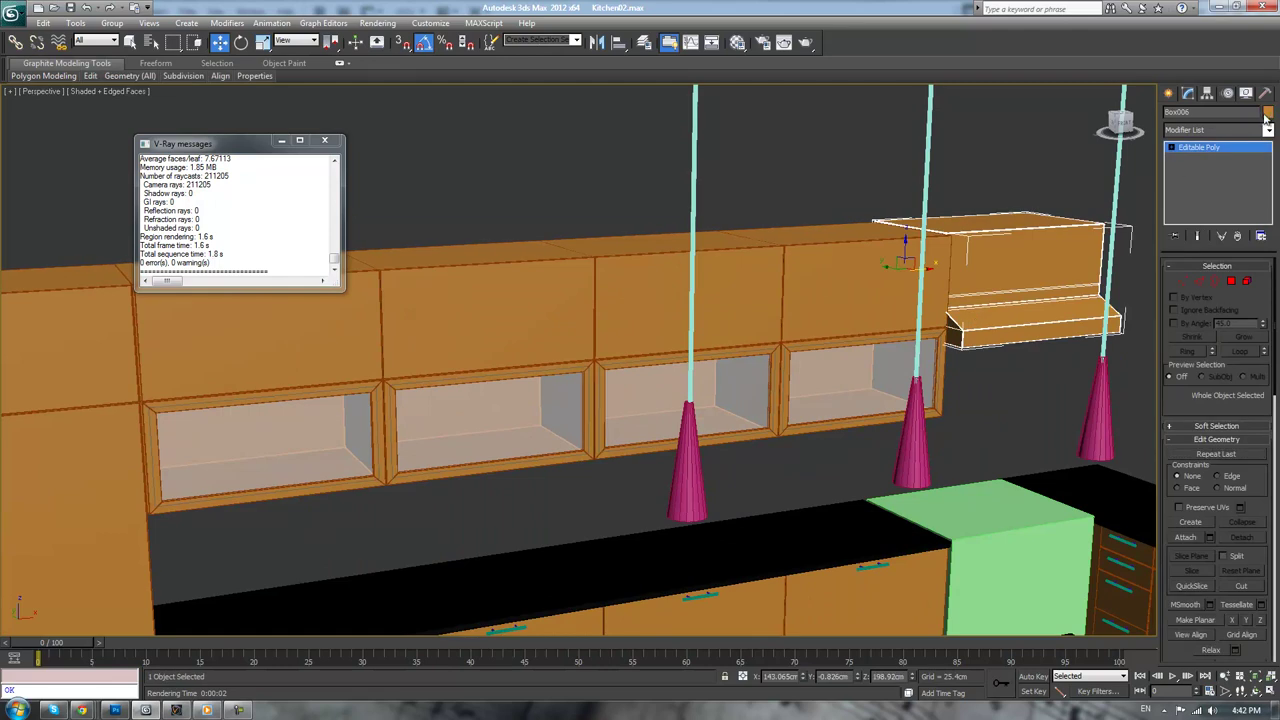
left_click(1267, 113)
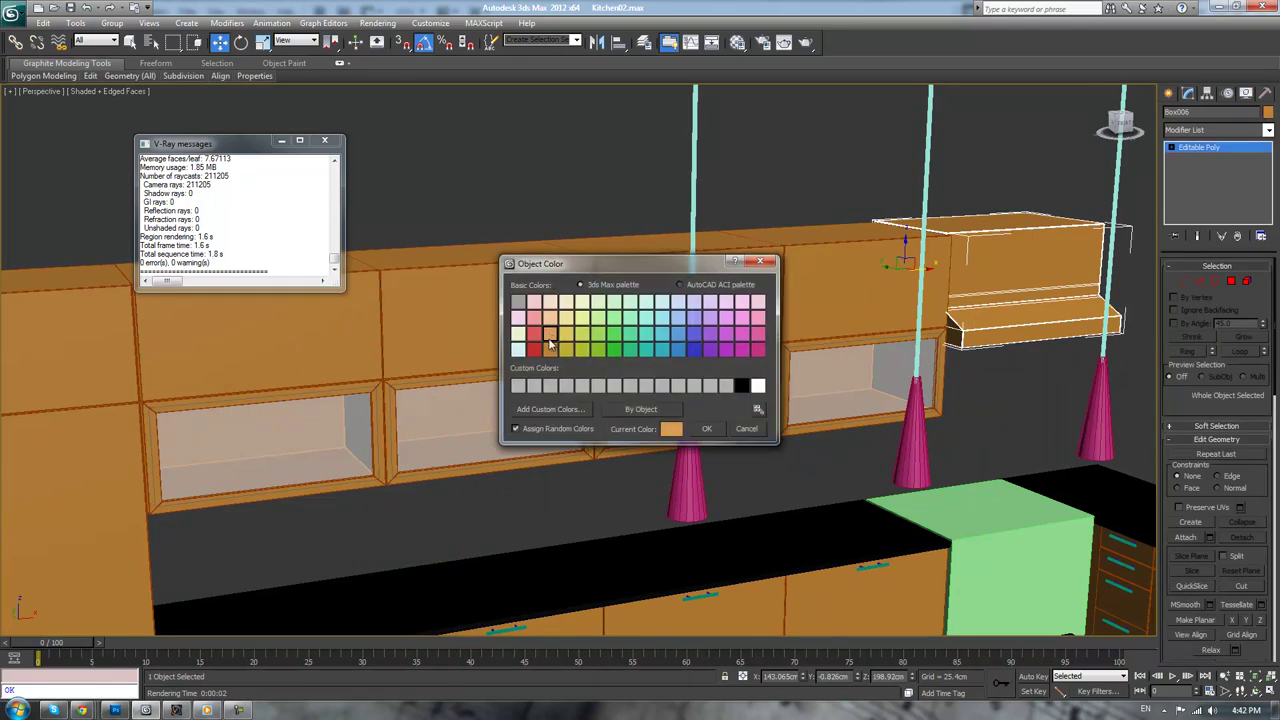
left_click(705, 429)
left_click(716, 204)
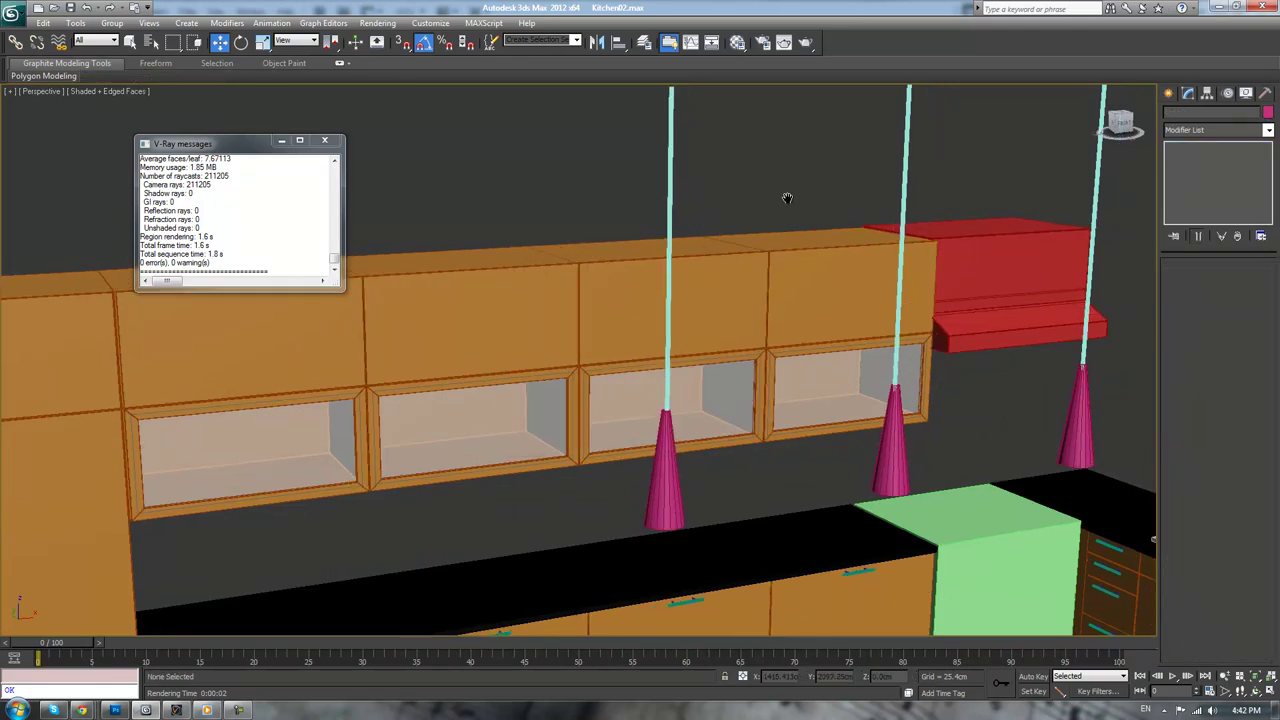
- Look over the whole kitchen and select Box008, the tall cabinet block with the overhead box beside it
scroll(780, 200, "down", 8)
scroll(754, 275, "up", 4)
middle_click_drag(697, 262, 710, 276, "alt")
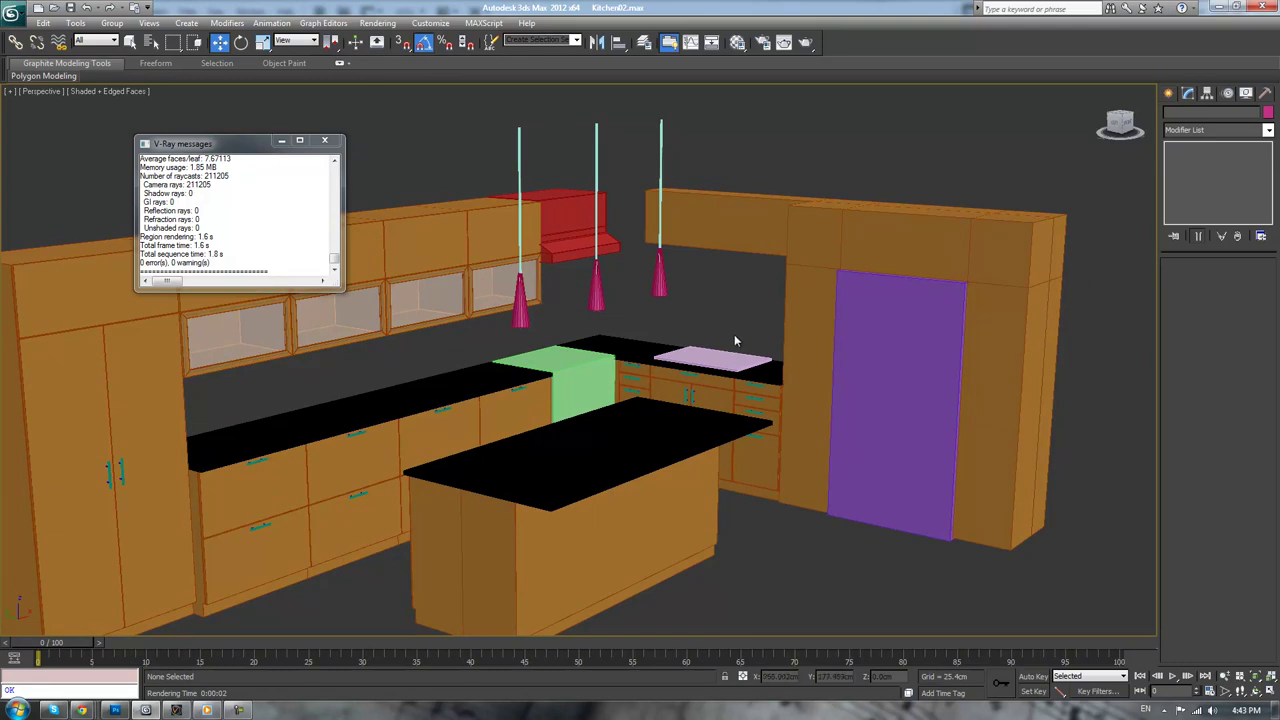
middle_click_drag(737, 343, 630, 377, "alt")
left_click(645, 305)
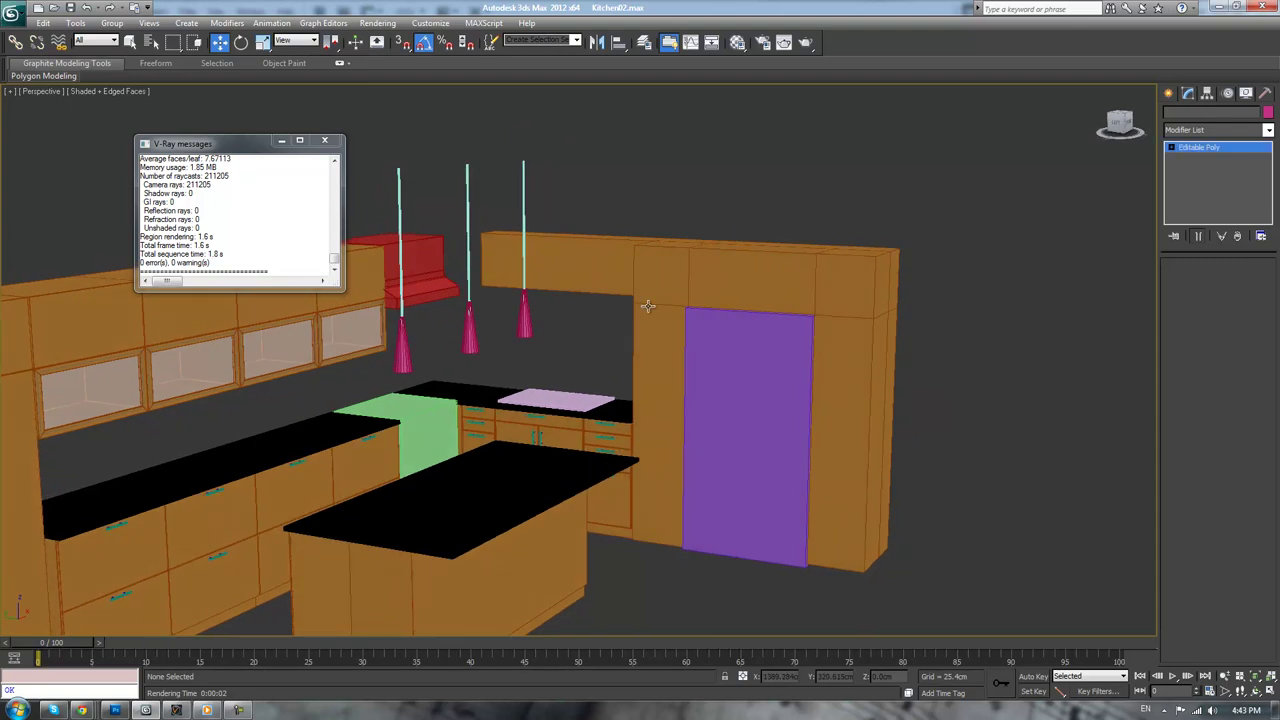
scroll(584, 310, "up", 3)
middle_click_drag(637, 333, 638, 400)
mouse_move(638, 400)
middle_mouse_down("alt")
mouse_move(636, 412)
mouse_move(654, 409)
mouse_move(633, 403)
middle_mouse_up("alt")
scroll(632, 402, "down", 4)
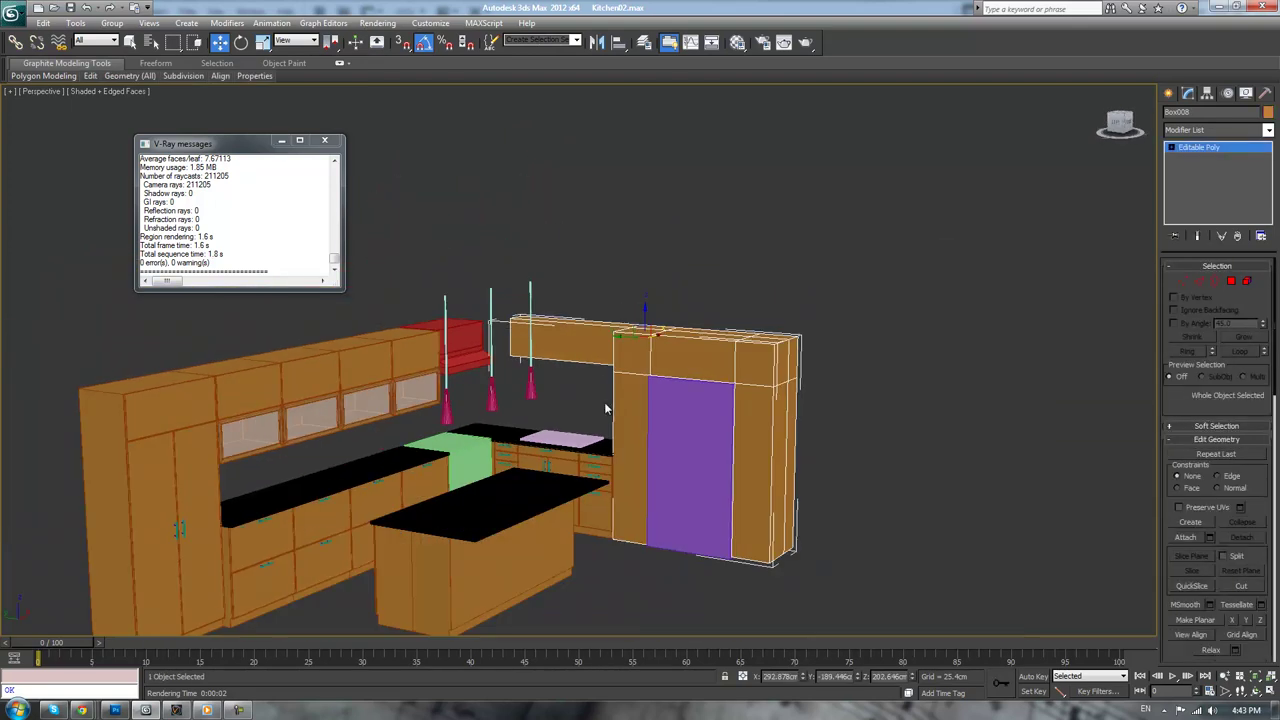
scroll(570, 386, "up", 3)
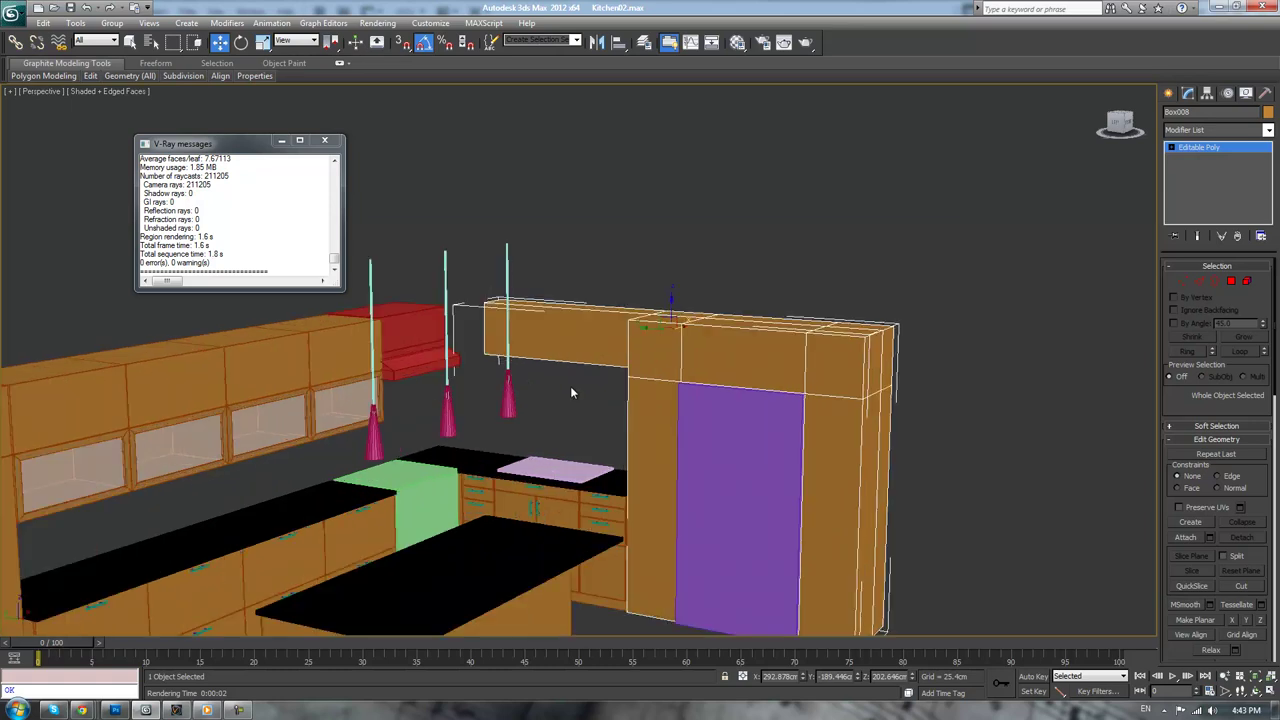
scroll(576, 389, "up", 2)
scroll(580, 389, "down", 2)
middle_click_drag(579, 399, 612, 420, "alt")
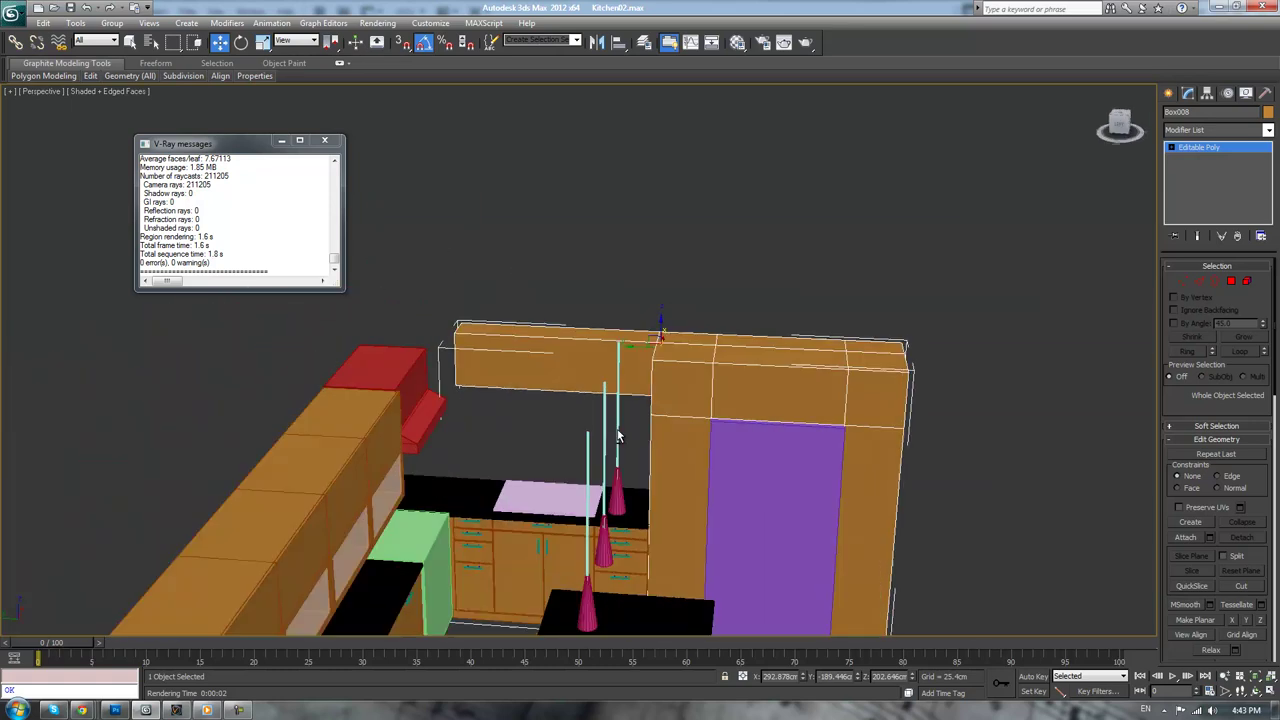
scroll(620, 428, "up", 3)
- Select the five polygons of Box008's overhead box section and detach them as a separate object
left_click(1231, 282)
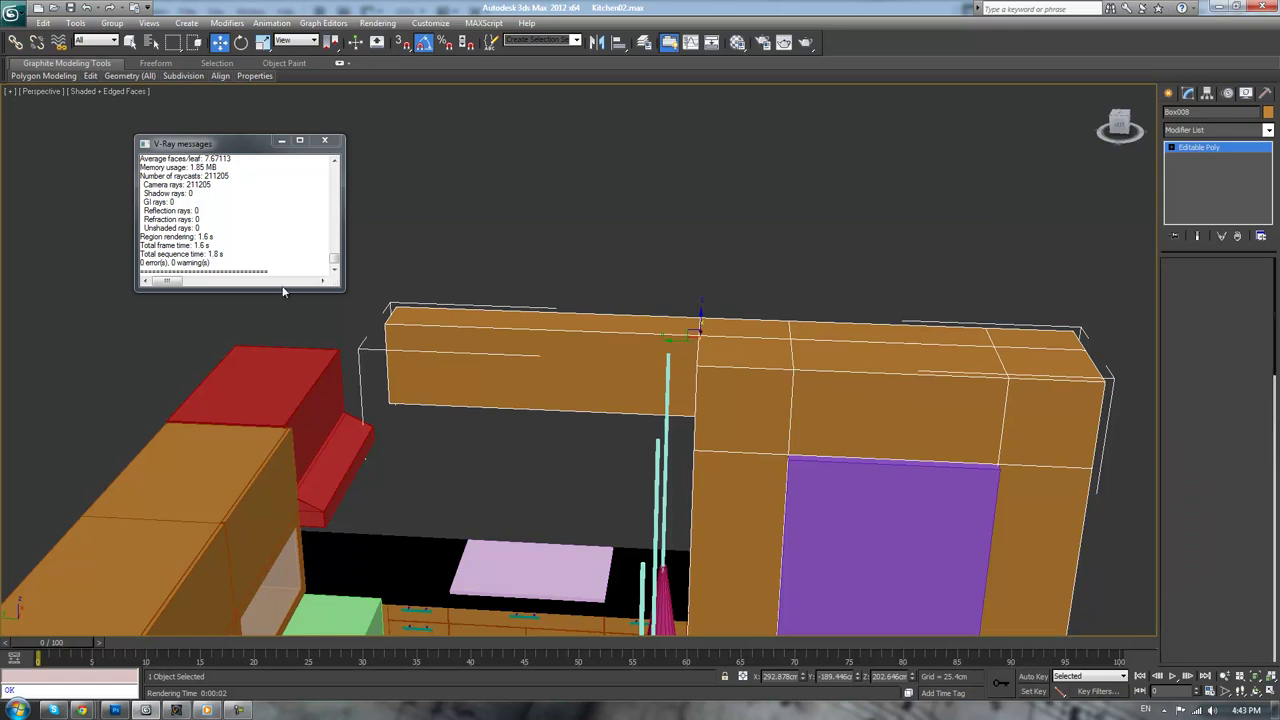
left_click_drag(364, 292, 507, 400)
right_click(604, 248)
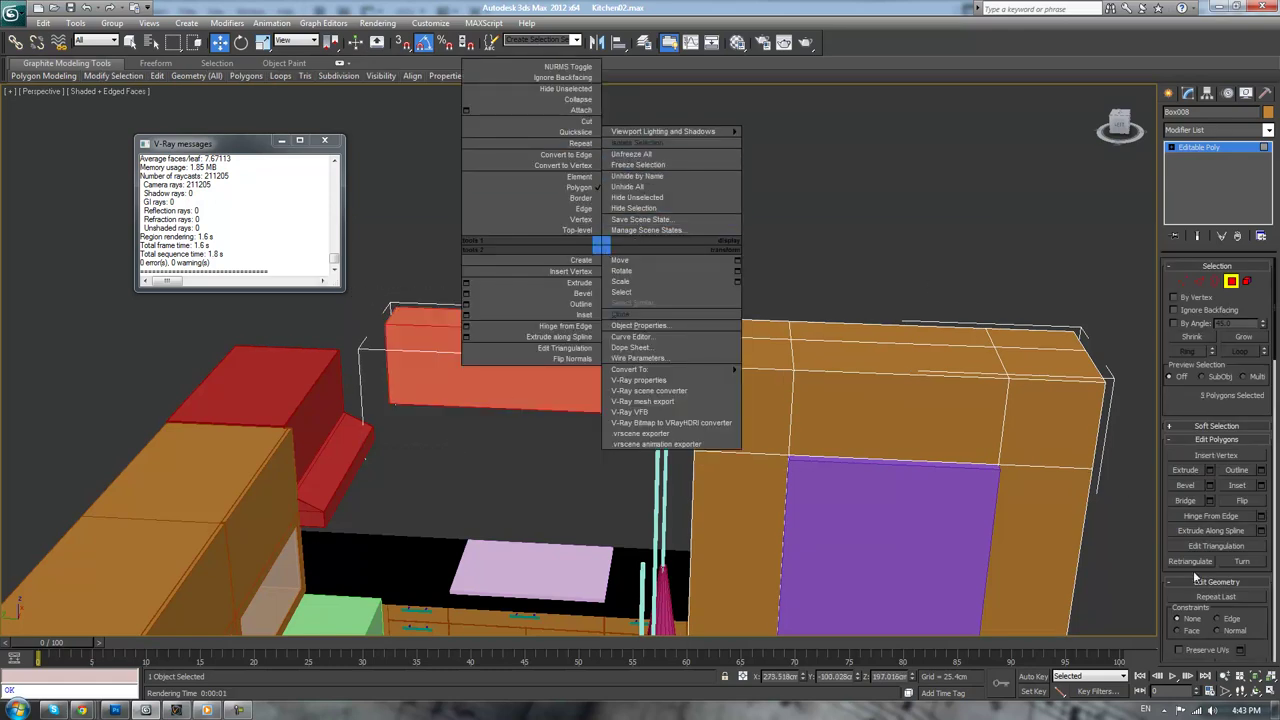
left_click(1205, 410)
left_click_drag(1205, 410, 1203, 311)
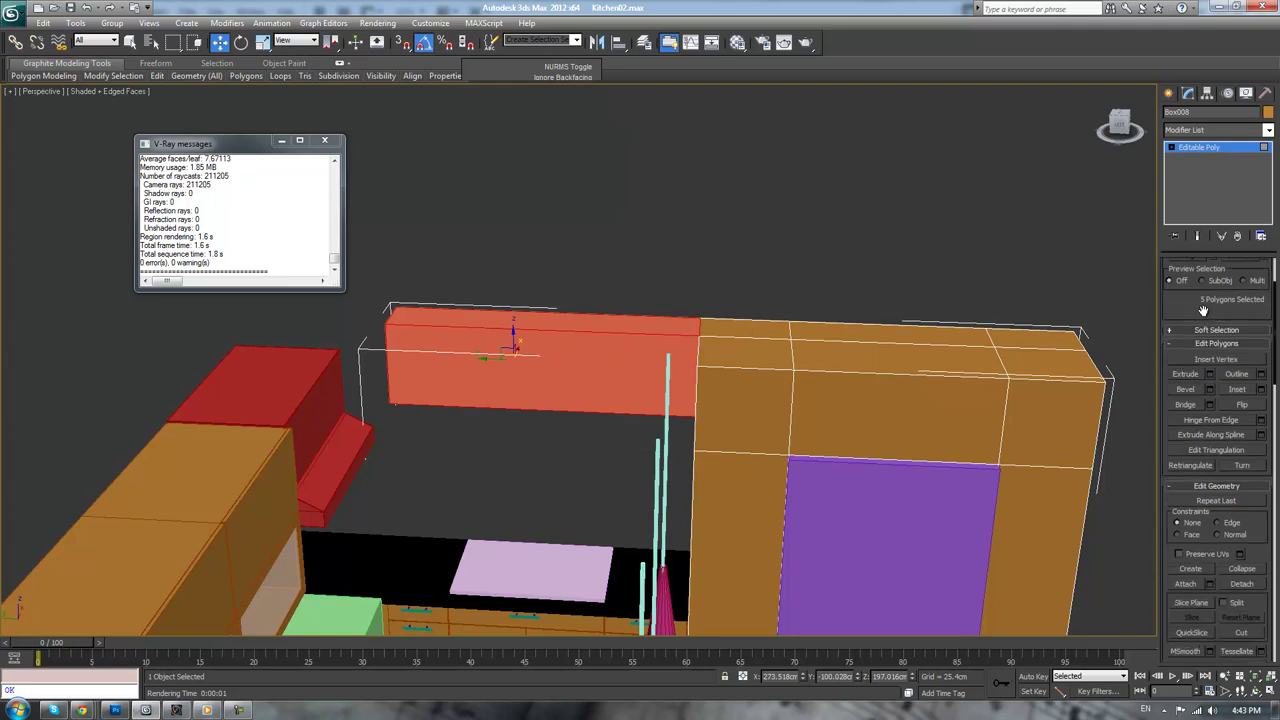
left_click(1241, 585)
key("Return")
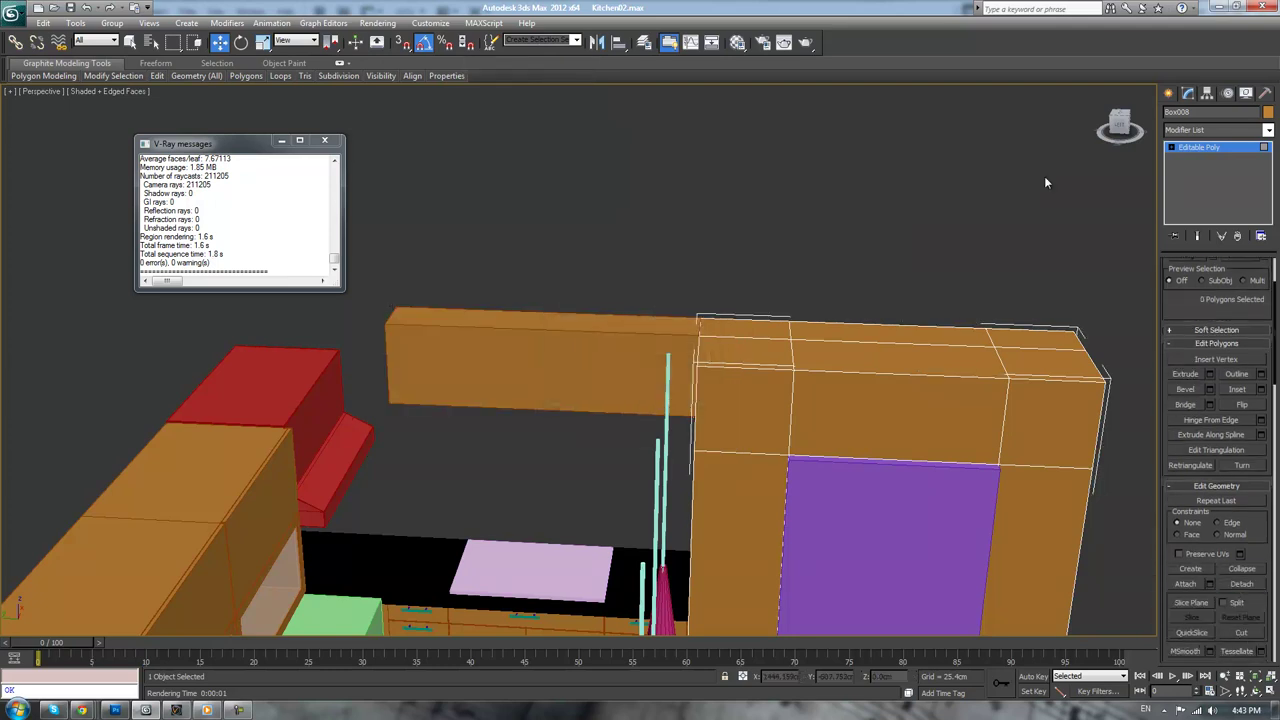
- Select the detached overhead box and cap the open border at the end facing the tall cabinet
left_click(1189, 148)
left_click(484, 339)
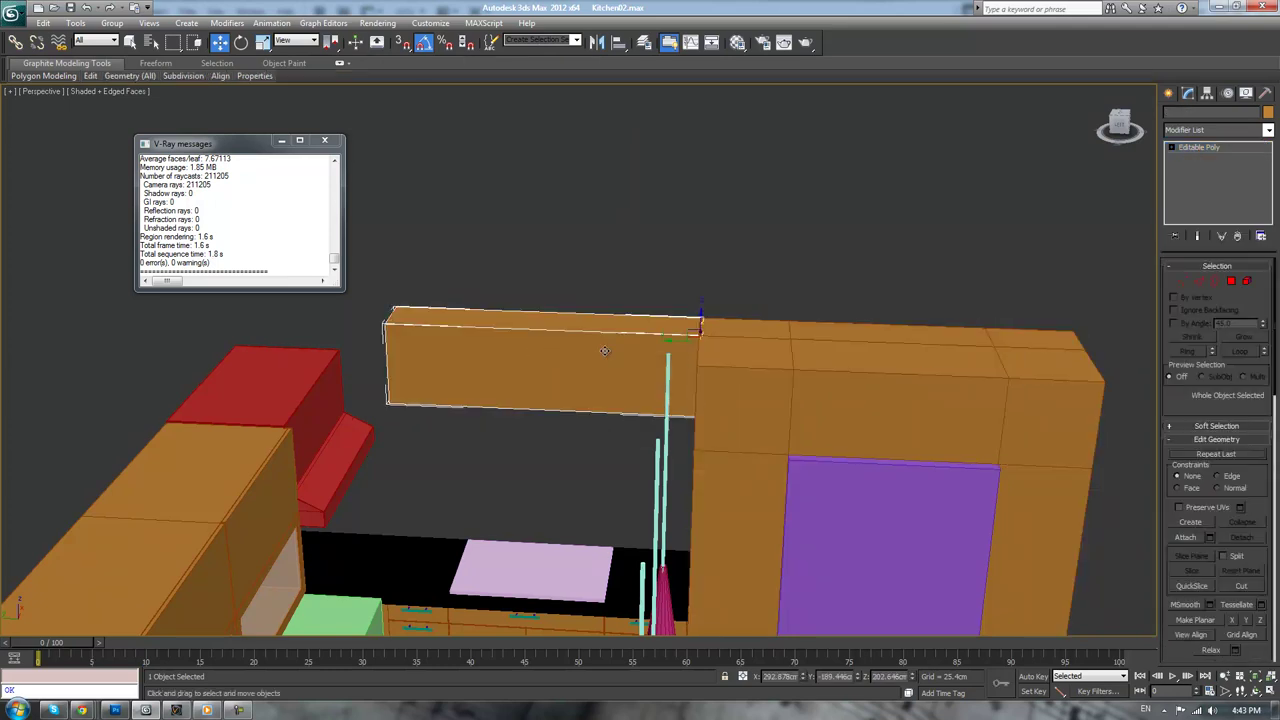
left_click(1215, 281)
key("F3")
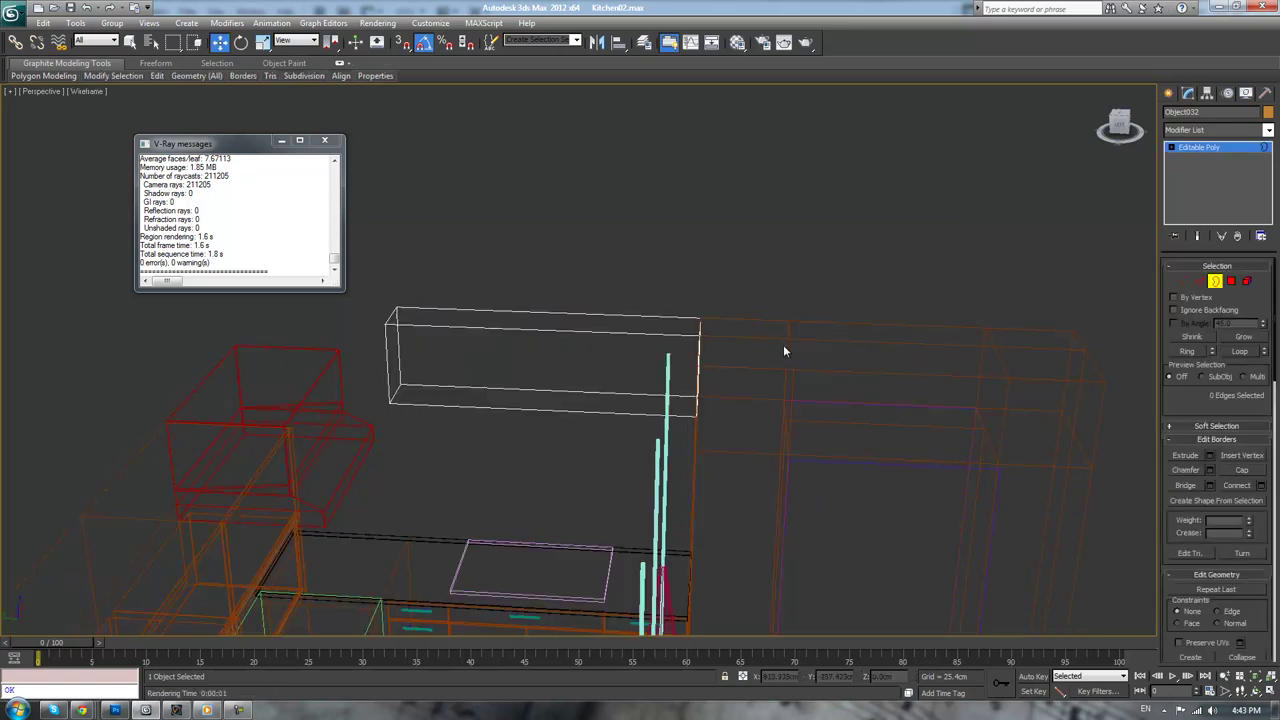
left_click(700, 352)
middle_click_drag(823, 374, 770, 376, "alt")
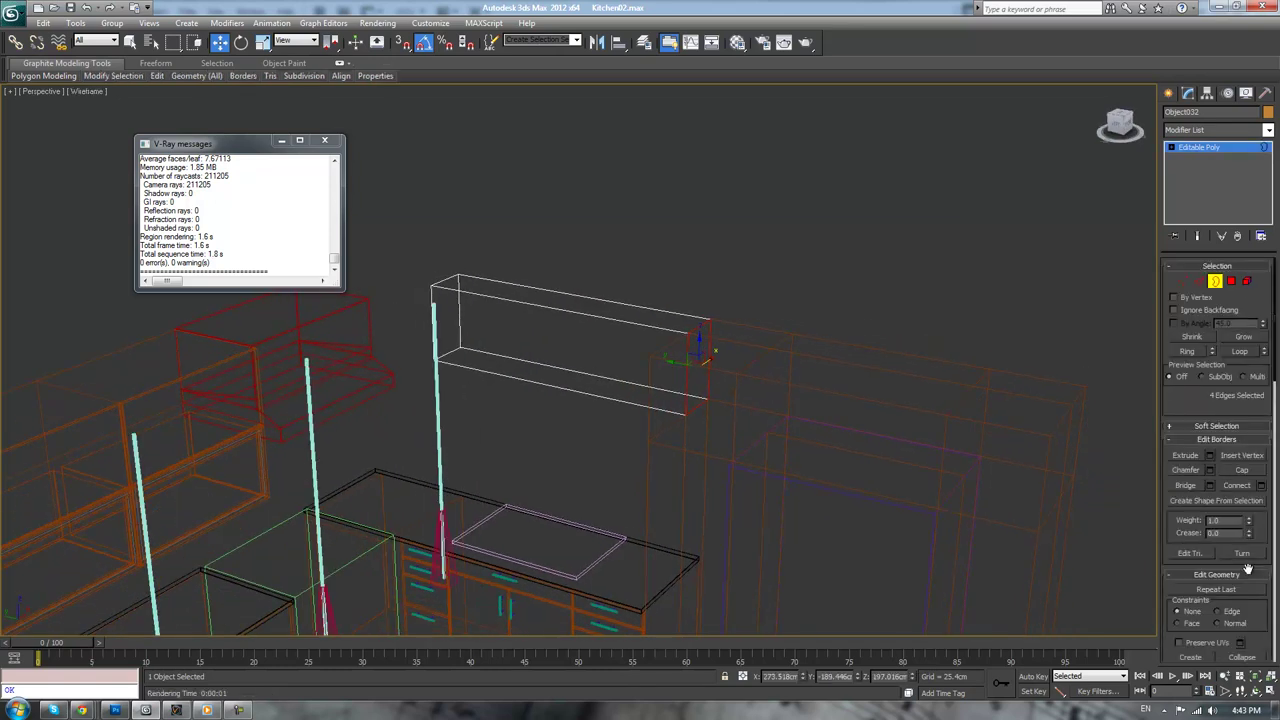
- Chamfer all twelve edges of the detached overhead box by 0.1 cm with 3 segments
left_click(1199, 282)
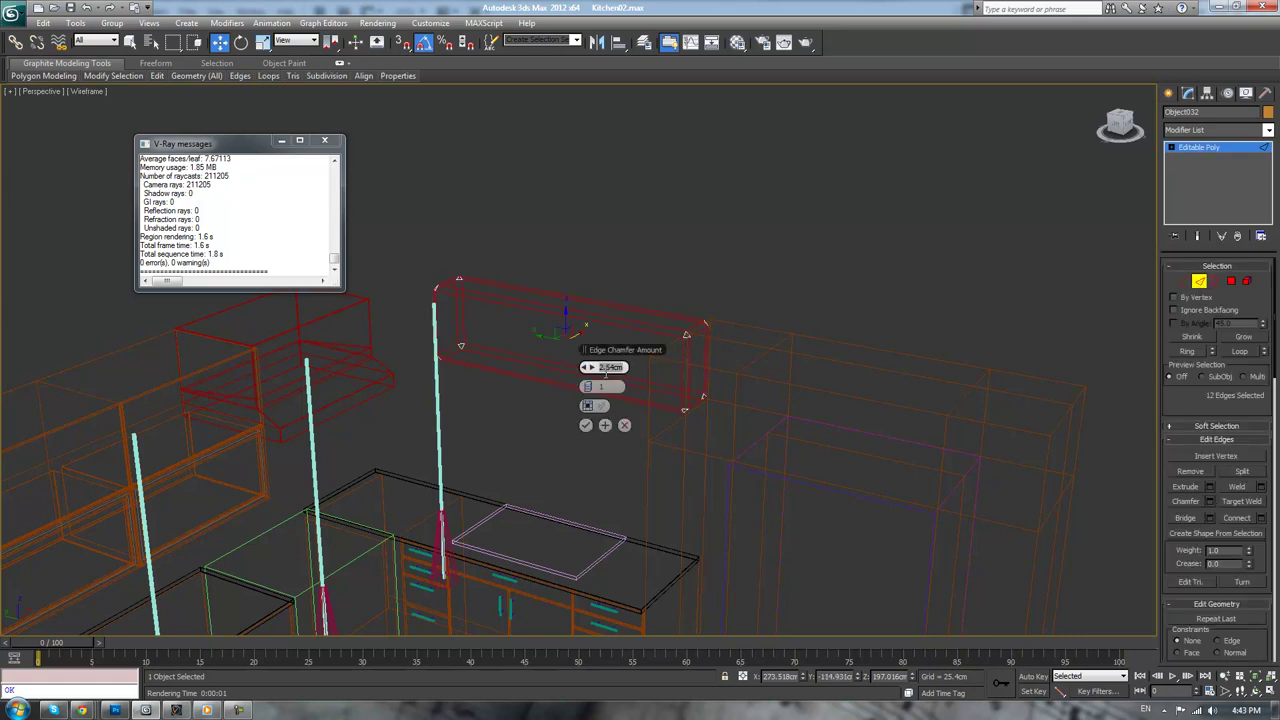
key("Tab")
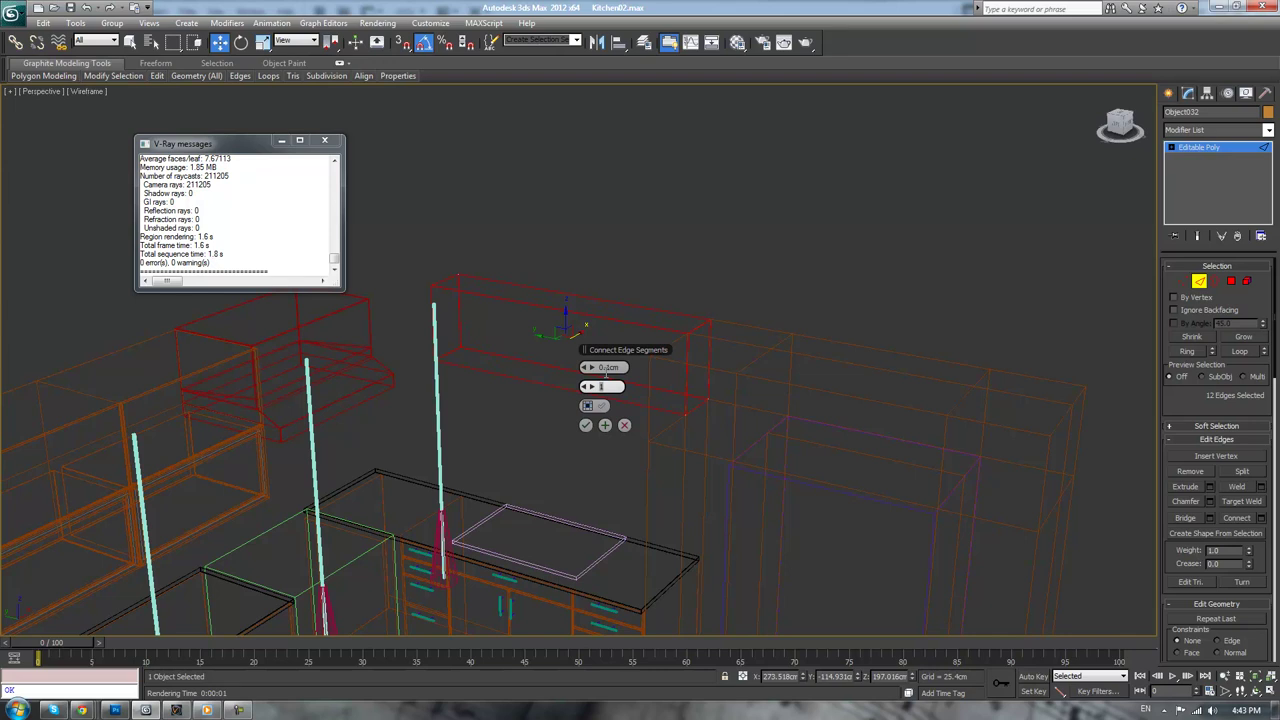
key("Return")
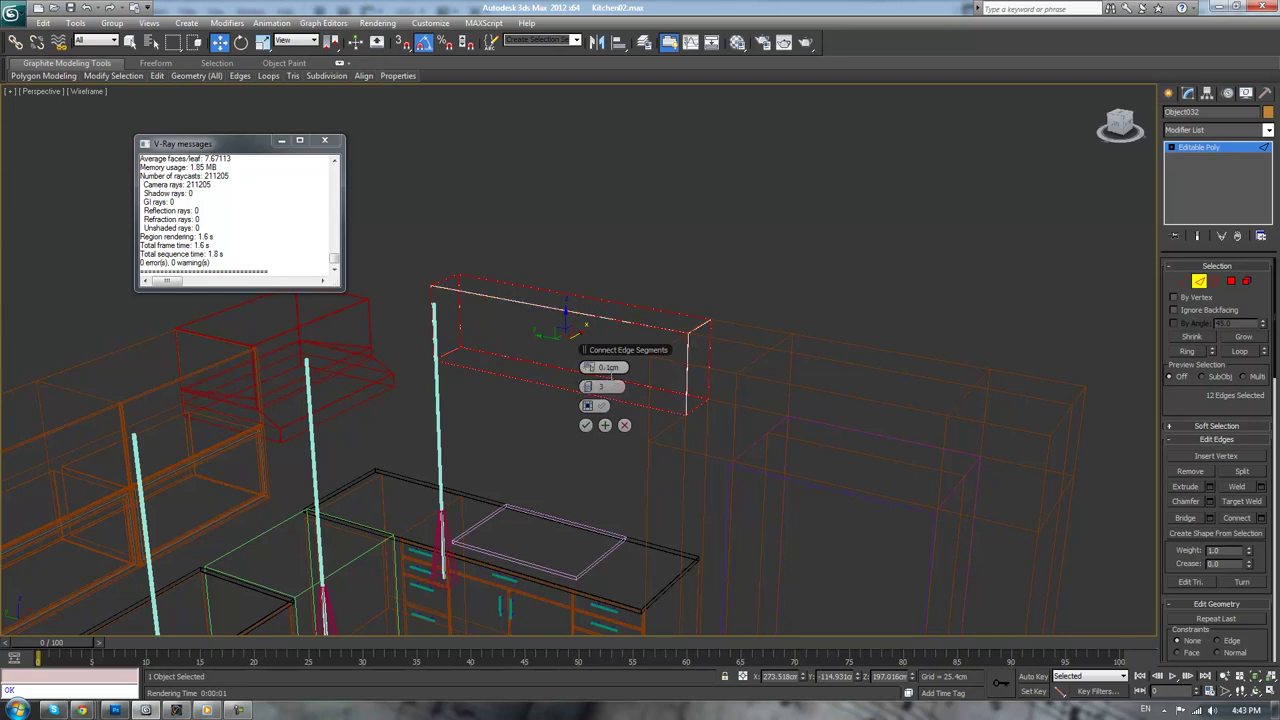
left_click(683, 264)
scroll(683, 265, "up", 5)
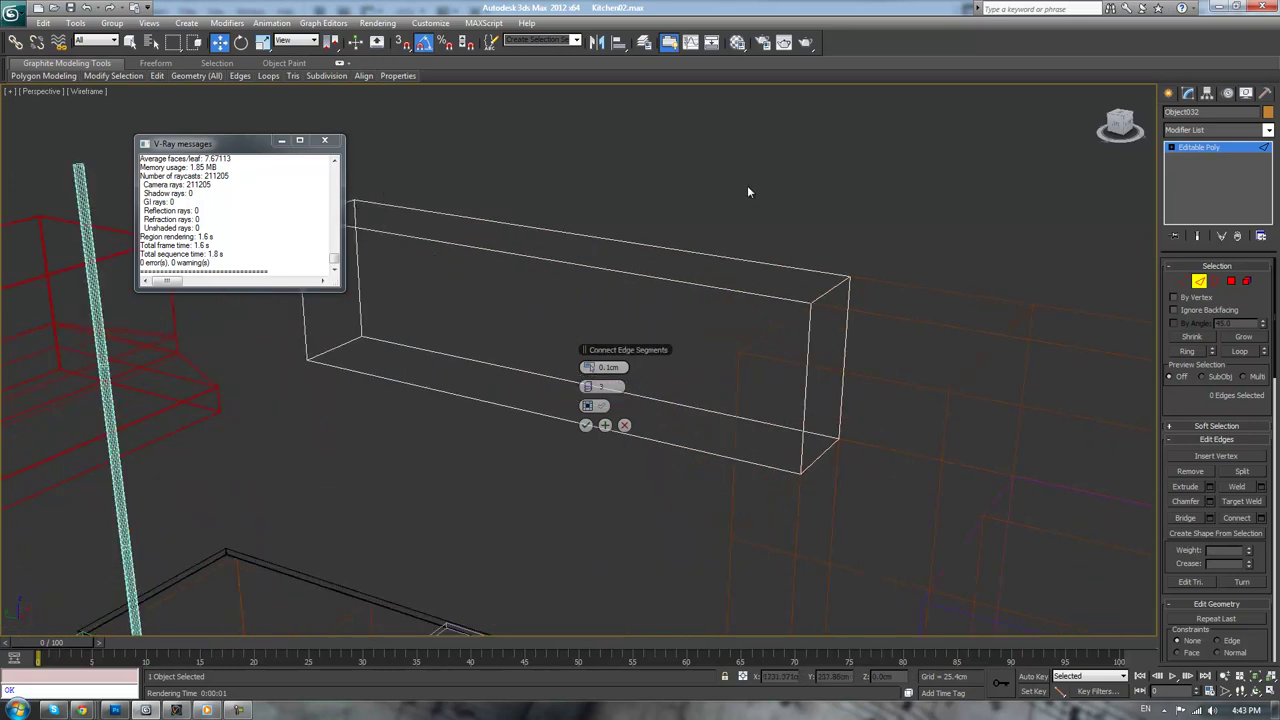
key("ctrl+a")
scroll(890, 243, "up", 5)
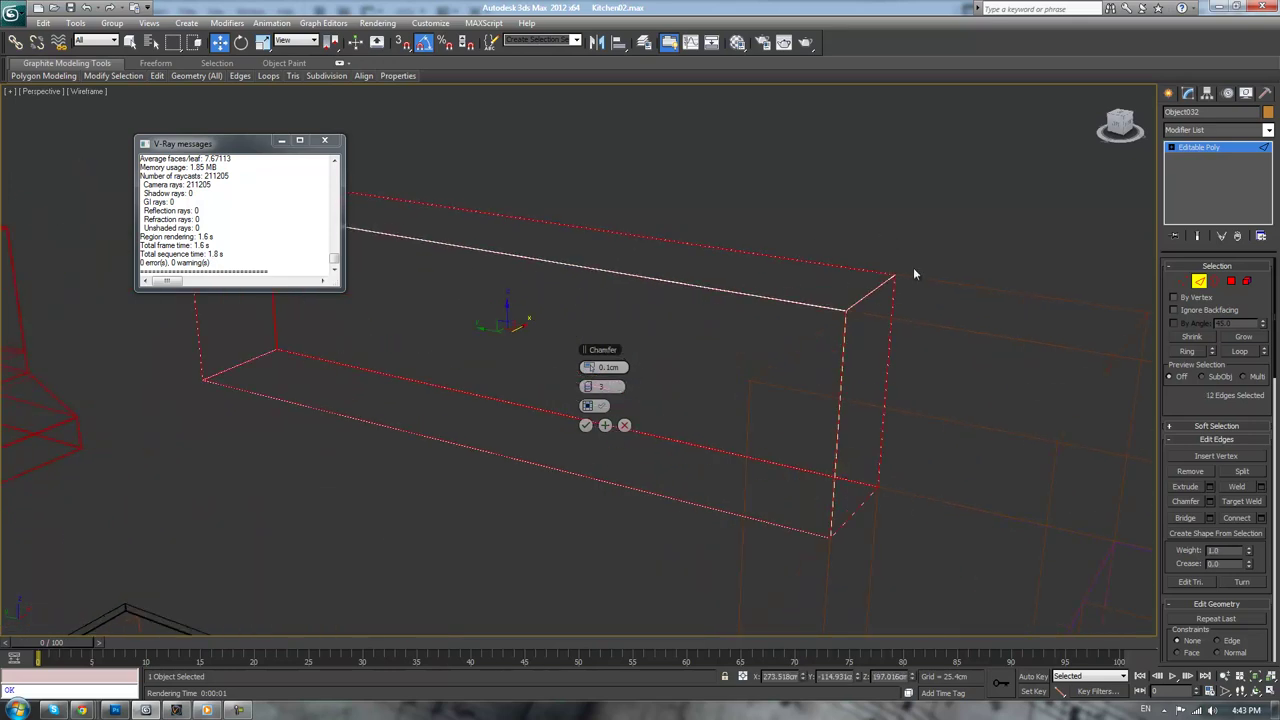
middle_click_drag(560, 365, 704, 352)
scroll(694, 366, "down", 4)
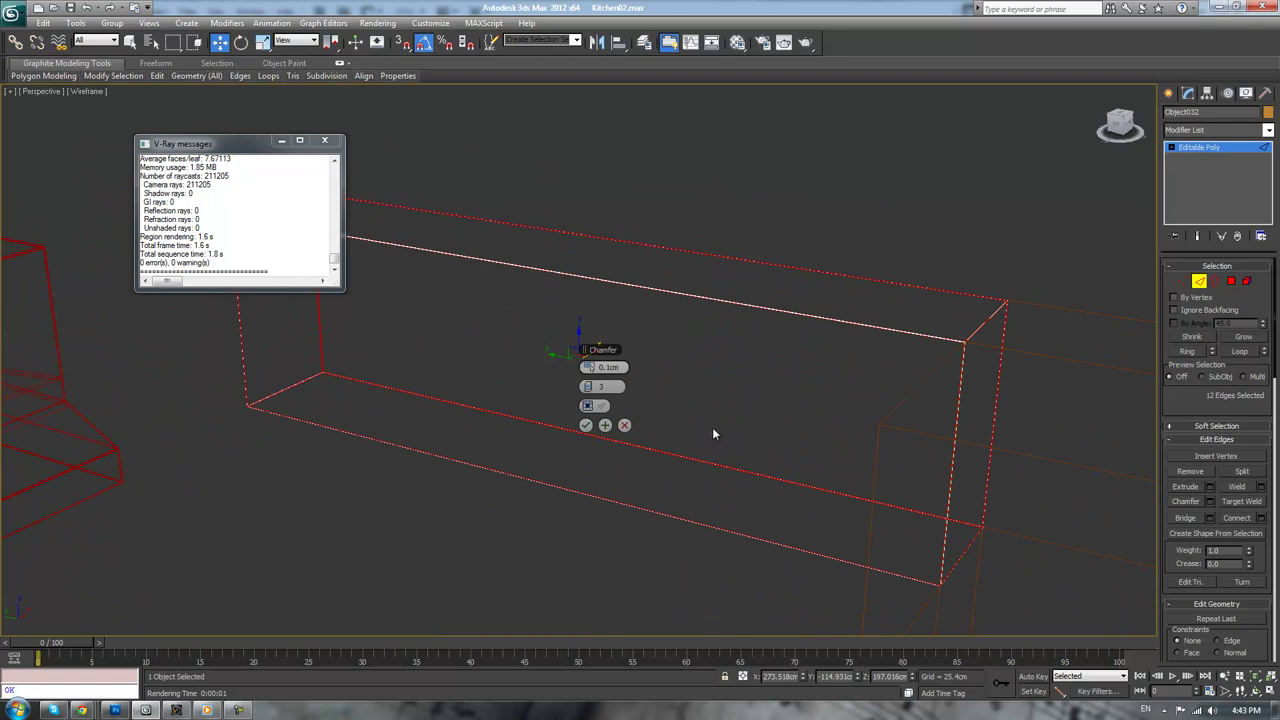
middle_click_drag(764, 439, 1155, 410)
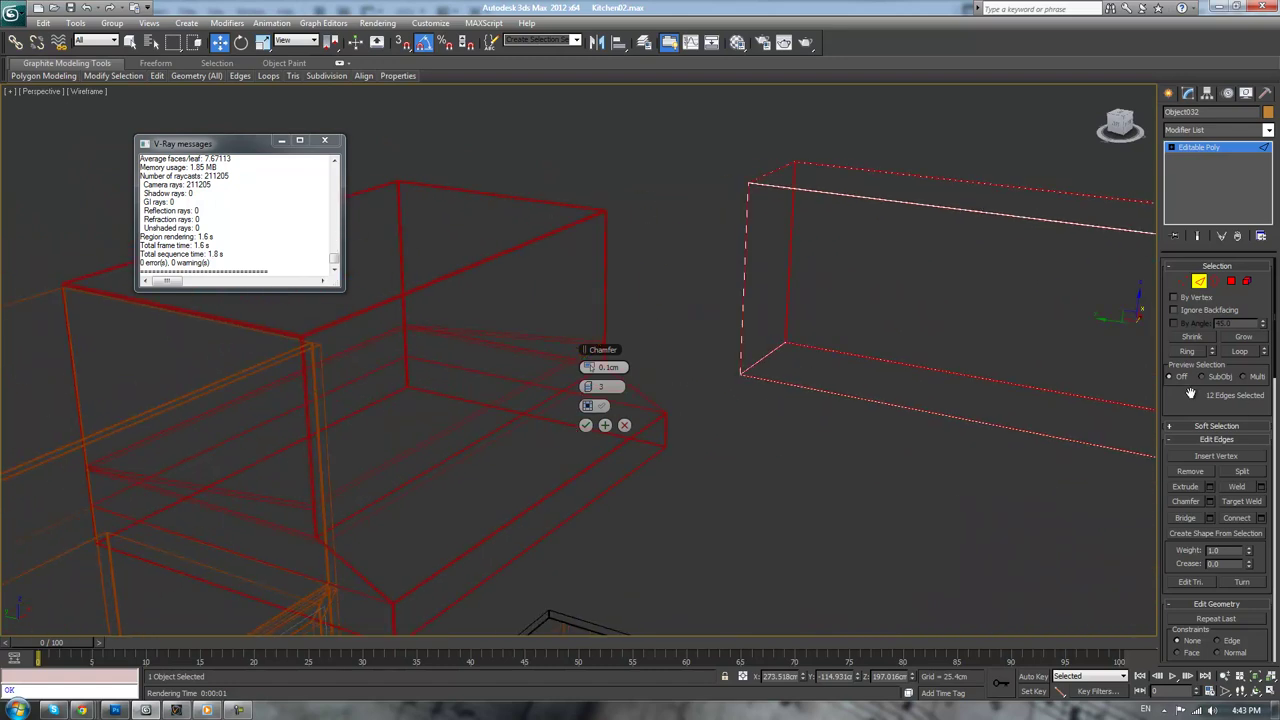
middle_click_drag(963, 265, 511, 516)
scroll(954, 342, "up", 5)
scroll(729, 503, "up", 3)
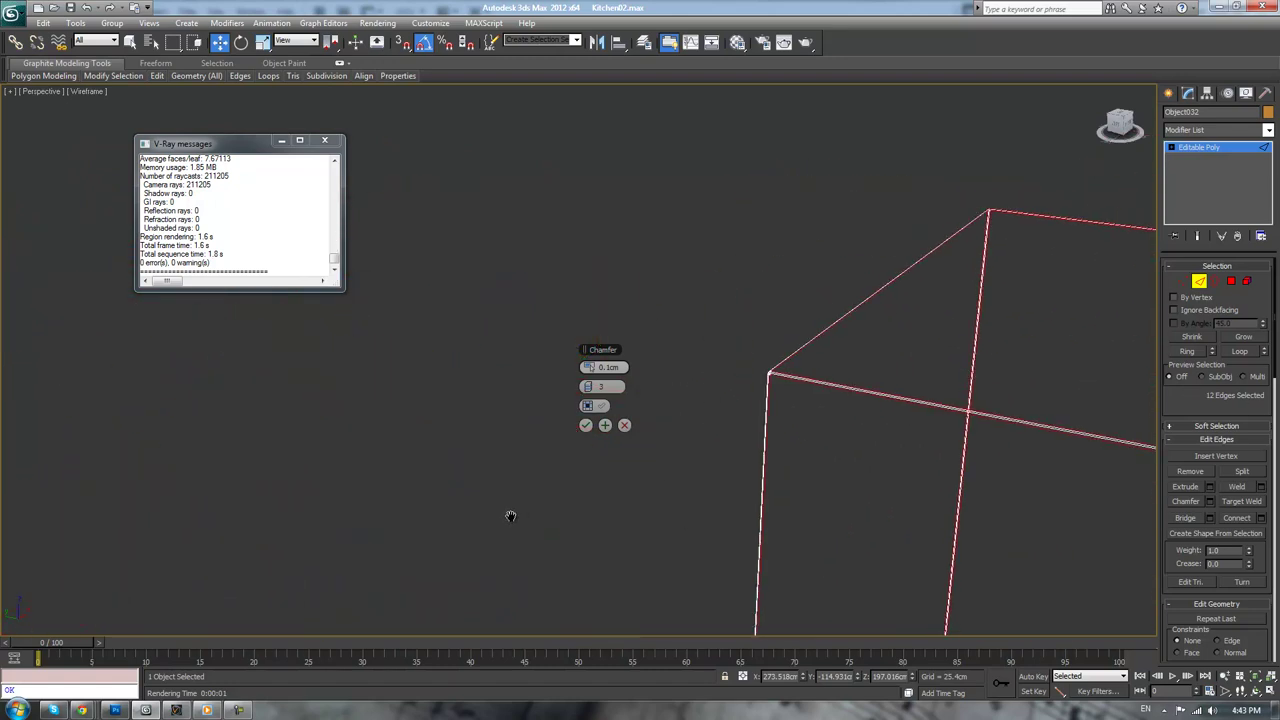
left_click(586, 425)
- Switch to shaded display, apply the same chamfer to all the overhead box's edges again, and deselect the box
mouse_move(588, 424)
middle_mouse_down("alt")
mouse_move(666, 435)
mouse_move(648, 446)
middle_mouse_up("alt")
key("F3")
scroll(648, 455, "down", 8)
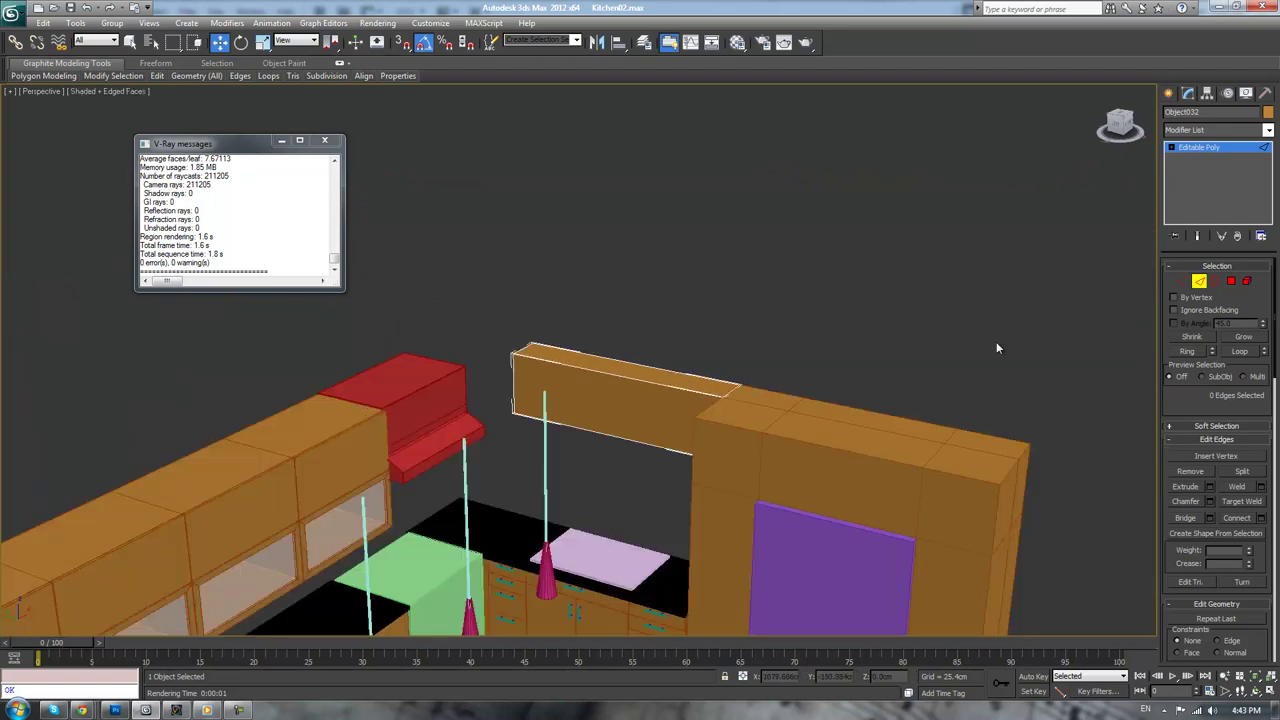
key("ctrl+a")
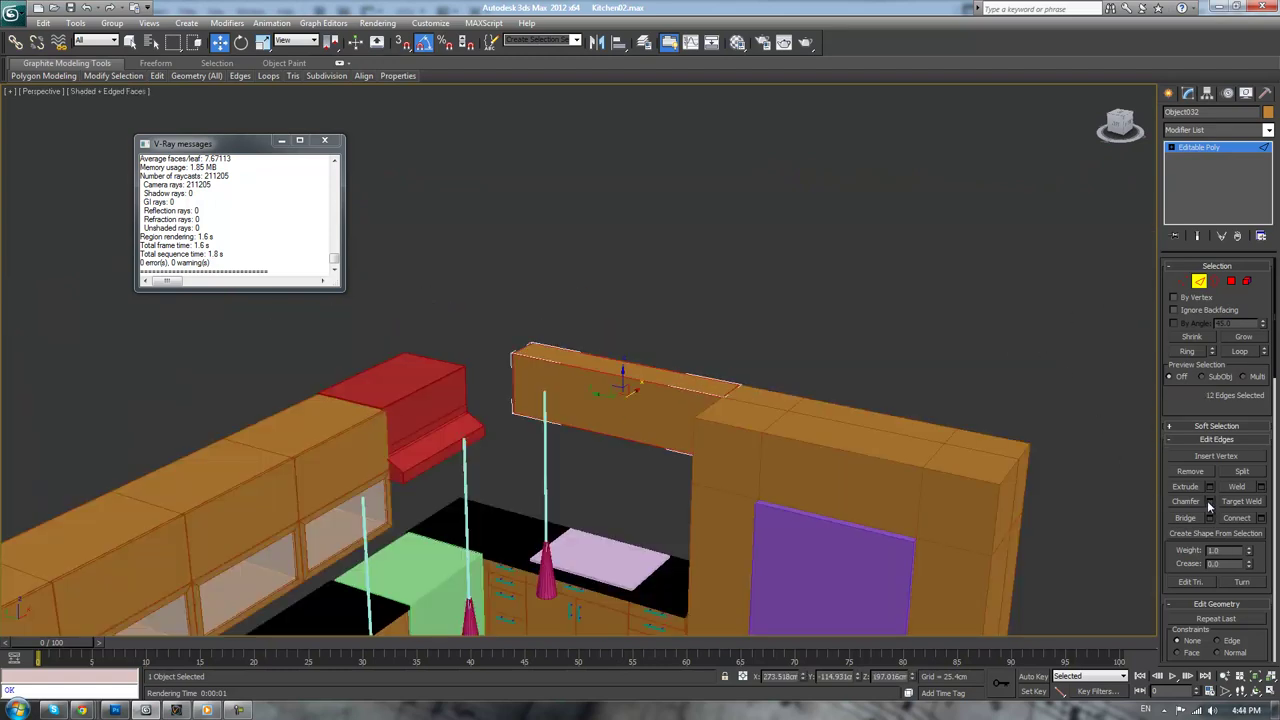
left_click(586, 427)
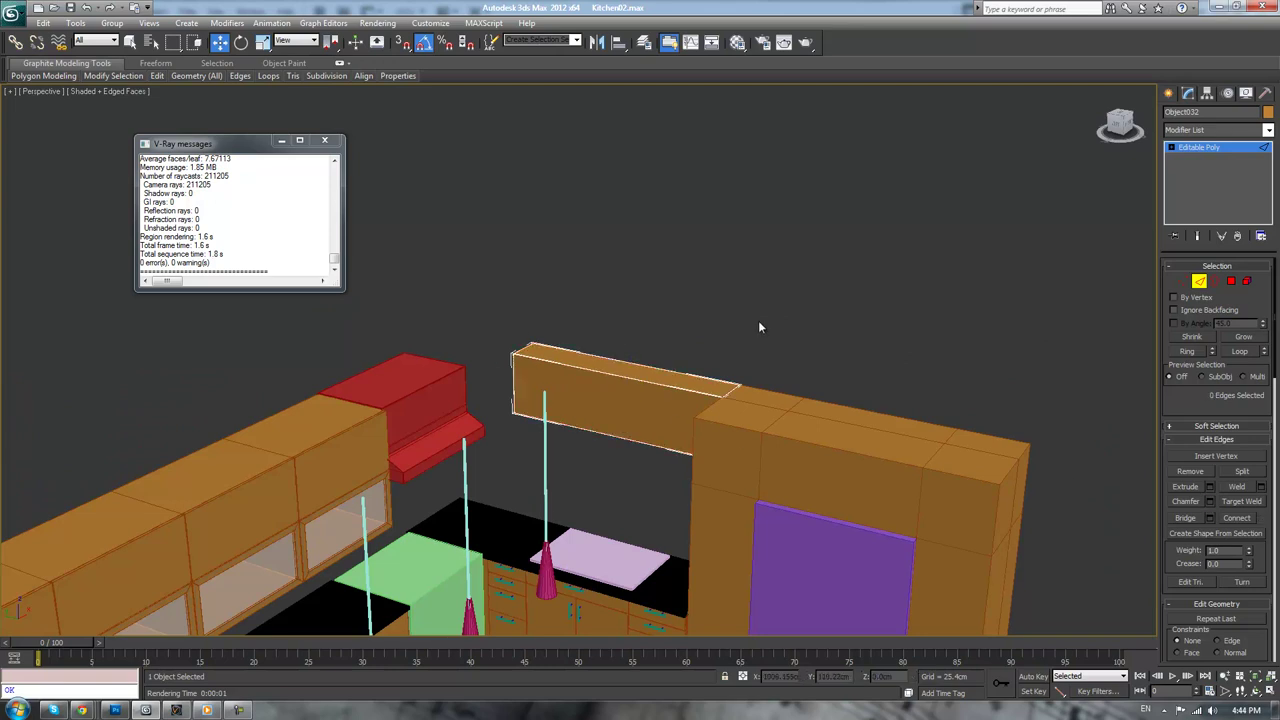
scroll(763, 320, "up", 8)
scroll(776, 318, "down", 5)
key("j")
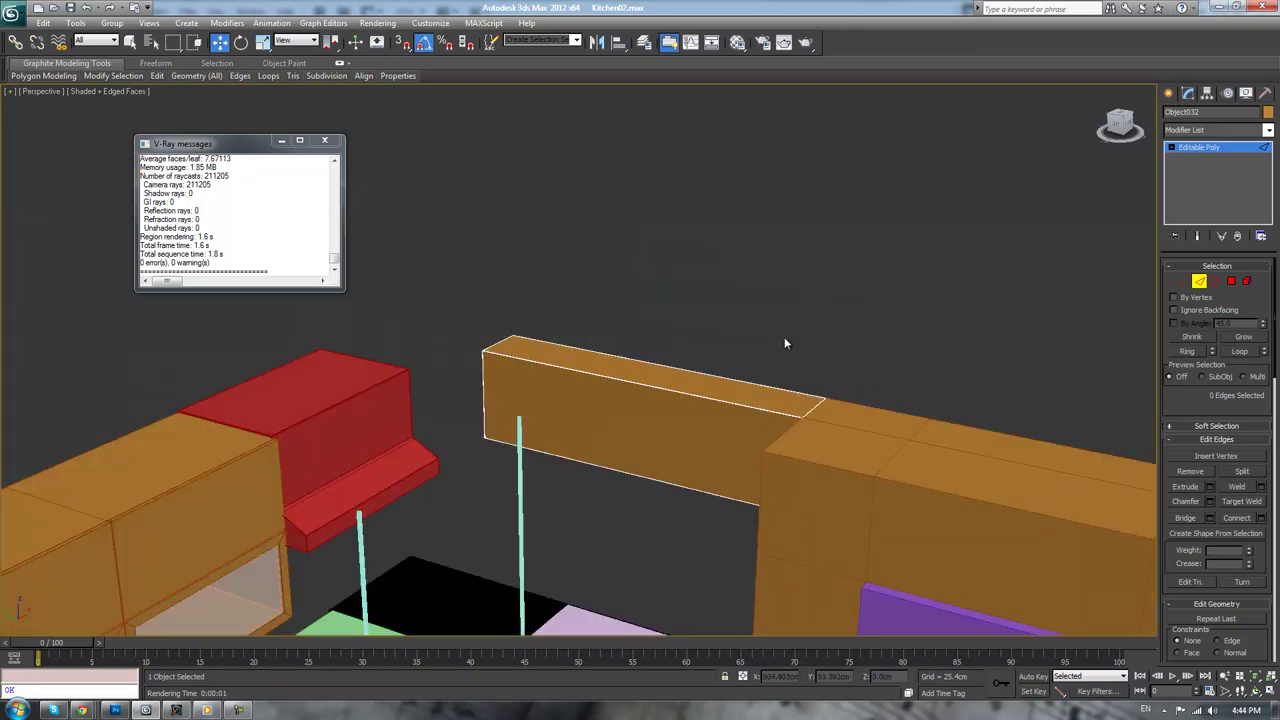
middle_click_drag(786, 340, 780, 327)
left_click(1198, 148)
left_click(828, 308)
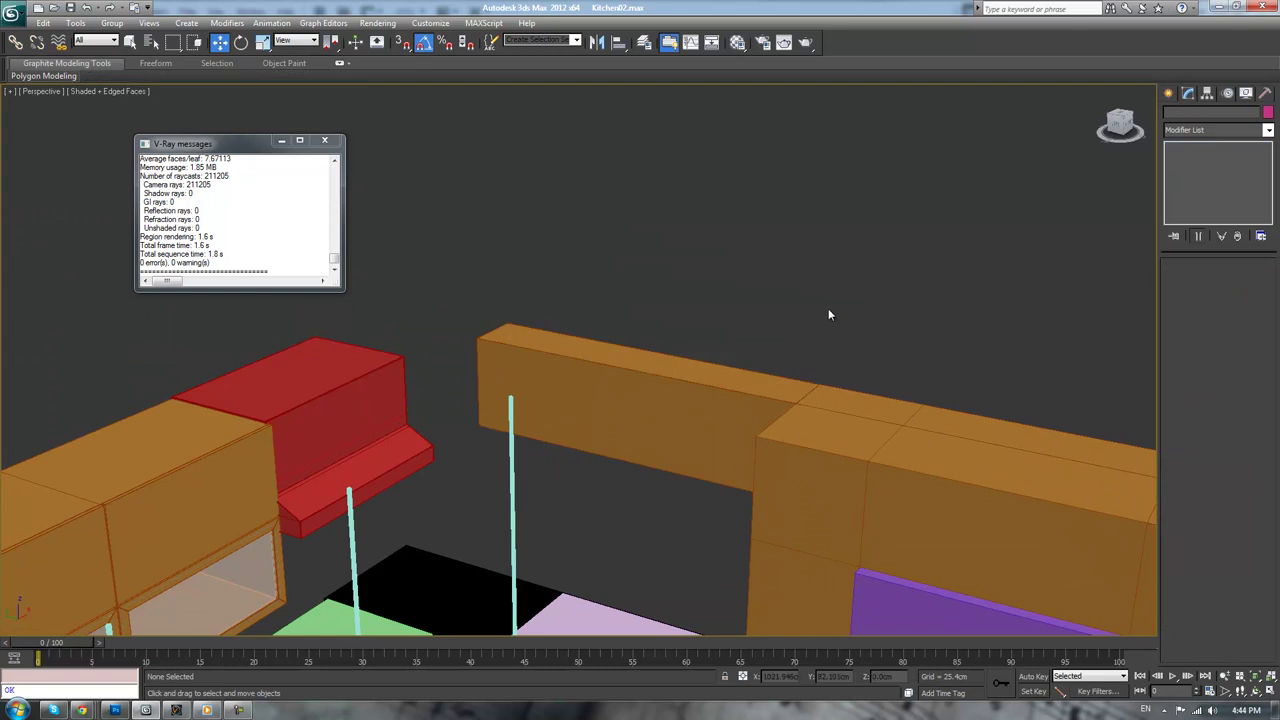
- Select the bottom polygon of the overhead box
scroll(790, 310, "down", 4)
scroll(752, 388, "up", 10)
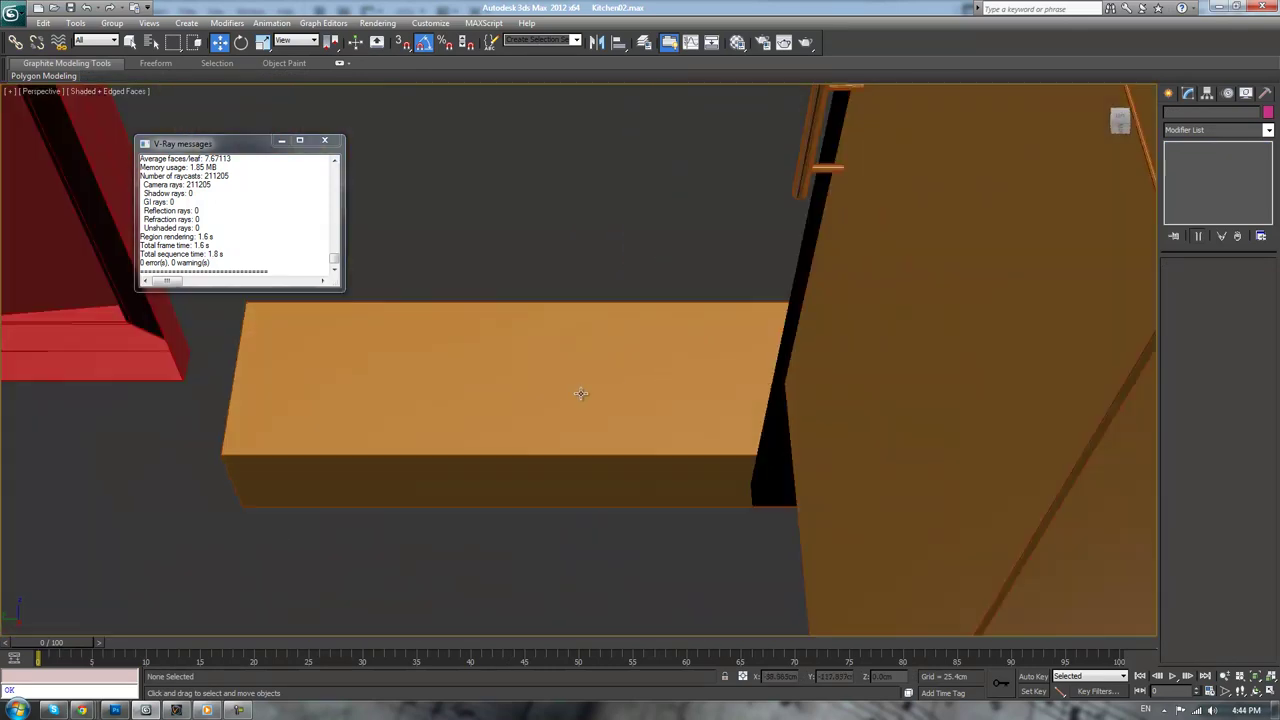
left_click(563, 420)
left_click(1232, 284)
middle_click_drag(915, 204, 880, 165)
scroll(862, 226, "down", 3)
left_click(674, 402)
scroll(728, 274, "up", 3)
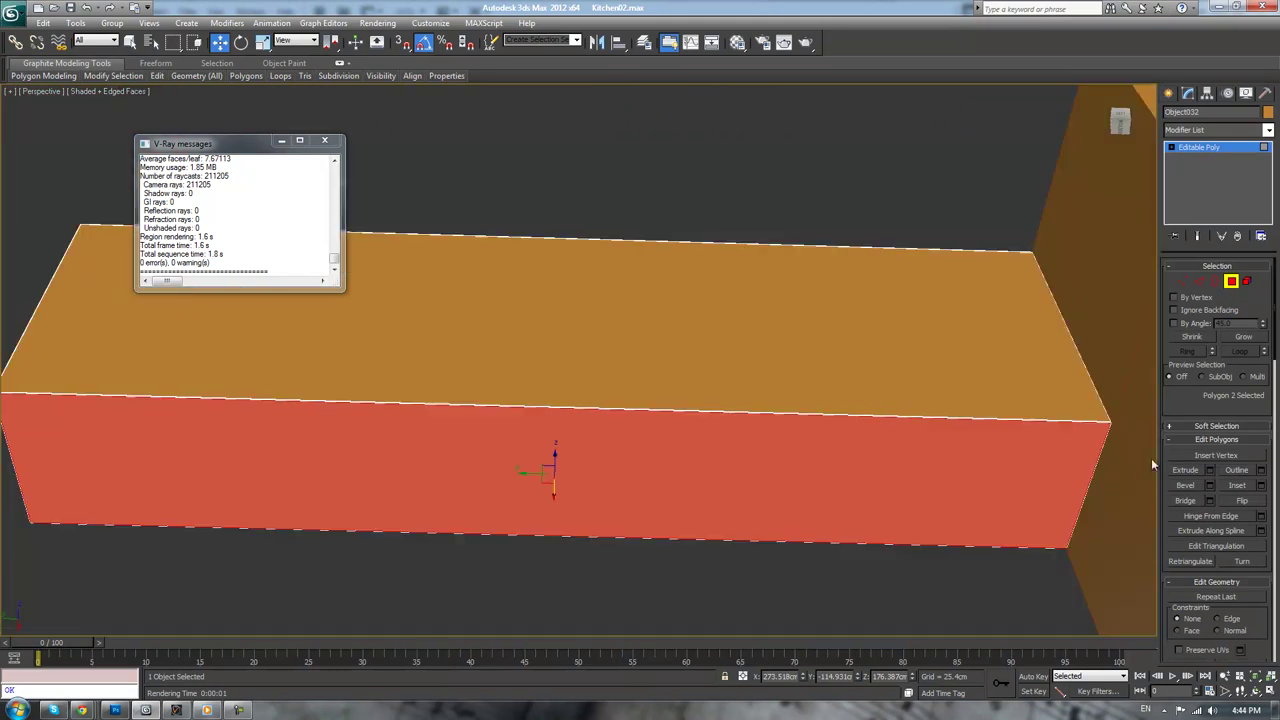
left_click(1236, 485)
left_click_drag(1063, 477, 1012, 474)
key("ctrl+z")
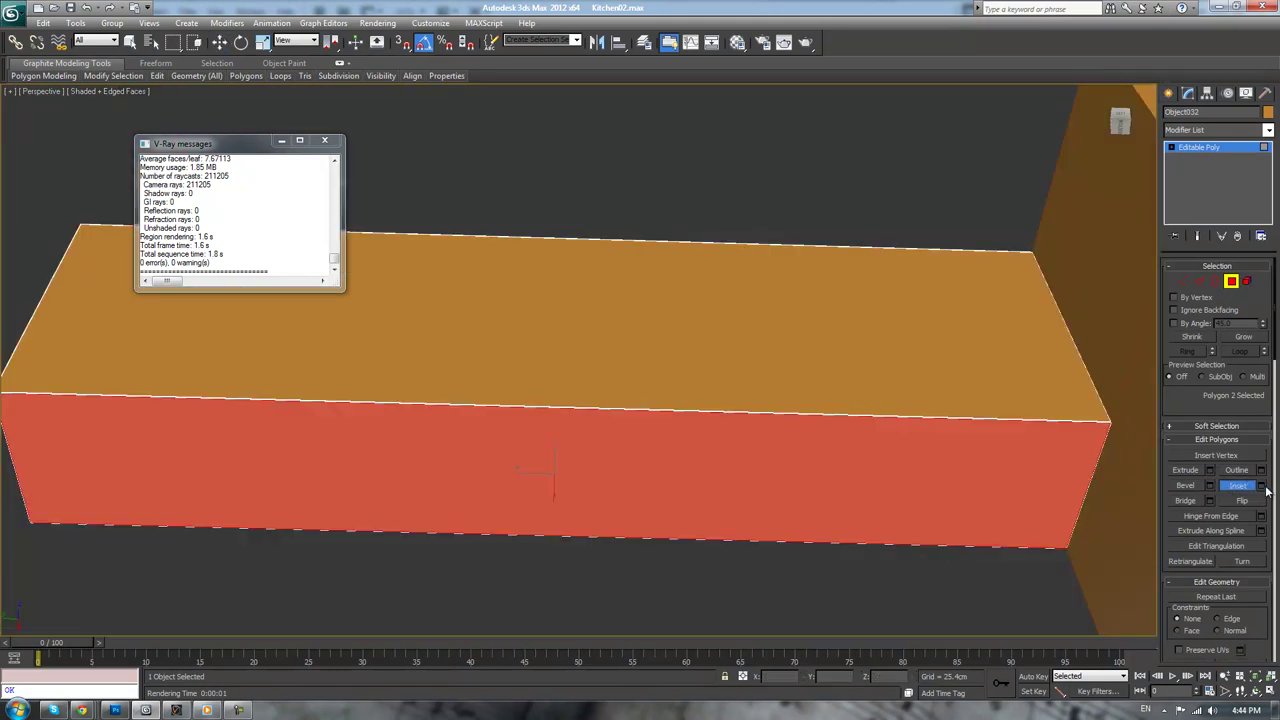
- Set the inset amount for the overhead box's bottom polygon to 0.75 cm
left_click_drag(588, 388, 569, 388)
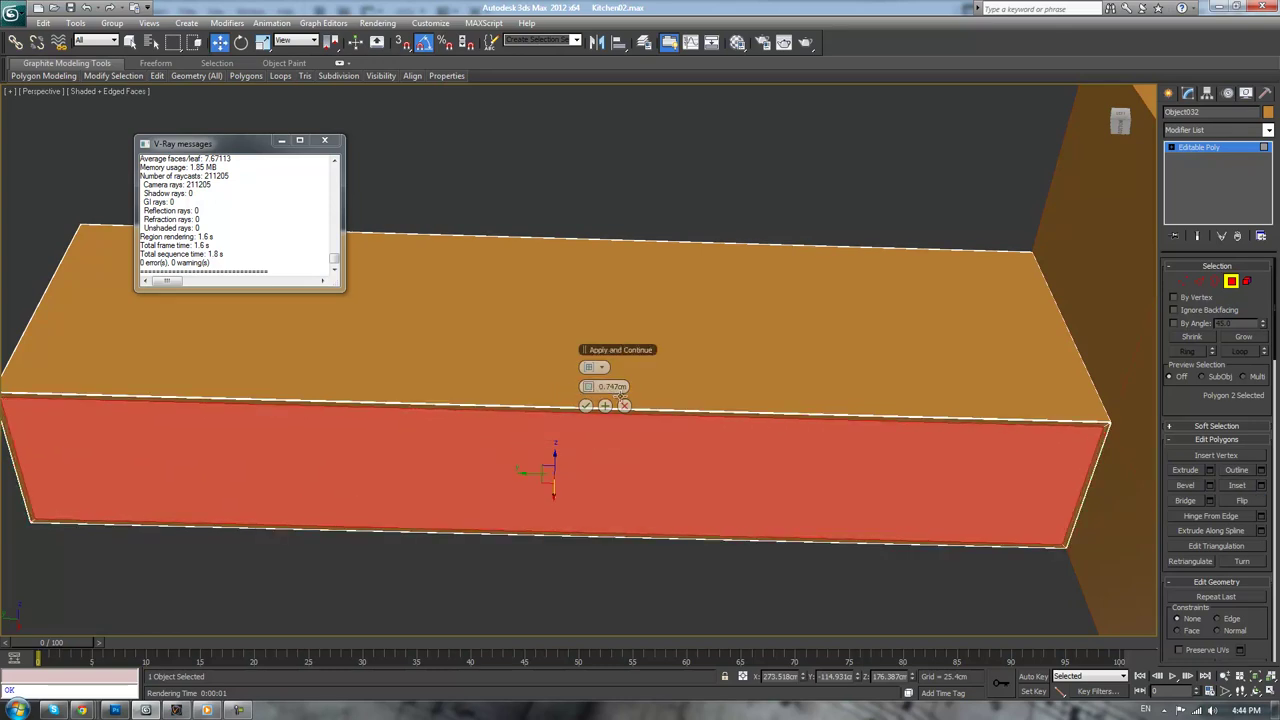
double_click(612, 387)
type("0")
key("Return")
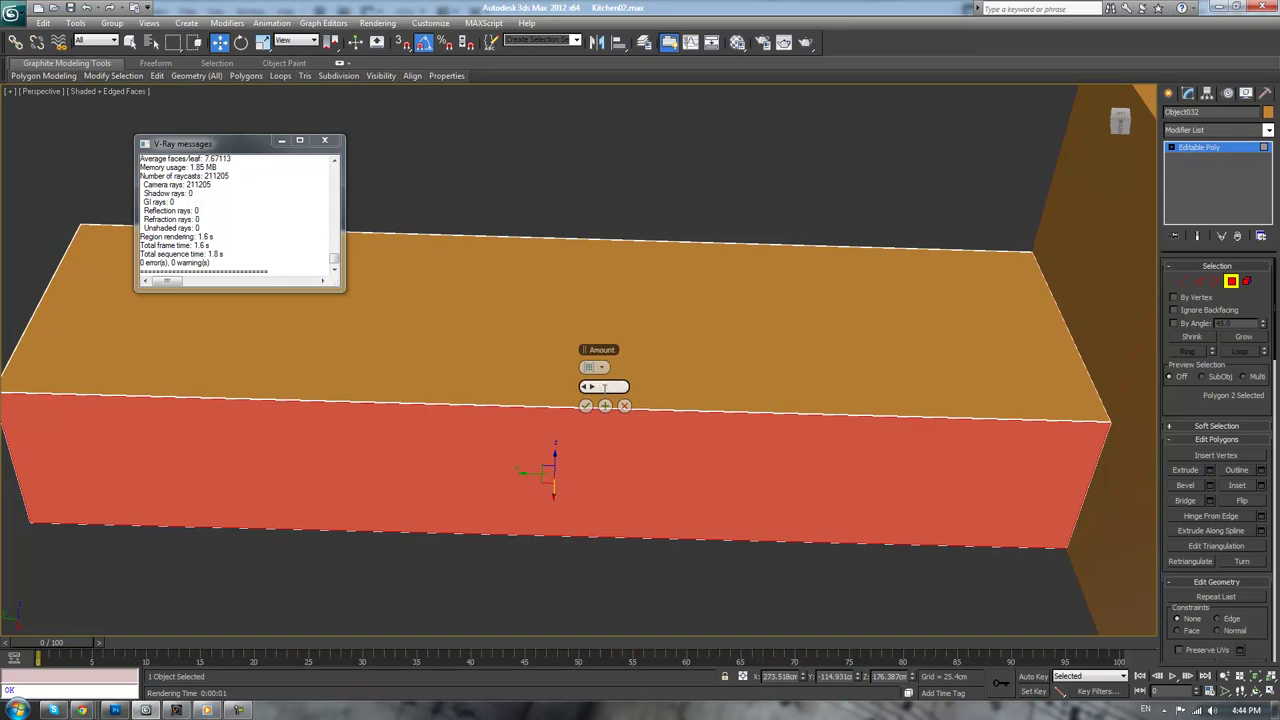
key("Return")
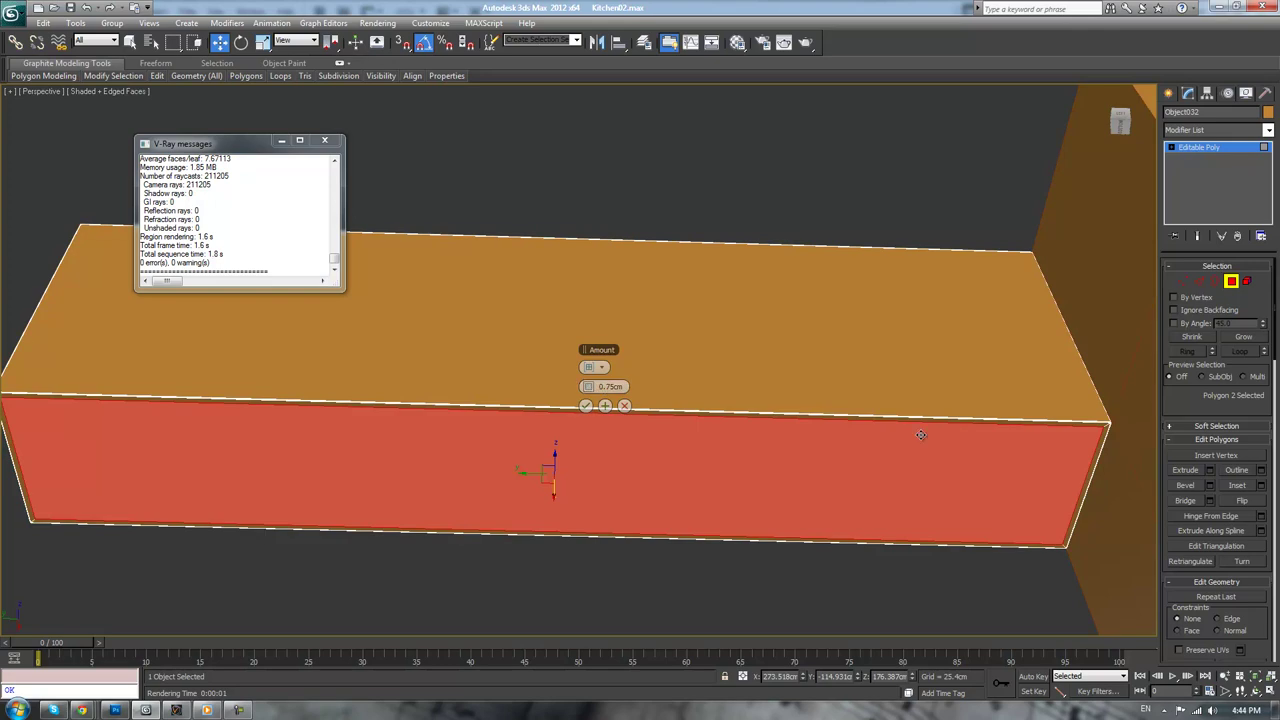
left_click(1209, 470)
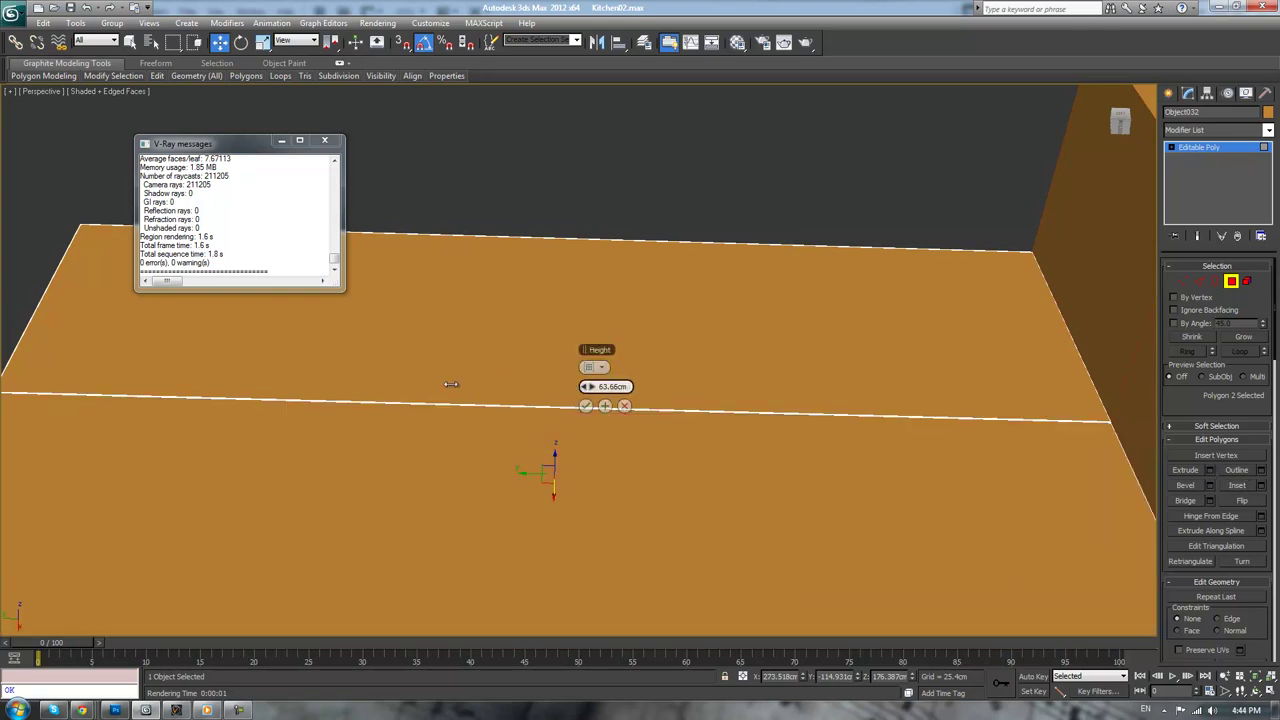
left_click_drag(451, 384, 293, 402)
left_click_drag(588, 387, 577, 398)
middle_click_drag(1013, 420, 814, 394)
scroll(816, 397, "up", 1)
key("ctrl+z")
key("ctrl+z")
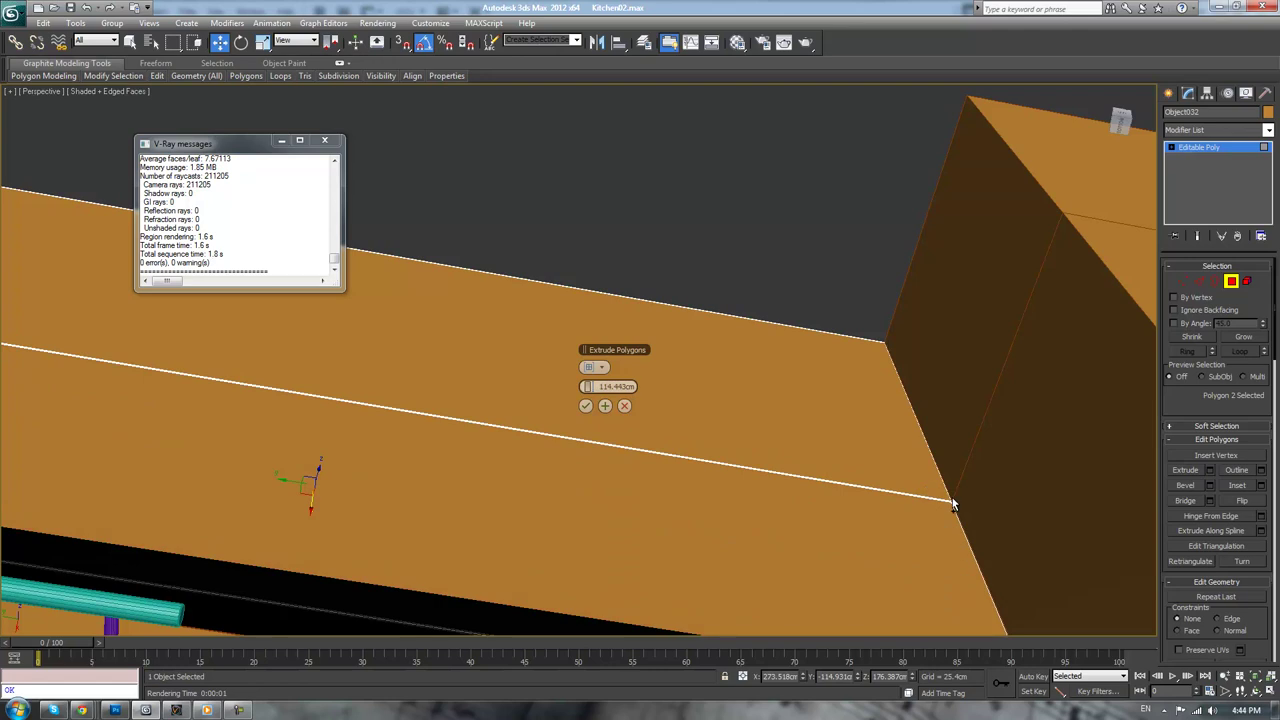
left_click(624, 406)
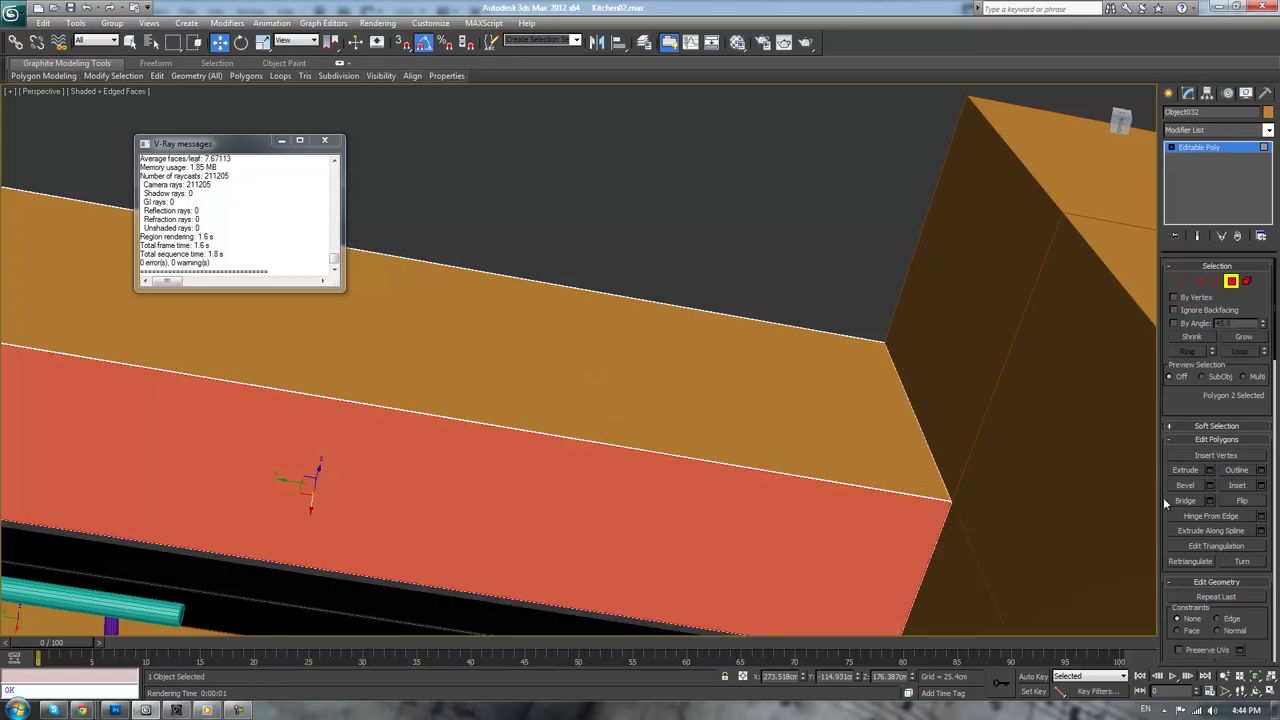
- Inset the overhead box's bottom polygon with the stored 0.75 cm amount and apply it
left_click(1258, 485)
middle_click_drag(985, 448, 854, 389, "alt")
left_click(586, 405)
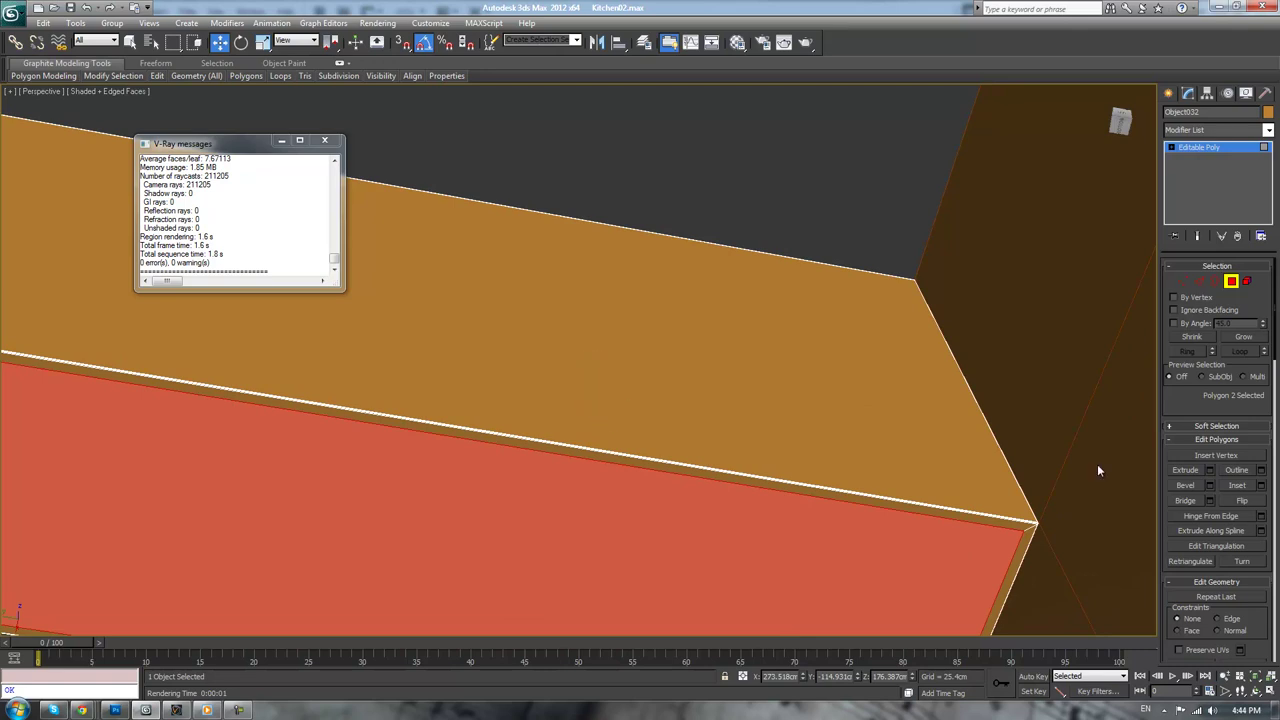
- Extrude the inset bottom polygon by -10 cm to form a recess in the overhead box's underside
left_click(1209, 470)
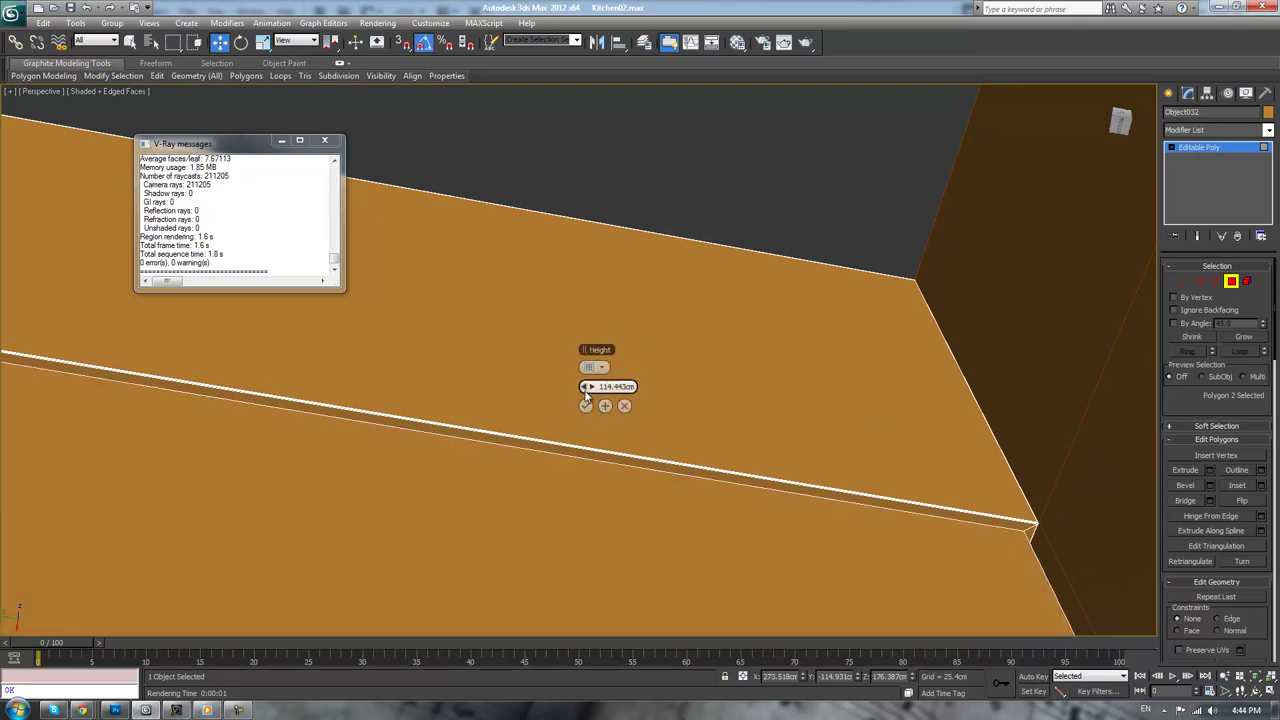
left_click_drag(567, 389, 489, 390)
left_click_drag(358, 398, 261, 411)
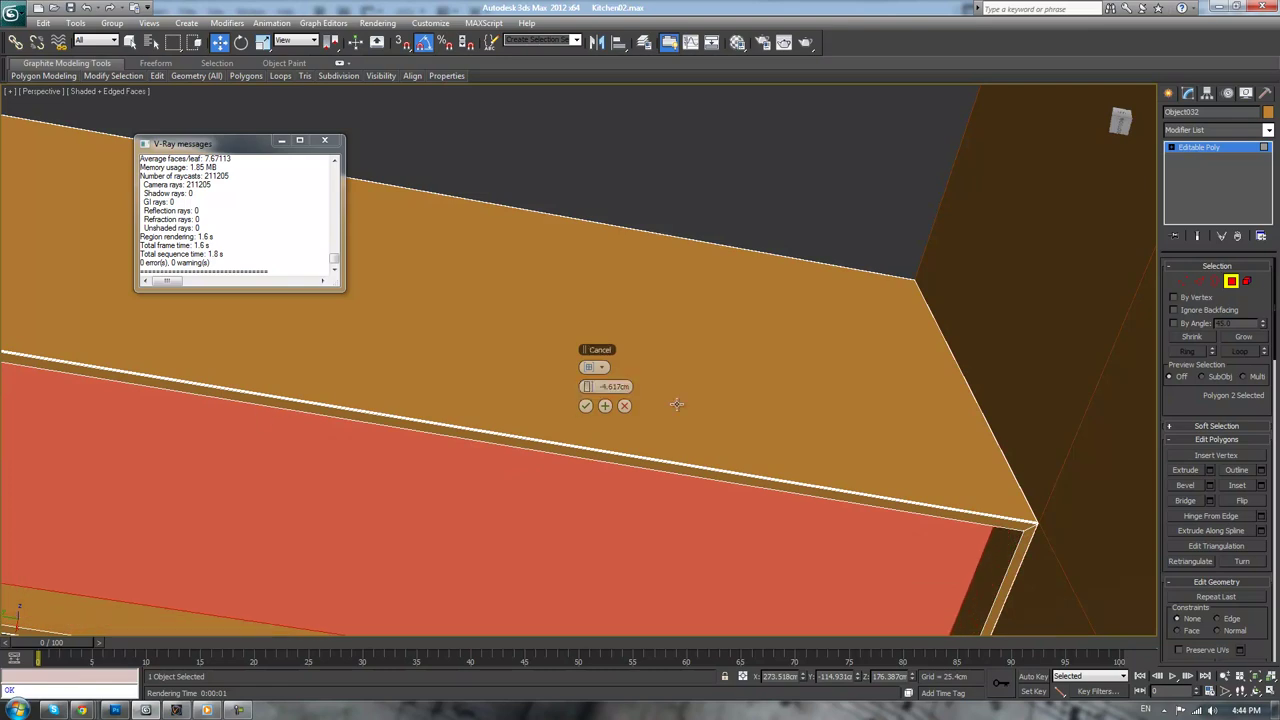
scroll(880, 321, "down", 5)
middle_click_drag(880, 321, 868, 365, "alt")
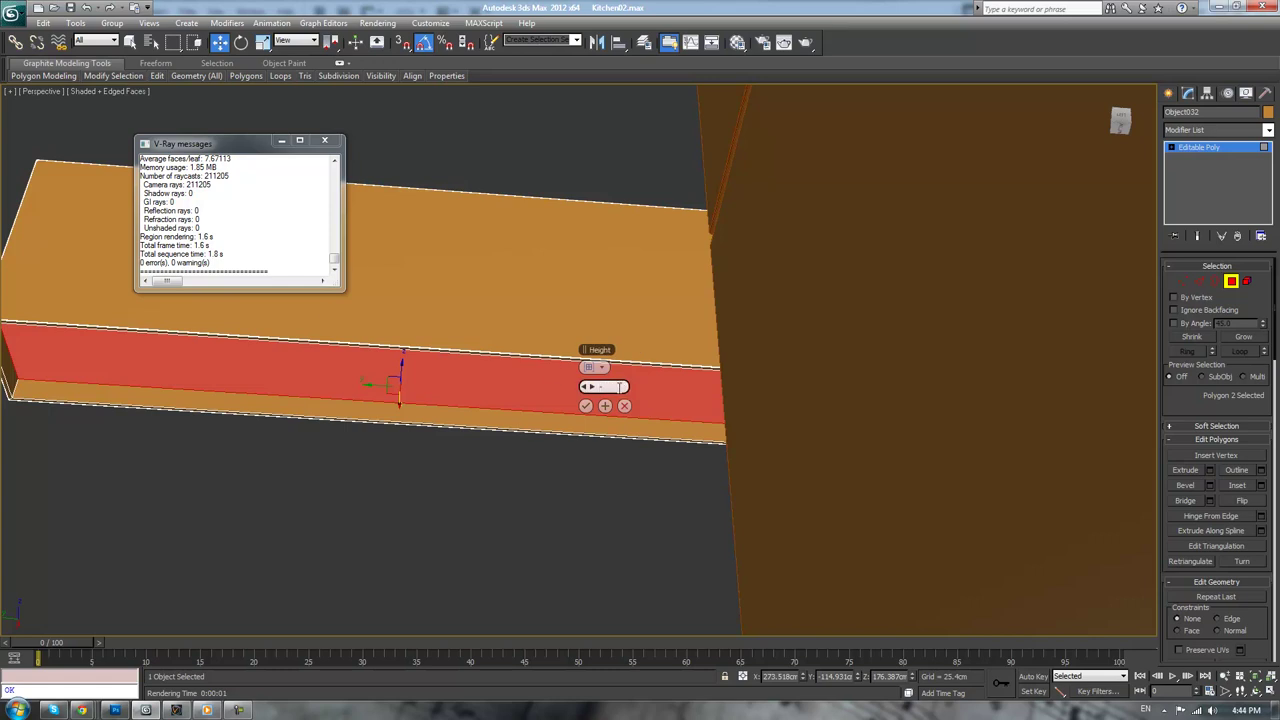
key("Return")
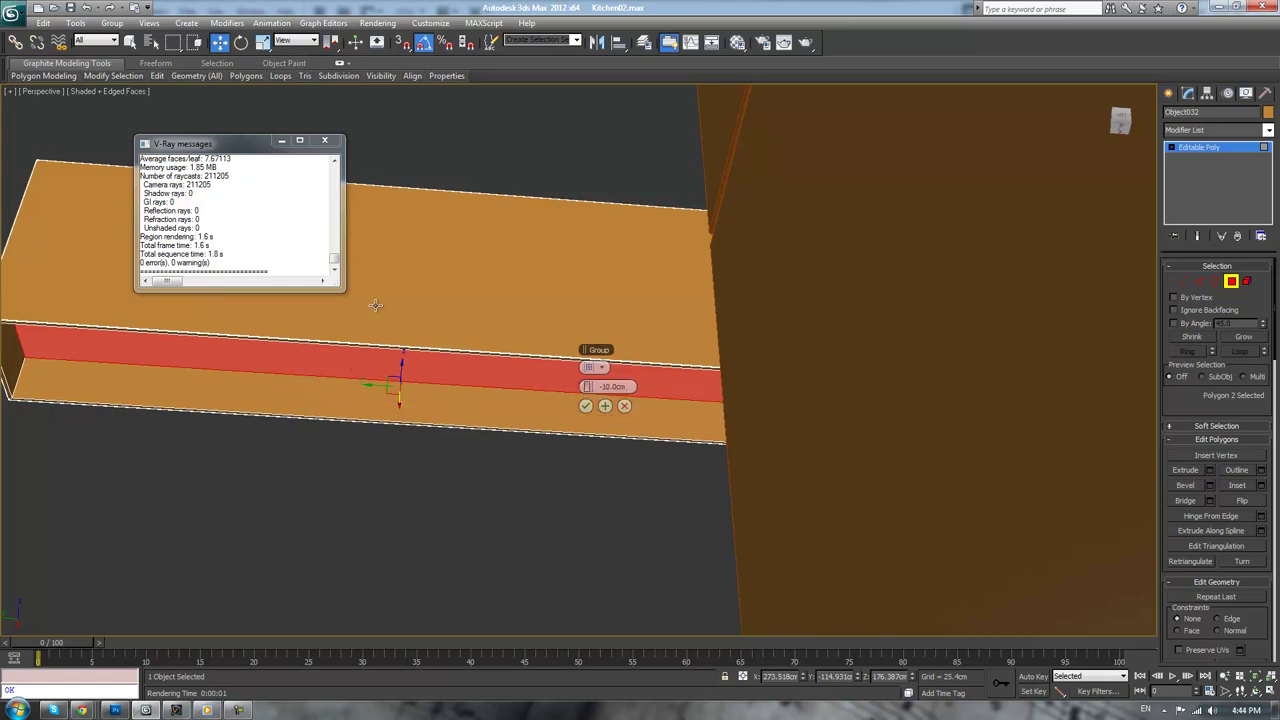
left_click(585, 405)
- Close the V-Ray messages window and deselect the overhead box to inspect its underside recess
scroll(561, 483, "down", 5)
middle_click_drag(561, 483, 569, 512, "alt")
scroll(569, 512, "up", 4)
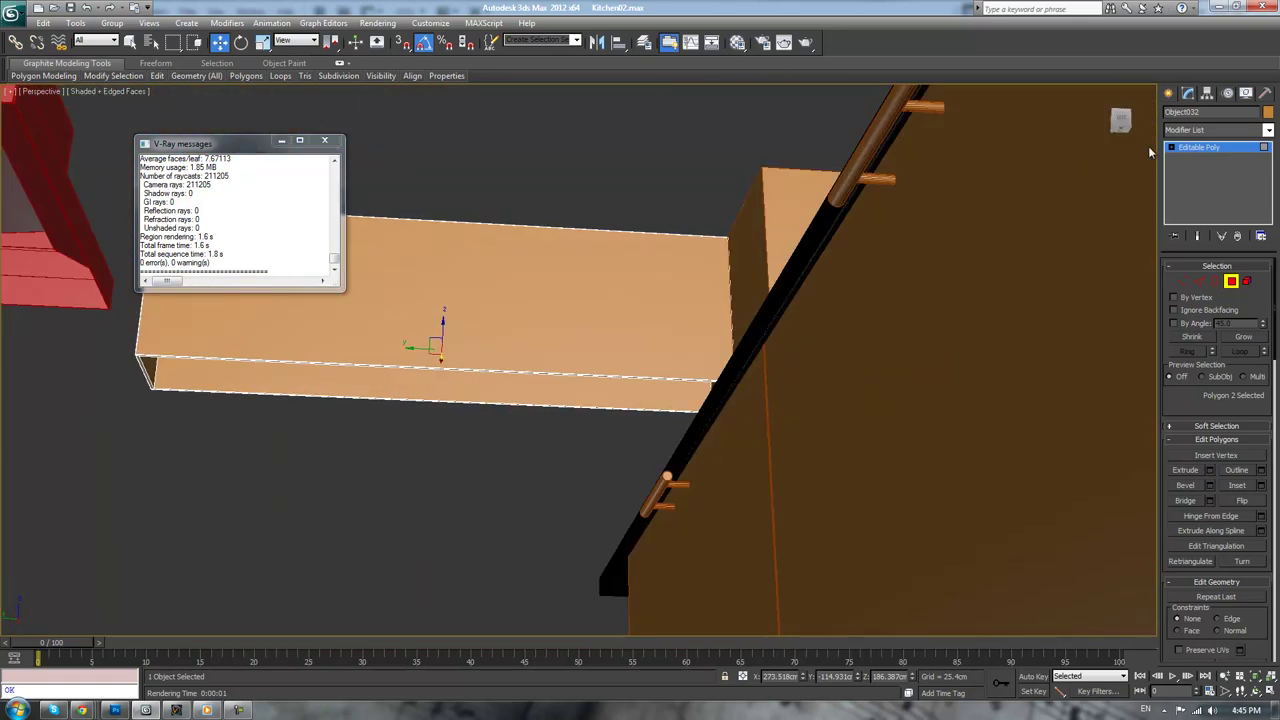
left_click(328, 141)
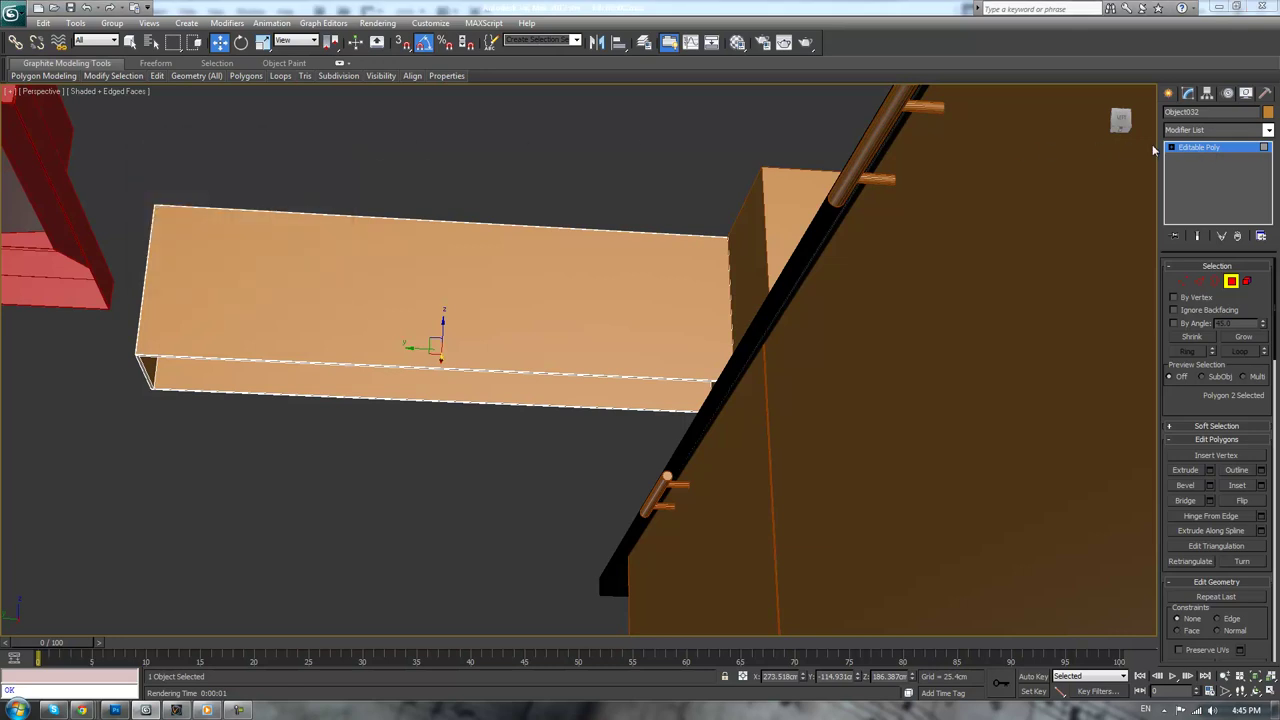
left_click(1190, 148)
left_click(595, 168)
scroll(590, 176, "down", 4)
middle_click_drag(582, 200, 568, 252, "alt")
scroll(568, 252, "up", 4)
scroll(690, 292, "down", 2)
scroll(680, 306, "up", 3)
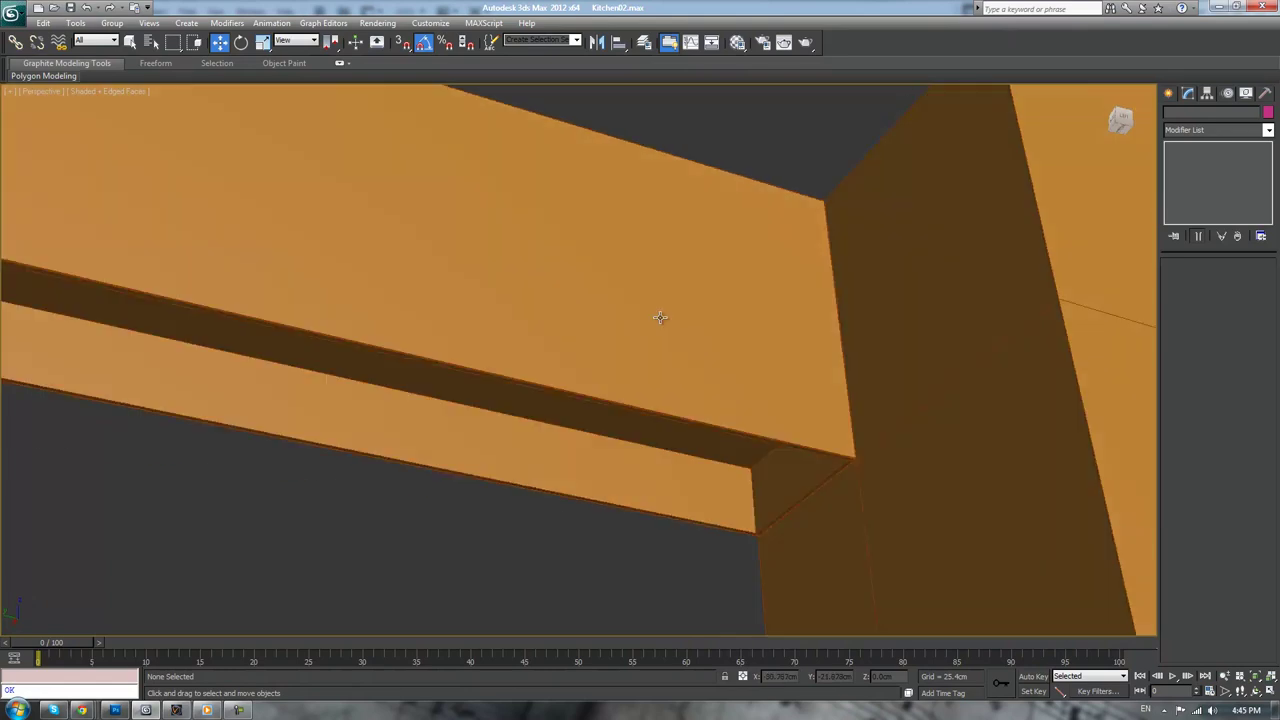
- Select all edges of the overhead box's underside recess by growing its top polygon selection and converting it to edges
left_click(724, 433)
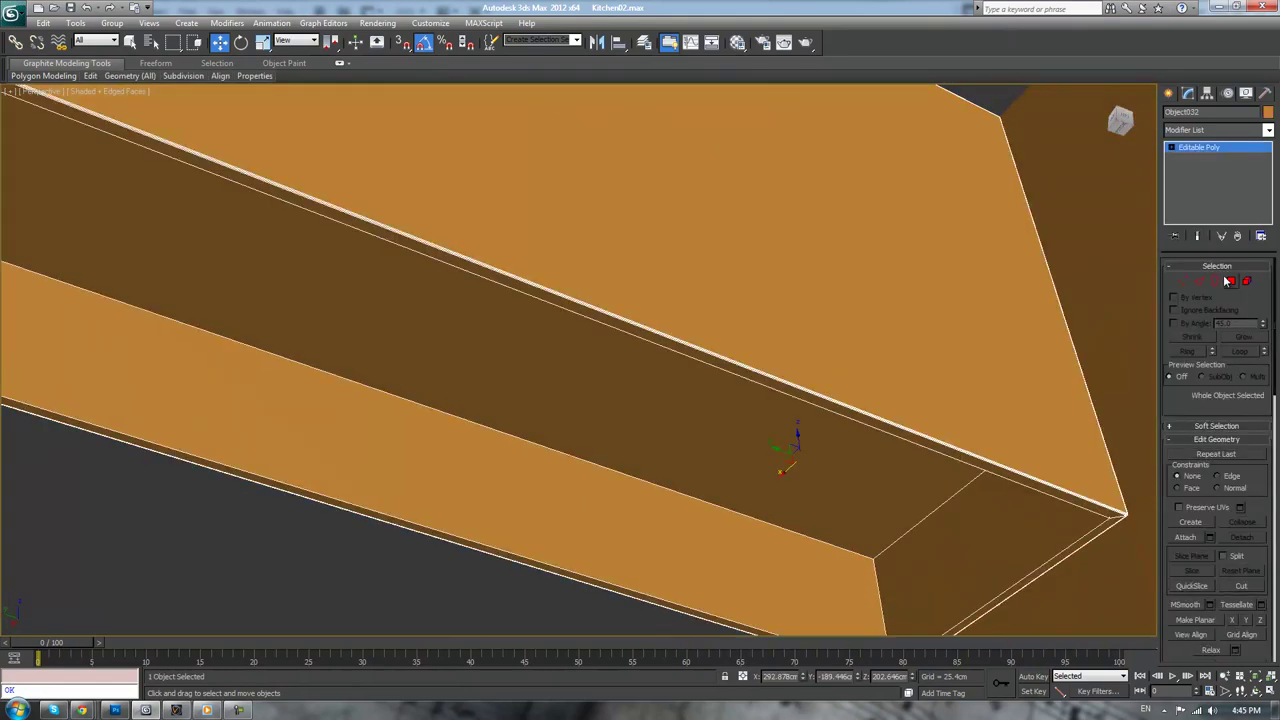
left_click(1228, 281)
left_click(837, 501)
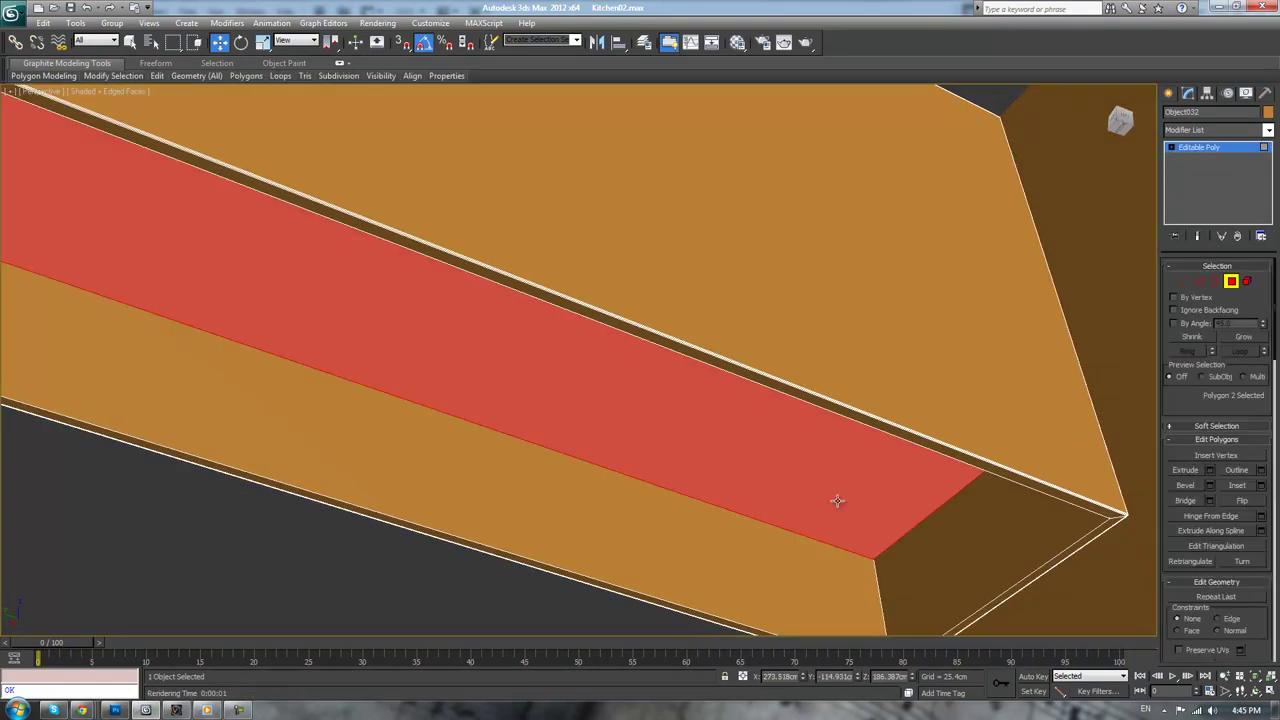
left_click(1243, 338)
left_click(1200, 282, "ctrl")
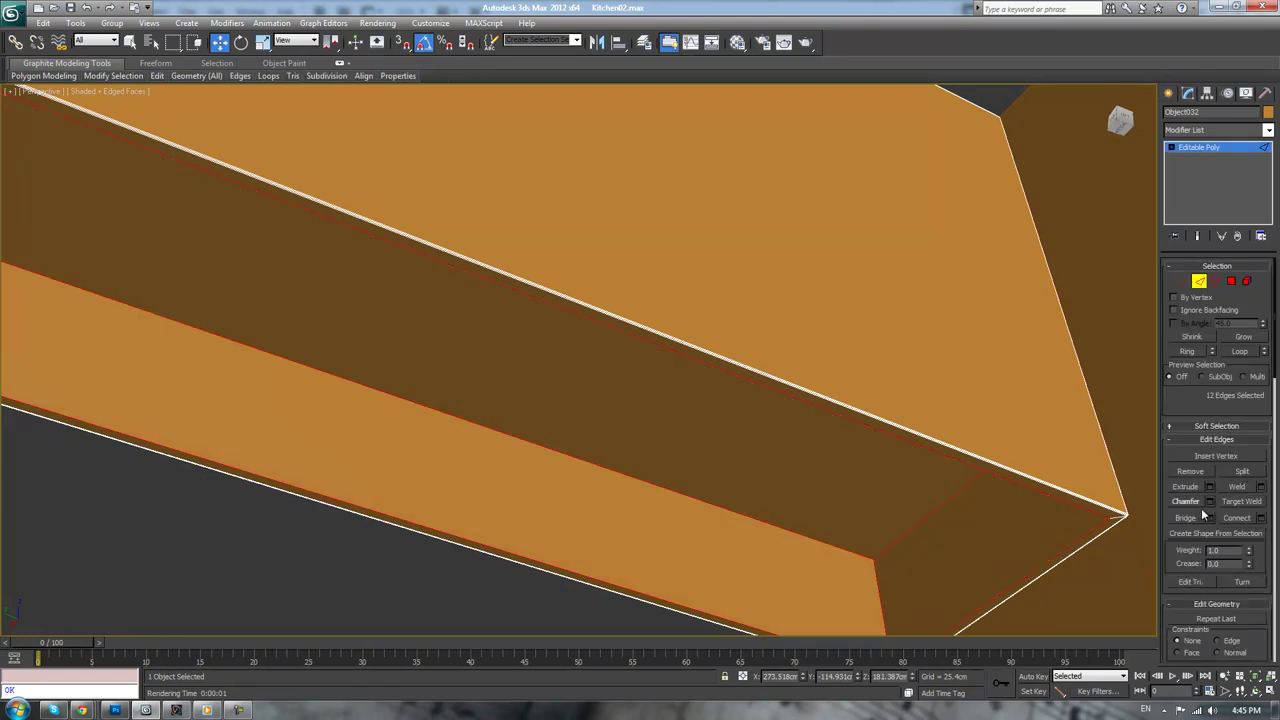
- Add the rim's diagonal corner edges to the selection and chamfer them all by 0.1 cm with 3 segments
left_click(1209, 501)
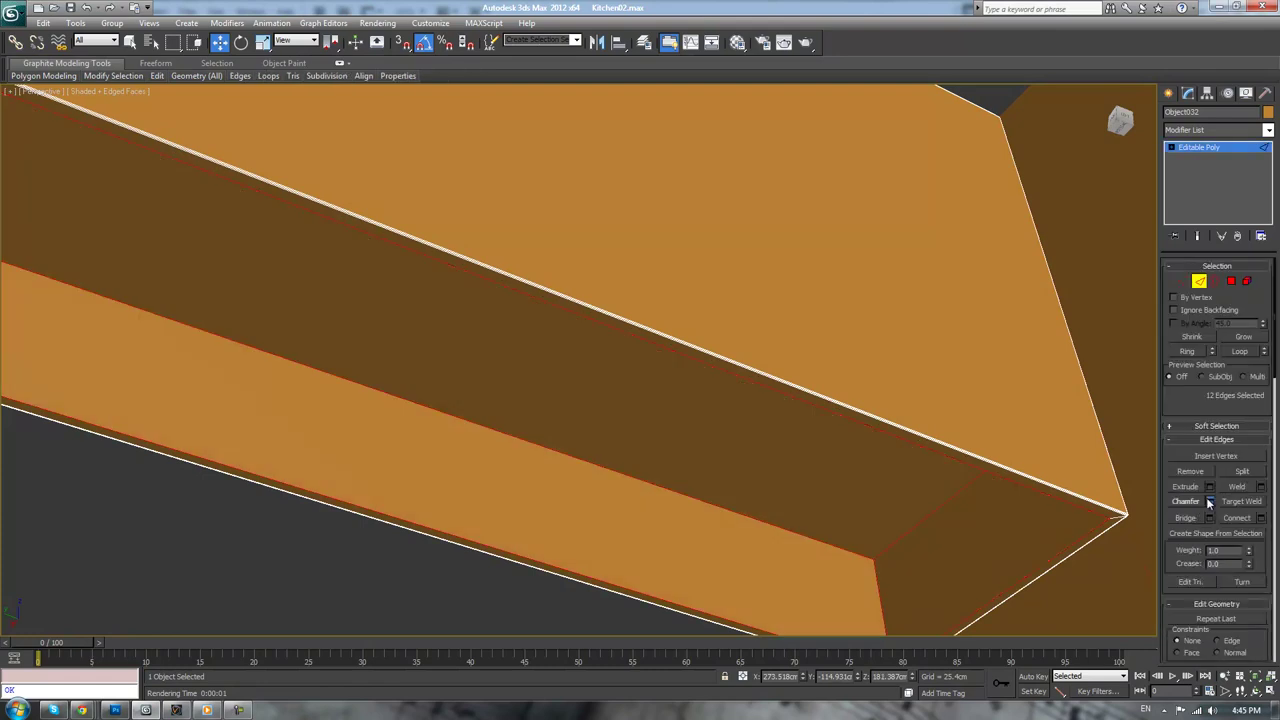
left_click(1120, 516, "ctrl")
middle_click_drag(1098, 514, 807, 444, "alt")
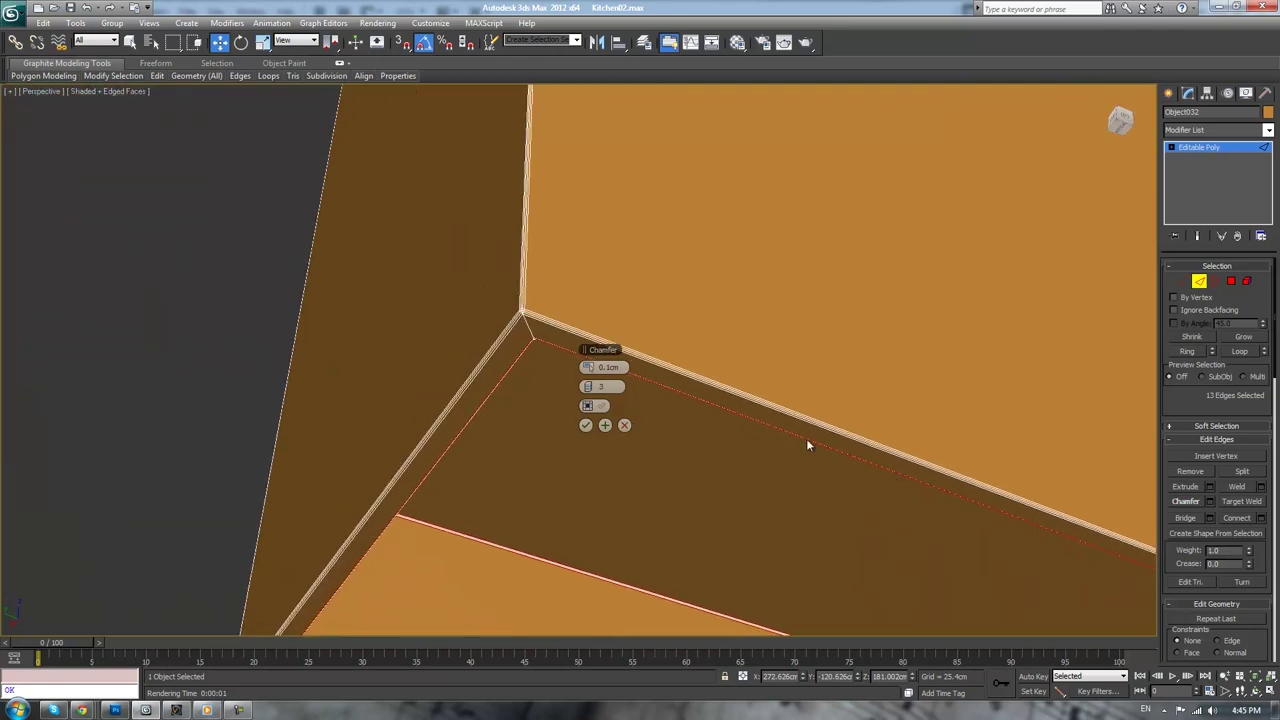
left_click(531, 331, "ctrl")
middle_click_drag(478, 540, 557, 203)
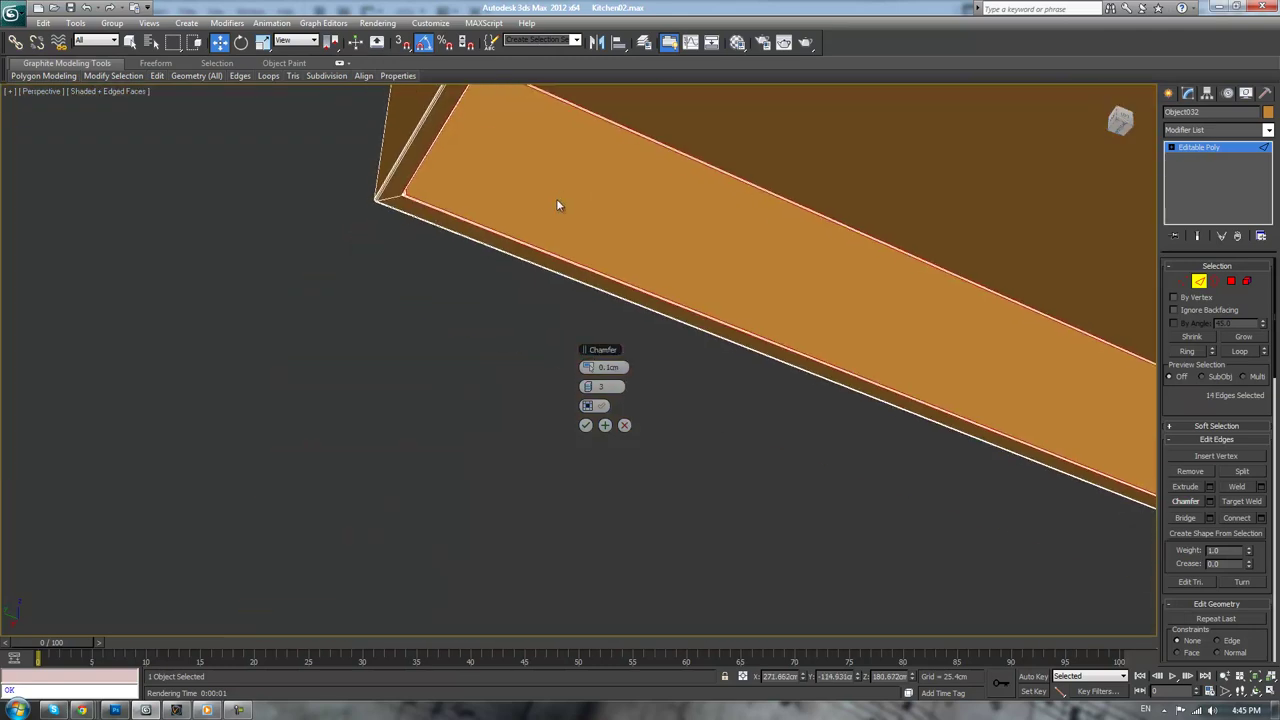
left_click(393, 198, "ctrl")
middle_click_drag(738, 209, 350, 120)
mouse_move(843, 386)
middle_mouse_down()
mouse_move(347, 245)
mouse_move(627, 378)
middle_mouse_up()
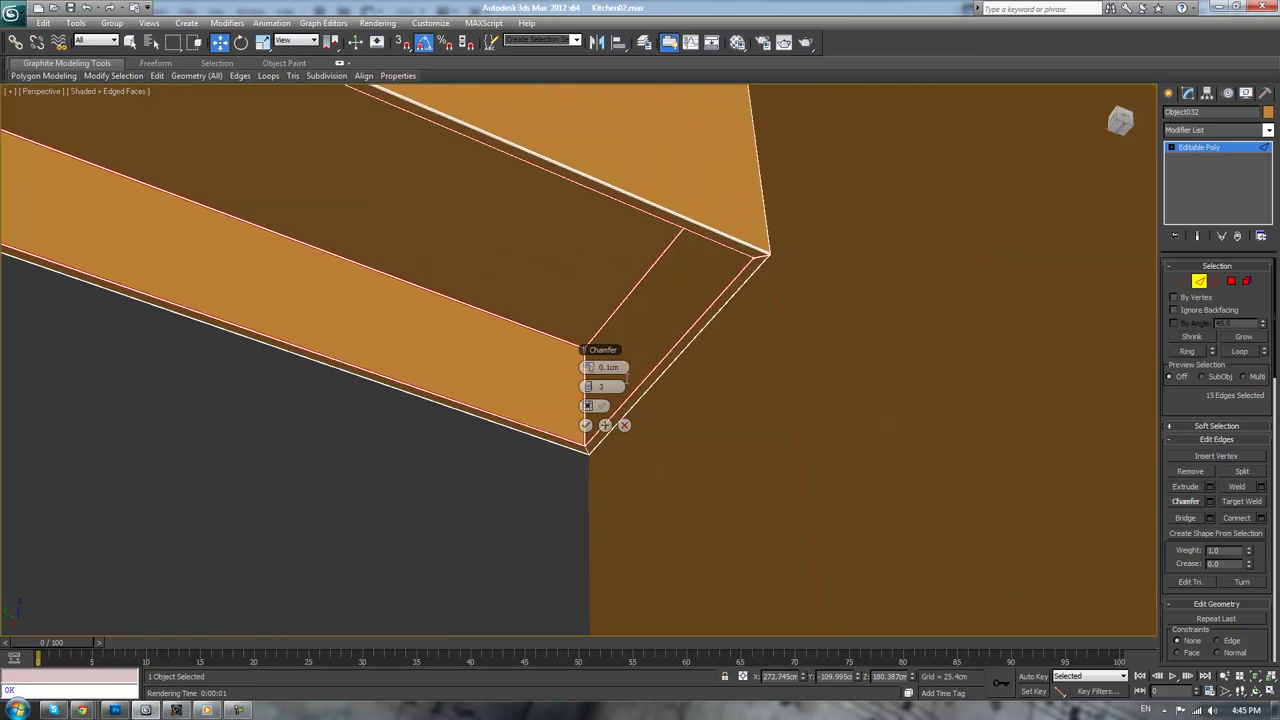
left_click(586, 425)
left_click(1207, 148)
left_click(361, 492)
scroll(362, 492, "down", 2)
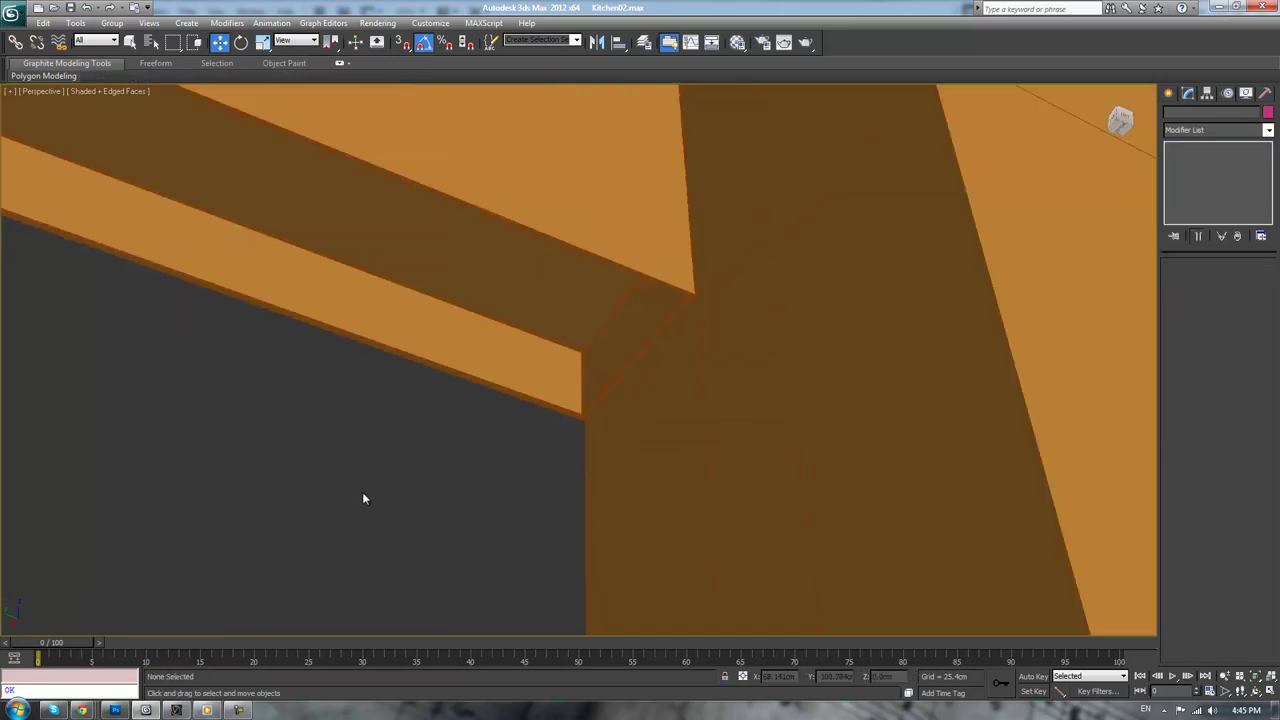
- Turn off the edged-faces display to view the overhead box's top and front in plain shading
key("F4")
scroll(381, 474, "down", 5)
middle_click_drag(373, 472, 482, 488, "alt")
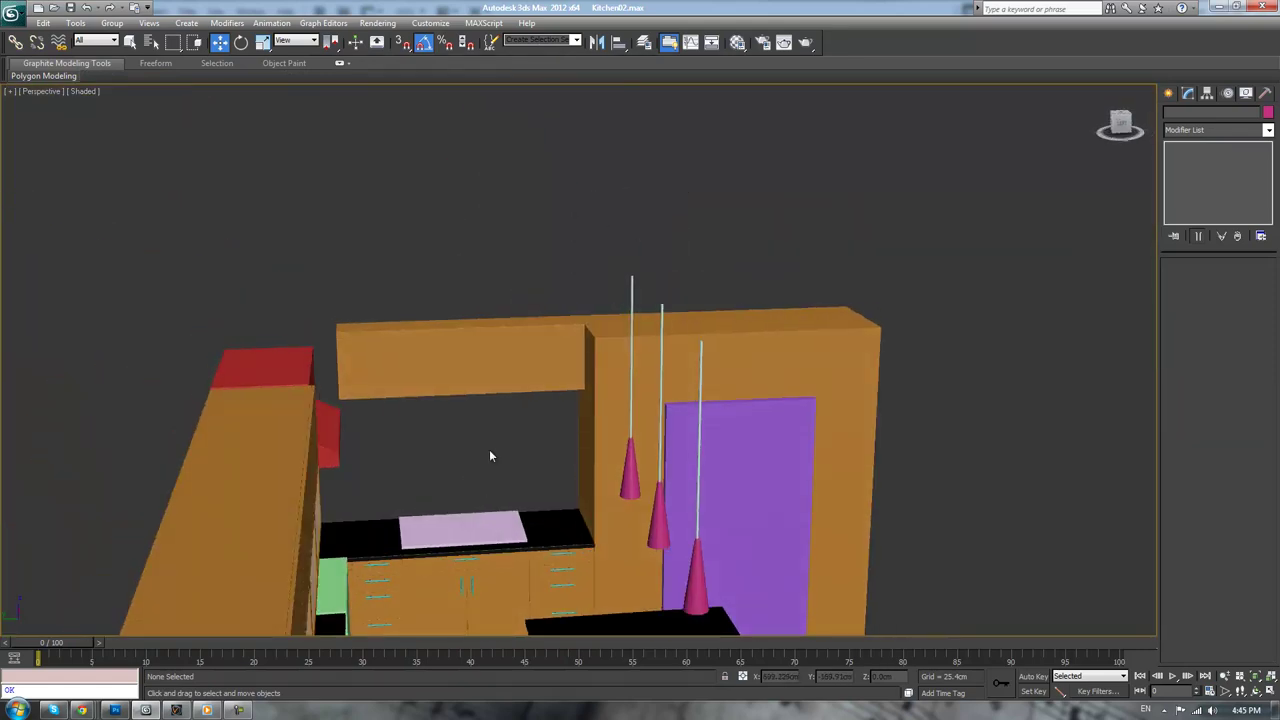
scroll(546, 348, "up", 3)
scroll(560, 340, "up", 2)
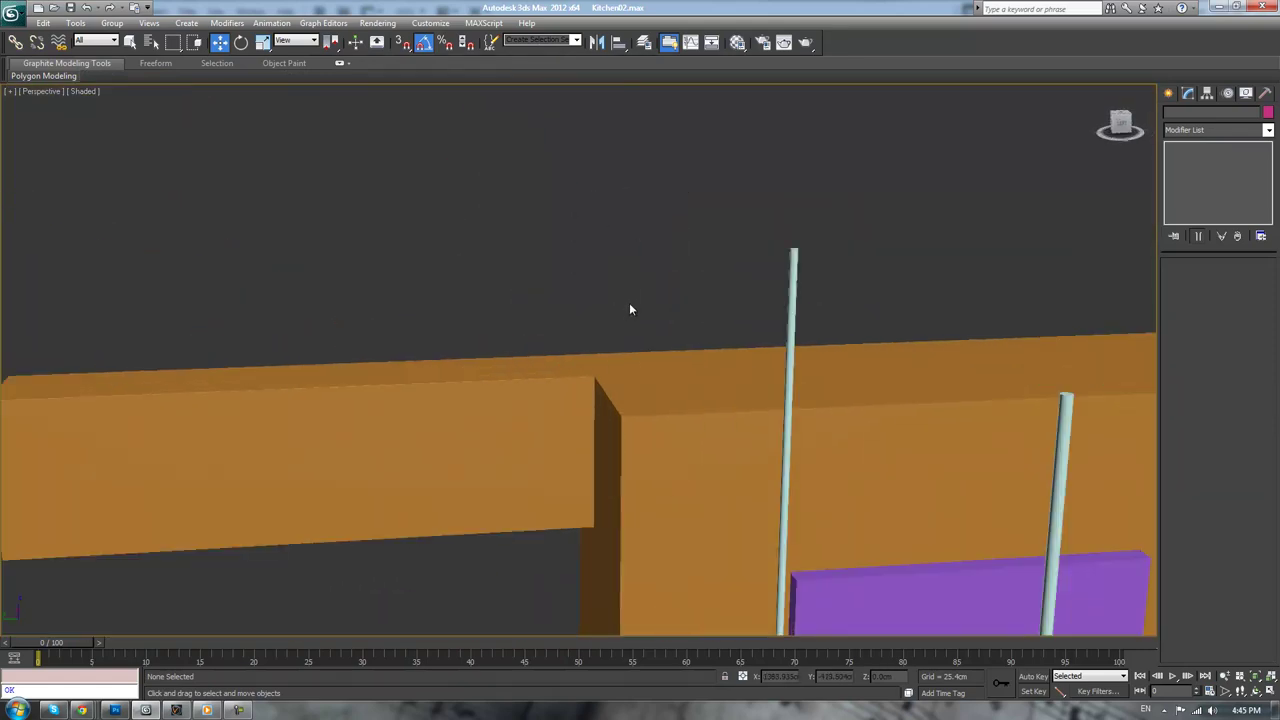
middle_click_drag(631, 309, 771, 299)
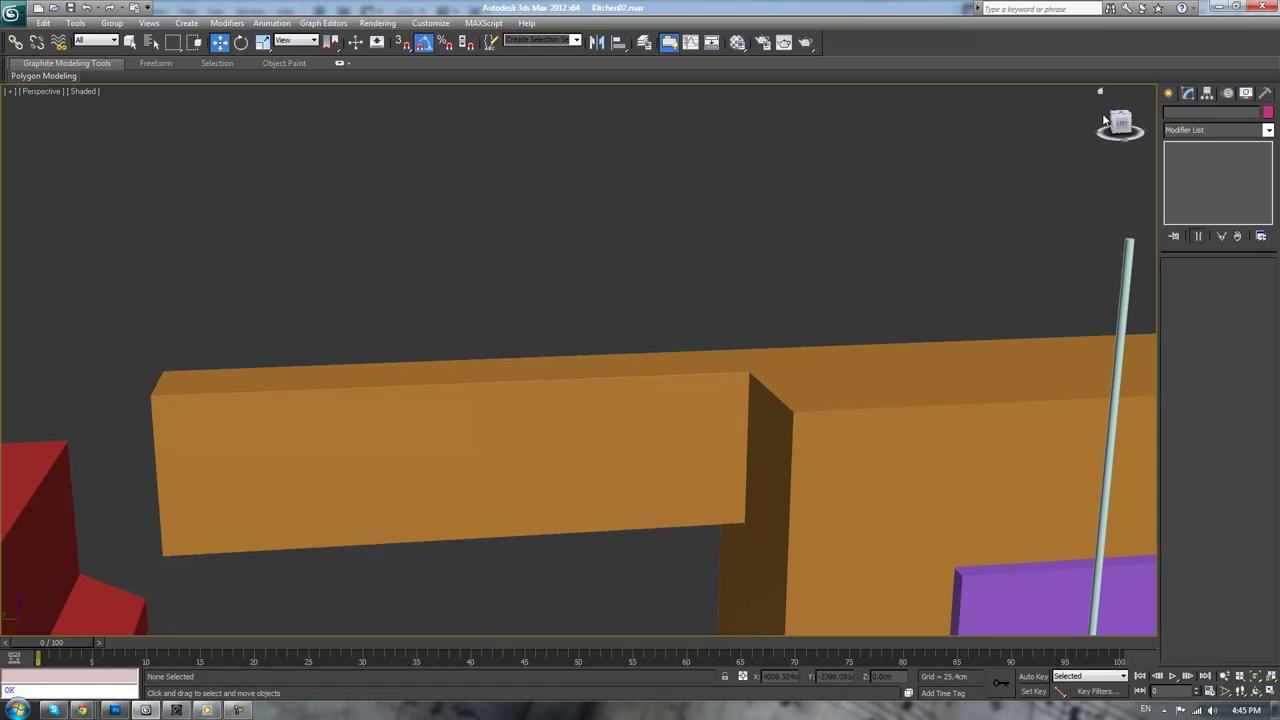
- Create two teapots on top of the overhead box, the larger one near the fridge surround and a smaller one near the hood
left_click(1169, 94)
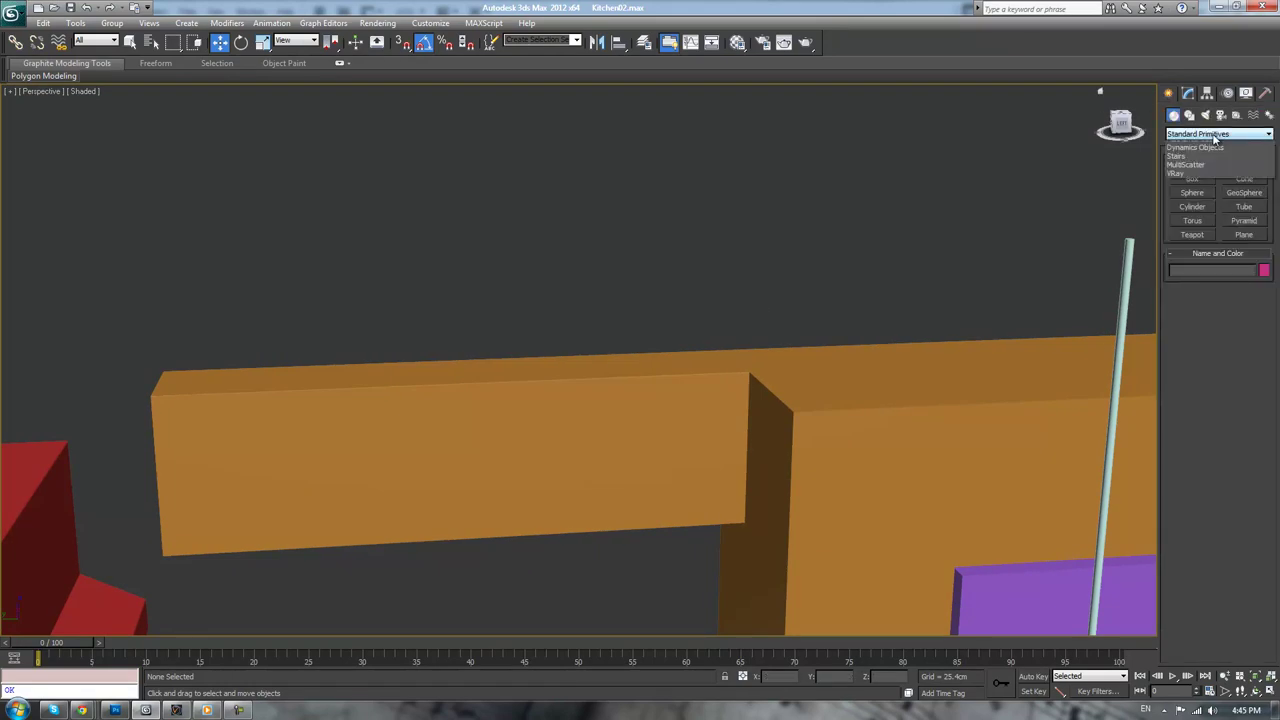
left_click(1215, 134)
left_click(1209, 149)
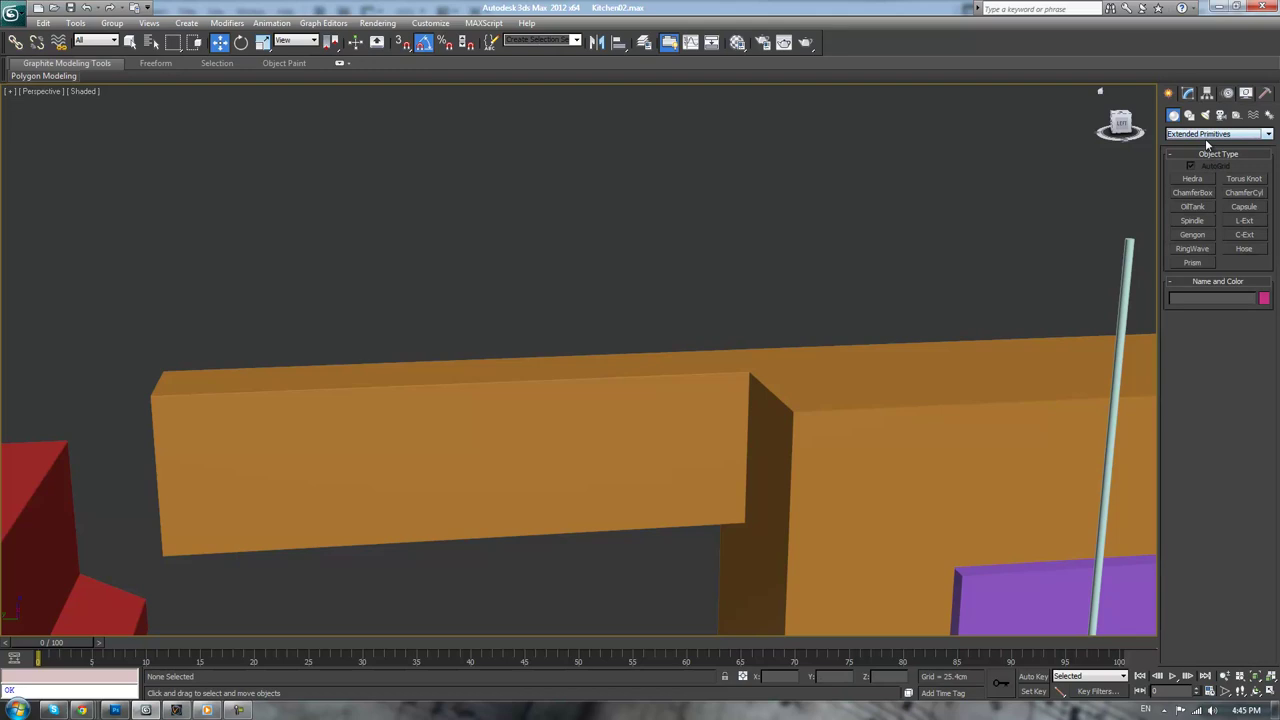
left_click(1207, 134)
left_click(1207, 146)
left_click(1192, 234)
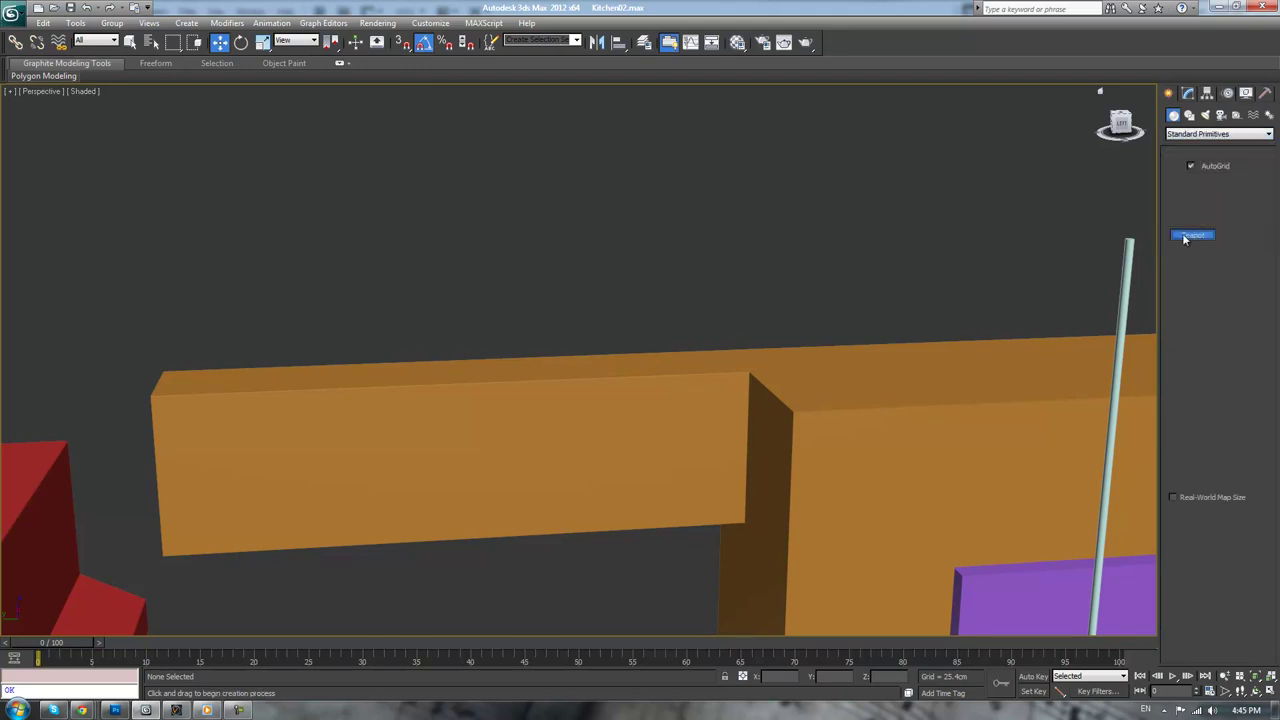
left_click_drag(620, 362, 500, 362)
left_click_drag(369, 376, 357, 400)
- Rotate the teapots about the vertical axis so both spouts point along the length of the overhead box
key("e")
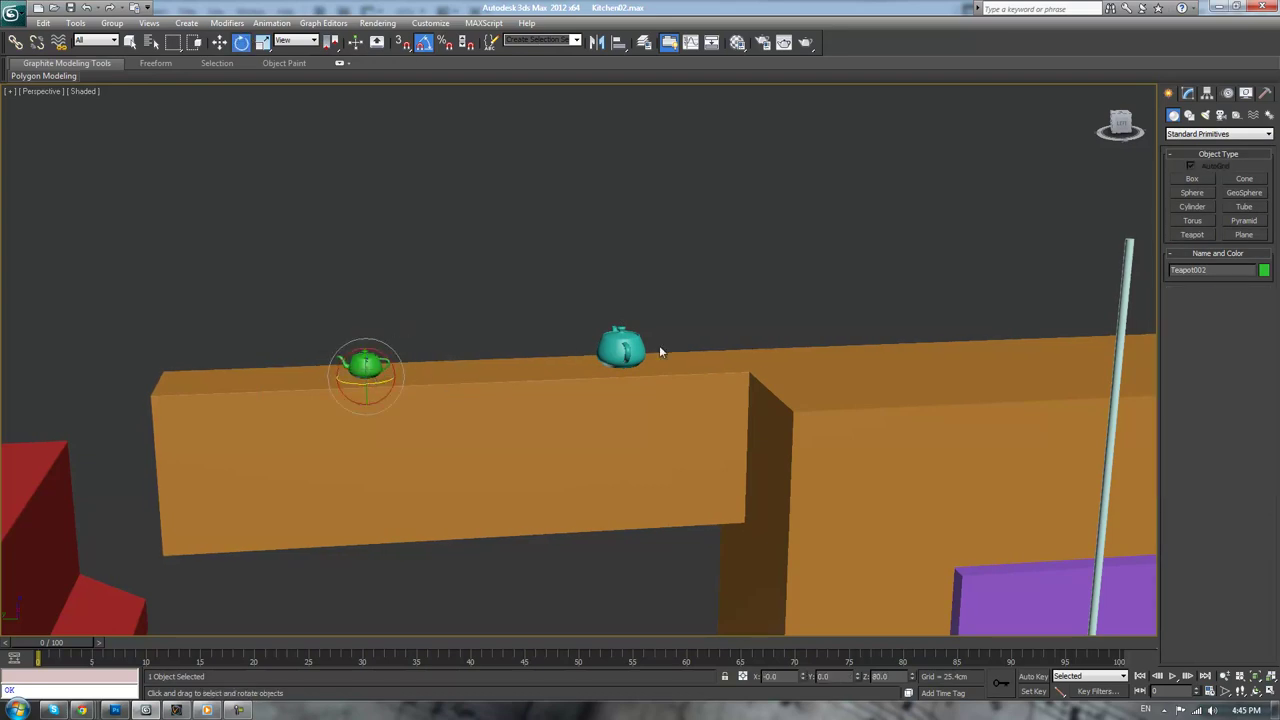
left_click(614, 364)
left_click_drag(611, 372, 662, 370)
left_click(675, 270)
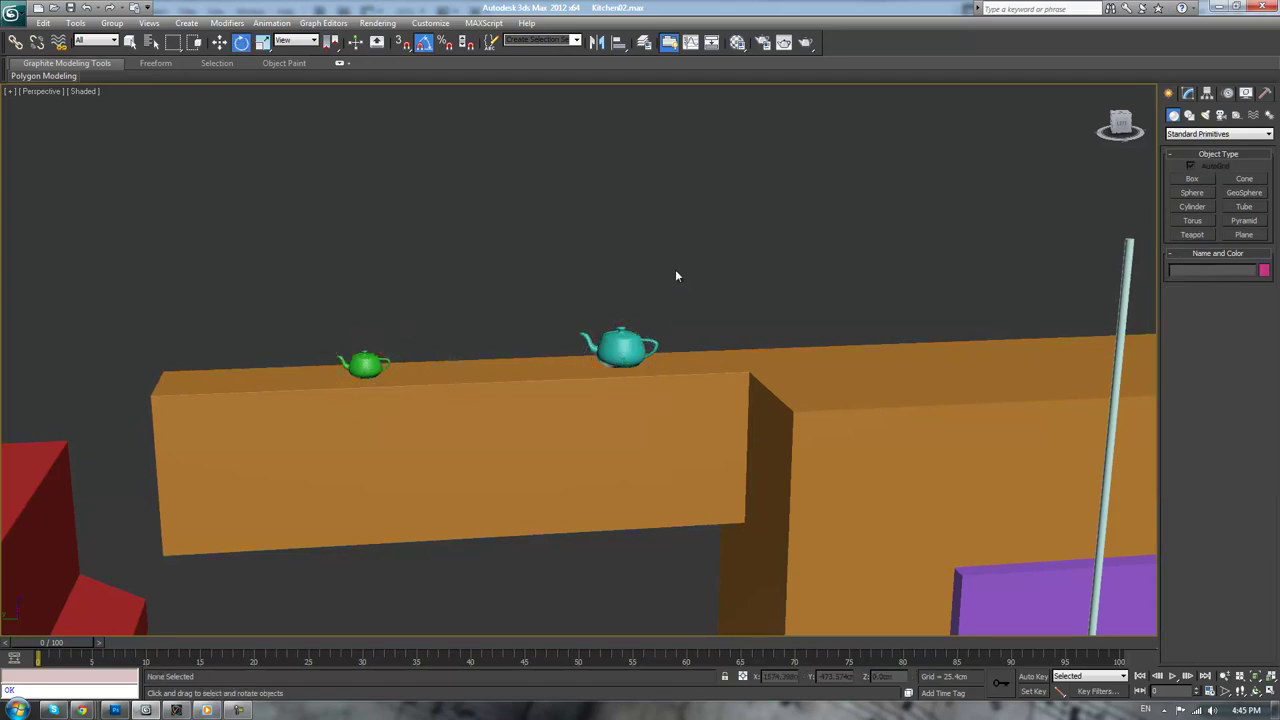
- Review the kitchen from several angles, examining the sink wall, the Box008 surround and the upper and tall cabinets
scroll(672, 298, "down", 5)
middle_click_drag(671, 299, 660, 328, "alt")
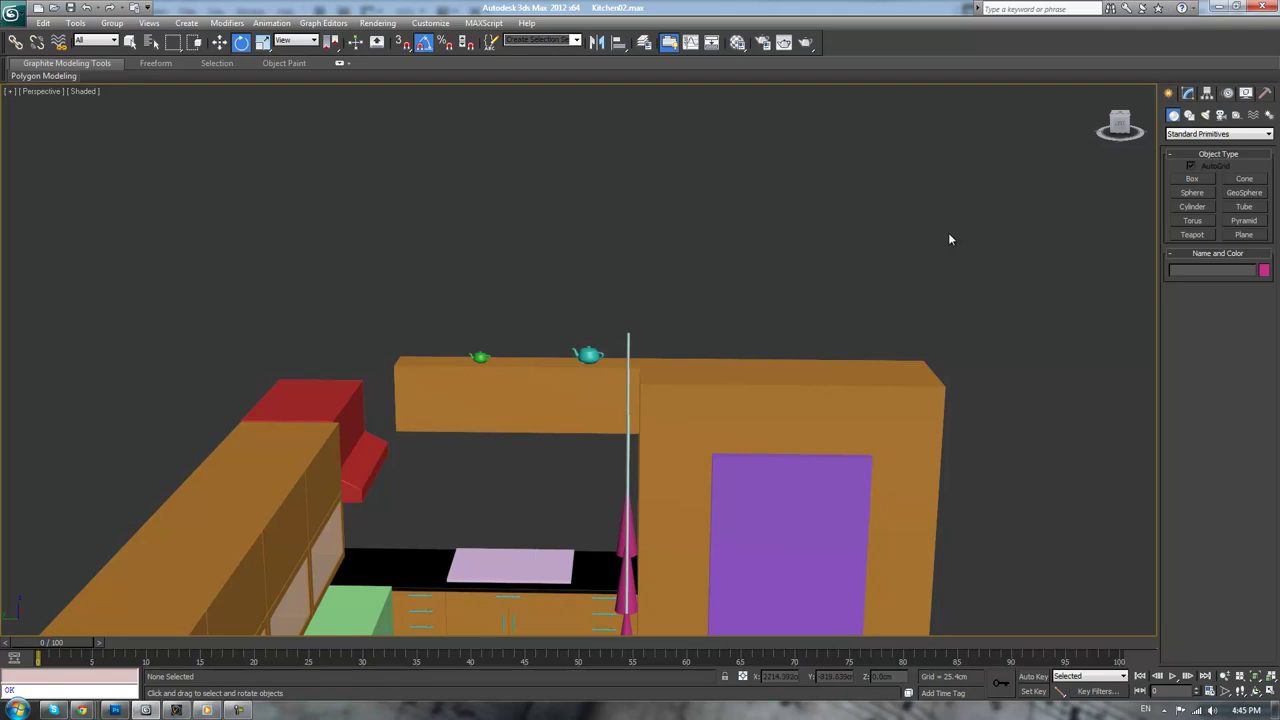
middle_click_drag(951, 237, 951, 263, "alt")
scroll(951, 263, "up", 3)
middle_click_drag(1016, 397, 1019, 381)
scroll(577, 302, "up", 3)
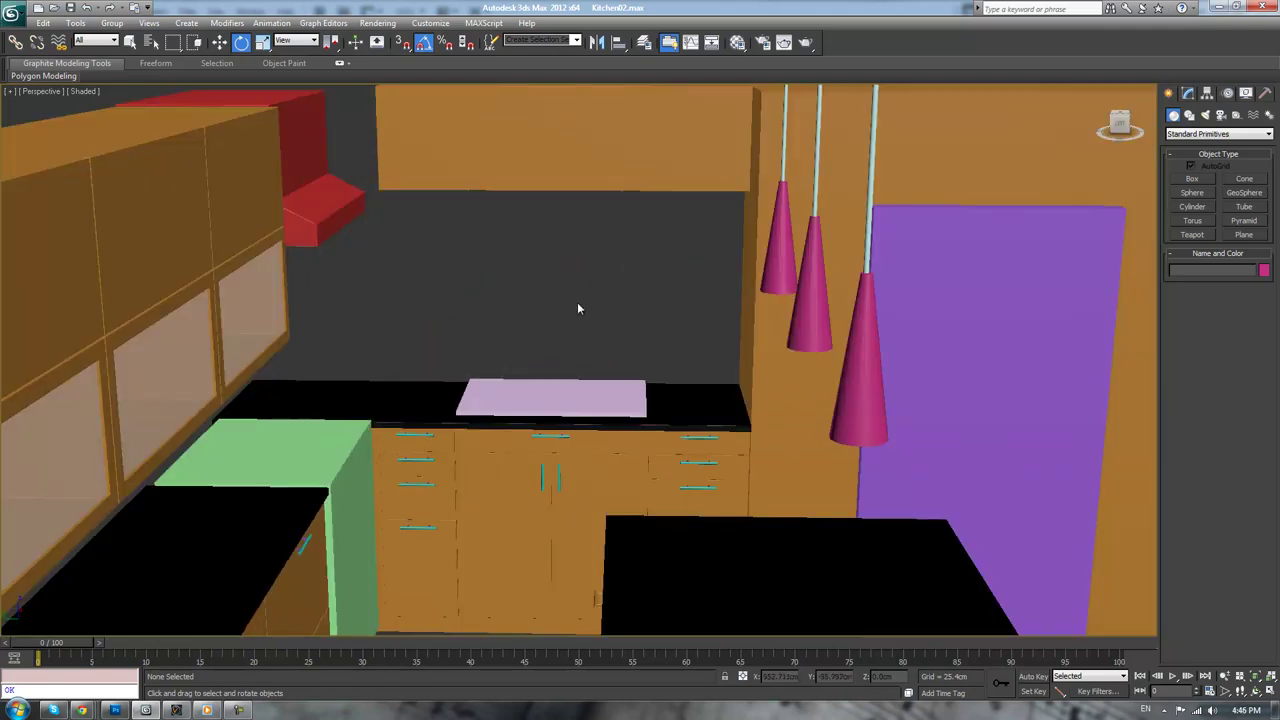
left_click(900, 180)
left_click(632, 285)
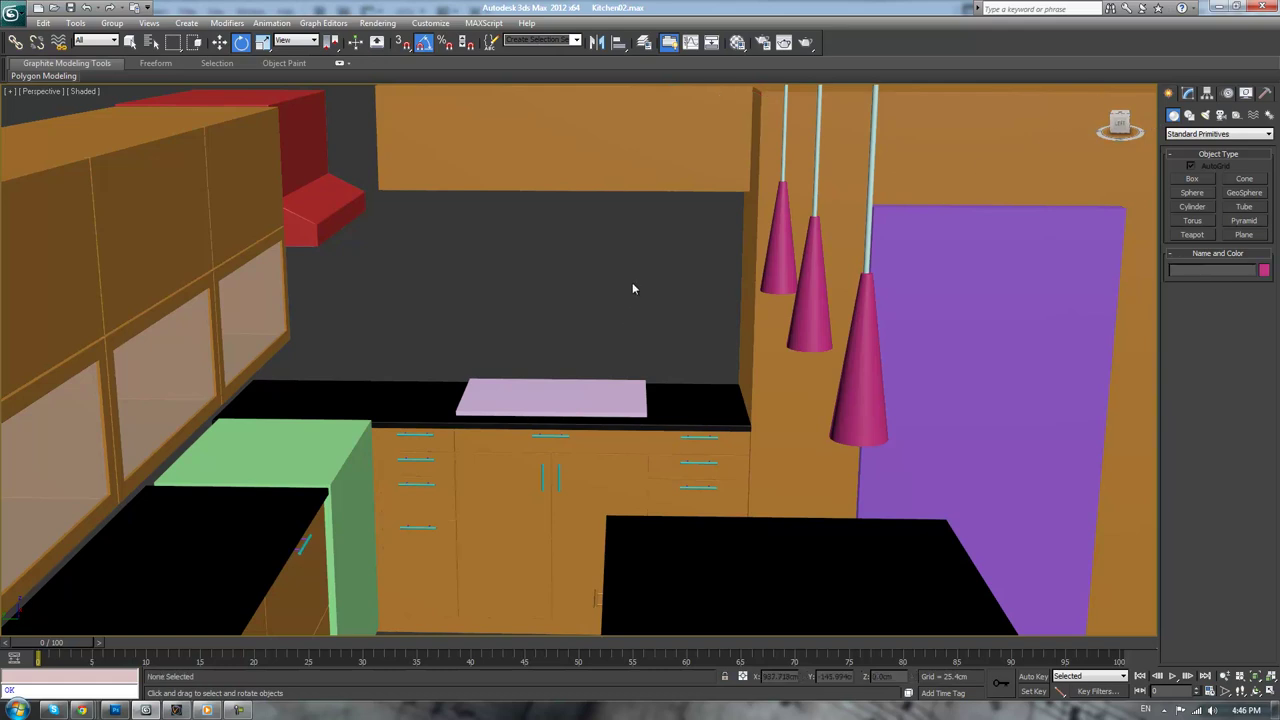
scroll(508, 343, "down", 3)
left_click(836, 271)
middle_click_drag(1007, 249, 977, 255)
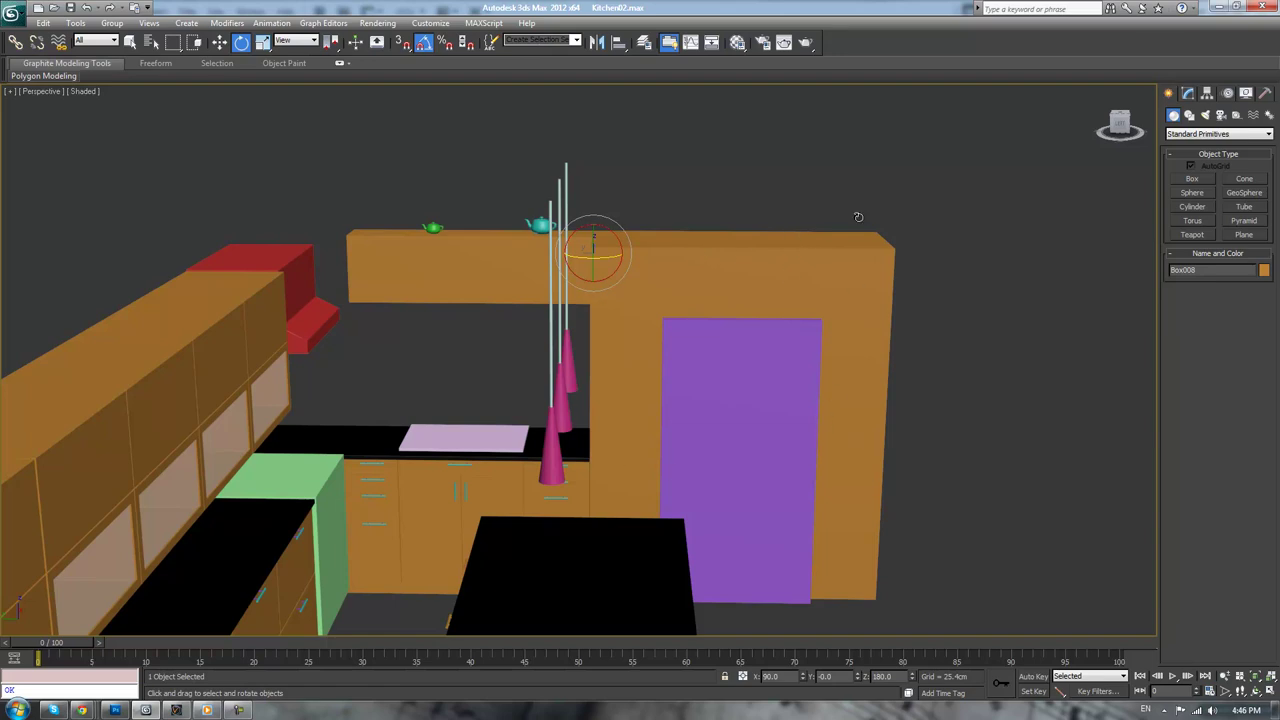
scroll(832, 194, "down", 4)
middle_click_drag(832, 194, 771, 238, "alt")
scroll(768, 237, "up", 2)
middle_click_drag(197, 238, 306, 223)
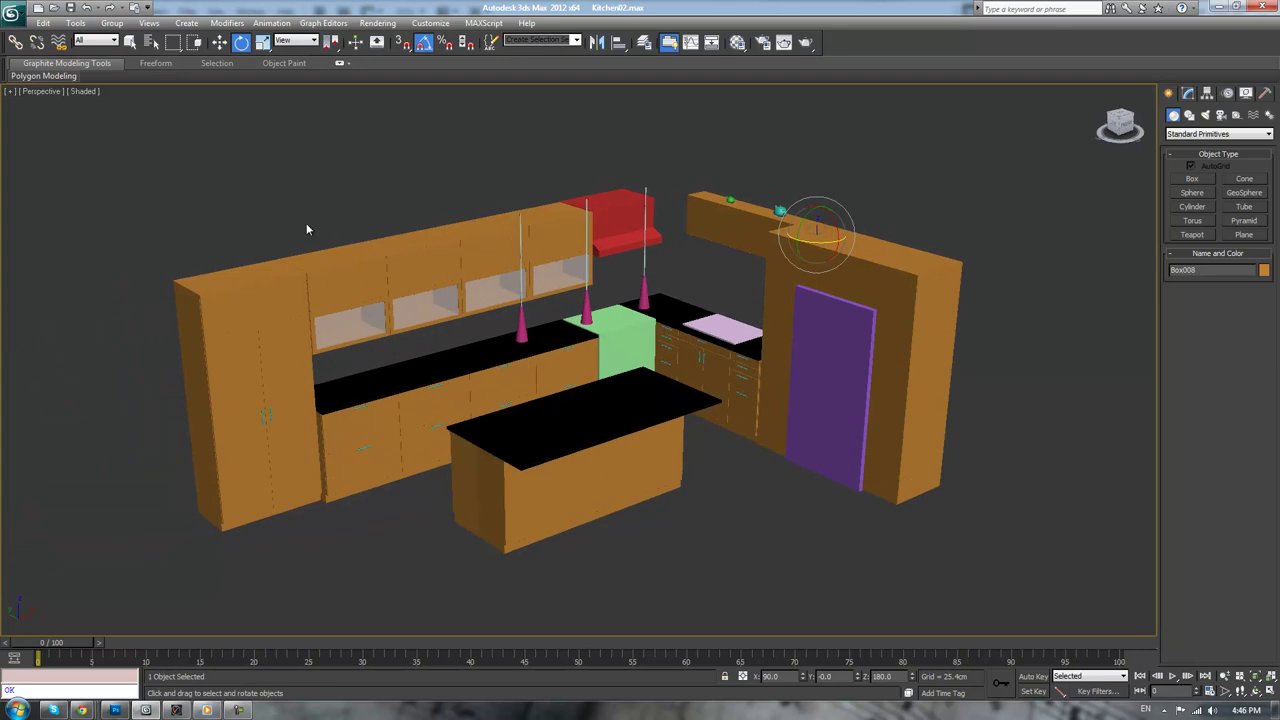
scroll(306, 223, "up", 2)
scroll(240, 168, "down", 1)
middle_click_drag(237, 166, 388, 187)
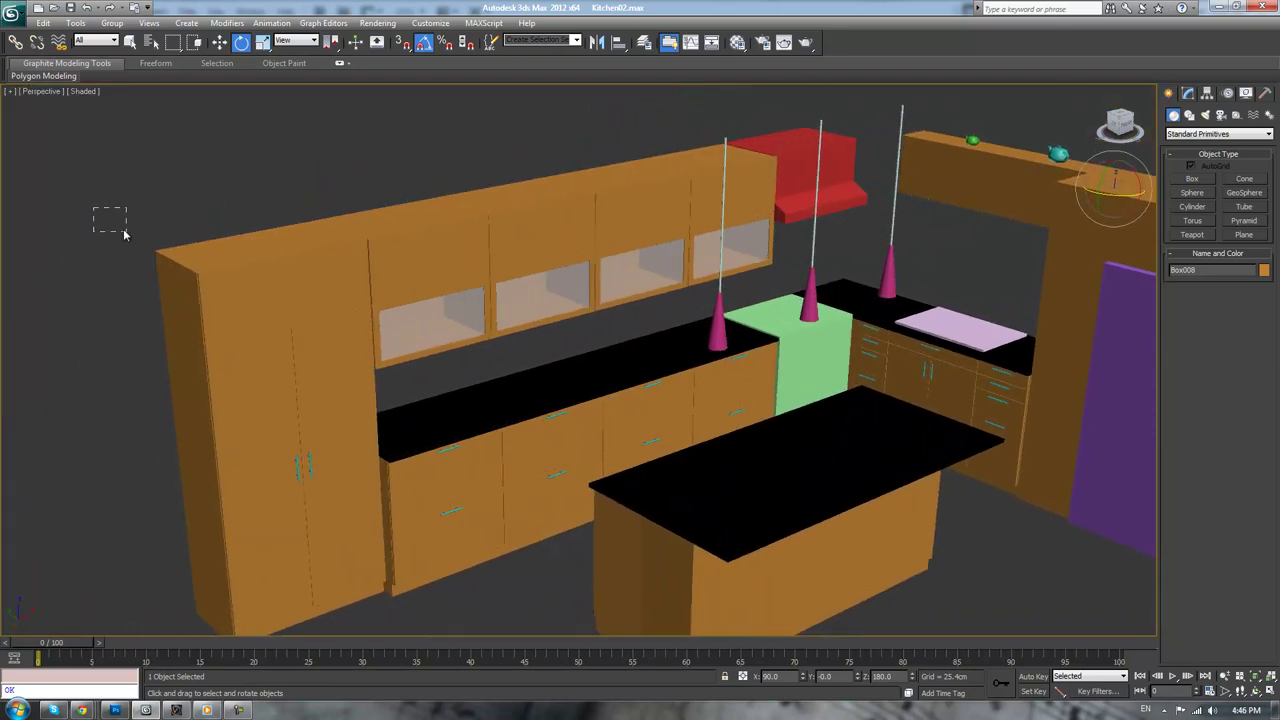
- Show edged faces and clone the tall two-door cabinet with its top unit as one Copy beside the island
left_click_drag(277, 303, 283, 304)
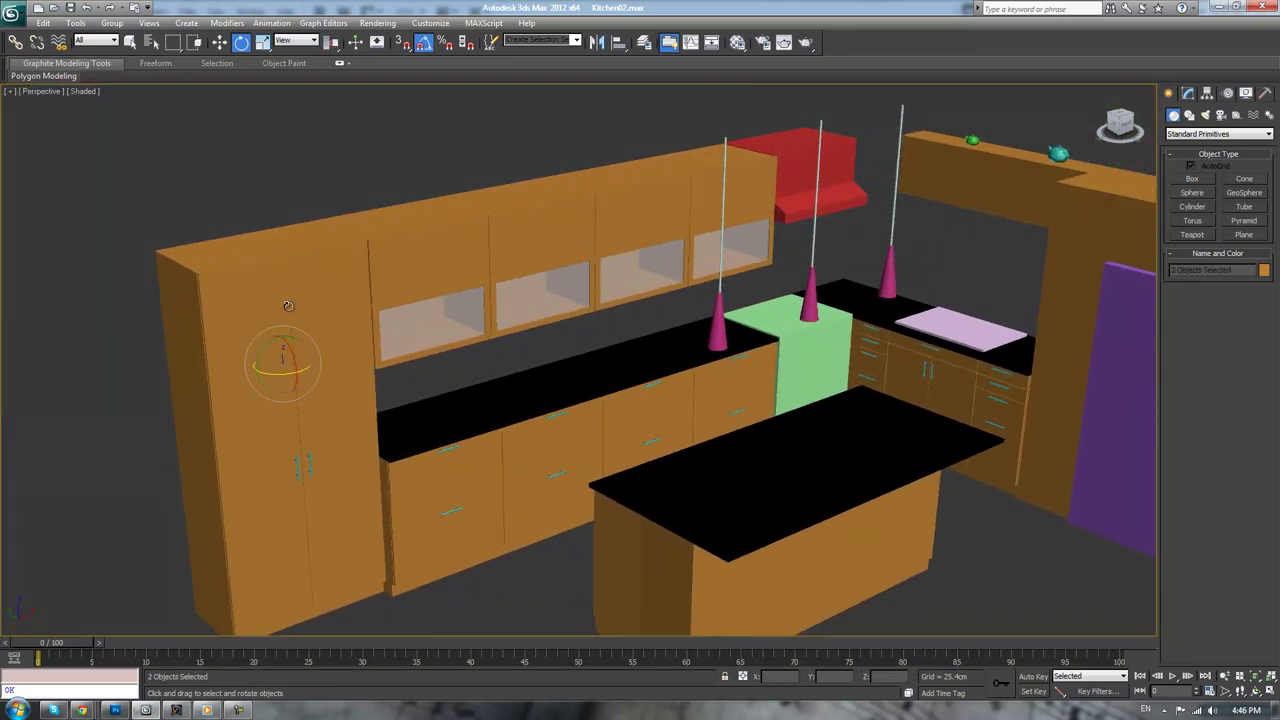
key("w")
middle_click_drag(321, 372, 355, 383, "alt")
key("F4")
scroll(370, 410, "down", 2)
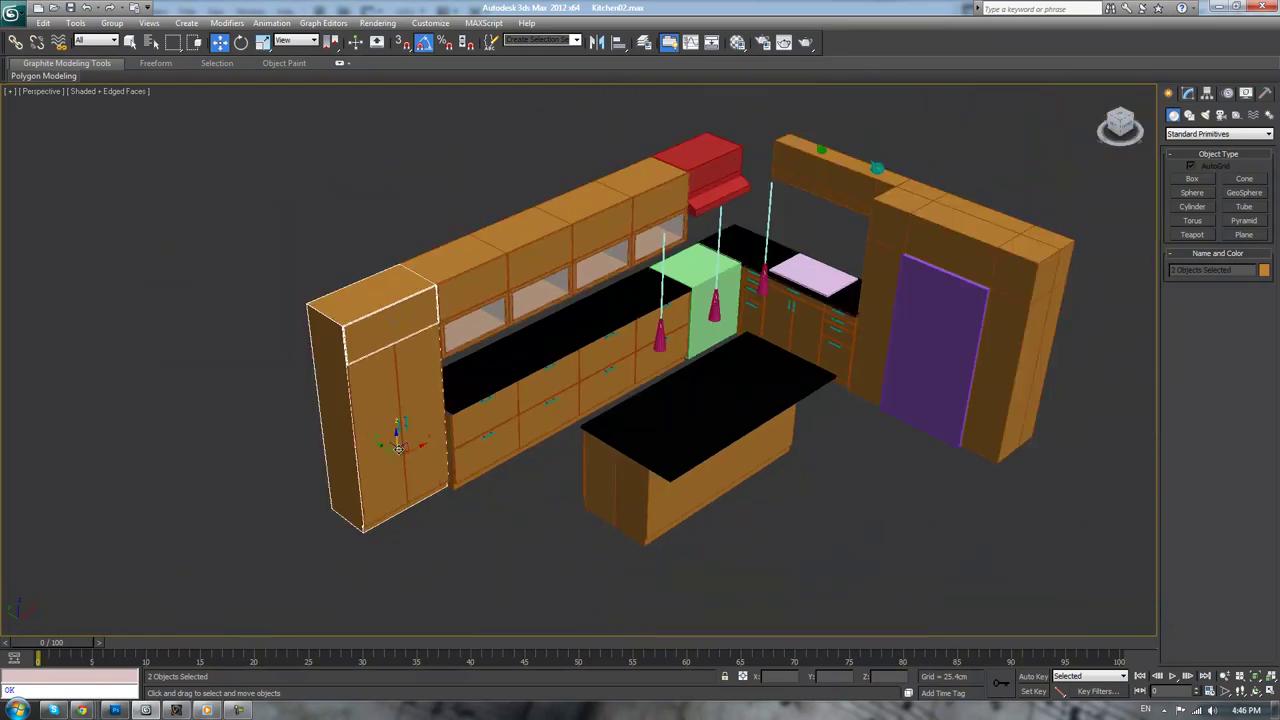
mouse_move(400, 447)
left_mouse_down("shift")
mouse_move(837, 449)
mouse_move(762, 468)
left_mouse_up("shift")
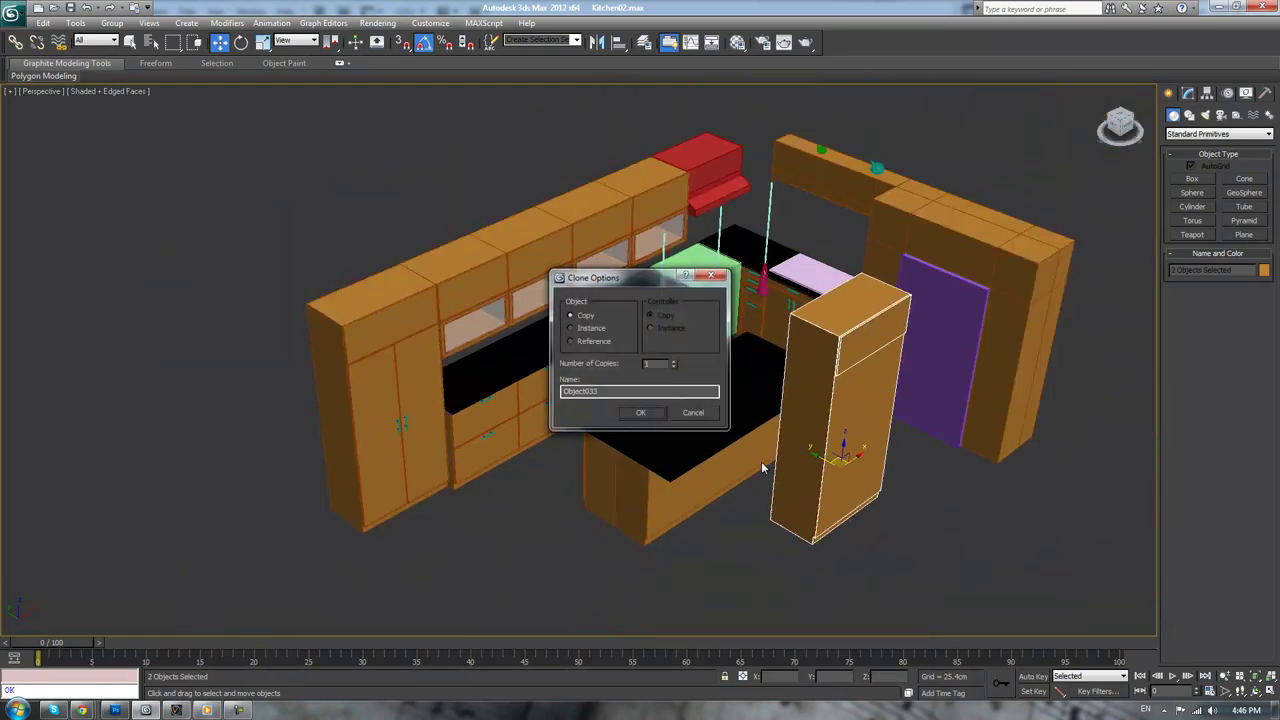
left_click(656, 413)
- Rotate the copied tall cabinet and its top unit -90 degrees about the Z axis
mouse_move(656, 413)
middle_mouse_down("alt")
mouse_move(726, 409)
mouse_move(760, 424)
middle_mouse_up("alt")
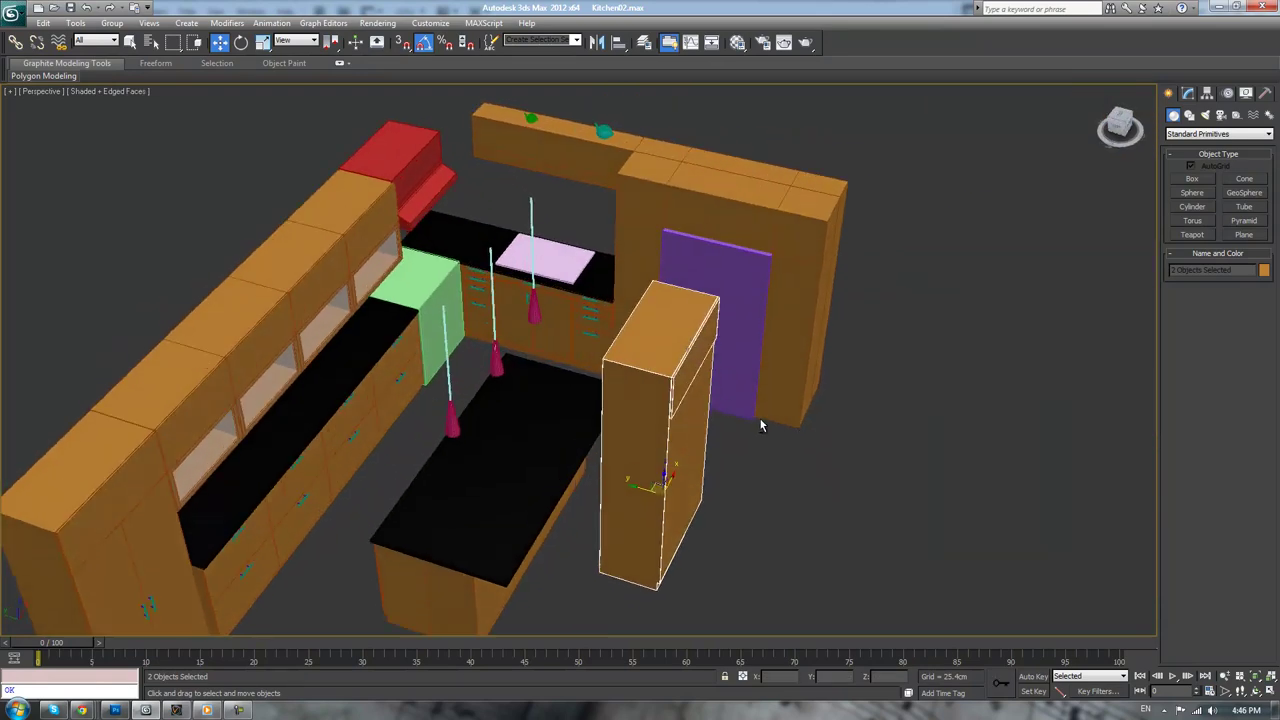
key("e")
left_click_drag(683, 418, 625, 422)
left_click(858, 338)
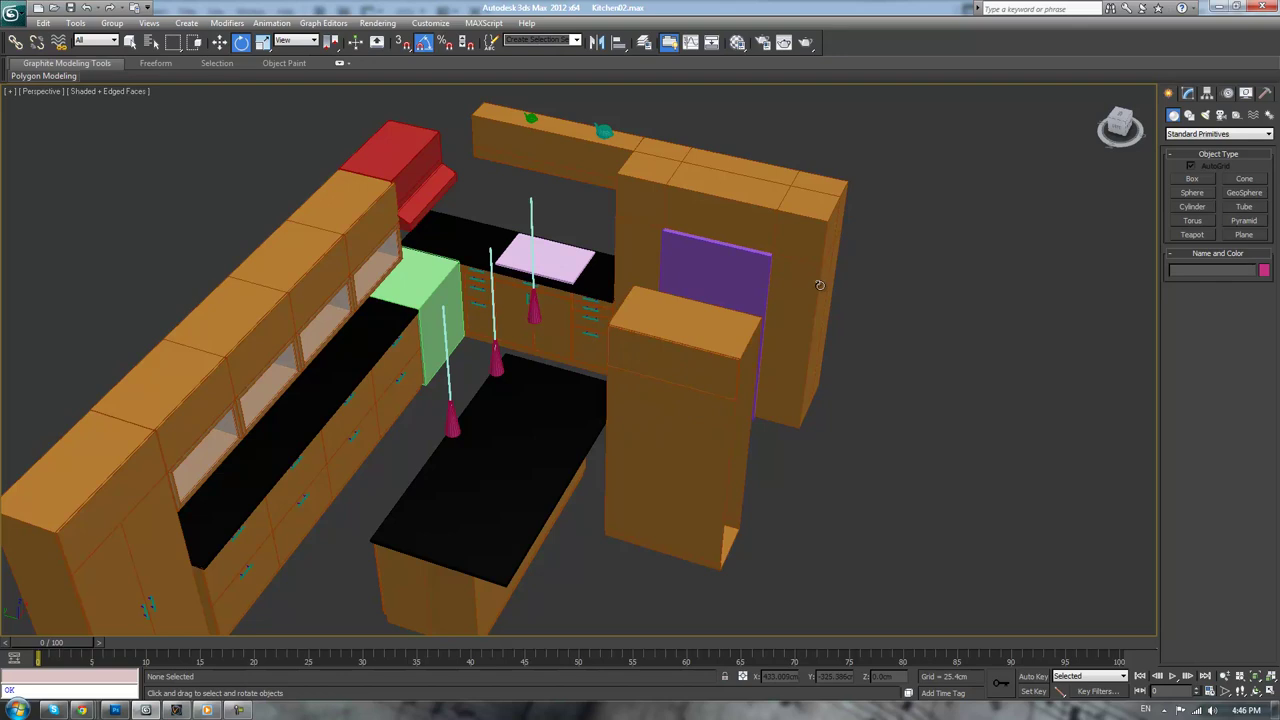
- Delete Box008, the surround around the purple box, and select both parts of the rotated cabinet copy
left_click(819, 285)
key("Delete")
left_click(740, 371)
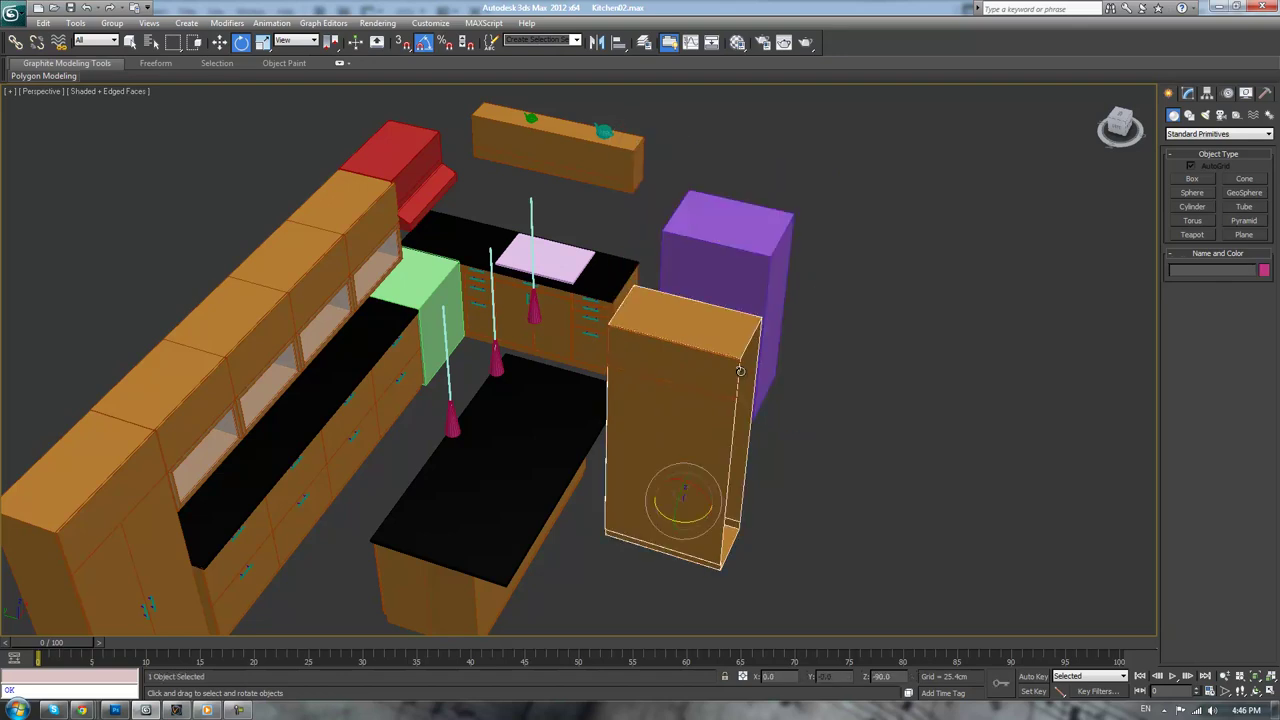
left_click(727, 381, "ctrl")
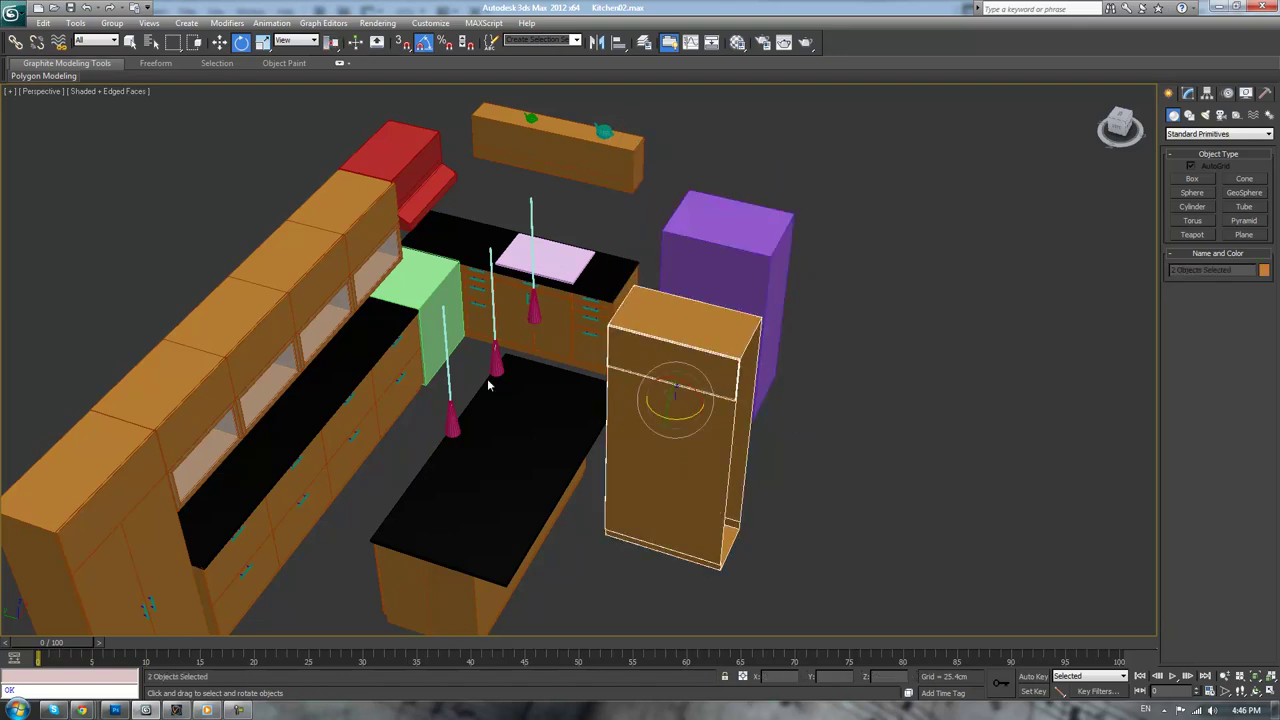
- Cap the open side of the original tall cabinet, Object029, facing the countertop, and convert its border selection to edges
middle_click_drag(489, 385, 705, 237, "alt")
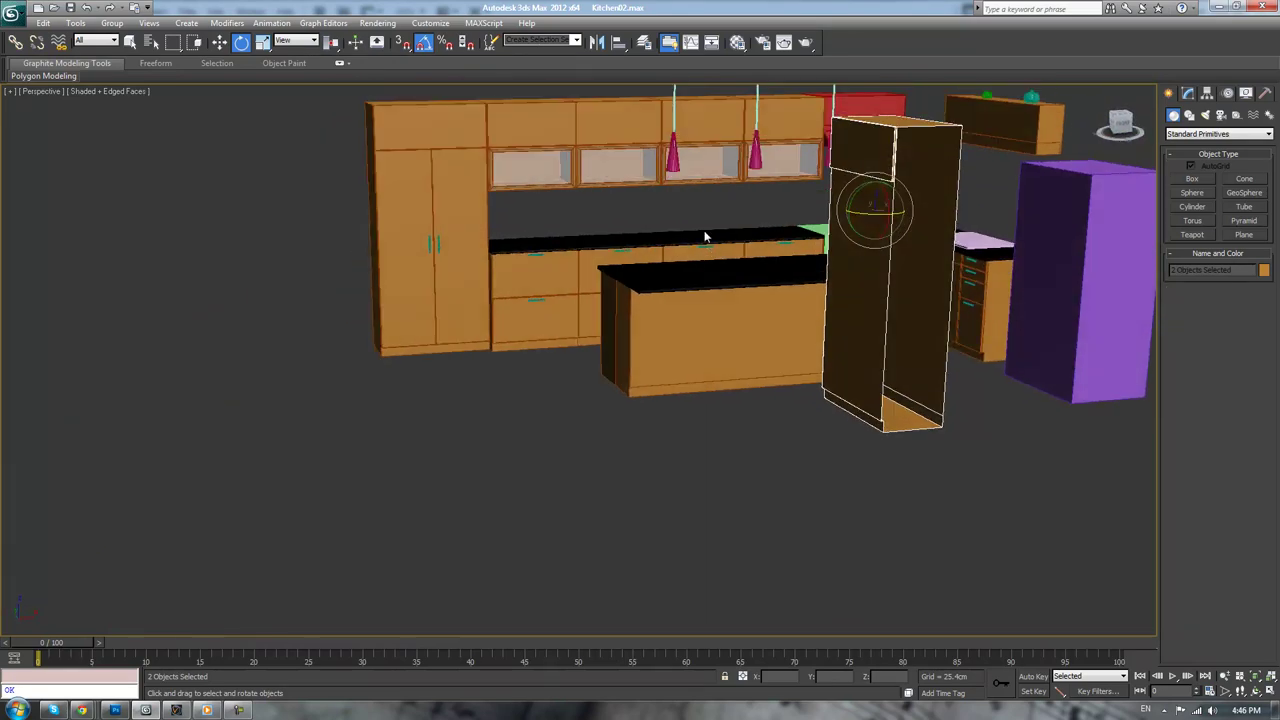
middle_click_drag(540, 192, 584, 287)
scroll(480, 165, "up", 6)
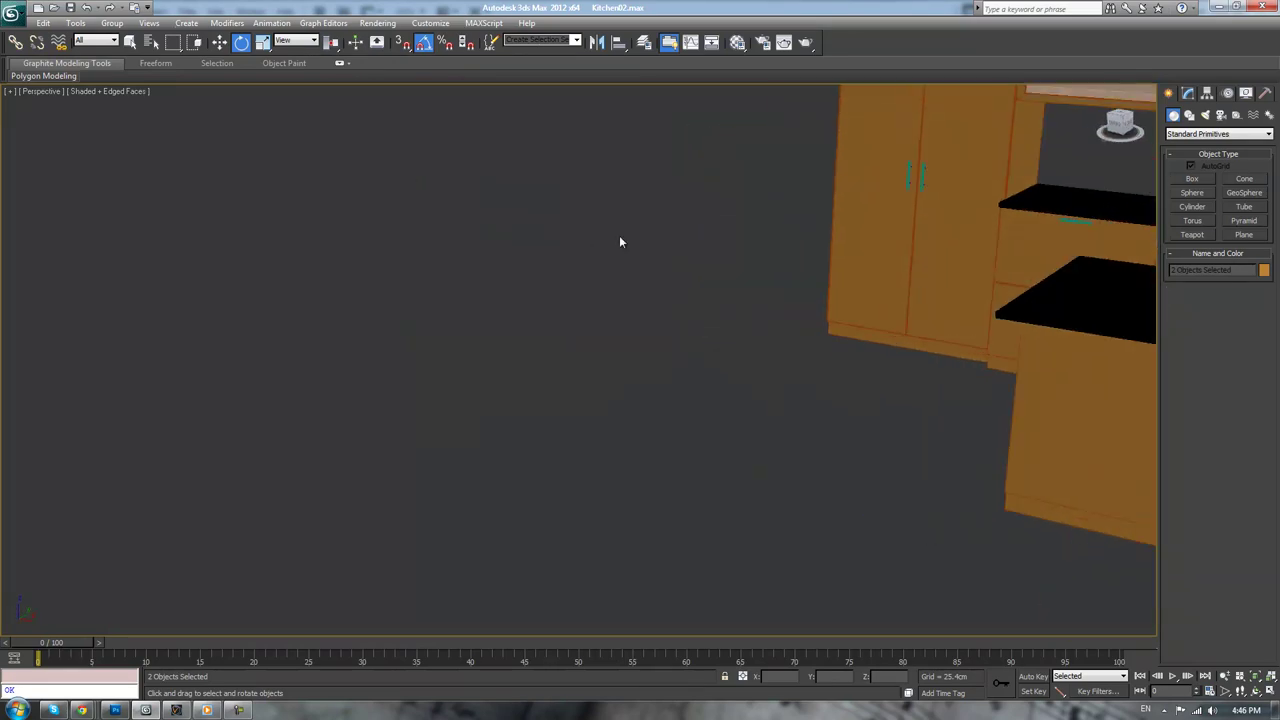
left_click(1010, 134)
middle_click_drag(1037, 143, 884, 246)
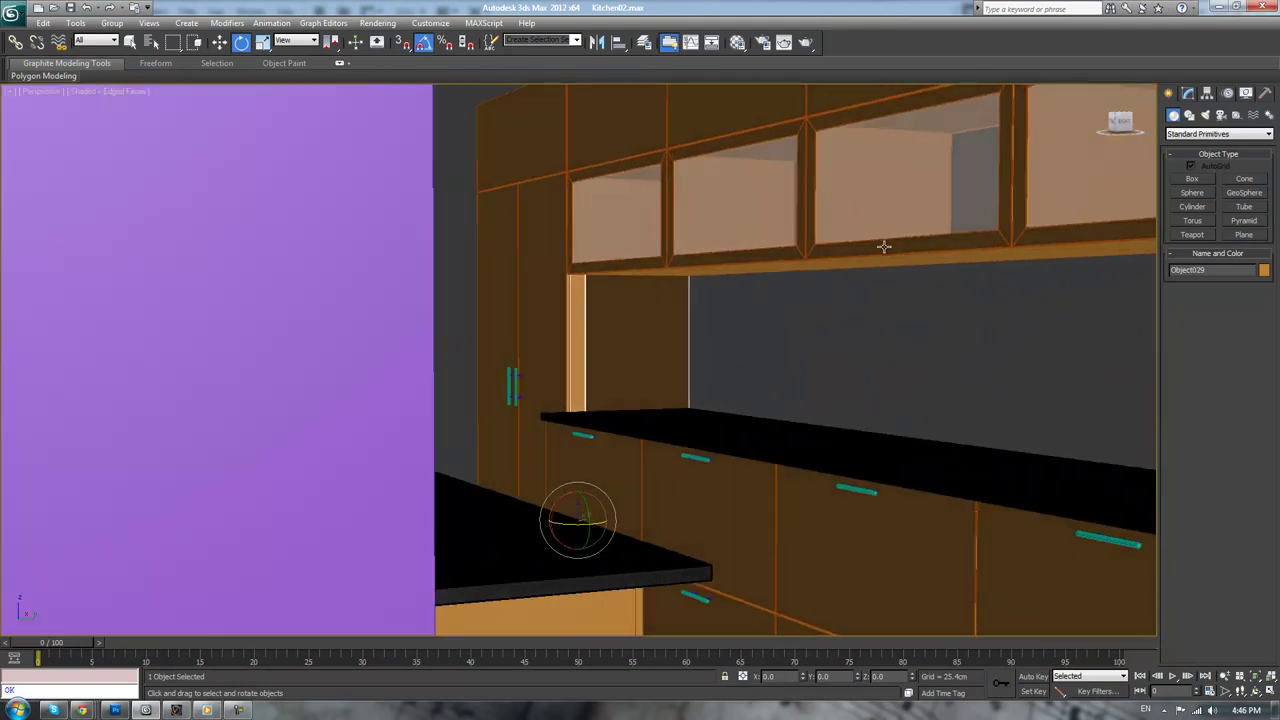
left_click(1188, 93)
left_click(1215, 281)
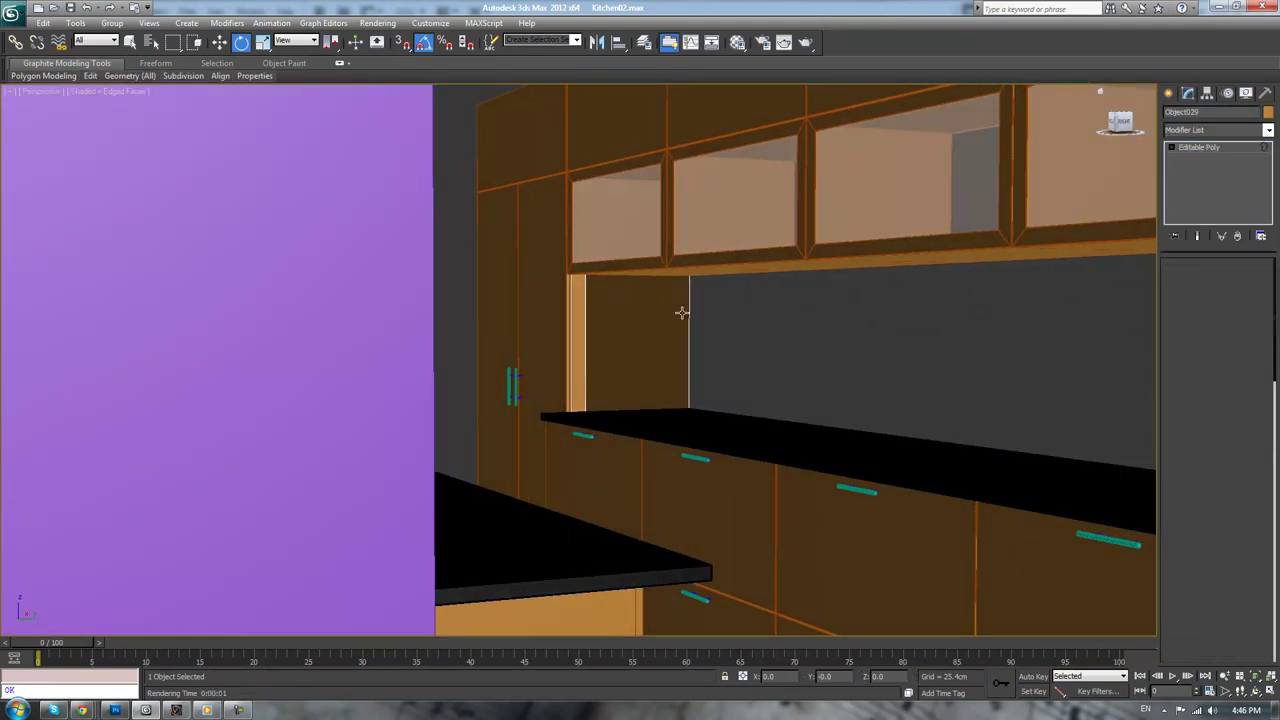
left_click(1248, 471)
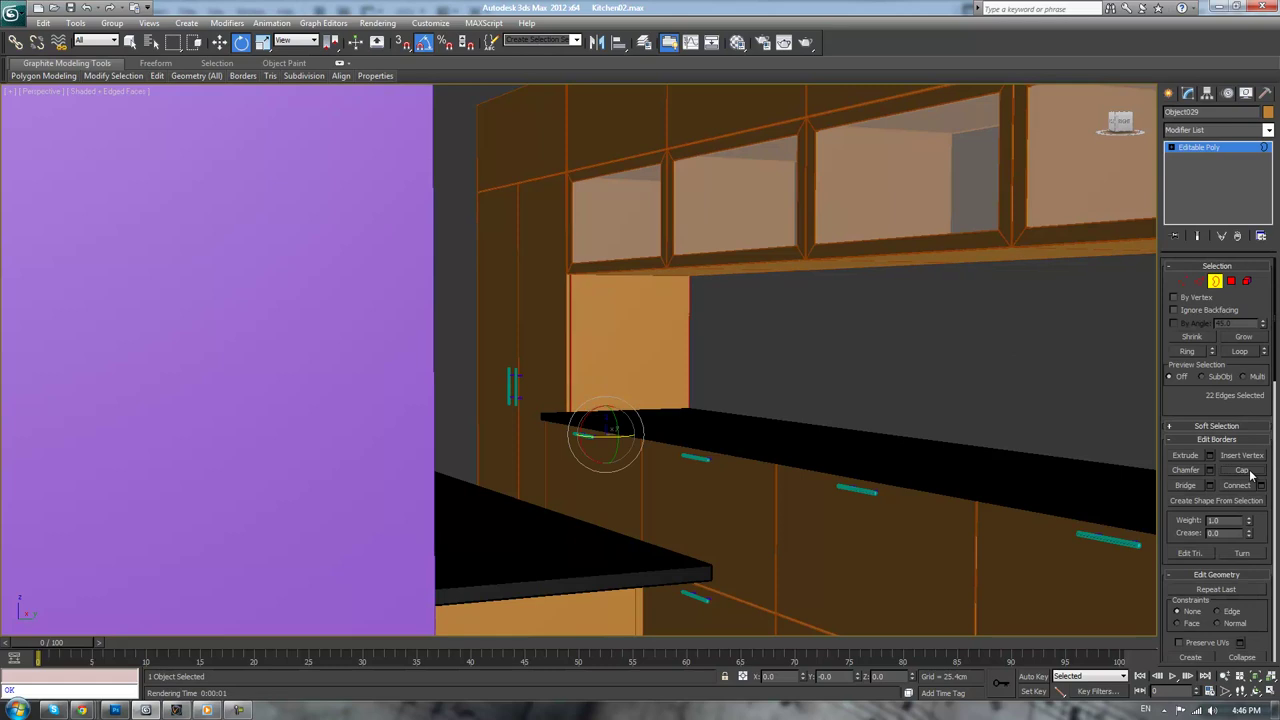
left_click(1200, 283)
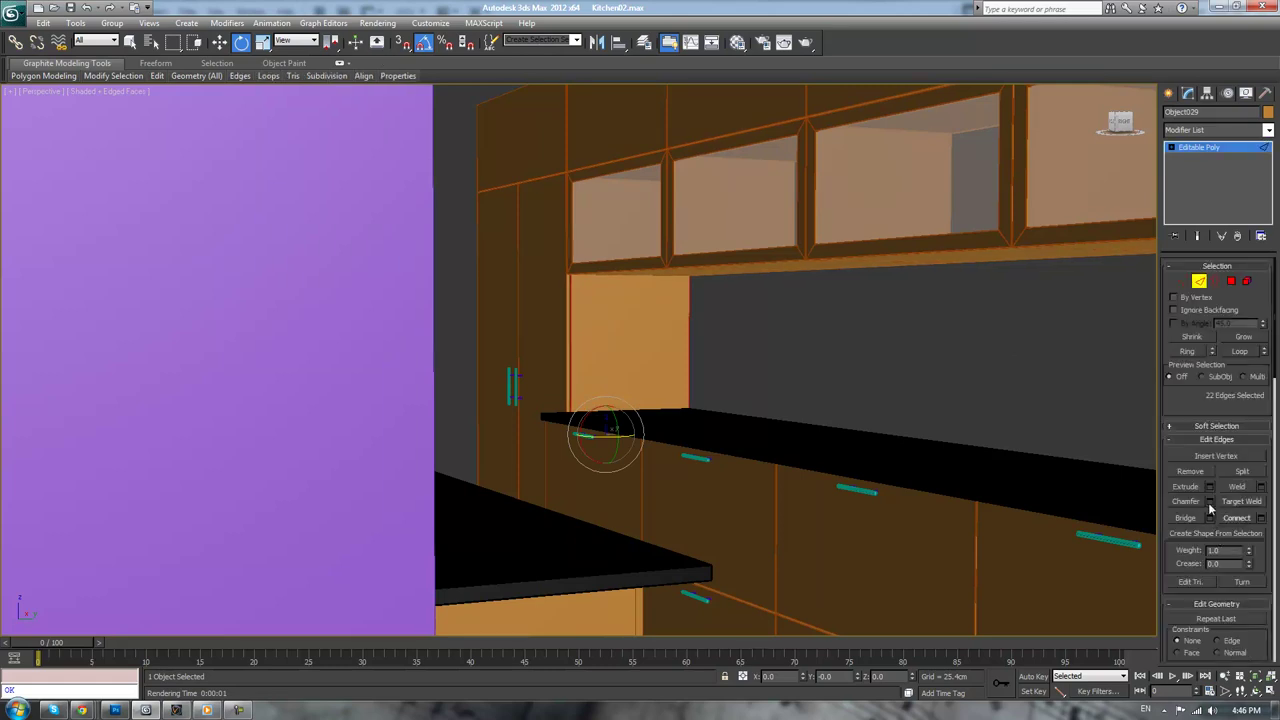
- Chamfer the selected edges of the original tall cabinet's capped side by 0.1 cm
right_click(585, 415)
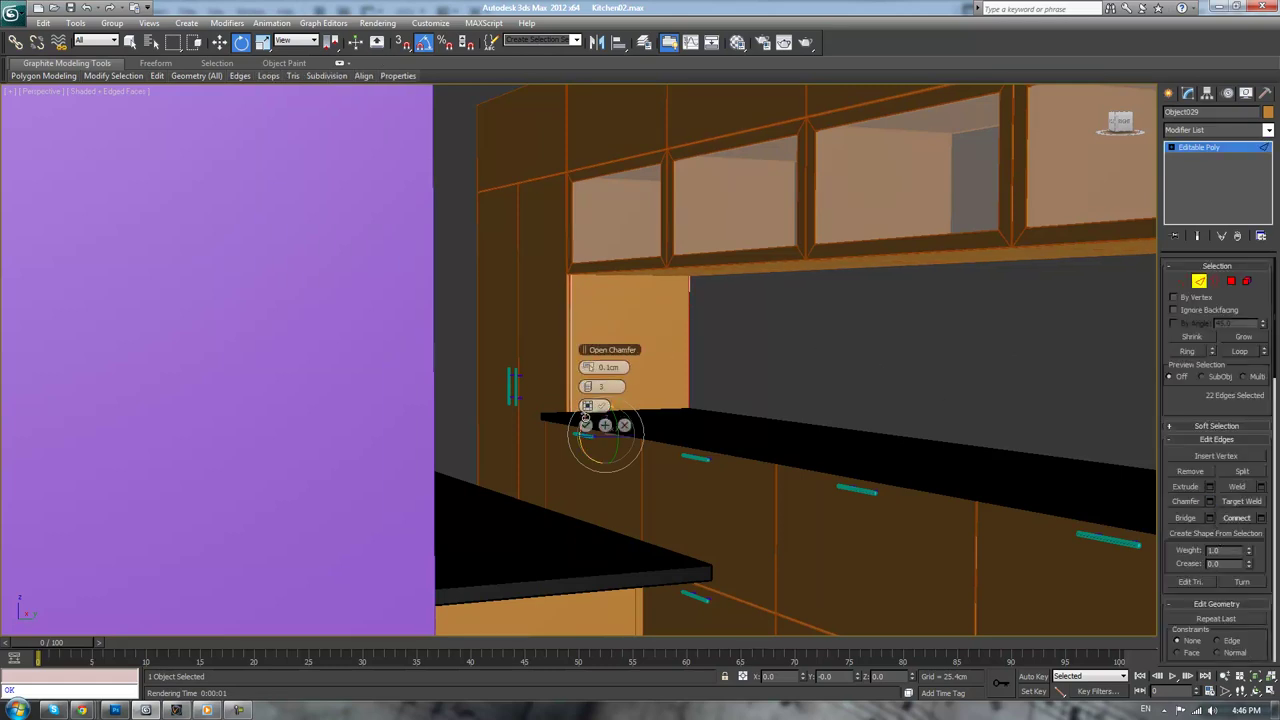
left_click(600, 405)
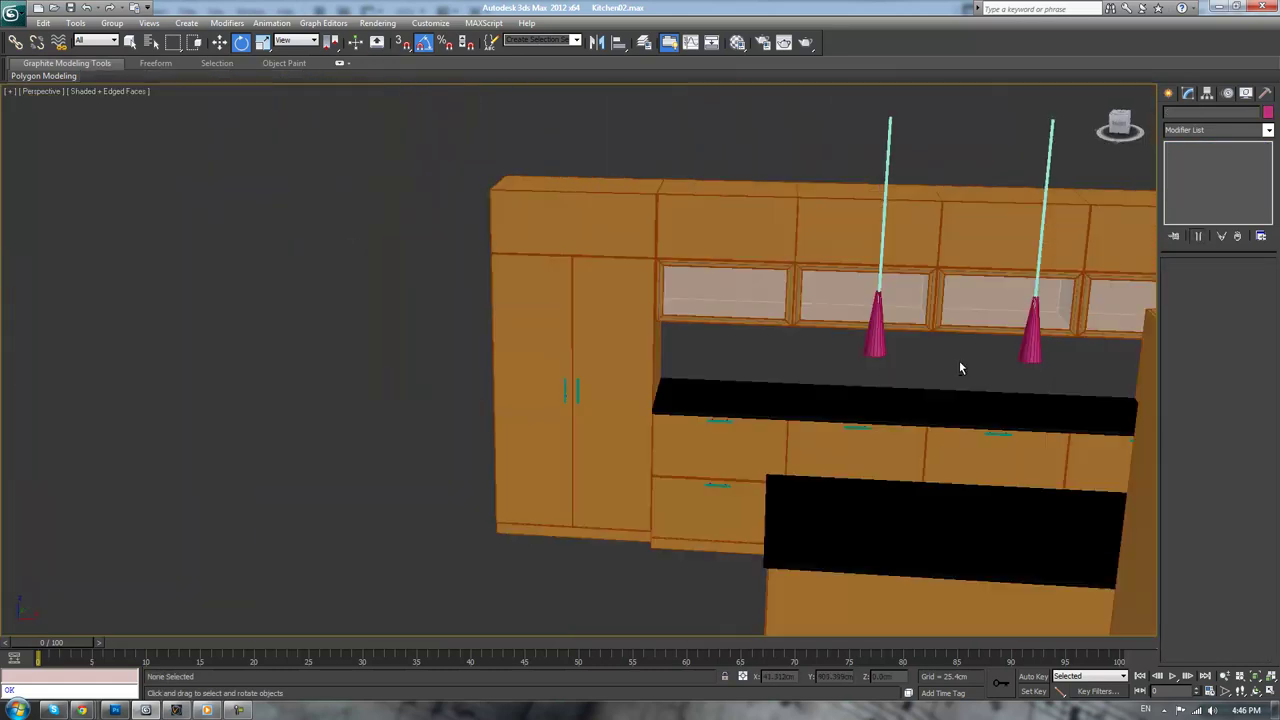
- Select the copied tall cabinet, Object033, beside the island and cap the border of its open side
middle_click_drag(960, 362, 872, 398, "alt")
left_click(872, 398)
middle_click_drag(991, 414, 958, 340, "alt")
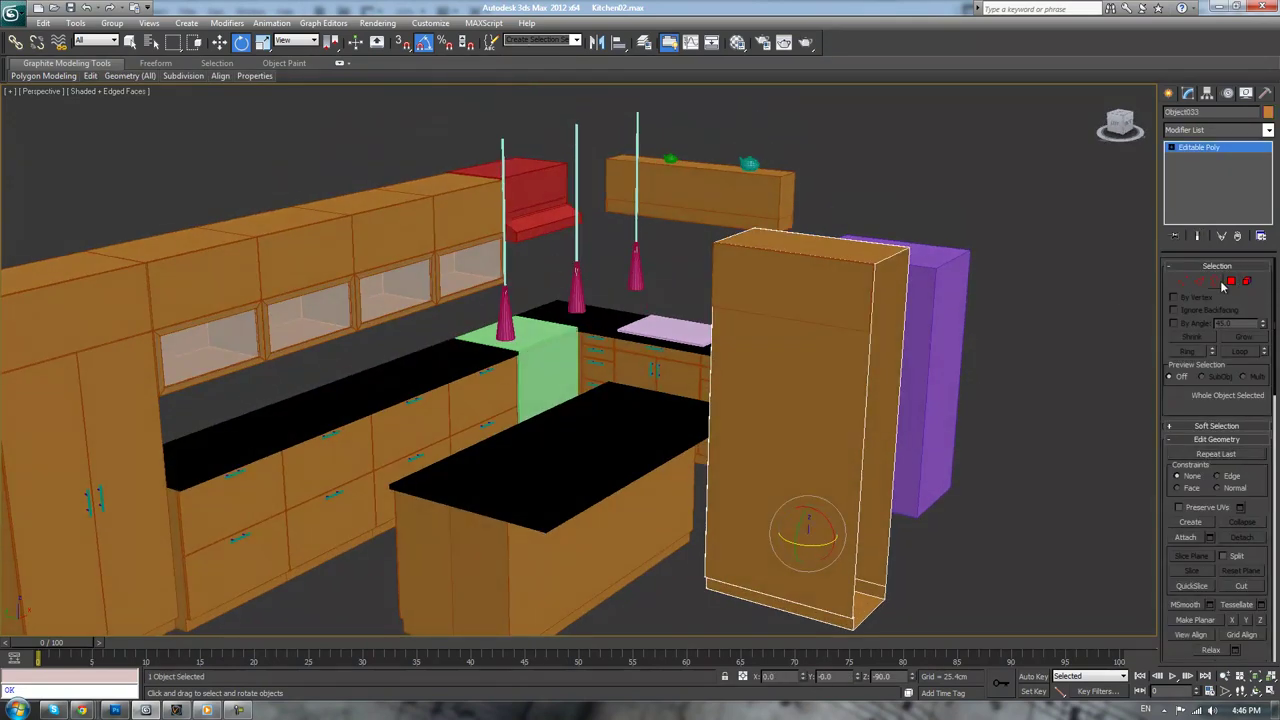
key("3")
left_click(901, 352)
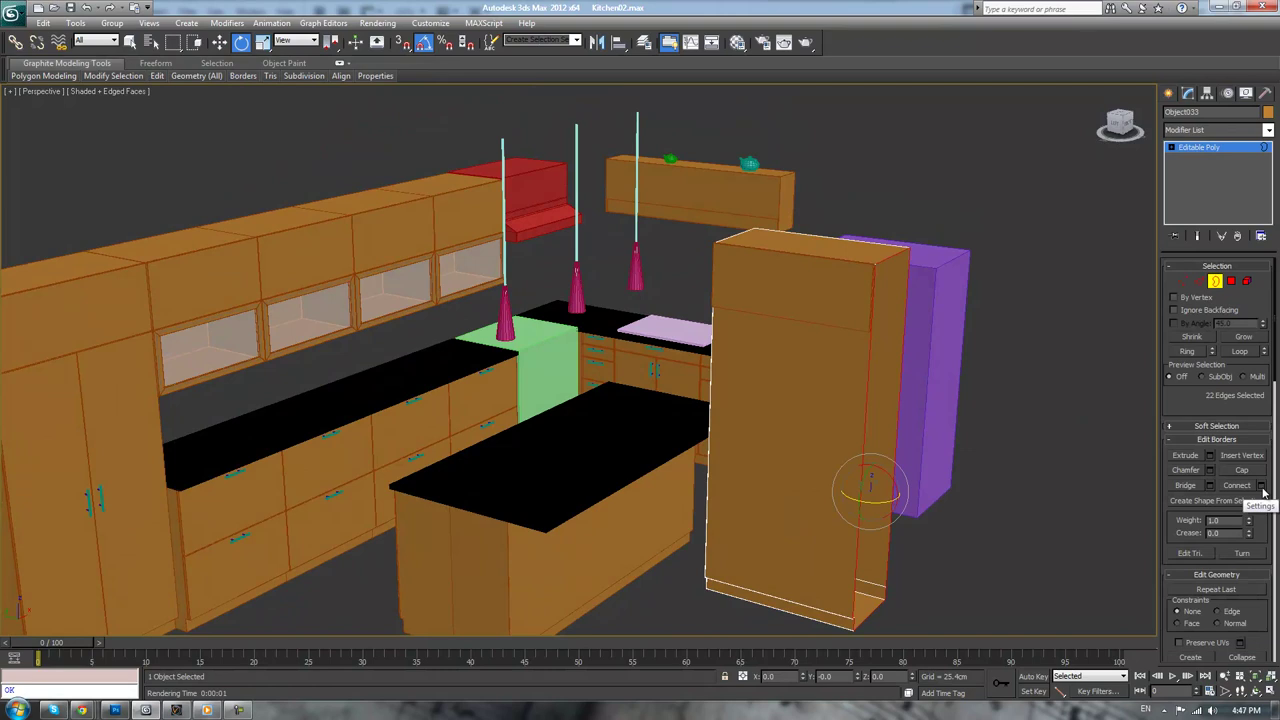
left_click(1241, 470)
- Chamfer the edges around the copied cabinet's newly capped side by 0.1 cm
left_click(1199, 282)
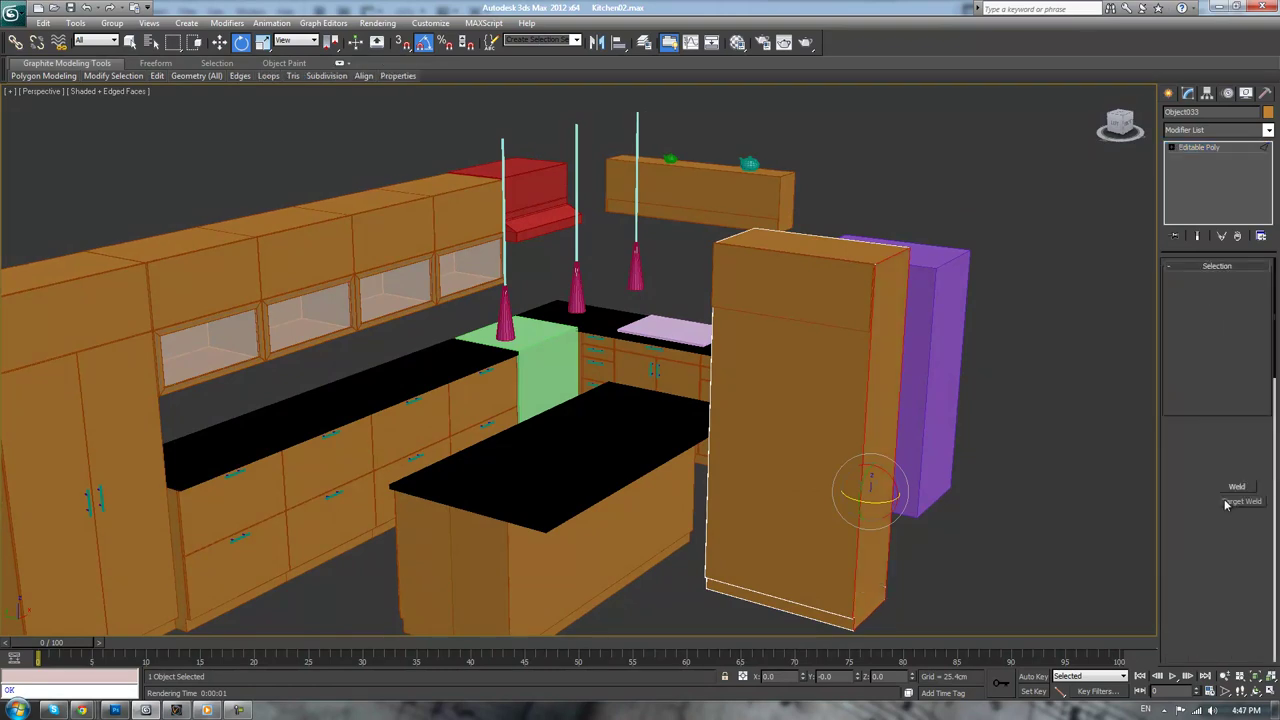
left_click(1209, 501)
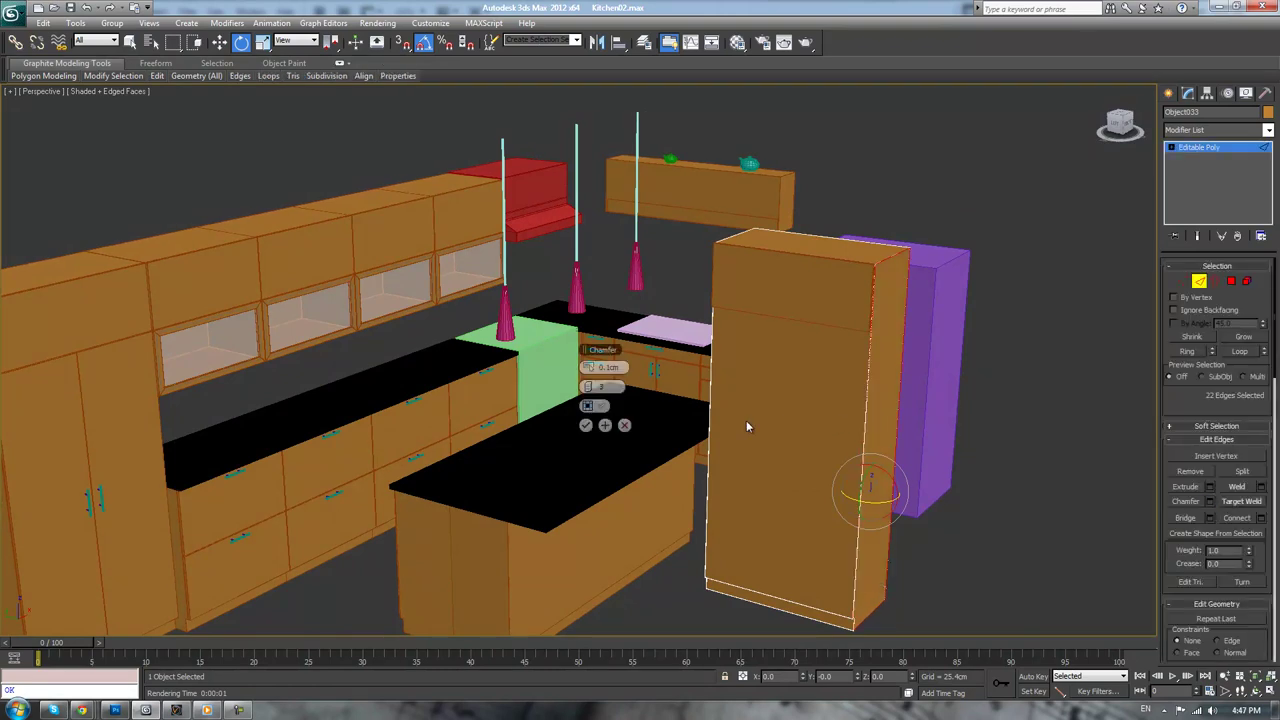
left_click(586, 429)
left_click(1200, 147)
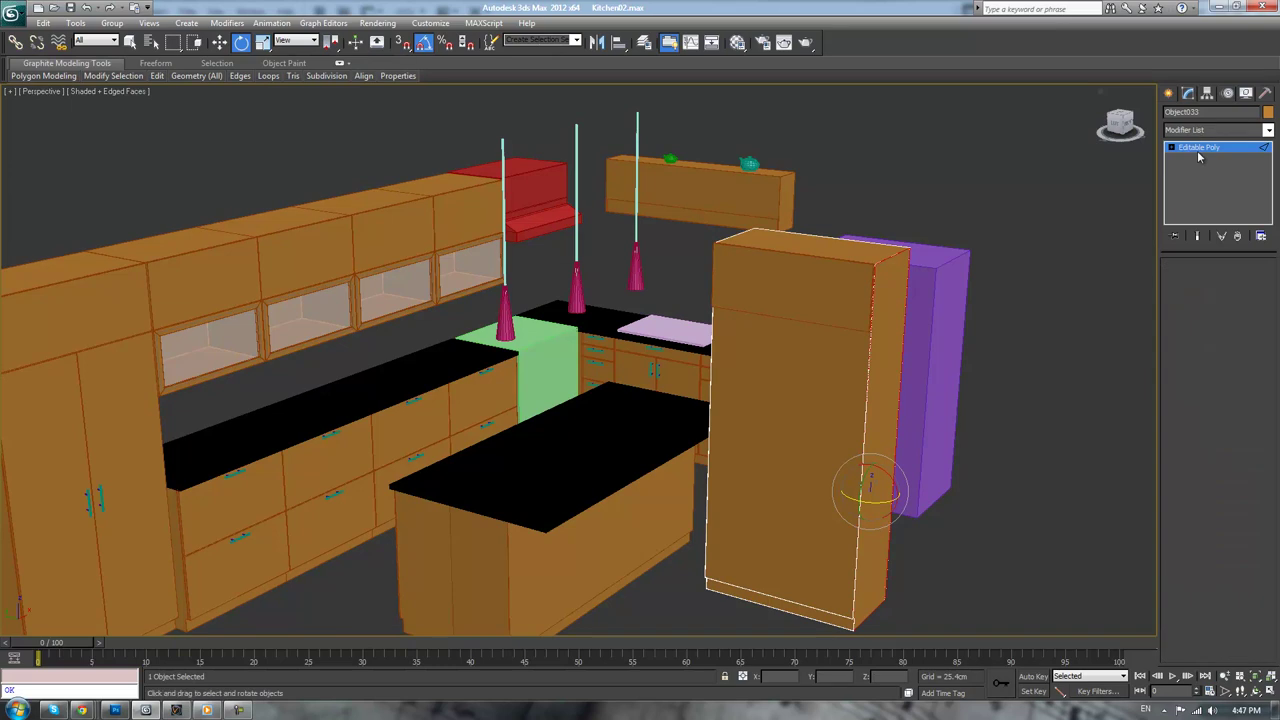
- Select both parts of the copied cabinet and, in the Top view, move them against the end of the teapot overhead box
left_click(845, 320, "ctrl")
key("t")
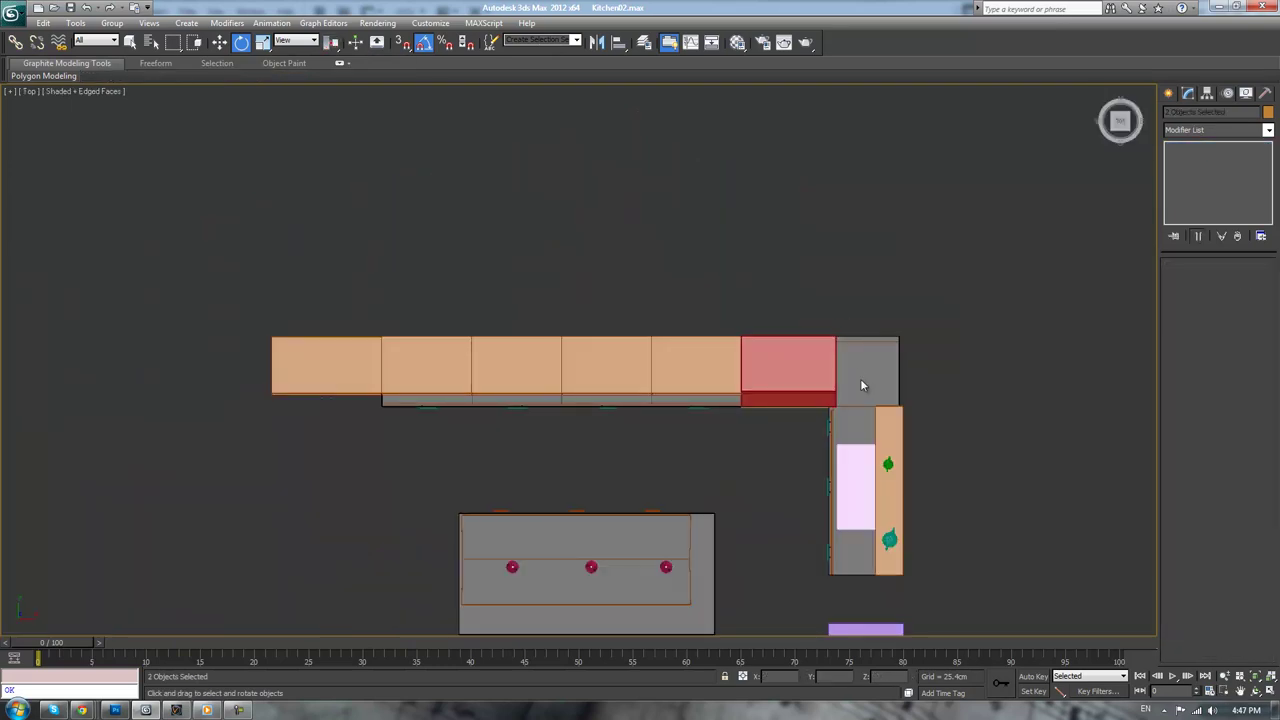
key("z")
scroll(900, 400, "down", 6)
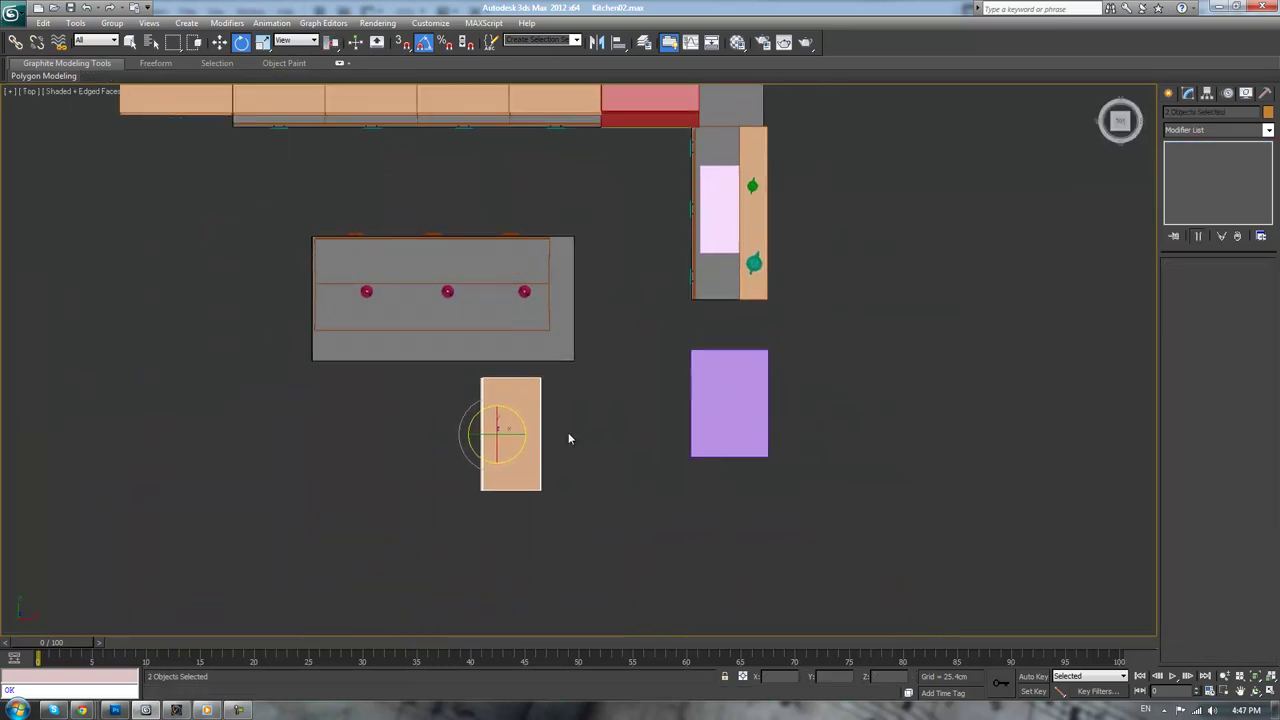
key("w")
left_click_drag(536, 432, 773, 353)
scroll(773, 353, "up", 3)
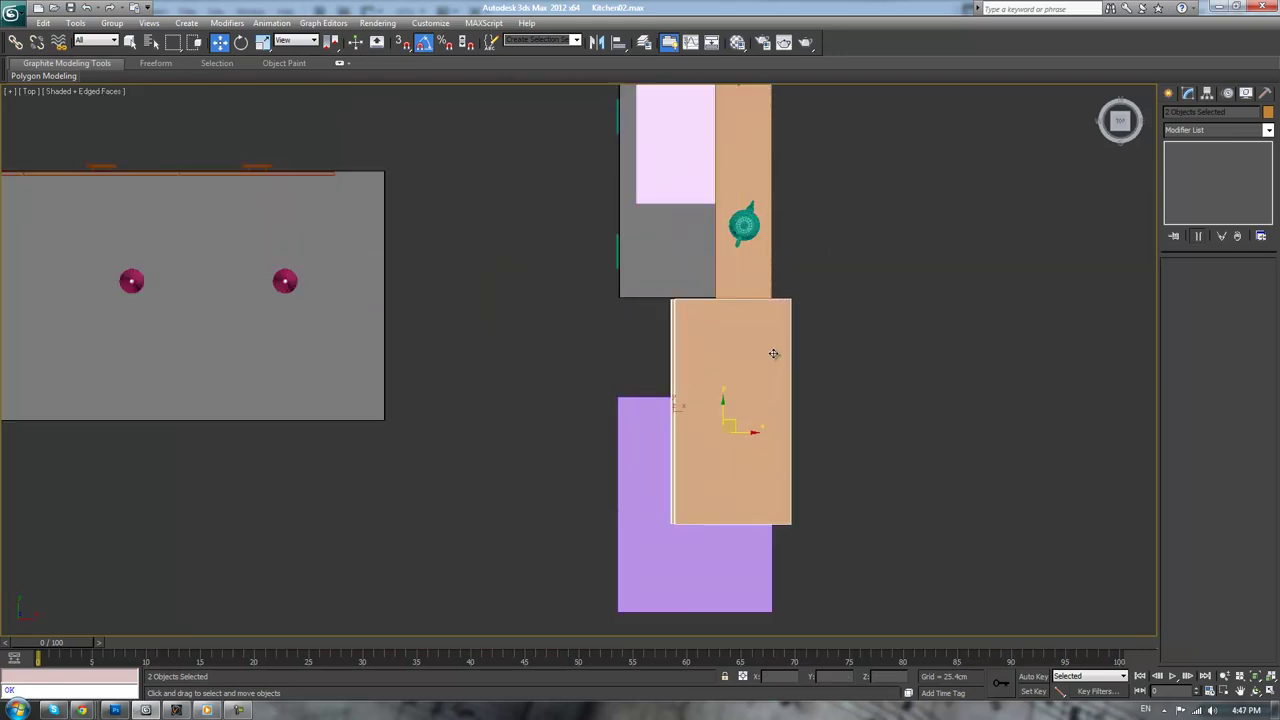
- Align the copied cabinet's back edge flush with the back of the overhead box, fine-tuning its position at the shared corner
scroll(773, 353, "up", 4)
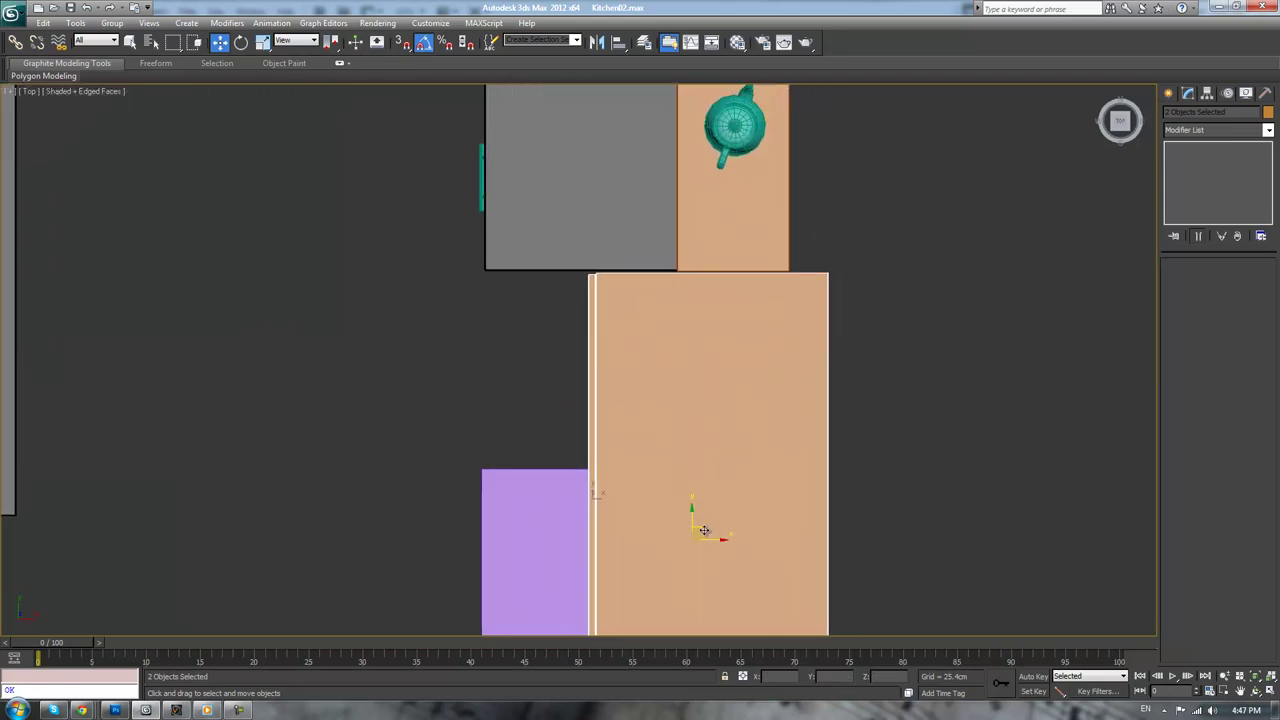
left_click_drag(704, 530, 665, 528)
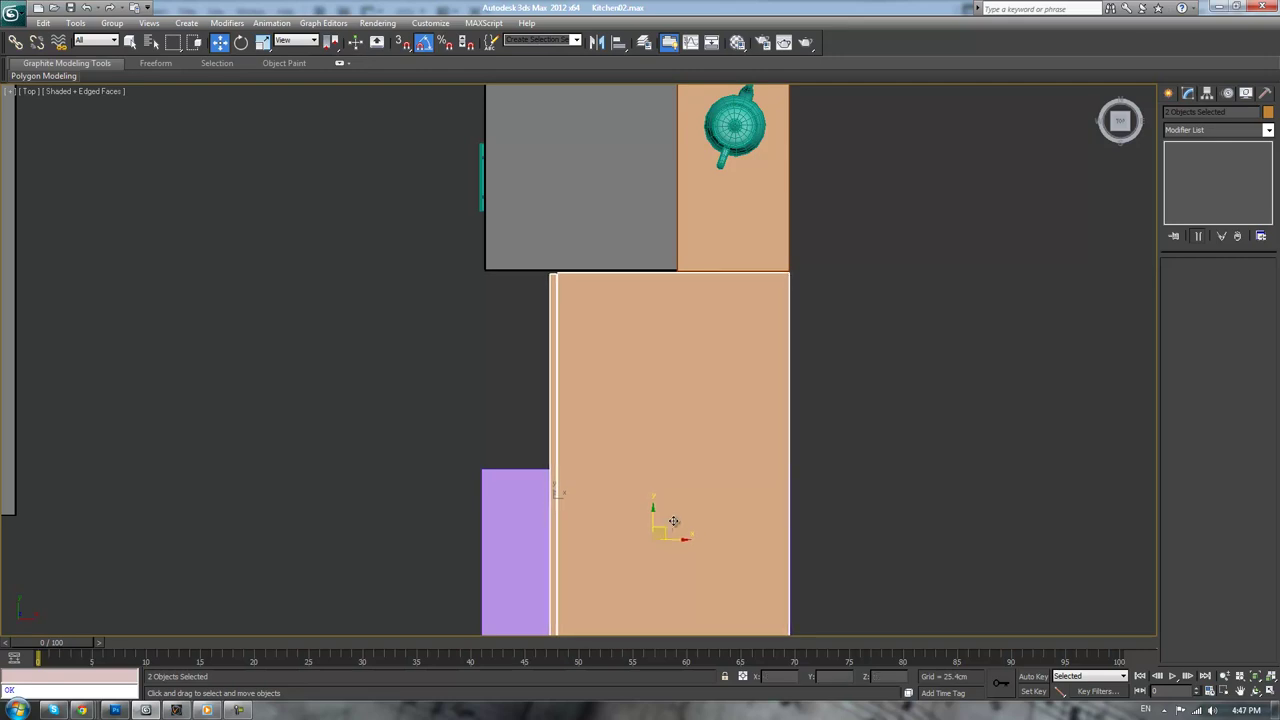
scroll(873, 298, "up", 2)
middle_click_drag(969, 248, 744, 366)
scroll(843, 295, "up", 2)
middle_click_drag(877, 283, 674, 311)
scroll(936, 301, "up", 1)
middle_click_drag(979, 269, 586, 521)
scroll(587, 523, "up", 2)
middle_click_drag(545, 465, 857, 301)
left_click_drag(629, 470, 632, 472)
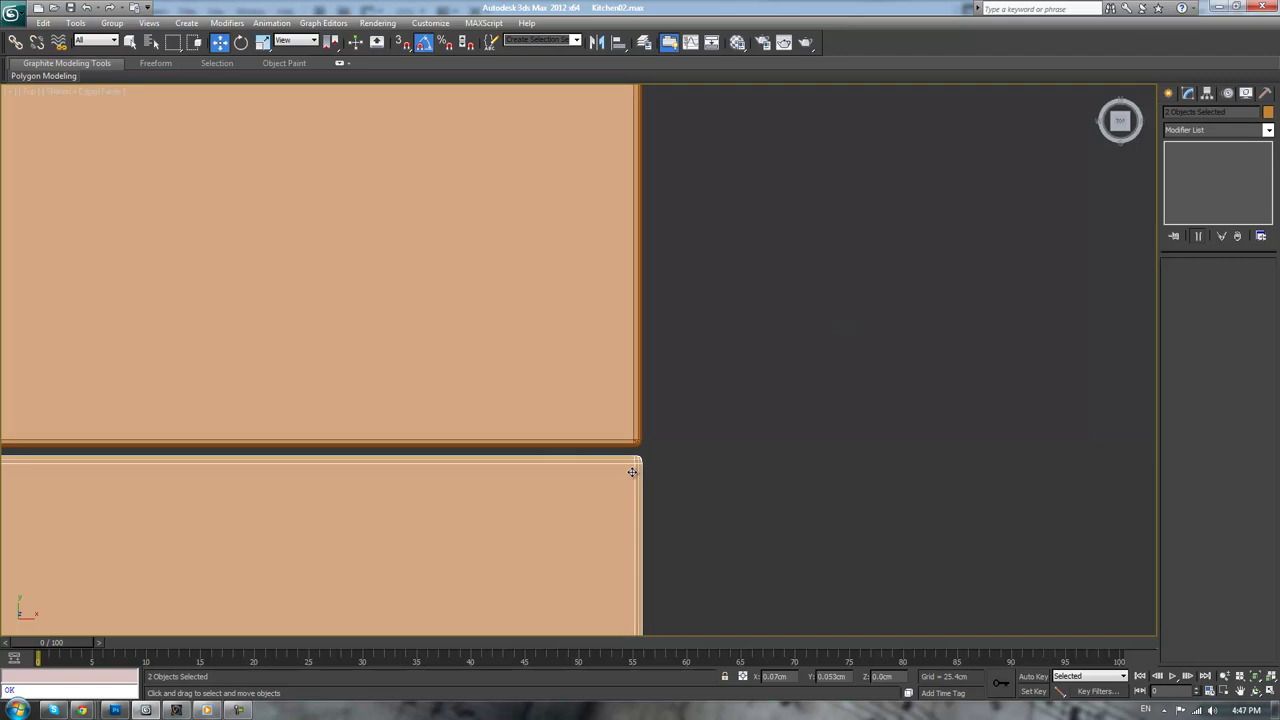
- Examine the copied cabinet's placement beside the overhead box, countertop and purple box from the Top view and in perspective
scroll(632, 472, "down", 6)
scroll(641, 420, "up", 3)
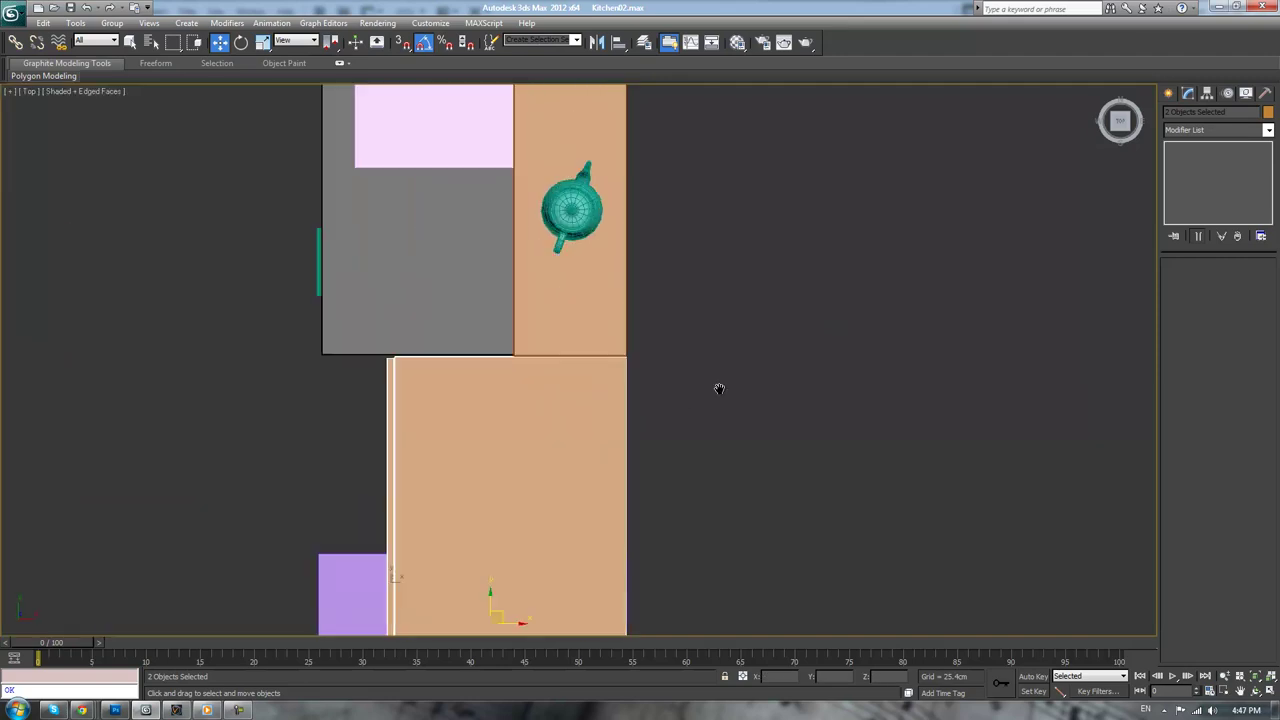
middle_click_drag(719, 388, 741, 330)
scroll(736, 338, "down", 2)
scroll(736, 338, "down", 3)
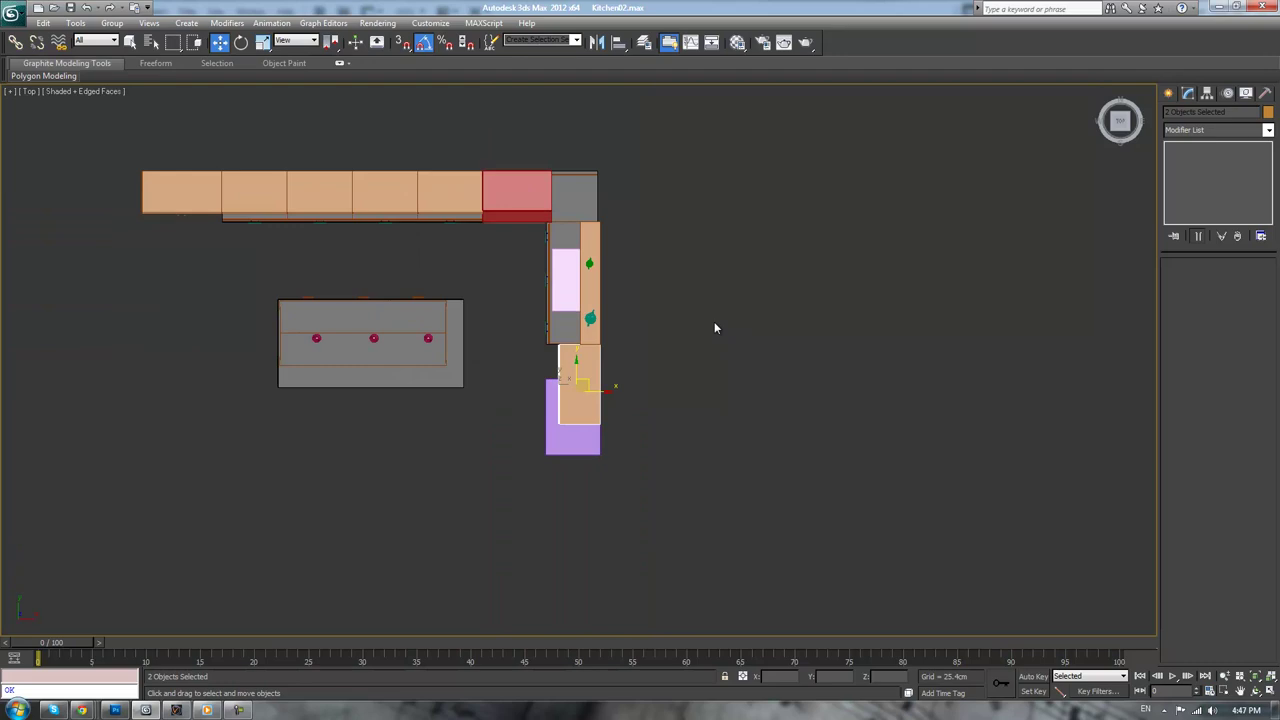
scroll(738, 276, "up", 2)
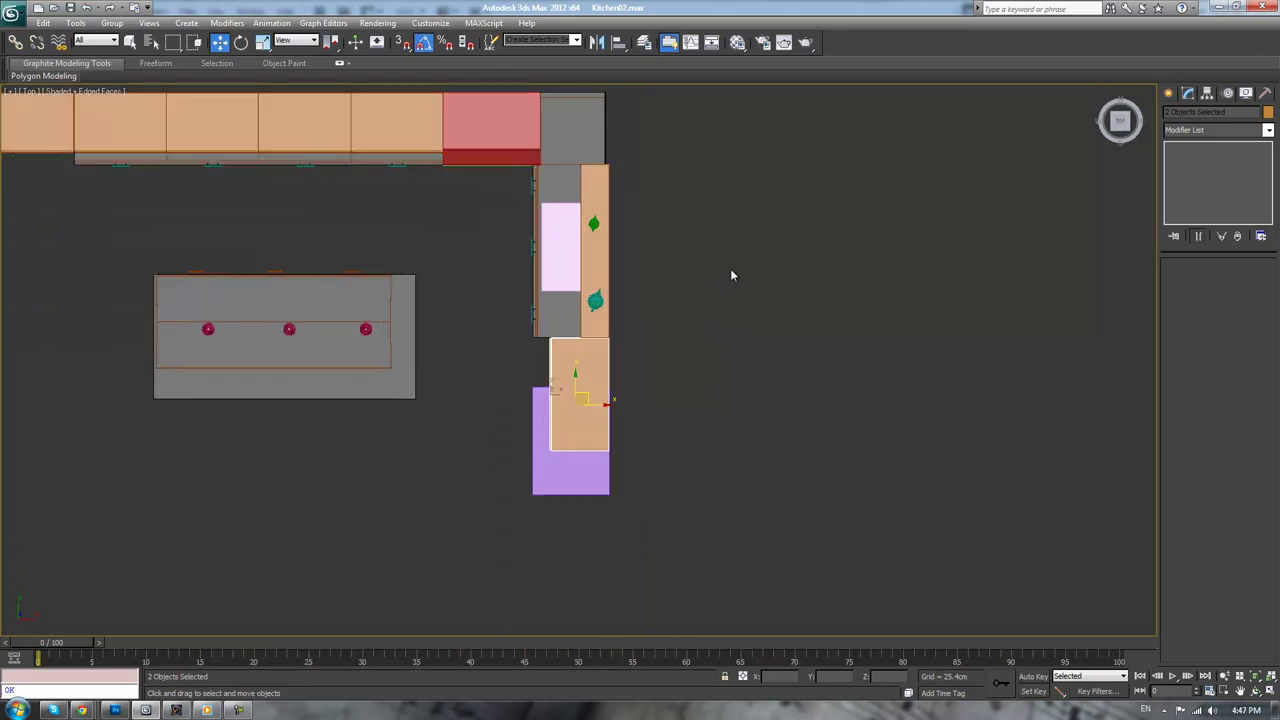
key("p")
scroll(709, 338, "down", 2)
middle_click_drag(717, 360, 917, 298, "alt")
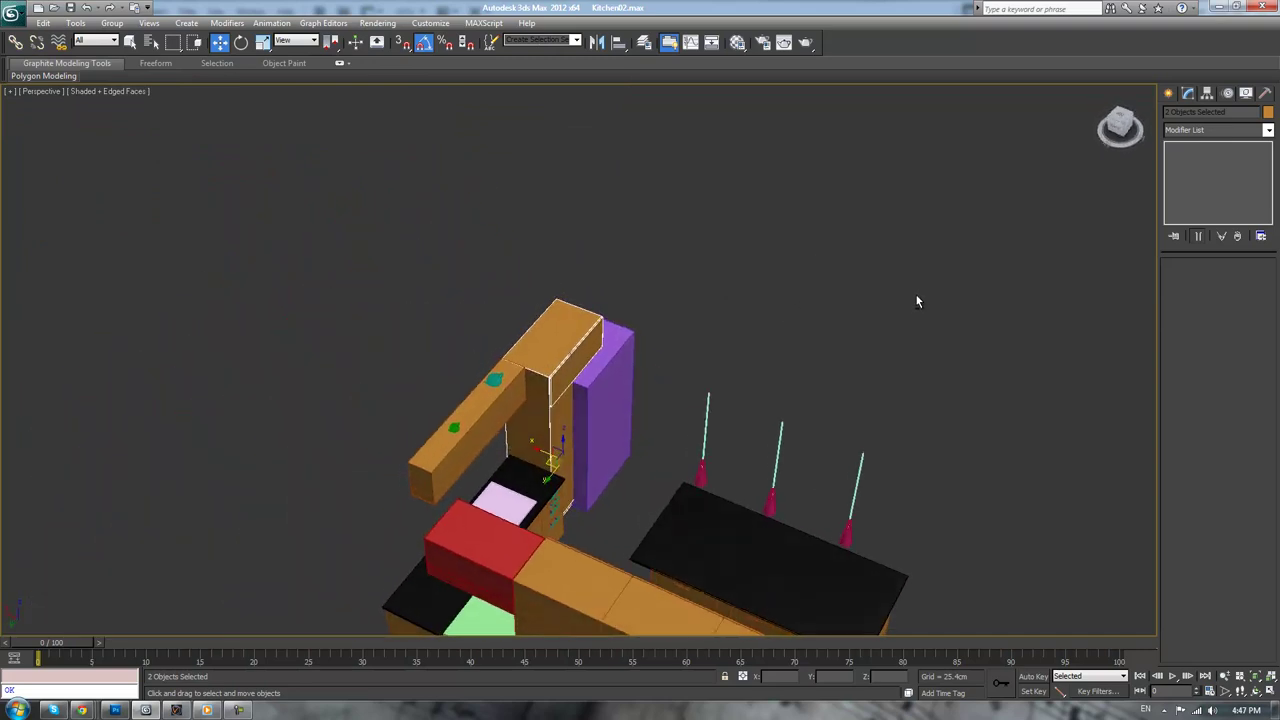
scroll(917, 298, "up", 3)
middle_click_drag(815, 385, 857, 322)
scroll(856, 322, "up", 2)
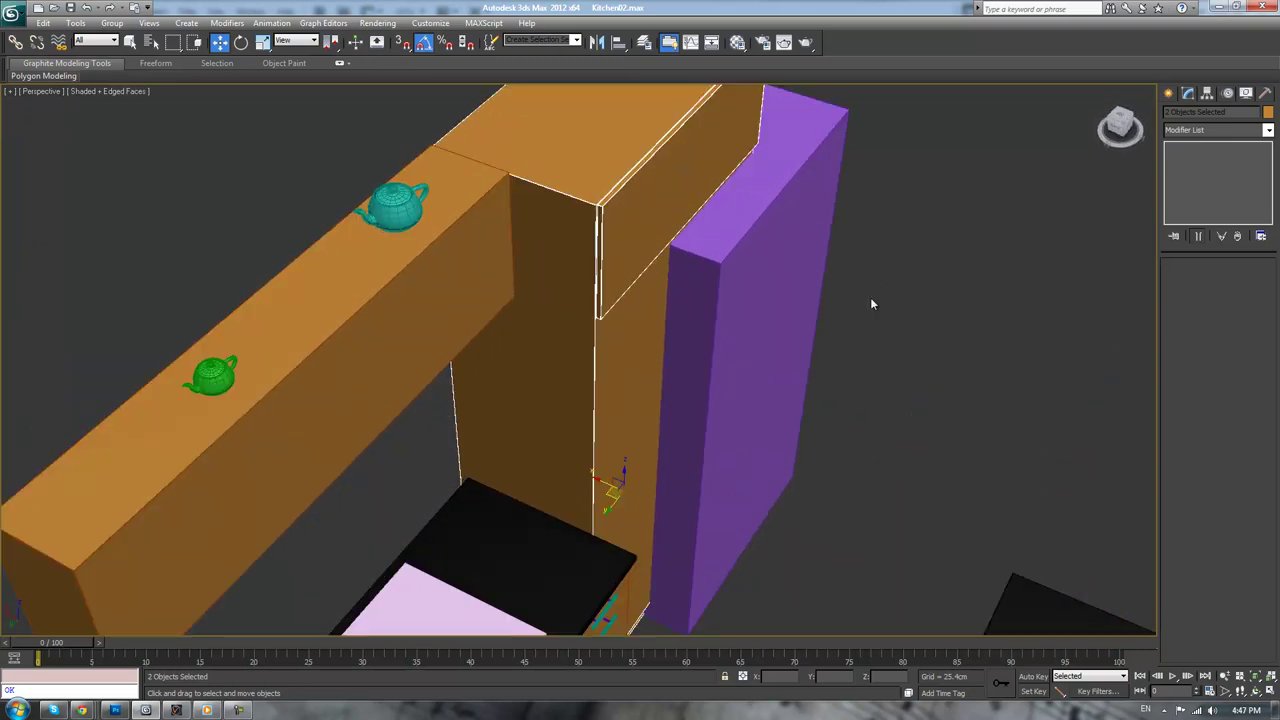
middle_click_drag(882, 368, 788, 361)
scroll(865, 349, "down", 3)
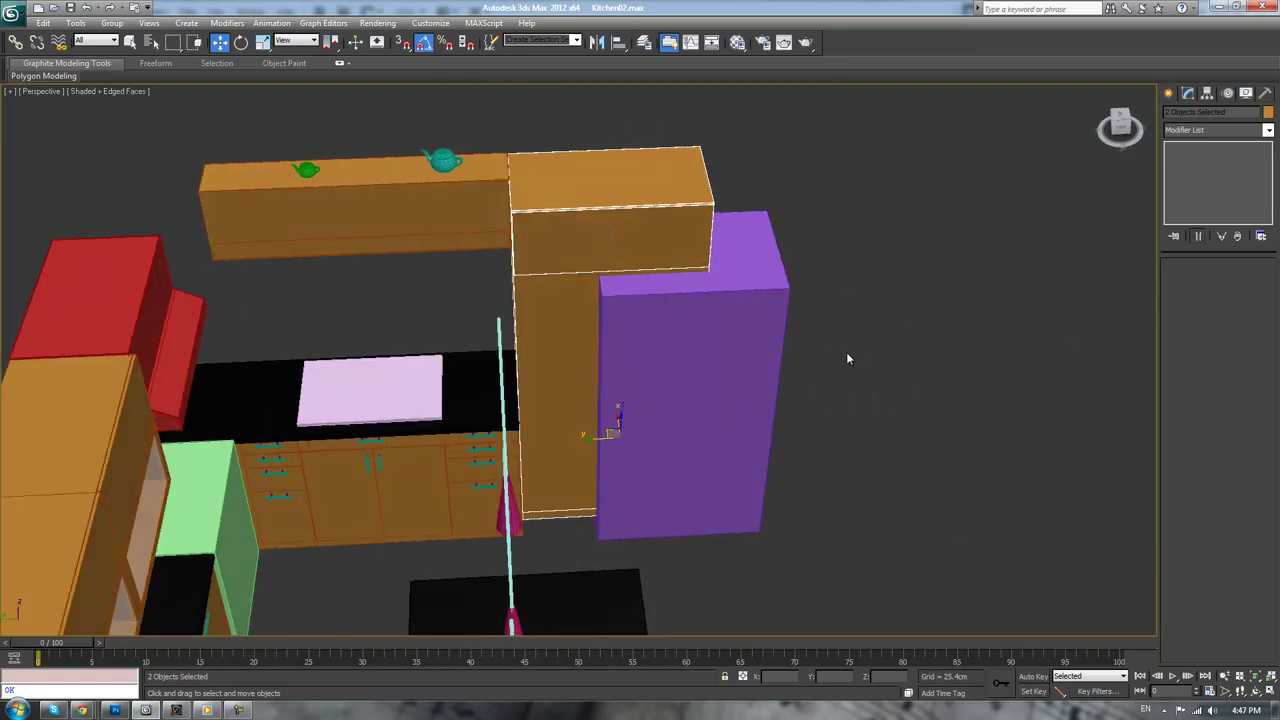
middle_click_drag(846, 357, 688, 335, "alt")
middle_click_drag(755, 348, 838, 392, "alt")
scroll(655, 380, "up", 3)
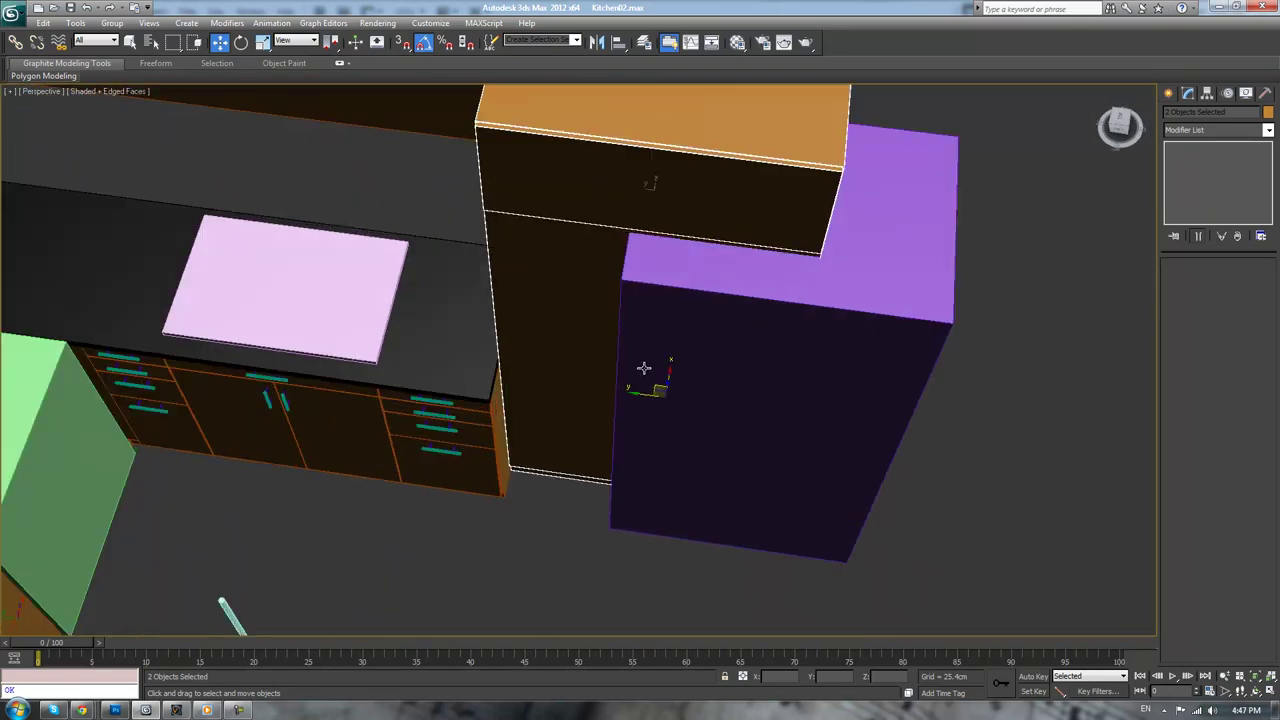
- In Top wireframe, select the front vertices of Object033 and move them along X to deepen the cabinet toward the base cabinet's front
left_click(561, 333)
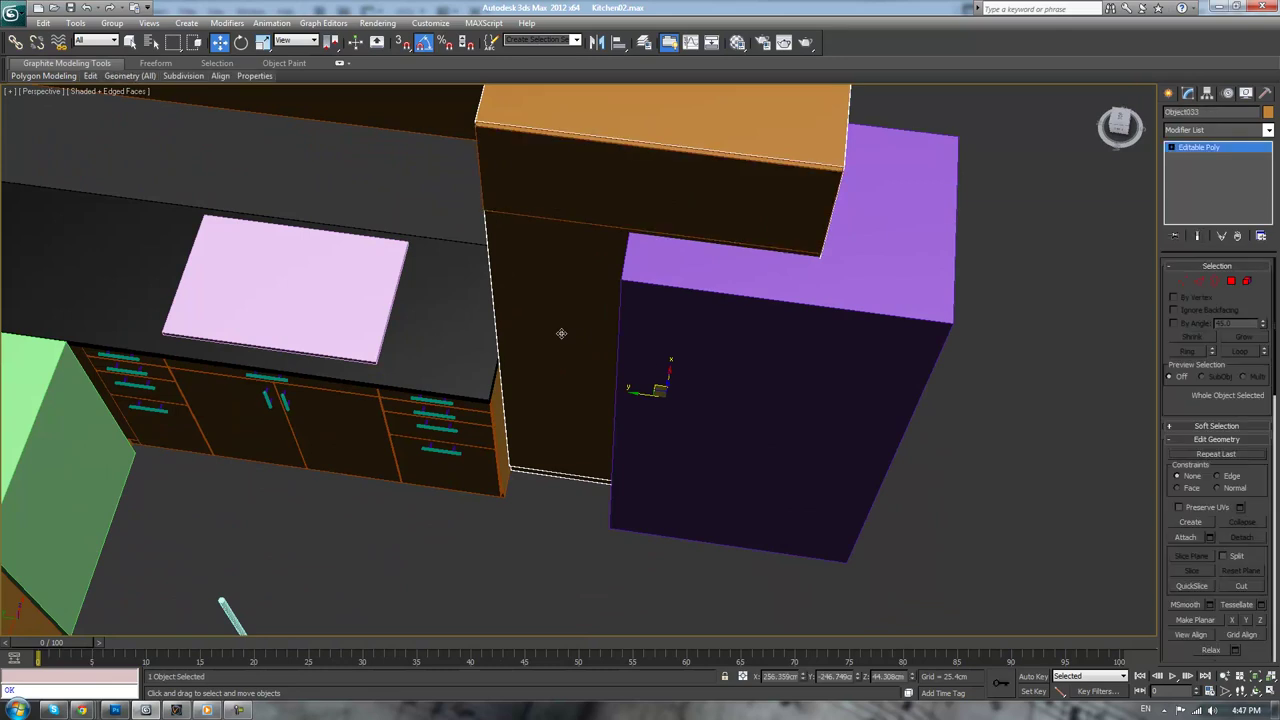
key("t")
key("z")
key("1")
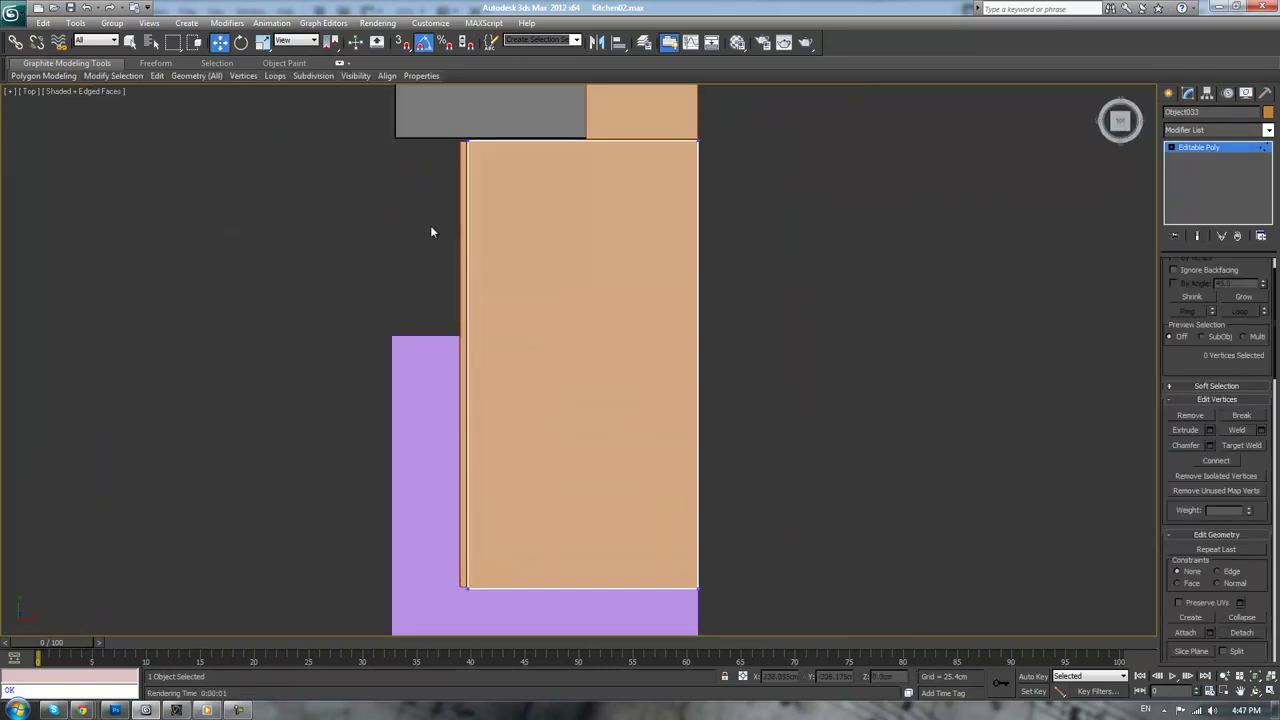
left_click_drag(459, 196, 558, 618)
middle_click_drag(541, 418, 655, 503)
key("F3")
scroll(620, 470, "down", 2)
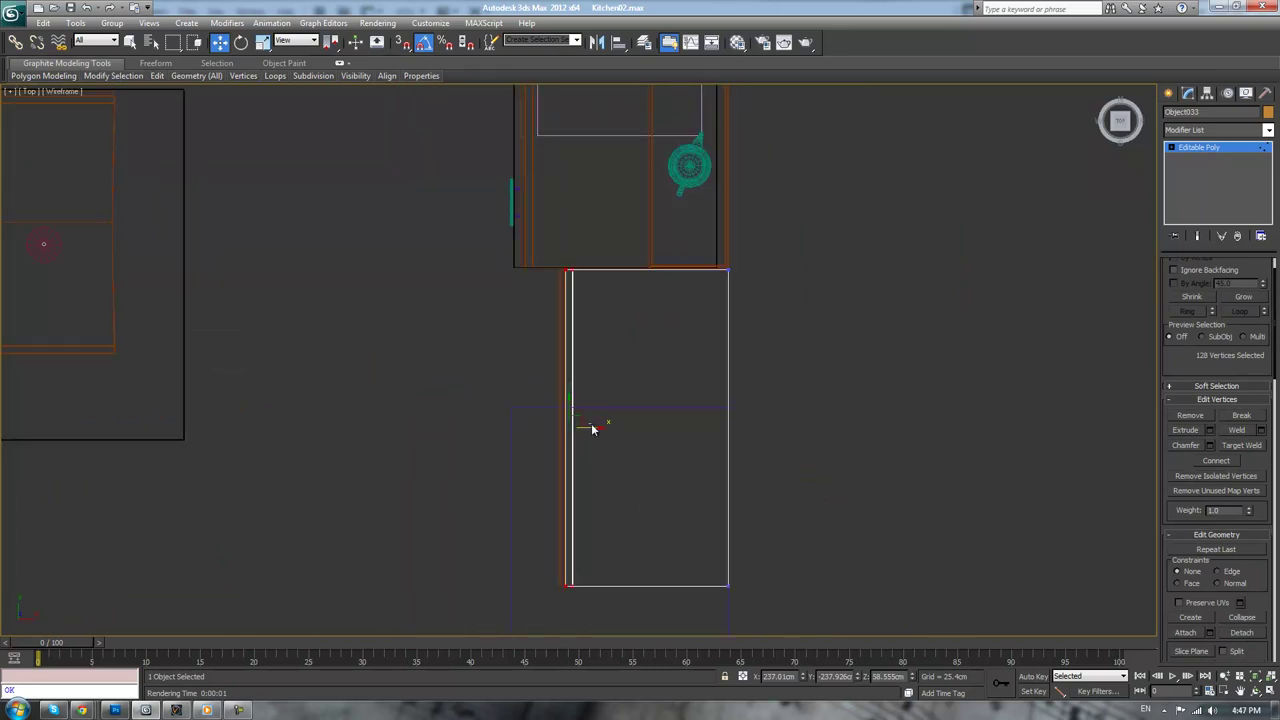
left_click(596, 430)
key("ctrl+z")
left_click_drag(593, 428, 554, 428)
- Fine-align the front vertices of Object033 with the front of the neighbouring base cabinet's body
scroll(663, 317, "up", 10)
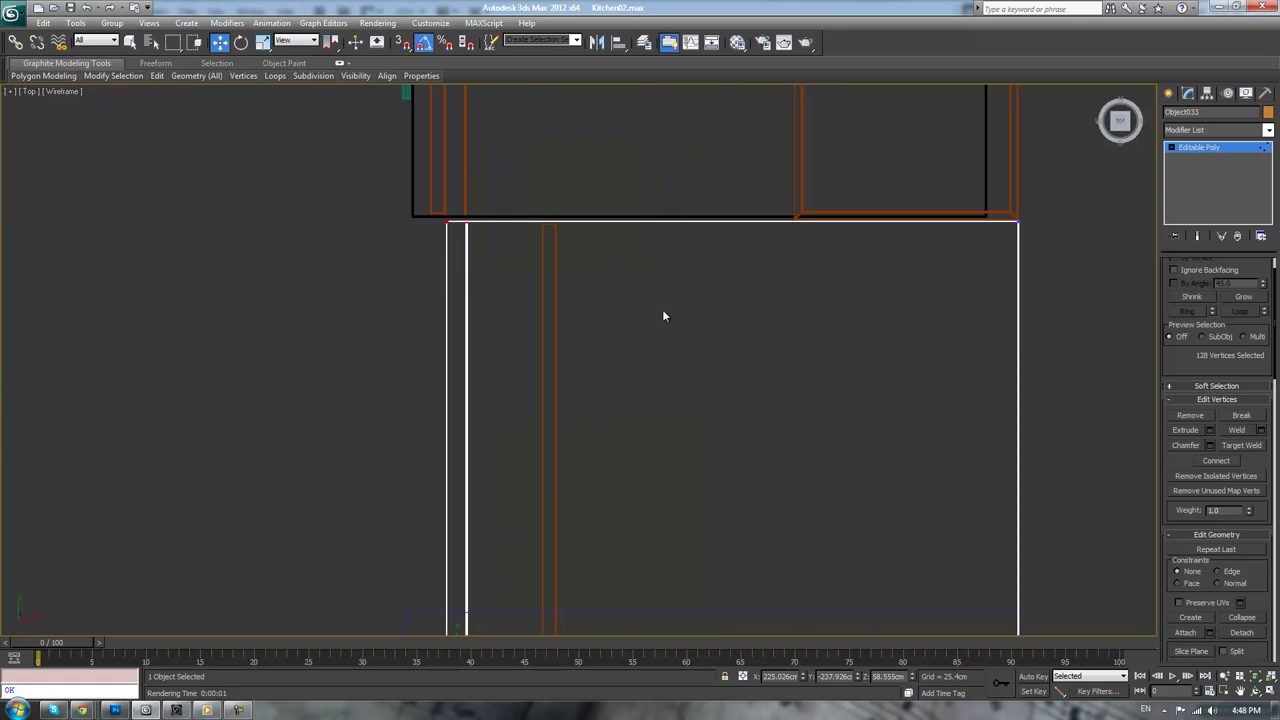
scroll(541, 362, "up", 2)
left_click_drag(454, 260, 444, 260)
scroll(815, 217, "down", 9)
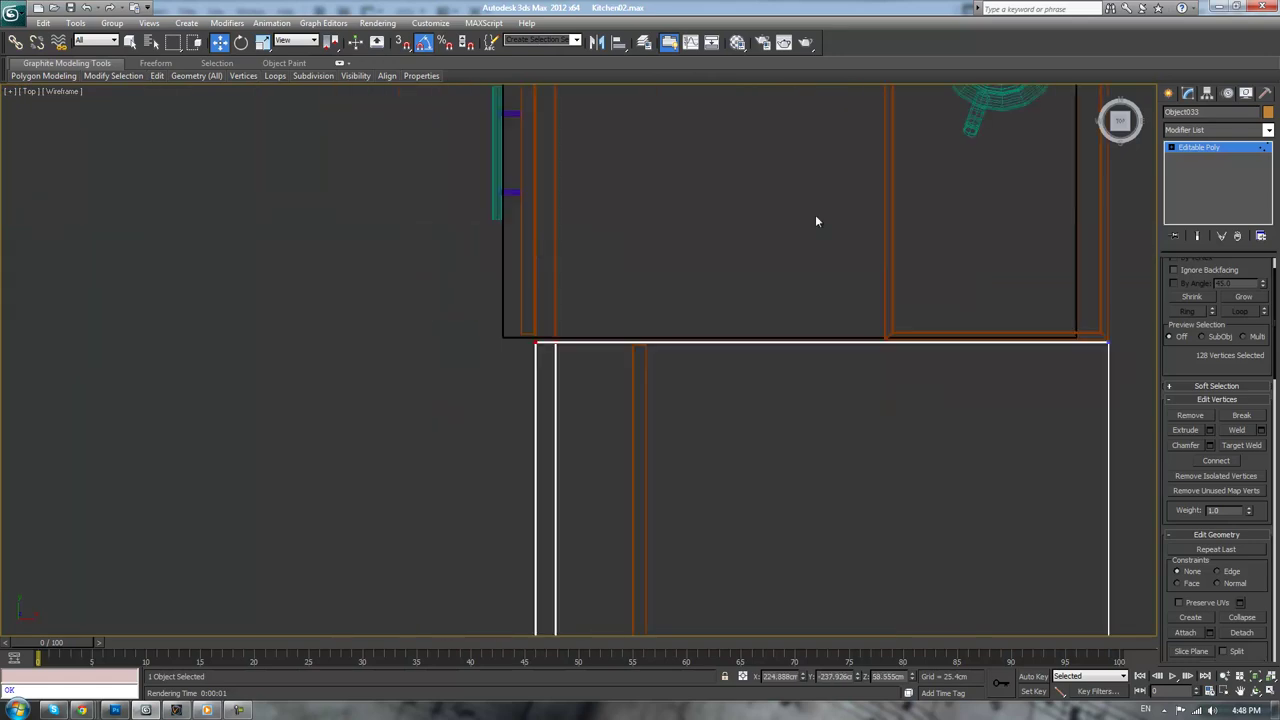
left_click(1216, 148)
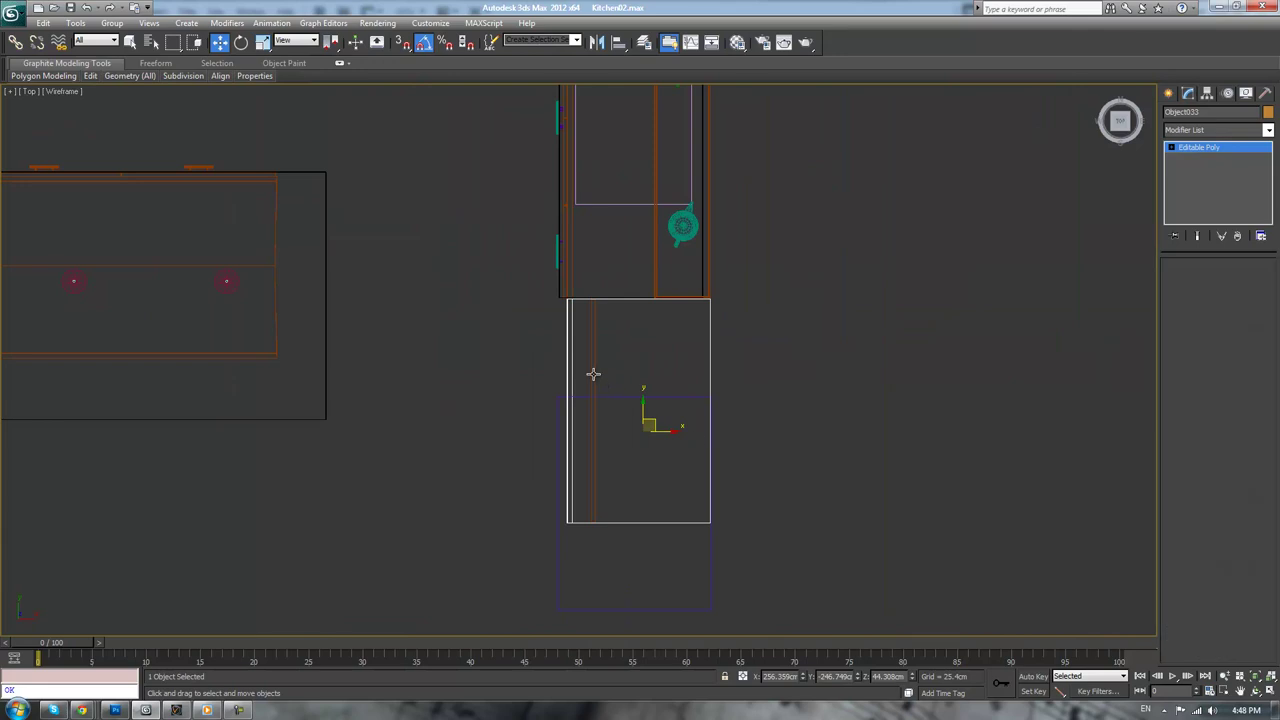
- Move the top unit's front panel, Object034, along X to sit against the front face of the deepened cabinet
left_click(592, 371)
scroll(728, 445, "up", 4)
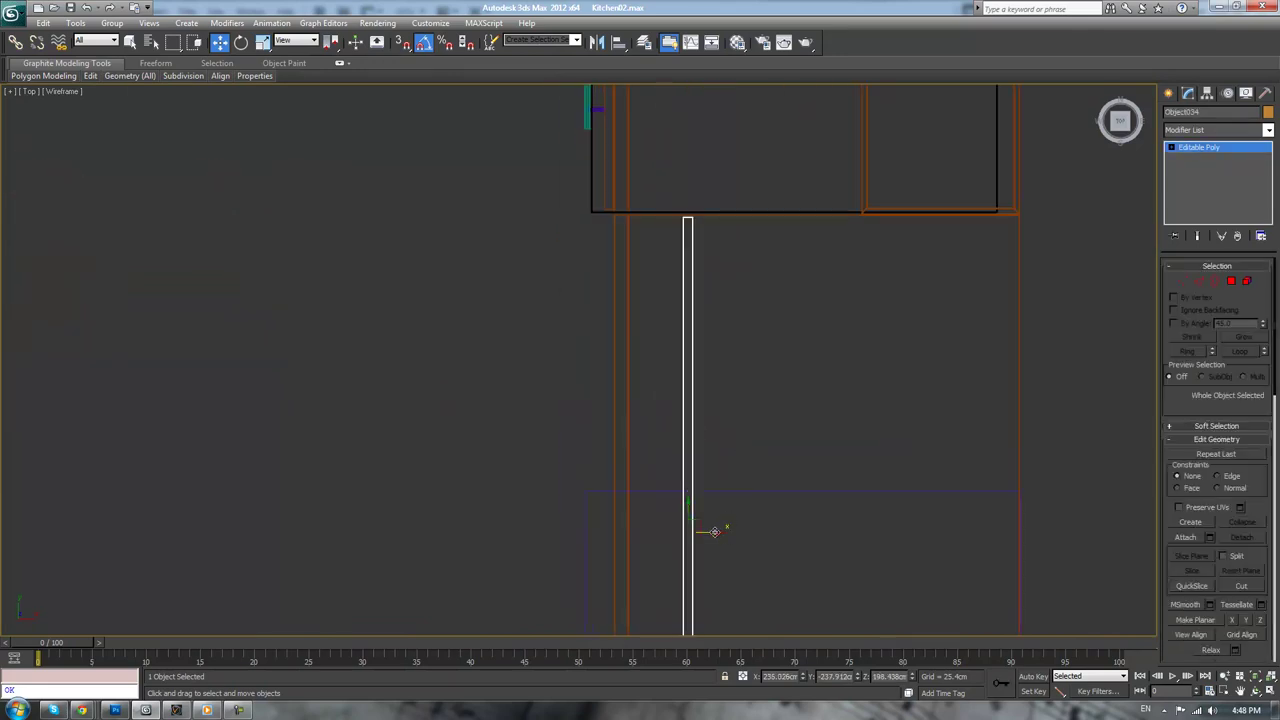
left_click_drag(715, 532, 615, 531)
scroll(690, 245, "up", 6)
middle_click_drag(617, 541, 603, 566)
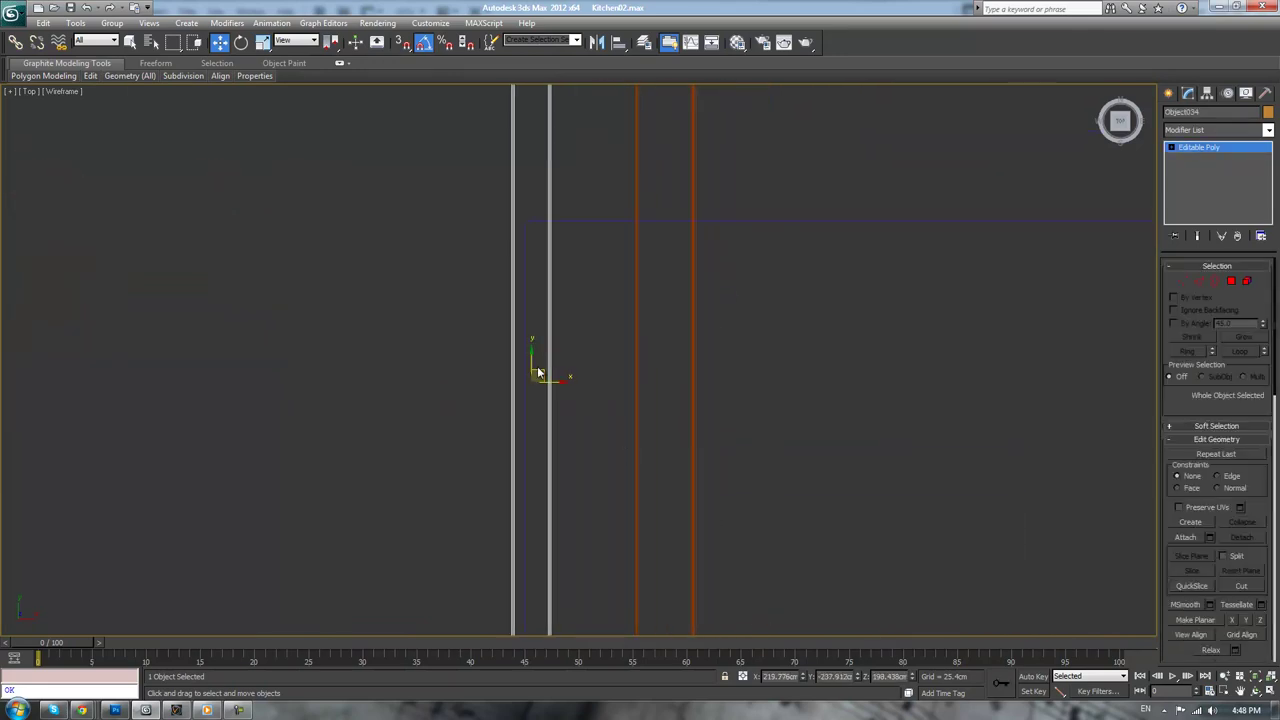
left_click_drag(541, 377, 632, 393)
key("1")
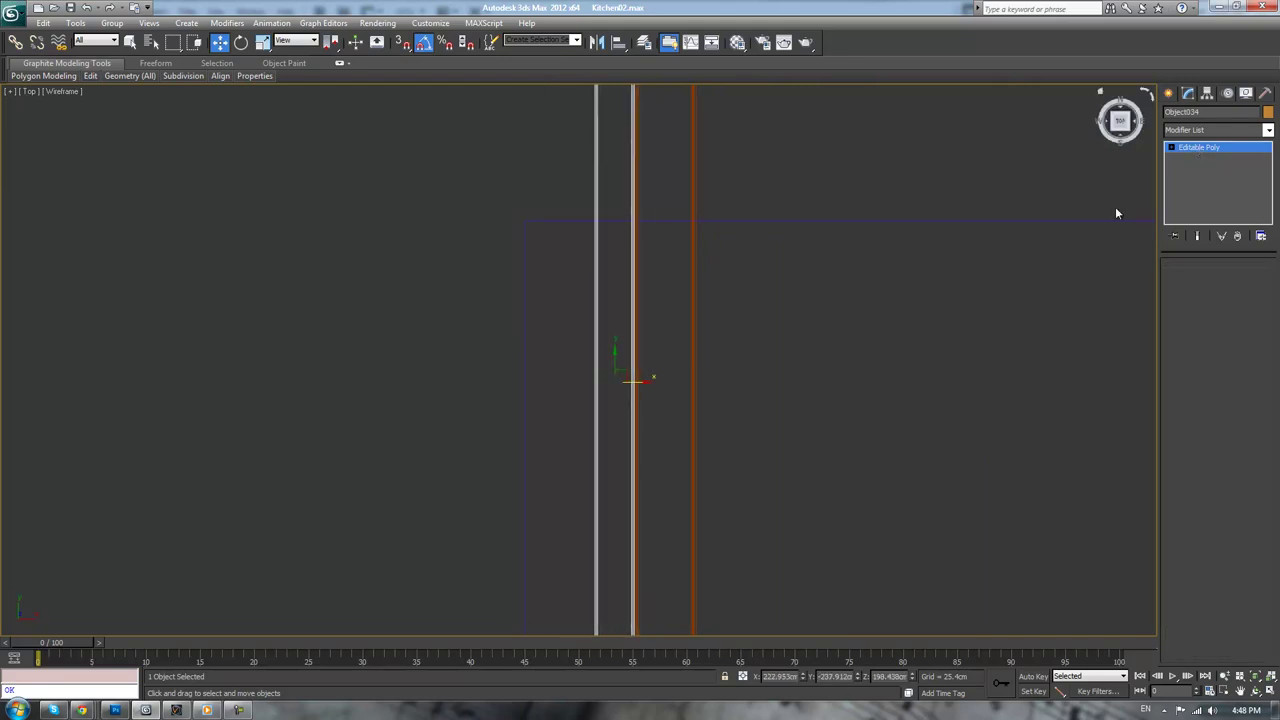
scroll(1000, 250, "down", 10)
left_click_drag(773, 307, 787, 340)
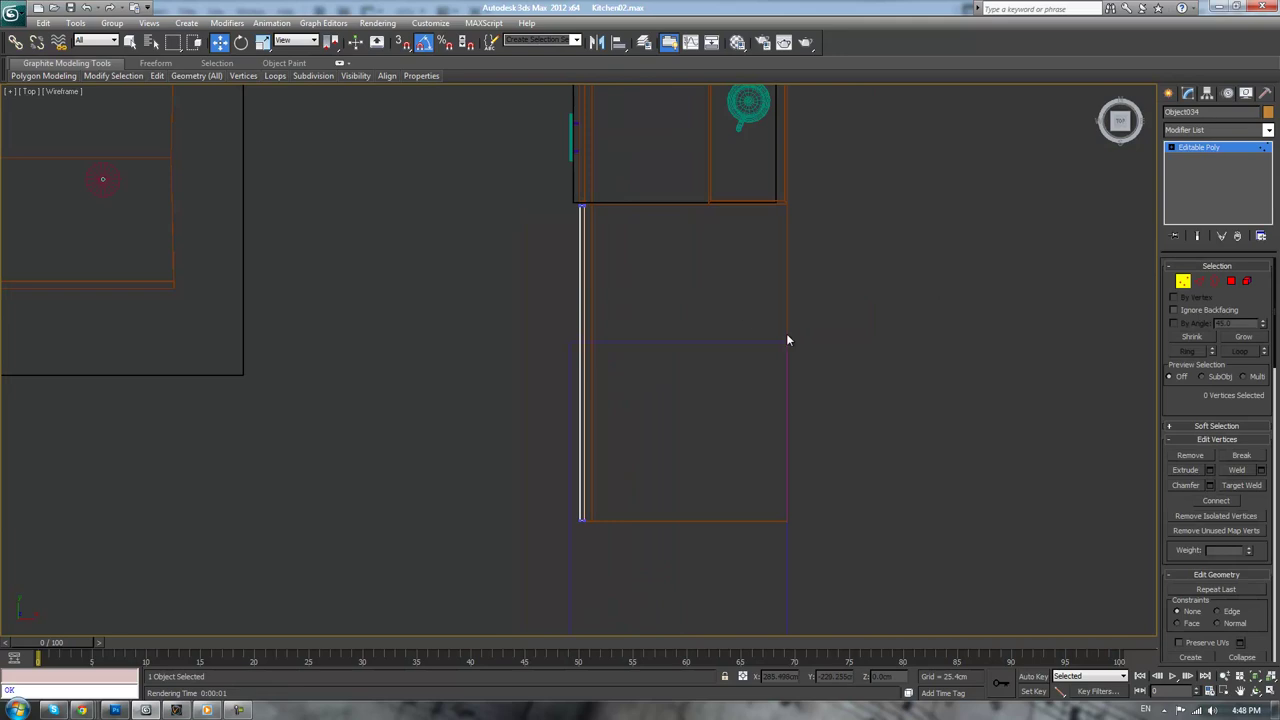
left_click(1242, 147)
- Select the deepened cabinet, Object033, and attach the front panel Object034 to it
left_click_drag(860, 277, 774, 306)
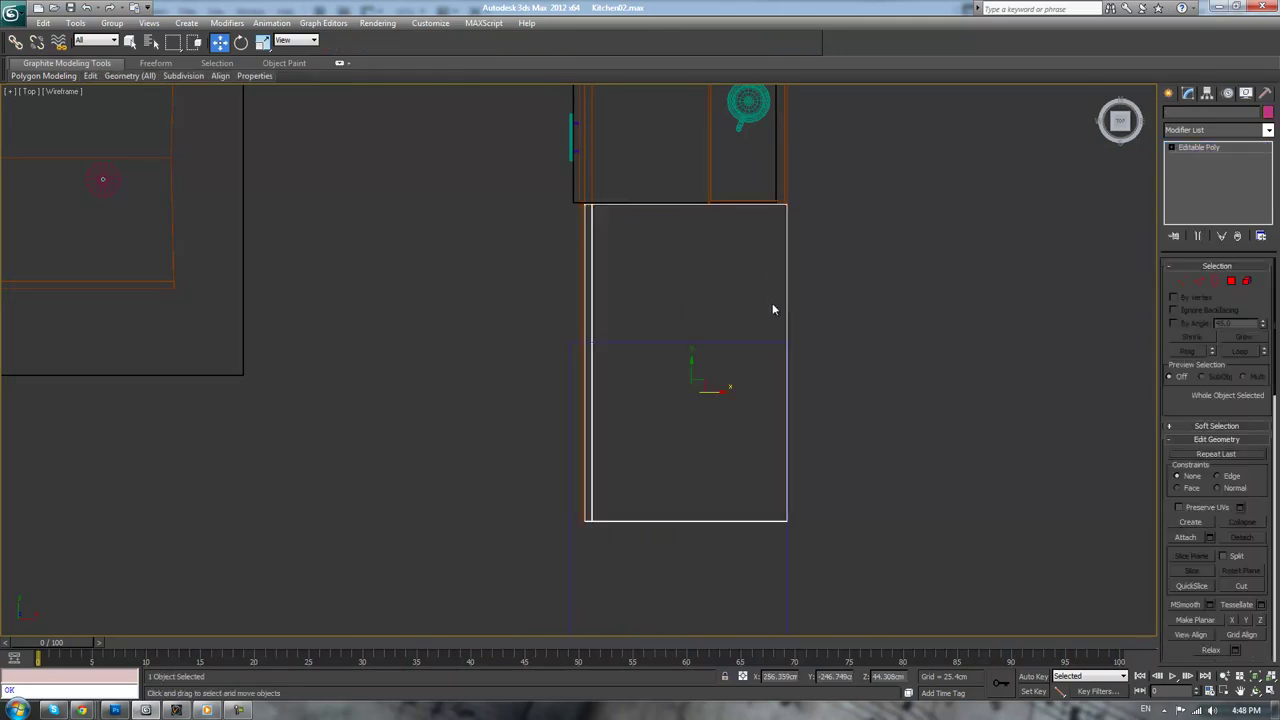
left_click(1186, 538)
left_click(578, 264)
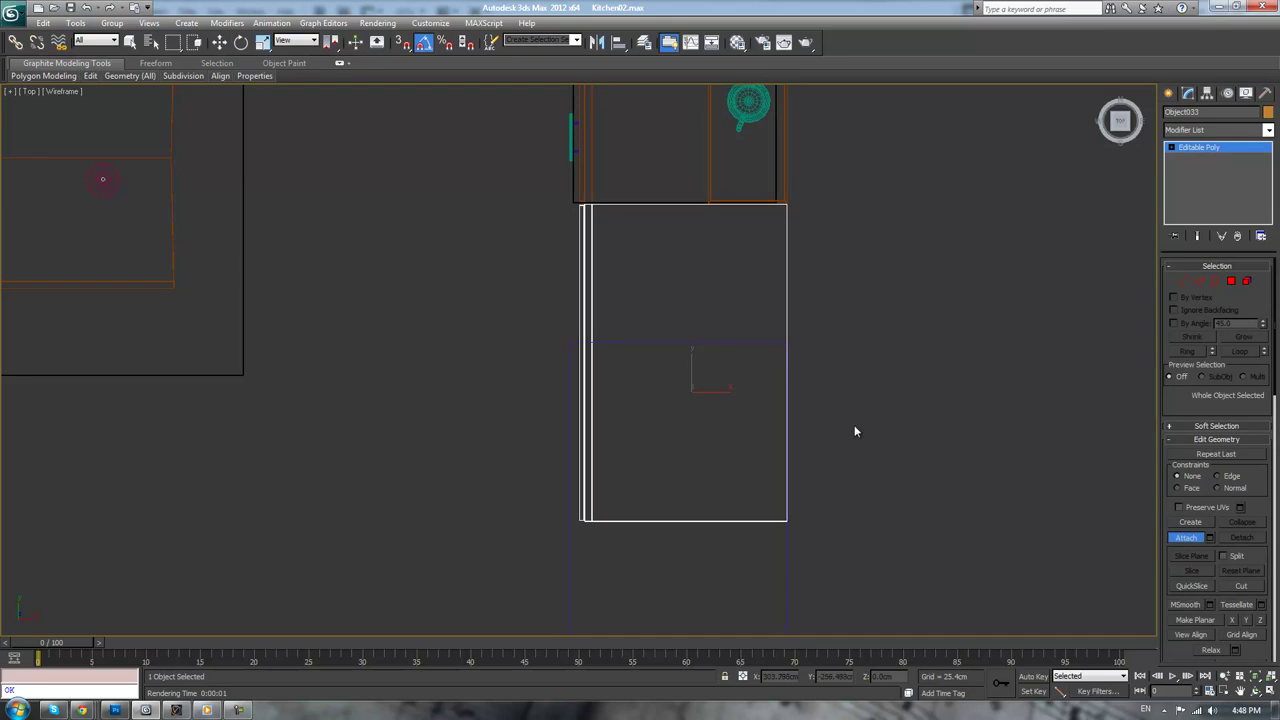
- Move the vertices at the combined cabinet's far end along Y to shorten it until it meets the purple box's edge
key("1")
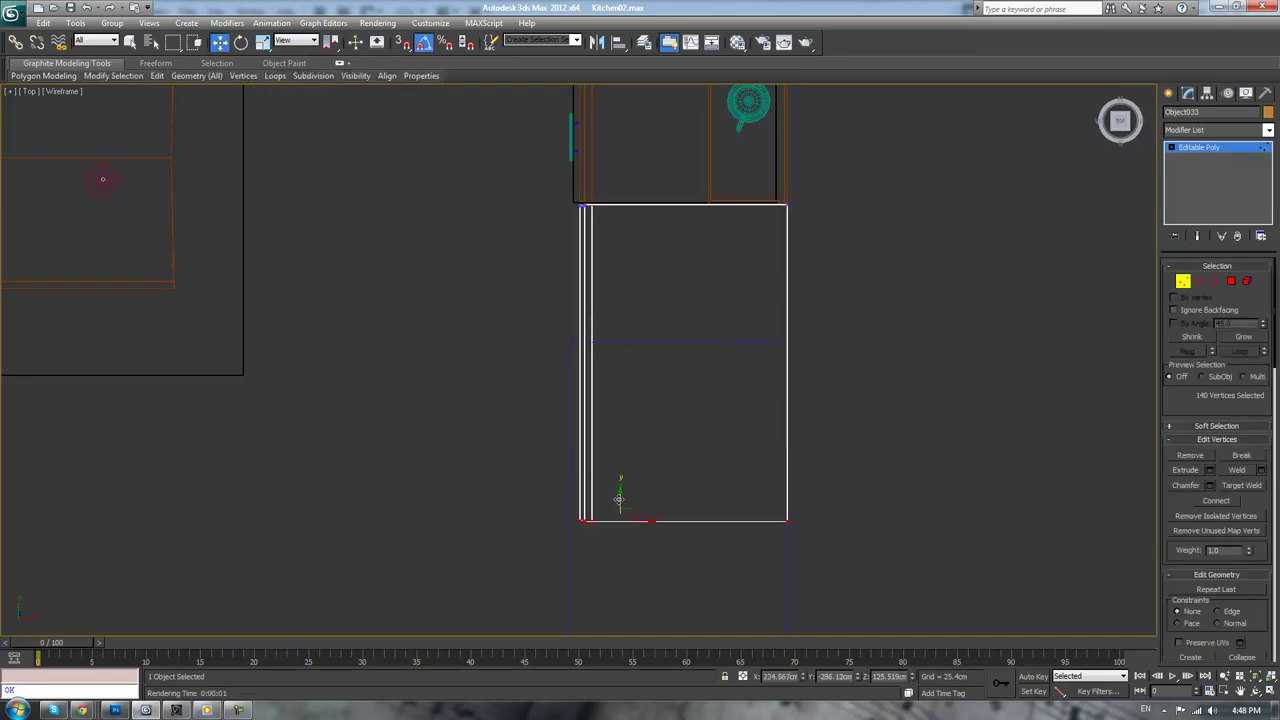
left_click_drag(619, 500, 654, 309)
scroll(649, 314, "up", 2)
middle_click_drag(699, 330, 607, 419)
scroll(607, 419, "up", 1)
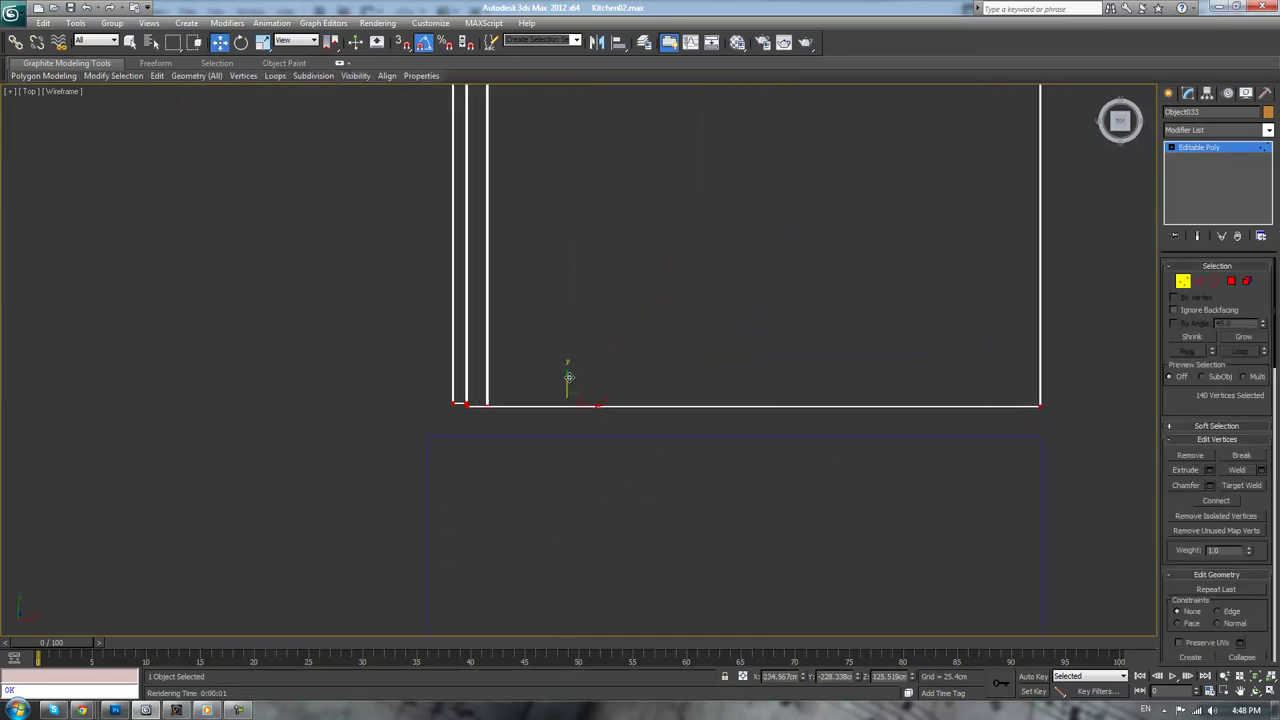
left_click_drag(568, 377, 573, 404)
left_click(1215, 149)
left_click(1086, 214)
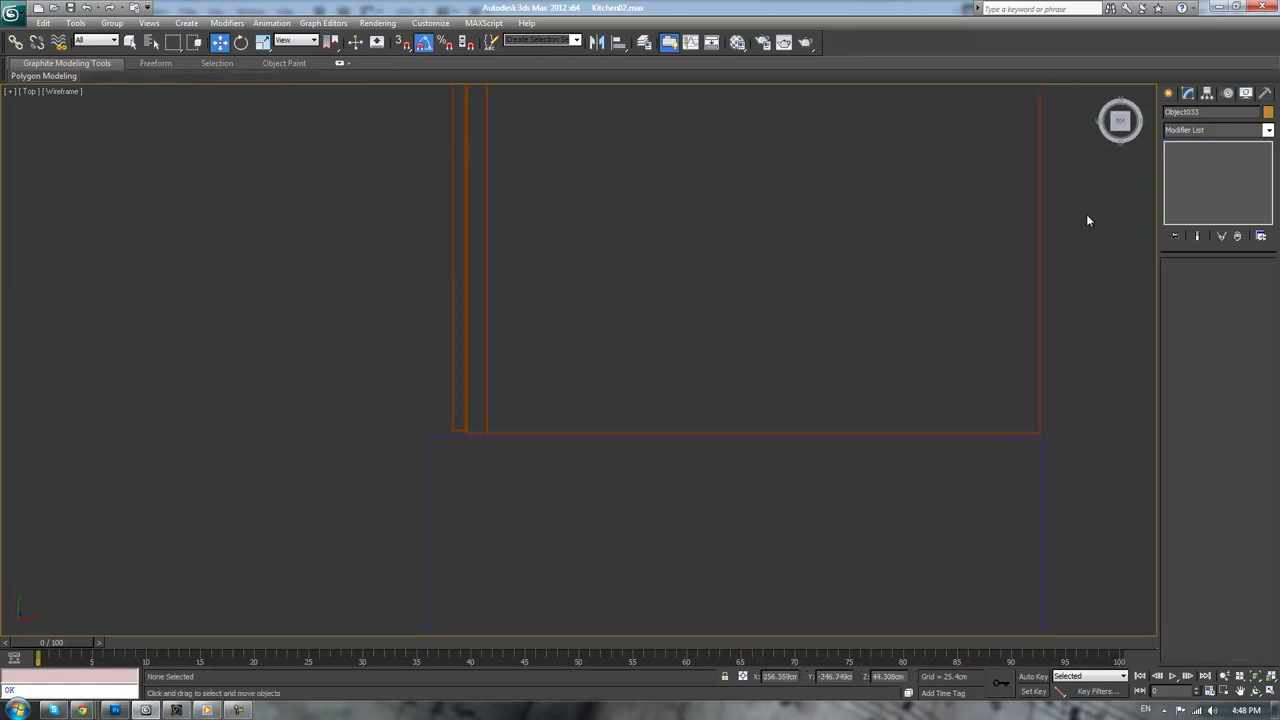
- Select the tall cabinet Object033 and move the vertices along its upper door's lower edge down along Z to about countertop height
key("p")
scroll(1062, 217, "down", 8)
key("F3")
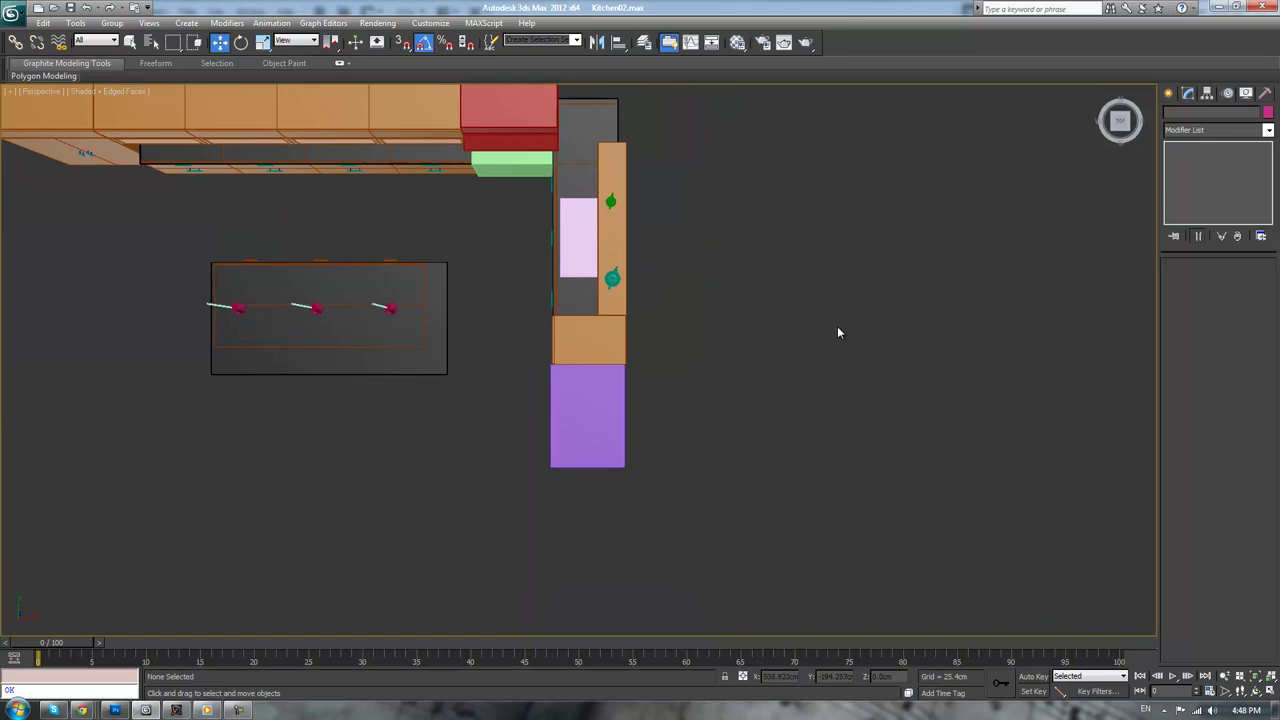
mouse_move(837, 331)
middle_mouse_down("alt")
mouse_move(937, 331)
mouse_move(920, 291)
mouse_move(815, 232)
middle_mouse_up("alt")
scroll(891, 349, "up", 10)
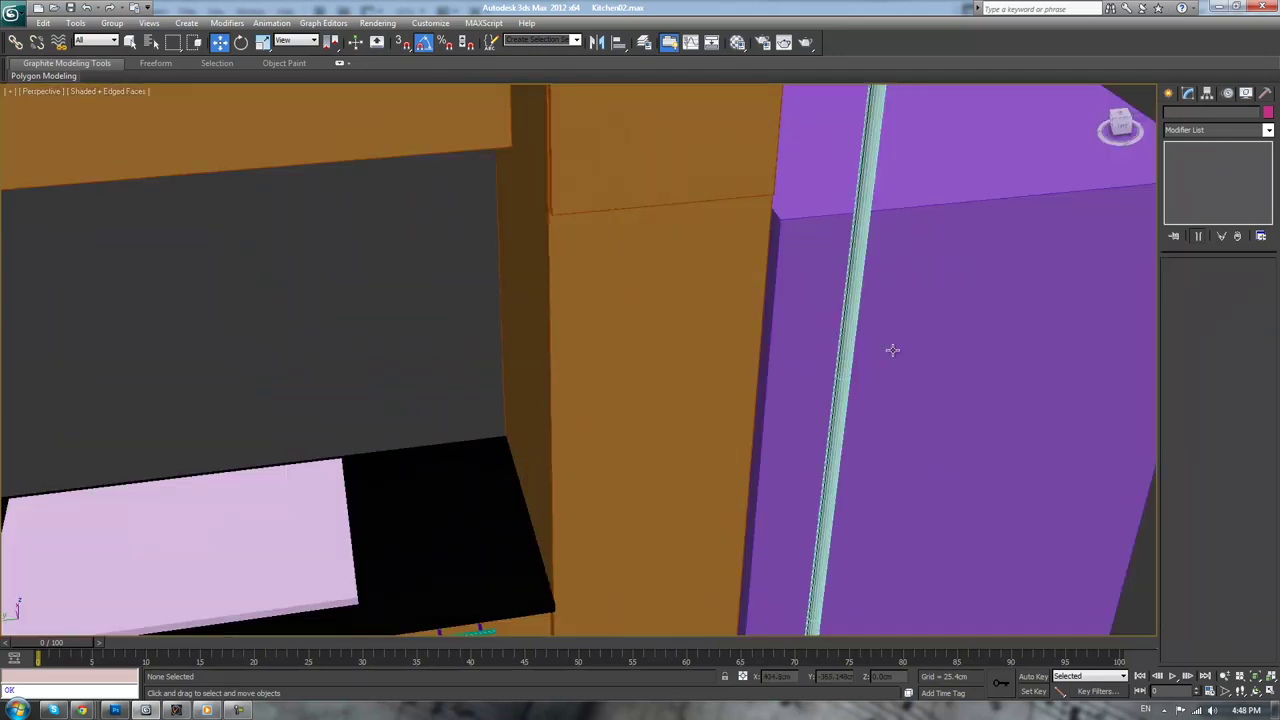
scroll(908, 331, "down", 4)
scroll(874, 354, "down", 1)
left_click(613, 277)
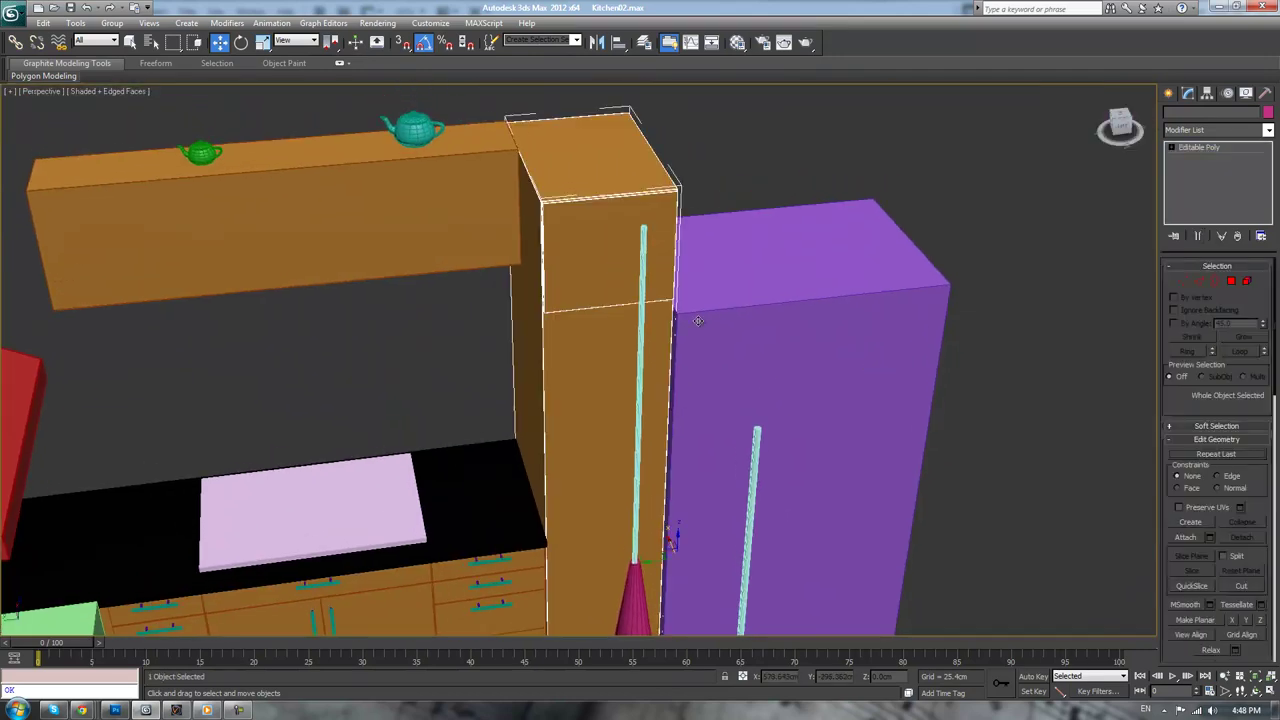
scroll(818, 286, "up", 1)
key("1")
left_click_drag(475, 256, 590, 437)
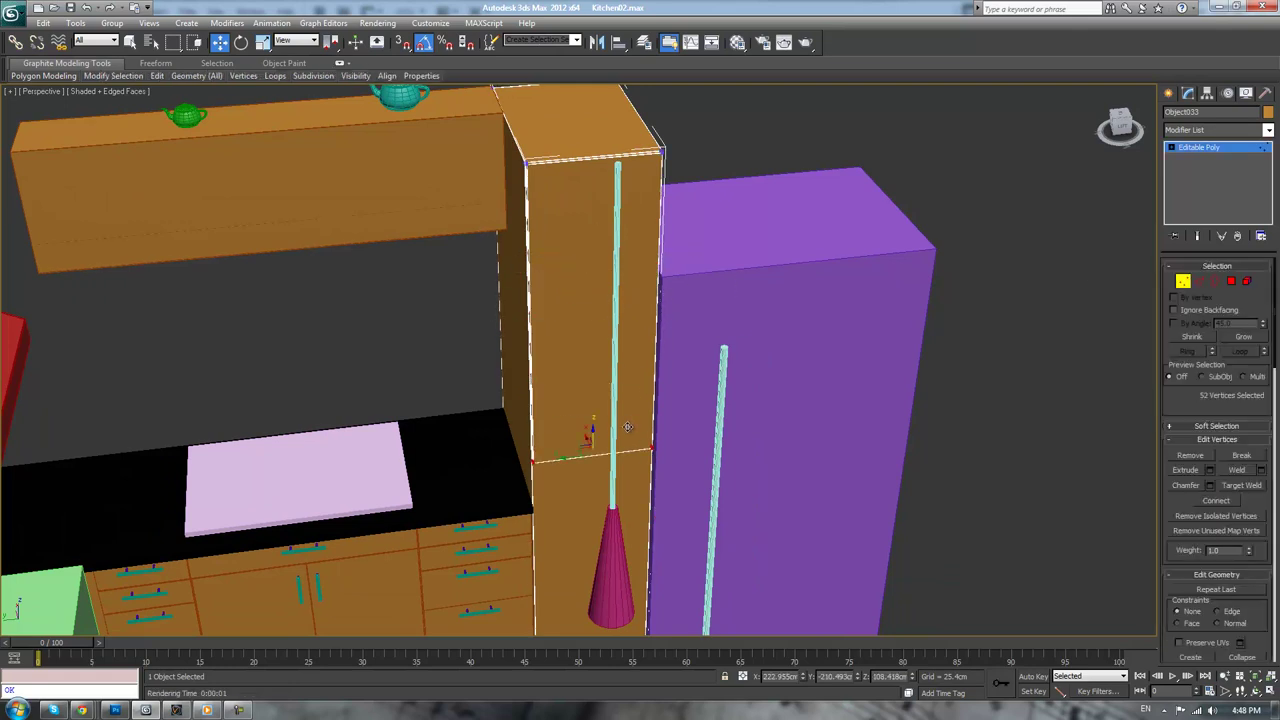
middle_click_drag(833, 462, 785, 378)
left_click_drag(580, 380, 580, 400)
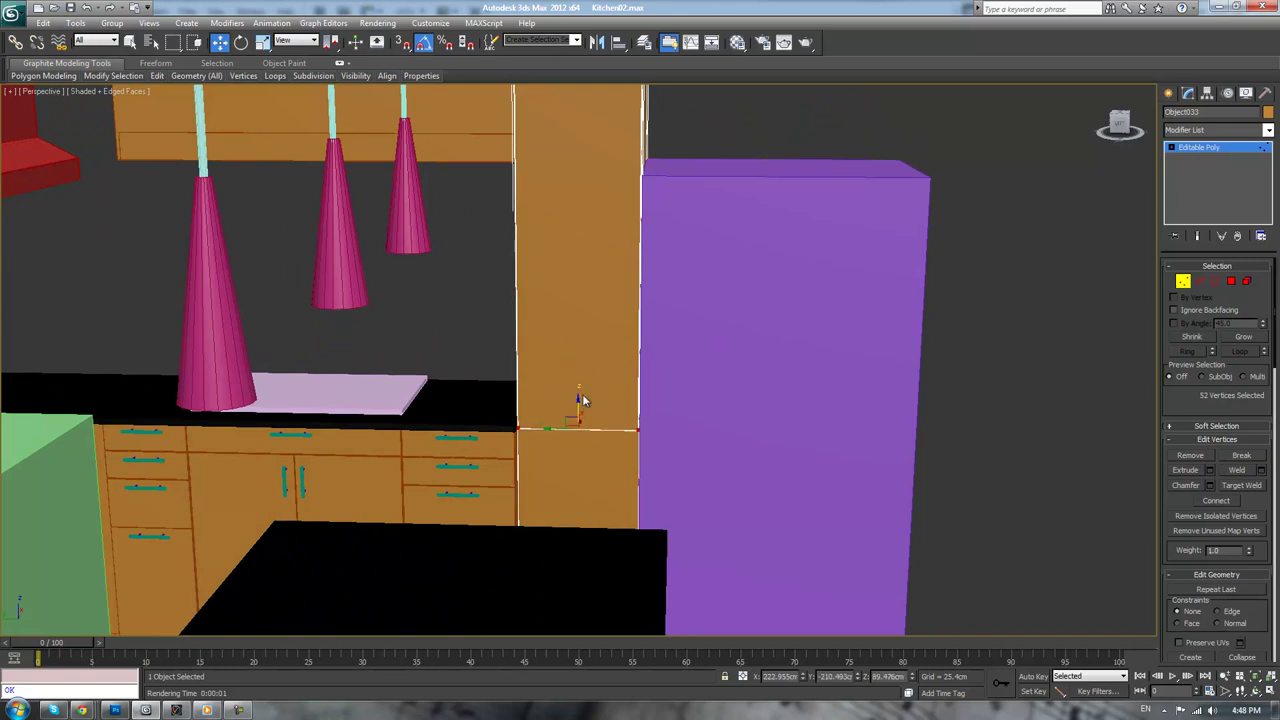
- Fine-align the upper door's lower-edge vertices along the vertical axis with the underside of the countertop, and leave vertex editing
key("l")
scroll(583, 397, "up", 8)
scroll(589, 391, "down", 3)
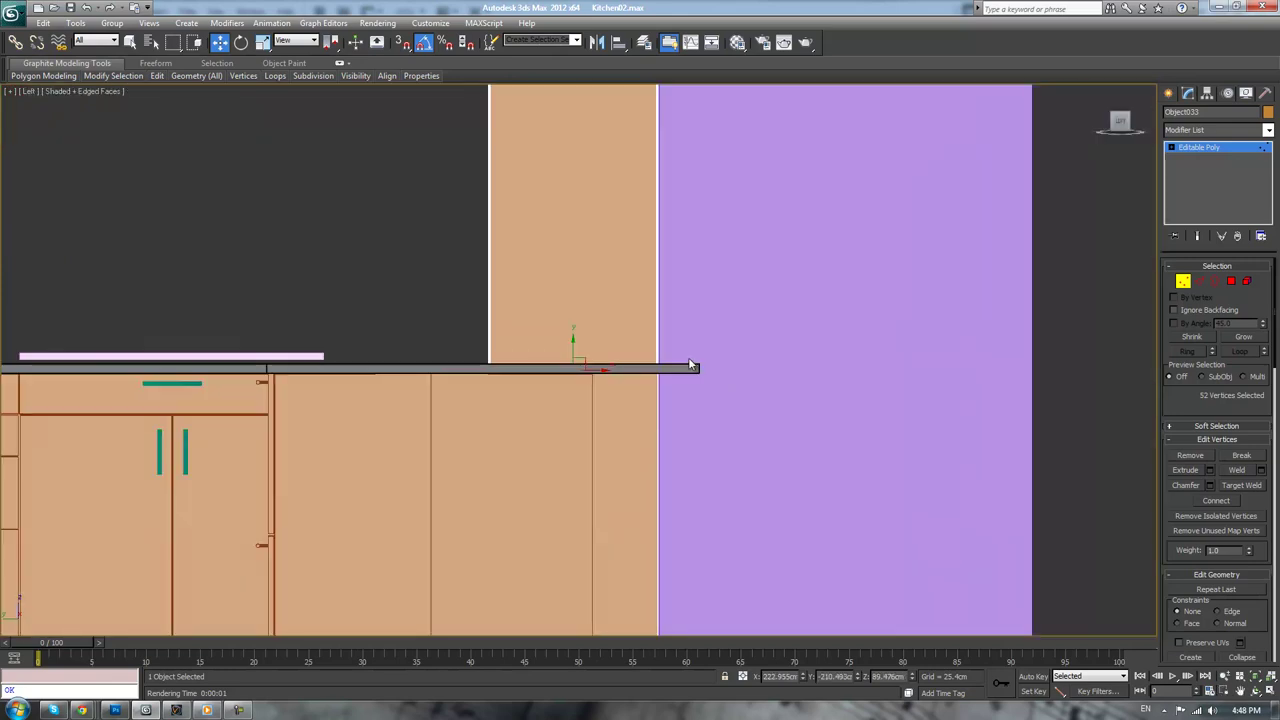
key("F3")
scroll(668, 368, "down", 2)
scroll(662, 370, "up", 4)
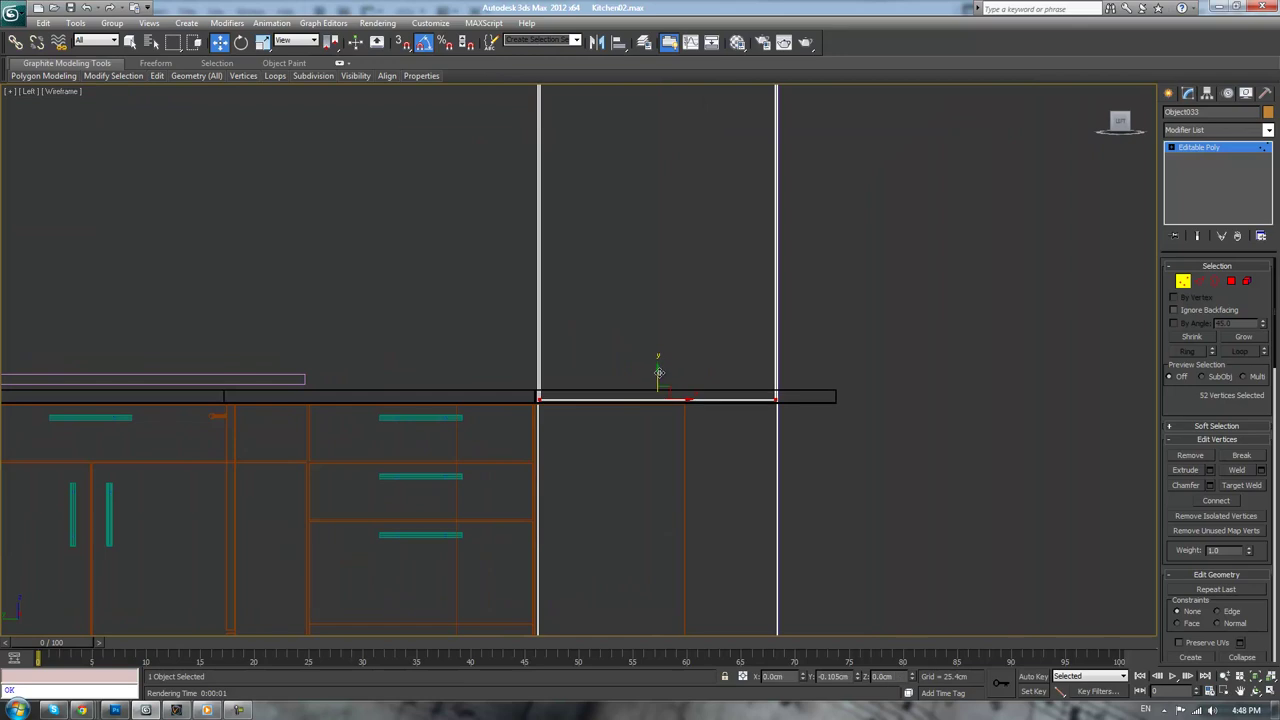
left_click_drag(659, 373, 665, 376)
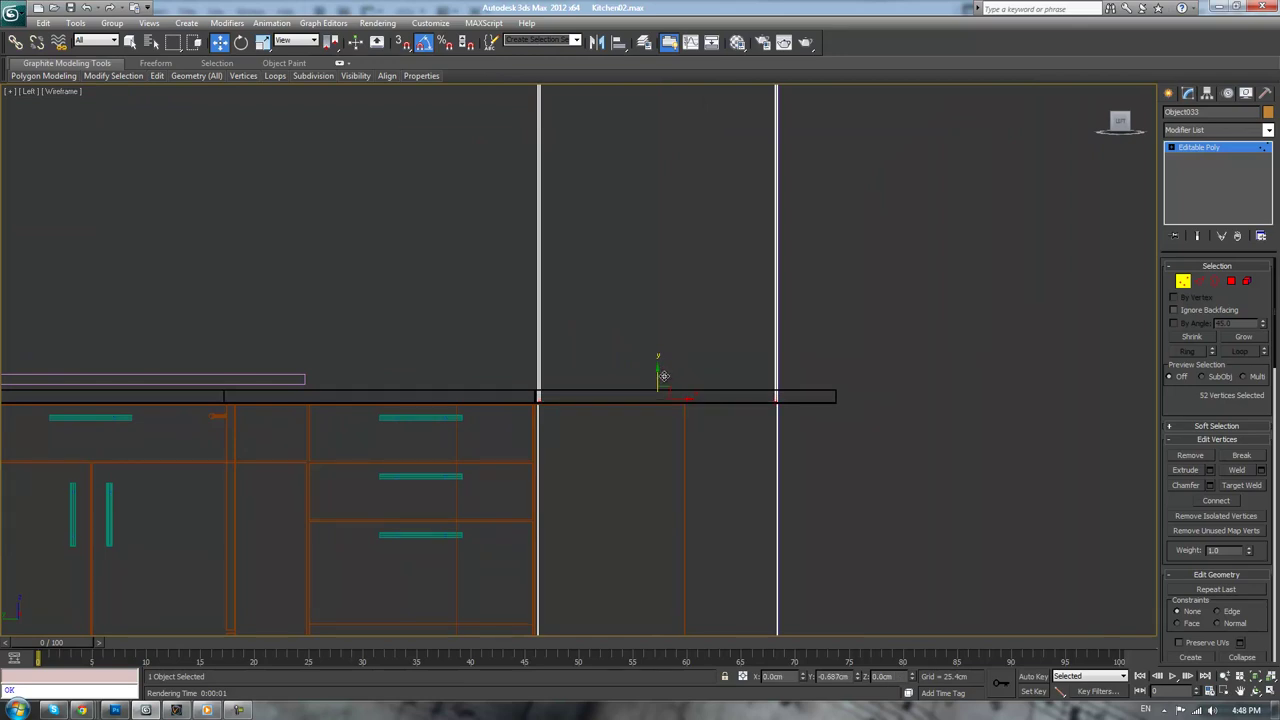
key("p")
key("F3")
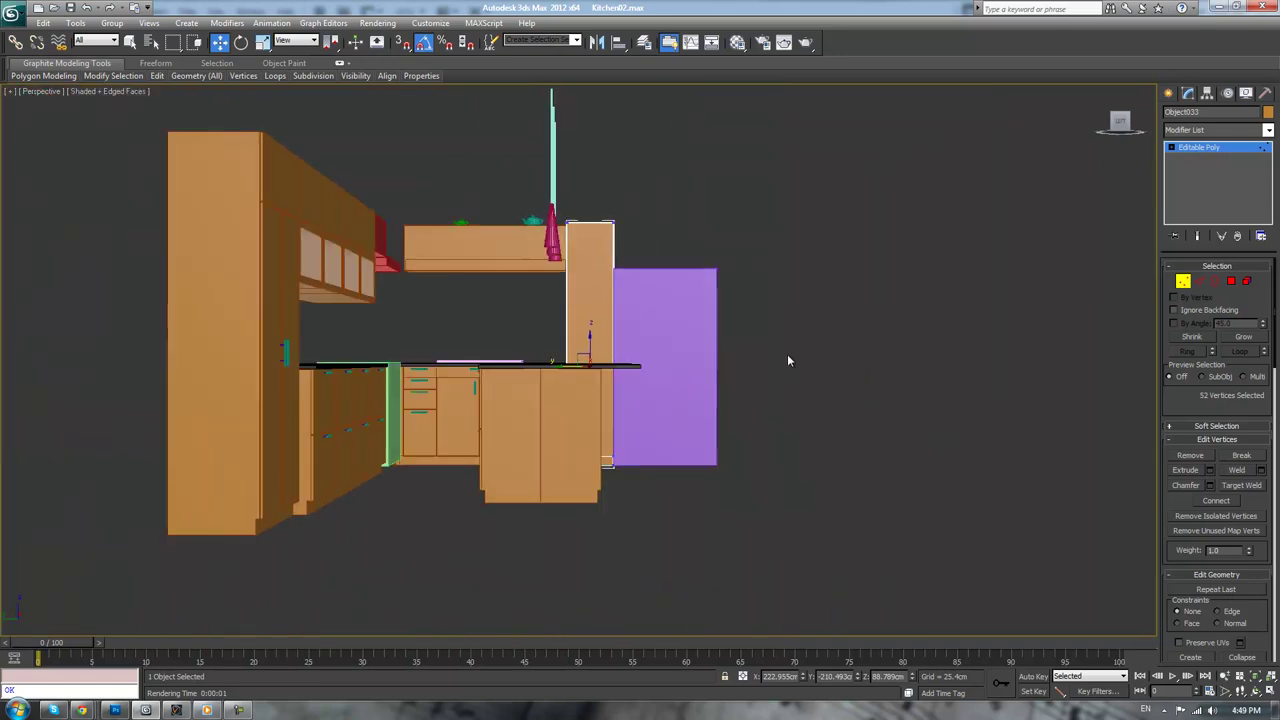
scroll(729, 387, "up", 2)
left_click(1226, 148)
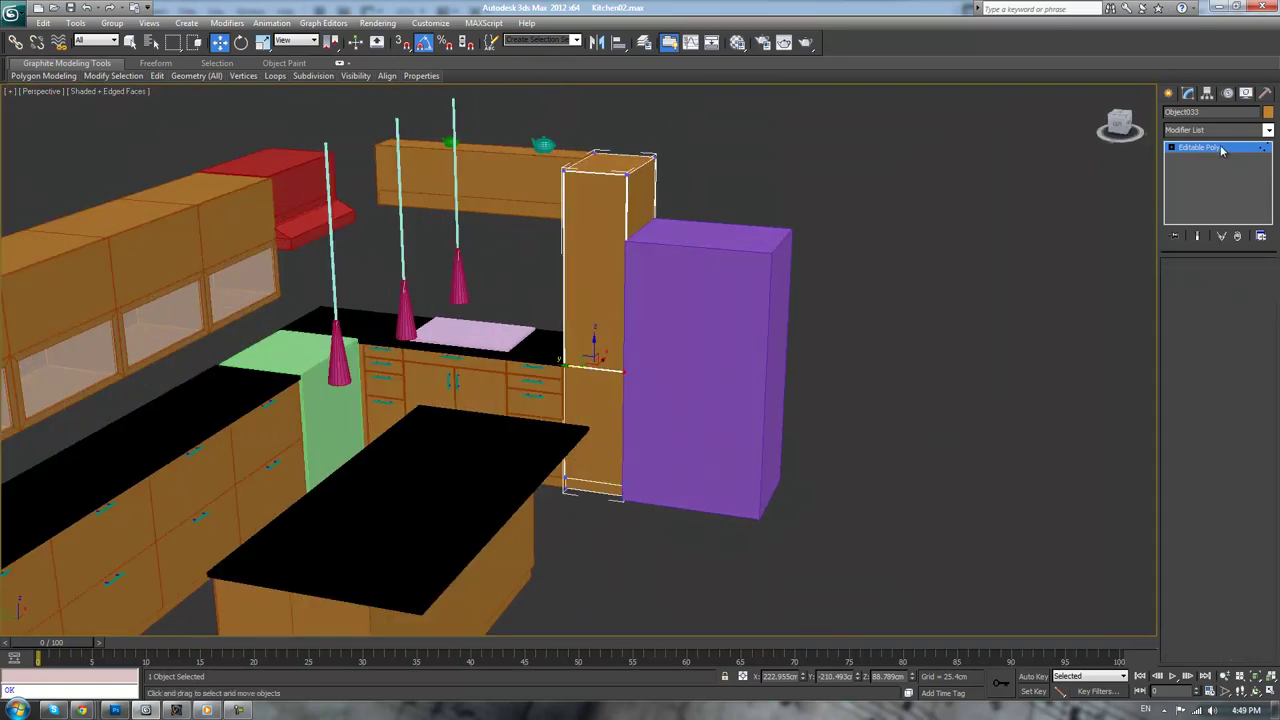
- Detach the upper front door element from the tall cabinet Object033 as a separate object
scroll(935, 266, "up", 2)
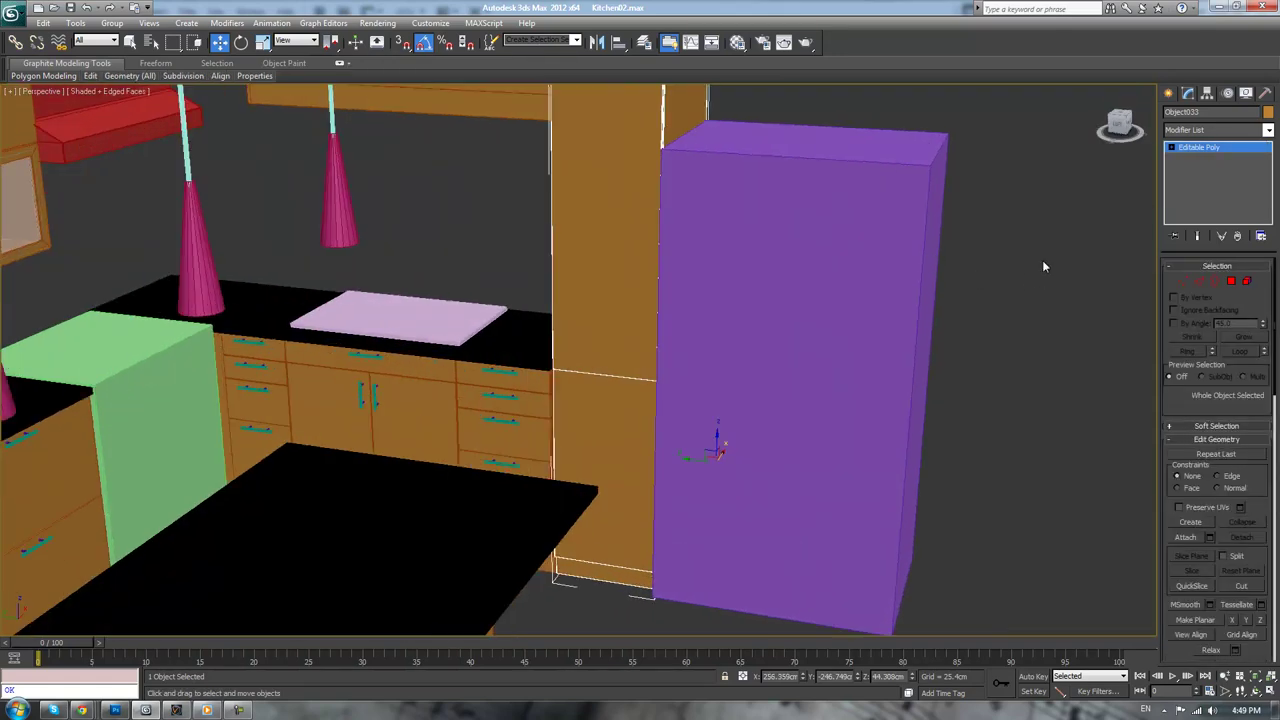
scroll(1066, 223, "up", 2)
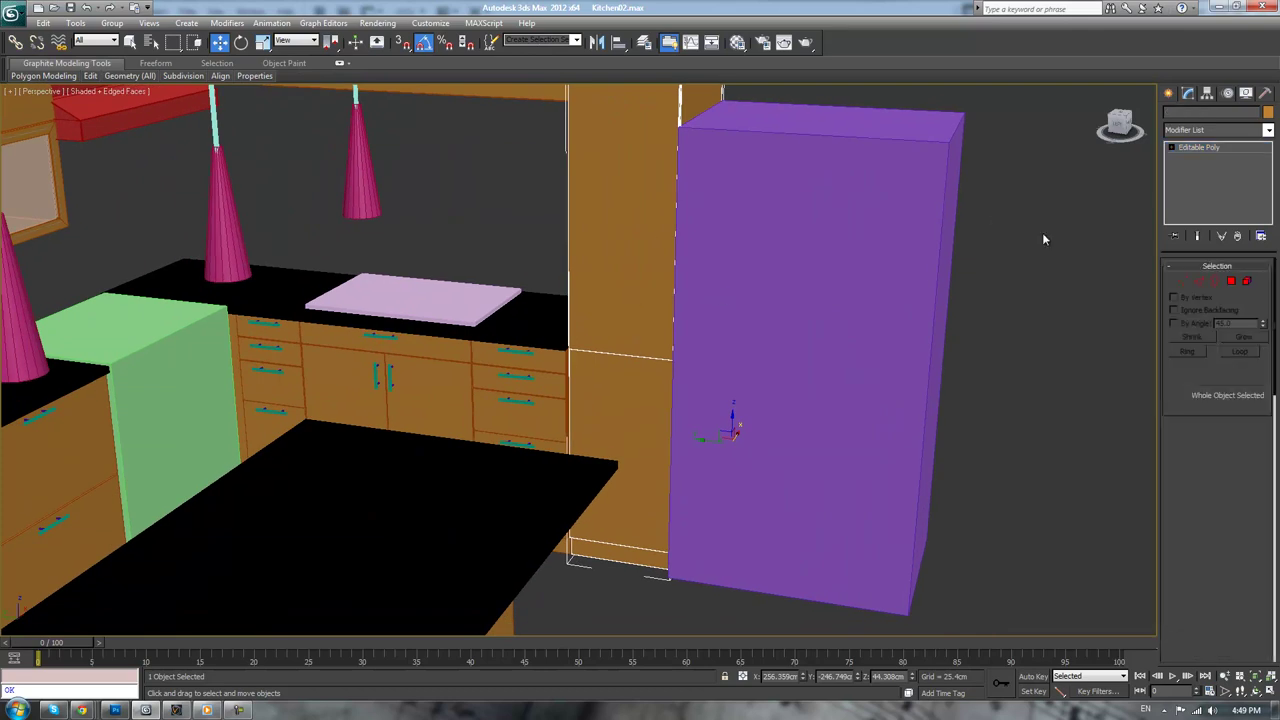
left_click(1245, 284)
left_click(623, 261)
left_click(623, 261)
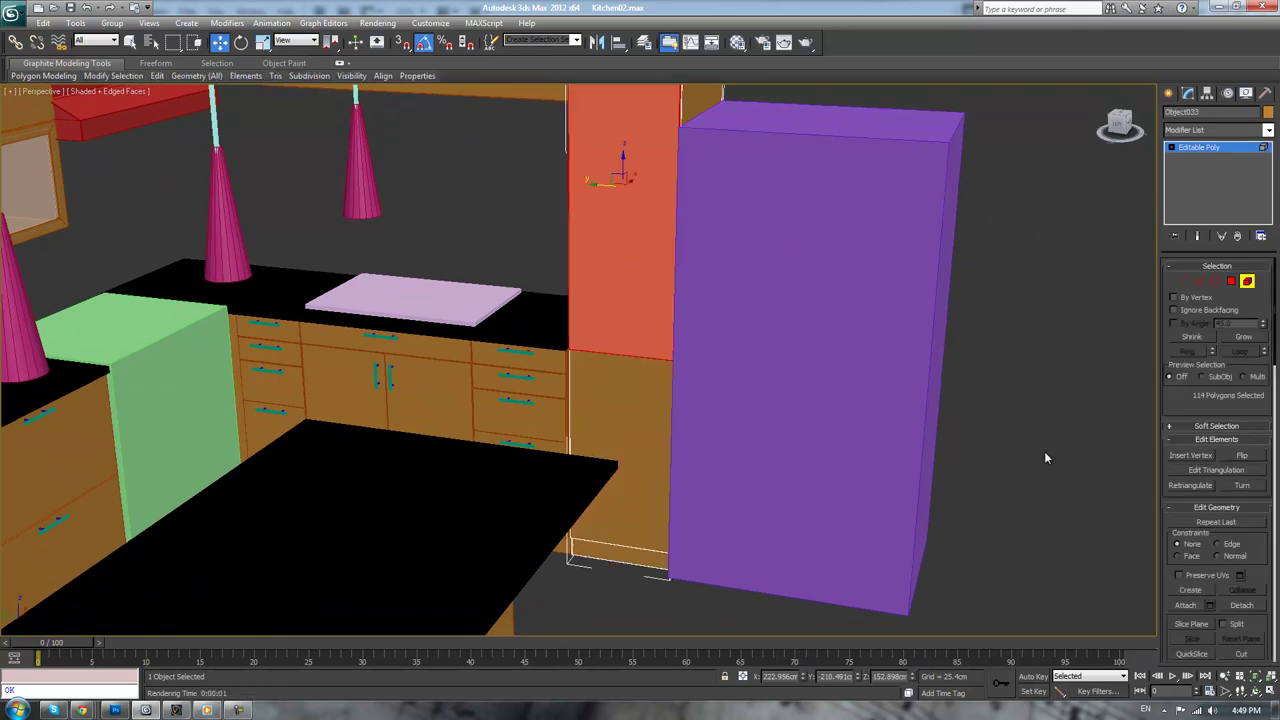
left_click(1240, 605)
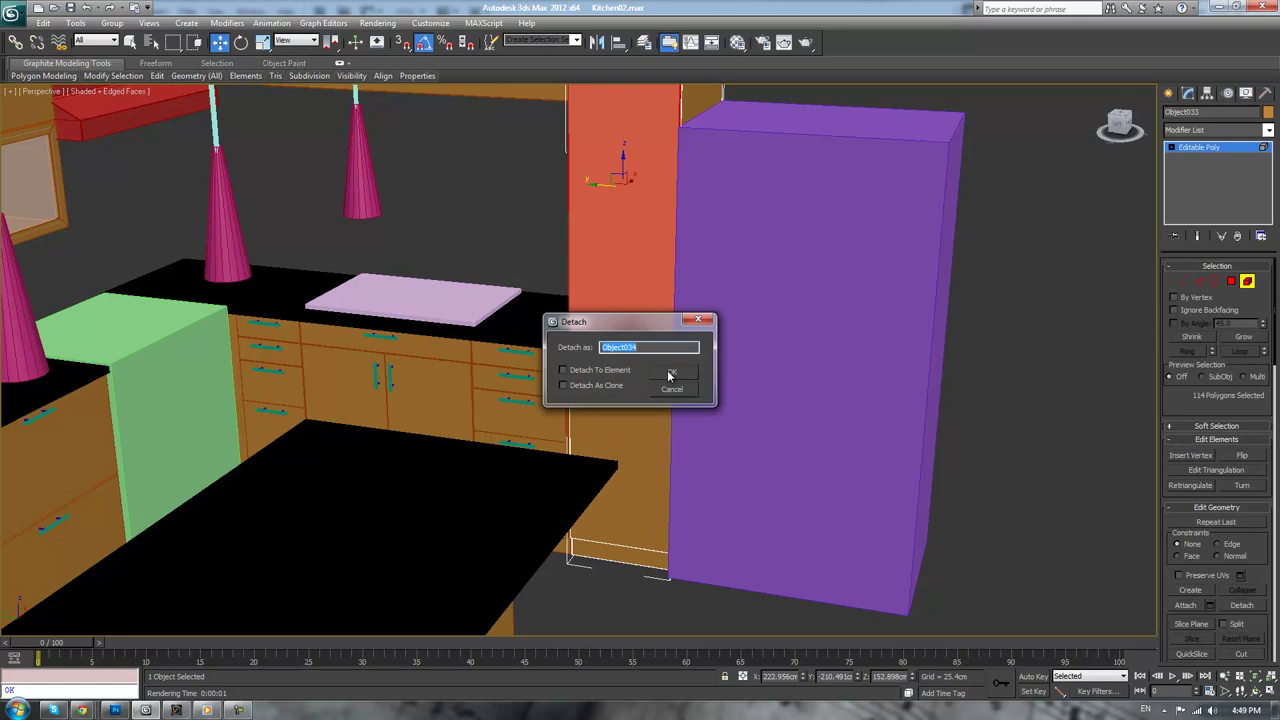
left_click(672, 374)
left_click(1210, 130)
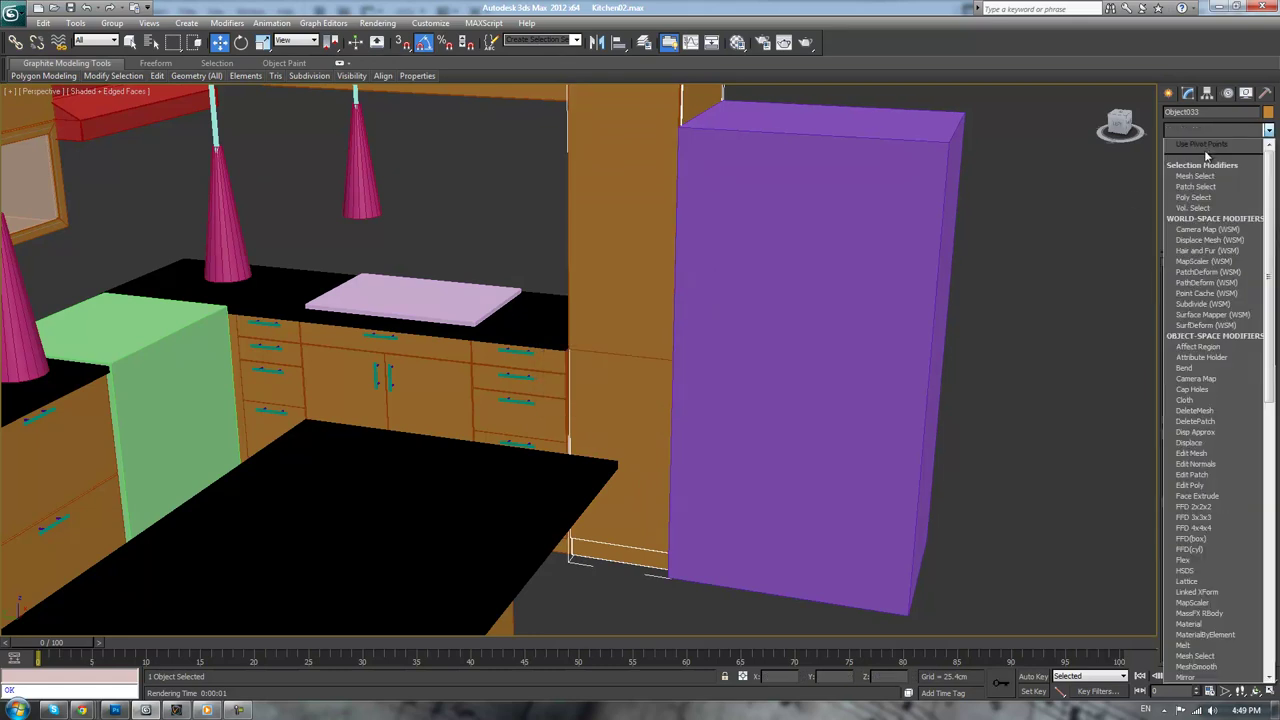
left_click(1210, 143)
left_click(1219, 149)
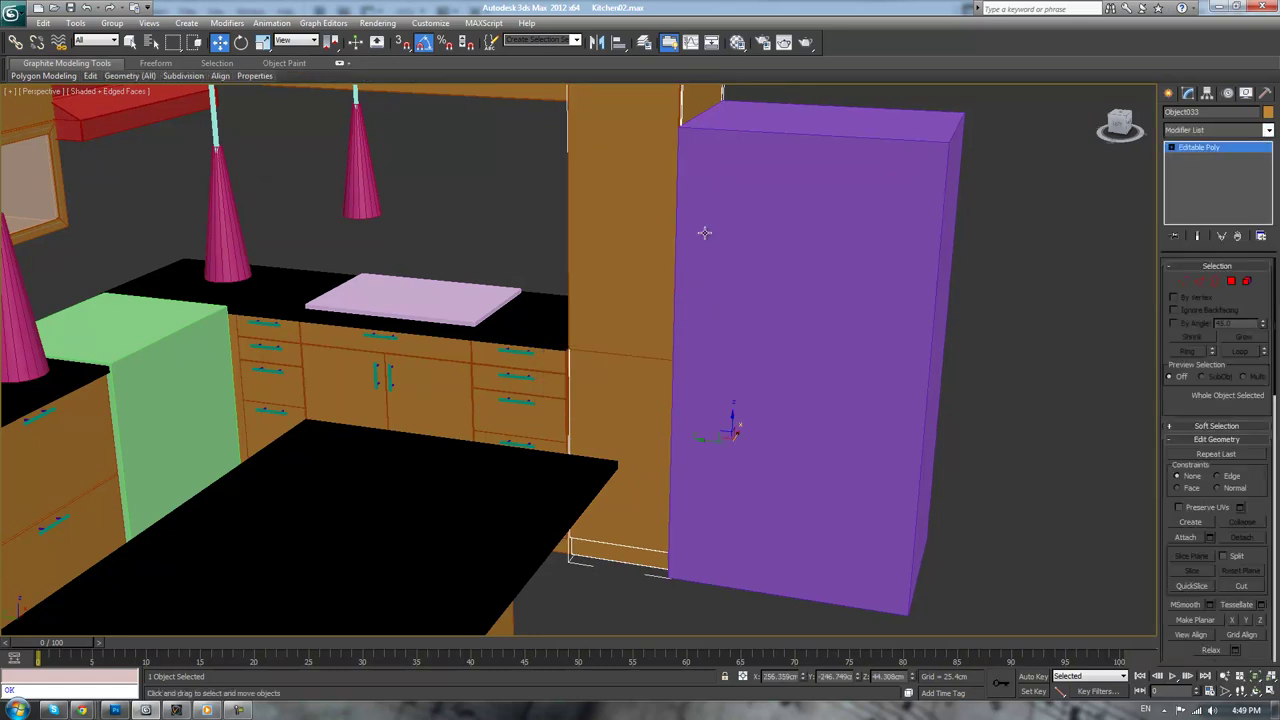
- Center the detached upper door's pivot to the object and clone the door straight down along Z as one copy
left_click(636, 214)
left_click(636, 213)
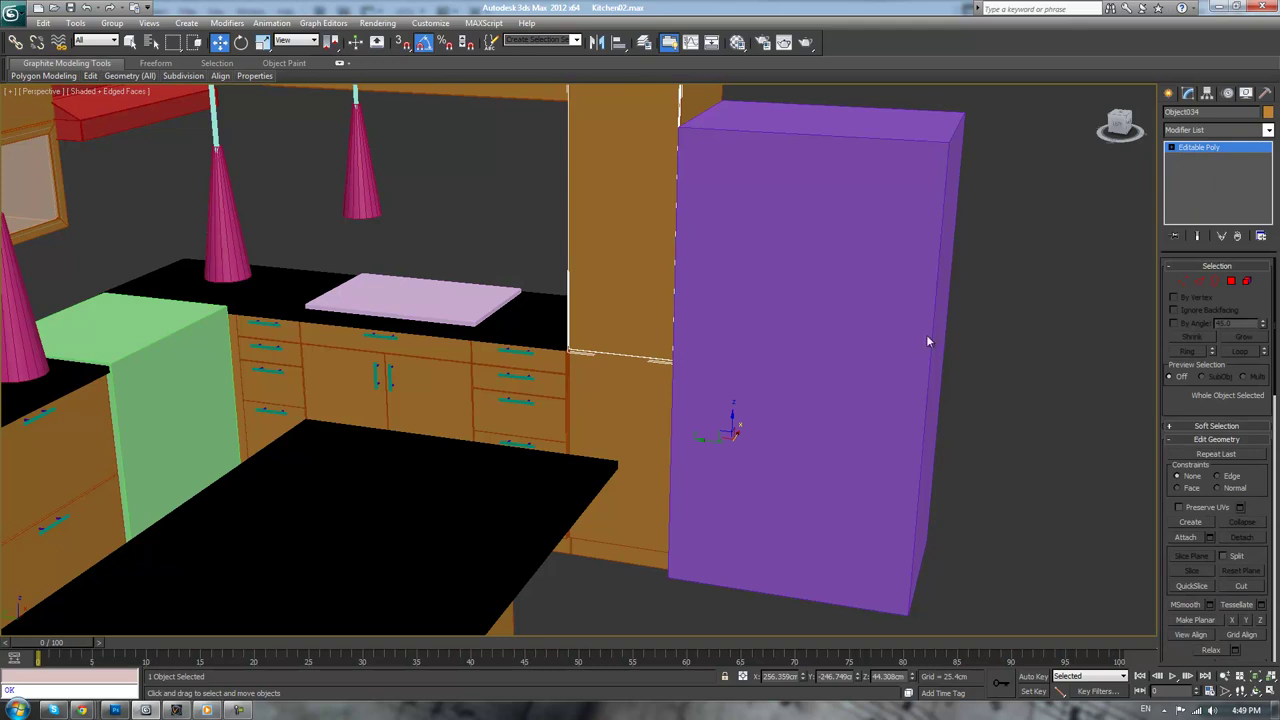
left_click(1207, 92)
left_click(1217, 177)
left_click(1199, 249)
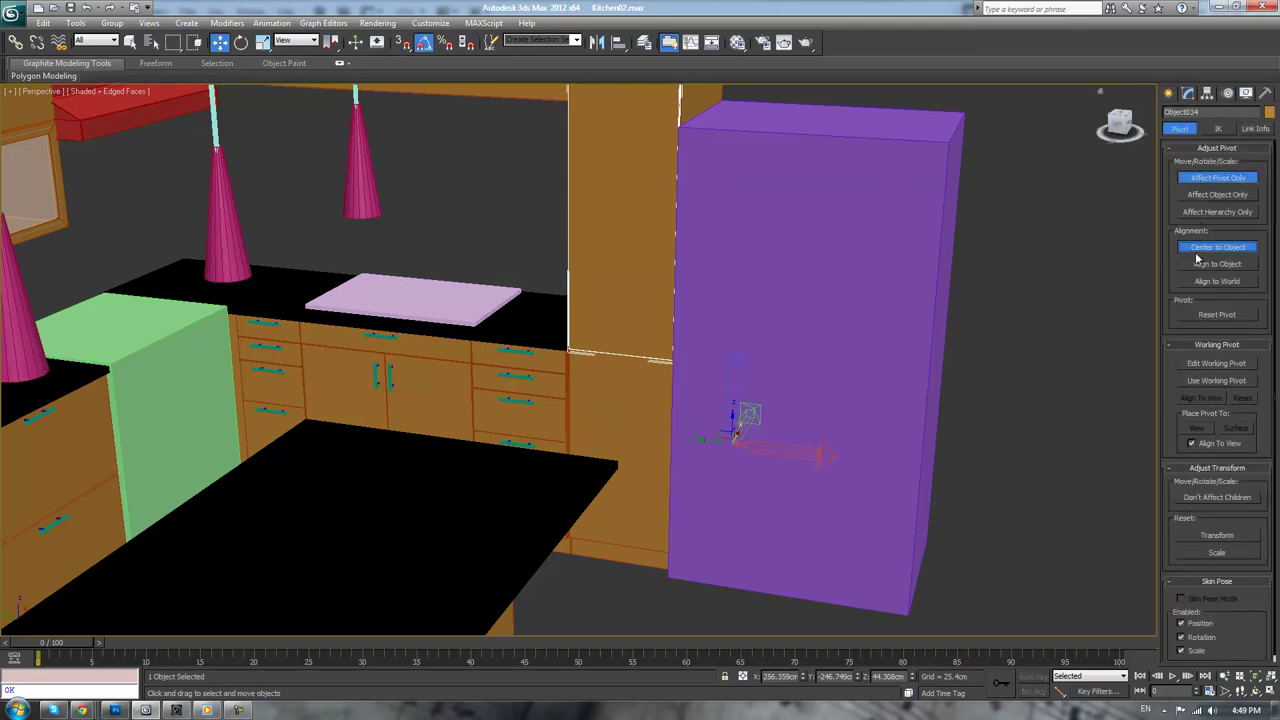
left_click(1217, 177)
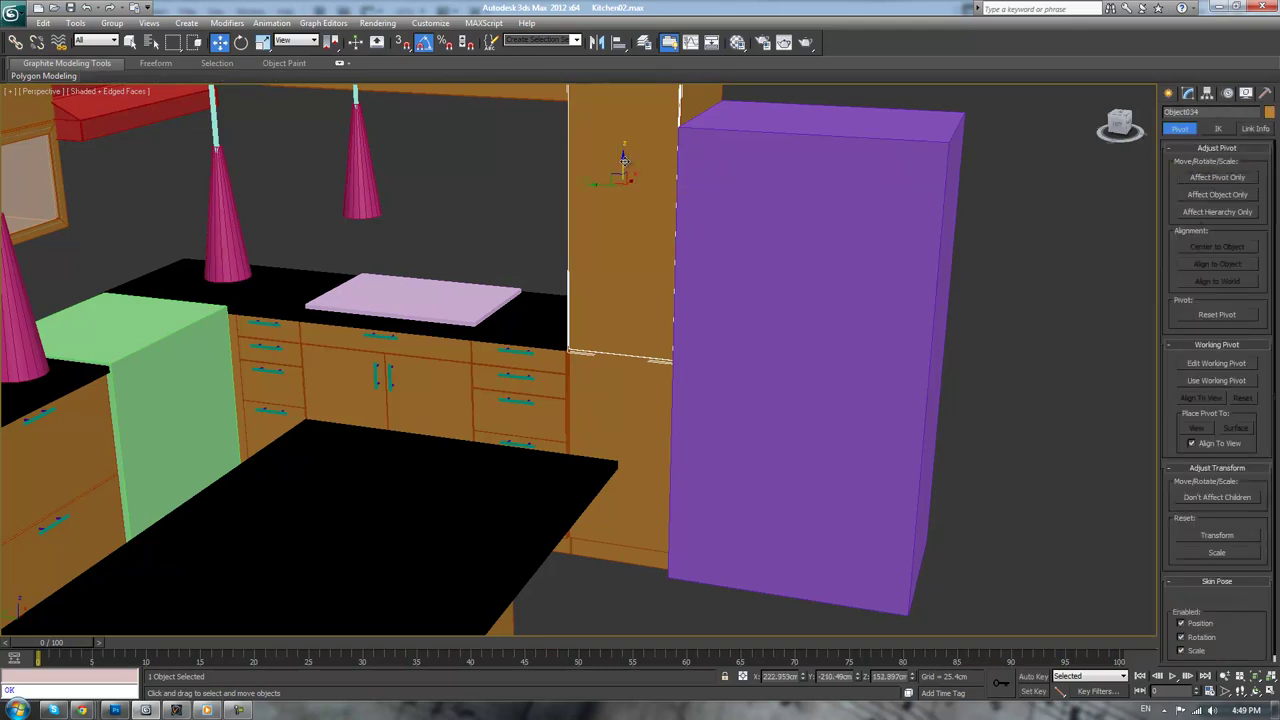
left_click_drag(623, 160, 622, 370, "shift")
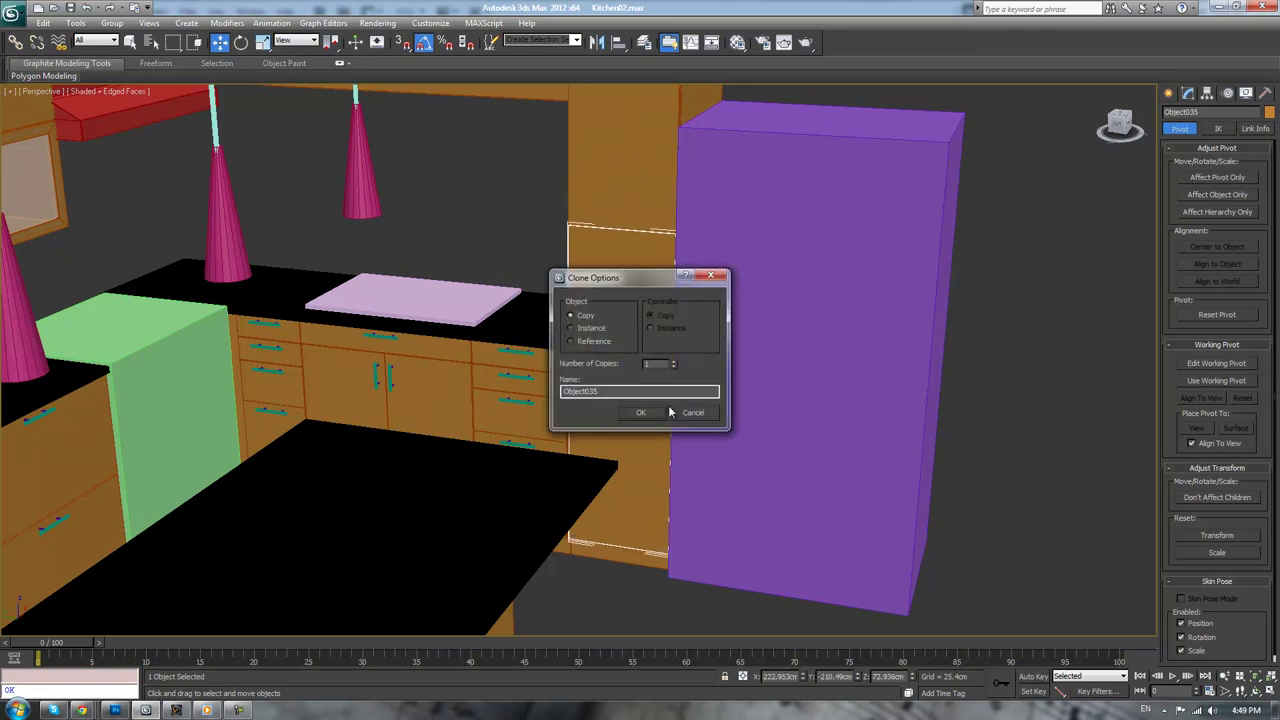
left_click(660, 412)
- Move the top vertices of the copied lower door down along the vertical axis to sit just below the upper door at countertop level
key("f")
key("F3")
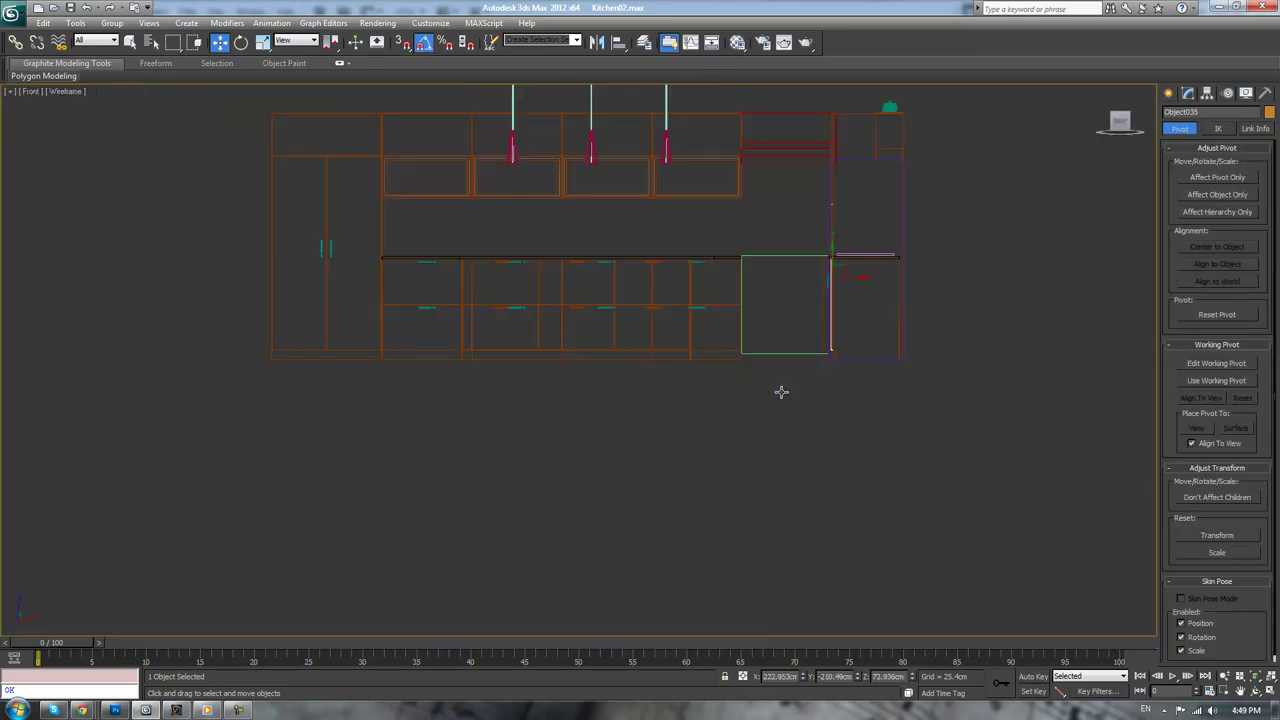
key("z")
scroll(709, 309, "down", 2)
scroll(714, 311, "up", 4)
scroll(711, 312, "down", 2)
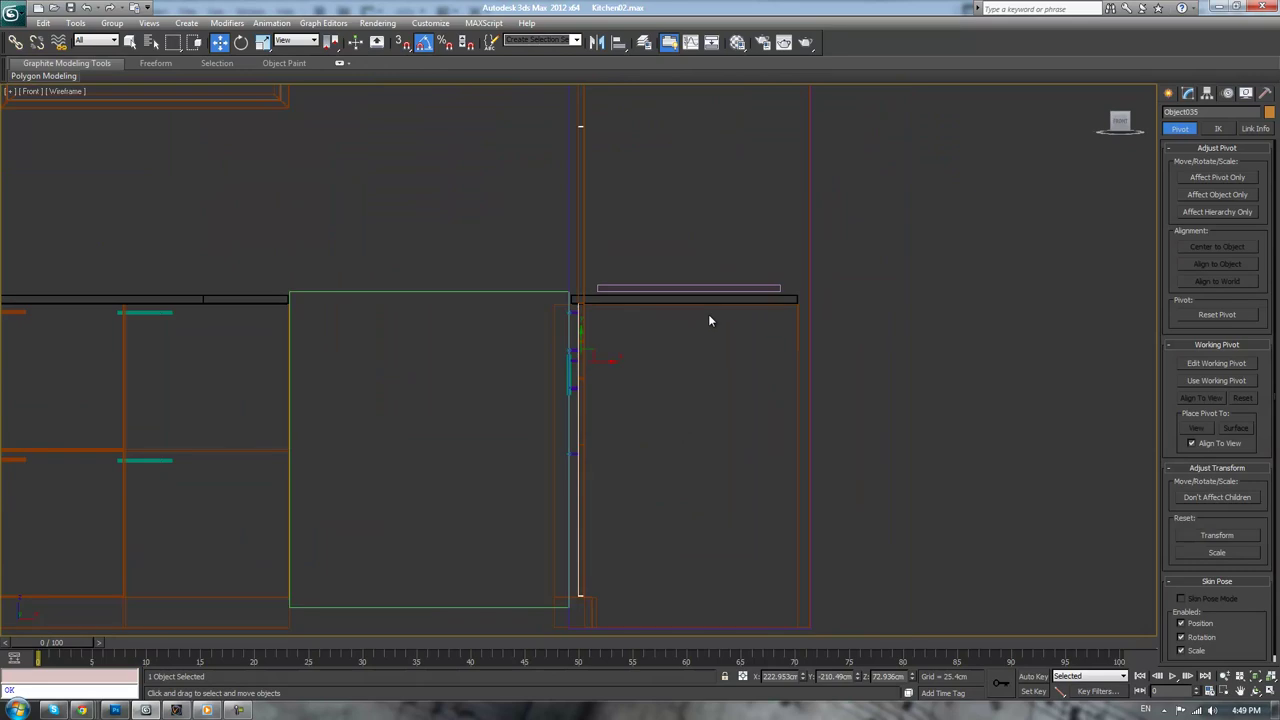
key("1")
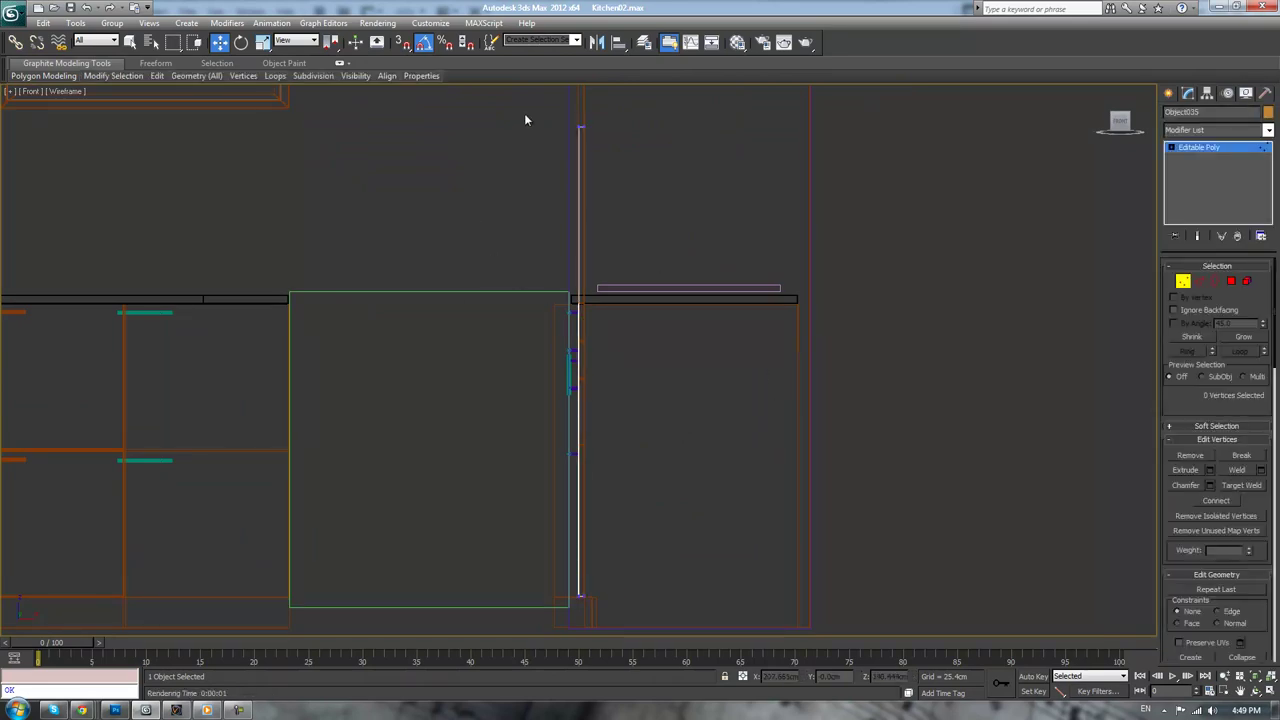
left_click_drag(526, 115, 655, 197)
scroll(680, 338, "up", 5)
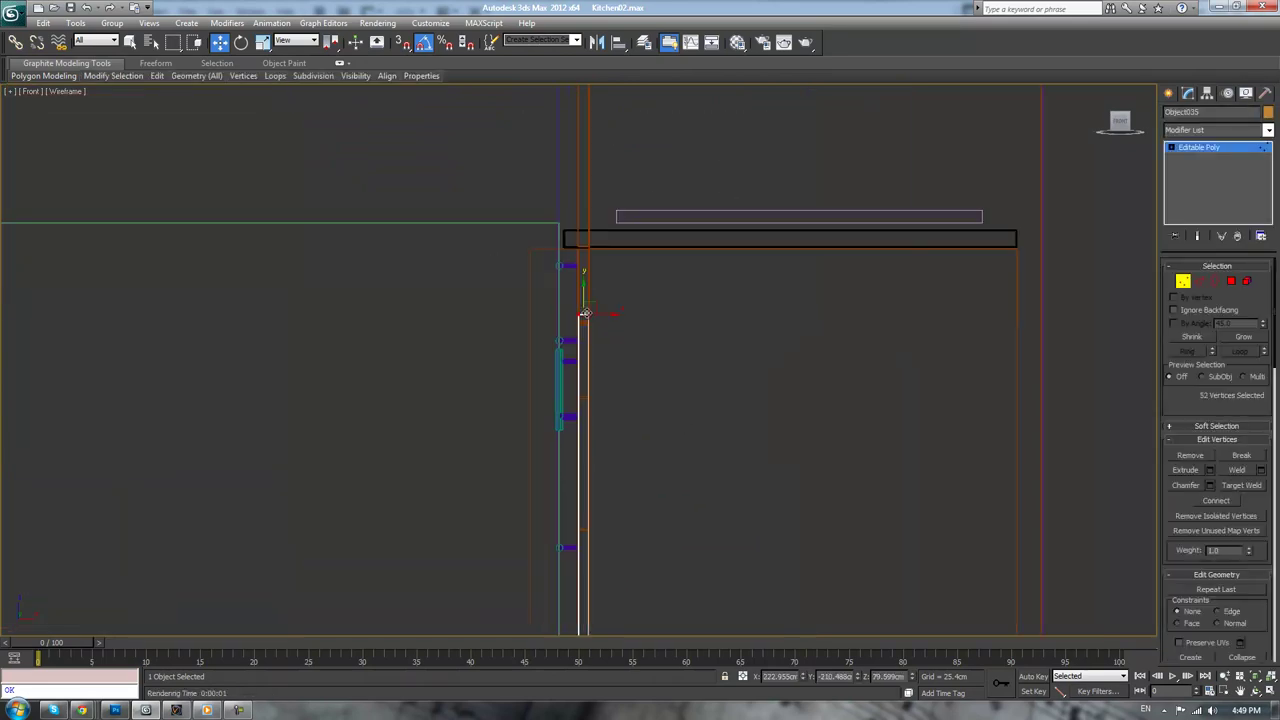
left_click_drag(606, 438, 636, 162)
- Fine-align the bottom vertices of the copied lower door with the top of the plinth, and deselect the door
scroll(670, 235, "down", 8)
scroll(700, 560, "up", 2)
middle_click_drag(702, 590, 735, 125)
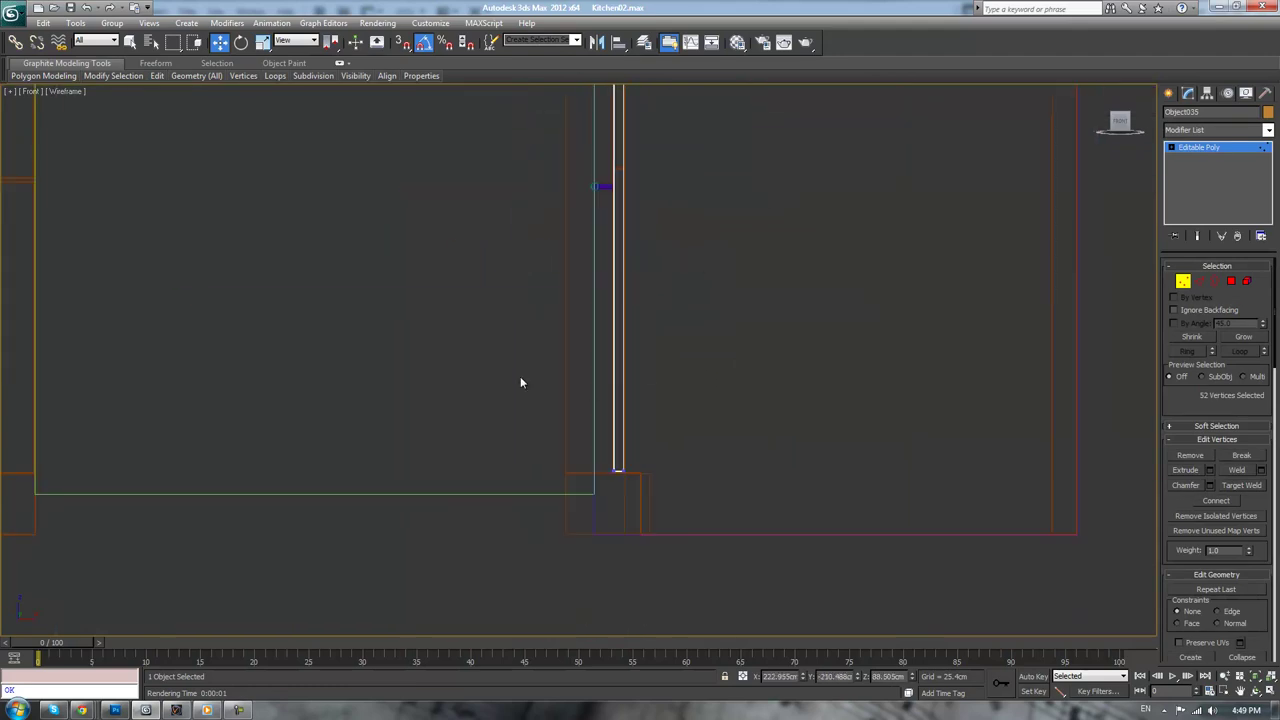
scroll(706, 482, "up", 4)
left_click_drag(520, 376, 698, 469)
scroll(705, 483, "up", 4)
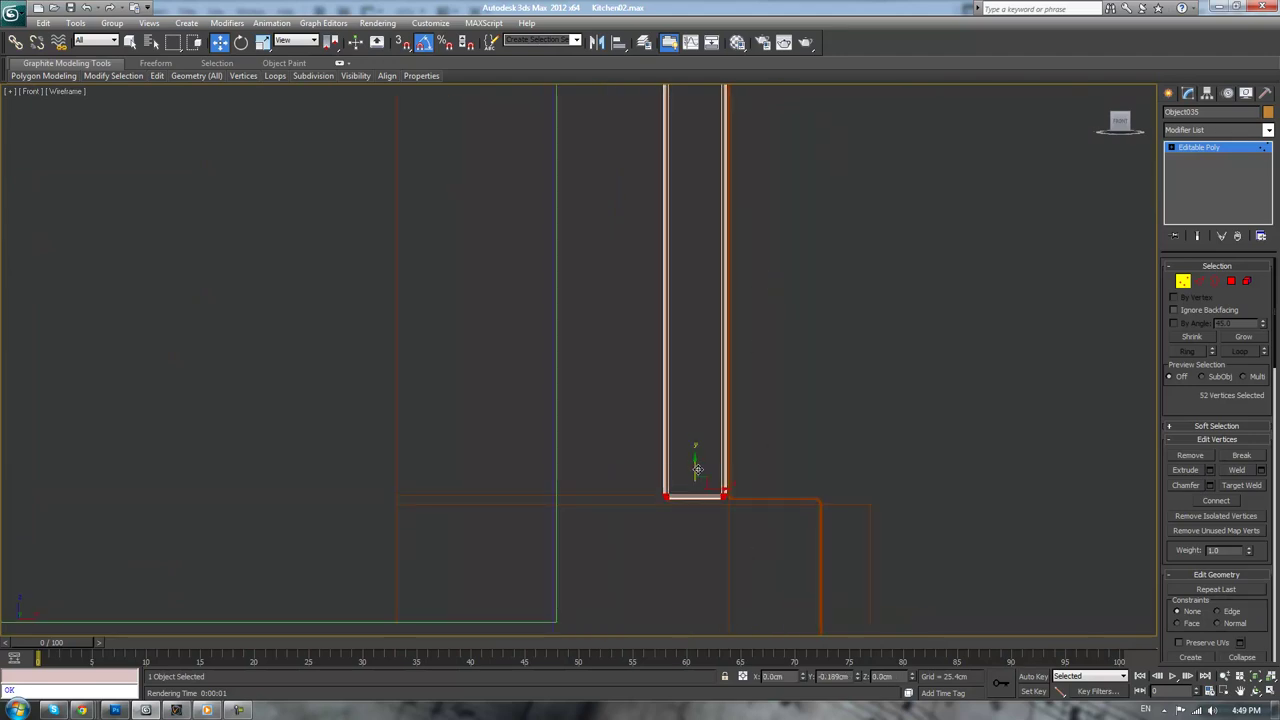
left_click(1181, 149)
left_click(692, 562)
- Save the scene as a new file named Kitchen03
scroll(684, 564, "up", 2)
key("p")
key("z")
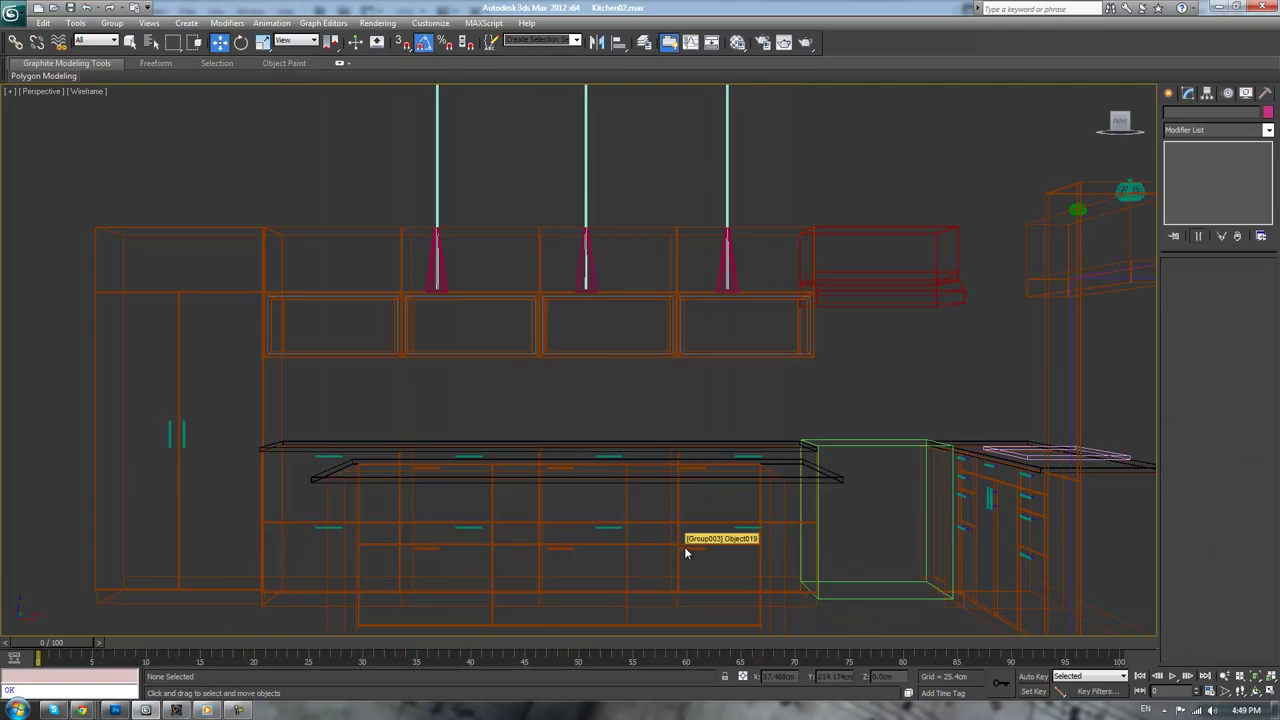
key("F3")
middle_click_drag(684, 546, 833, 490, "alt")
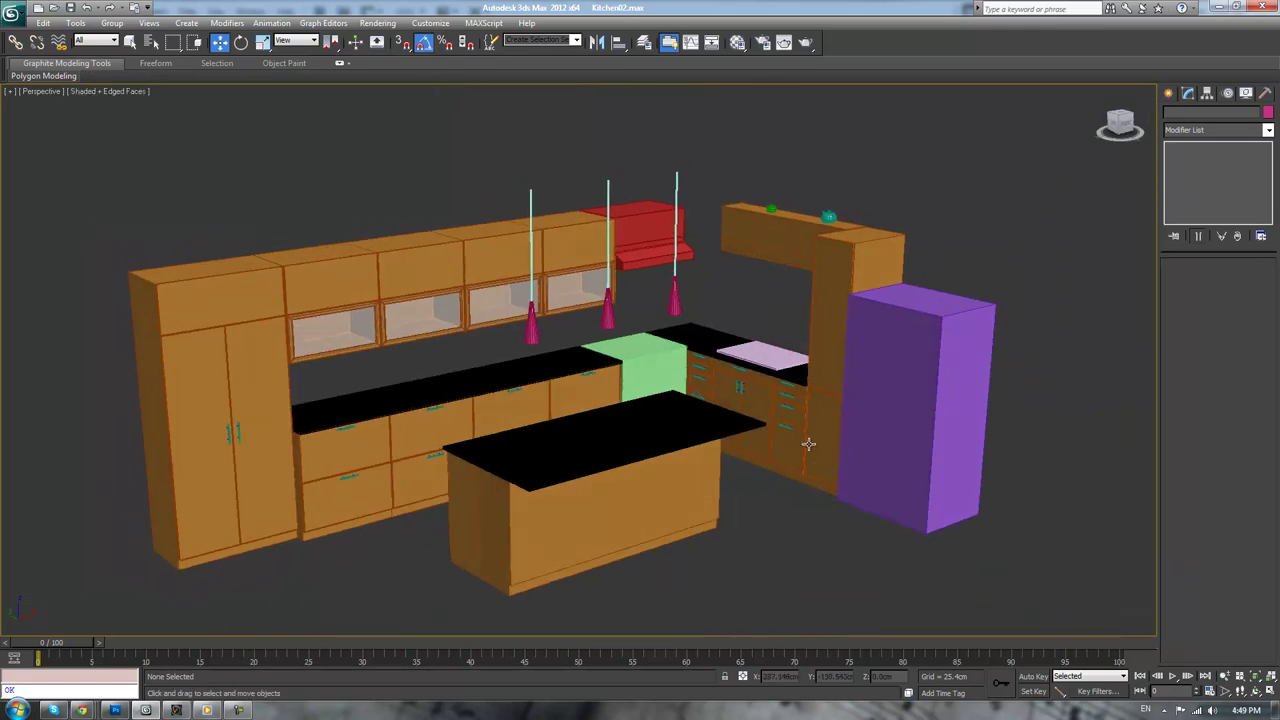
middle_click_drag(809, 444, 785, 494)
left_click(10, 22)
left_click(30, 188)
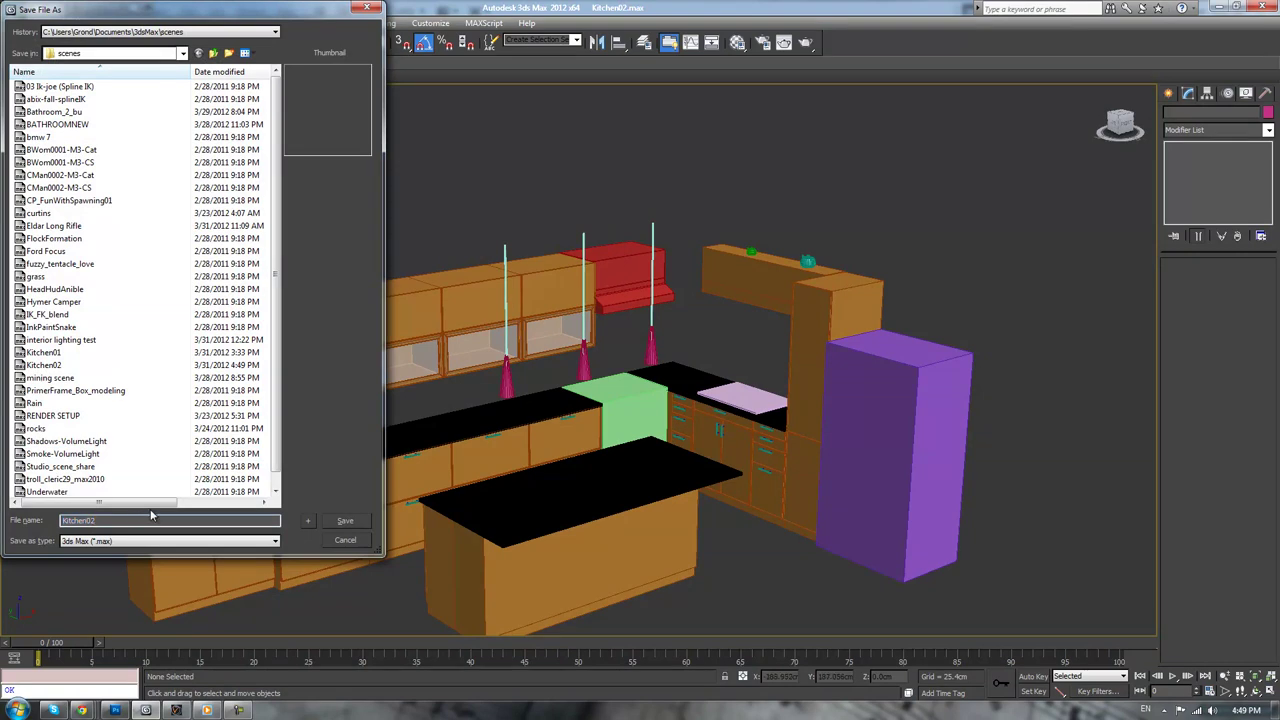
key("BackSpace")
type("3")
key("Return")
- Examine the fitted tall cabinet and its doors, and select the overhead box Object032 to compare it with the other wall cabinets
middle_click_drag(716, 424, 640, 446, "alt")
scroll(640, 447, "up", 10)
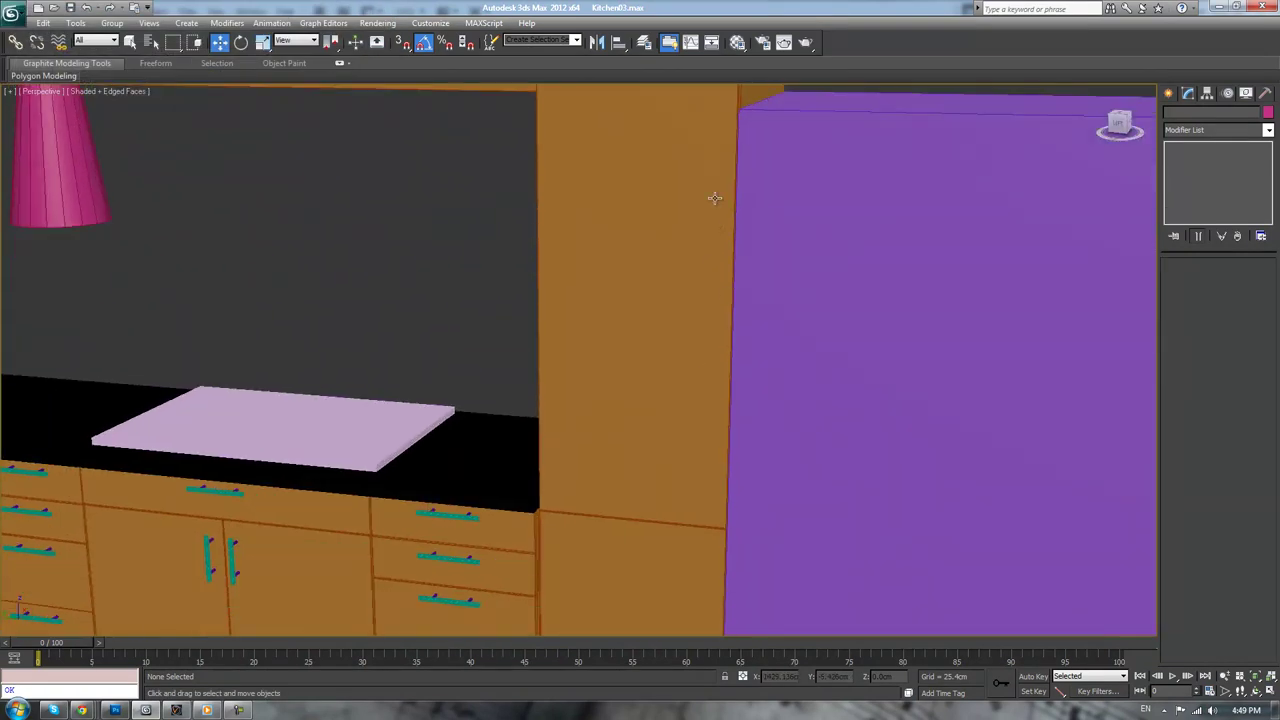
scroll(734, 344, "down", 10)
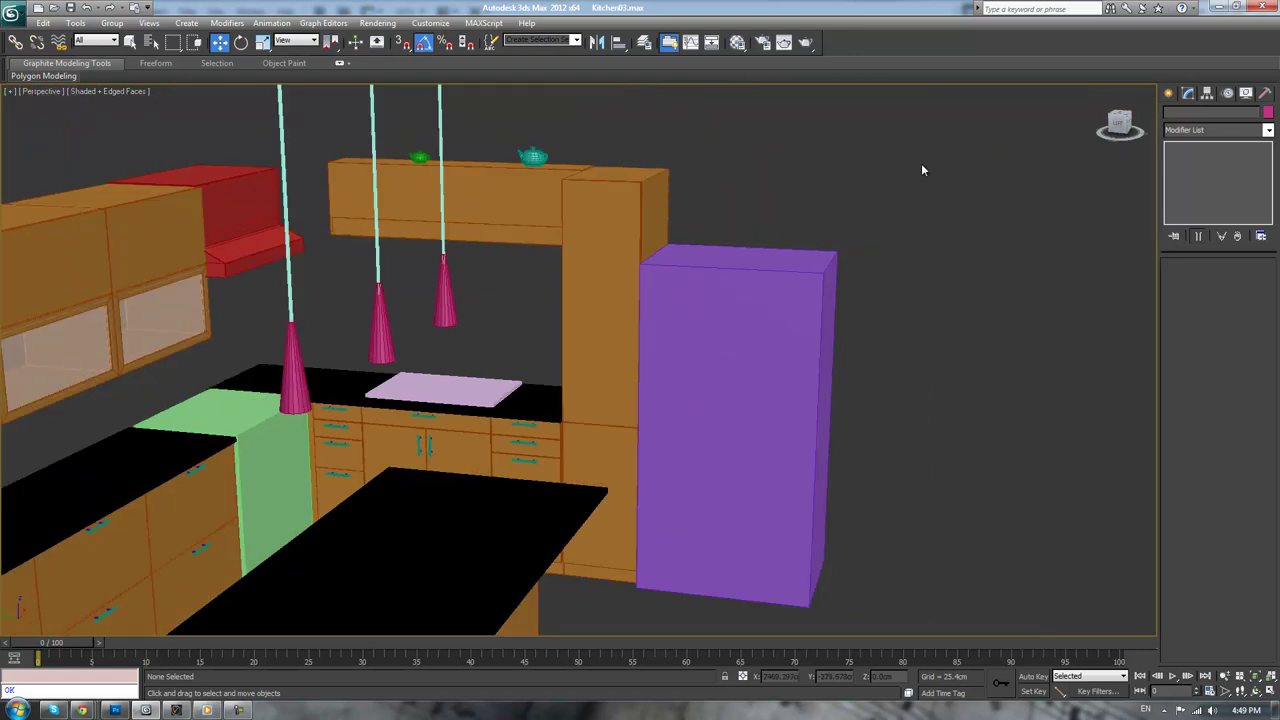
scroll(903, 251, "up", 3)
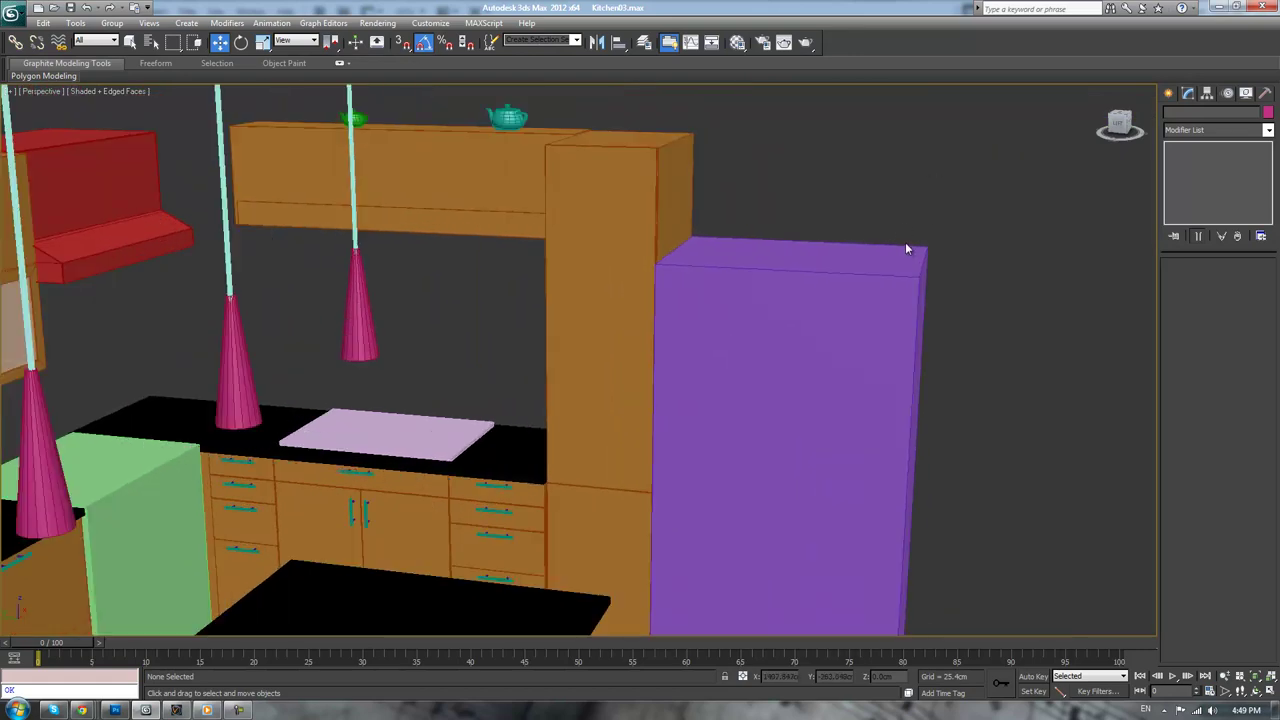
left_click(488, 158)
scroll(416, 280, "down", 4)
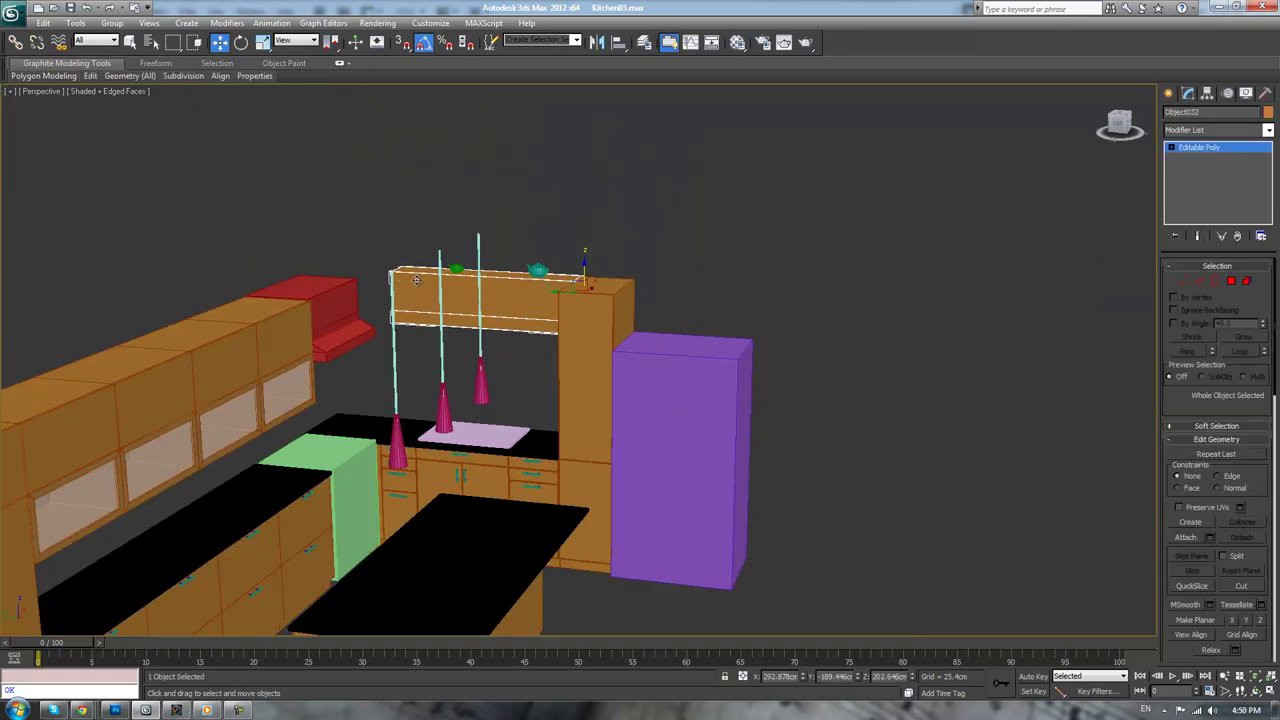
middle_click_drag(416, 280, 556, 261, "alt")
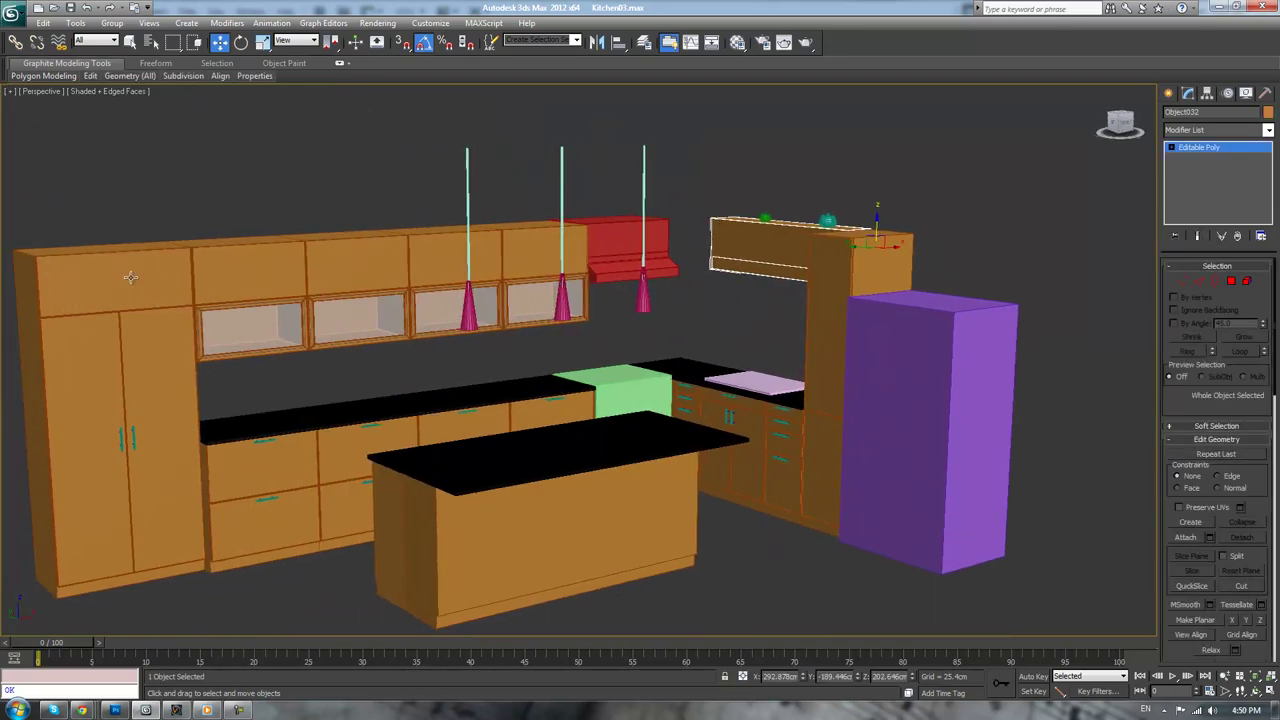
middle_click_drag(754, 292, 567, 341, "alt")
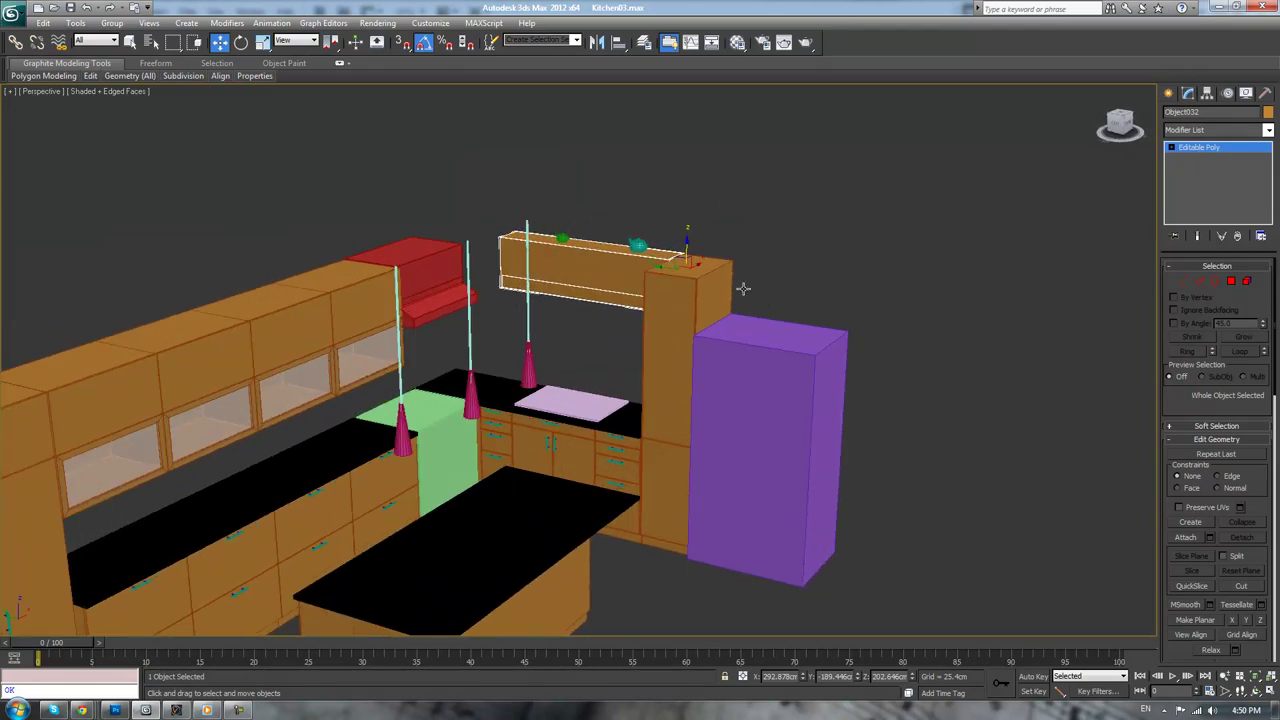
- Copy the tall cabinet body sideways to the position of the purple box as an independent copy
left_click(711, 292)
scroll(811, 317, "up", 4)
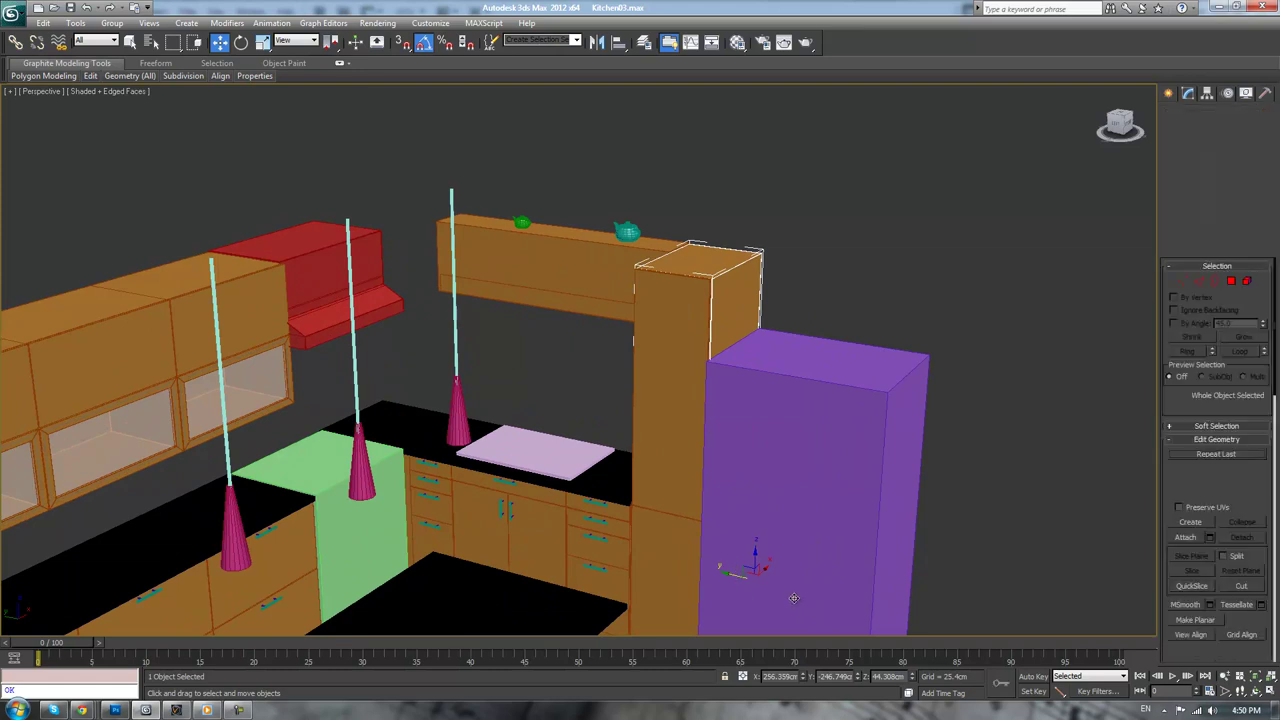
mouse_move(735, 574)
left_mouse_down("shift")
mouse_move(812, 578)
mouse_move(836, 598)
left_mouse_up("shift")
left_click(648, 413)
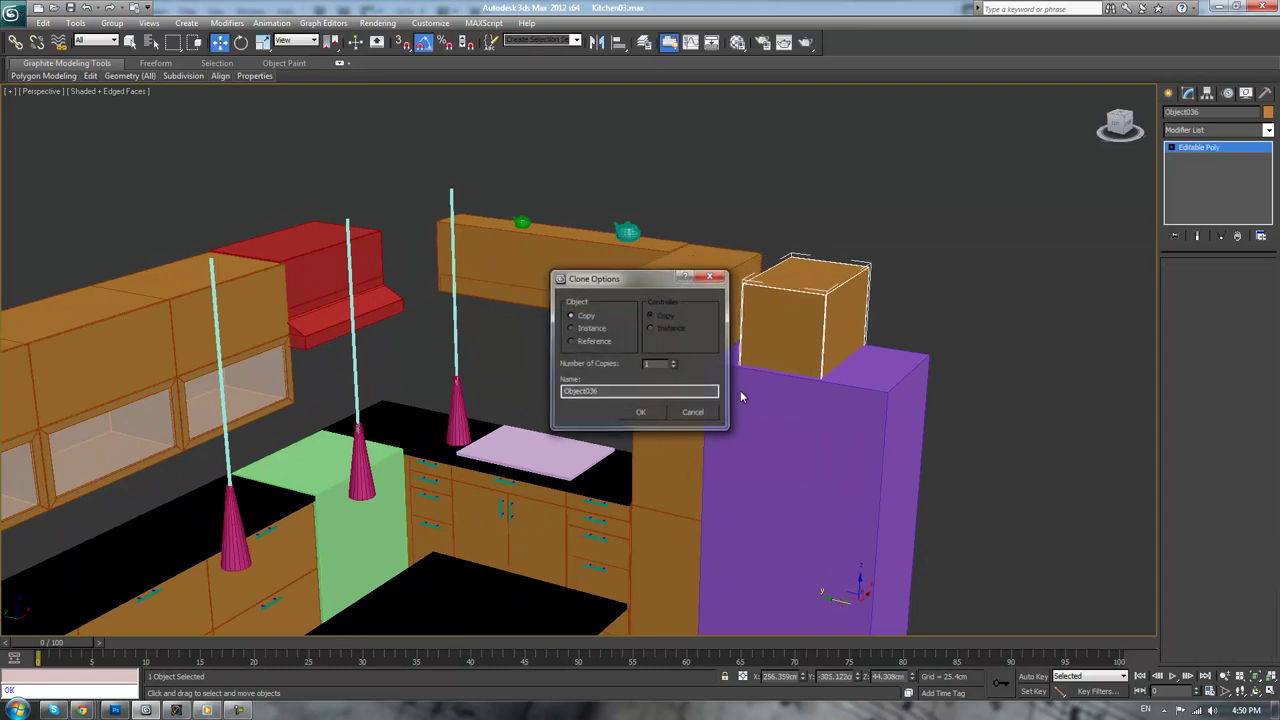
- Move the copied cabinet's inner side vertices horizontally to meet the side of the neighbouring tall cabinet
key("f")
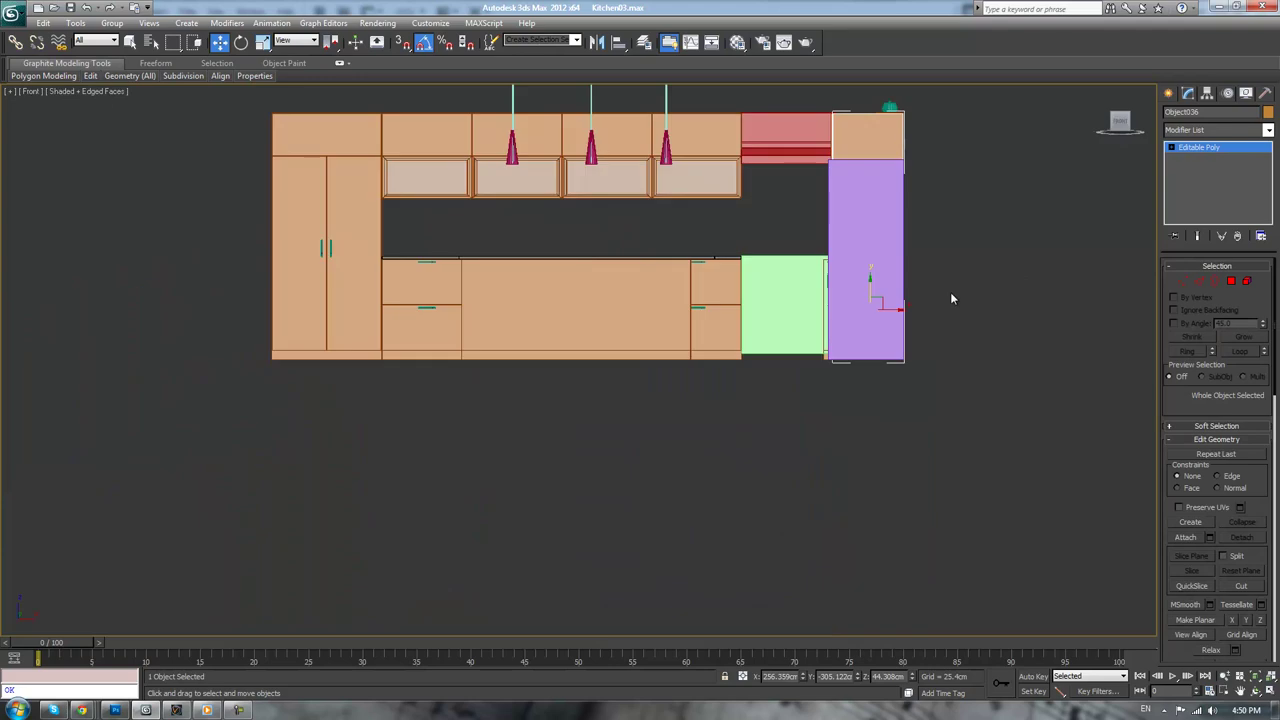
middle_click_drag(957, 274, 921, 342)
key("l")
middle_click_drag(945, 262, 883, 365)
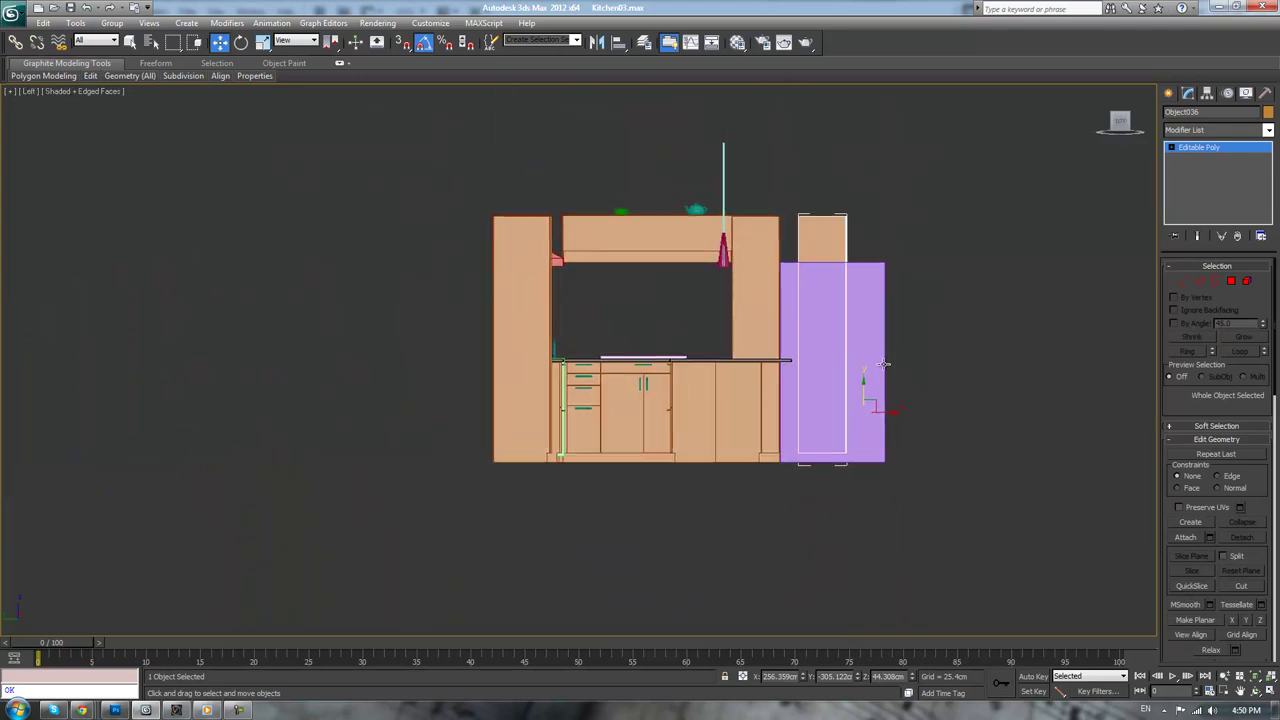
key("f")
middle_click_drag(910, 152, 849, 326)
key("l")
middle_click_drag(930, 271, 825, 405)
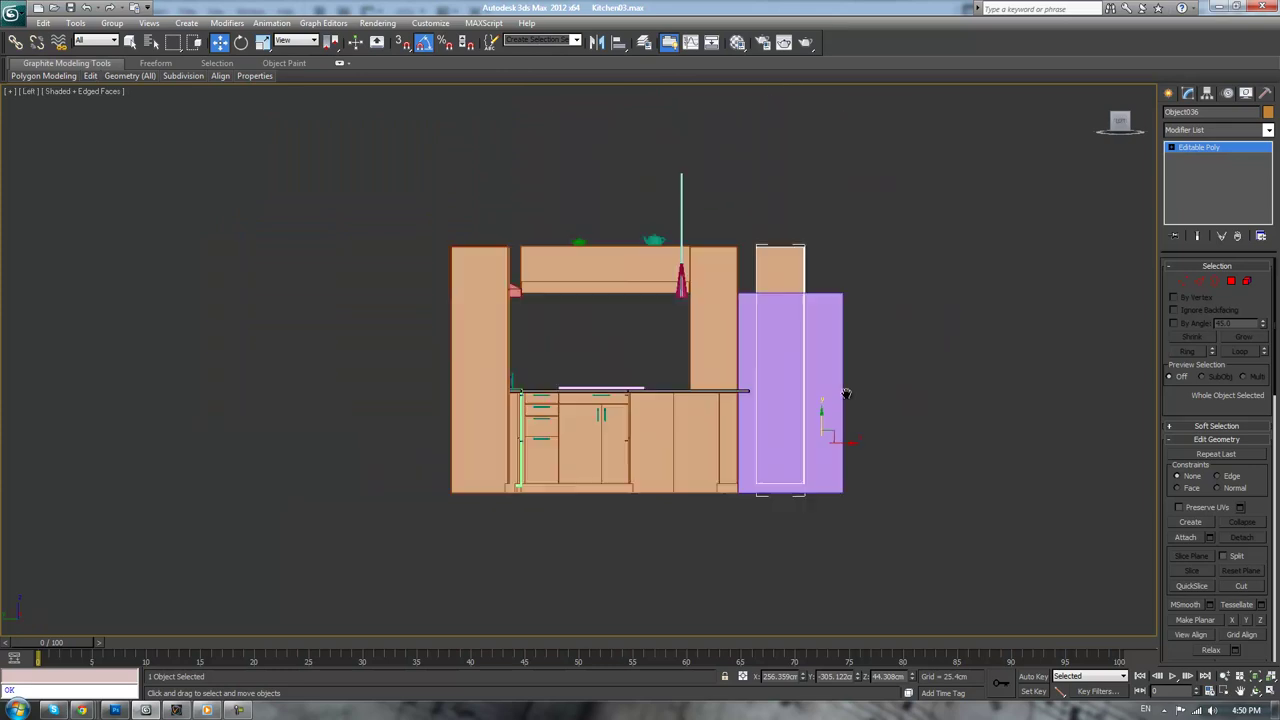
scroll(826, 404, "up", 4)
middle_click_drag(1029, 249, 740, 267)
scroll(727, 328, "up", 2)
key("1")
scroll(690, 228, "down", 2)
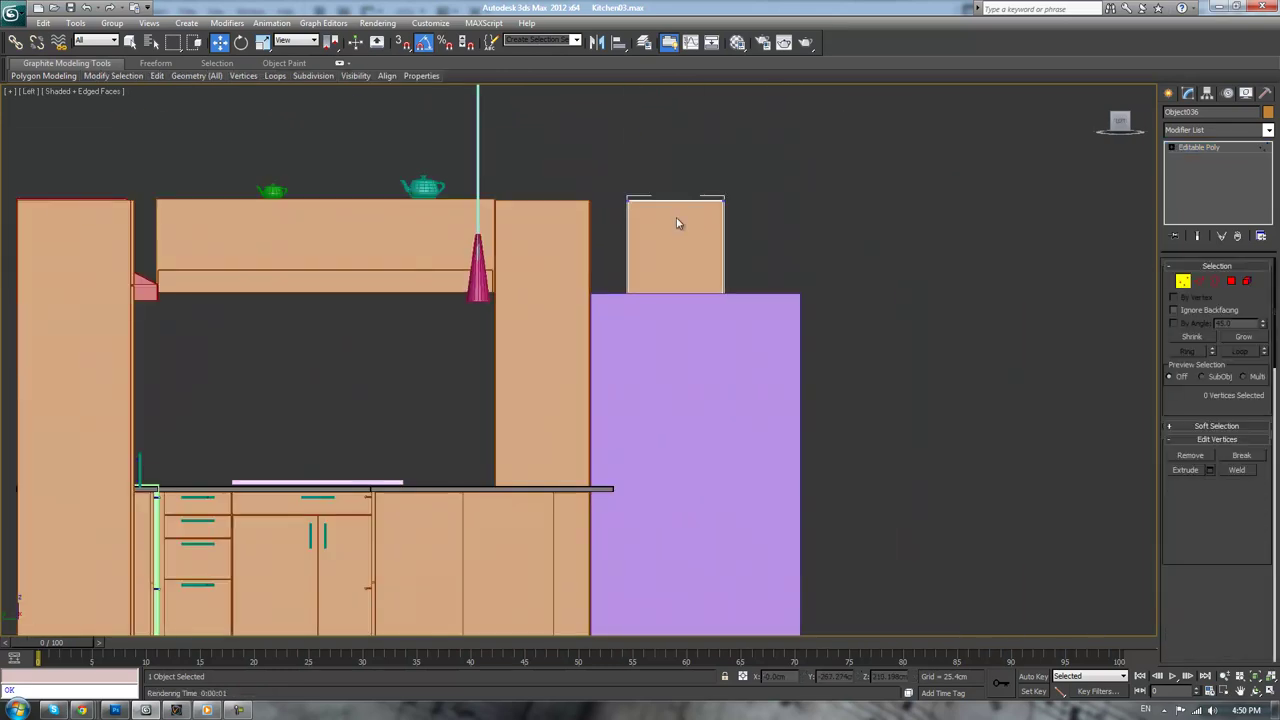
middle_click_drag(594, 172, 598, 134)
scroll(593, 133, "down", 2)
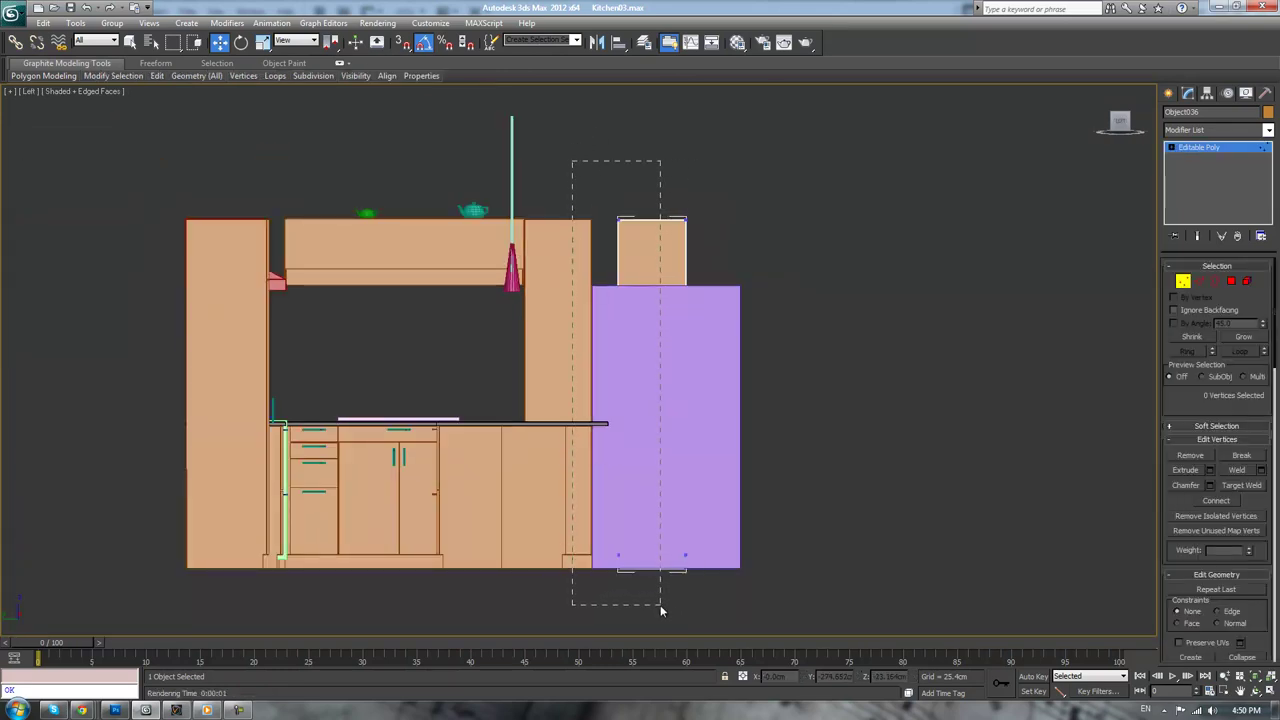
left_click_drag(660, 610, 660, 605)
scroll(674, 429, "up", 4)
key("F3")
scroll(734, 457, "up", 2)
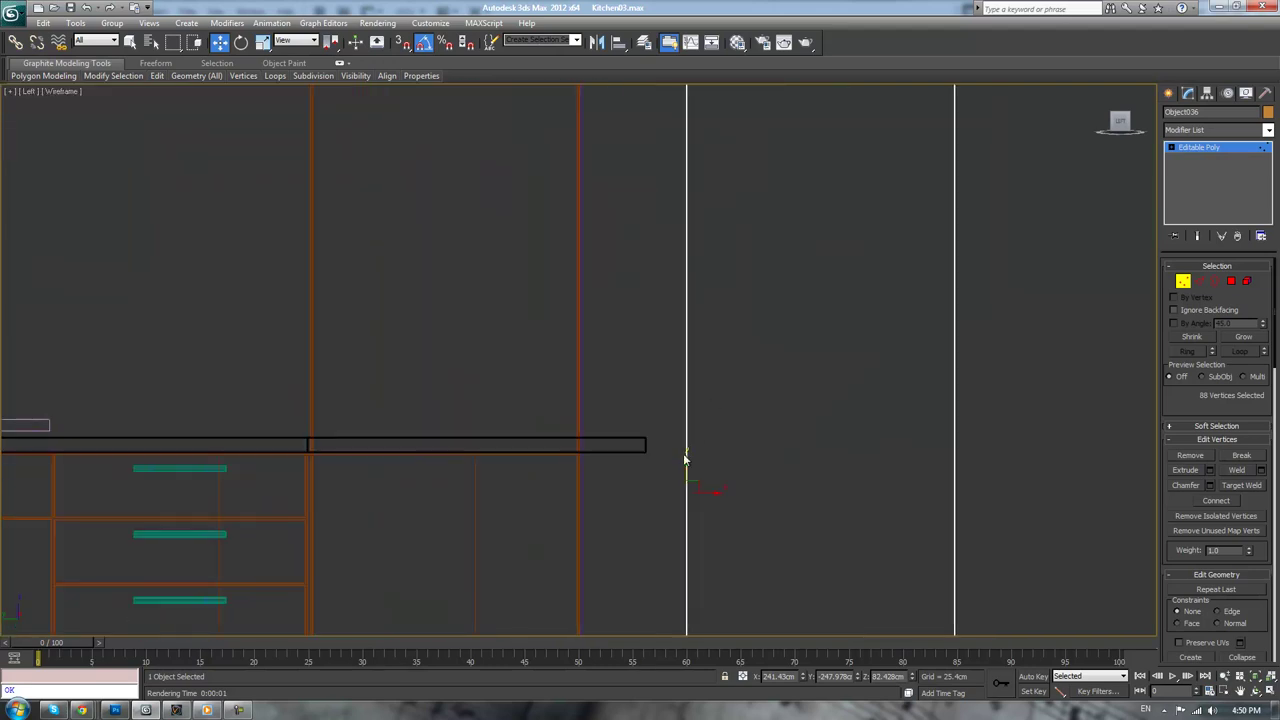
scroll(626, 454, "up", 6)
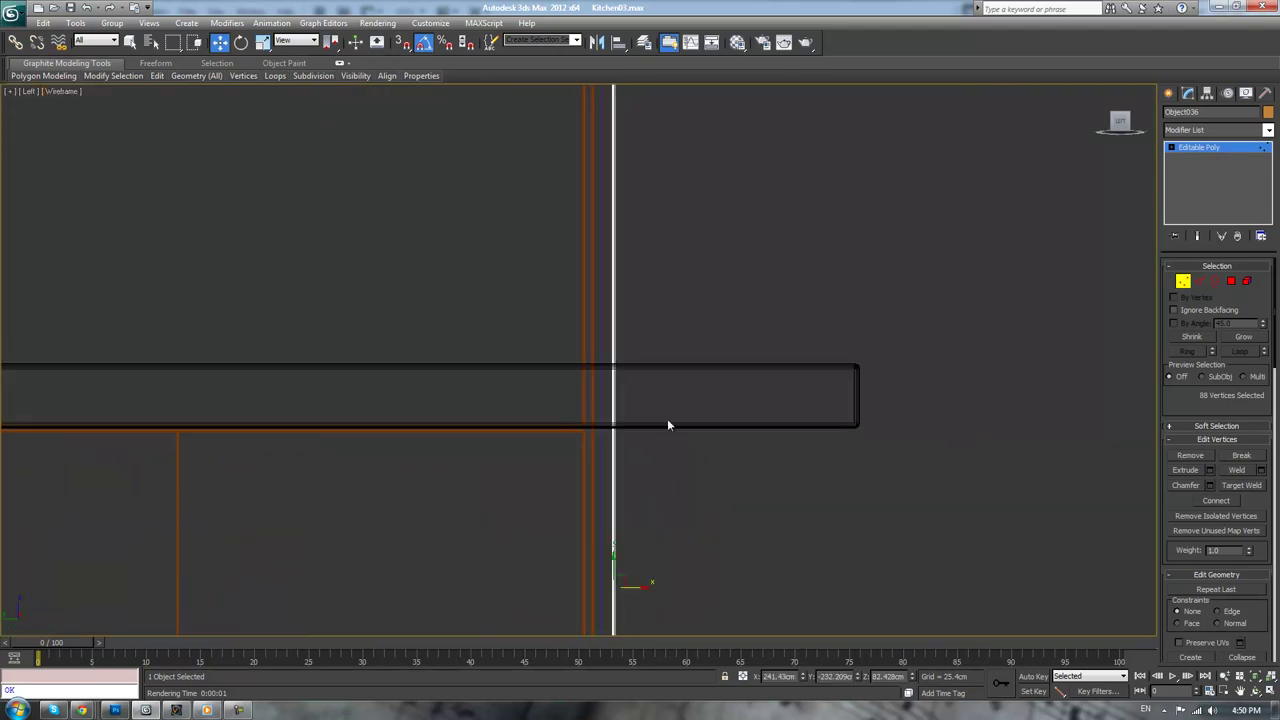
mouse_move(707, 475)
left_mouse_down()
mouse_move(674, 472)
mouse_move(685, 474)
left_mouse_up()
- Widen the copied cabinet by moving its outer side vertices horizontally to the outer edge of the purple box
scroll(686, 474, "down", 8)
middle_click_drag(772, 486, 757, 280)
scroll(757, 278, "down", 5)
middle_click_drag(749, 158, 703, 332)
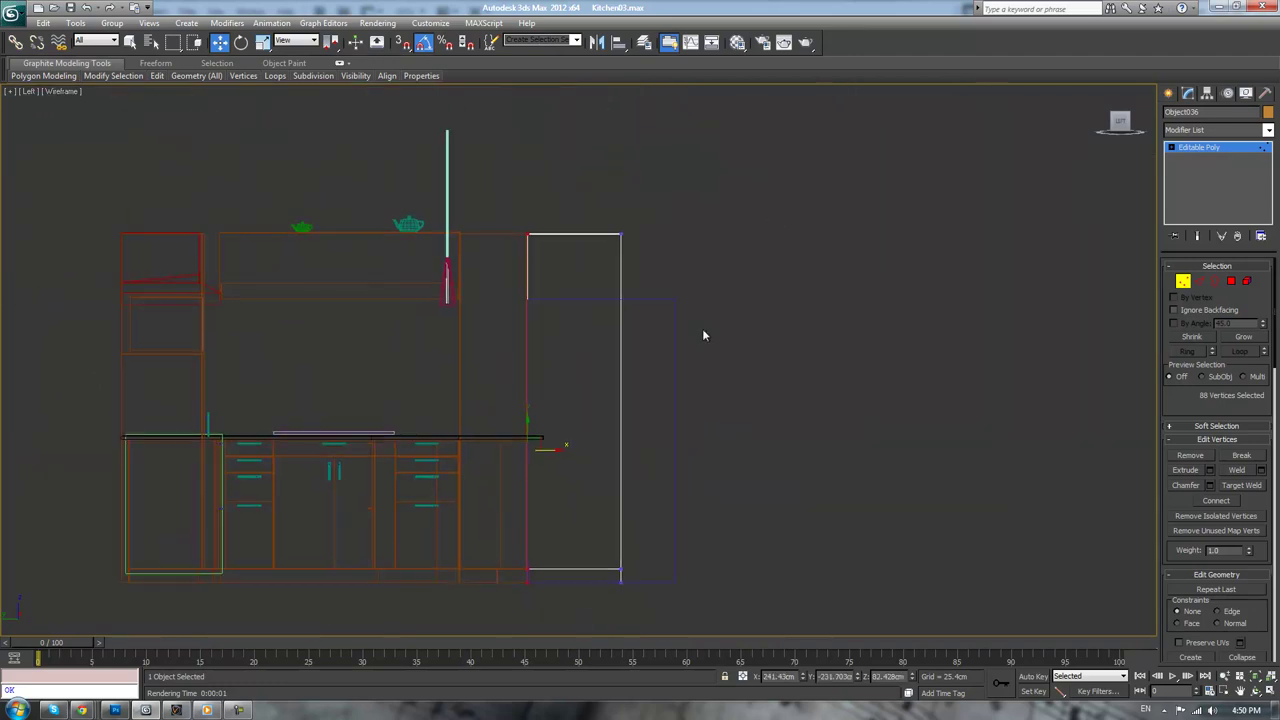
left_click_drag(650, 449, 703, 445)
scroll(716, 445, "up", 4)
middle_click_drag(950, 595, 817, 357)
scroll(817, 357, "up", 2)
scroll(800, 400, "up", 3)
middle_click_drag(785, 450, 678, 561)
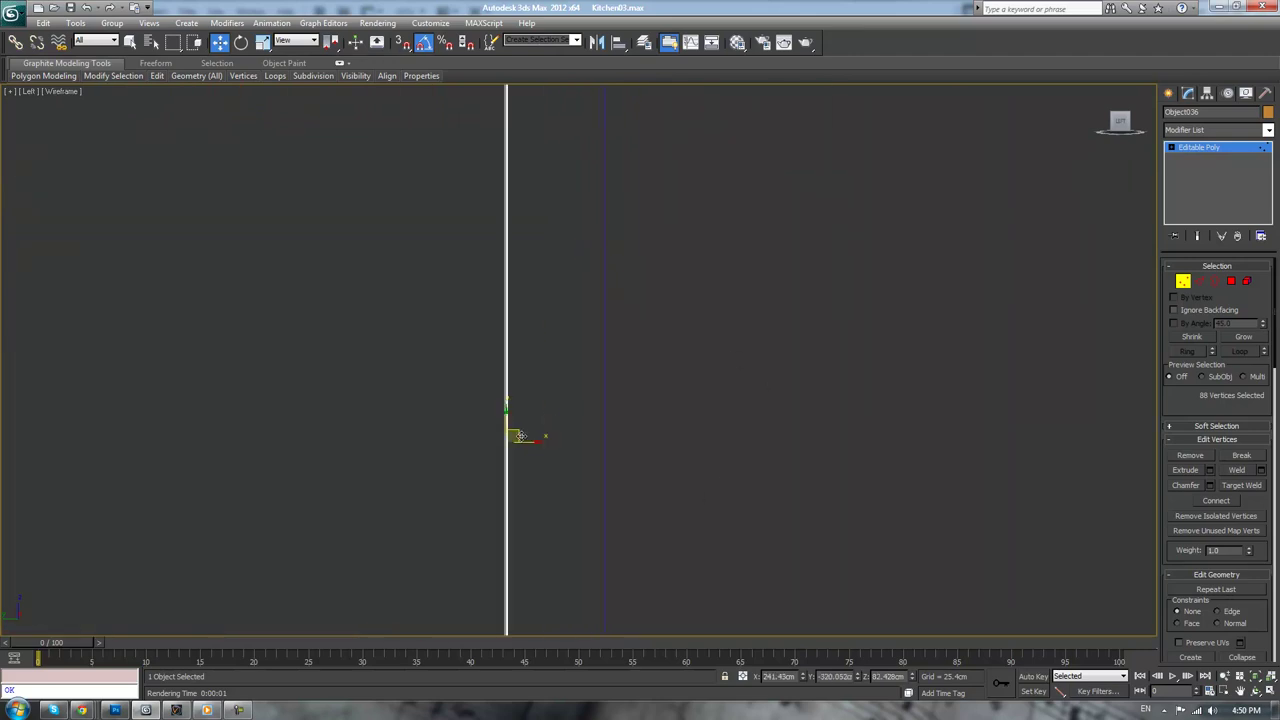
left_click_drag(525, 442, 617, 443)
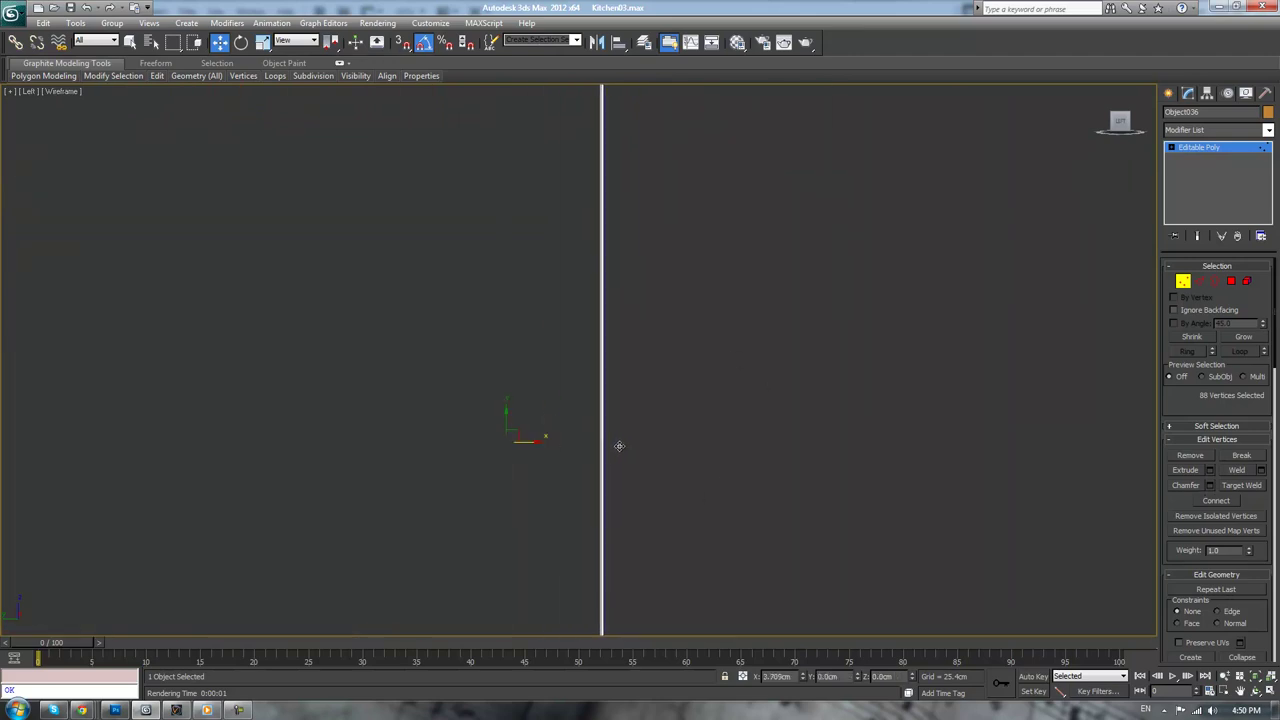
- Raise the copied cabinet's bottom vertices, including the plinth recess, to rest on the top of the purple box
scroll(622, 425, "down", 6)
middle_click_drag(633, 332, 647, 384)
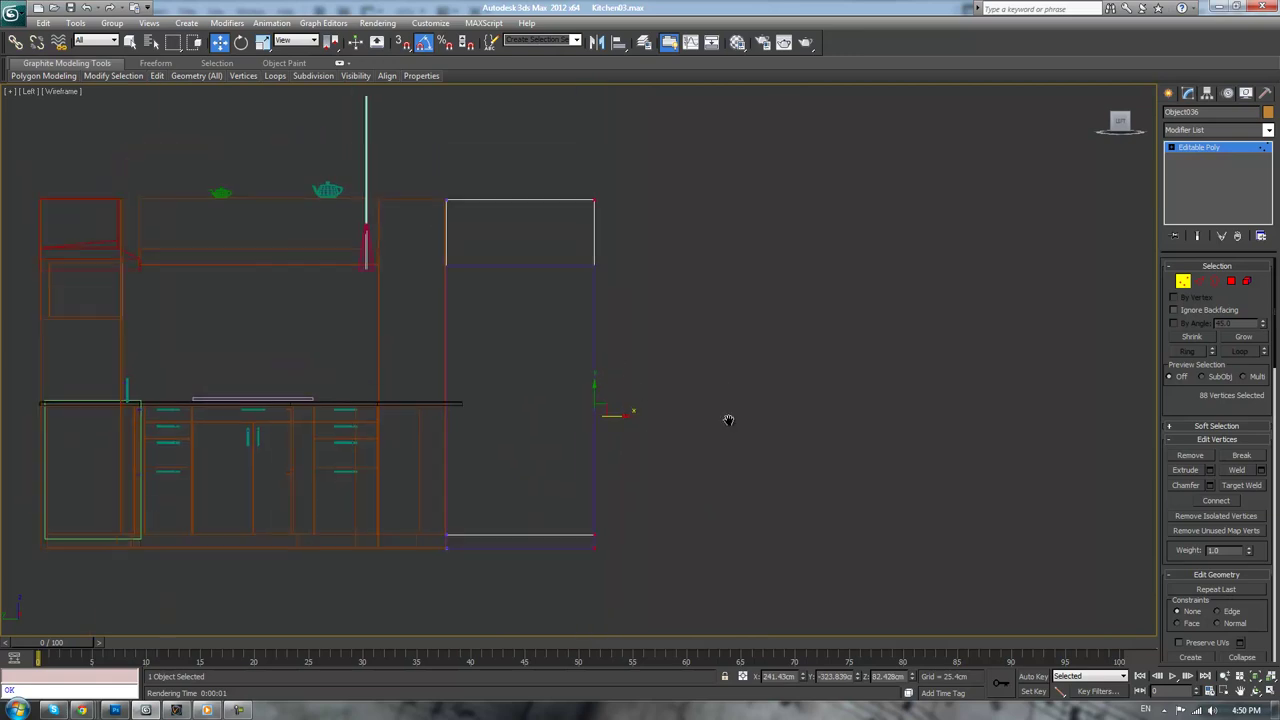
left_click_drag(658, 464, 522, 568)
left_click_drag(520, 515, 541, 252)
scroll(541, 250, "up", 8)
middle_click_drag(568, 389, 626, 365)
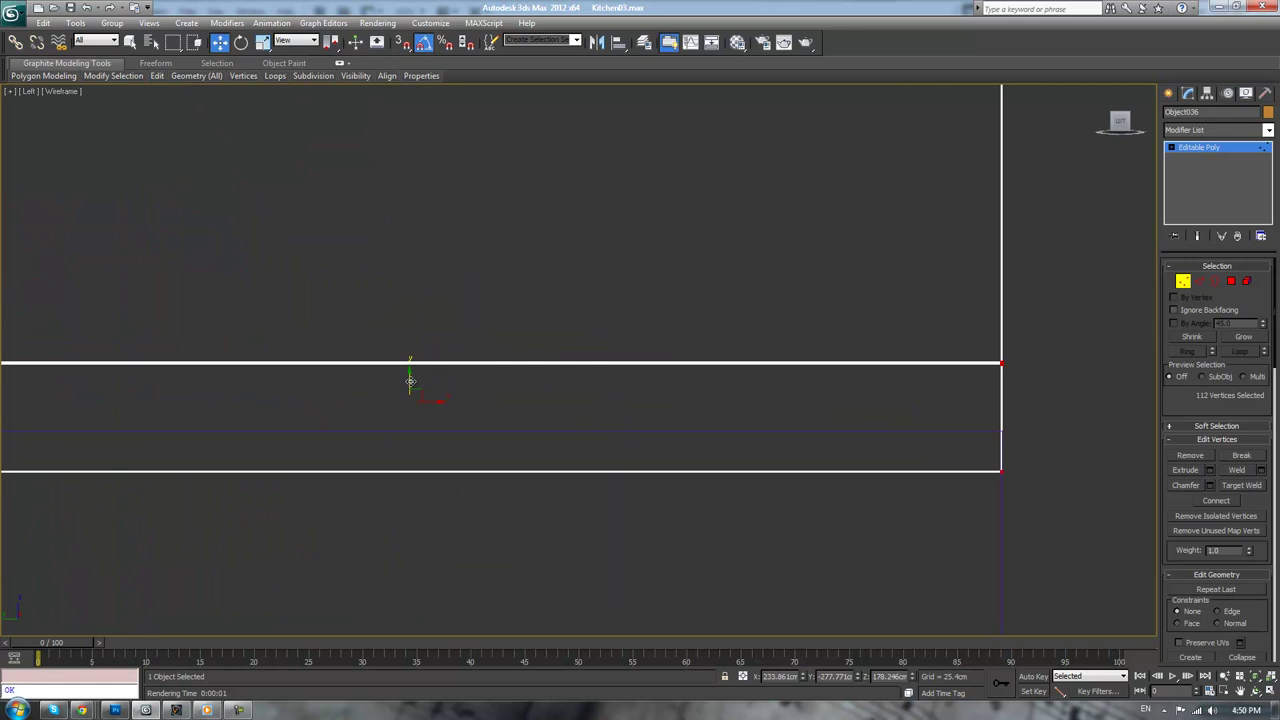
left_click_drag(410, 378, 420, 342)
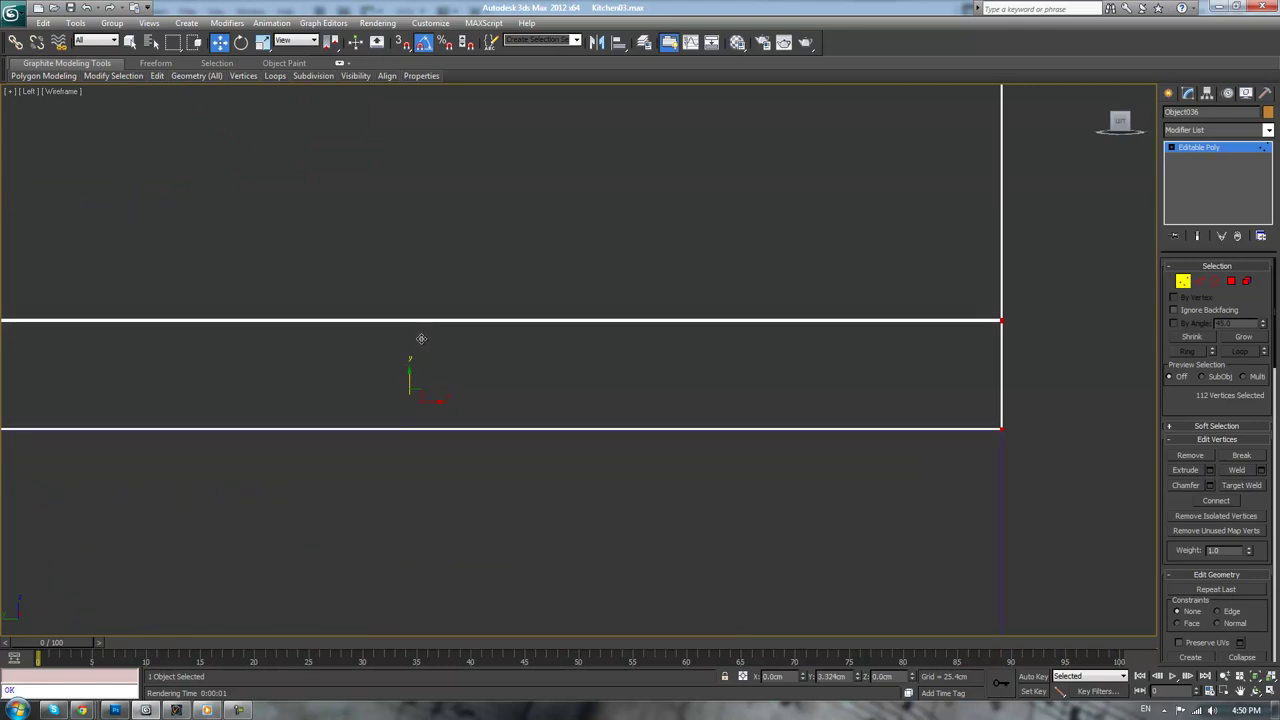
- Deselect the shortened cabinet, then reselect it and examine the recess at its lower front edge from below
left_click(1193, 153)
left_click(1083, 243)
key("p")
scroll(1052, 247, "down", 3)
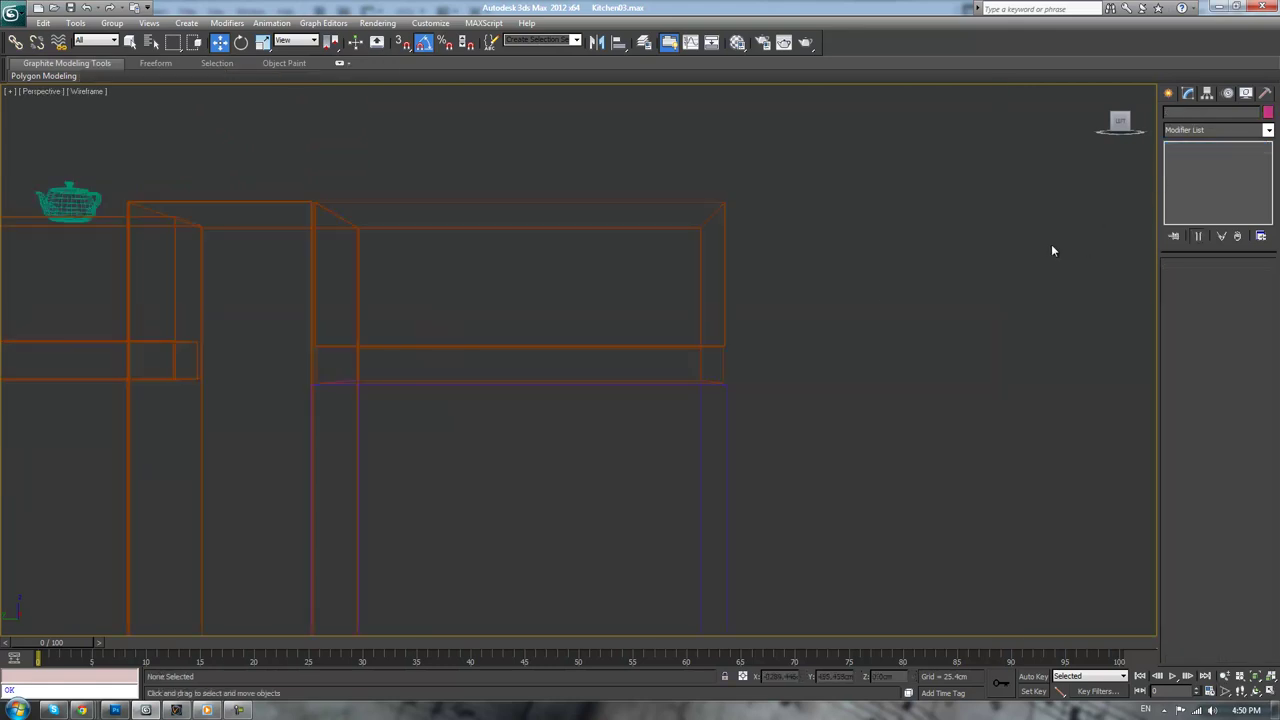
key("F3")
mouse_move(847, 316)
middle_mouse_down("alt")
mouse_move(720, 329)
mouse_move(846, 319)
middle_mouse_up("alt")
scroll(720, 329, "down", 4)
left_click(915, 264)
left_click(915, 264)
key("z")
middle_click_drag(980, 274, 864, 305, "alt")
- Deepen the recess under the shortened cabinet by moving its inner vertices about 49 cm towards the back along the X axis
left_click(1183, 281)
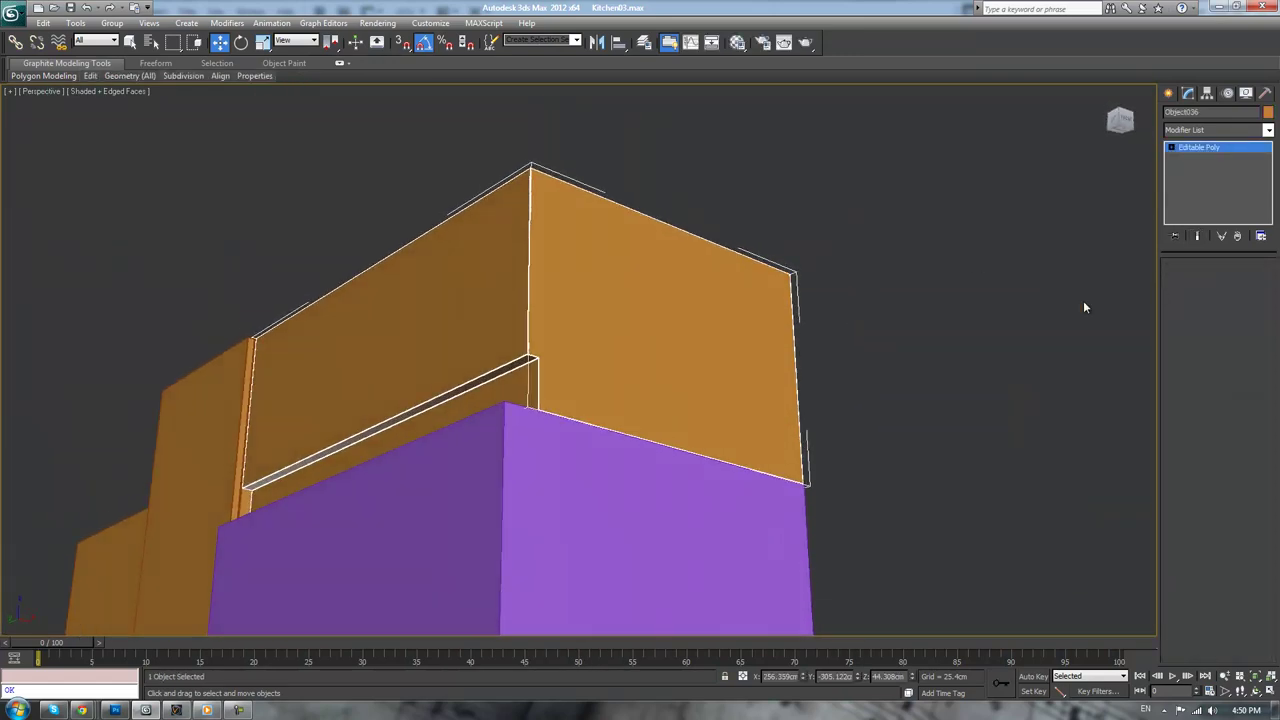
key("ctrl+a")
key("l")
key("f")
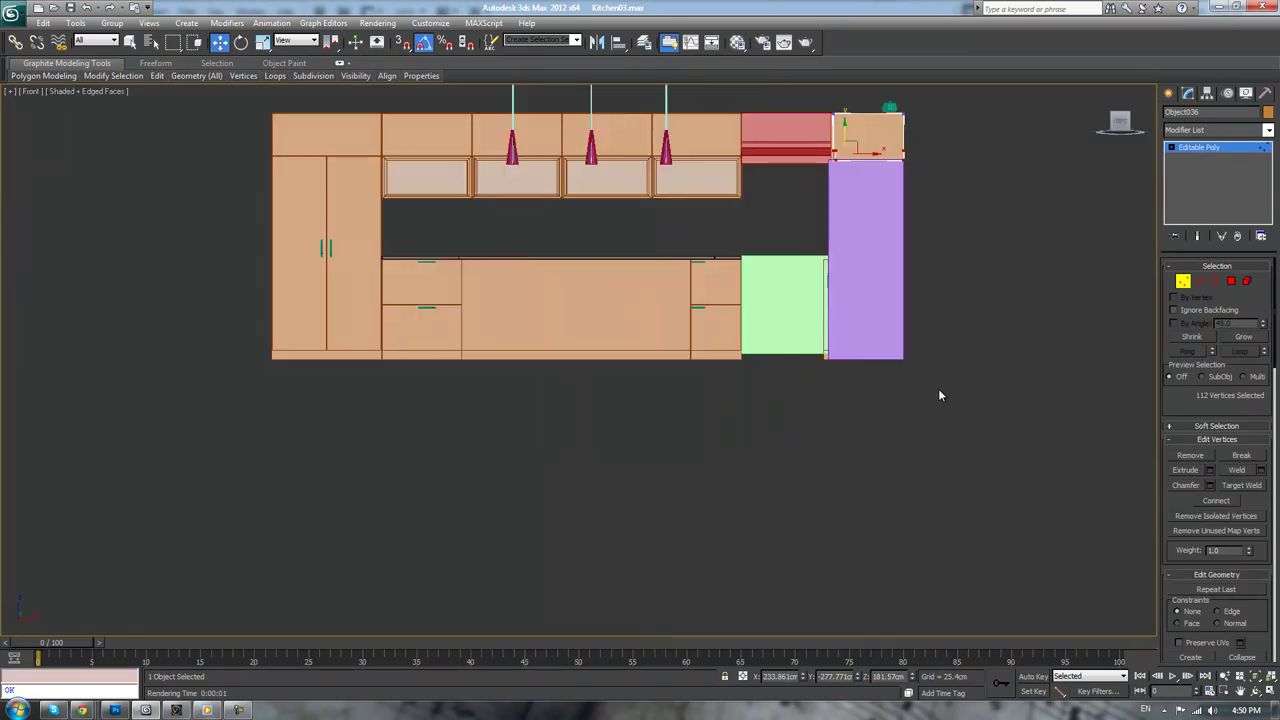
key("z")
scroll(663, 300, "down", 5)
scroll(565, 374, "up", 2)
scroll(565, 374, "up", 2)
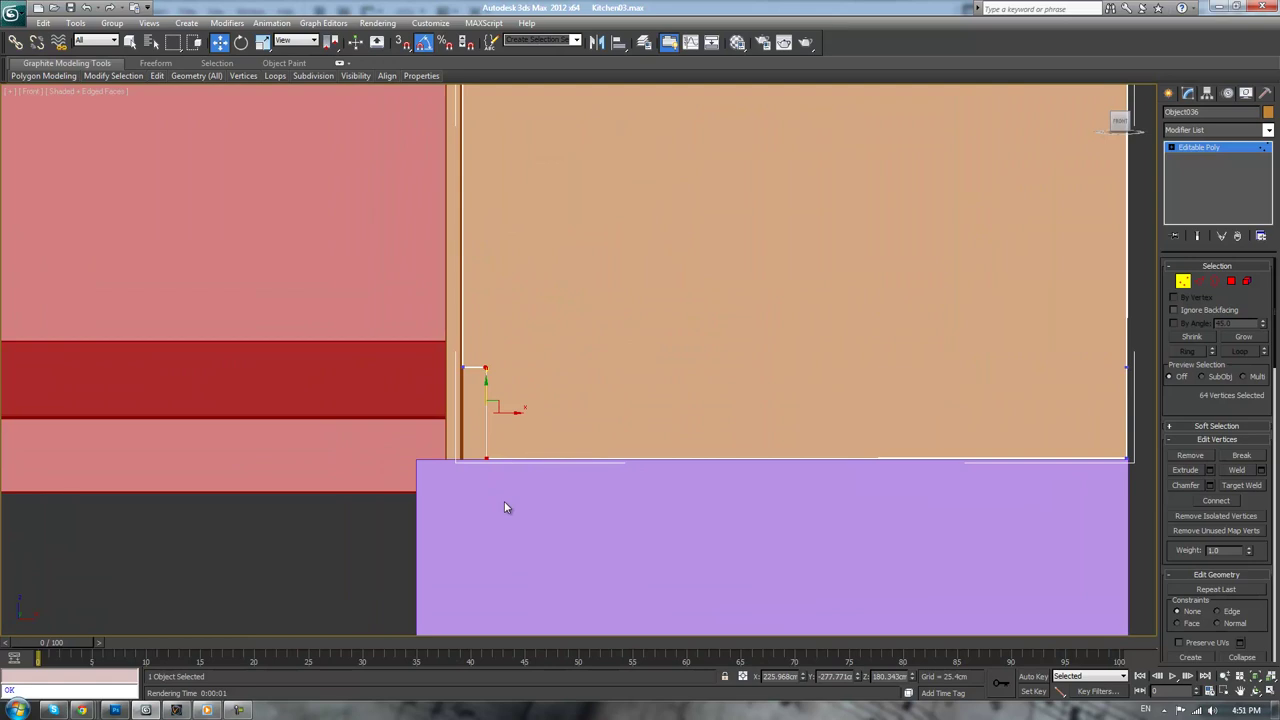
mouse_move(516, 411)
left_mouse_down()
mouse_move(1091, 394)
mouse_move(930, 401)
left_mouse_up()
key("F3")
left_click_drag(1106, 394, 1040, 399)
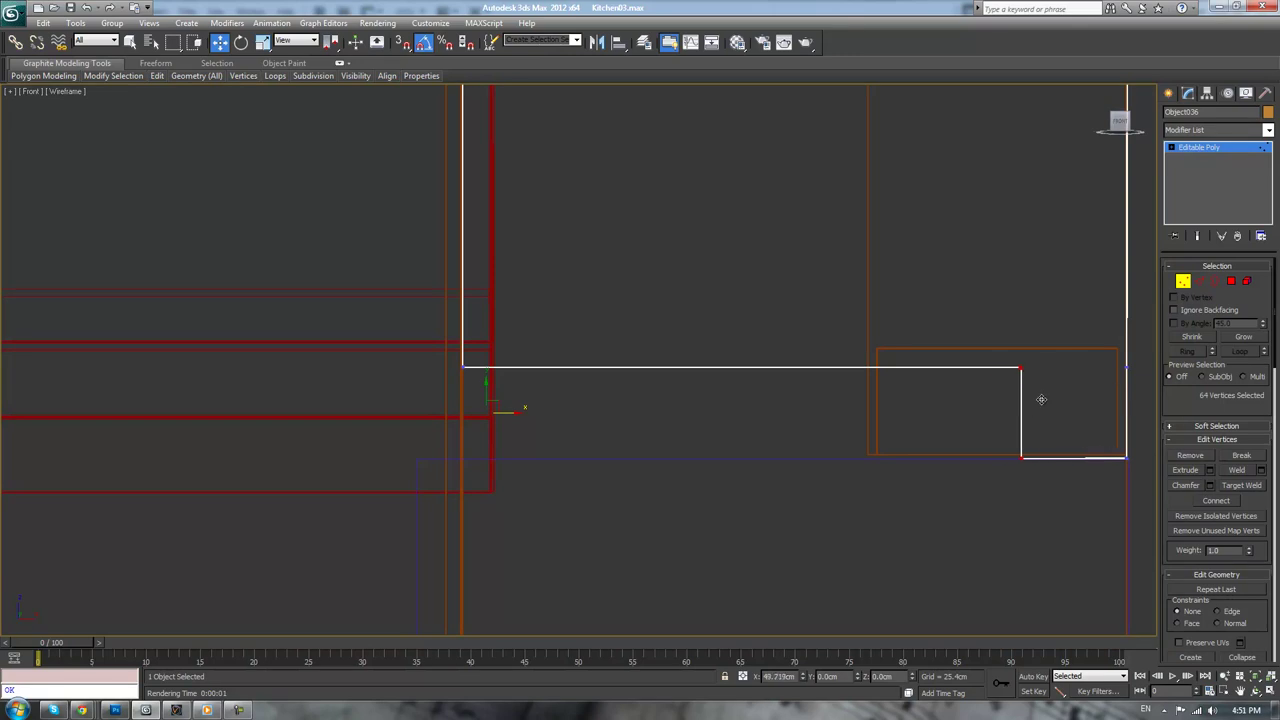
key("F3")
scroll(748, 388, "down", 4)
key("p")
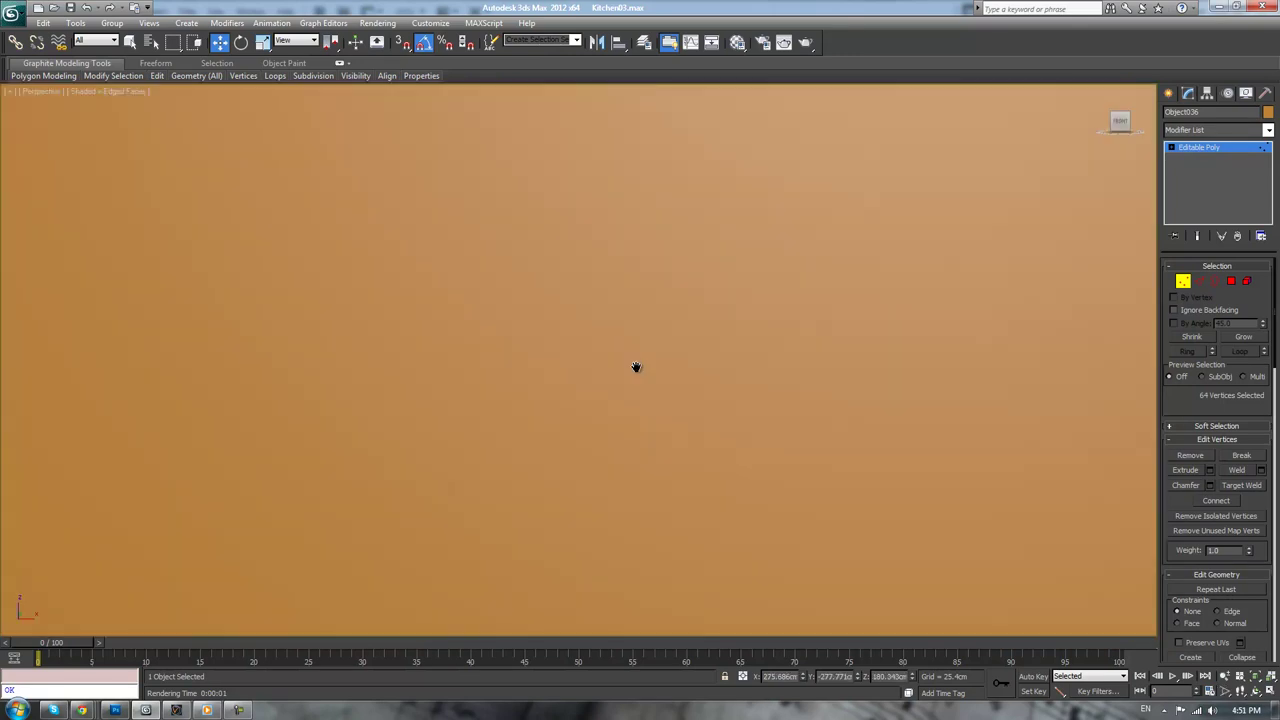
scroll(627, 366, "down", 5)
middle_click_drag(649, 391, 774, 464, "alt")
scroll(753, 432, "down", 4)
- Lower the upper vertices of the recess by about 7 cm, leaving a thin gap above the purple box
key("f")
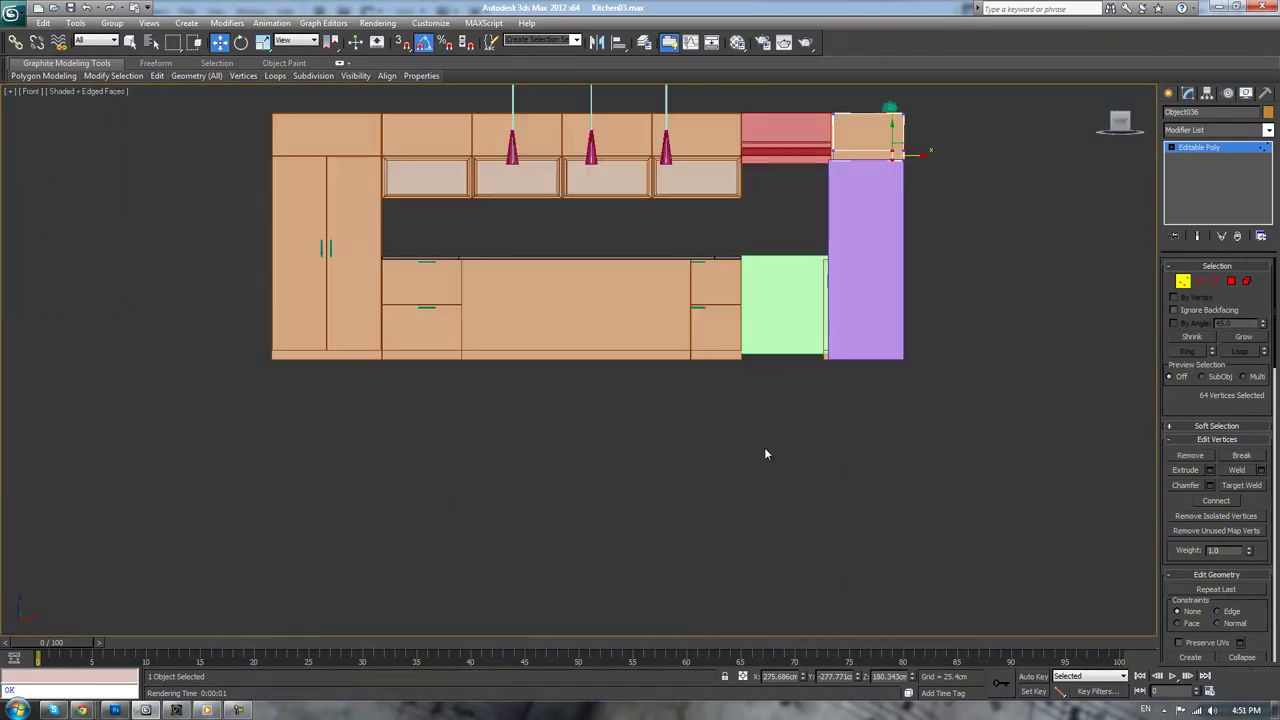
scroll(752, 408, "up", 3)
scroll(660, 430, "up", 2)
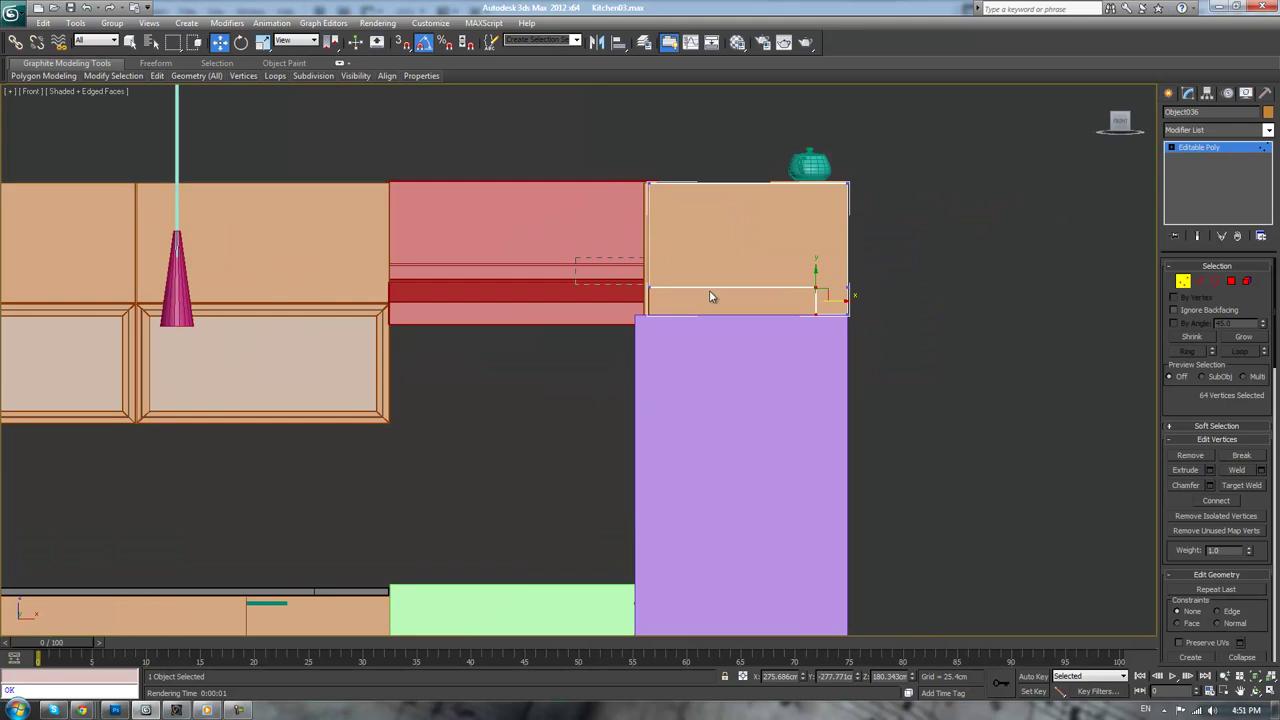
left_click_drag(899, 300, 914, 291)
scroll(843, 371, "up", 3)
key("F3")
scroll(706, 406, "up", 2)
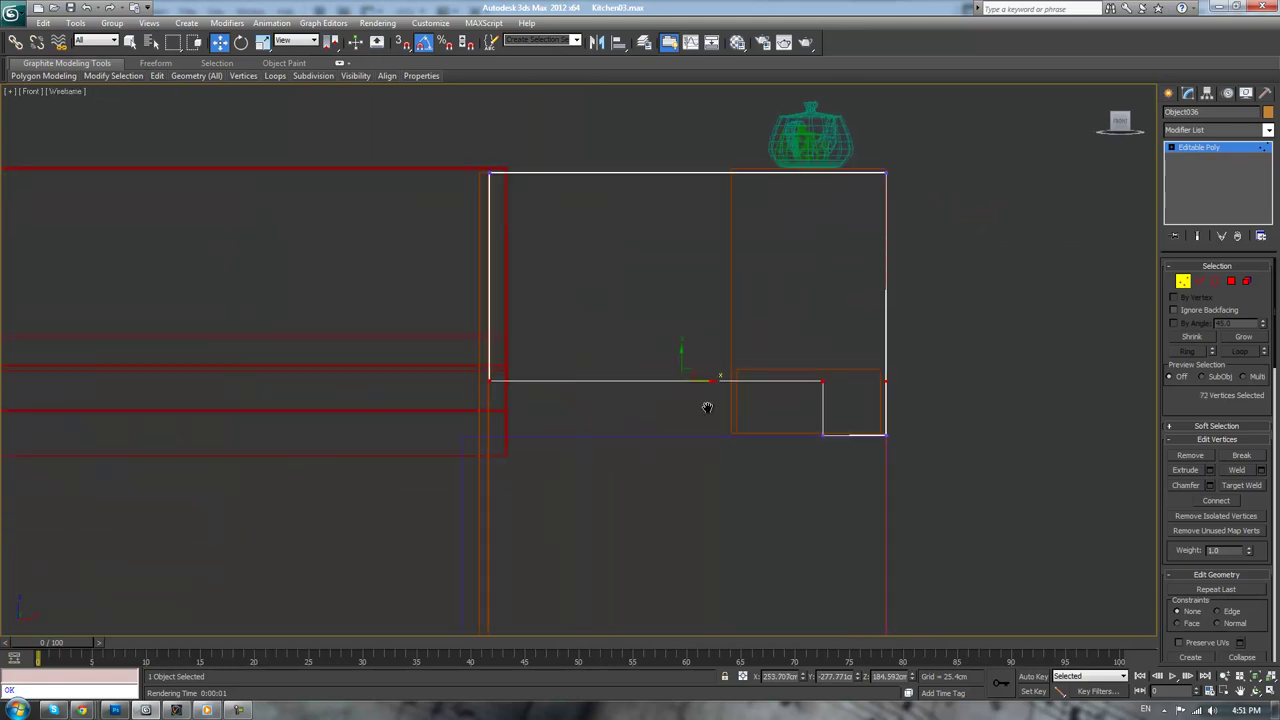
left_click_drag(679, 357, 683, 402)
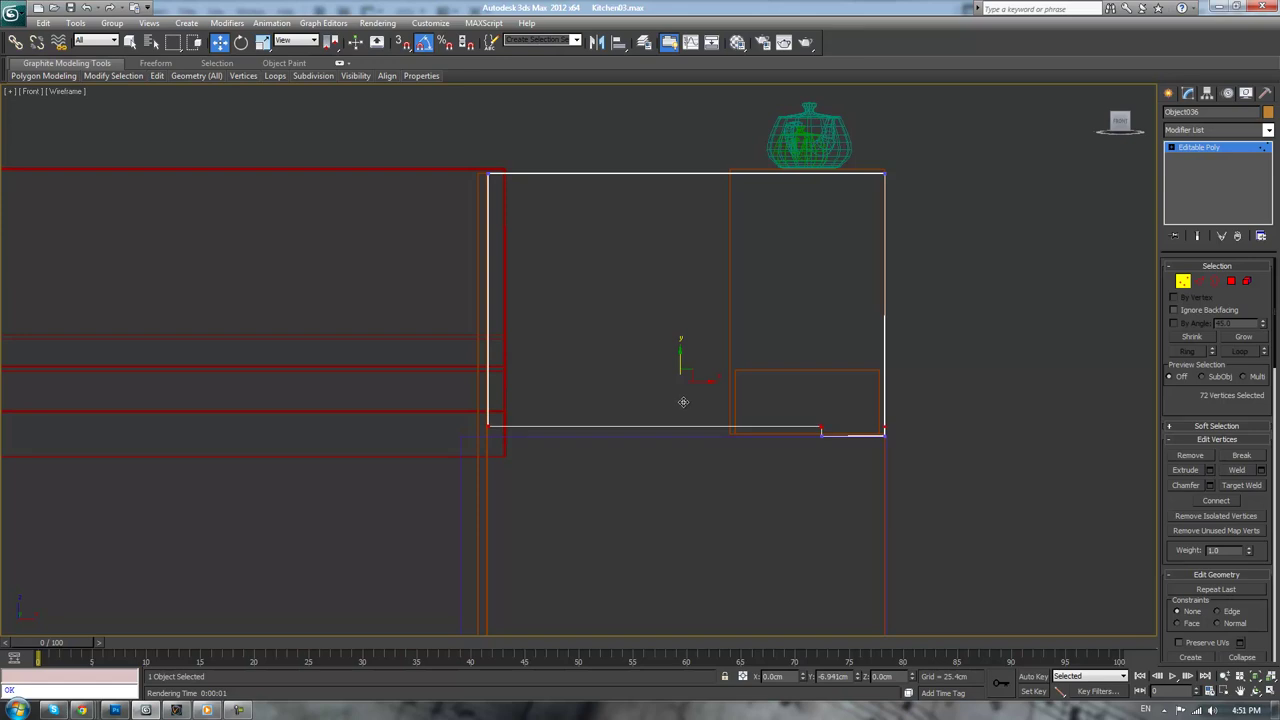
- Examine the reduced gap between the upper cabinet and the purple box, and deselect the cabinet
left_click(998, 432)
key("p")
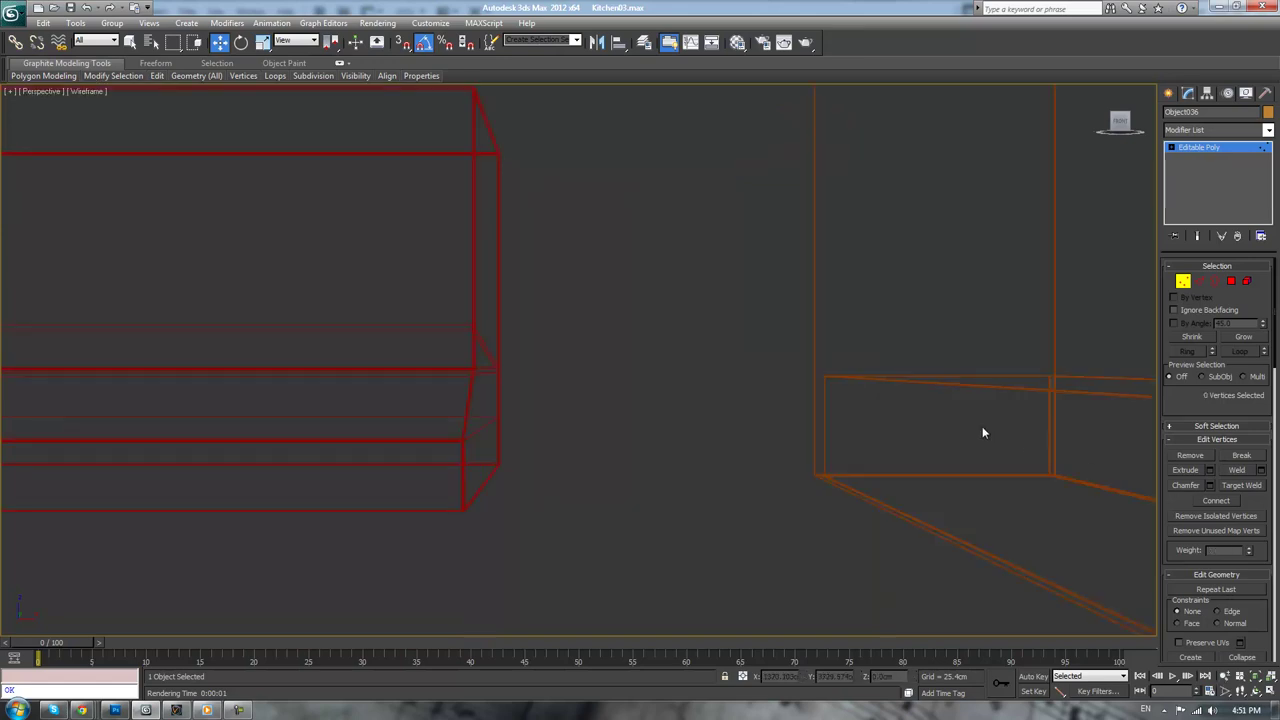
key("F3")
scroll(930, 446, "down", 8)
middle_click_drag(851, 430, 915, 419, "alt")
scroll(971, 436, "up", 7)
scroll(911, 419, "down", 8)
scroll(945, 385, "up", 4)
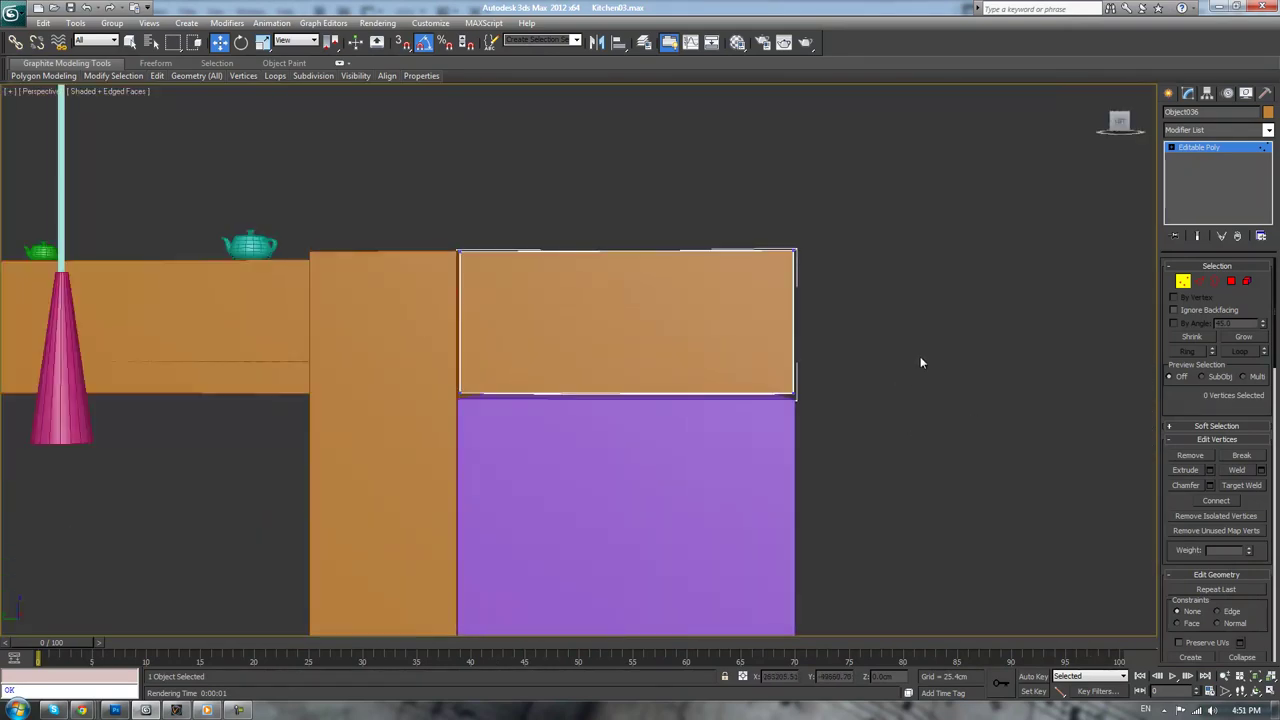
left_click(1196, 148)
left_click(962, 270)
middle_click_drag(930, 280, 911, 320, "alt")
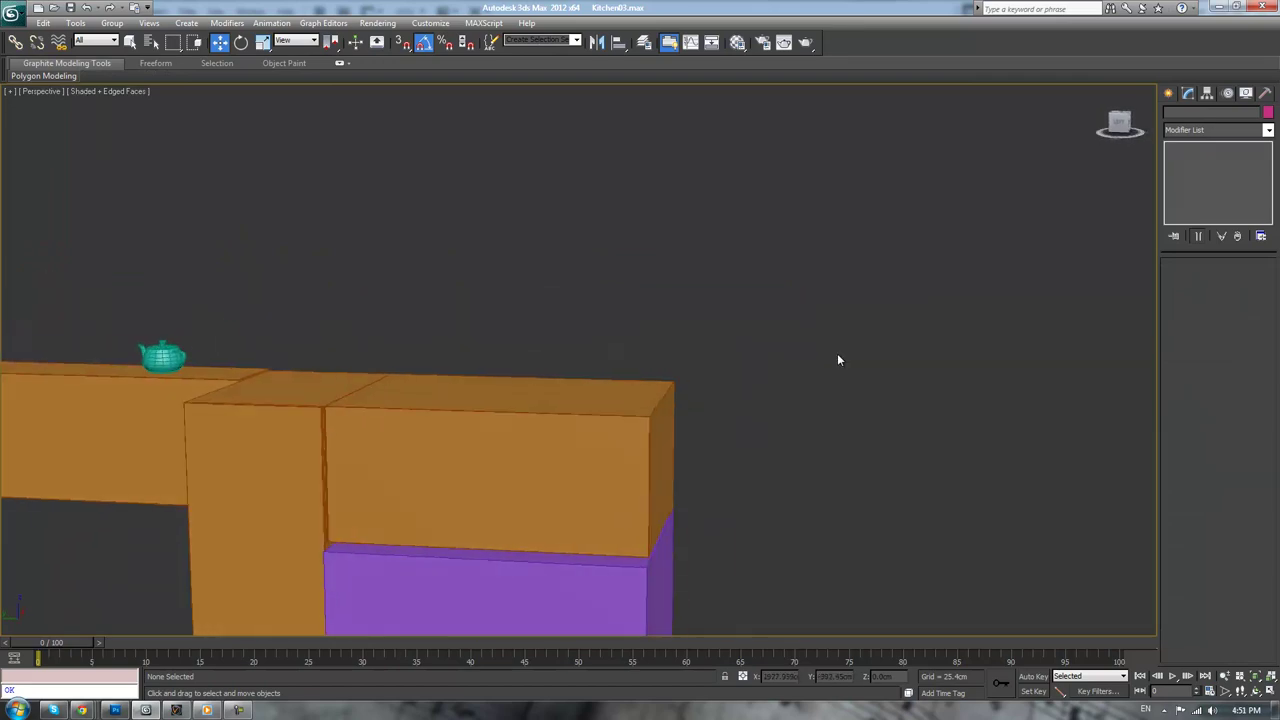
scroll(810, 342, "down", 4)
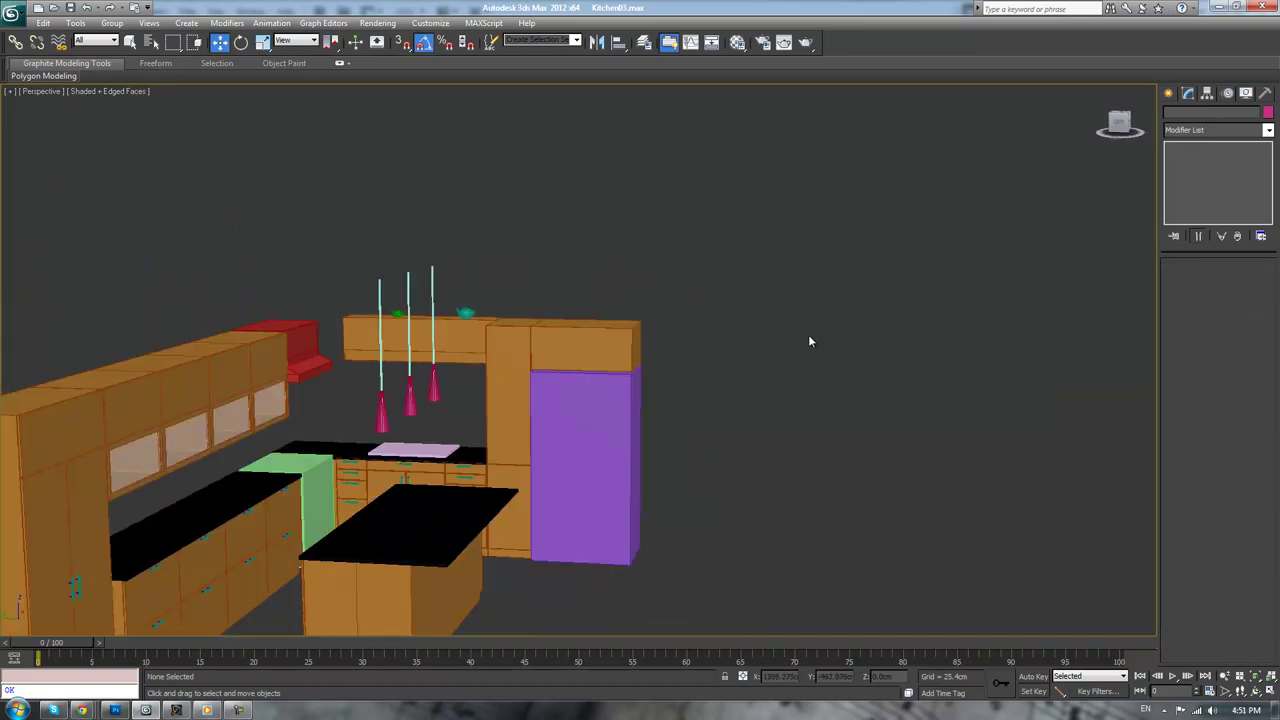
- Copy the tall cabinet's upper door sideways onto the front of the cabinet above the purple box
left_click(494, 397)
key("z")
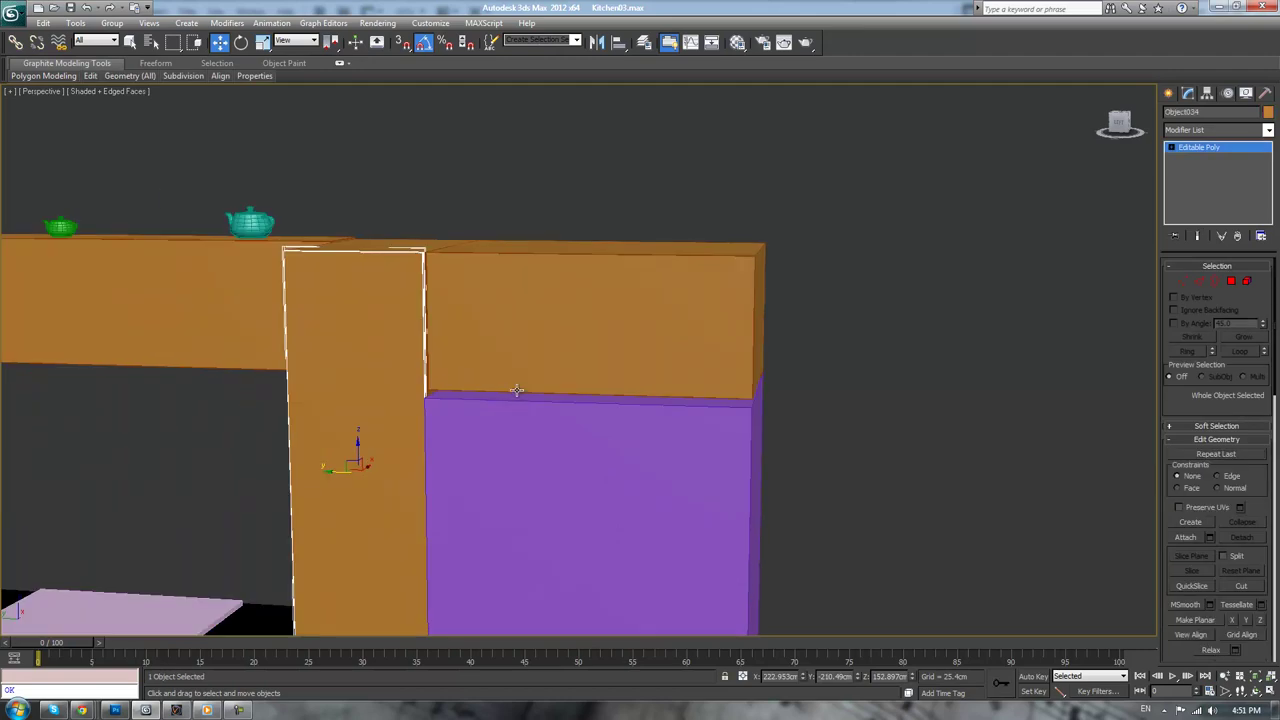
middle_click_drag(514, 391, 592, 447)
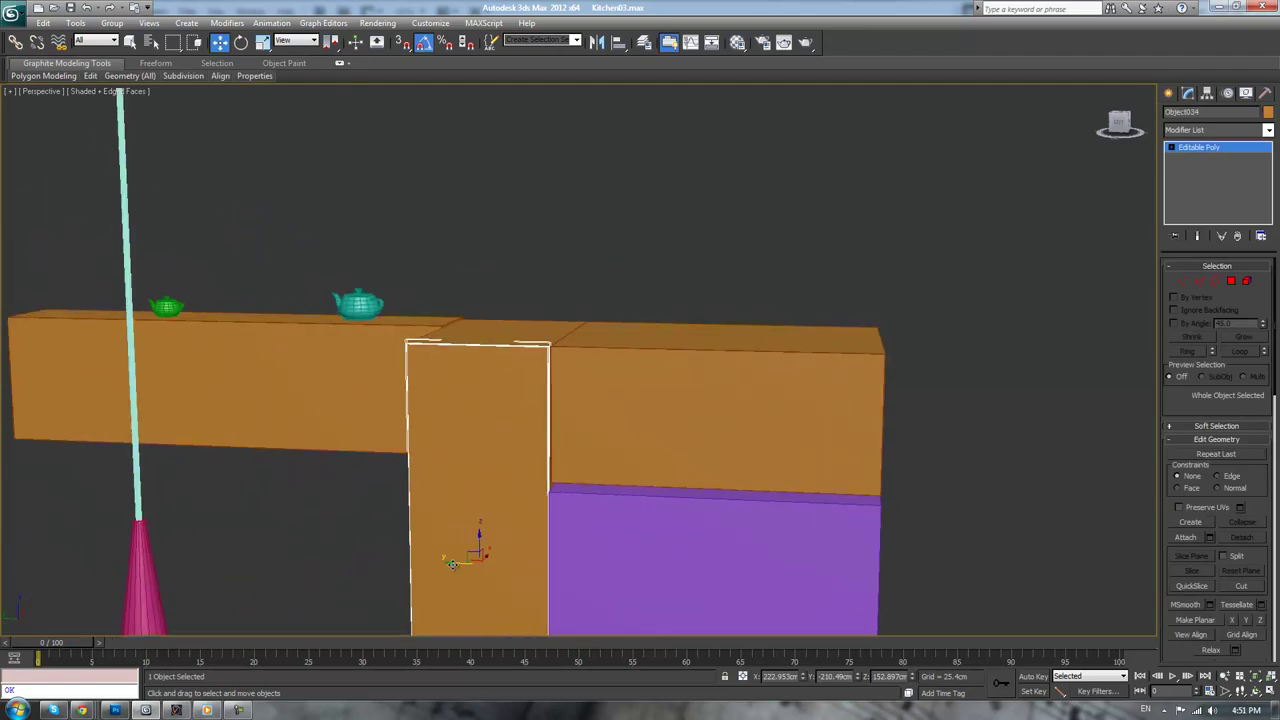
mouse_move(452, 563)
left_mouse_down("shift")
mouse_move(640, 530)
mouse_move(674, 505)
left_mouse_up("shift")
key("Return")
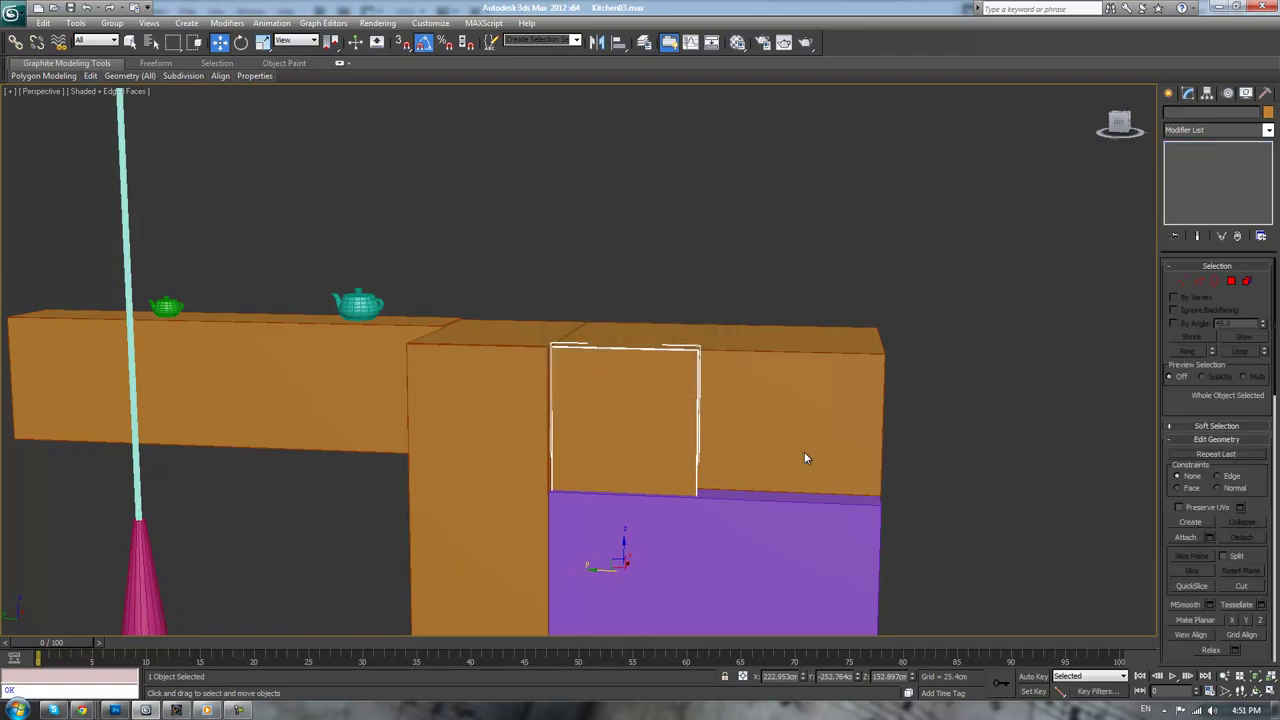
- Shift the copied door about 0.5 cm sideways so its edge lines up with the cabinet above the purple box
key("f")
key("l")
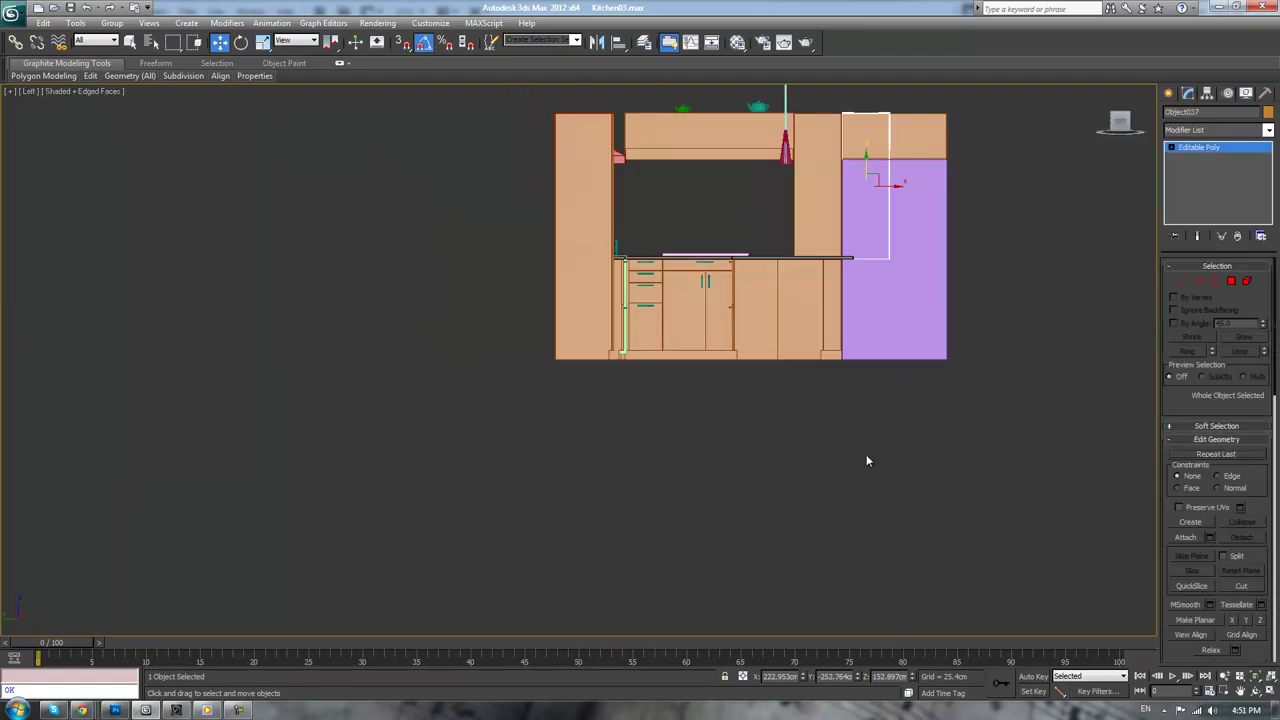
key("z")
middle_click_drag(748, 309, 753, 420)
scroll(753, 420, "up", 3)
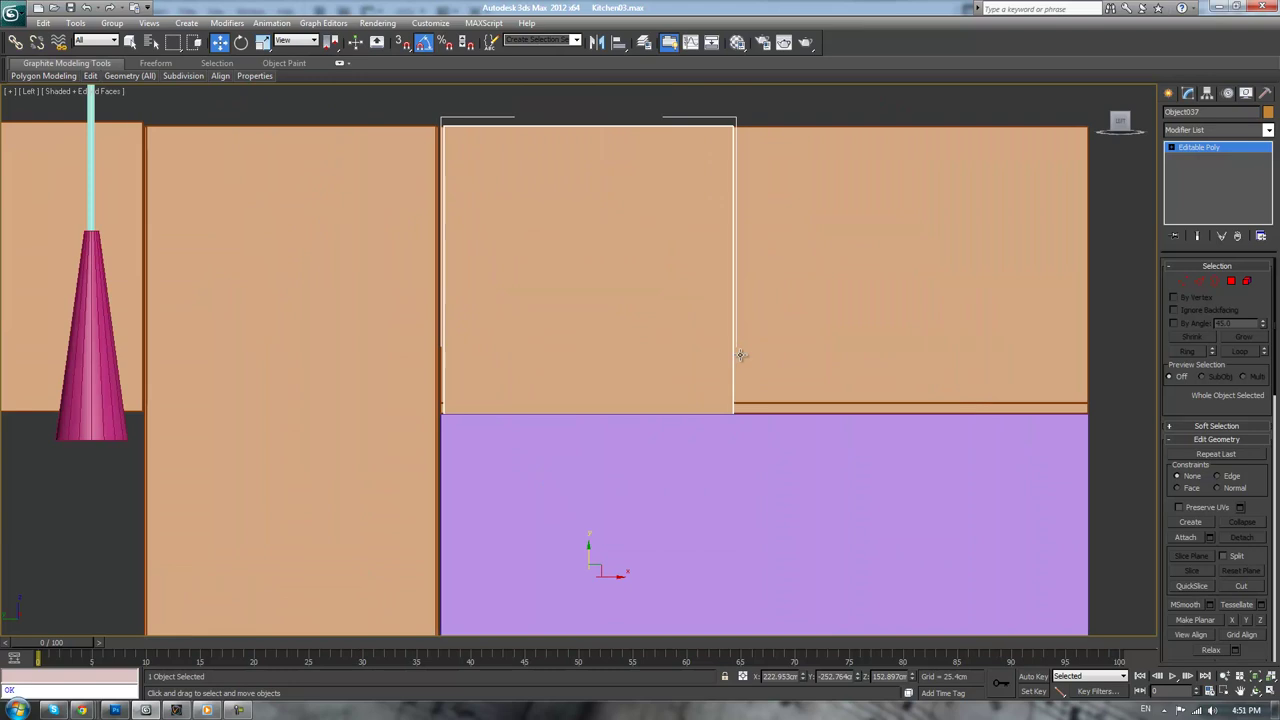
middle_click_drag(677, 435, 747, 367)
left_click_drag(689, 510, 686, 508)
- Raise the door's lower vertices to the bottom of the cabinet front, leaving the thin gap above the purple box open
scroll(690, 500, "down", 6)
key("1")
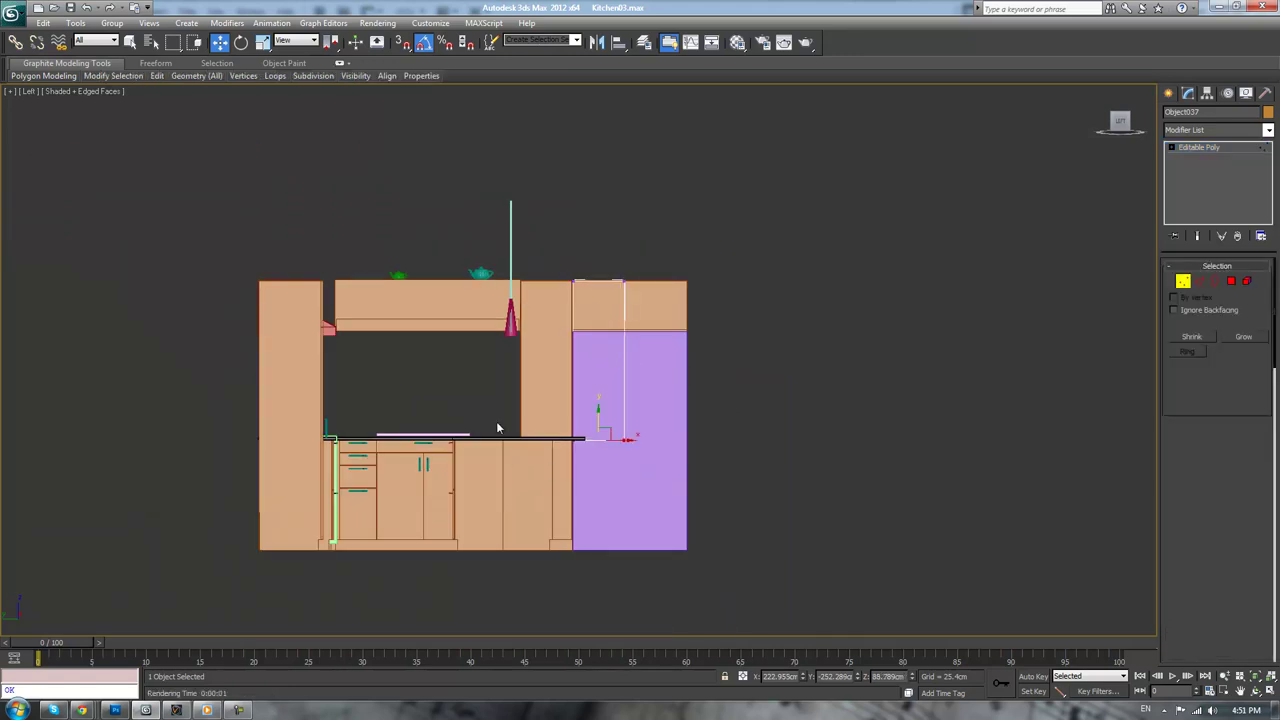
scroll(628, 286, "up", 8)
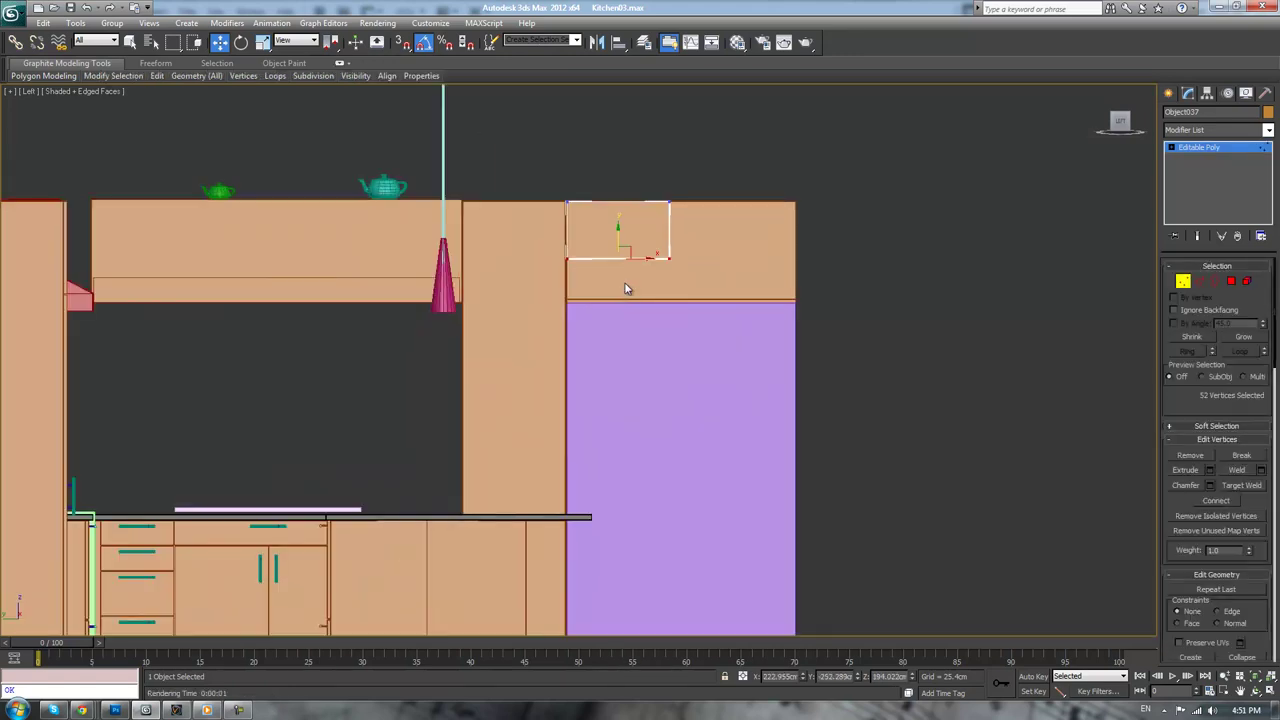
left_click_drag(603, 318, 623, 434)
left_click(1191, 148)
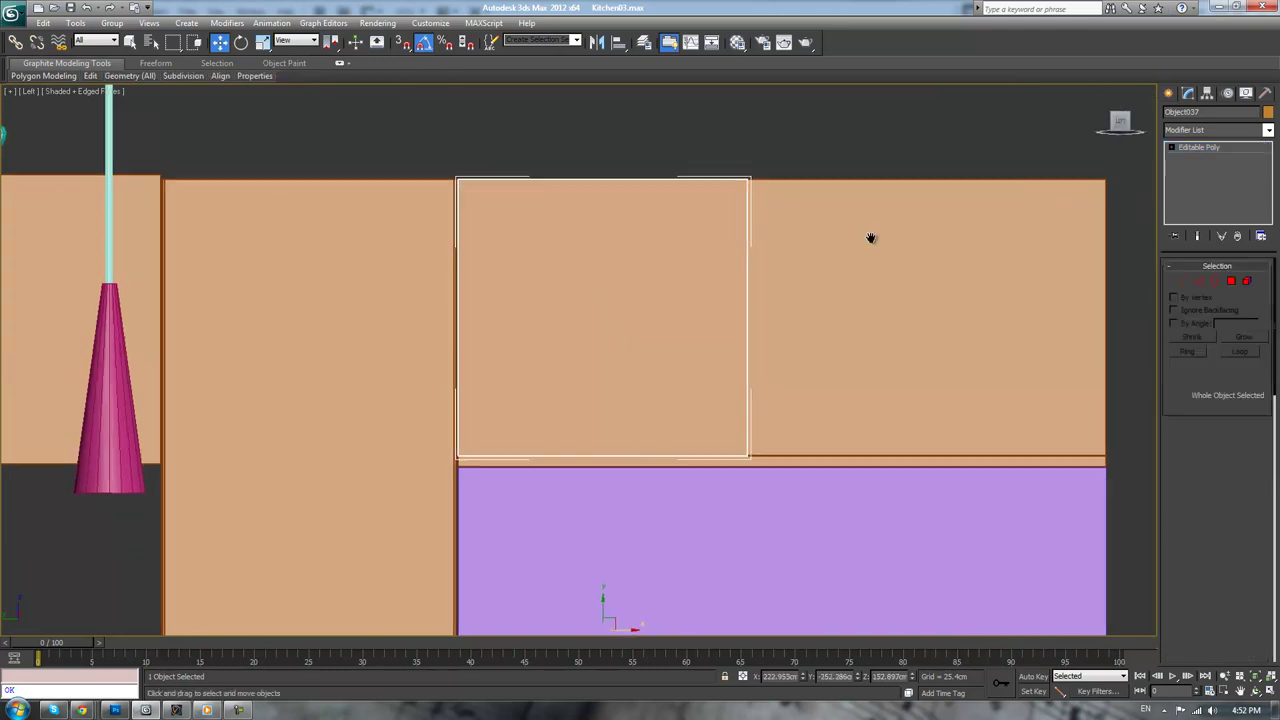
- Center the shortened door's pivot on the object
scroll(650, 349, "down", 2)
left_click(1207, 92)
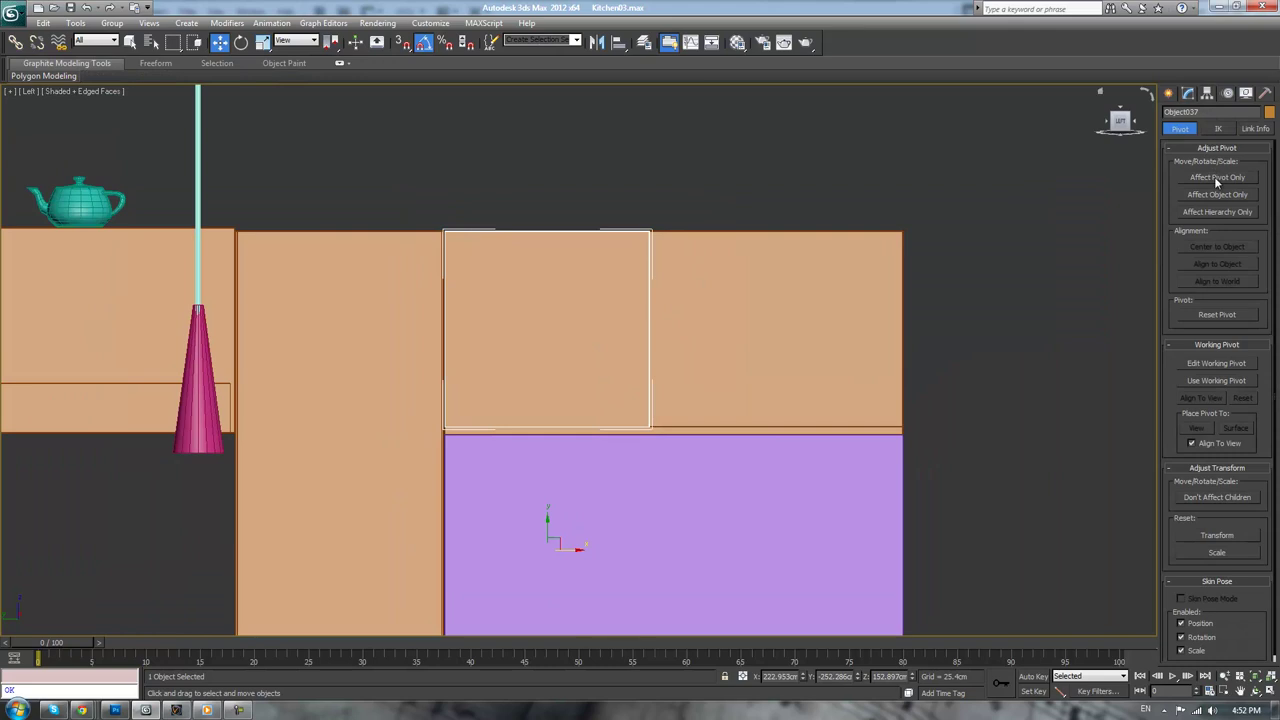
left_click(1213, 177)
left_click(1210, 177)
scroll(598, 331, "up", 2)
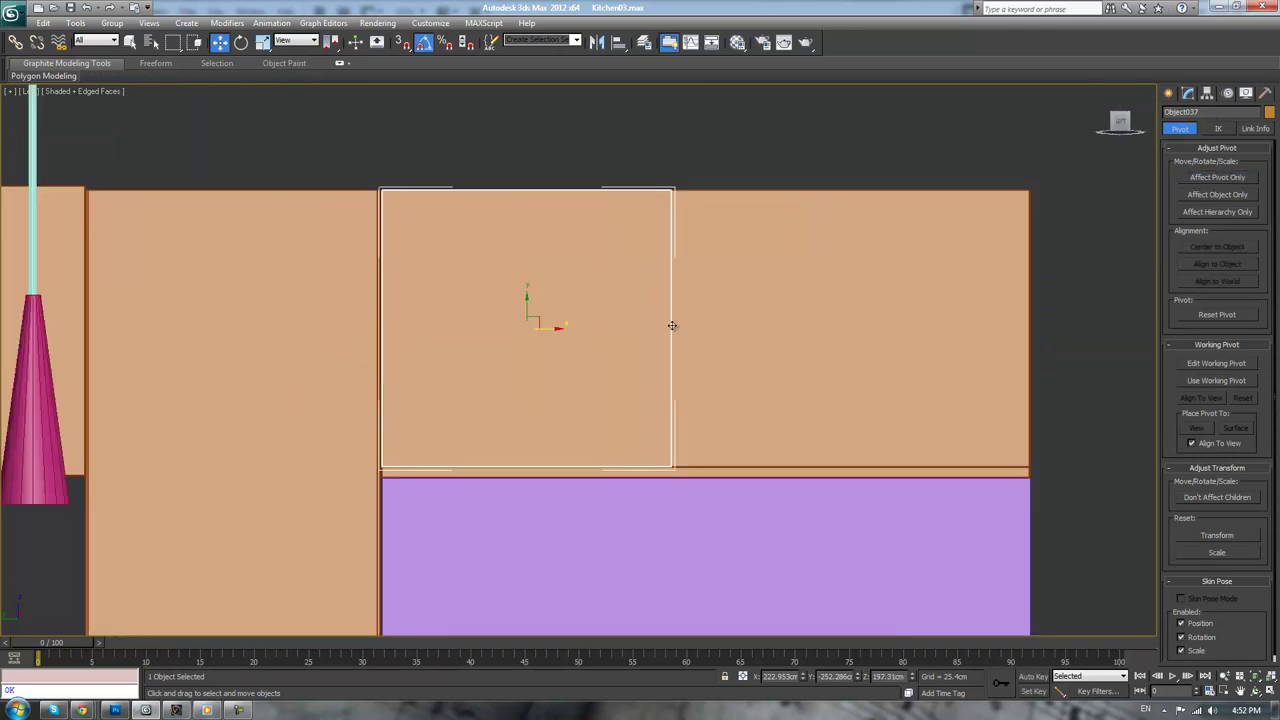
- Copy the short door sideways along the cabinet front, placing one copy directly beside the original
mouse_move(540, 331)
left_mouse_down("shift")
mouse_move(874, 322)
mouse_move(839, 314)
left_mouse_up("shift")
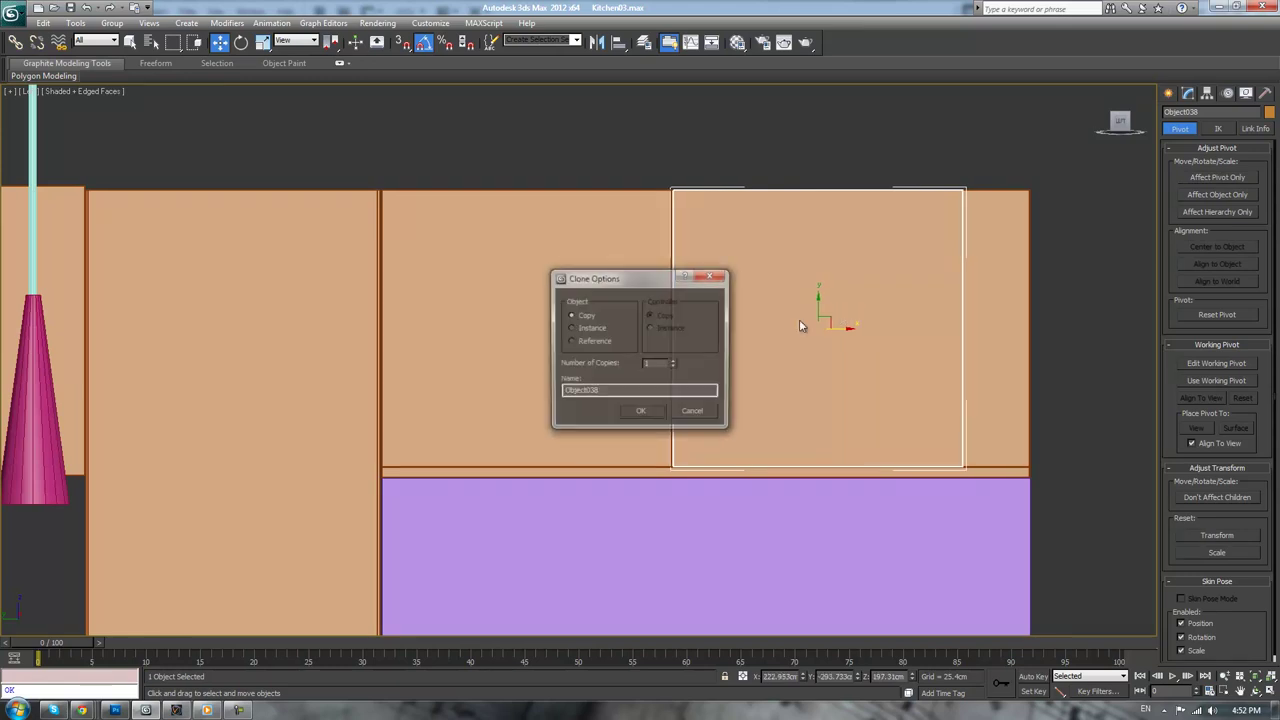
left_click(637, 411)
scroll(782, 363, "up", 3)
middle_click_drag(910, 328, 640, 380)
scroll(734, 380, "down", 5)
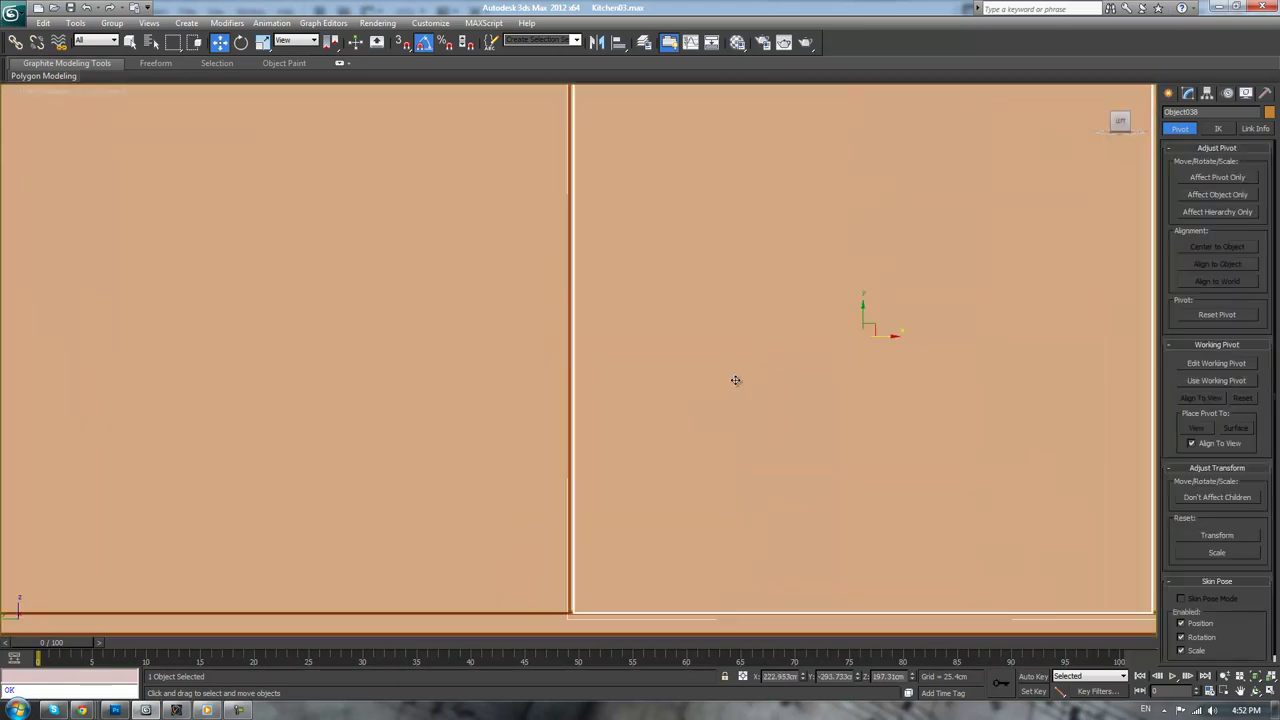
- Move both short doors together about 4.5 cm sideways to centre the pair on the cabinet front, and deselect them
left_click(510, 368, "ctrl")
left_click_drag(676, 357, 690, 353)
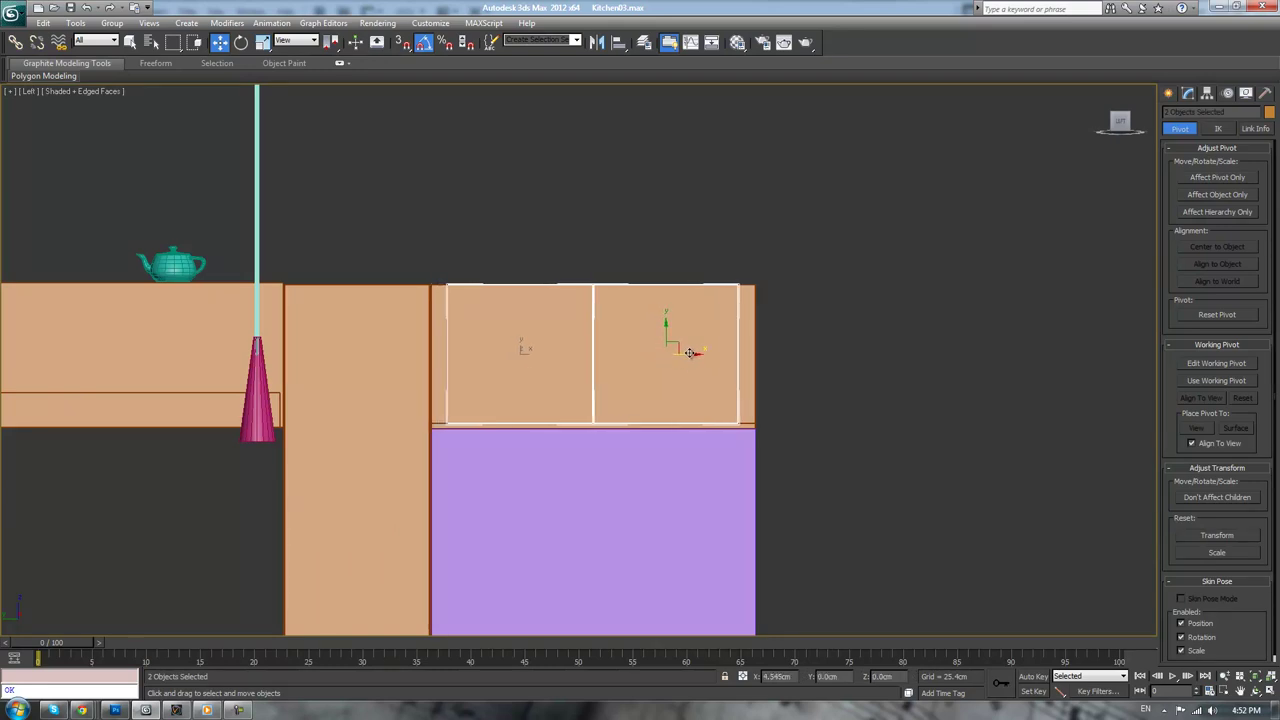
left_click(685, 232)
- Widen the short door beside the tall cabinet by moving its outer vertices about 4.6 cm to the cabinet's edge
left_click(517, 326)
scroll(513, 352, "up", 3)
key("1")
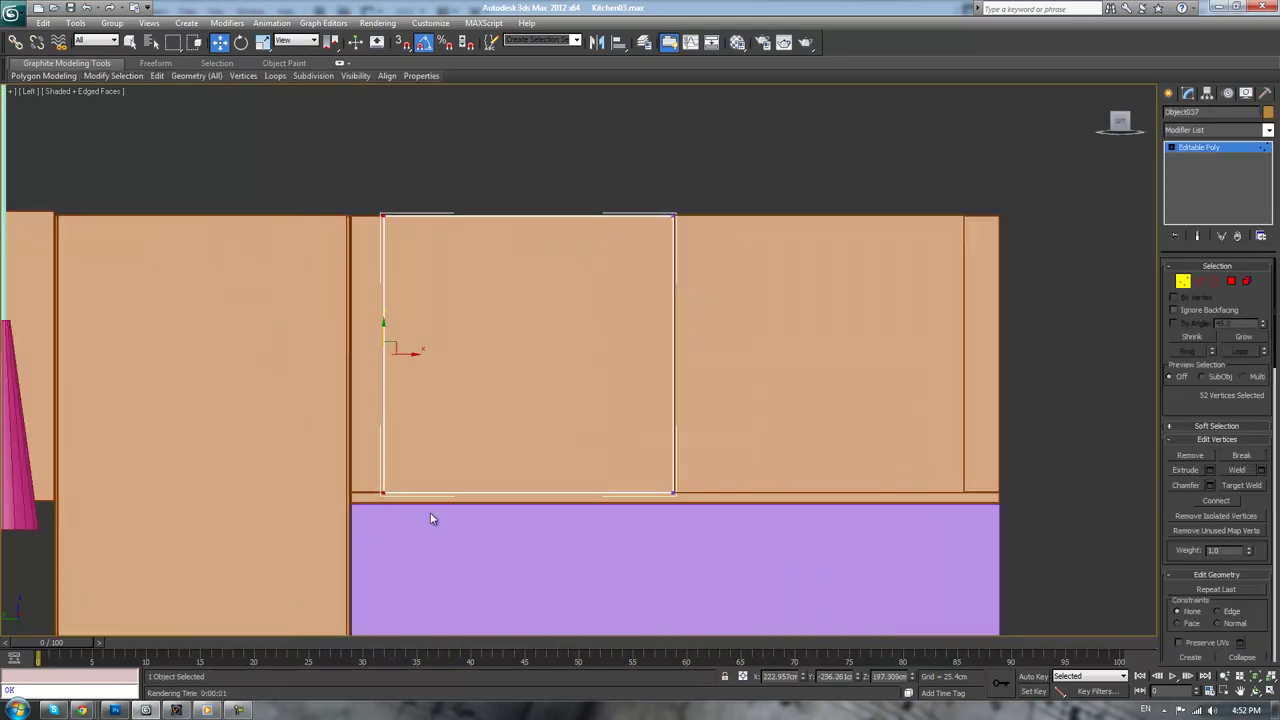
scroll(431, 518, "up", 5)
middle_click_drag(530, 463, 400, 466)
scroll(406, 466, "down", 6)
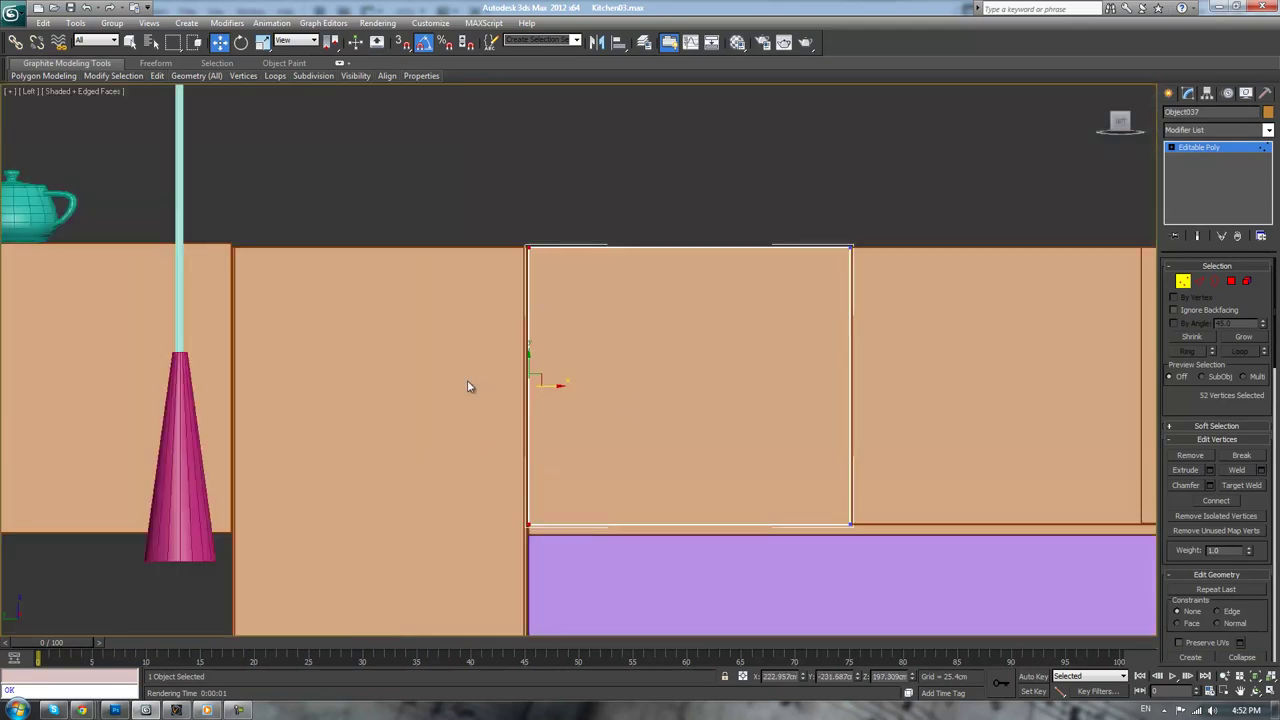
scroll(469, 386, "down", 2)
middle_click_drag(1070, 384, 852, 378)
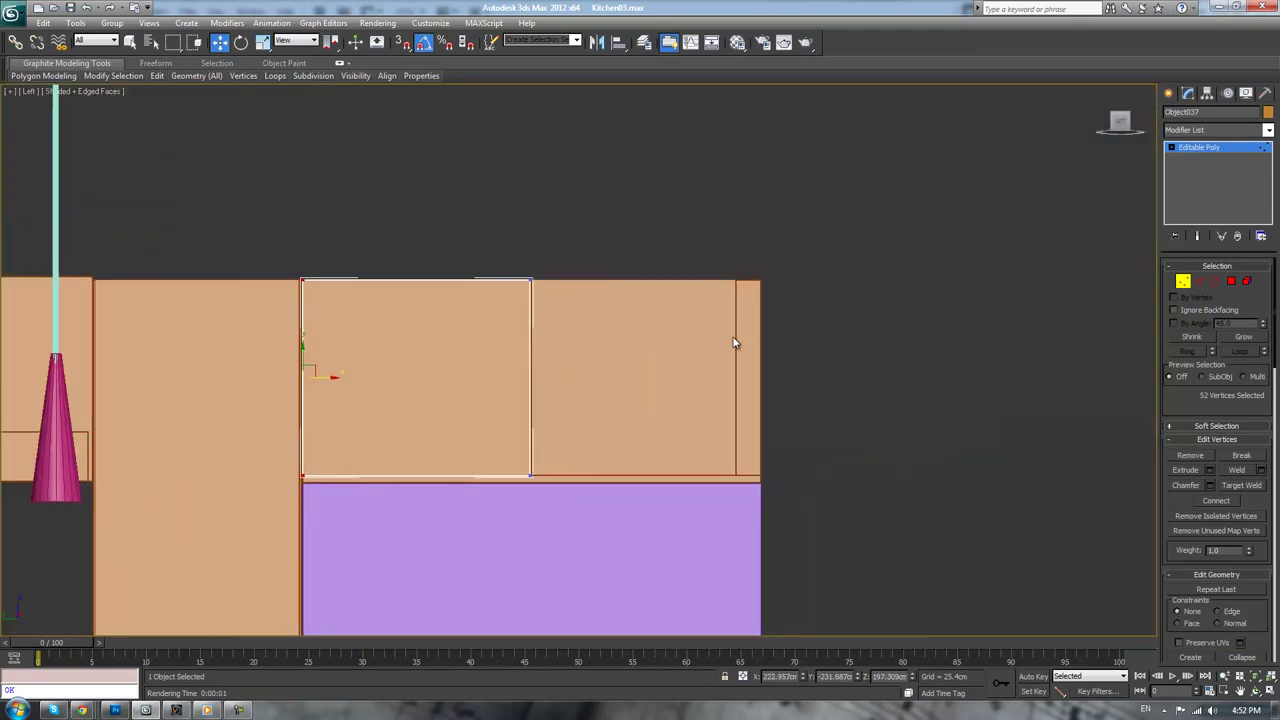
- Widen the second short door by moving its outer vertices out to the free end of the overhead cabinet
left_click(677, 294)
scroll(605, 410, "up", 5)
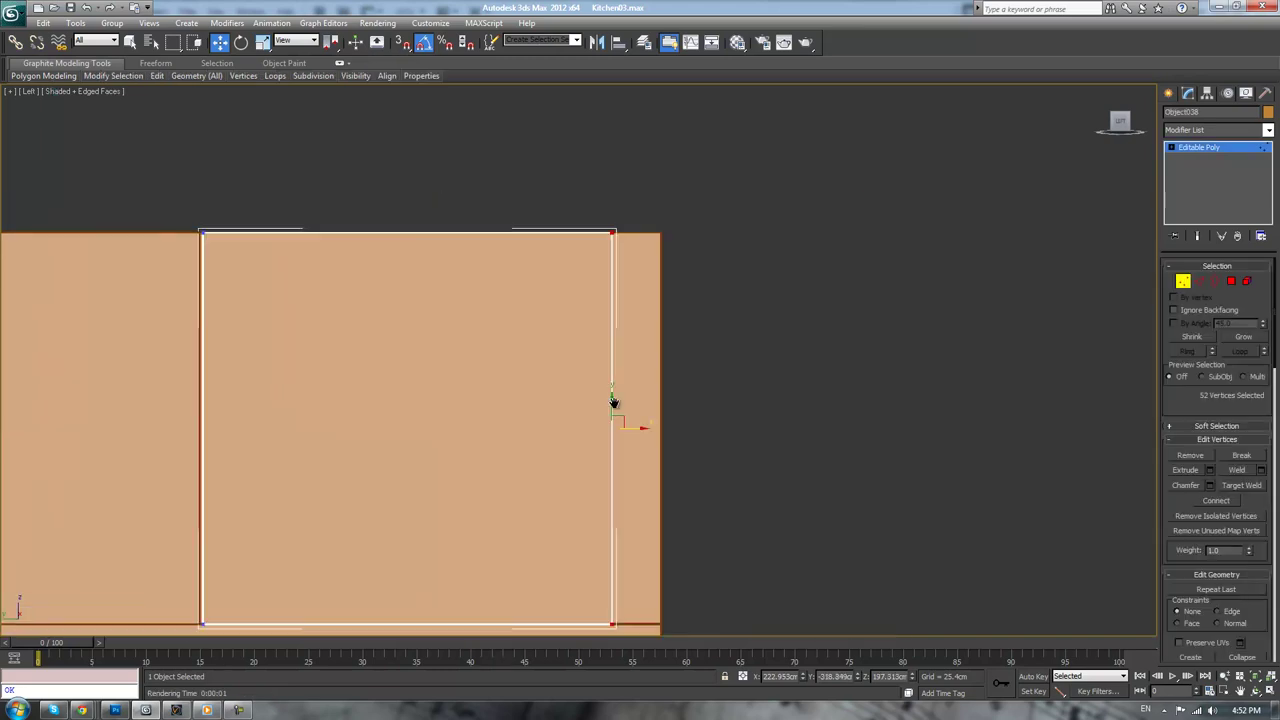
scroll(570, 453, "up", 2)
scroll(565, 495, "up", 5)
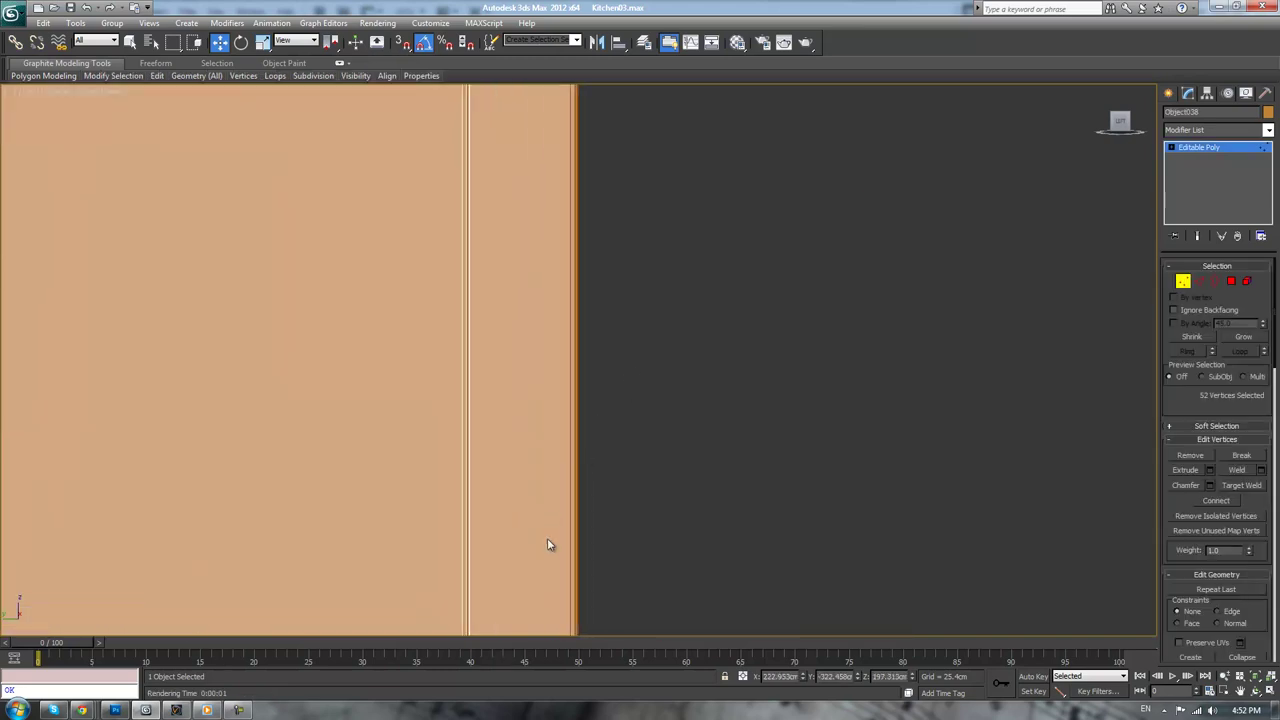
middle_click_drag(549, 543, 593, 338)
left_click_drag(530, 493, 637, 489)
left_click(760, 443)
scroll(763, 443, "down", 1)
scroll(770, 430, "down", 7)
key("1")
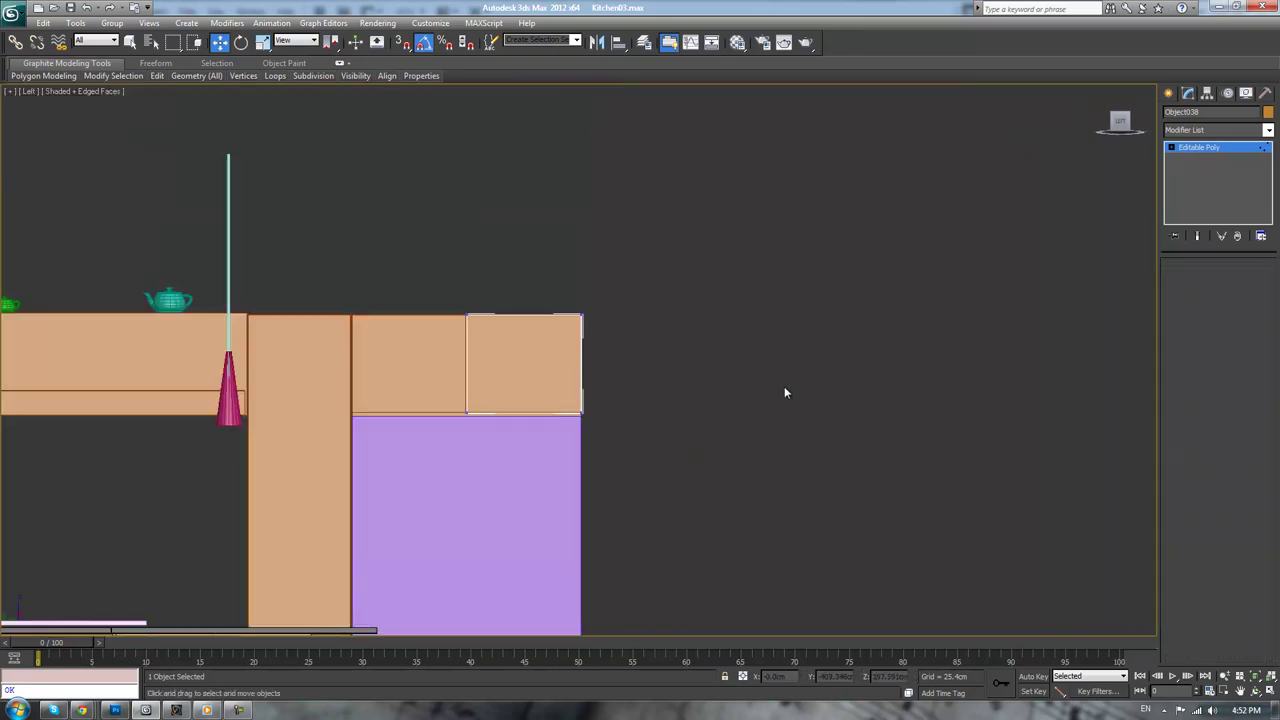
- Examine the gaps between the new short doors and the adjacent tall cabinet door, and clear the selection
middle_click_drag(650, 380, 740, 387)
scroll(740, 387, "down", 1)
scroll(430, 315, "up", 4)
scroll(566, 374, "up", 3)
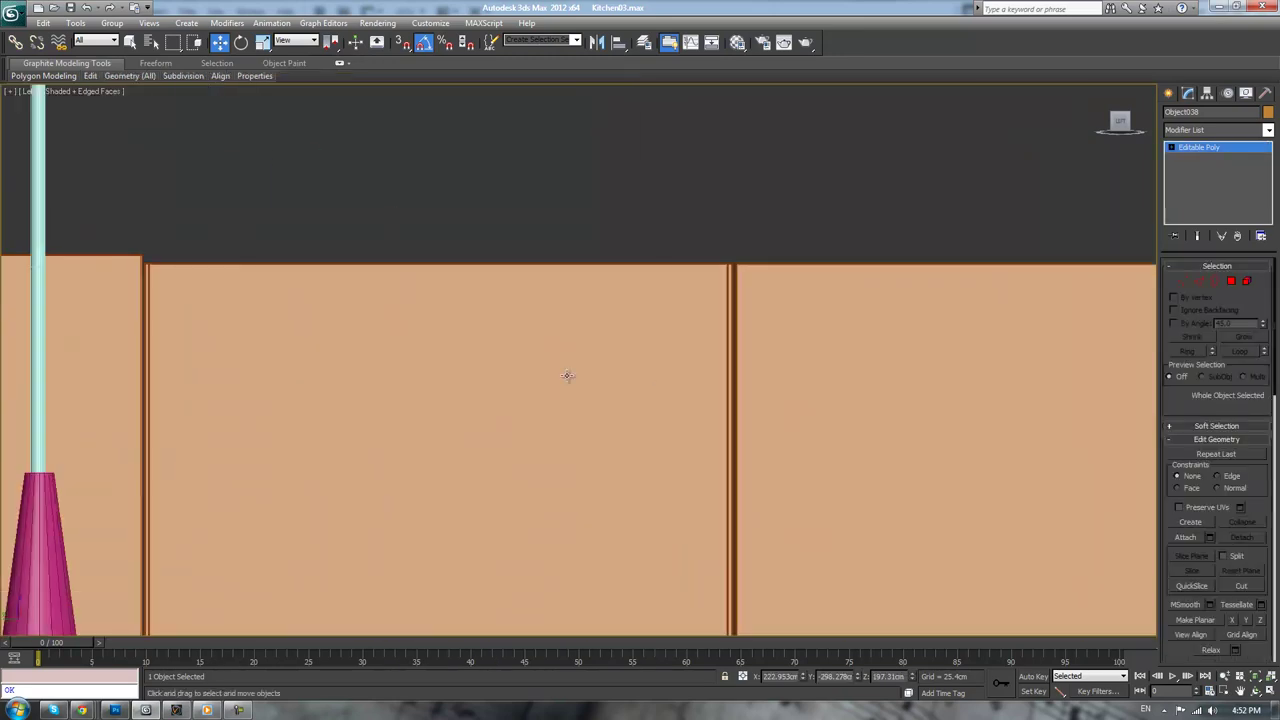
left_click(566, 356)
scroll(566, 356, "down", 10)
scroll(592, 424, "up", 8)
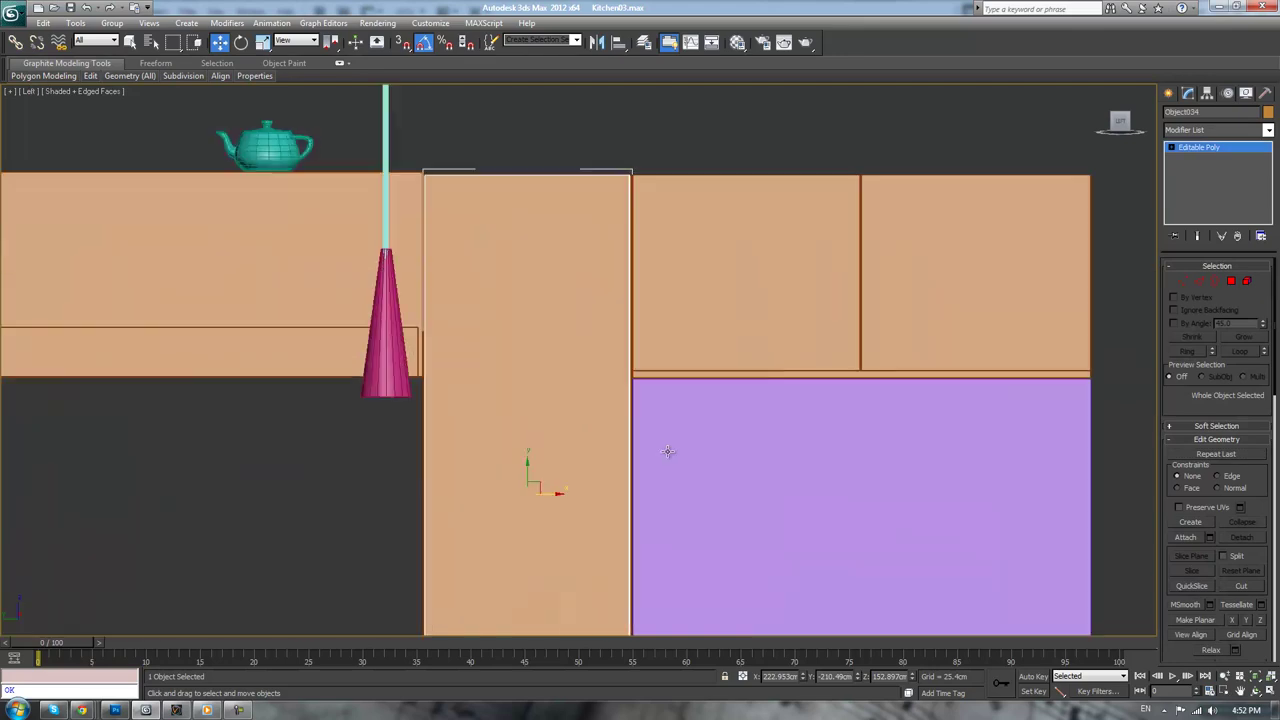
scroll(668, 436, "down", 8)
left_click(801, 355)
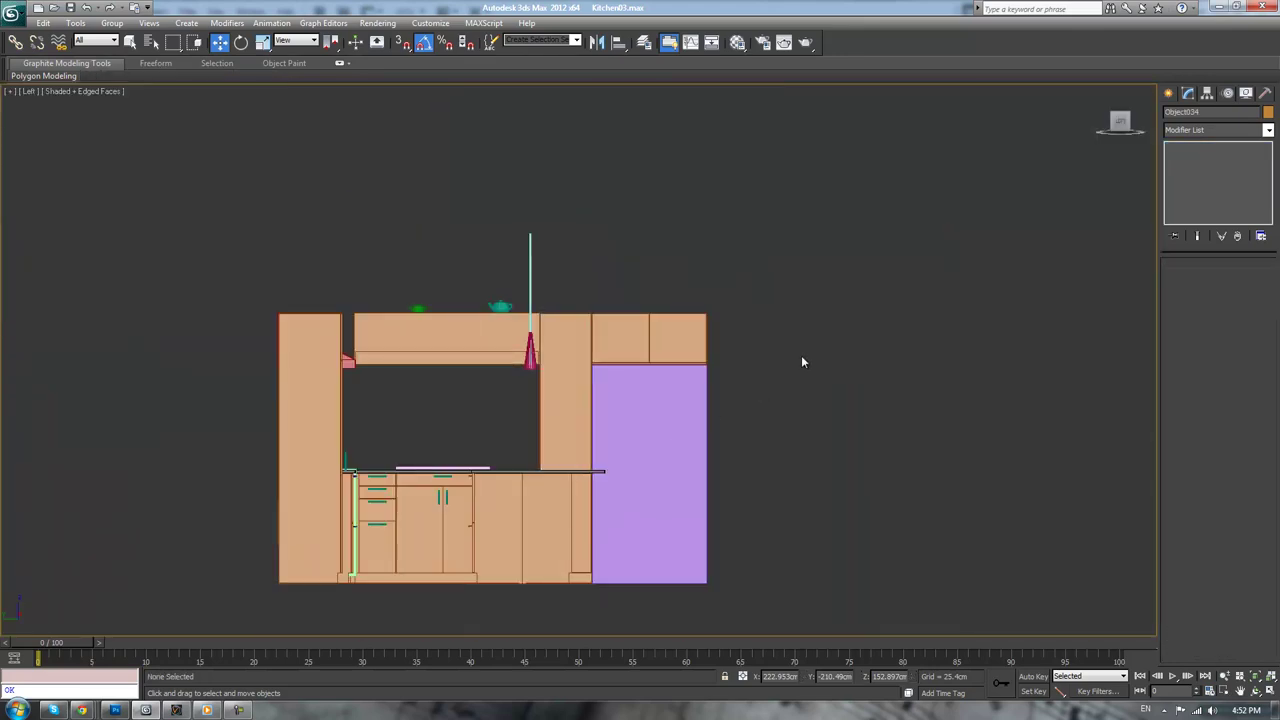
- Copy the tall cabinet with its doors to the other side of the purple box, flush against the overhead cabinet, and deselect it
left_click_drag(576, 253, 568, 418)
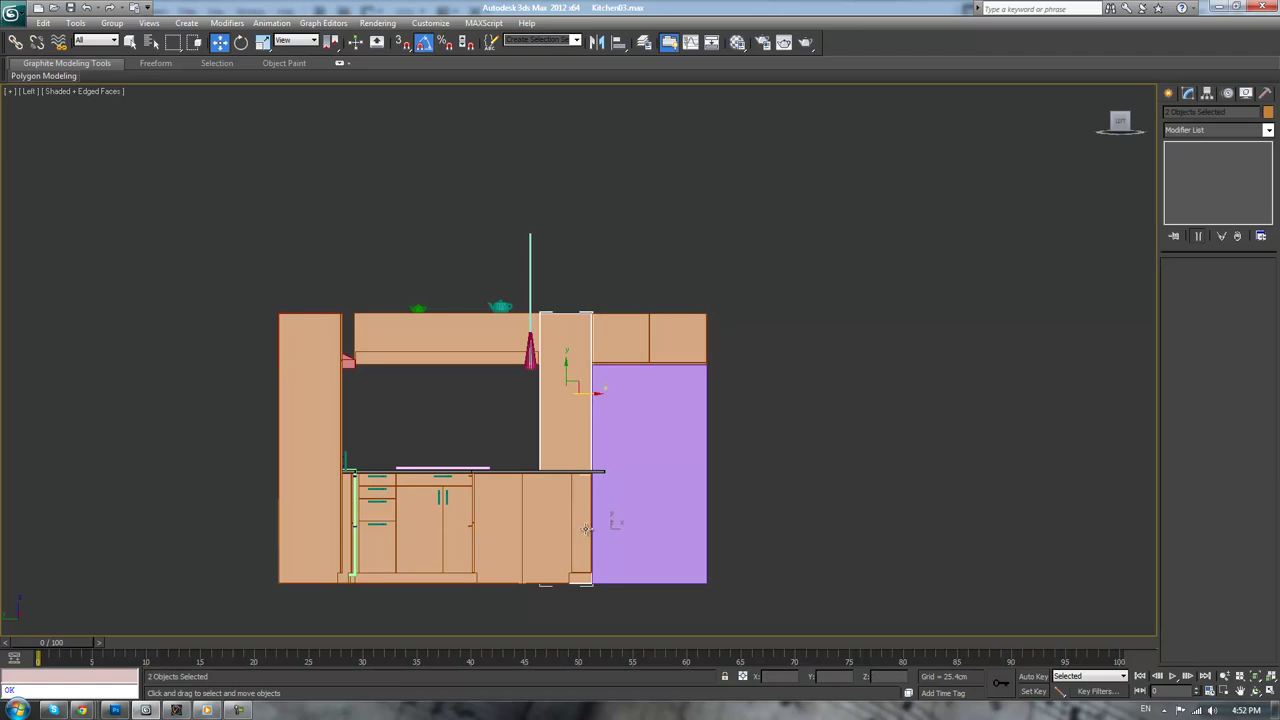
scroll(697, 331, "up", 4)
mouse_move(465, 453)
left_mouse_down("shift")
mouse_move(810, 453)
mouse_move(791, 464)
left_mouse_up("shift")
left_click(640, 412)
scroll(837, 465, "up", 4)
scroll(797, 431, "up", 8)
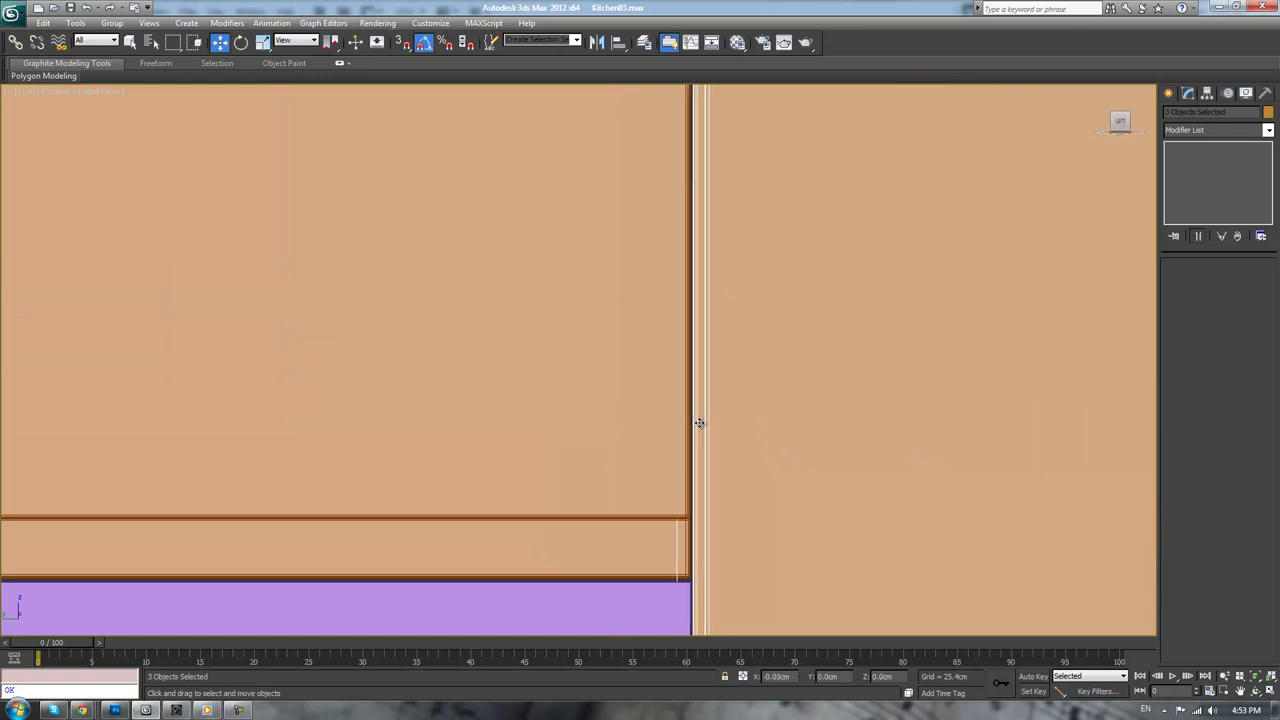
scroll(705, 424, "down", 8)
left_click(798, 433)
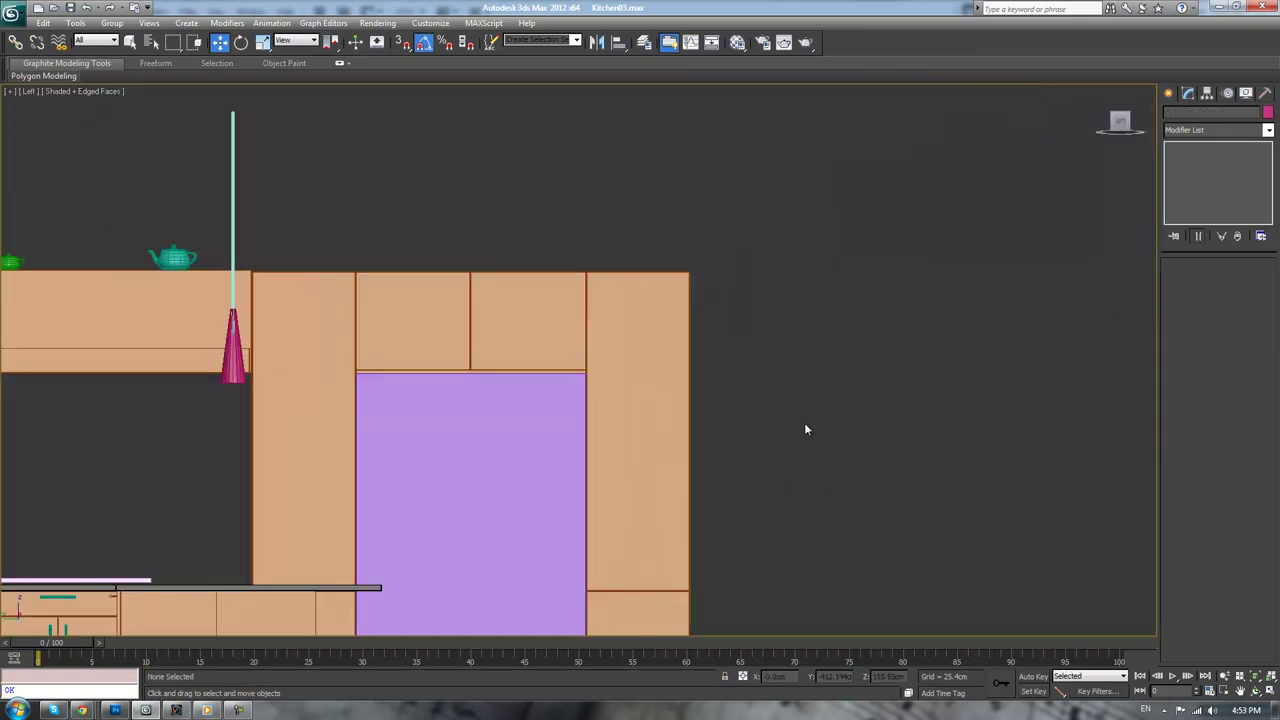
- In the perspective view, copy the two top handles of the nearest drawer unit sideways onto the original tall cabinet's front
key("p")
scroll(744, 437, "up", 3)
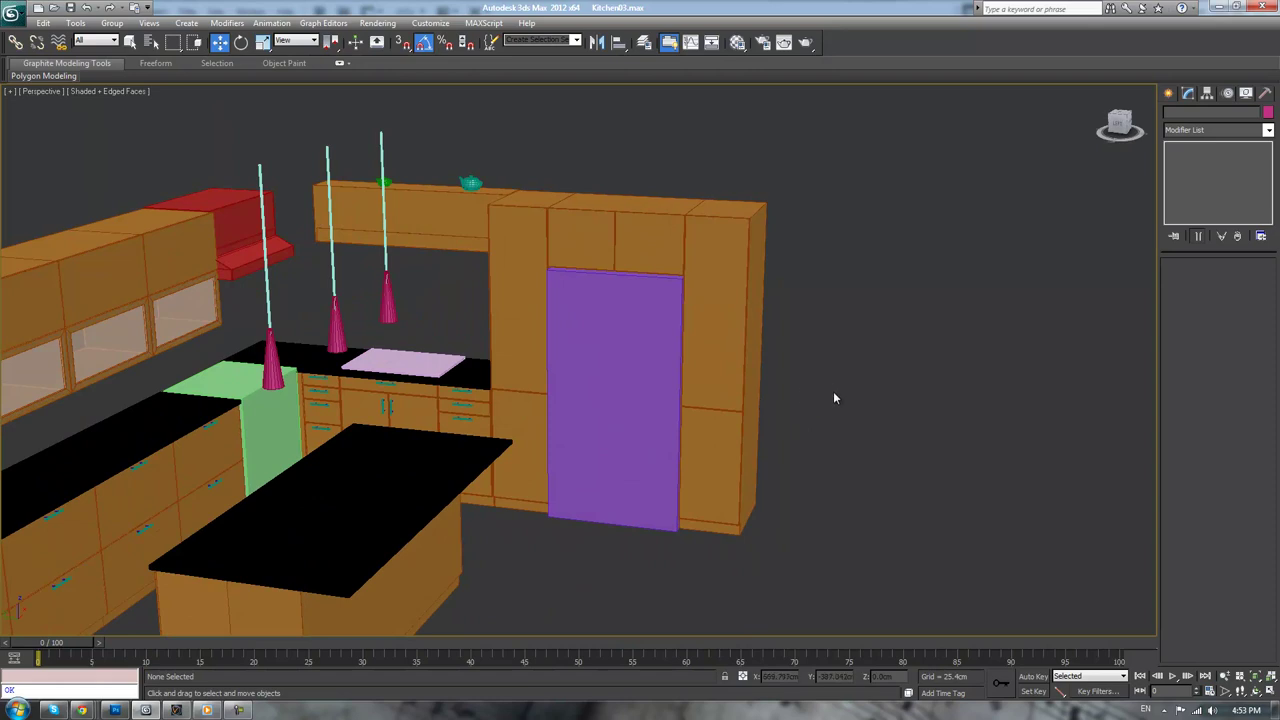
middle_click_drag(834, 394, 861, 434)
scroll(860, 432, "up", 3)
left_click(449, 452)
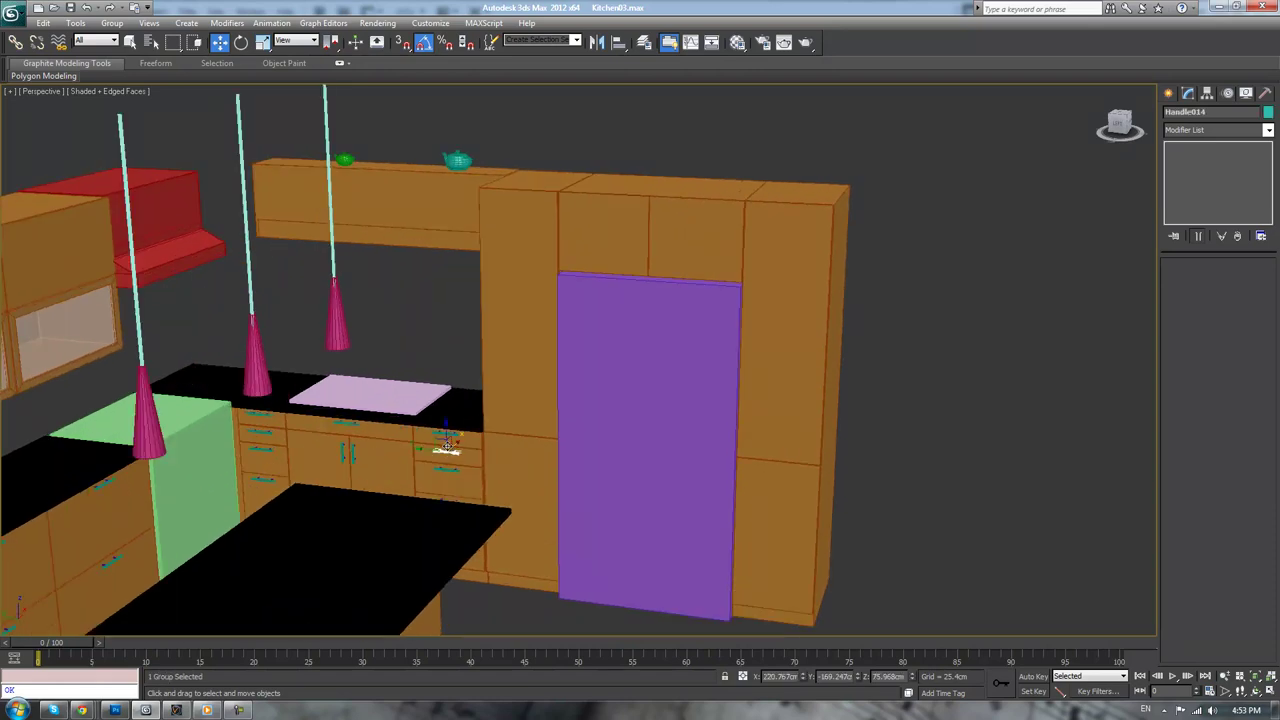
left_click(447, 437, "ctrl")
scroll(531, 423, "up", 4)
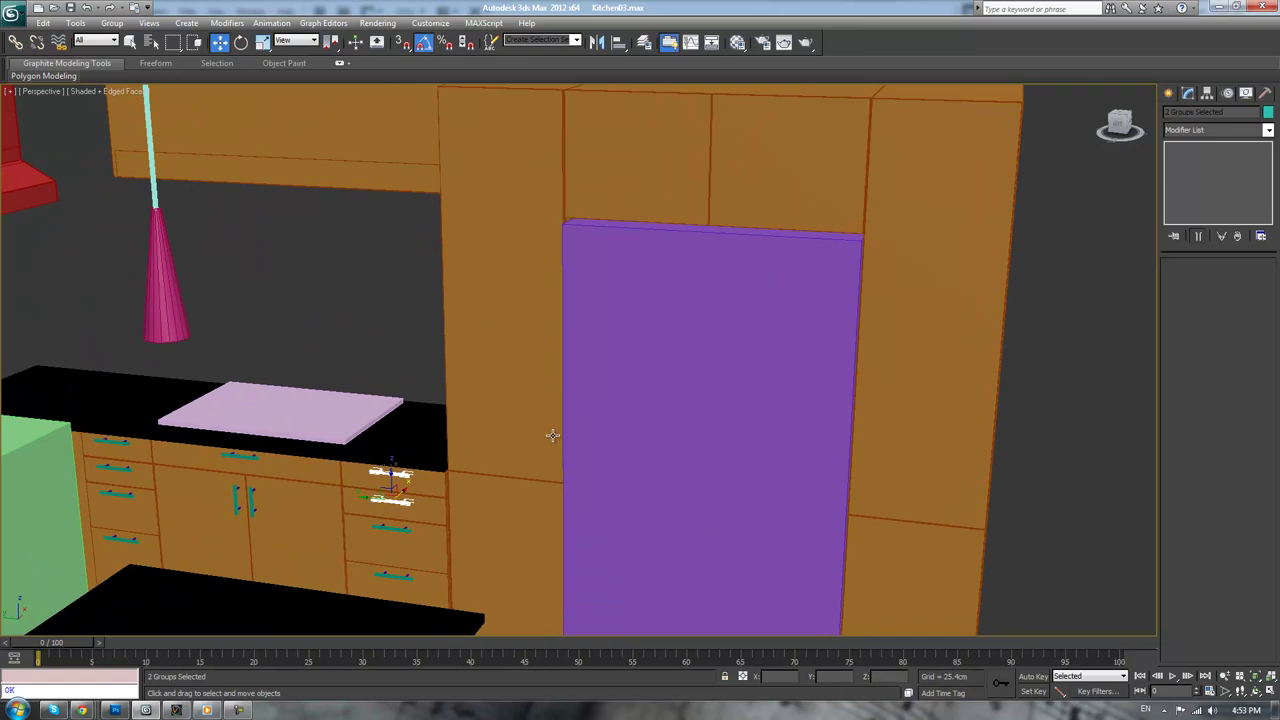
scroll(548, 437, "up", 2)
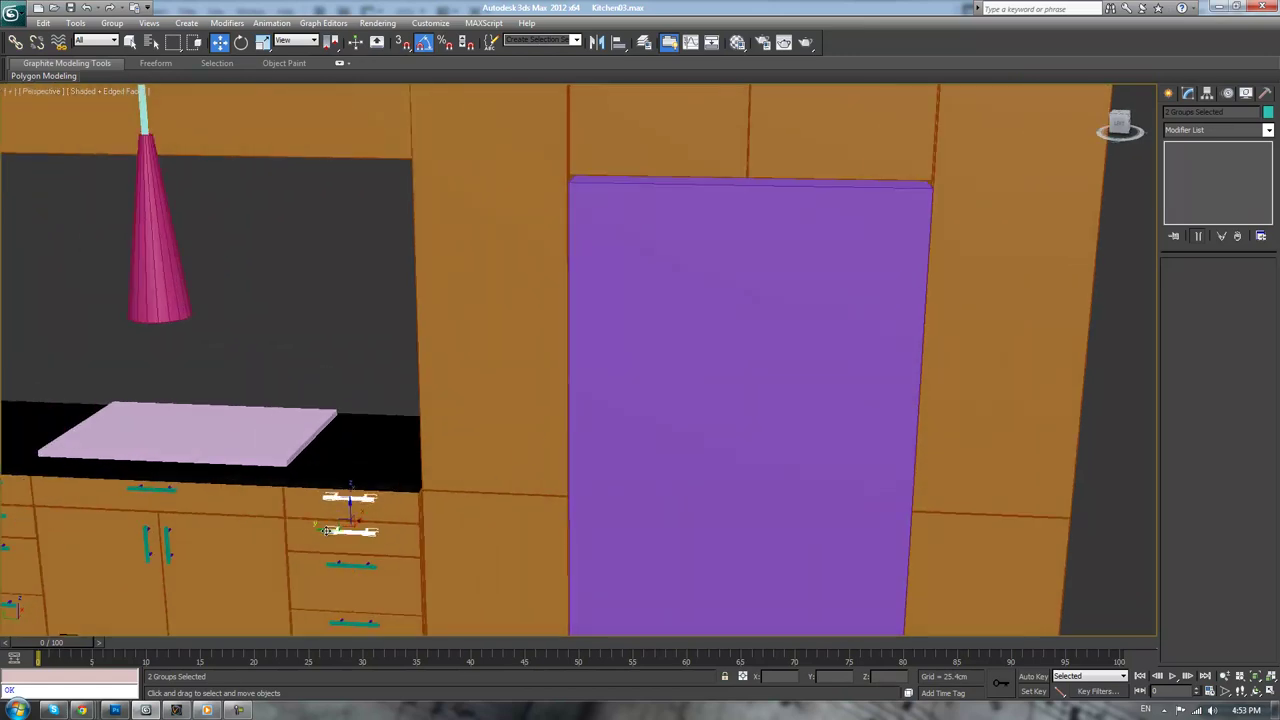
left_click_drag(327, 531, 470, 533)
left_click(641, 413)
- Raise the two copied handles so that one sits on each side of the seam between the tall cabinet's doors
key("z")
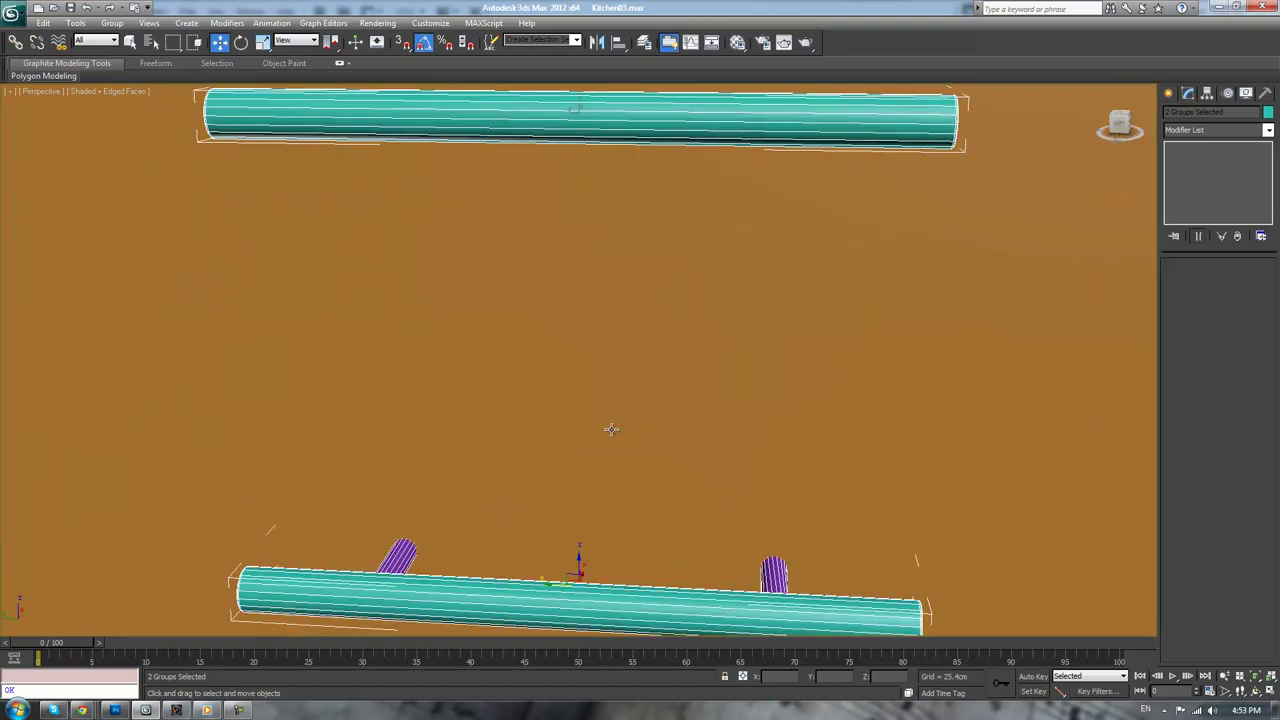
scroll(609, 429, "down", 5)
scroll(578, 400, "down", 8)
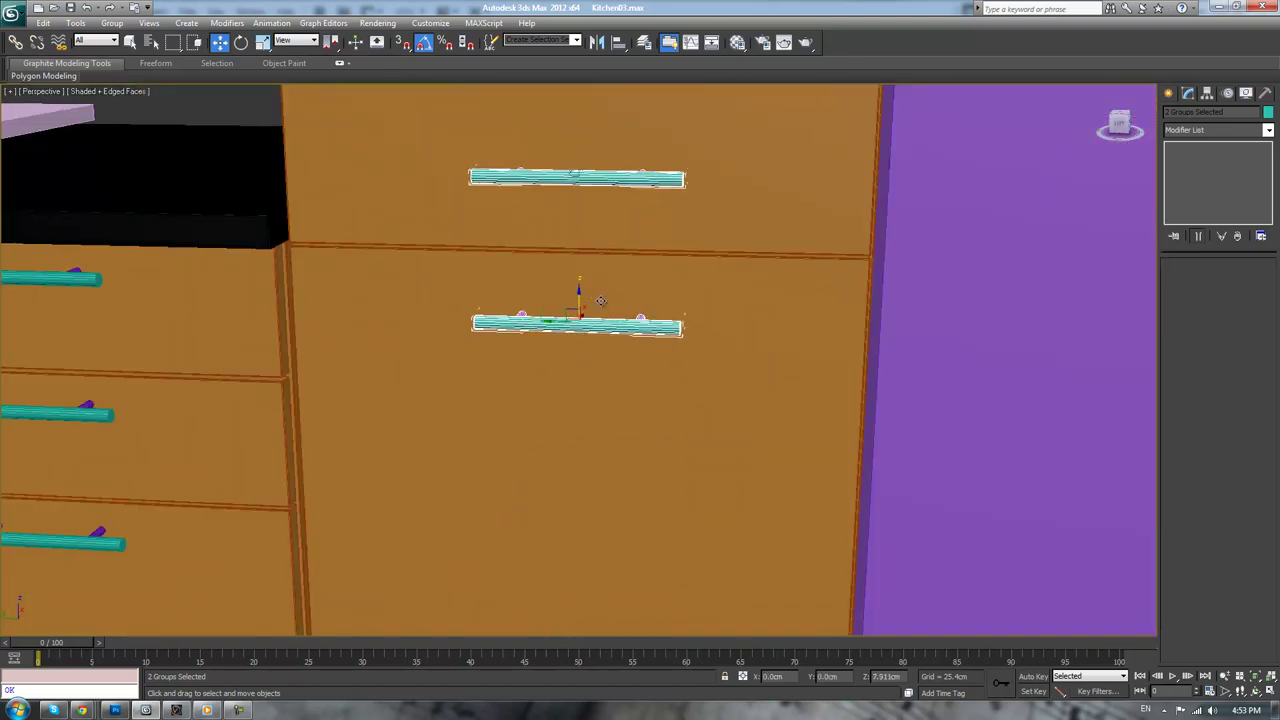
- Move the upper handle about 22 cm up the tall cabinet's upper door
left_click(582, 310)
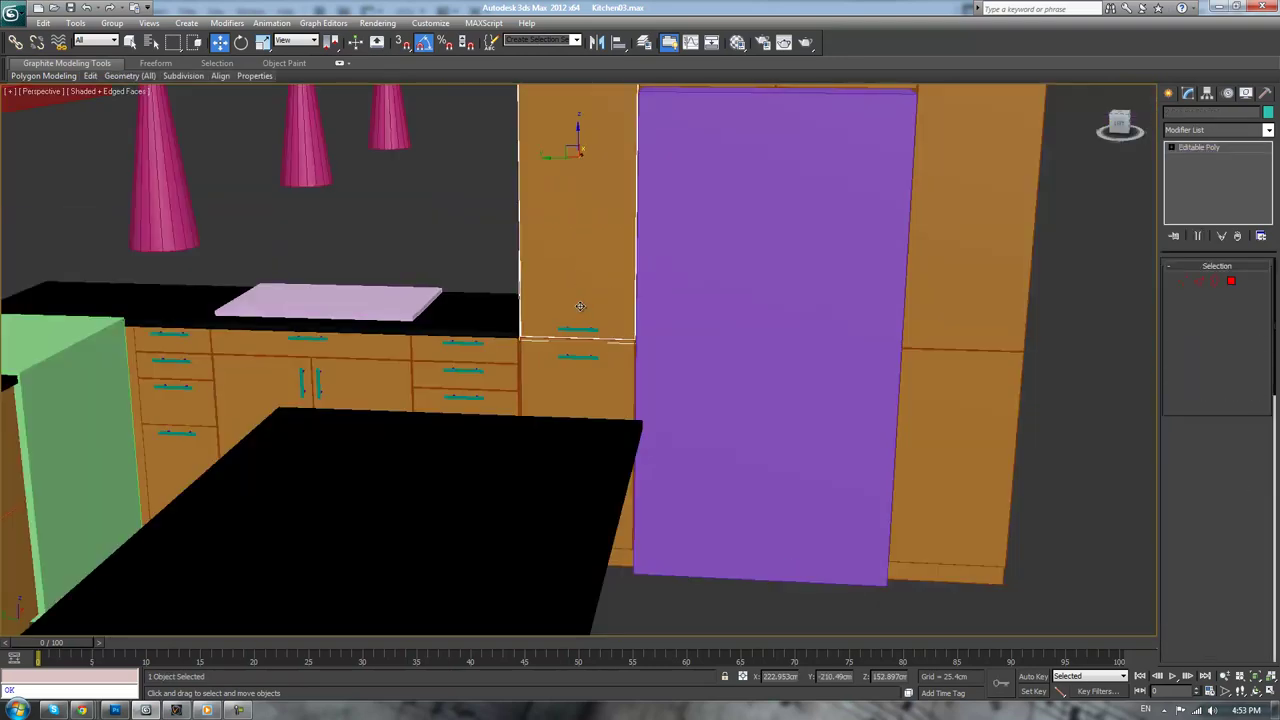
left_click(580, 329)
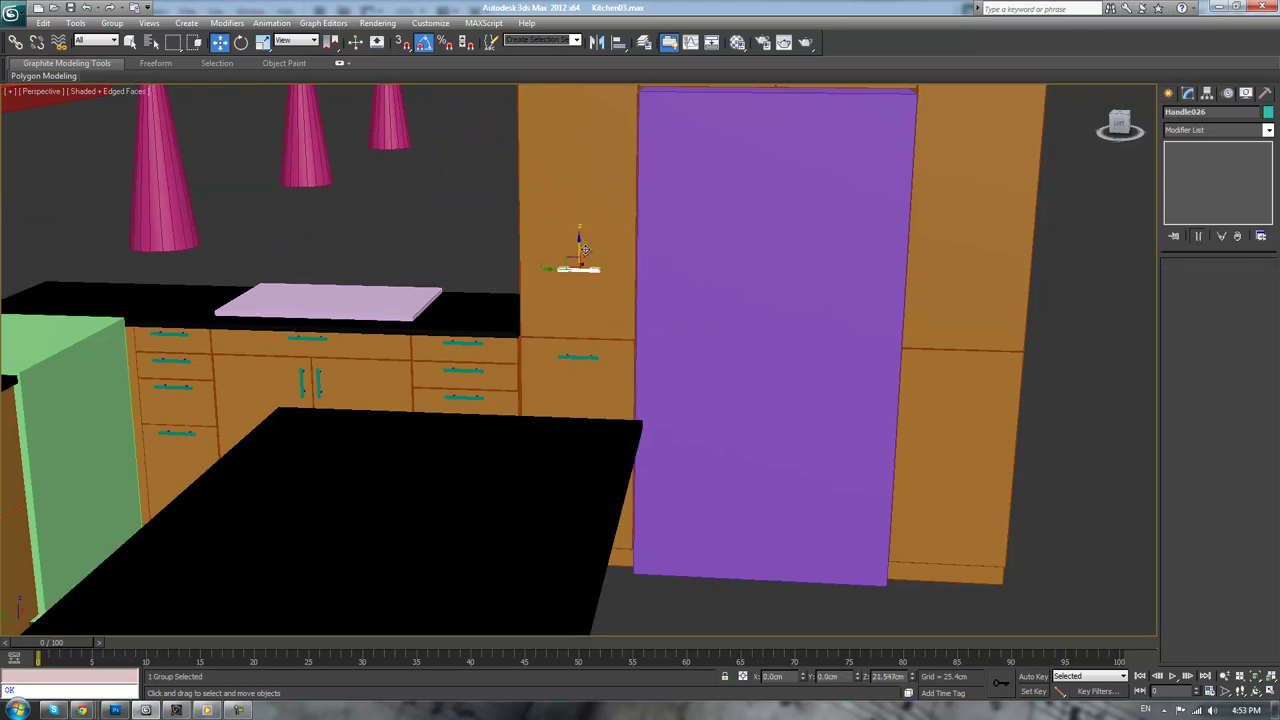
scroll(600, 255, "up", 3)
left_click(597, 263)
scroll(597, 263, "down", 5)
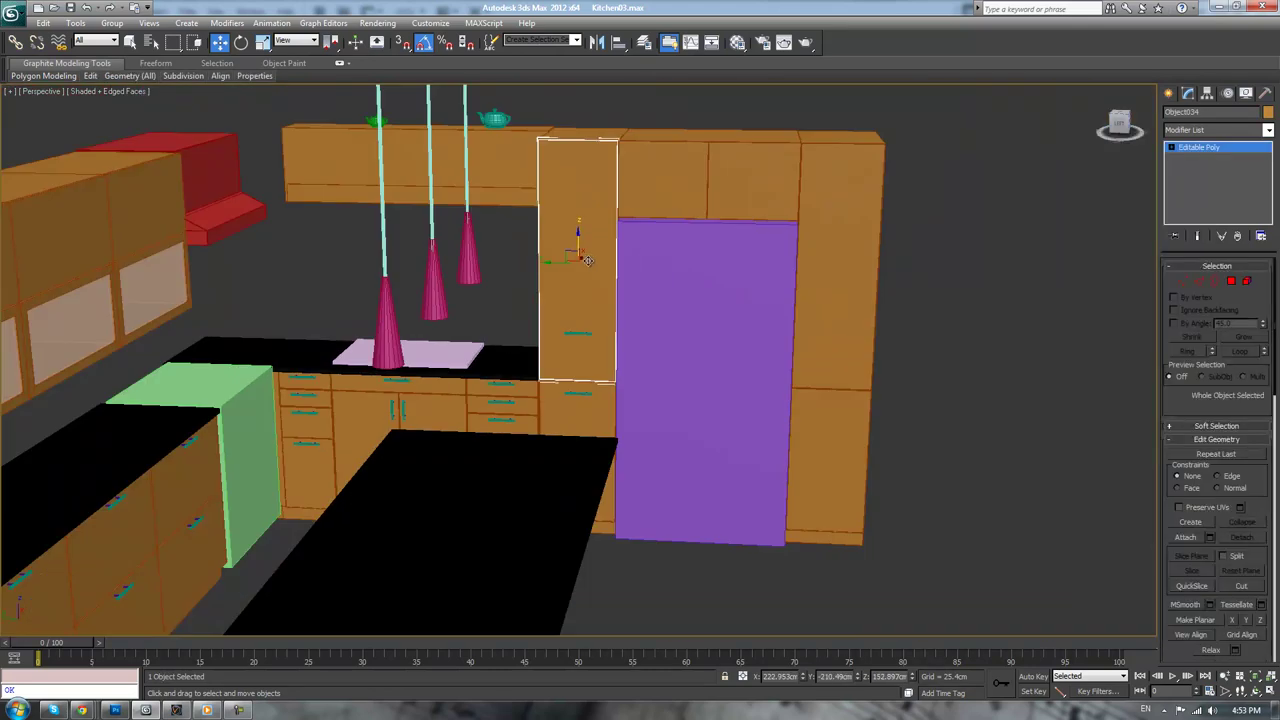
scroll(593, 300, "up", 4)
- Align the upper handle with the tall cabinet's upper door on the Y position only, center to center
left_click(579, 316)
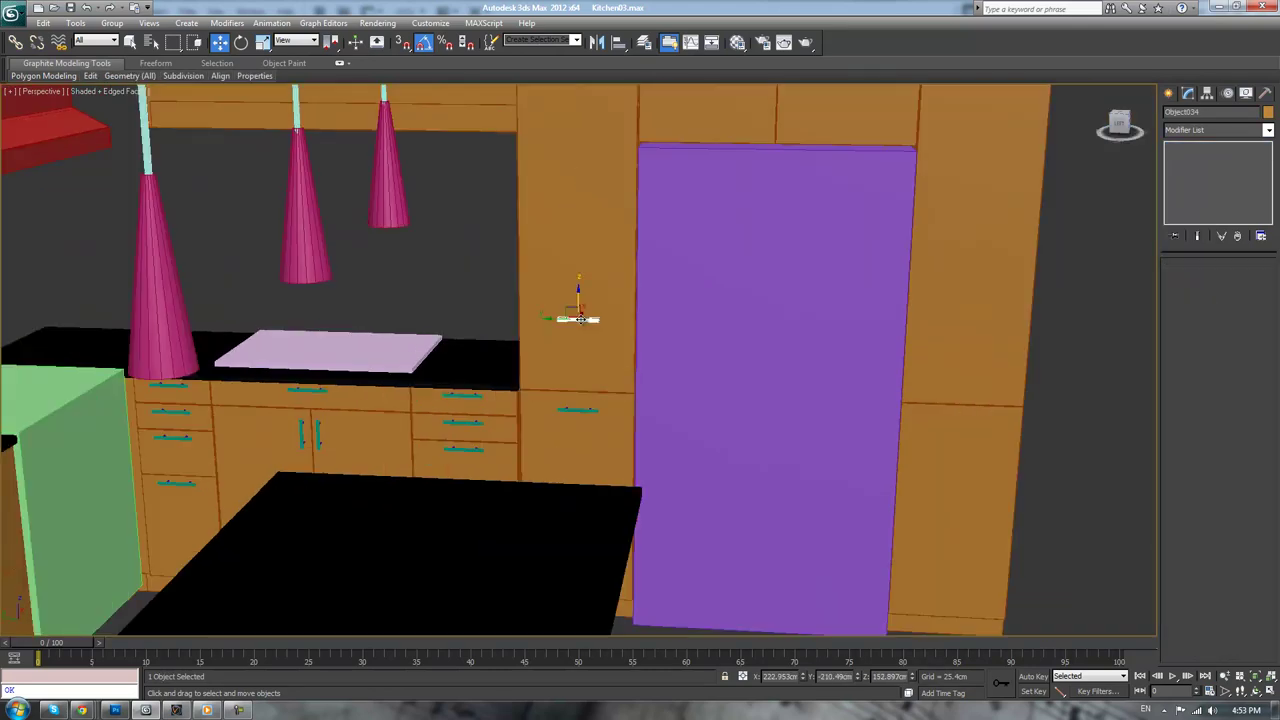
left_click(618, 42)
left_click(596, 138)
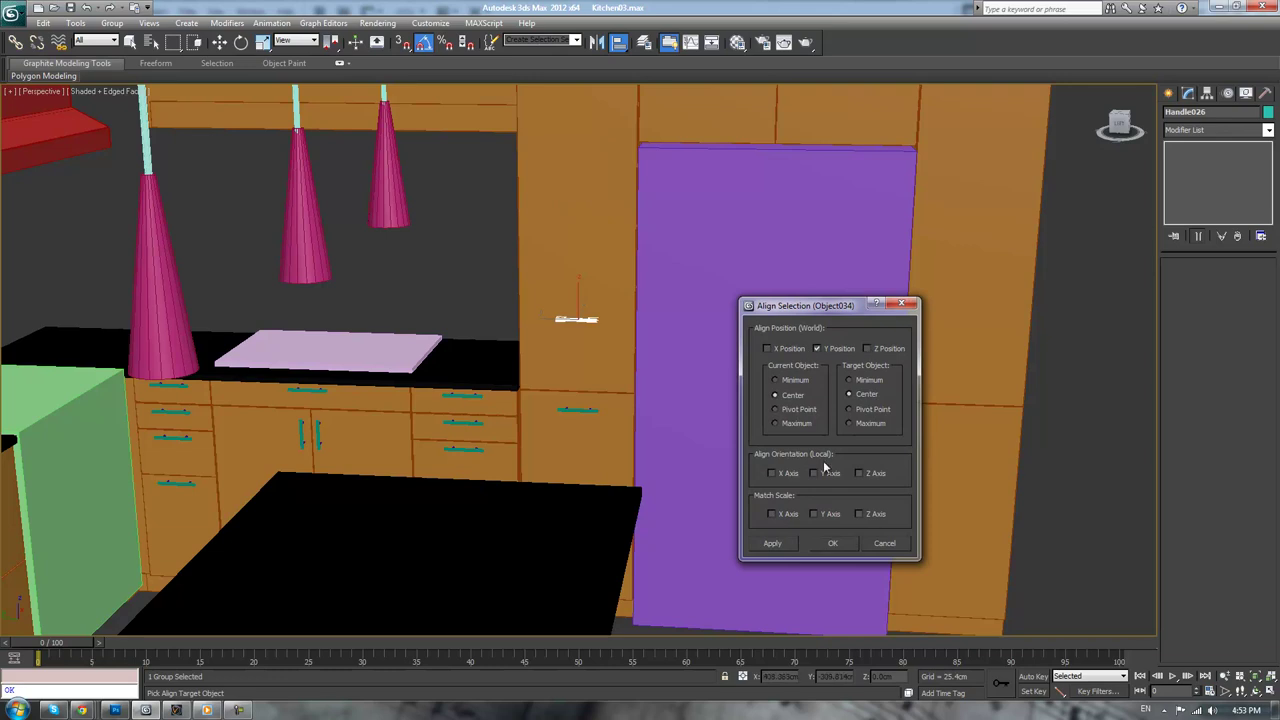
left_click(832, 543)
- Align the lower handle with the original tall cabinet's lower door on the Y position only, center to center
left_click(578, 408)
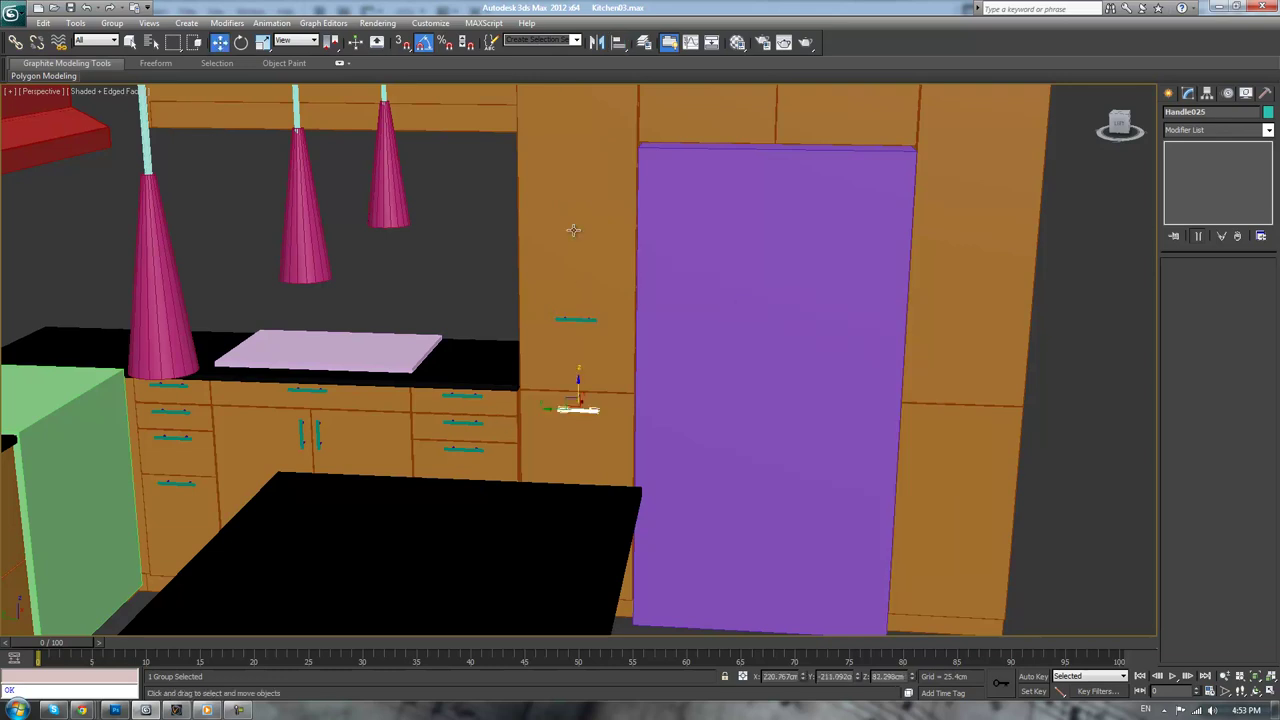
left_click(618, 42)
left_click(610, 422)
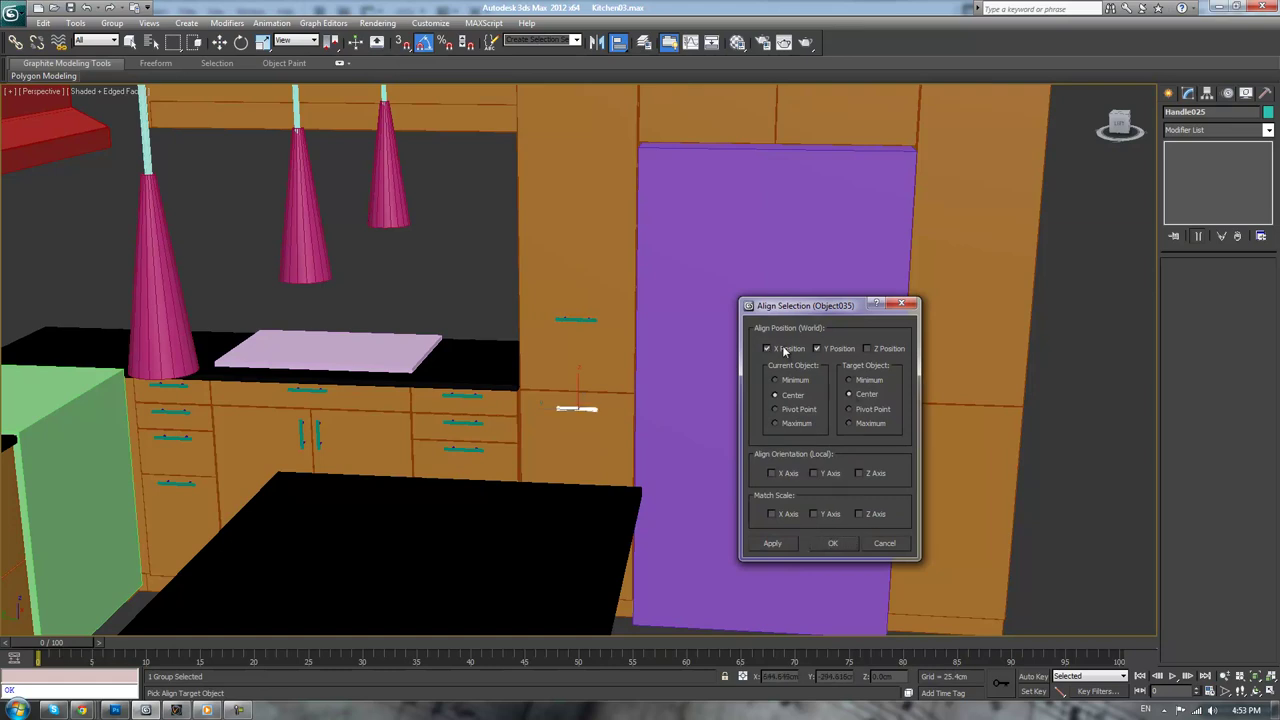
left_click(822, 543)
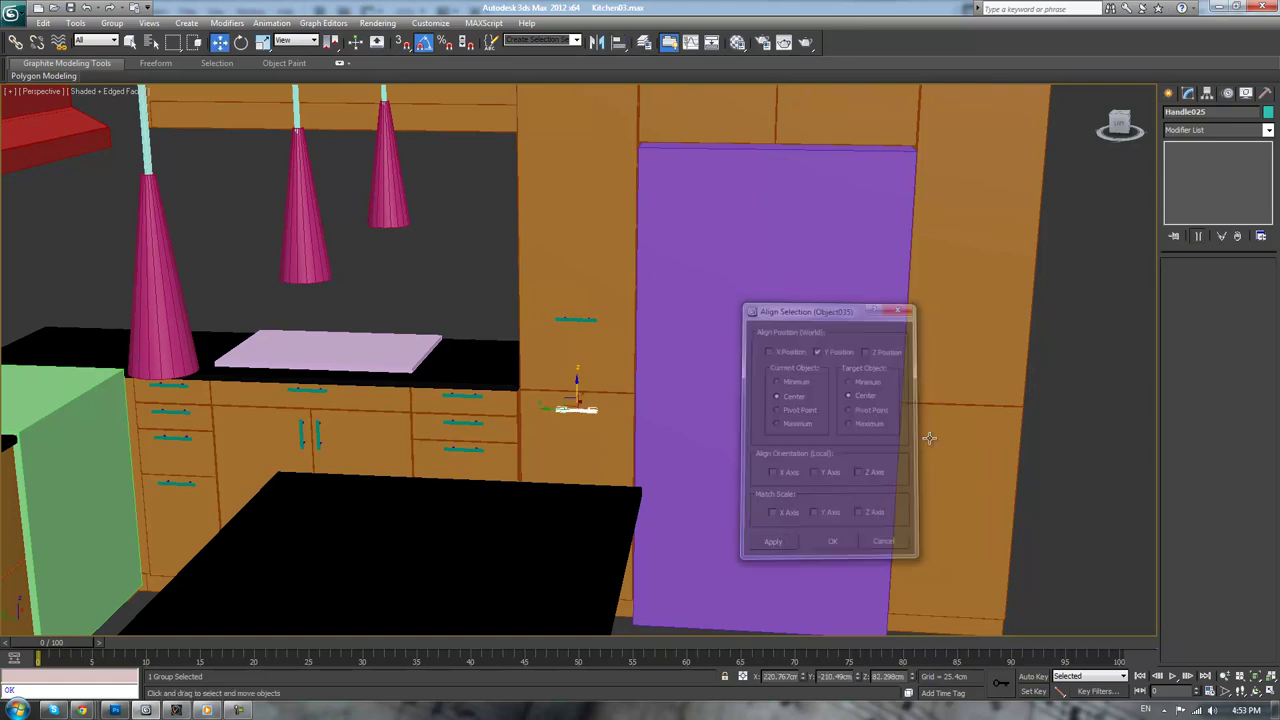
- Copy both handles of the original tall cabinet sideways onto the second tall cabinet beyond the purple box
mouse_move(928, 437)
middle_mouse_down("alt")
mouse_move(851, 458)
mouse_move(915, 442)
middle_mouse_up("alt")
left_click(577, 323)
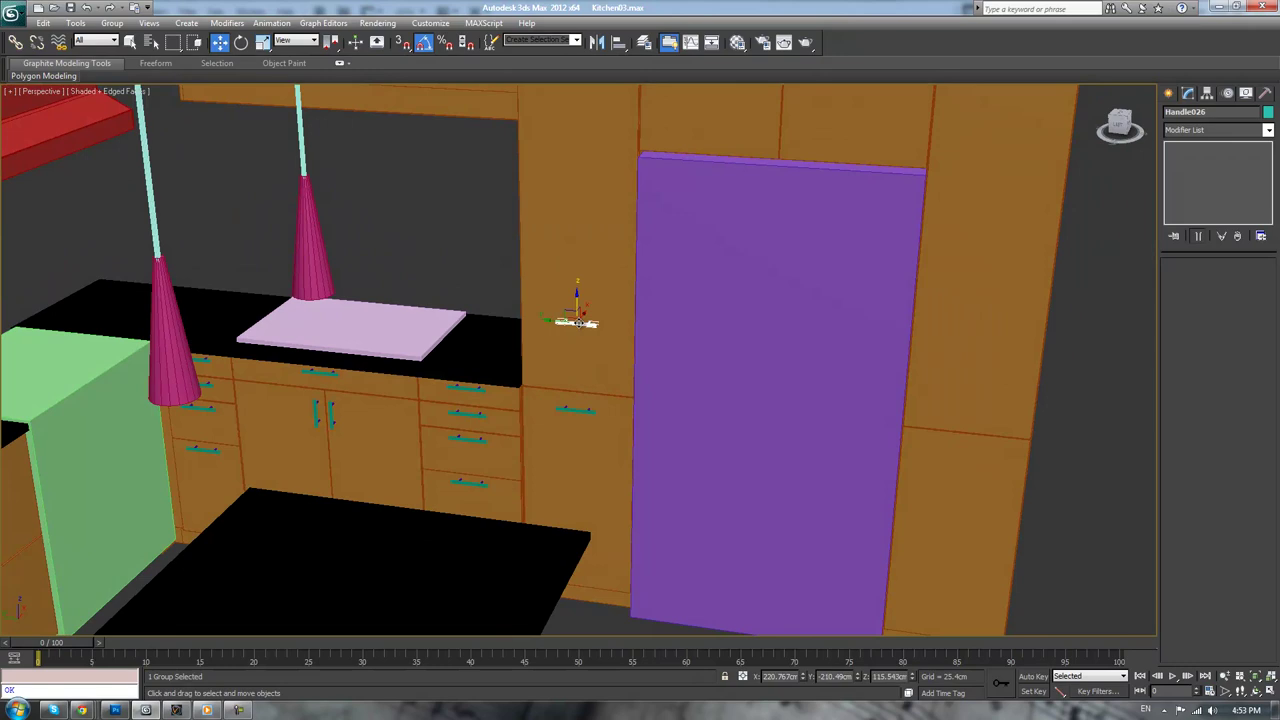
left_click(568, 408, "ctrl")
left_click(572, 409)
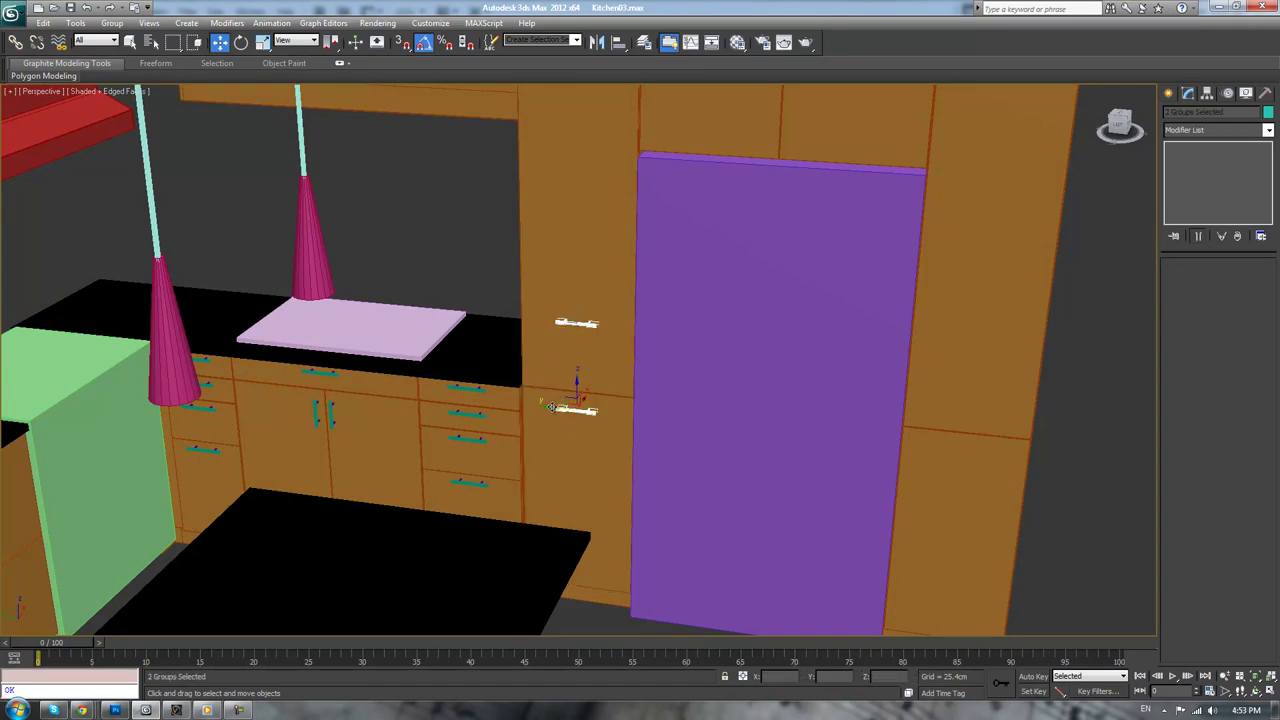
left_click_drag(551, 406, 942, 425, "shift")
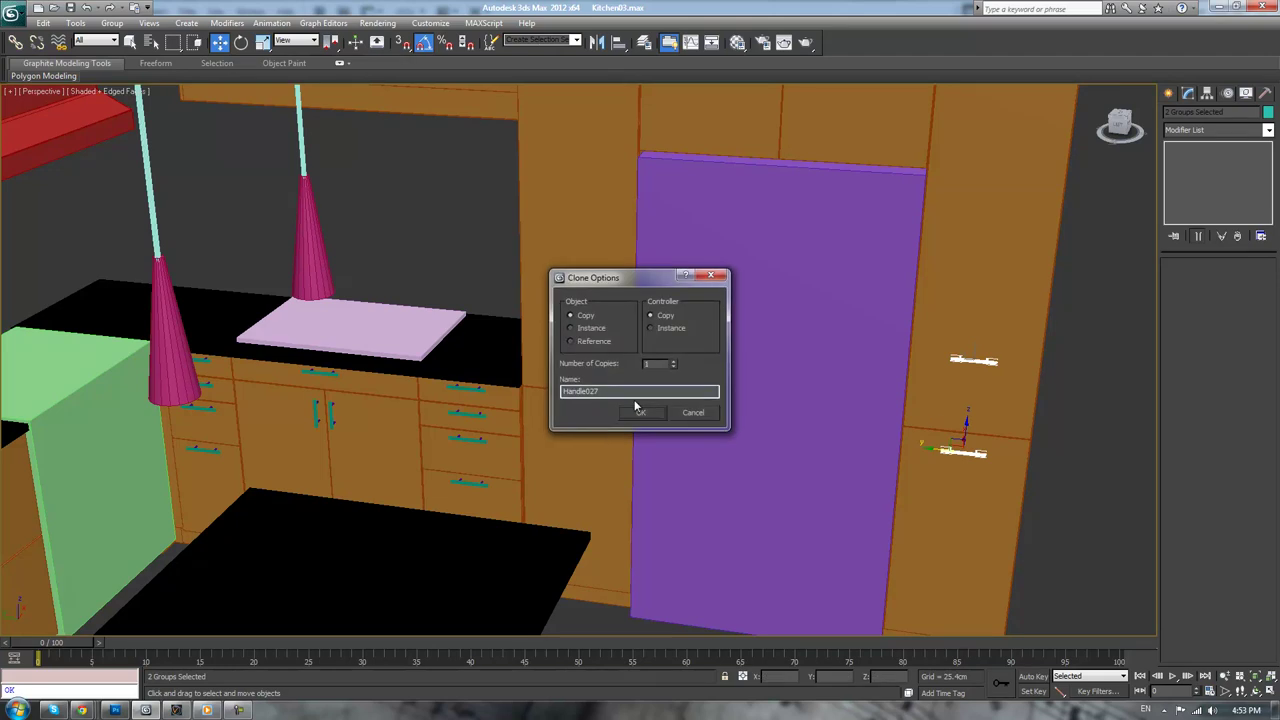
left_click(634, 406)
- Align the two copied handles with the second tall cabinet's upper door on the Y position, center to center
key("alt+a")
left_click(970, 214)
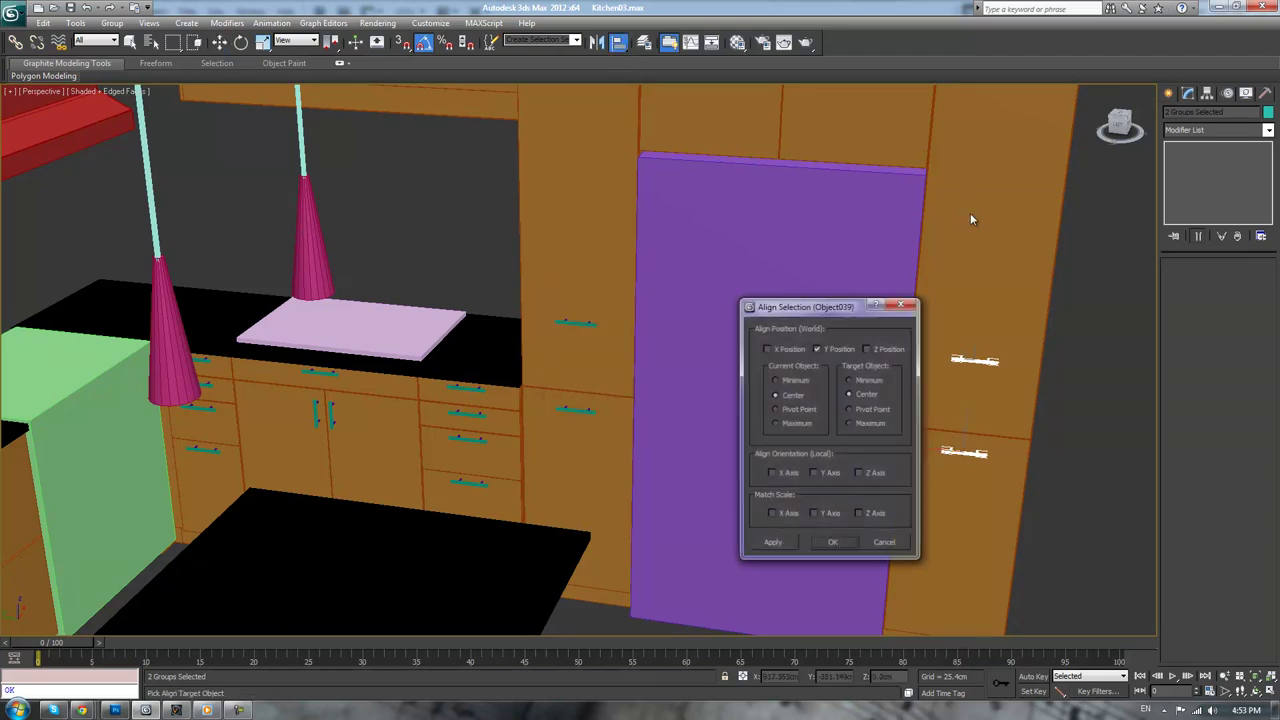
left_click(831, 540)
left_click(1052, 416)
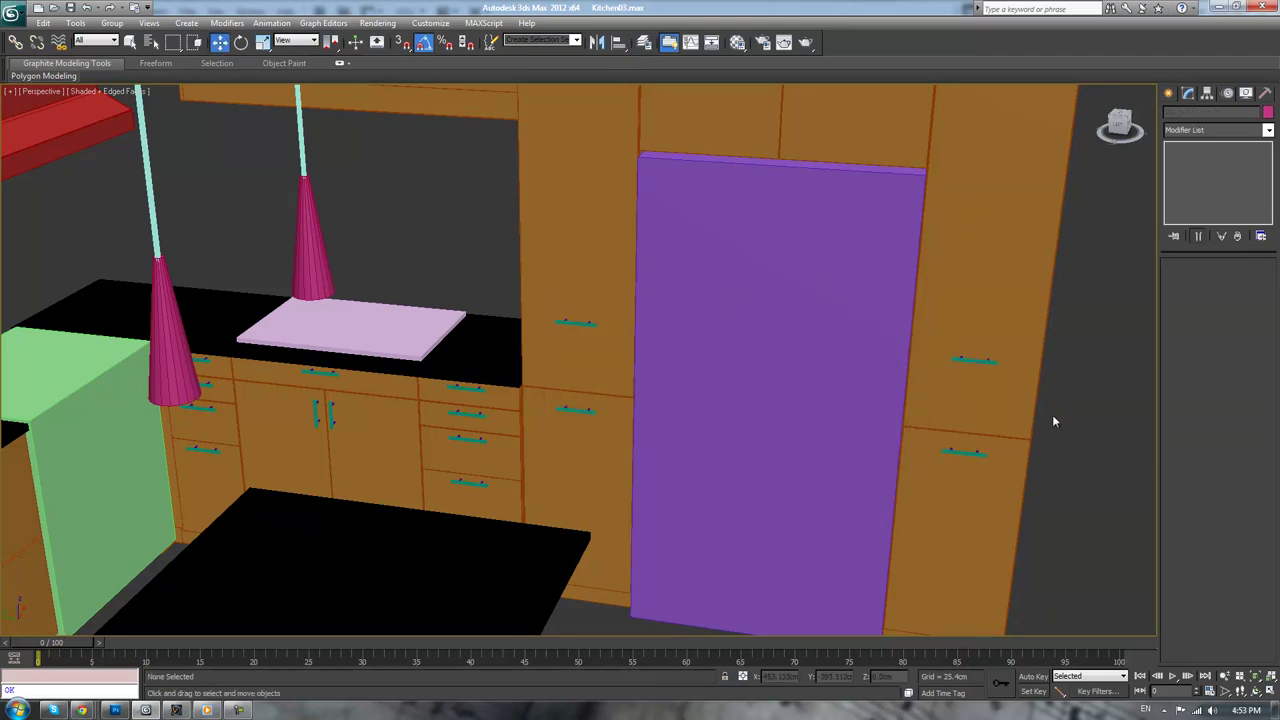
- Copy the second tall cabinet's upper handle onto the adjacent overhead door above the purple box
scroll(1052, 414, "down", 5)
middle_click_drag(991, 408, 966, 387, "alt")
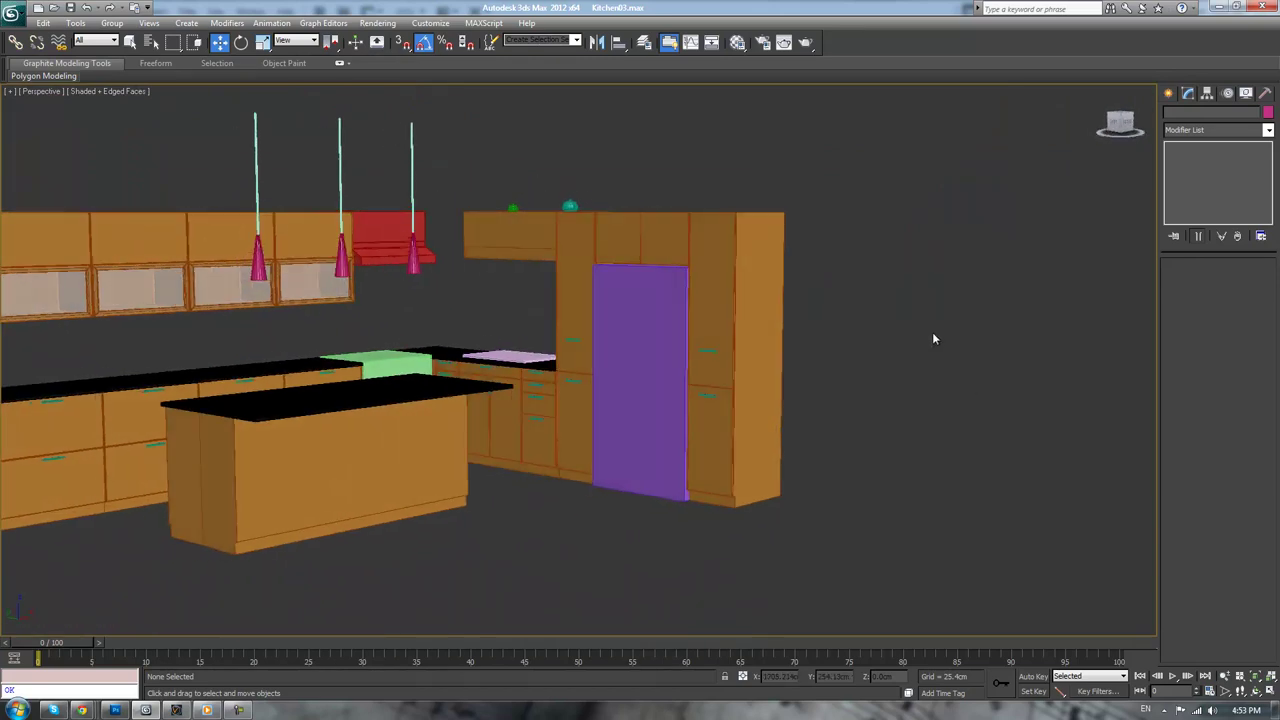
scroll(933, 335, "up", 5)
middle_click_drag(933, 335, 929, 403)
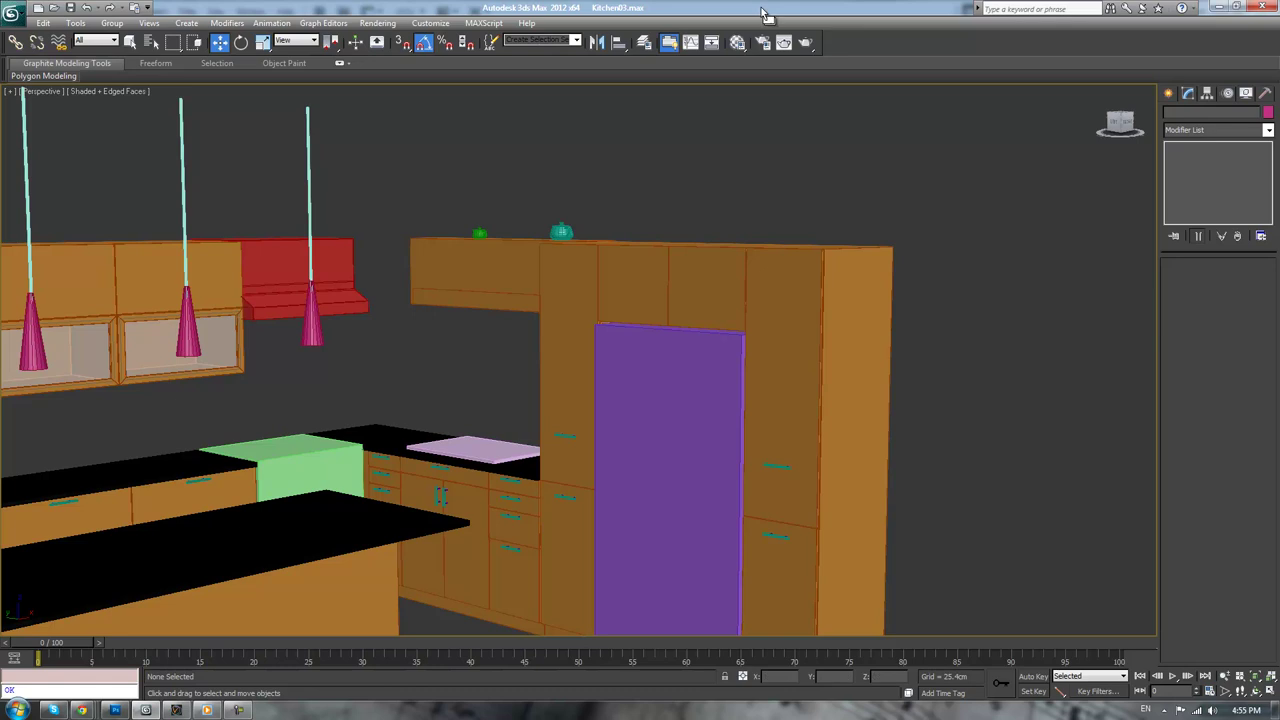
scroll(1051, 432, "up", 3)
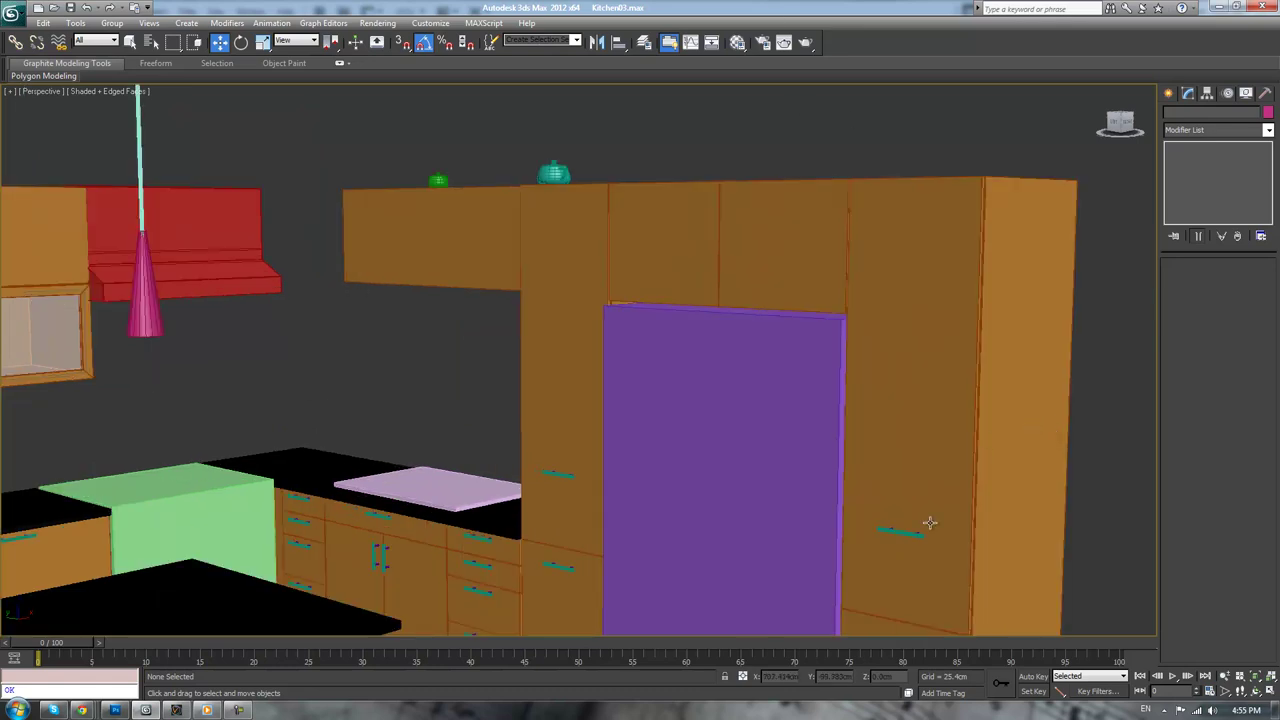
left_click(913, 532)
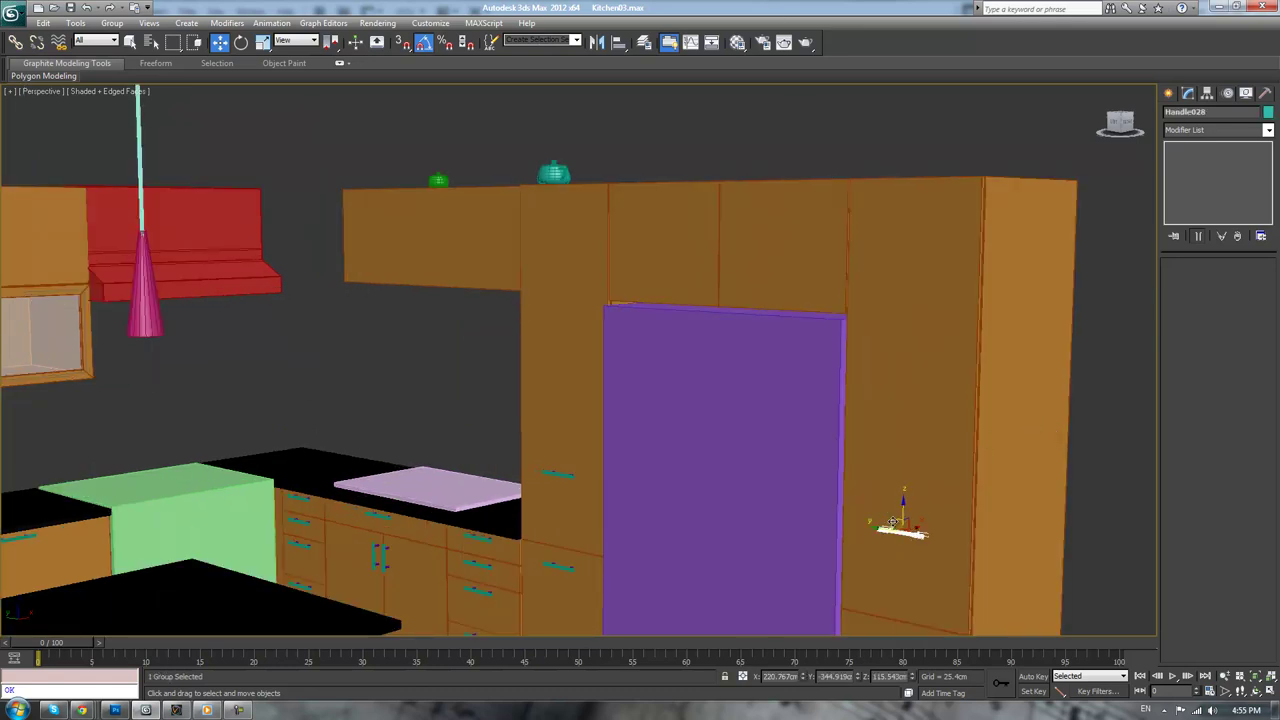
left_click_drag(893, 522, 768, 228, "shift")
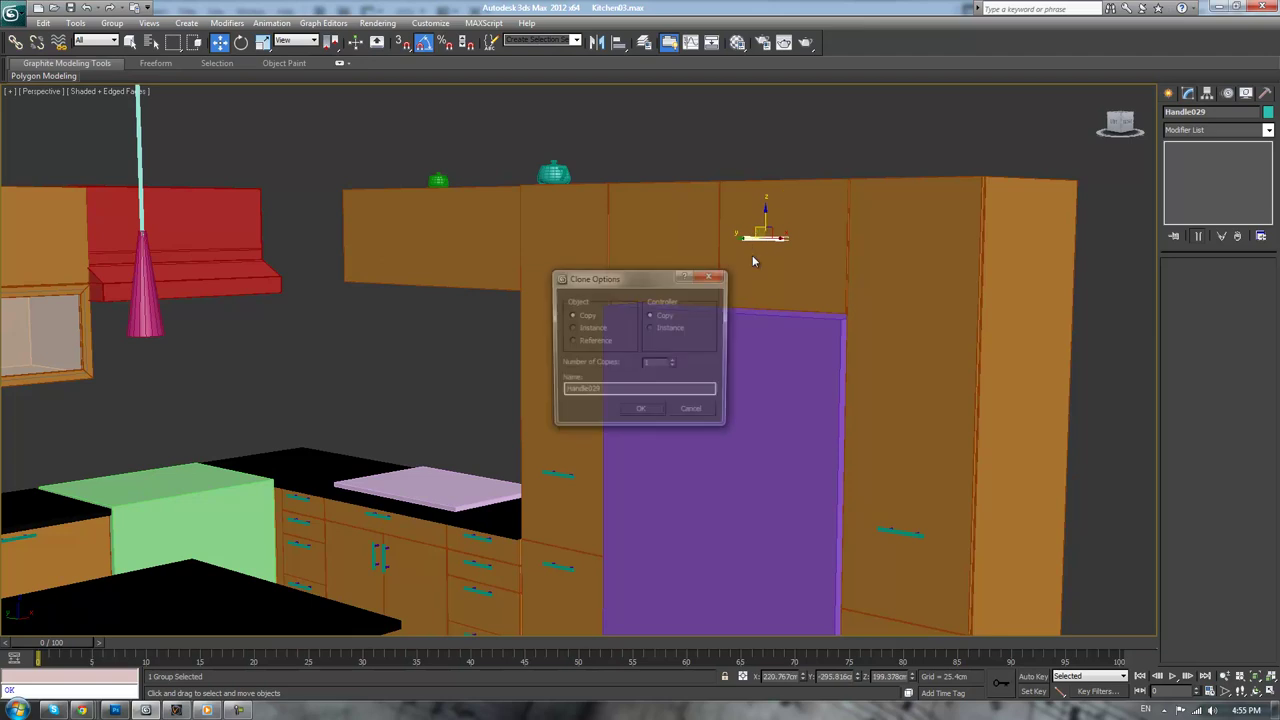
left_click(640, 413)
- Rotate the overhead door's copied handle 90 degrees about the X axis so that it stands vertically
middle_click_drag(730, 316, 738, 323)
scroll(738, 323, "up", 2)
key("z")
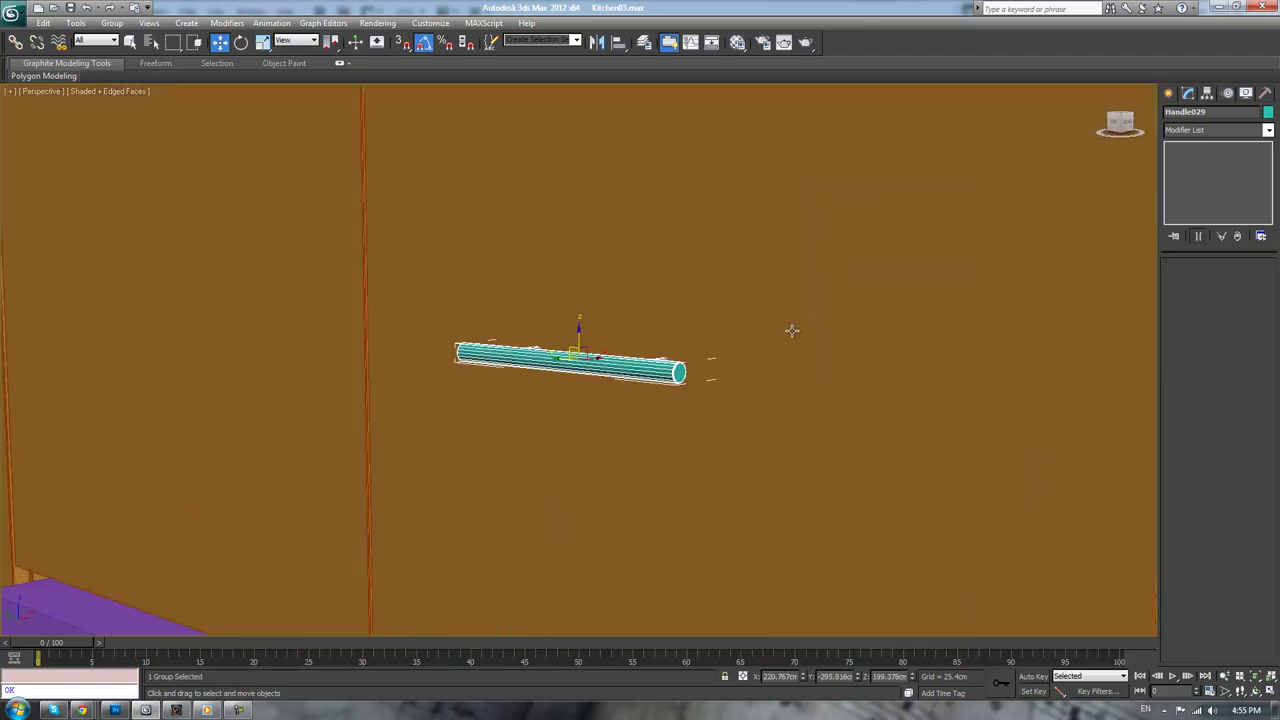
scroll(714, 337, "down", 3)
scroll(714, 343, "up", 4)
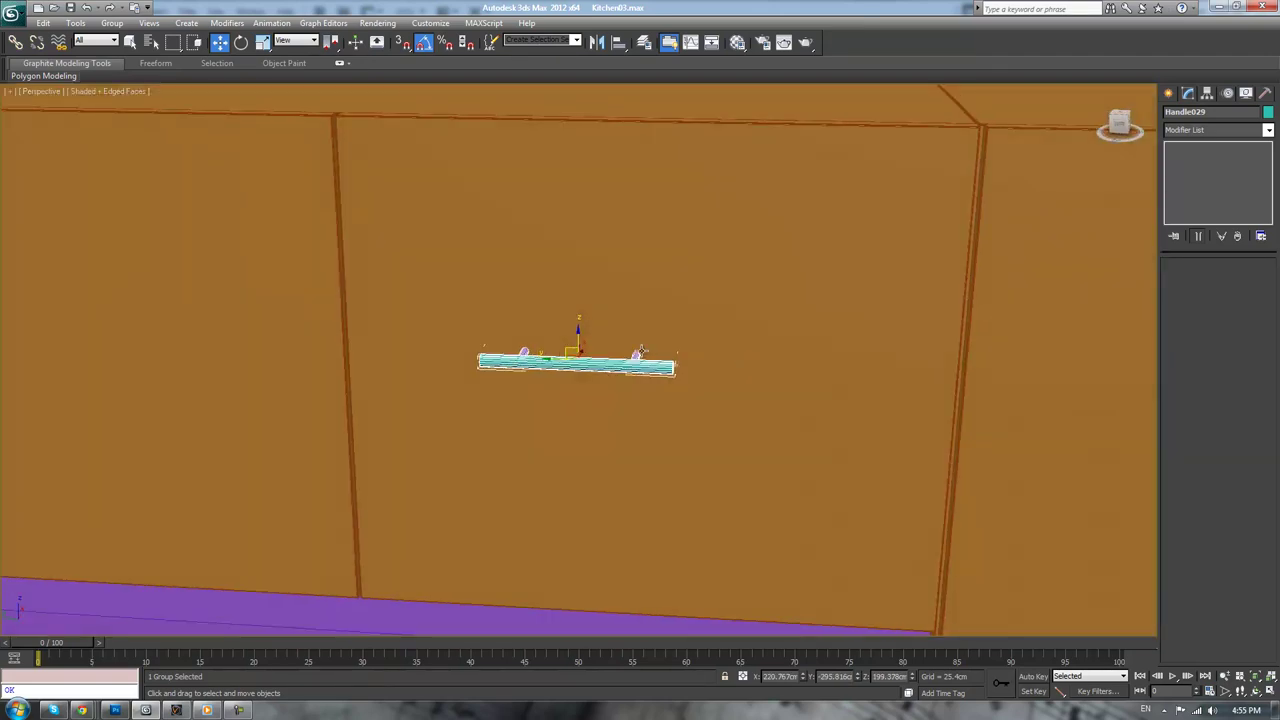
key("e")
left_click_drag(598, 366, 631, 388)
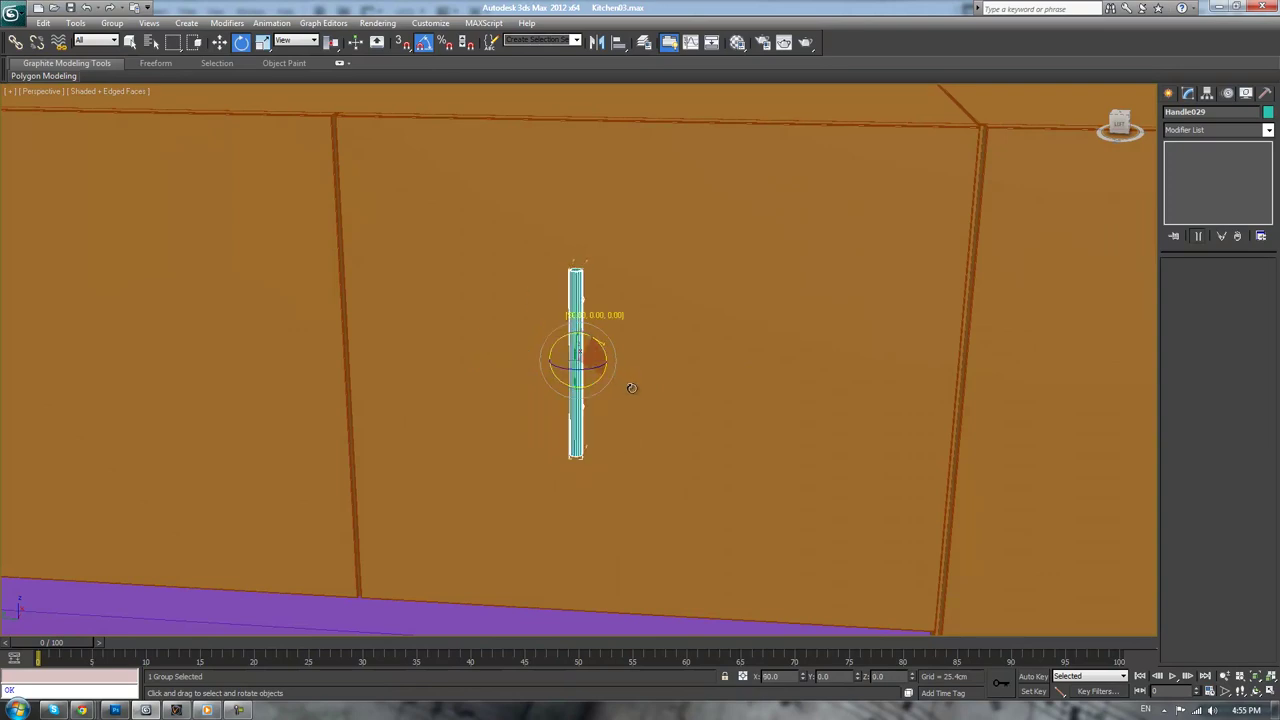
scroll(631, 388, "down", 5)
- Move the vertical handle about 14 cm toward the seam between the overhead doors and about 9 cm down
key("w")
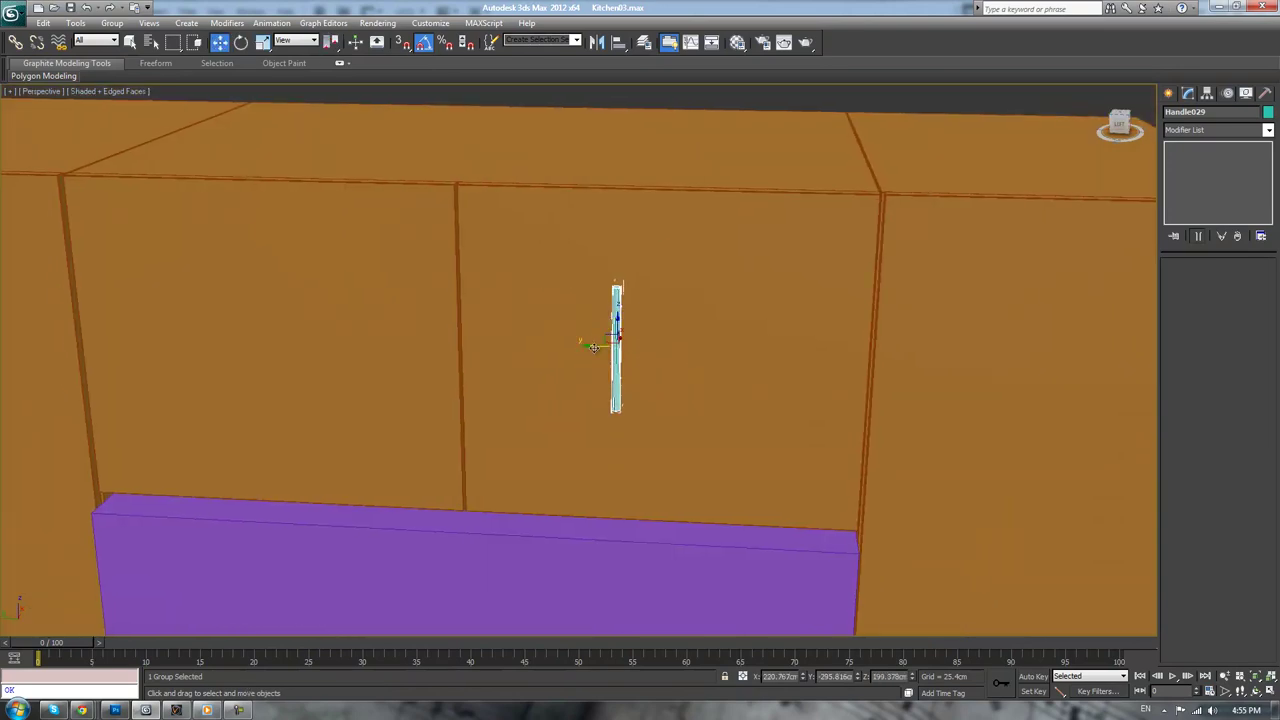
left_click_drag(605, 338, 485, 409)
middle_click_drag(580, 377, 676, 296)
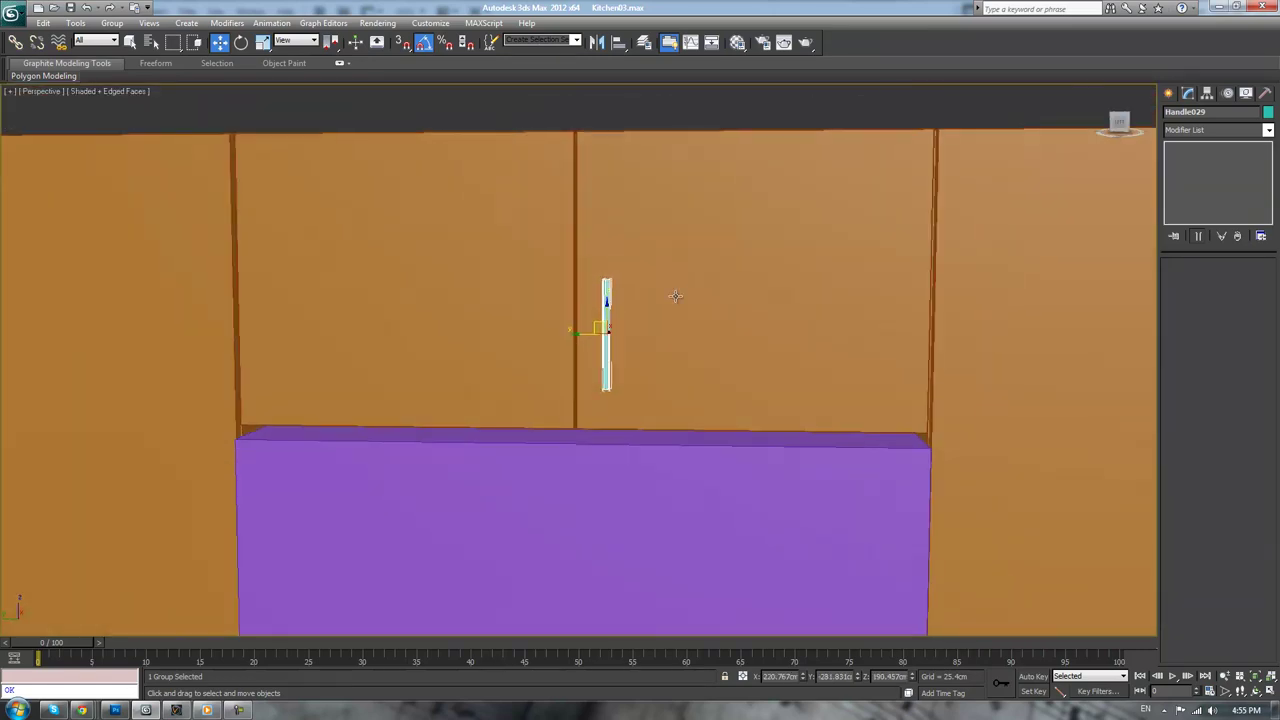
- In a straight-on view of the overhead doors, copy the vertical handle across the seam onto the neighbouring door
key("f")
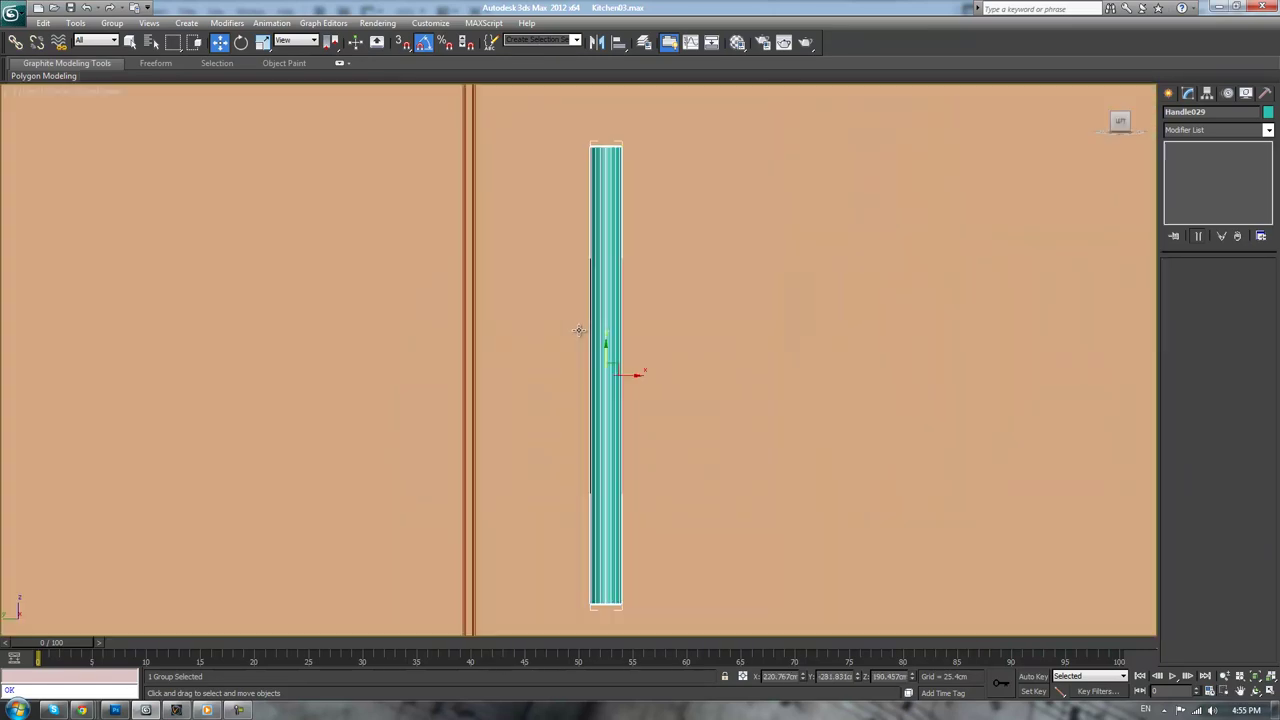
scroll(631, 371, "down", 6)
mouse_move(617, 366)
left_mouse_down("shift")
mouse_move(514, 366)
mouse_move(519, 384)
left_mouse_up("shift")
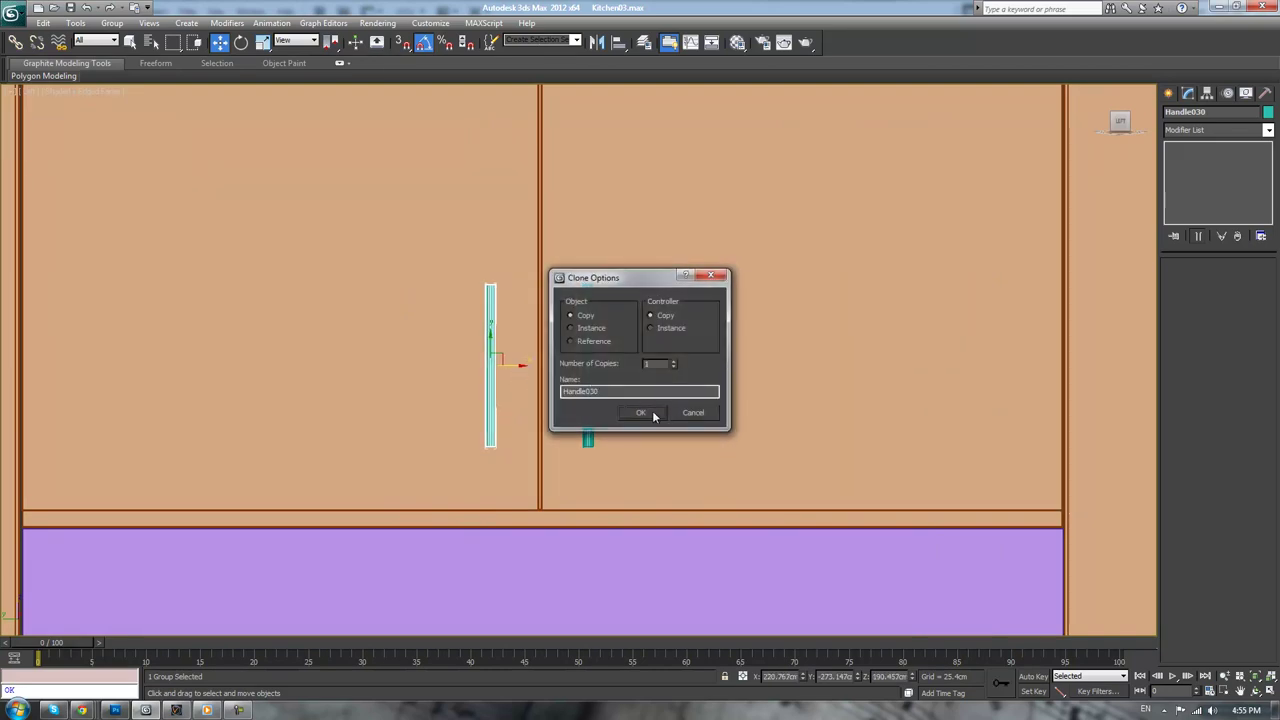
left_click(645, 412)
scroll(908, 354, "down", 10)
left_click(908, 356)
- Examine the whole kitchen in the perspective view, including the new handles on the tall cabinets and overhead doors
key("p")
middle_click_drag(909, 352, 794, 379, "alt")
scroll(777, 371, "up", 2)
scroll(777, 371, "down", 2)
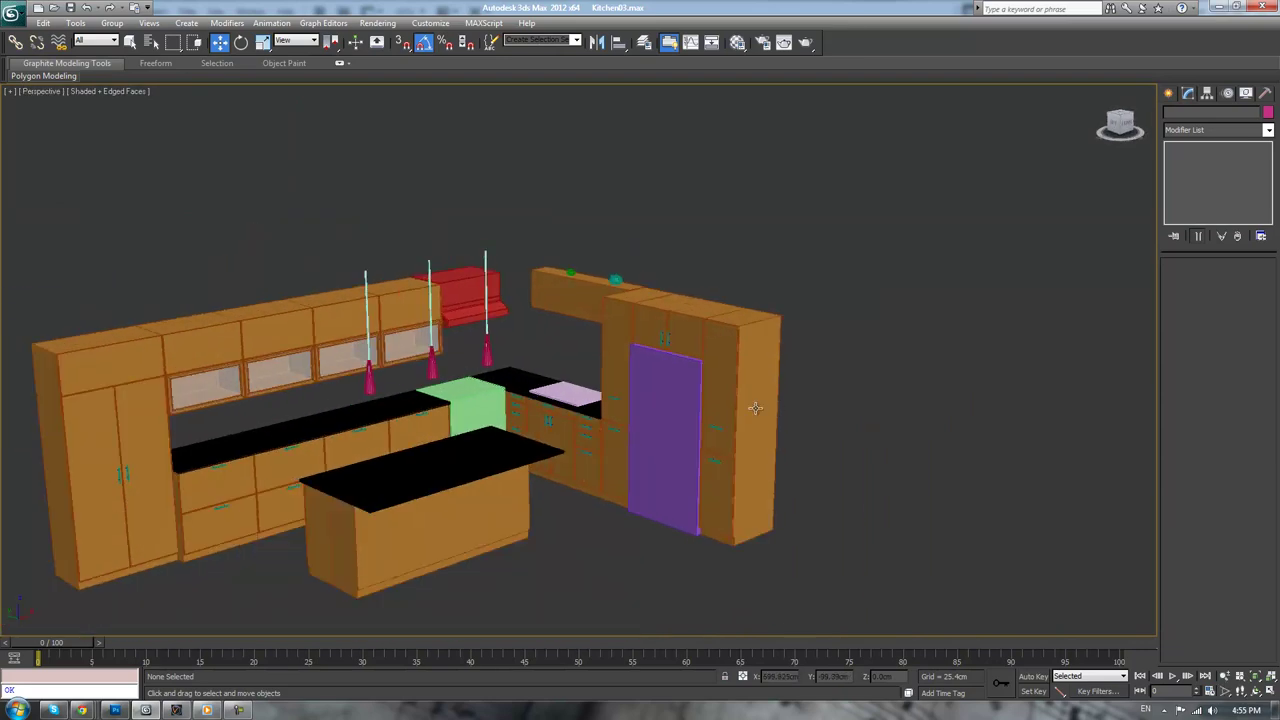
key("F4")
scroll(630, 452, "up", 3)
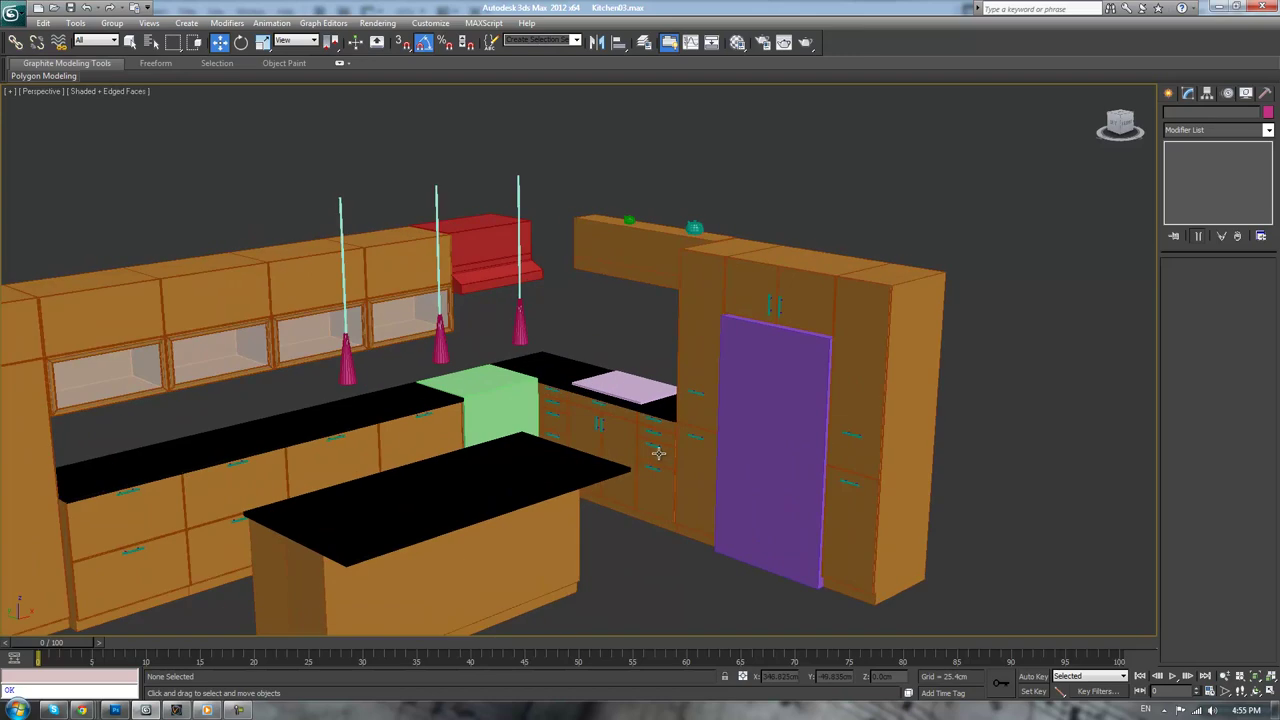
scroll(600, 330, "up", 2)
key("F4")
scroll(630, 316, "down", 2)
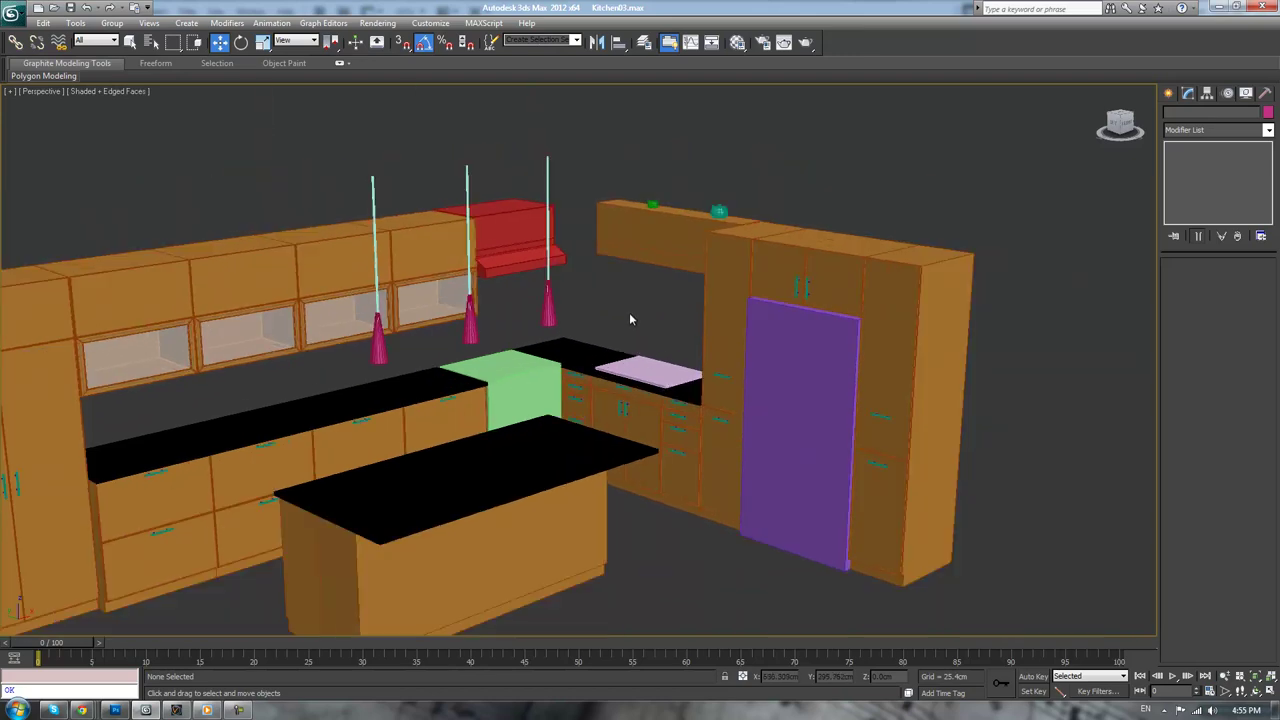
scroll(630, 319, "up", 2)
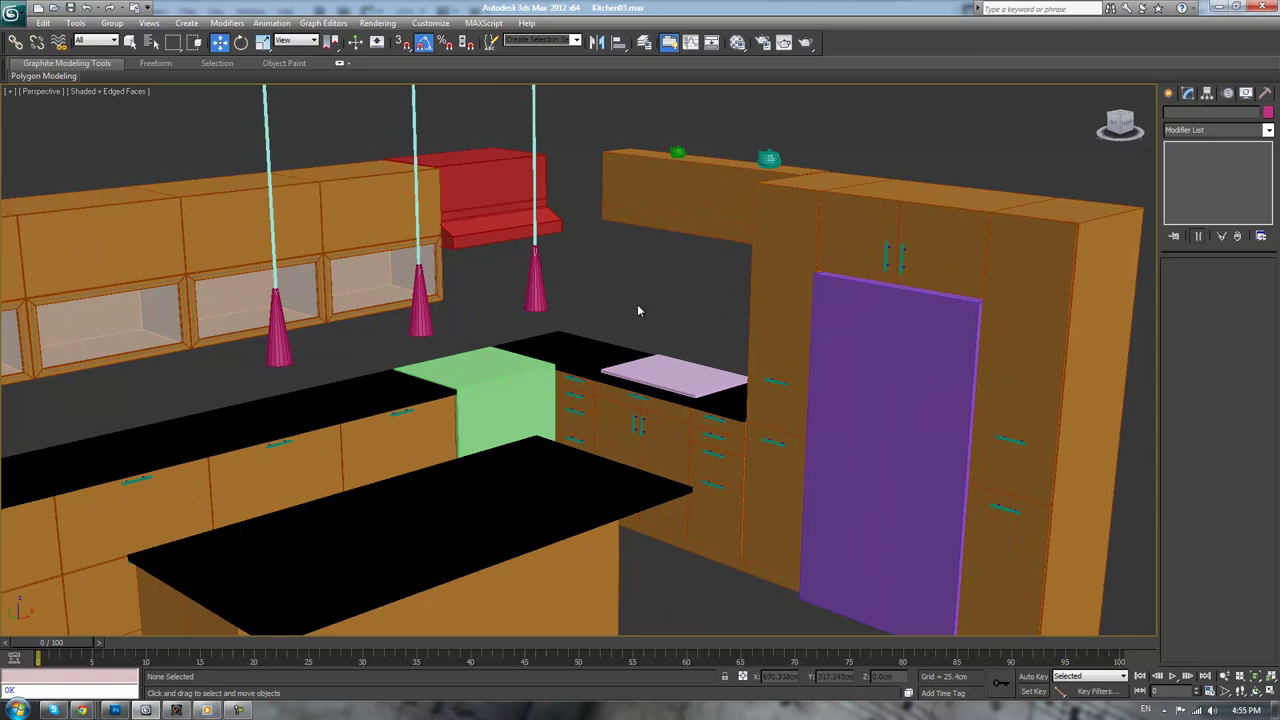
middle_click_drag(661, 291, 663, 291)
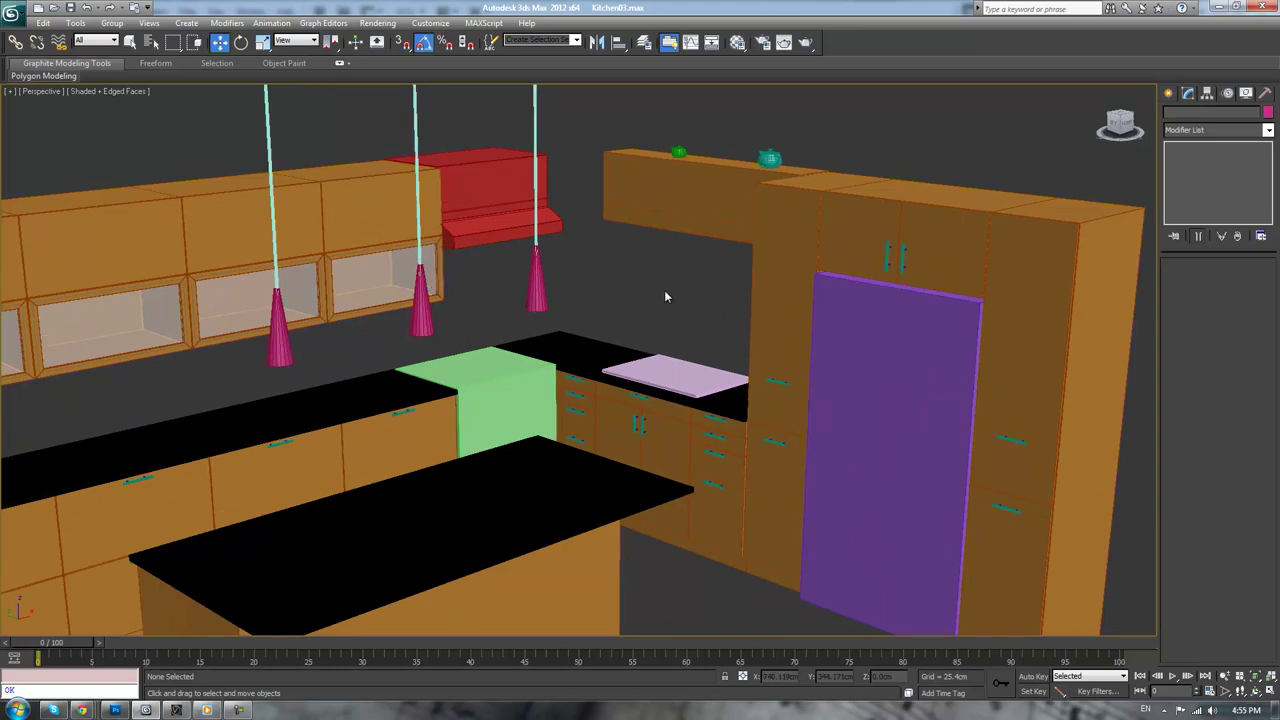
scroll(666, 296, "down", 2)
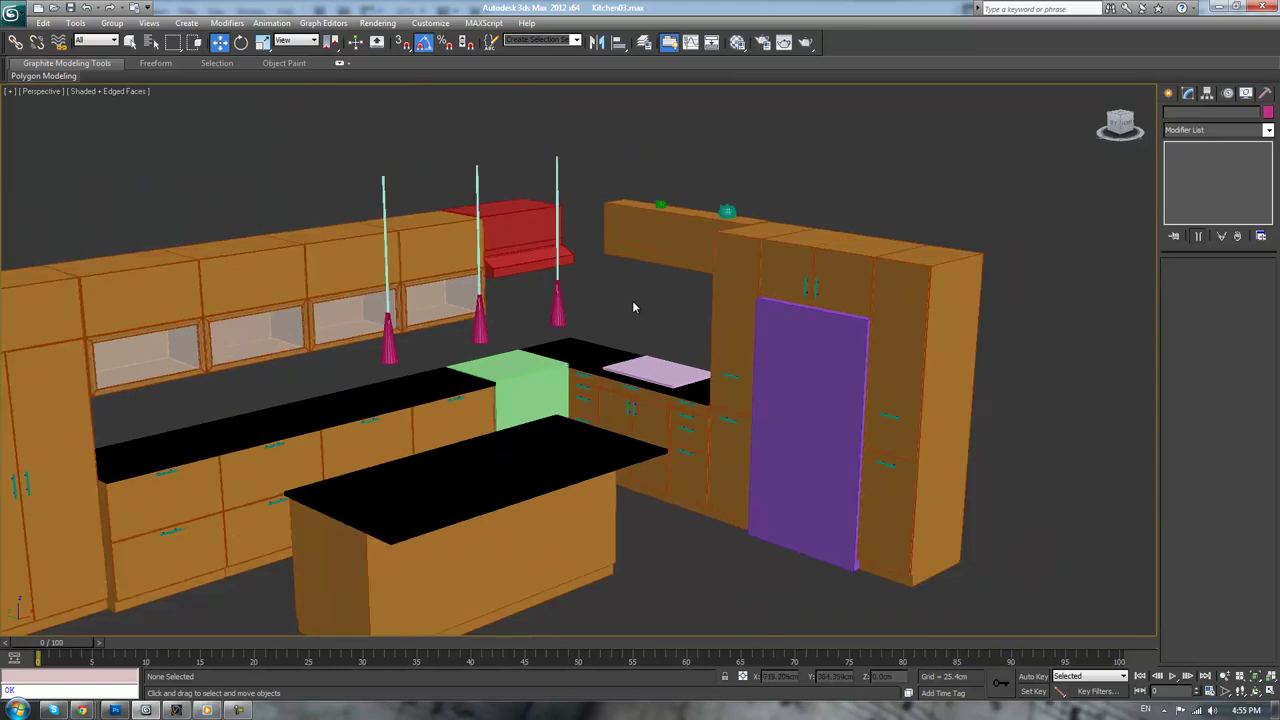
middle_click_drag(633, 306, 696, 297)
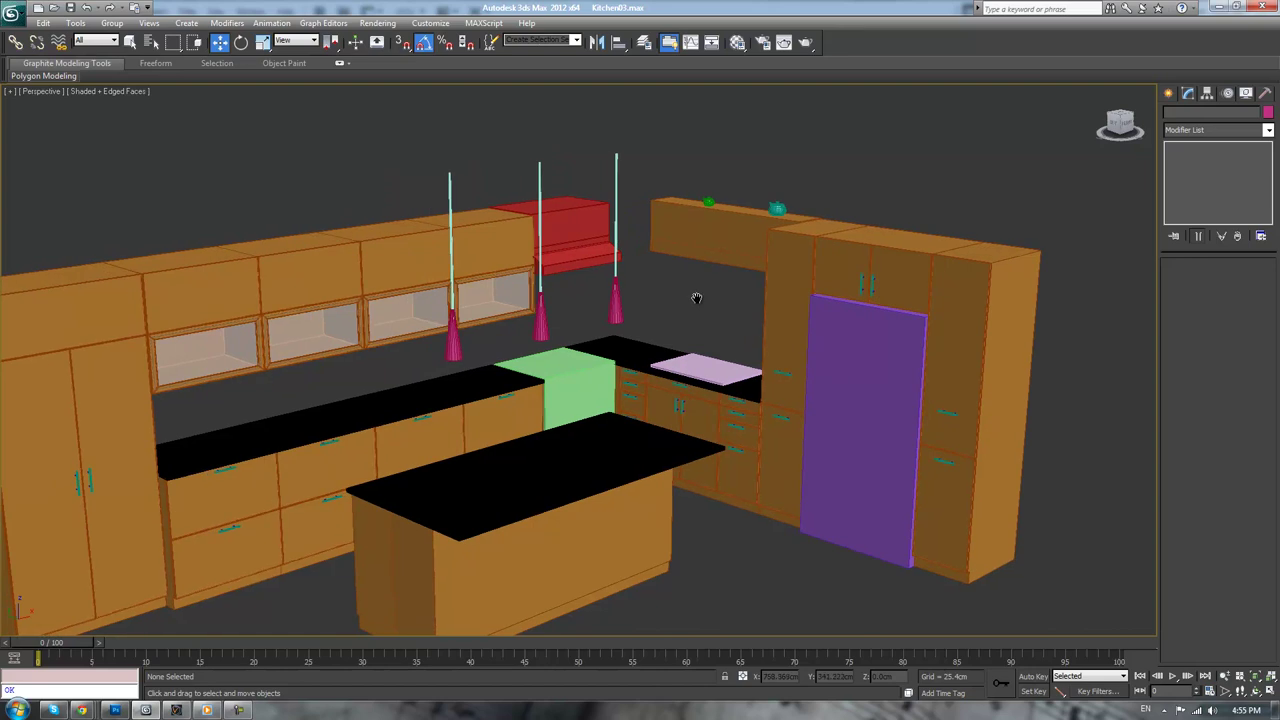